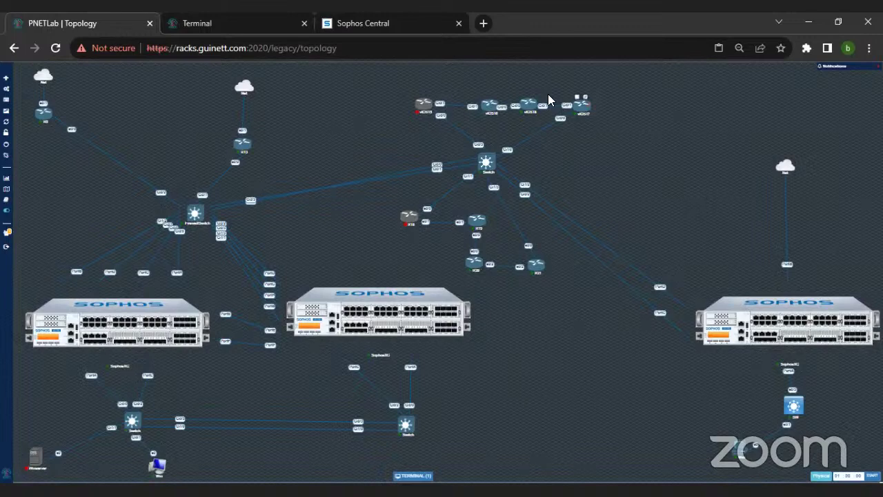
Step: Nudge the left and right Sophos nodes, and place the small bottom node under the right switch
{"action": "left_click_drag", "start_coordinate": [114, 335], "coordinate": [111, 324]}
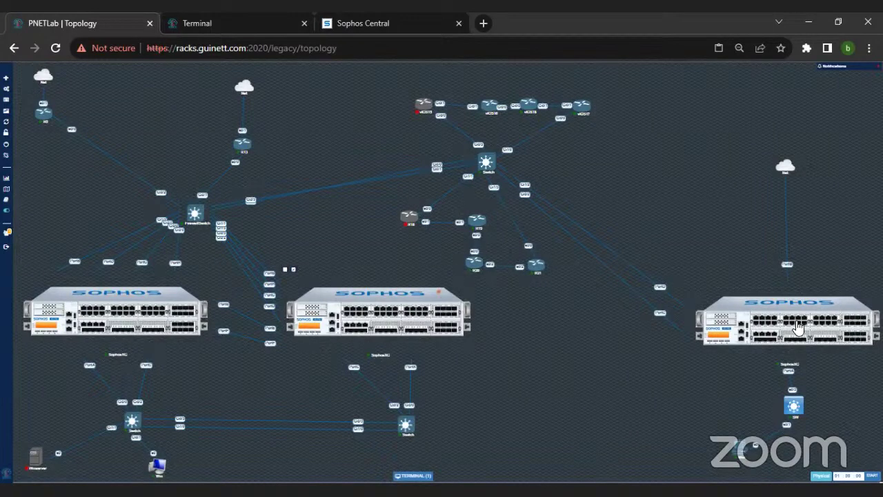
{"action": "left_click_drag", "start_coordinate": [799, 327], "coordinate": [806, 329]}
{"action": "left_click_drag", "start_coordinate": [742, 455], "coordinate": [795, 457]}
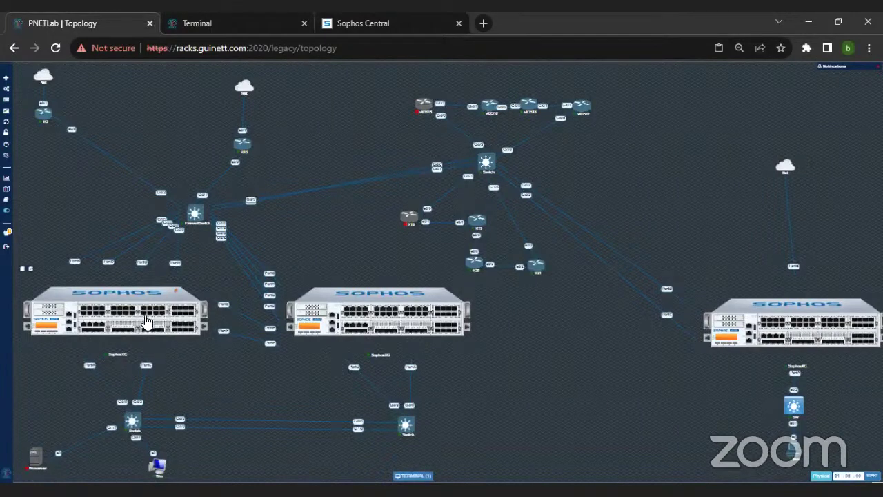
Step: Open the Win PC console, zoom the page in three steps, and fit the window fully in view
{"action": "left_click", "coordinate": [153, 456]}
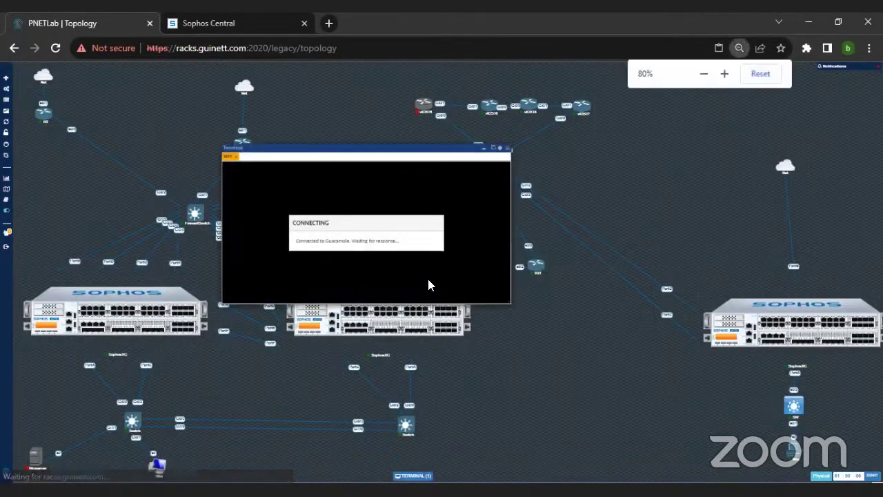
{"action": "key", "text": "ctrl+plus"}
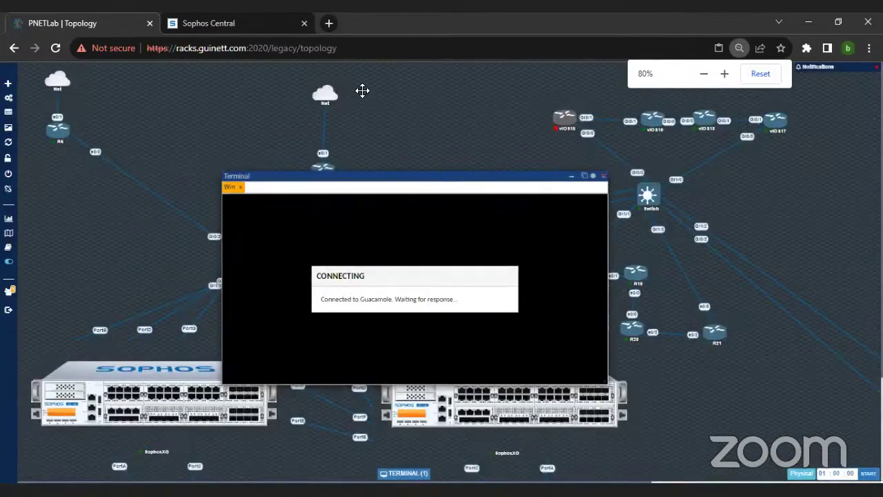
{"action": "key", "text": "ctrl+plus"}
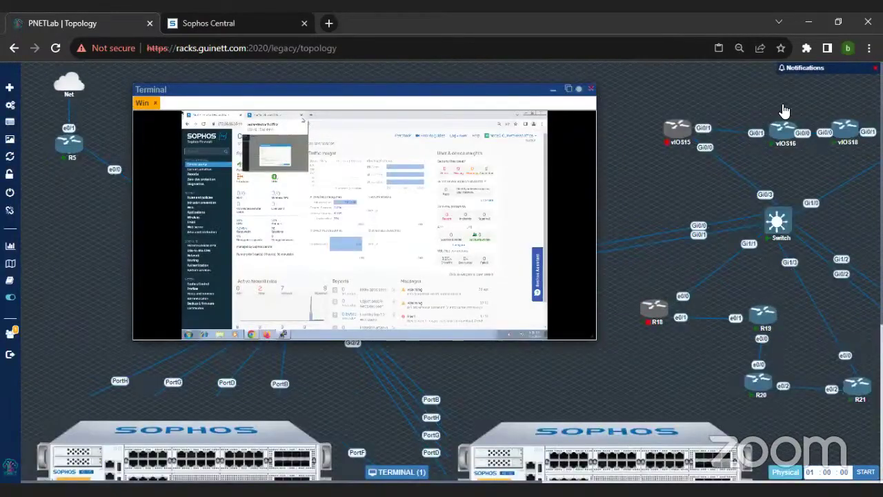
{"action": "key", "text": "ctrl+plus"}
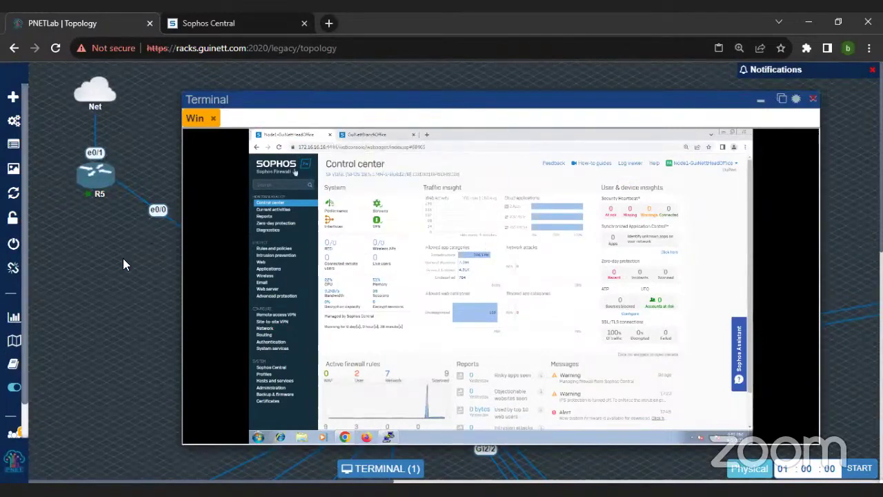
{"action": "scroll", "coordinate": [81, 306], "scroll_direction": "up", "scroll_amount": 4}
{"action": "scroll", "coordinate": [142, 312], "scroll_direction": "down", "scroll_amount": 3}
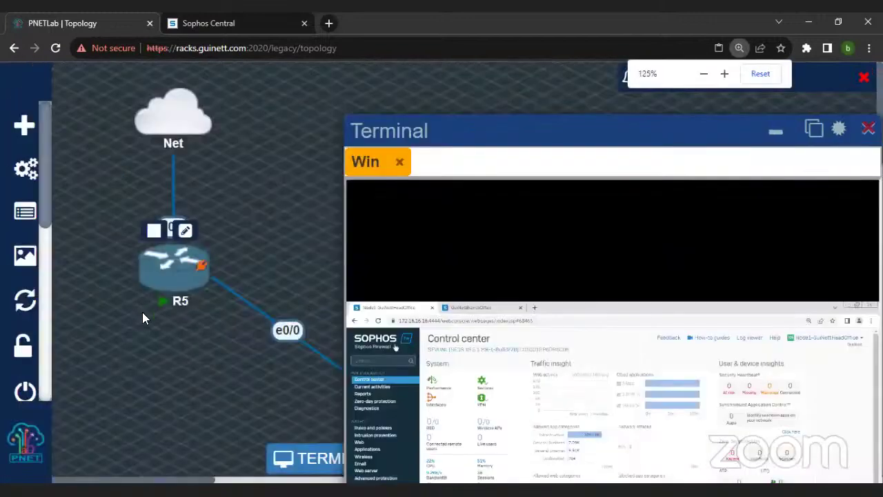
{"action": "left_click_drag", "start_coordinate": [403, 105], "coordinate": [285, 81]}
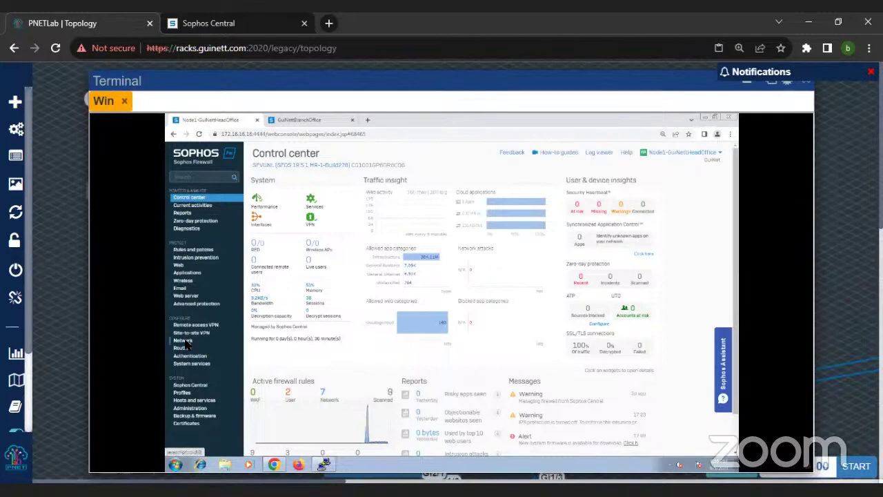
Step: Open Administration, scroll the Licensing module list, and zoom the firewall page in one step
{"action": "left_click", "coordinate": [186, 408]}
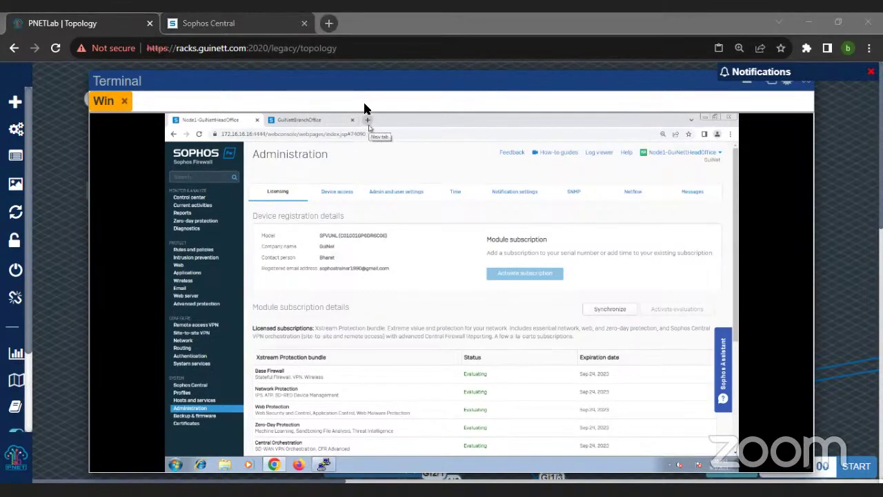
{"action": "scroll", "coordinate": [448, 270], "scroll_direction": "down", "scroll_amount": 3}
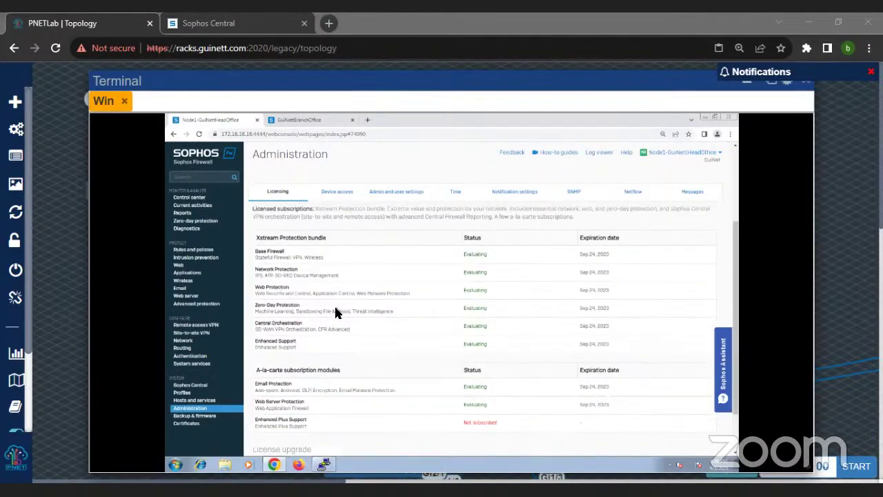
{"action": "scroll", "coordinate": [336, 313], "scroll_direction": "up", "scroll_amount": 3}
{"action": "scroll", "coordinate": [336, 313], "scroll_direction": "down", "scroll_amount": 1}
{"action": "scroll", "coordinate": [336, 312], "scroll_direction": "up", "scroll_amount": 2}
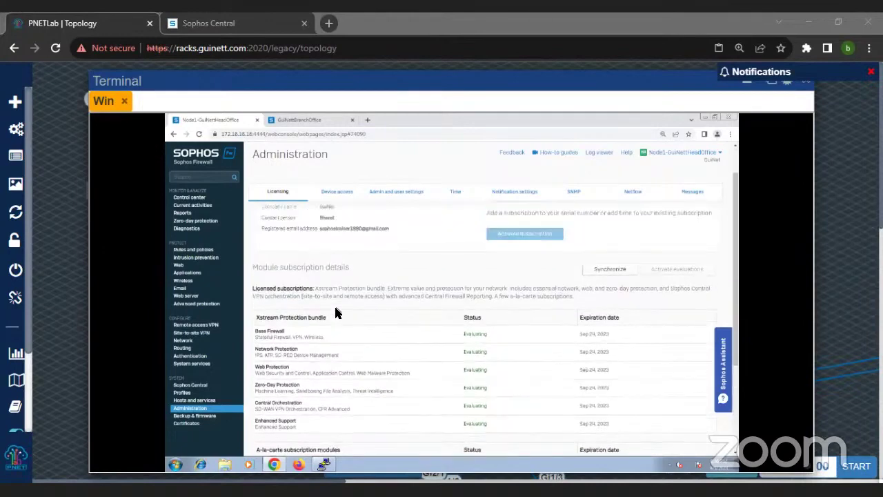
{"action": "scroll", "coordinate": [336, 312], "scroll_direction": "down", "scroll_amount": 3}
{"action": "key", "text": "ctrl+plus"}
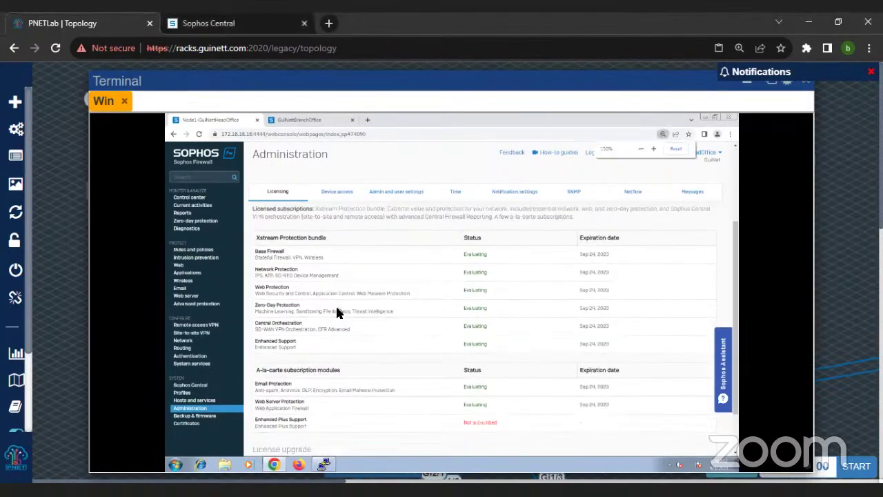
{"action": "scroll", "coordinate": [345, 314], "scroll_direction": "down", "scroll_amount": 3}
{"action": "scroll", "coordinate": [345, 312], "scroll_direction": "up", "scroll_amount": 3}
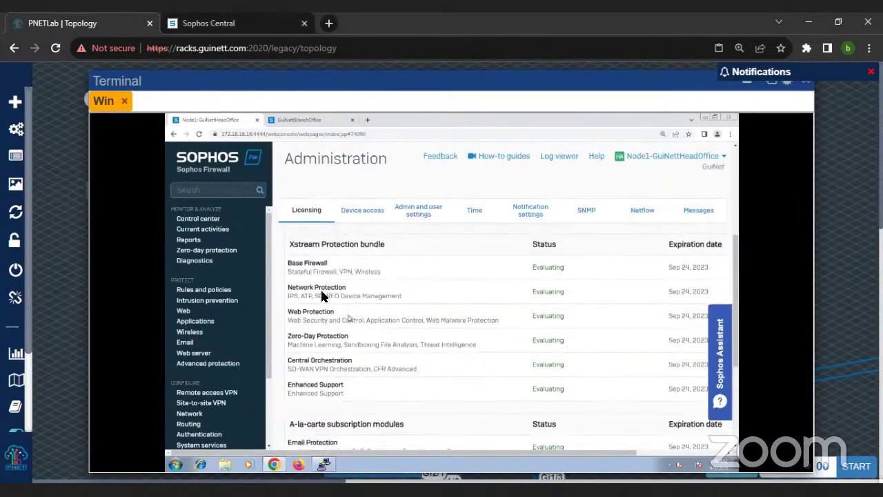
{"action": "triple_click", "coordinate": [334, 265]}
{"action": "left_click_drag", "start_coordinate": [288, 287], "coordinate": [345, 296]}
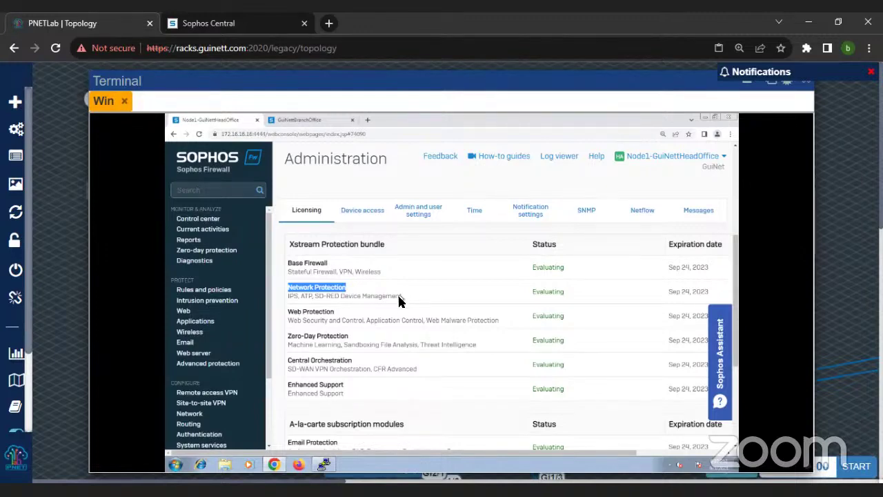
{"action": "scroll", "coordinate": [409, 311], "scroll_direction": "down", "scroll_amount": 3}
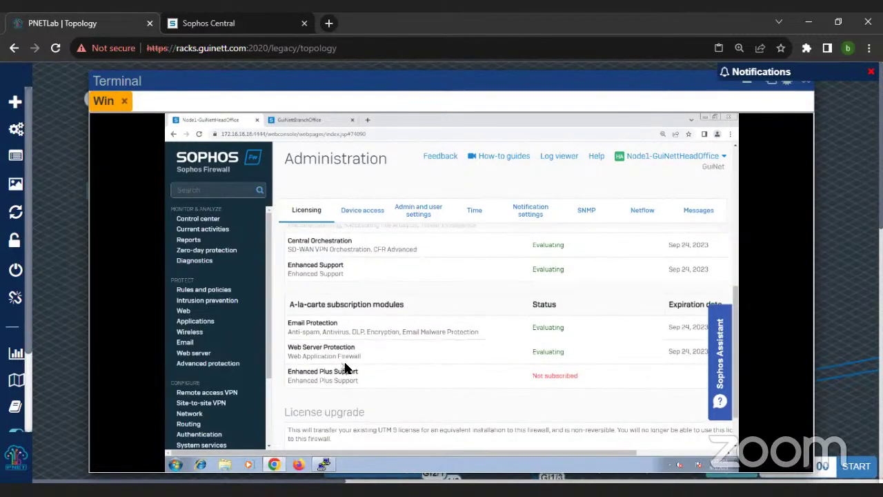
{"action": "left_click_drag", "start_coordinate": [289, 348], "coordinate": [355, 351]}
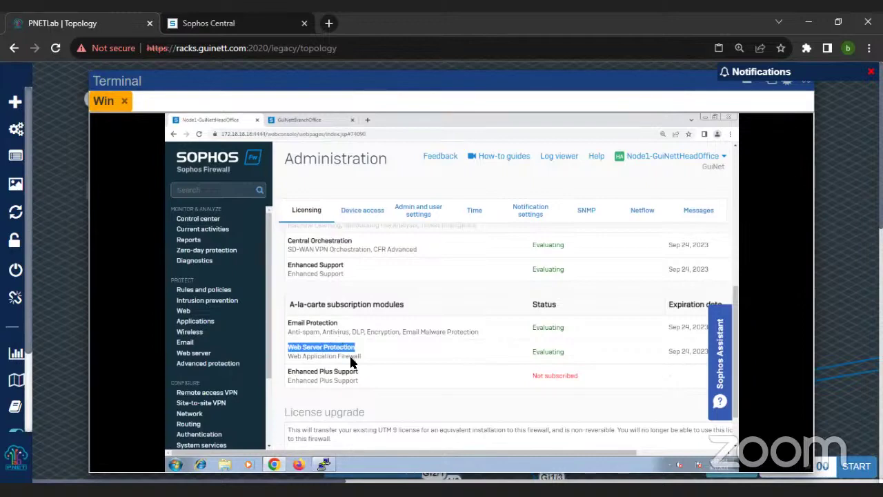
{"action": "scroll", "coordinate": [350, 363], "scroll_direction": "up", "scroll_amount": 1}
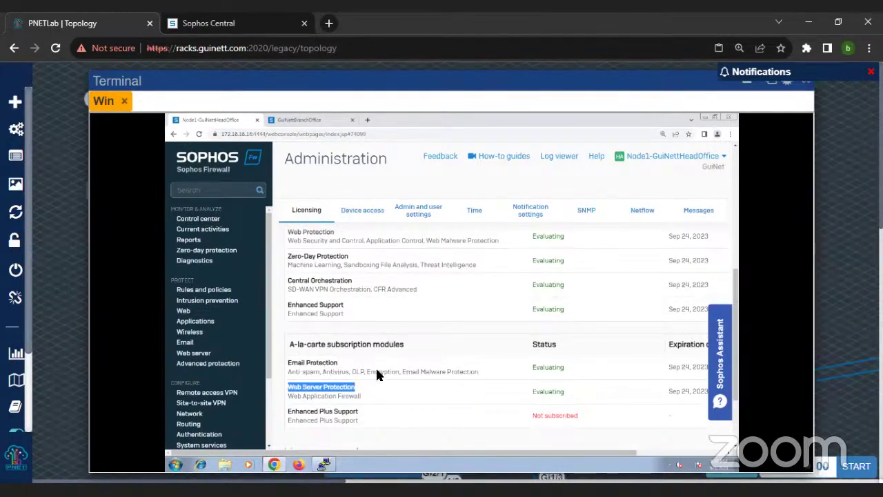
{"action": "scroll", "coordinate": [376, 372], "scroll_direction": "up", "scroll_amount": 1}
{"action": "scroll", "coordinate": [369, 375], "scroll_direction": "down", "scroll_amount": 2}
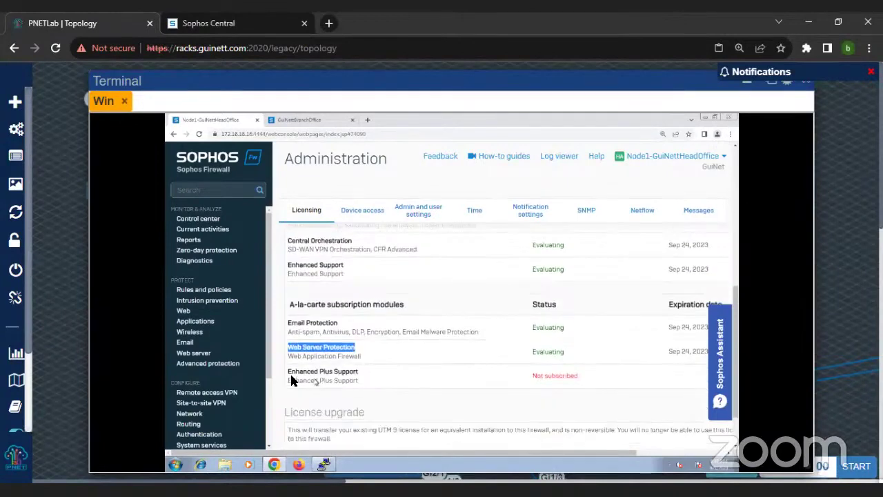
{"action": "left_click_drag", "start_coordinate": [289, 373], "coordinate": [363, 376]}
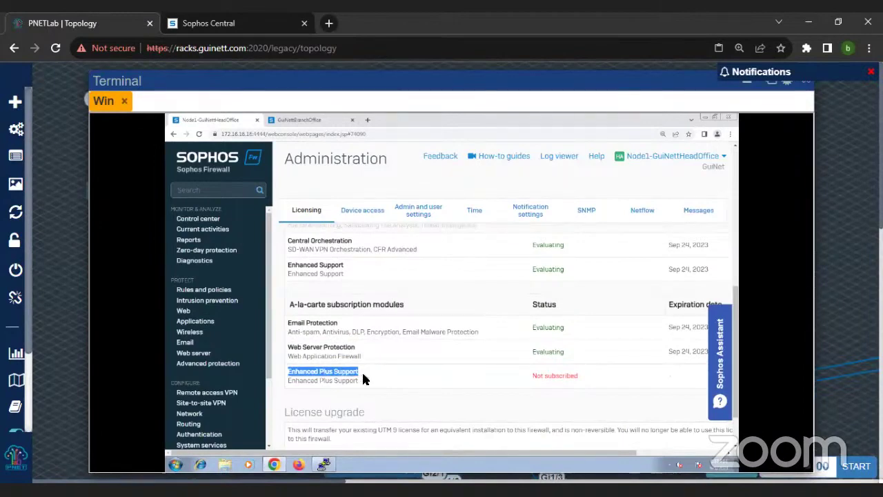
{"action": "scroll", "coordinate": [352, 369], "scroll_direction": "up", "scroll_amount": 1}
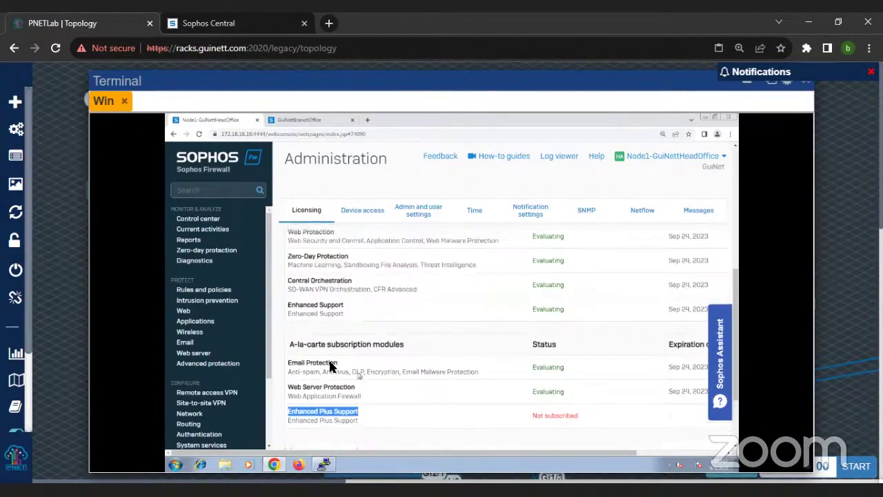
Step: Highlight Enhanced Support and the Xstream Protection heading, then zoom out to 110% to fit all modules
{"action": "left_click_drag", "start_coordinate": [288, 304], "coordinate": [347, 307]}
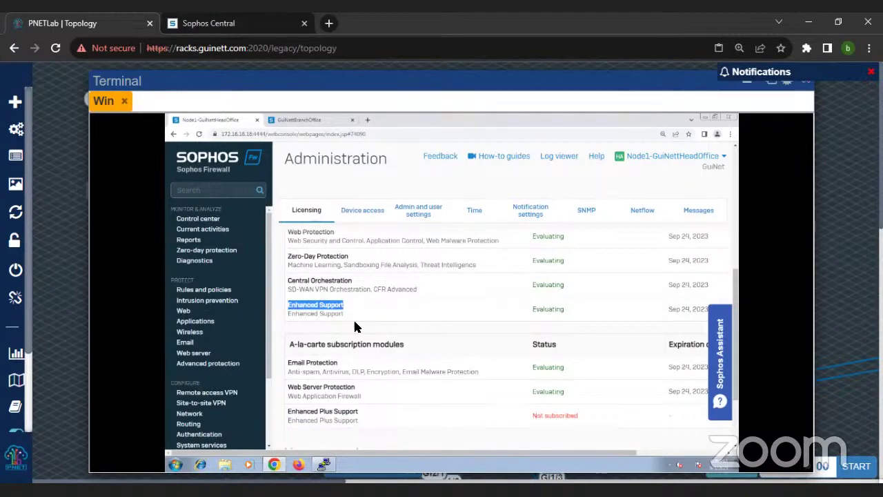
{"action": "scroll", "coordinate": [356, 324], "scroll_direction": "up", "scroll_amount": 3}
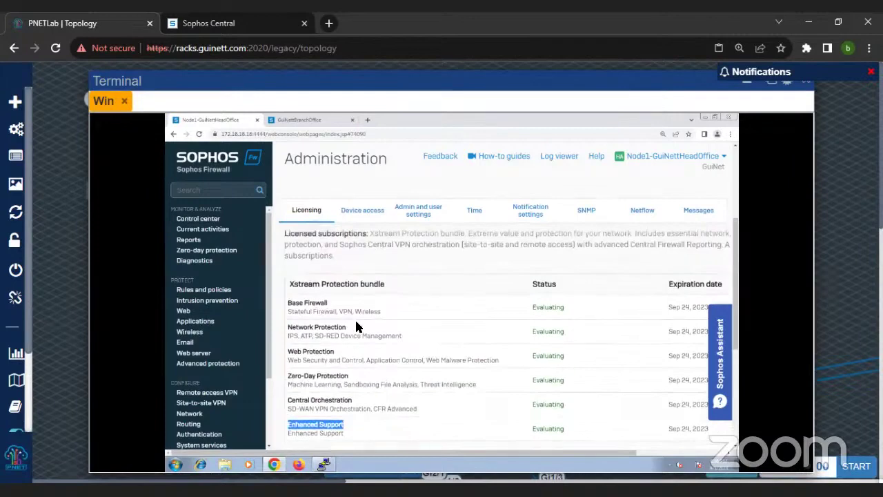
{"action": "left_click_drag", "start_coordinate": [288, 283], "coordinate": [400, 291]}
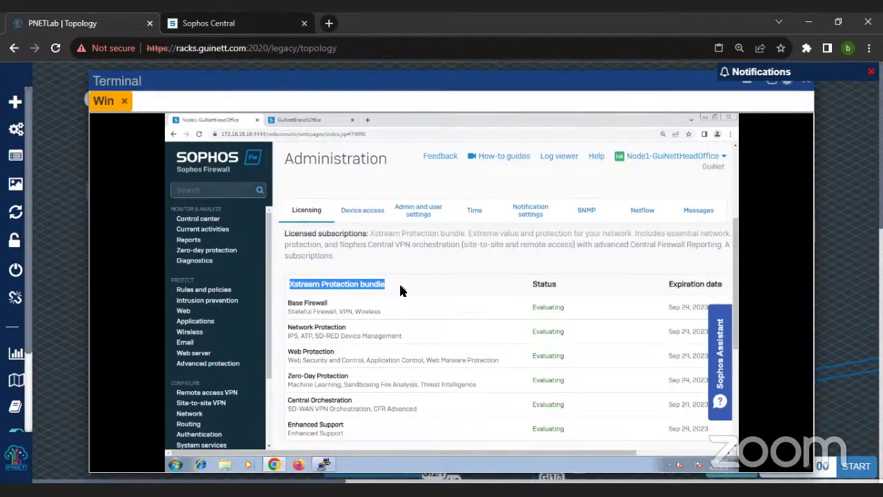
{"action": "scroll", "coordinate": [400, 291], "scroll_direction": "down", "scroll_amount": 1}
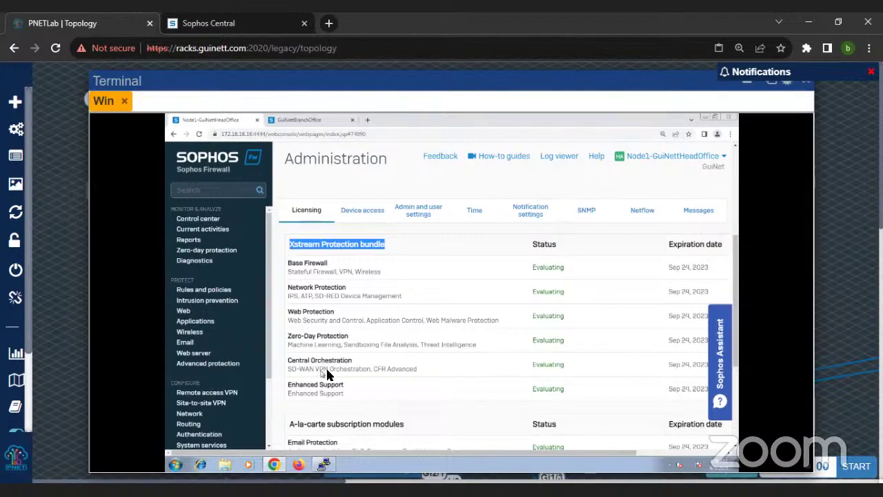
{"action": "scroll", "coordinate": [472, 331], "scroll_direction": "down", "scroll_amount": 2}
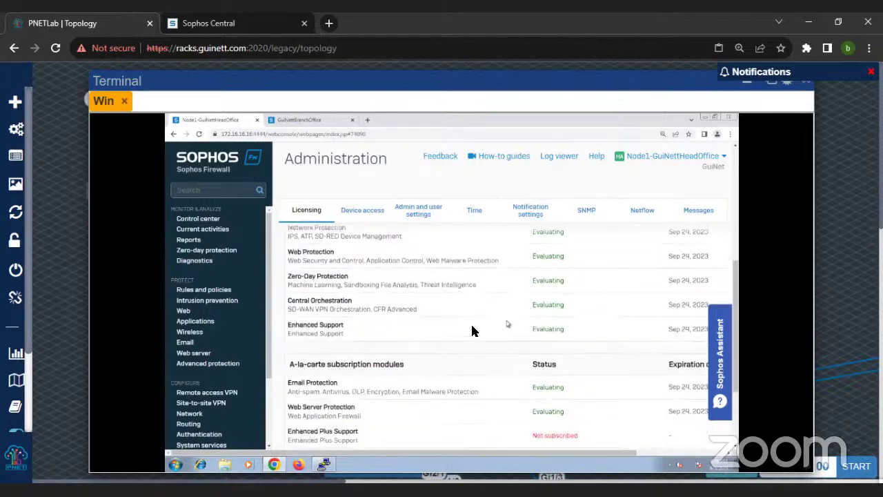
{"action": "scroll", "coordinate": [472, 331], "scroll_direction": "up", "scroll_amount": 3}
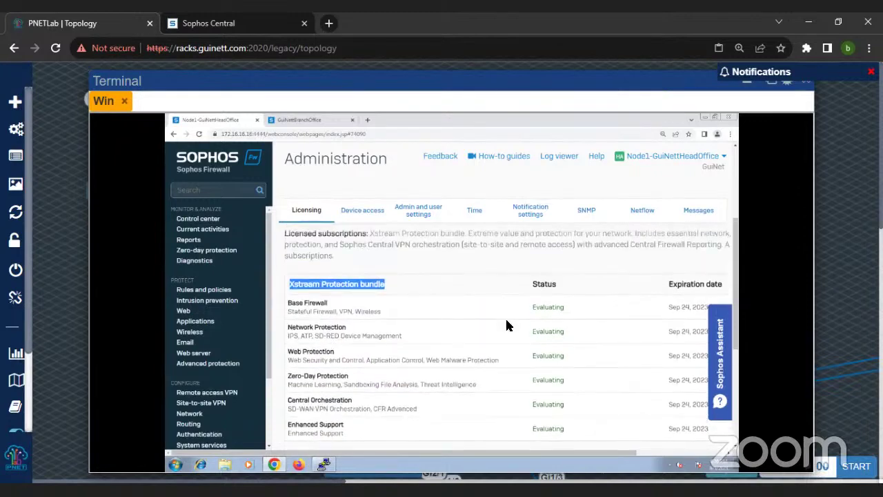
{"action": "key", "text": "ctrl+minus"}
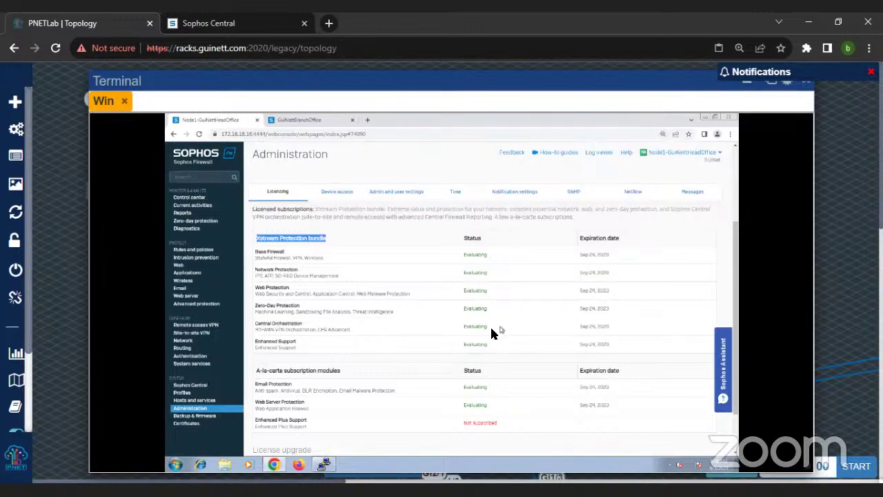
{"action": "scroll", "coordinate": [477, 331], "scroll_direction": "up", "scroll_amount": 2}
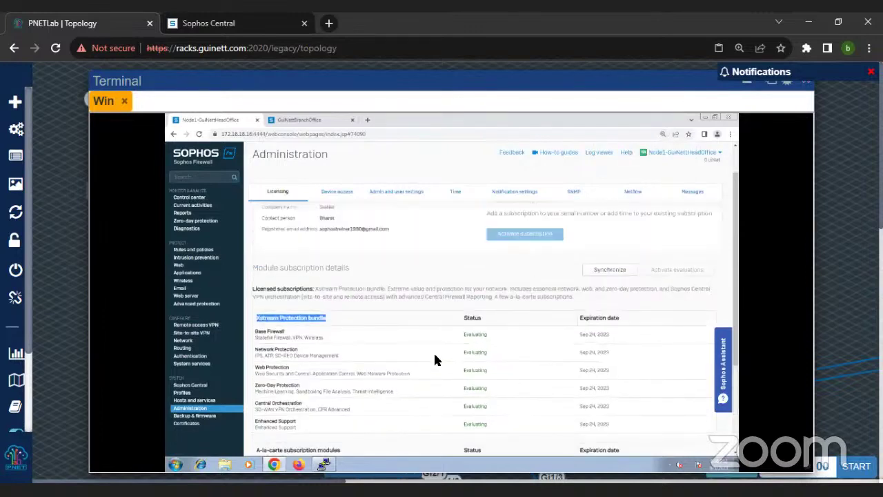
{"action": "scroll", "coordinate": [442, 353], "scroll_direction": "down", "scroll_amount": 1}
{"action": "scroll", "coordinate": [528, 389], "scroll_direction": "down", "scroll_amount": 1}
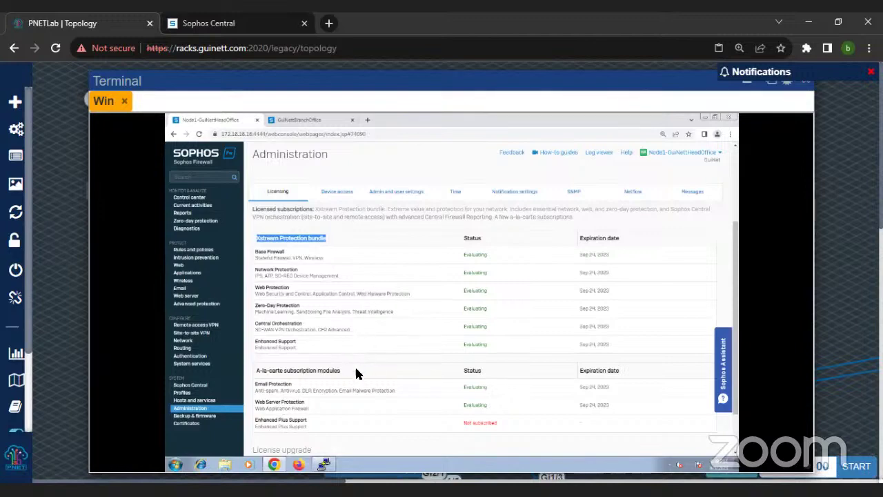
{"action": "scroll", "coordinate": [355, 369], "scroll_direction": "up", "scroll_amount": 3}
{"action": "scroll", "coordinate": [386, 356], "scroll_direction": "down", "scroll_amount": 3}
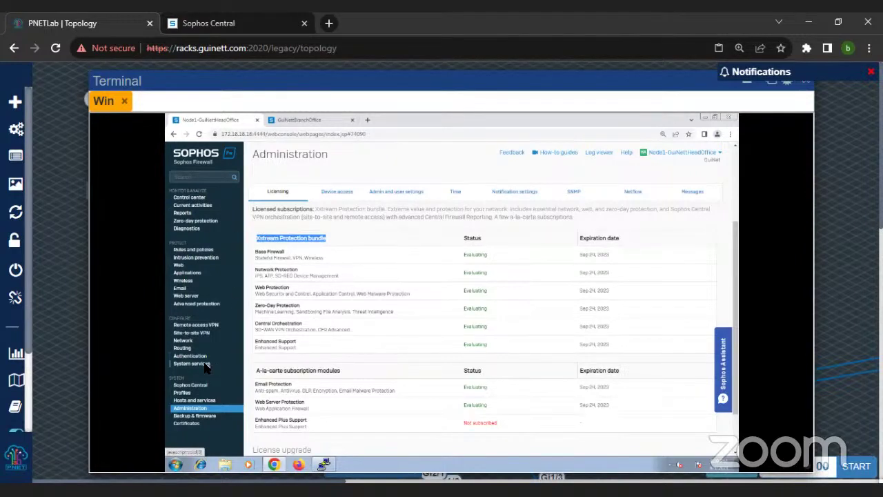
{"action": "left_click", "coordinate": [277, 366]}
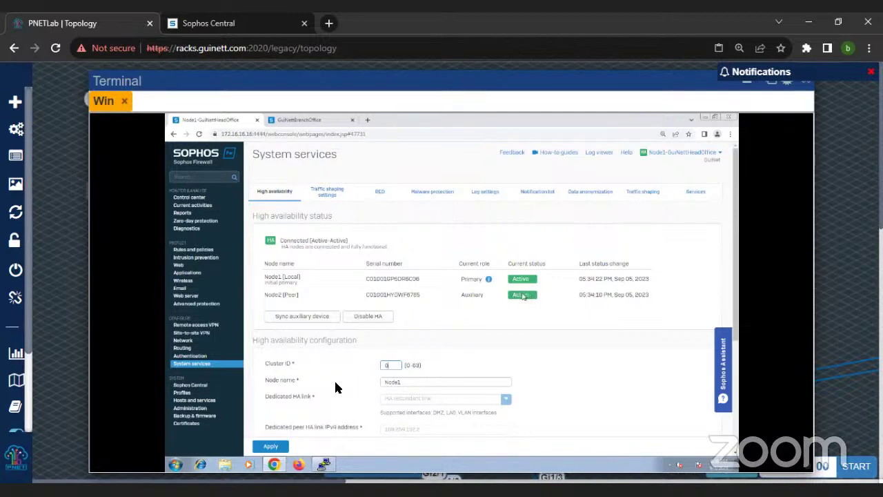
{"action": "left_click", "coordinate": [176, 465]}
Step: Launch Command Prompt with cmd and run ipconfig
{"action": "type", "text": "cmd"}
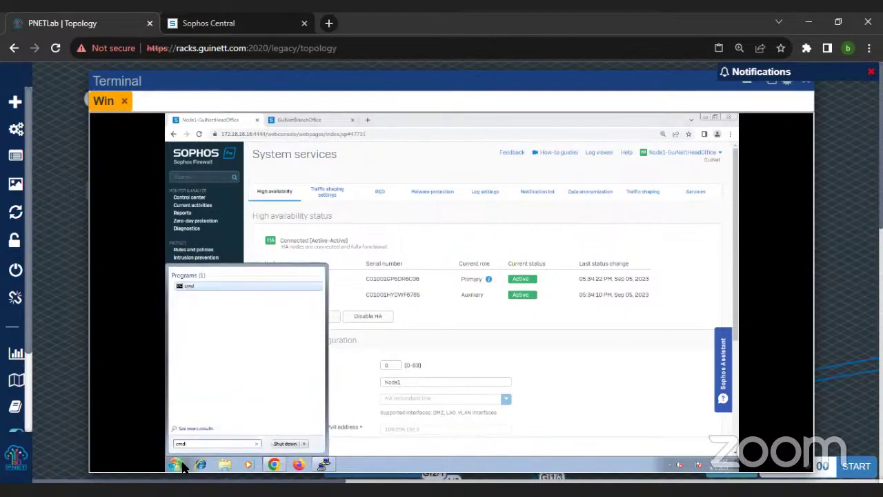
{"action": "key", "text": "Return"}
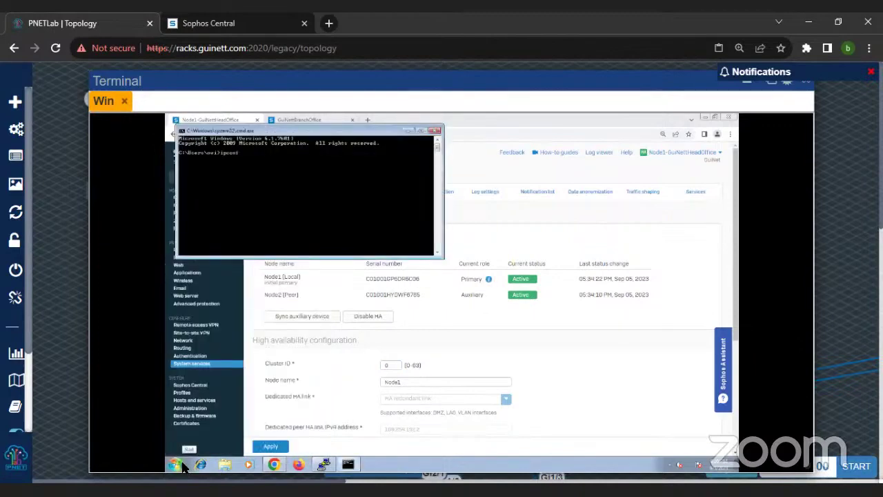
{"action": "type", "text": "ipconfig"}
{"action": "key", "text": "Return"}
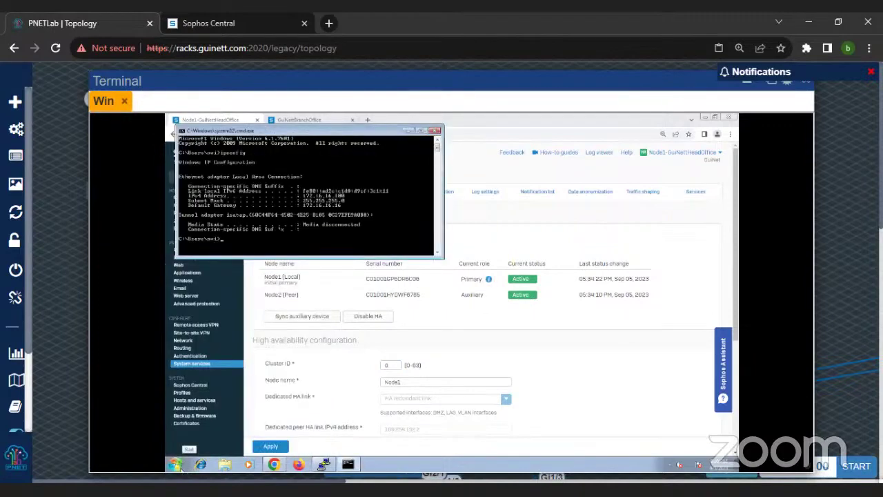
Step: Set the console cursor size to Large in the window's Properties
{"action": "right_click", "coordinate": [283, 200]}
{"action": "left_click", "coordinate": [280, 200]}
{"action": "right_click", "coordinate": [283, 134]}
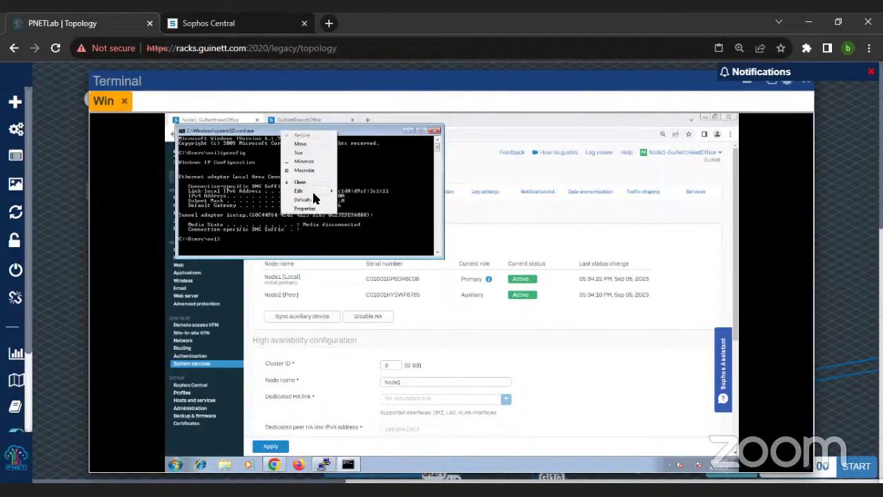
{"action": "mouse_move", "coordinate": [312, 197]}
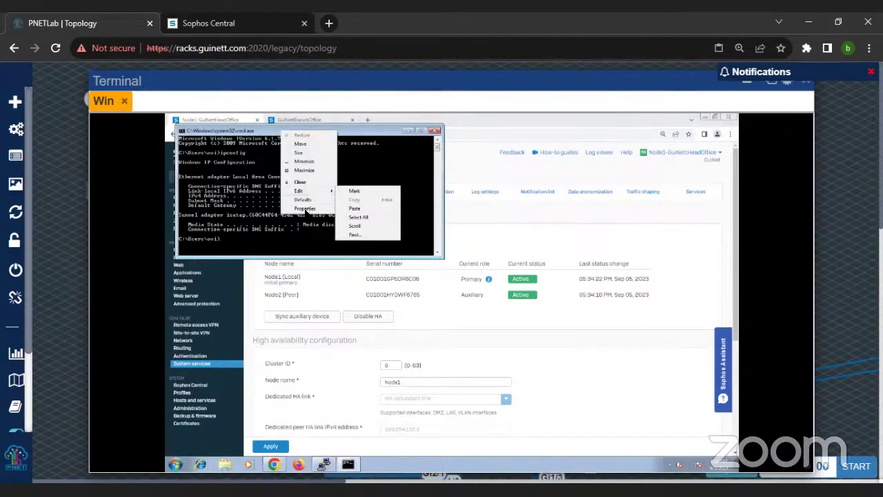
{"action": "left_click", "coordinate": [306, 207]}
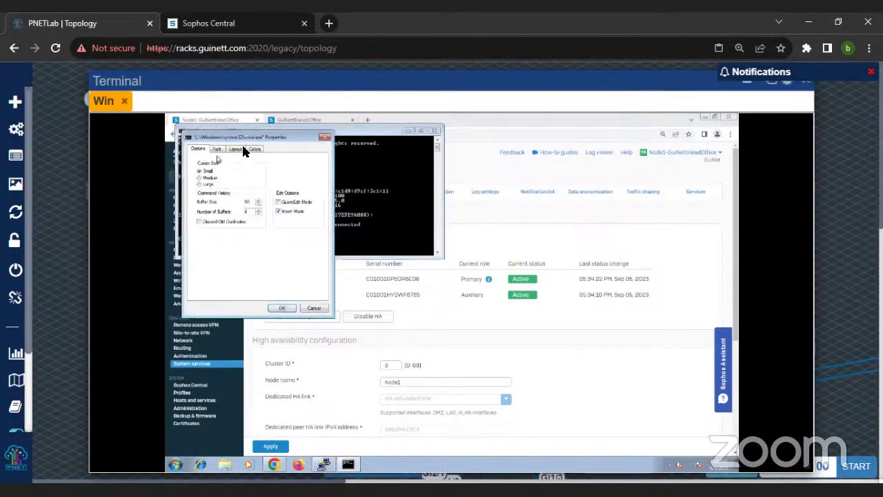
{"action": "left_click", "coordinate": [207, 185]}
{"action": "left_click", "coordinate": [281, 307]}
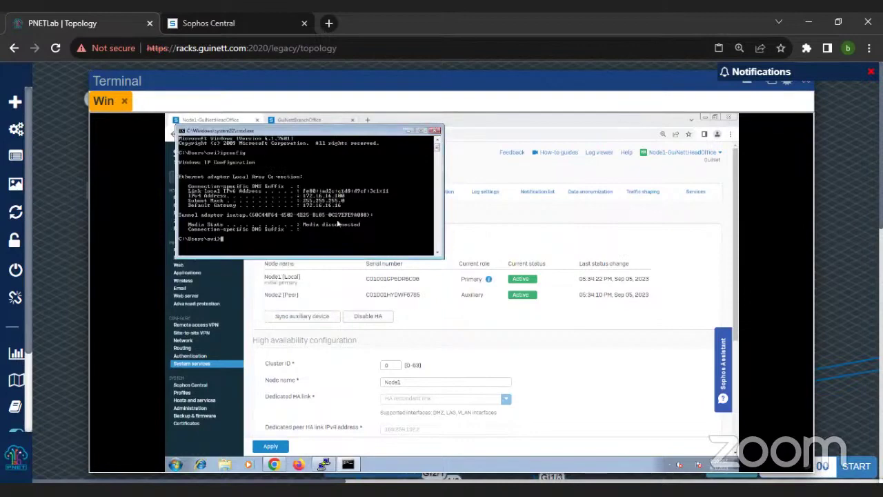
Step: Run ipconfig again to redisplay the PC's address details
{"action": "right_click", "coordinate": [254, 131]}
{"action": "key", "text": "Escape"}
{"action": "key", "text": "Up"}
{"action": "key", "text": "Return"}
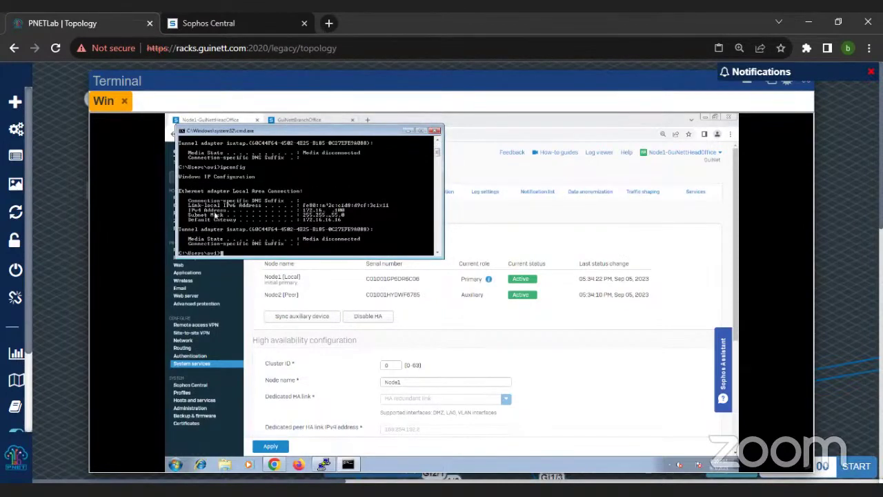
Step: Change the console font size to 12x16 on the Properties Font tab
{"action": "right_click", "coordinate": [290, 131]}
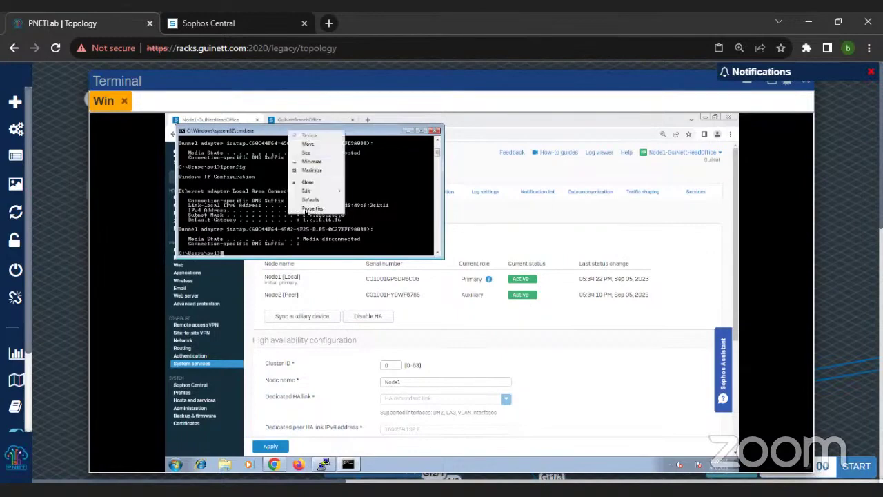
{"action": "left_click", "coordinate": [305, 211]}
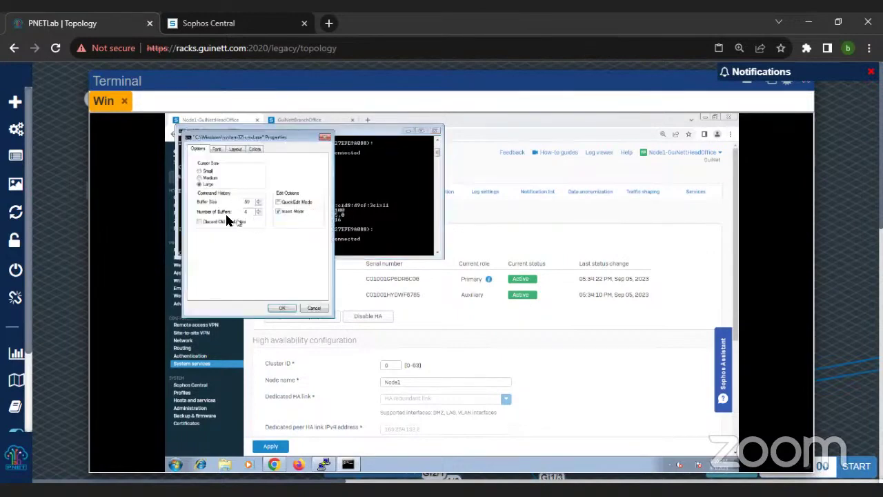
{"action": "left_click", "coordinate": [218, 151]}
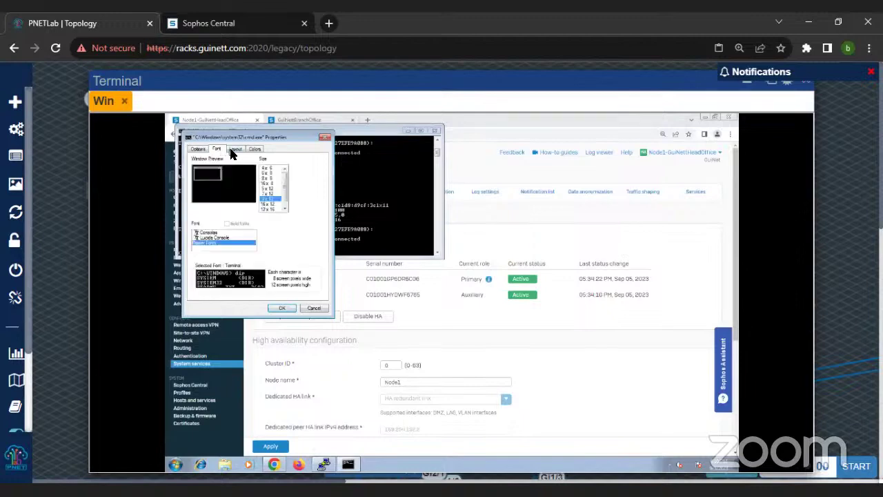
{"action": "left_click", "coordinate": [273, 204]}
{"action": "left_click", "coordinate": [285, 209]}
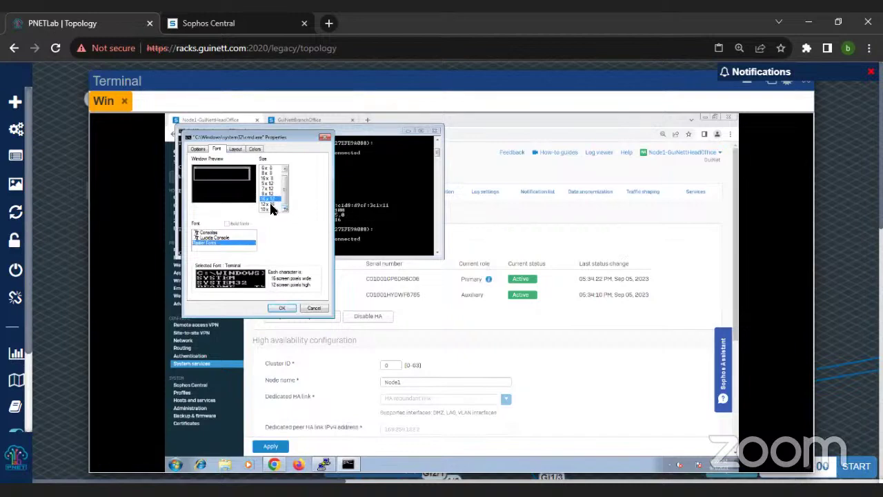
{"action": "left_click", "coordinate": [271, 206]}
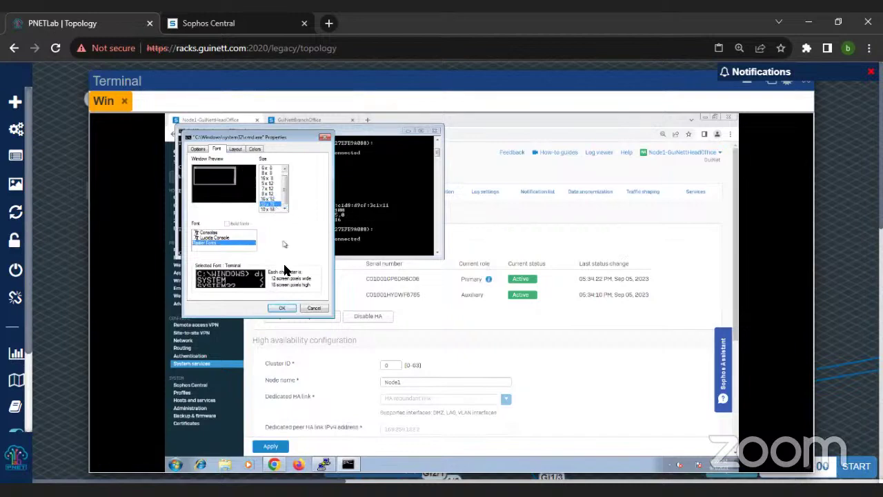
{"action": "left_click", "coordinate": [283, 308]}
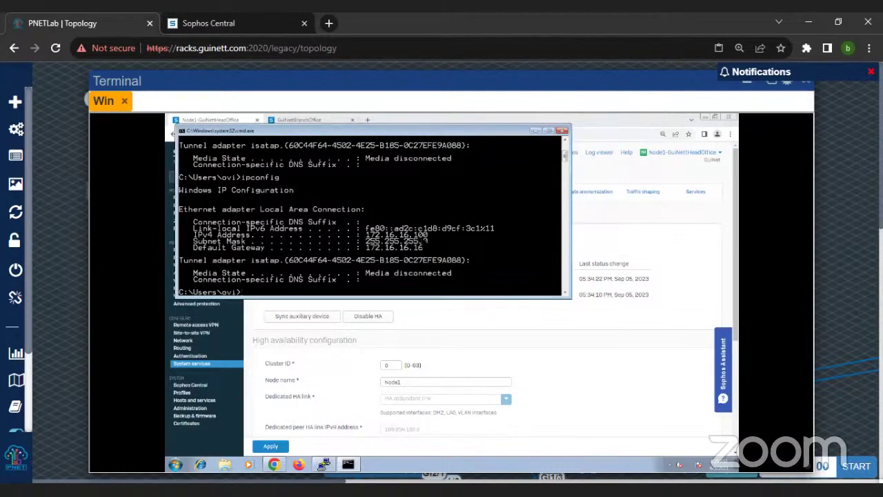
Step: Mark the IPv4 address 172.16.16.100 and default gateway 172.16.16.16 in the console
{"action": "right_click", "coordinate": [417, 239]}
{"action": "left_click", "coordinate": [411, 240]}
{"action": "right_click", "coordinate": [371, 228]}
{"action": "left_click", "coordinate": [380, 233]}
{"action": "left_click_drag", "start_coordinate": [362, 234], "coordinate": [429, 238]}
{"action": "left_click_drag", "start_coordinate": [366, 247], "coordinate": [427, 248]}
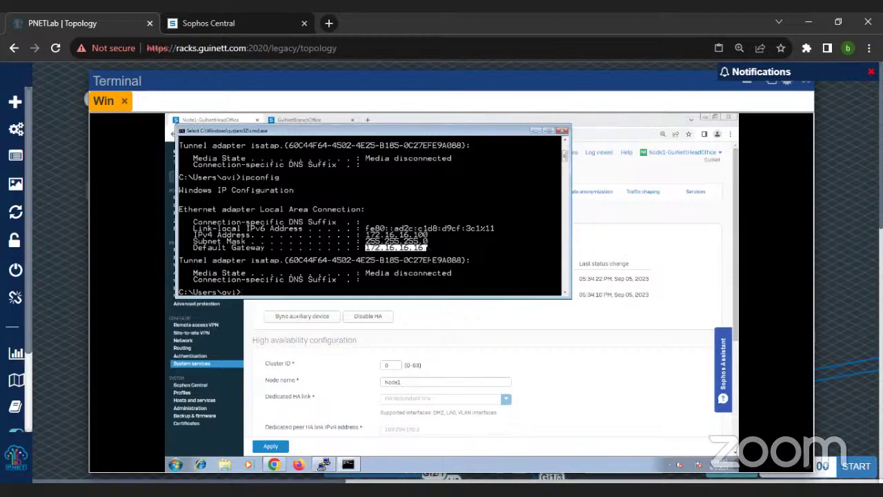
Step: Move the console aside, re-highlight the IPv4 line, and bring the Sophos page forward
{"action": "left_click_drag", "start_coordinate": [346, 131], "coordinate": [430, 196]}
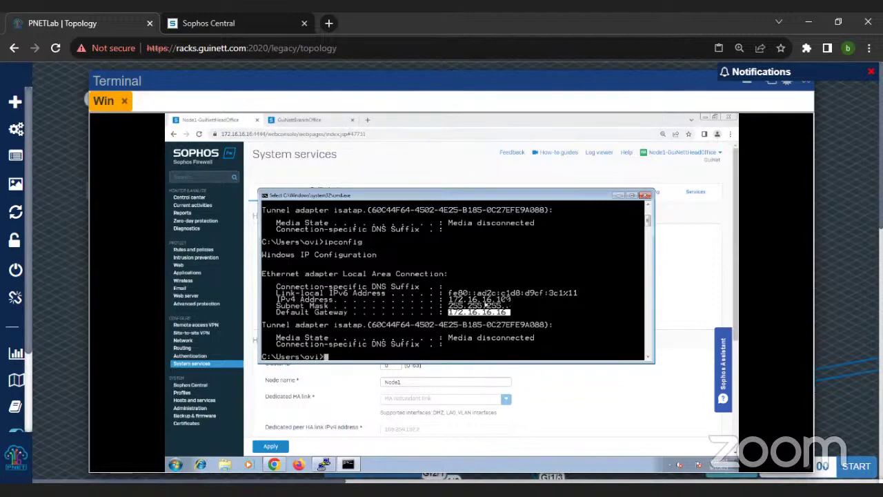
{"action": "left_click_drag", "start_coordinate": [452, 301], "coordinate": [526, 302]}
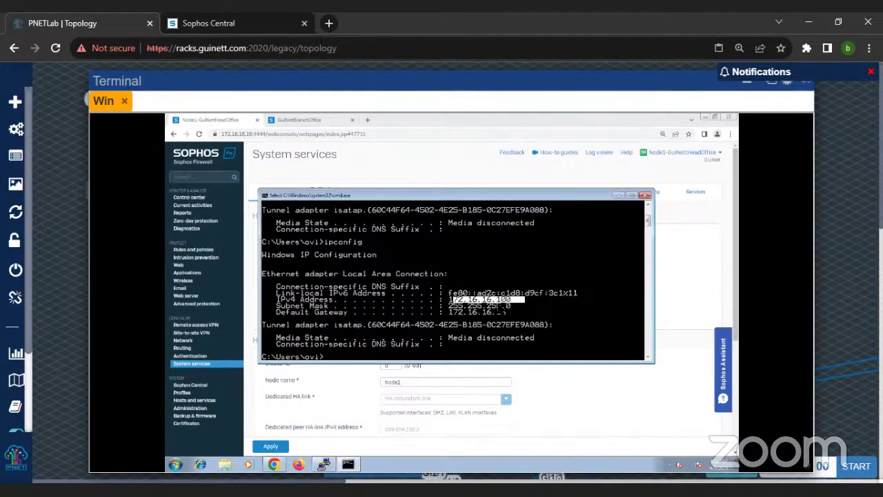
{"action": "left_click", "coordinate": [356, 174]}
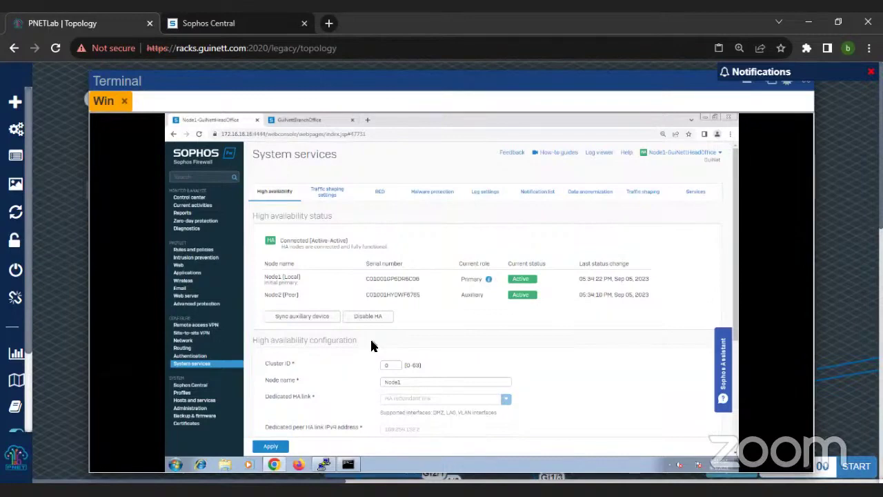
{"action": "left_click_drag", "start_coordinate": [416, 82], "coordinate": [319, 78]}
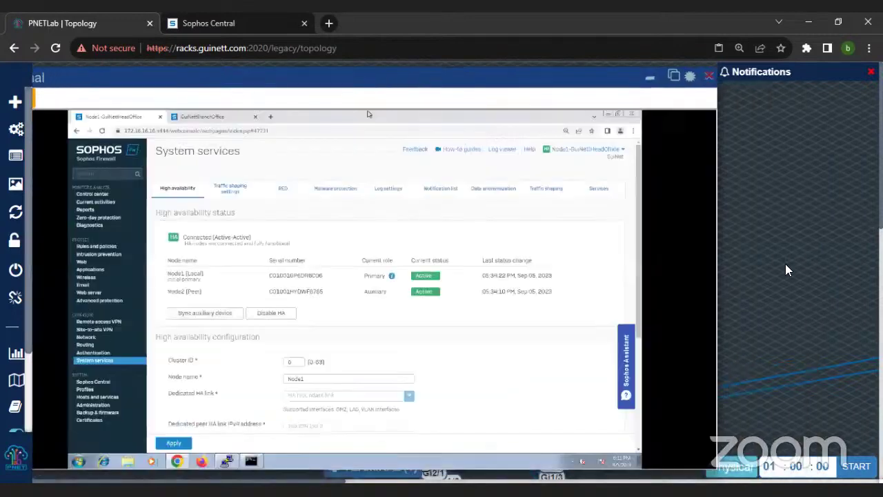
{"action": "left_click_drag", "start_coordinate": [383, 71], "coordinate": [499, 82]}
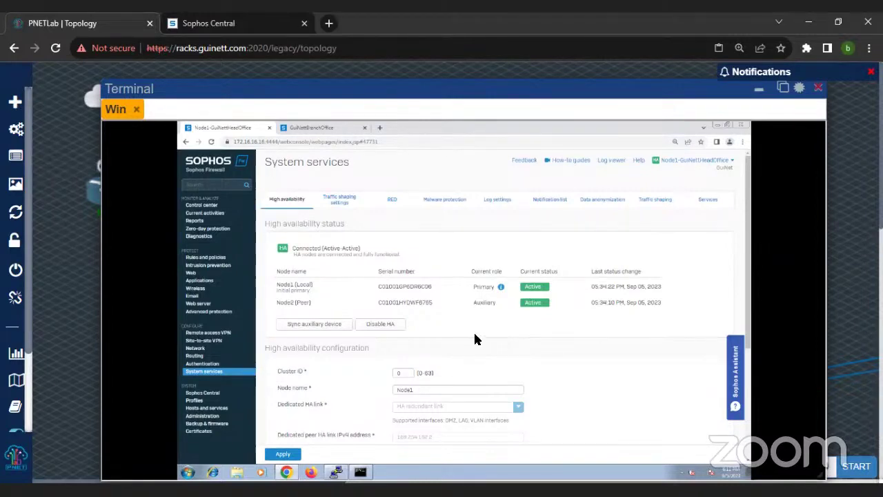
{"action": "scroll", "coordinate": [384, 320], "scroll_direction": "down", "scroll_amount": 1}
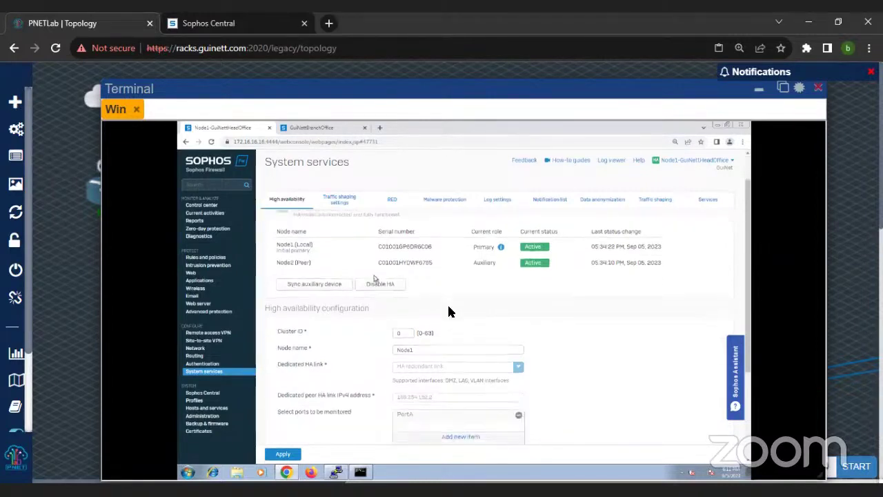
{"action": "scroll", "coordinate": [445, 311], "scroll_direction": "down", "scroll_amount": 3}
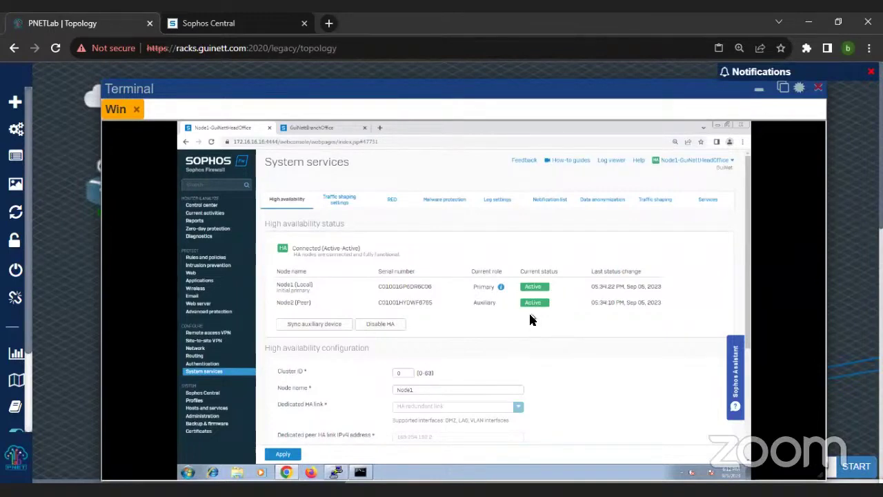
Step: Scroll the HA status and select the peer administration address 172.16.16.17
{"action": "scroll", "coordinate": [528, 318], "scroll_direction": "down", "scroll_amount": 3}
{"action": "scroll", "coordinate": [442, 348], "scroll_direction": "down", "scroll_amount": 1}
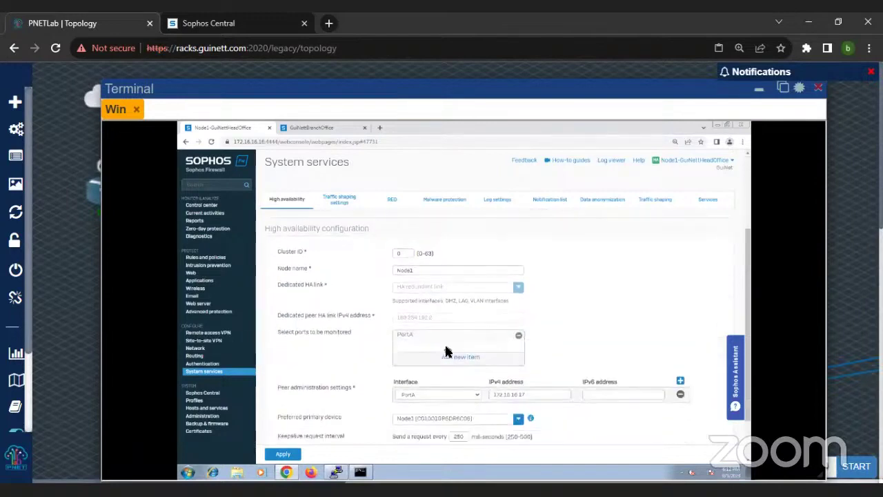
{"action": "scroll", "coordinate": [446, 352], "scroll_direction": "down", "scroll_amount": 1}
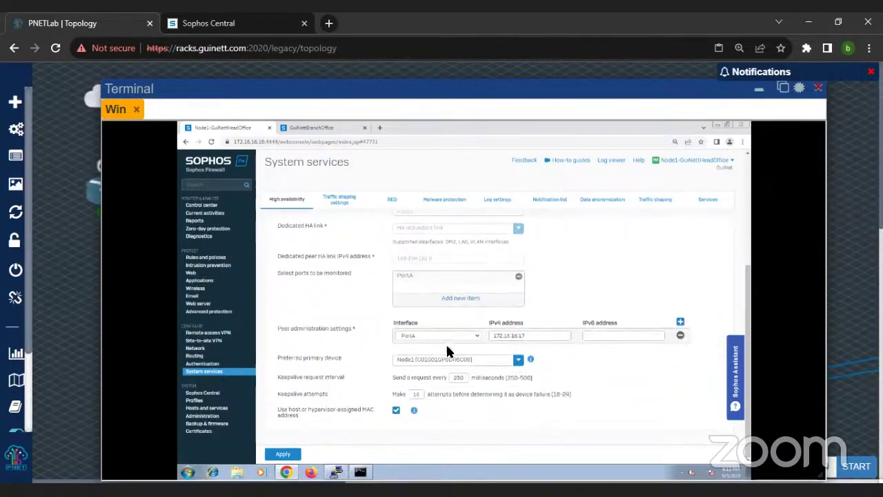
{"action": "left_click_drag", "start_coordinate": [530, 336], "coordinate": [485, 338]}
{"action": "key", "text": "ctrl+c"}
{"action": "left_click", "coordinate": [381, 128]}
{"action": "key", "text": "ctrl+v"}
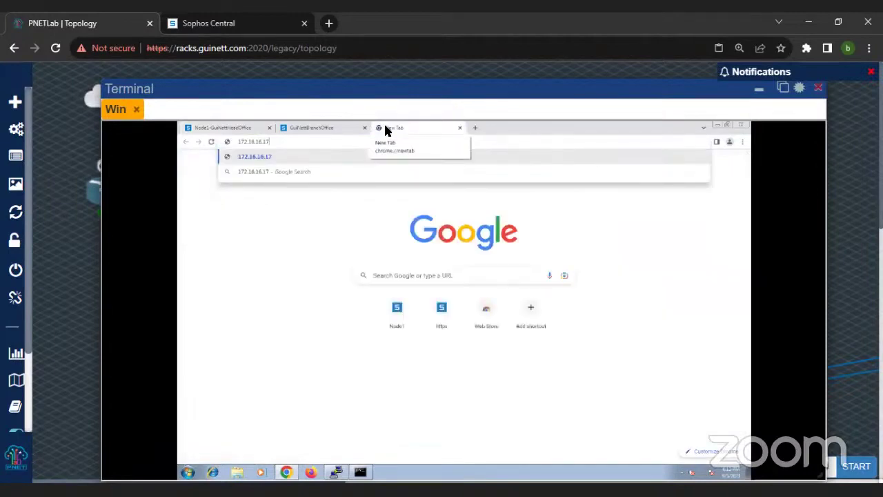
{"action": "key", "text": "Home"}
{"action": "type", "text": "https"}
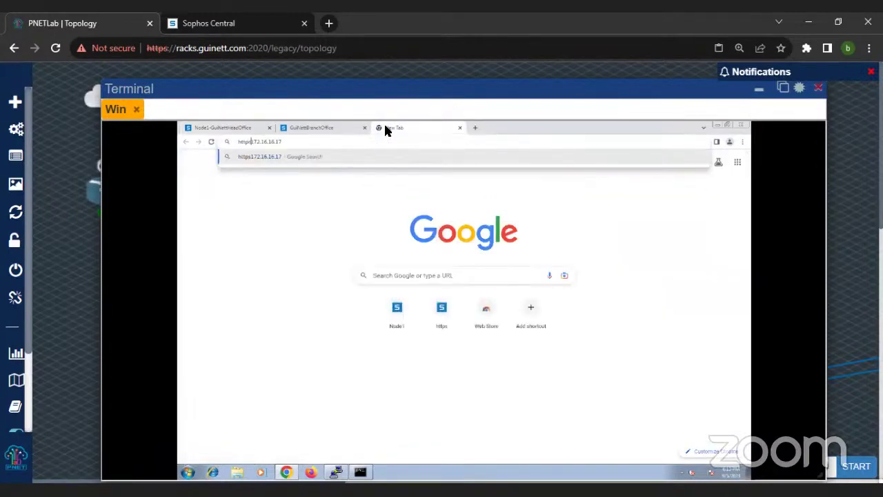
{"action": "type", "text": "://"}
{"action": "key", "text": "Return"}
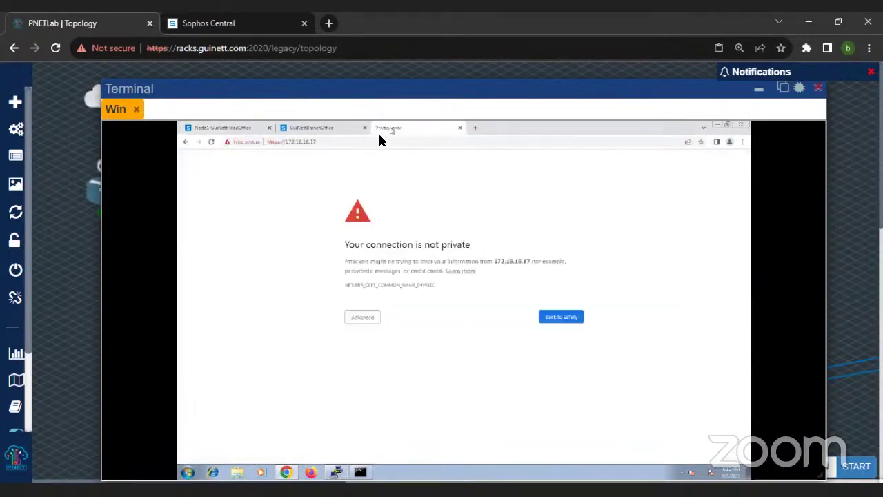
{"action": "left_click", "coordinate": [374, 140]}
{"action": "left_click", "coordinate": [374, 140]}
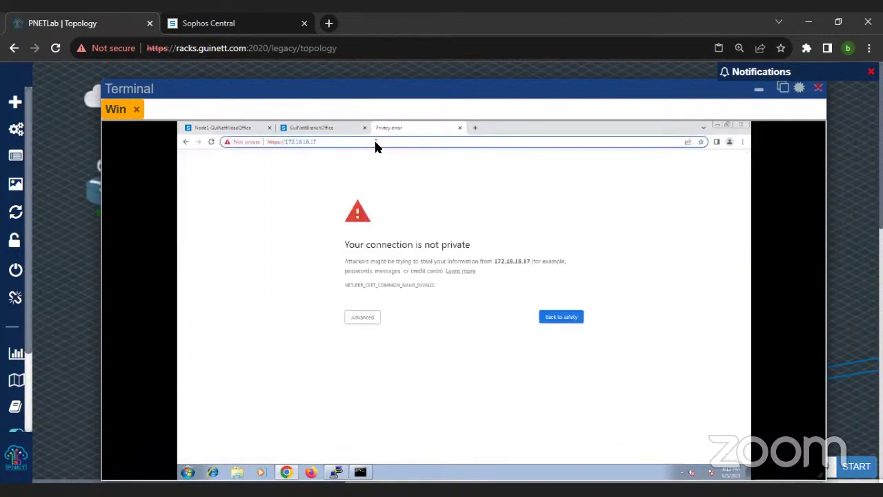
{"action": "type", "text": ":4444"}
{"action": "key", "text": "Return"}
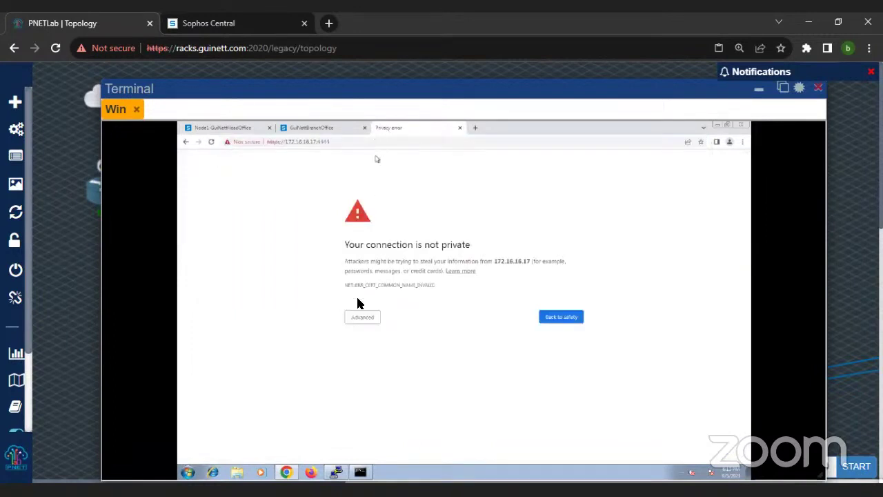
{"action": "left_click", "coordinate": [357, 315]}
{"action": "left_click", "coordinate": [381, 378]}
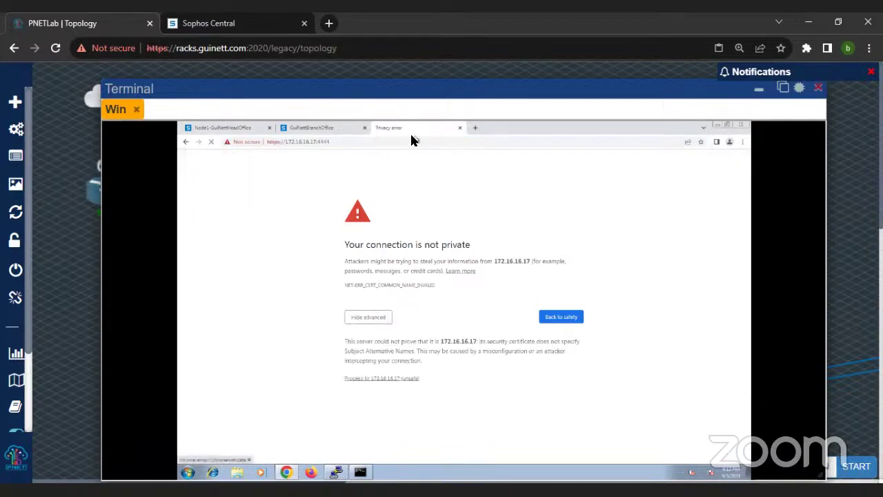
{"action": "left_click_drag", "start_coordinate": [373, 124], "coordinate": [315, 130]}
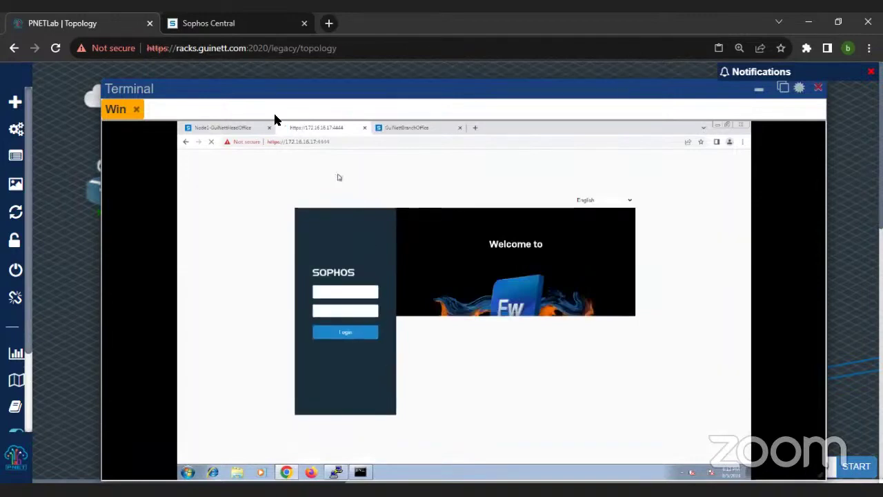
Step: Return to the head-office node's HA status and open the Network settings
{"action": "left_click", "coordinate": [223, 129]}
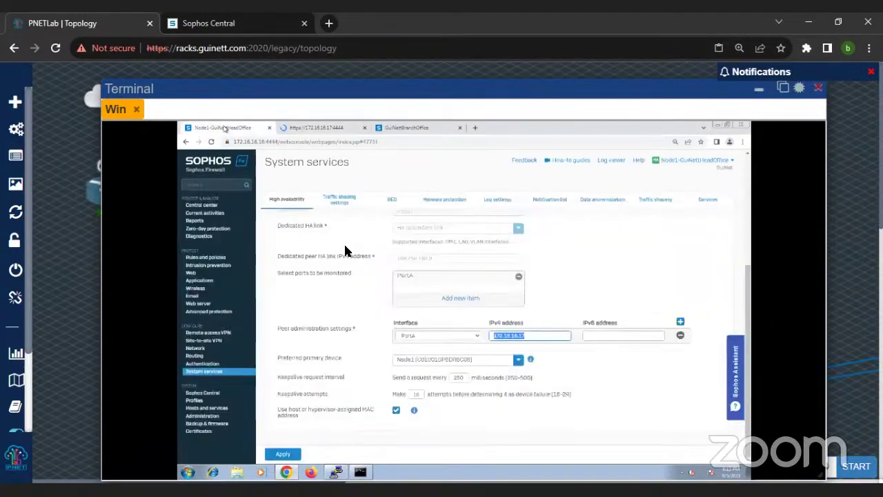
{"action": "left_click", "coordinate": [310, 131]}
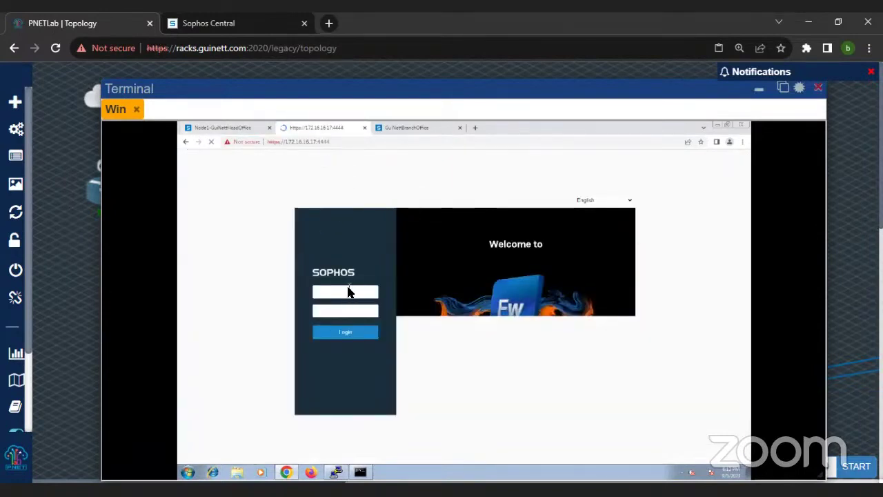
{"action": "left_click", "coordinate": [211, 129]}
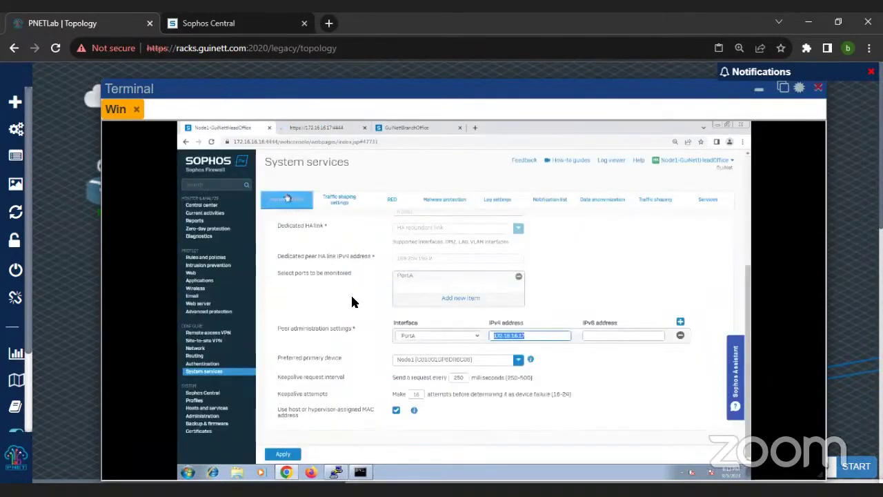
{"action": "scroll", "coordinate": [340, 315], "scroll_direction": "up", "scroll_amount": 1}
{"action": "scroll", "coordinate": [383, 313], "scroll_direction": "down", "scroll_amount": 1}
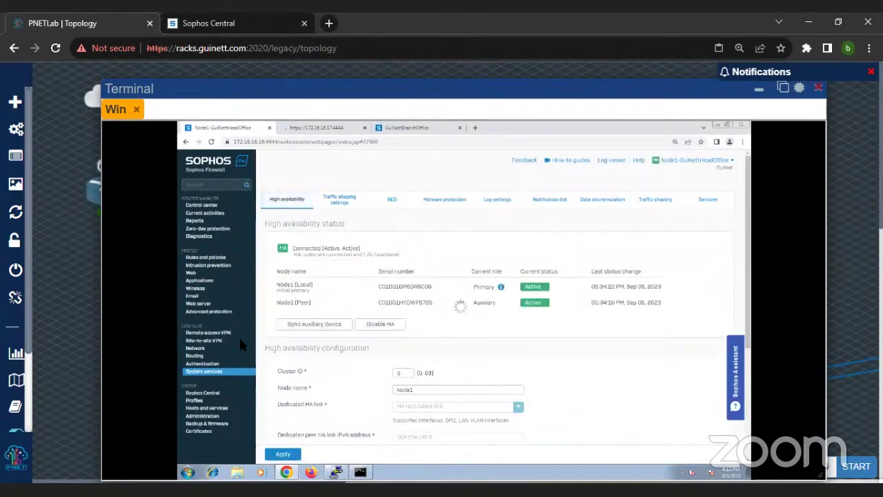
{"action": "left_click", "coordinate": [196, 348]}
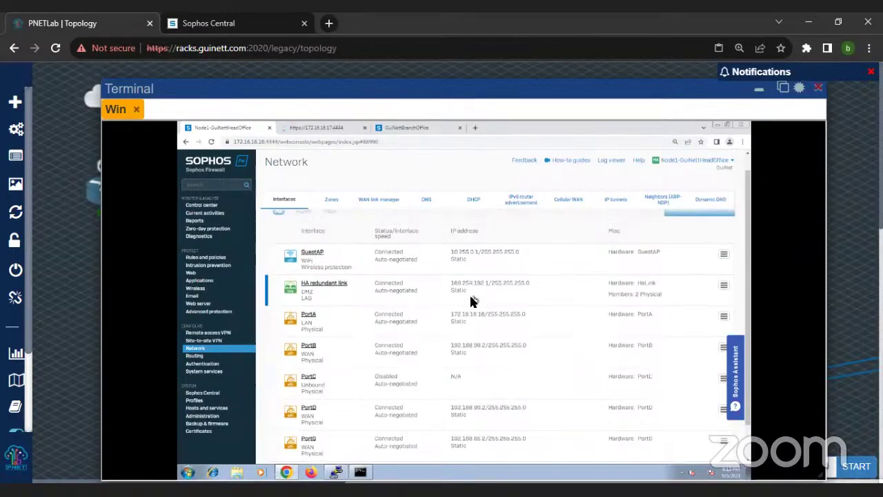
Step: Zoom in and mark PortA's 172.16.16.16 LAN address and PortB's 192.168.98.2
{"action": "key", "text": "ctrl+plus"}
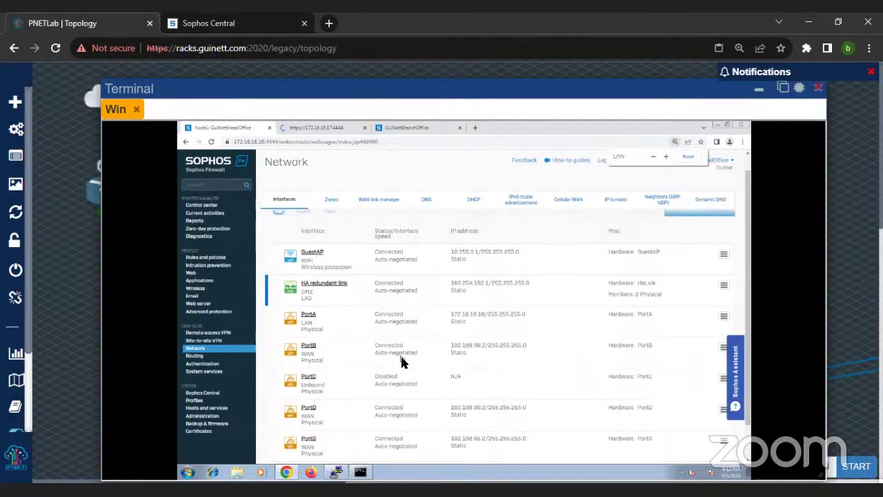
{"action": "double_click", "coordinate": [533, 296]}
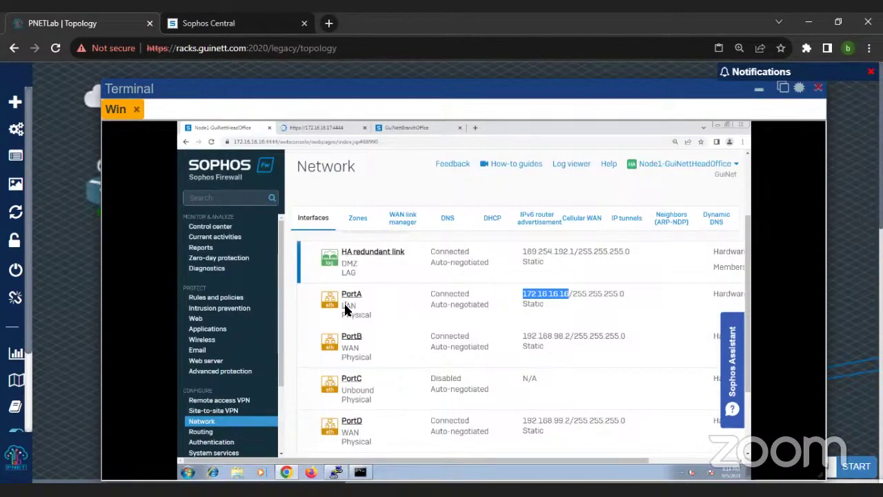
{"action": "double_click", "coordinate": [347, 306]}
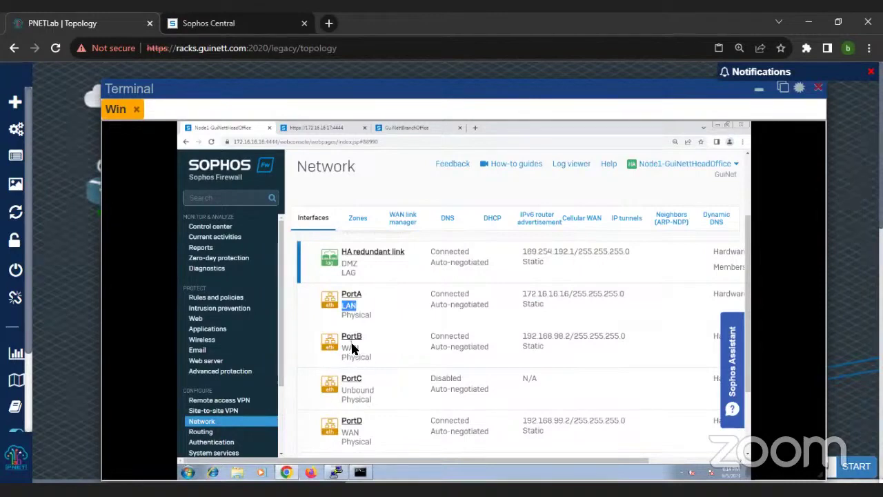
{"action": "double_click", "coordinate": [536, 338]}
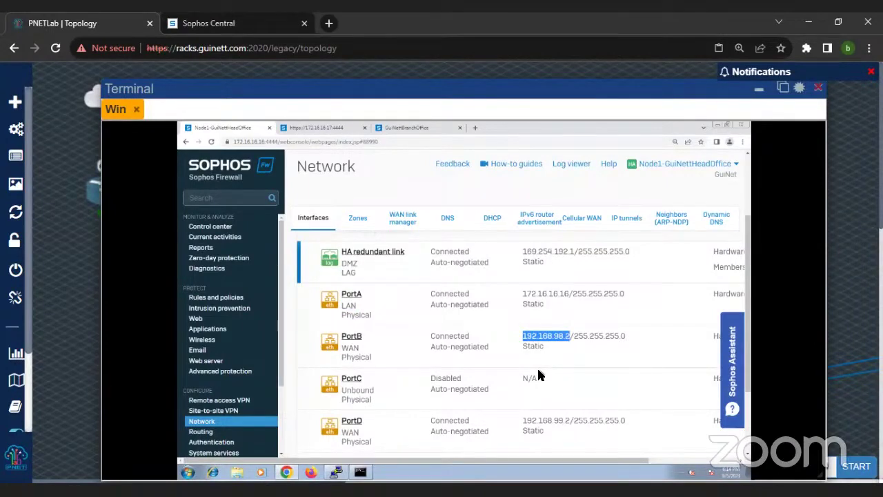
Step: Mark PortD's 192.168.99.2, PortB's 192.168.98.2 again, and PortG's 192.168.65.2
{"action": "scroll", "coordinate": [523, 371], "scroll_direction": "down", "scroll_amount": 1}
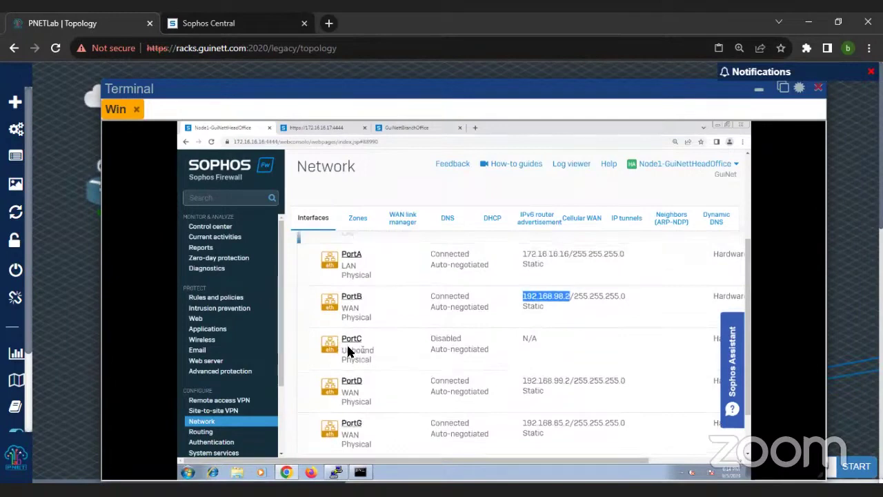
{"action": "scroll", "coordinate": [360, 352], "scroll_direction": "down", "scroll_amount": 1}
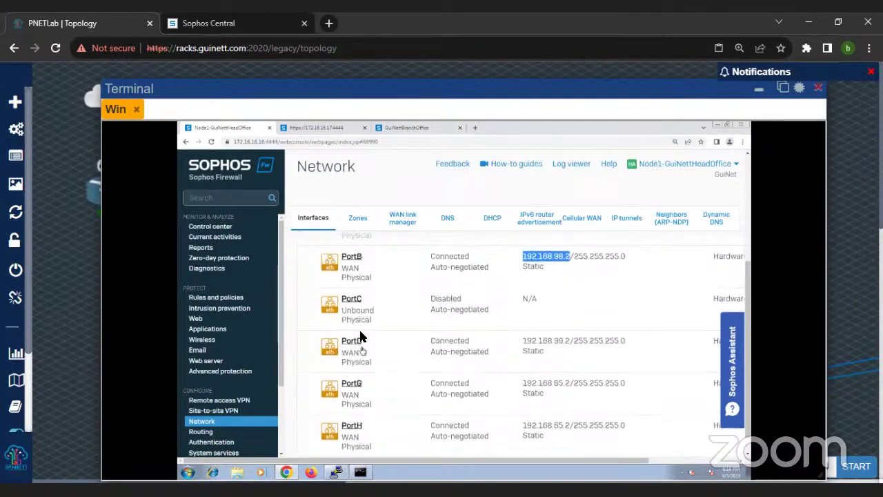
{"action": "scroll", "coordinate": [386, 327], "scroll_direction": "down", "scroll_amount": 1}
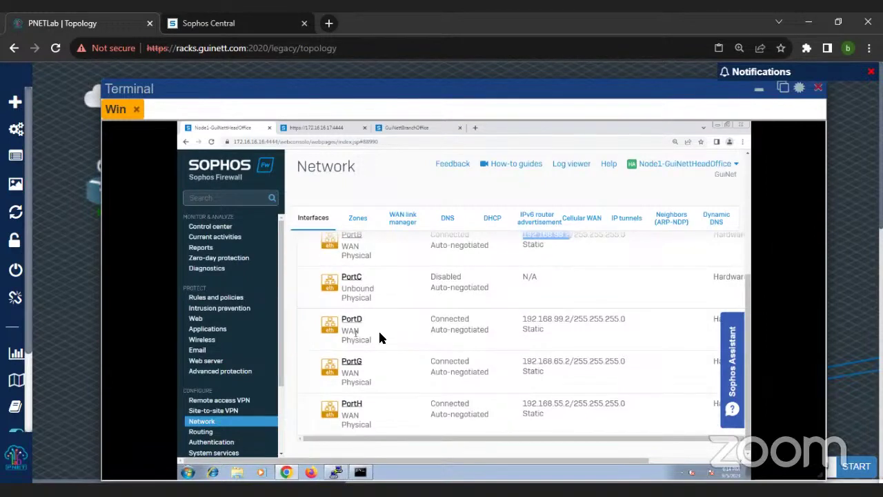
{"action": "double_click", "coordinate": [548, 319]}
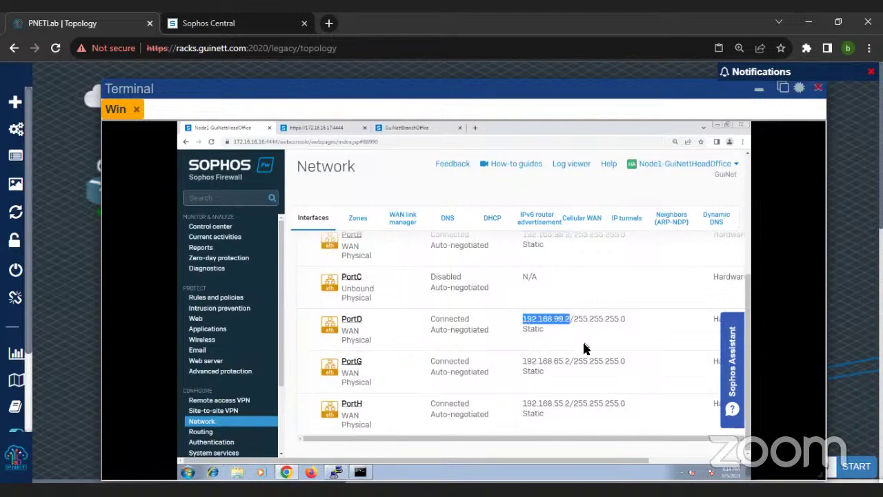
{"action": "scroll", "coordinate": [584, 349], "scroll_direction": "up", "scroll_amount": 3}
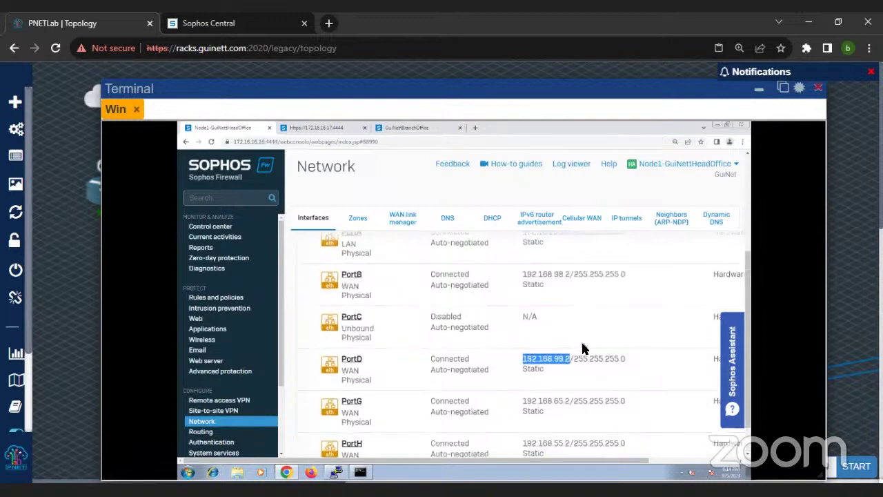
{"action": "double_click", "coordinate": [556, 316]}
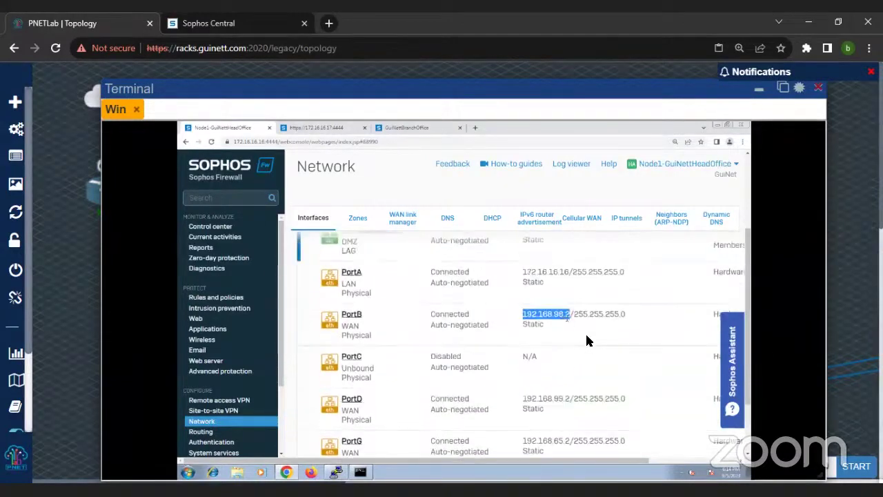
{"action": "scroll", "coordinate": [587, 341], "scroll_direction": "down", "scroll_amount": 1}
{"action": "scroll", "coordinate": [589, 358], "scroll_direction": "down", "scroll_amount": 1}
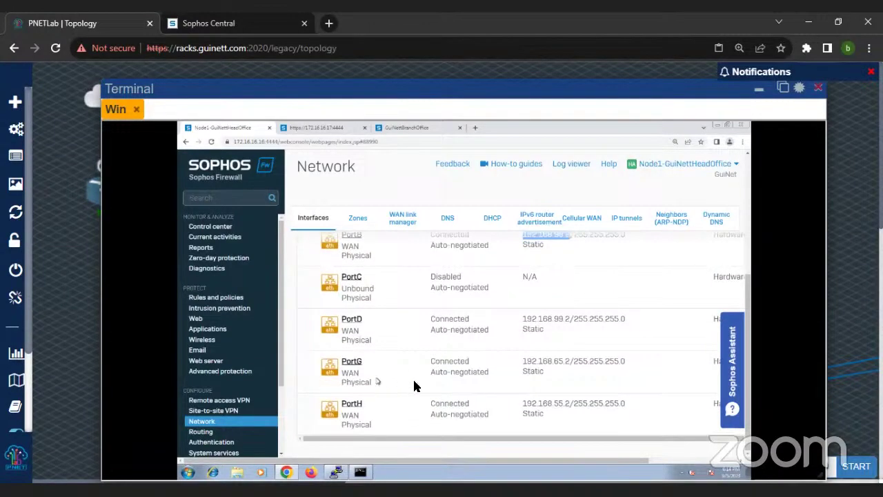
{"action": "double_click", "coordinate": [541, 366]}
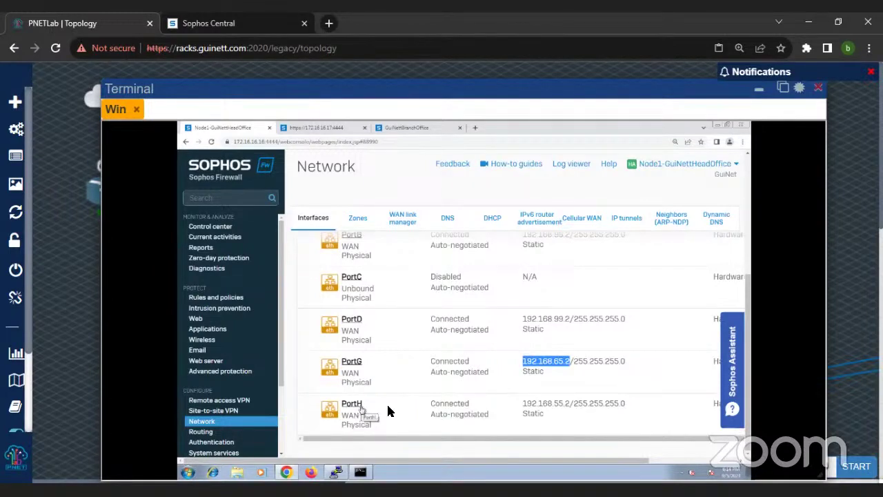
Step: Expand the HA redundant link to show its HA link and PortF members, zooming out to fit
{"action": "scroll", "coordinate": [472, 376], "scroll_direction": "up", "scroll_amount": 3}
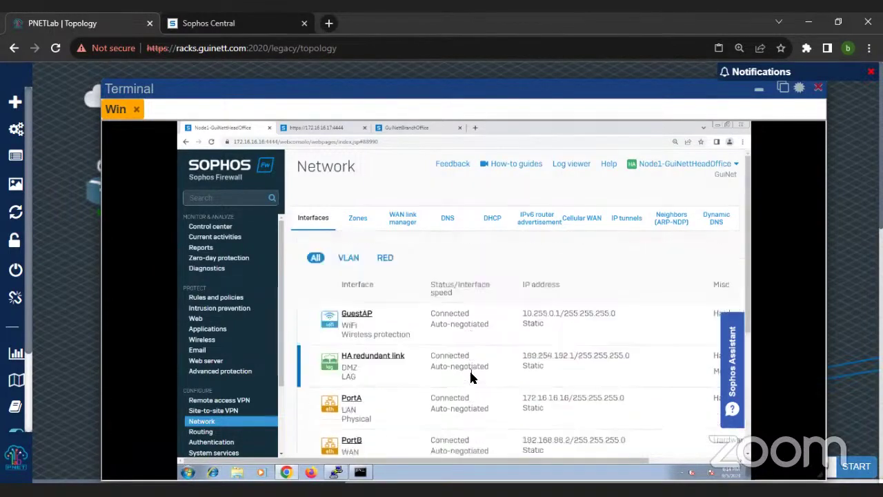
{"action": "scroll", "coordinate": [472, 376], "scroll_direction": "down", "scroll_amount": 3}
{"action": "scroll", "coordinate": [406, 304], "scroll_direction": "up", "scroll_amount": 1}
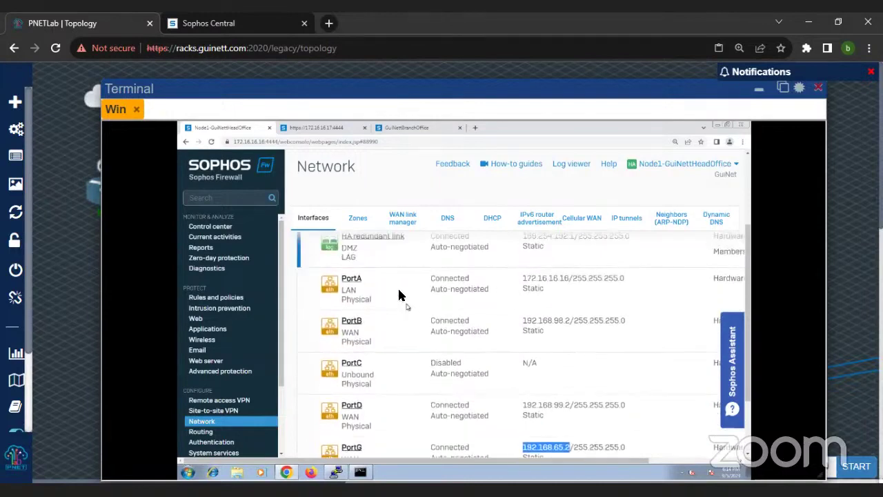
{"action": "left_click", "coordinate": [384, 250]}
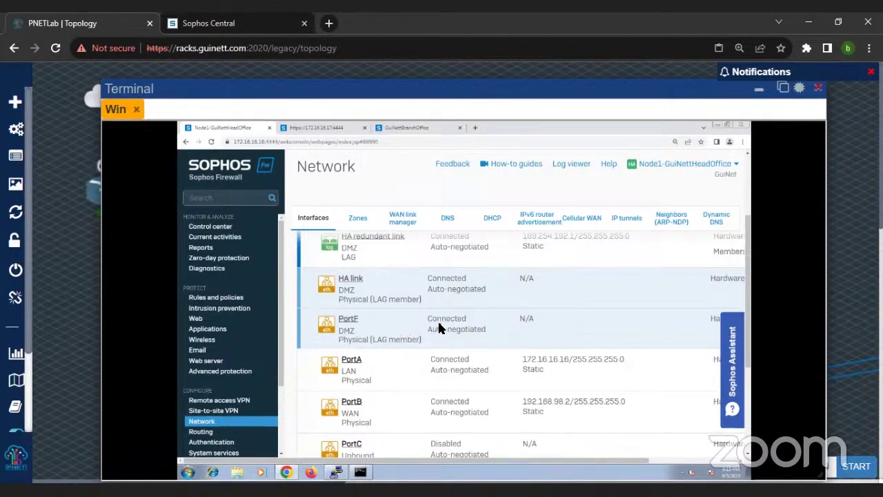
{"action": "scroll", "coordinate": [477, 325], "scroll_direction": "up", "scroll_amount": 2}
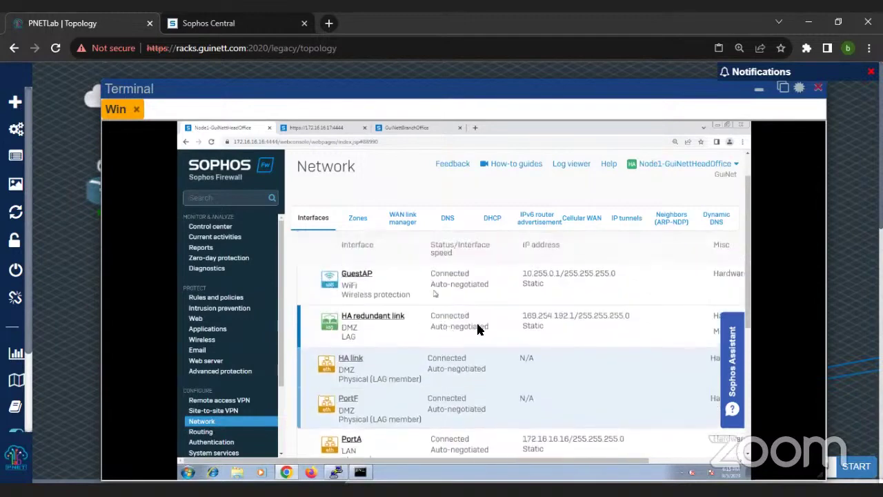
{"action": "scroll", "coordinate": [497, 329], "scroll_direction": "down", "scroll_amount": 3}
{"action": "scroll", "coordinate": [497, 329], "scroll_direction": "down", "scroll_amount": 1}
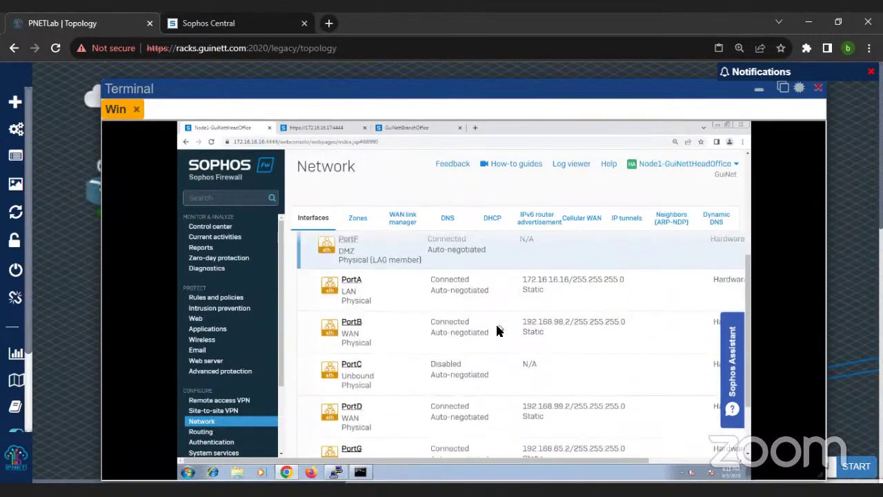
{"action": "scroll", "coordinate": [500, 331], "scroll_direction": "up", "scroll_amount": 3}
{"action": "scroll", "coordinate": [471, 342], "scroll_direction": "down", "scroll_amount": 2}
{"action": "key", "text": "ctrl+minus"}
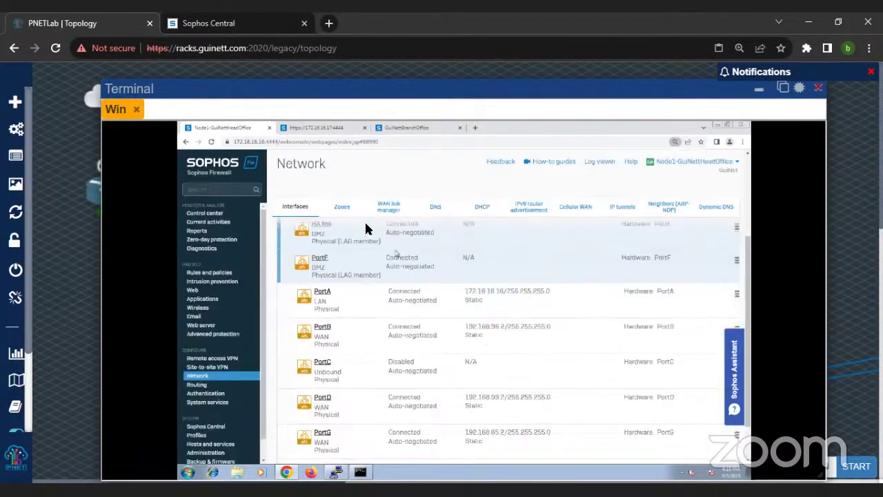
{"action": "scroll", "coordinate": [360, 221], "scroll_direction": "up", "scroll_amount": 1}
Step: Open the Zones list, zoom out, and edit the HA zone to confirm only SSH access
{"action": "left_click", "coordinate": [343, 209]}
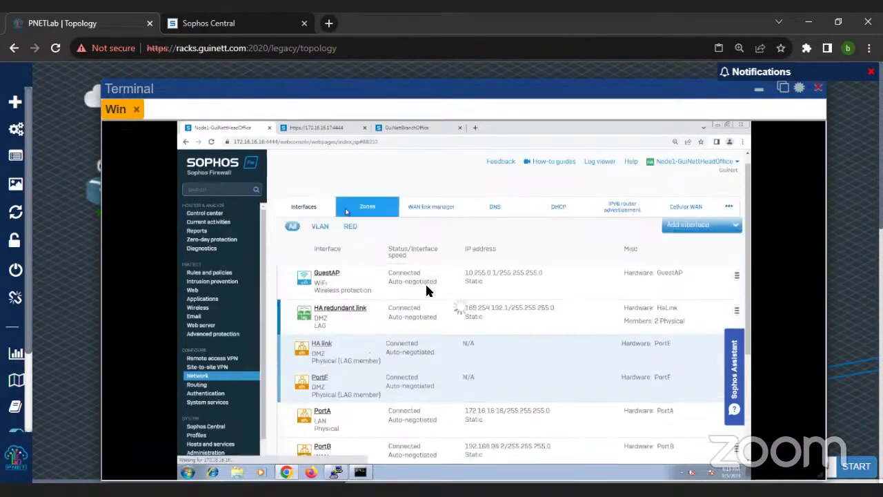
{"action": "scroll", "coordinate": [456, 317], "scroll_direction": "down", "scroll_amount": 2}
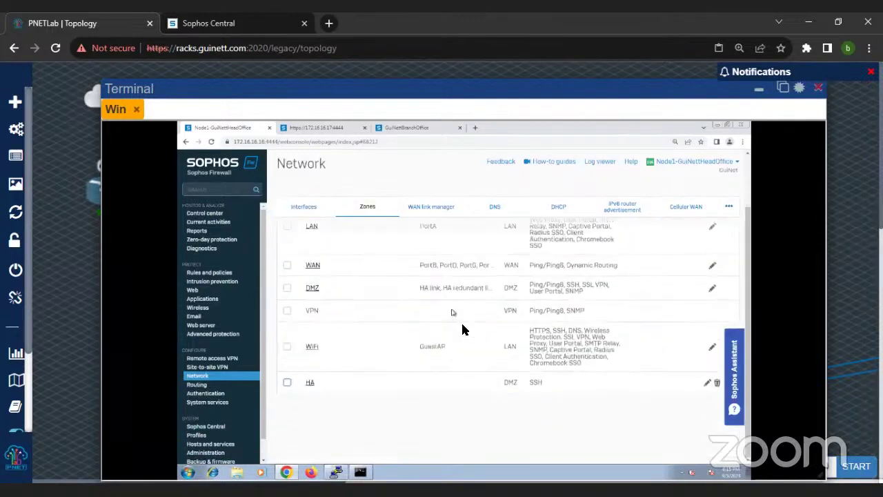
{"action": "scroll", "coordinate": [379, 307], "scroll_direction": "up", "scroll_amount": 2}
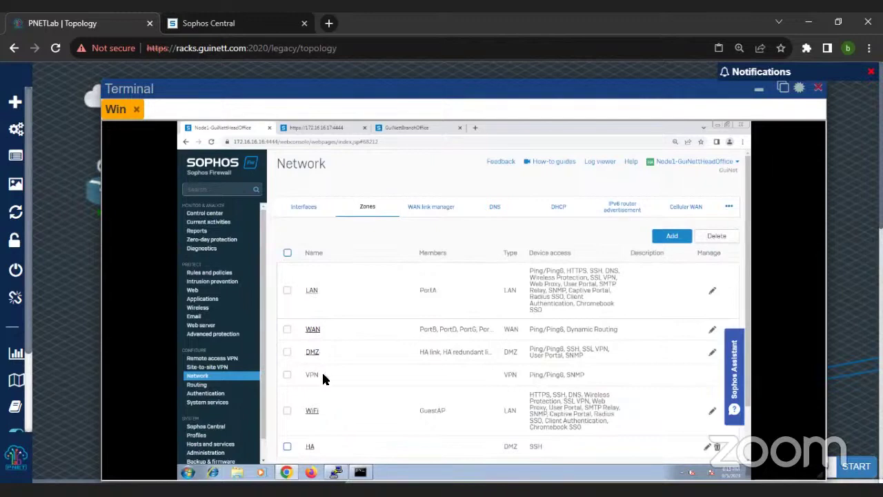
{"action": "key", "text": "ctrl+minus"}
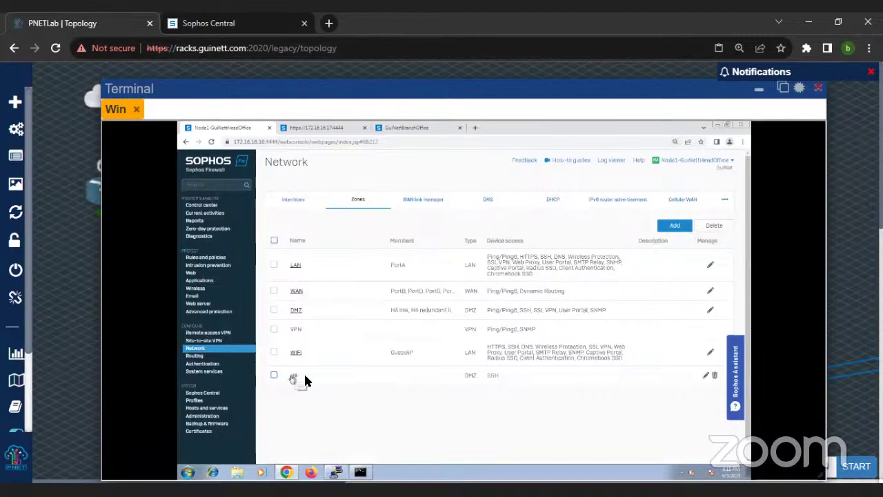
{"action": "left_click", "coordinate": [295, 377]}
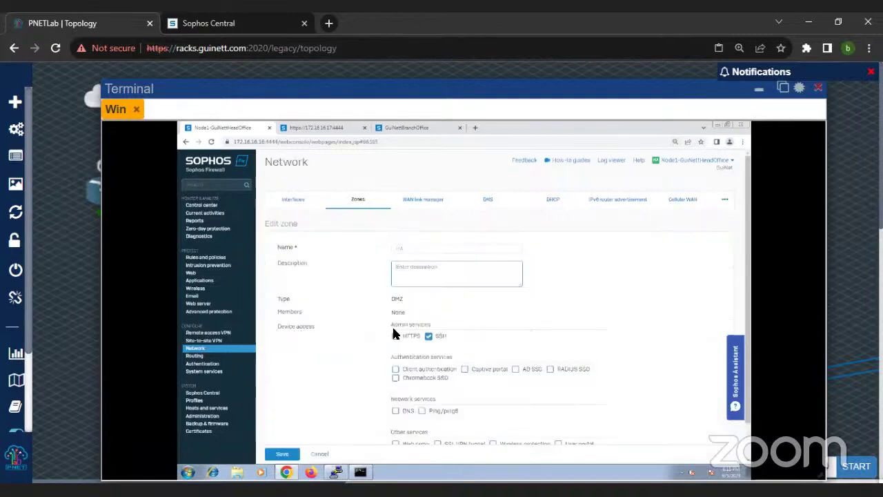
{"action": "scroll", "coordinate": [424, 367], "scroll_direction": "down", "scroll_amount": 1}
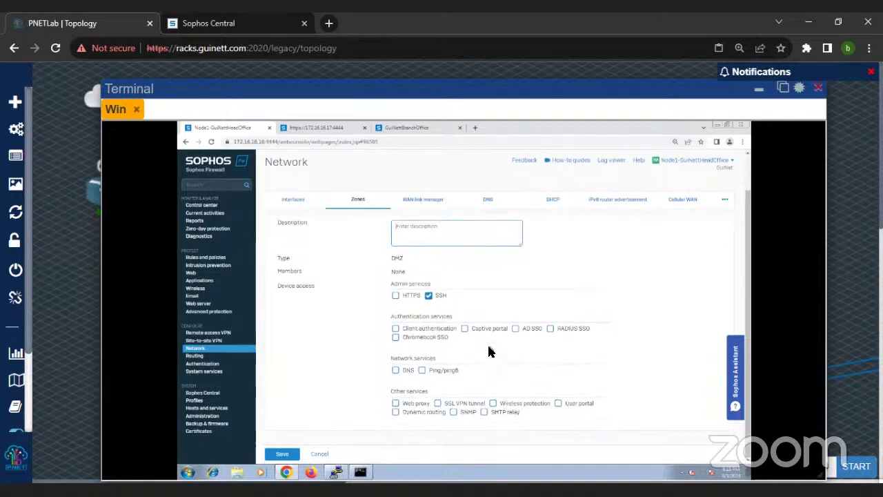
Step: Show the WAN link manager's four IPv4 gateways, with only ISP_2 at 192.168.99.1 up
{"action": "left_click", "coordinate": [423, 207]}
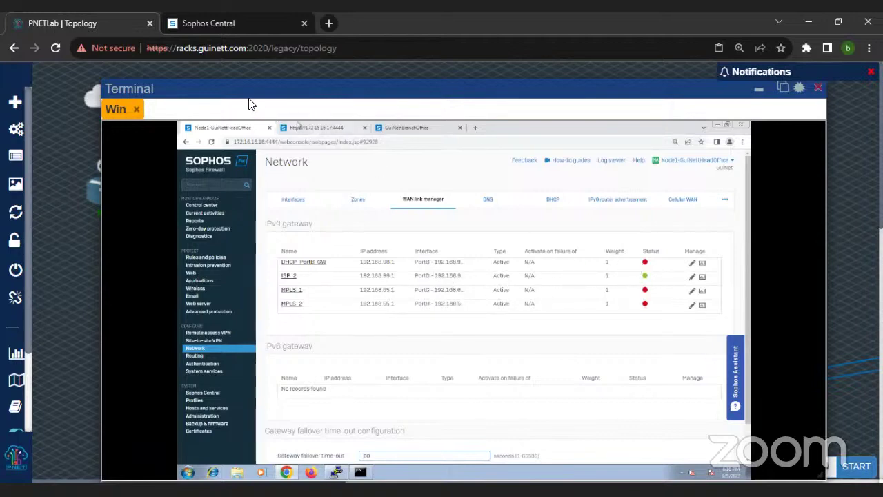
{"action": "mouse_move", "coordinate": [258, 89]}
{"action": "left_mouse_down"}
{"action": "mouse_move", "coordinate": [504, 129]}
{"action": "mouse_move", "coordinate": [279, 120]}
{"action": "mouse_move", "coordinate": [268, 97]}
{"action": "left_mouse_up"}
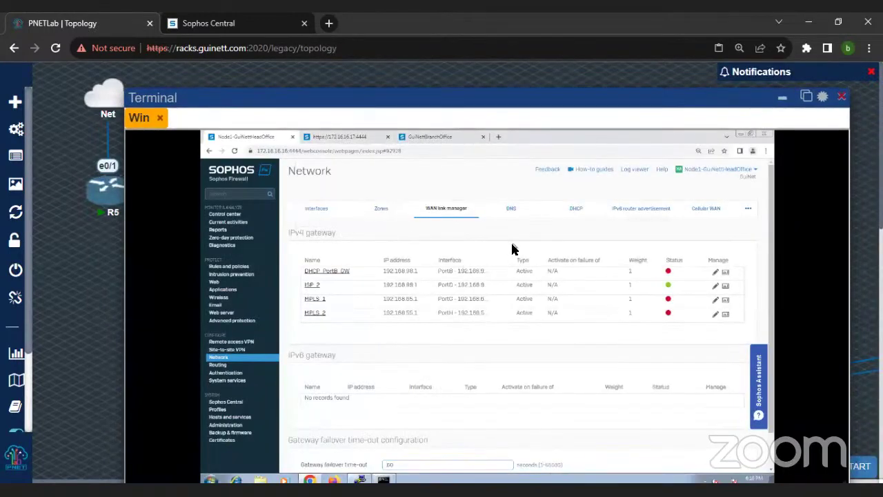
Step: Review the static DNS and DHCP tabs, then view the HO_B and HO_D failover VPN connections
{"action": "left_click", "coordinate": [511, 208]}
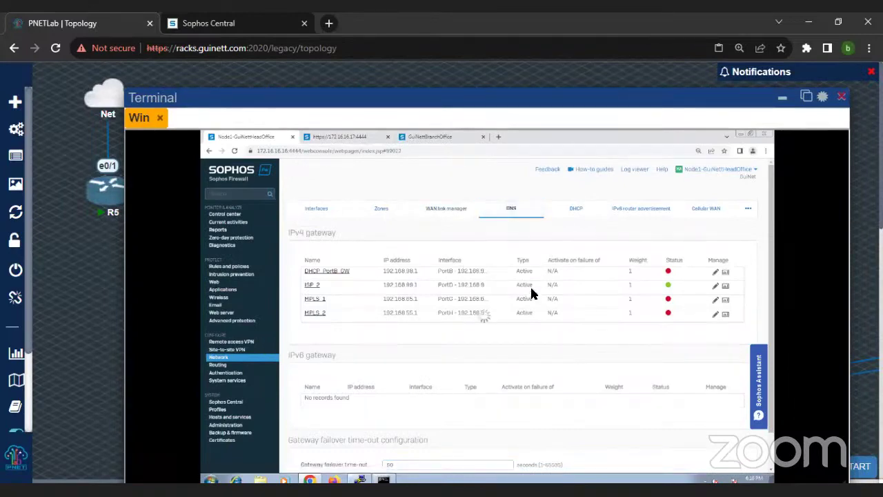
{"action": "scroll", "coordinate": [428, 329], "scroll_direction": "down", "scroll_amount": 1}
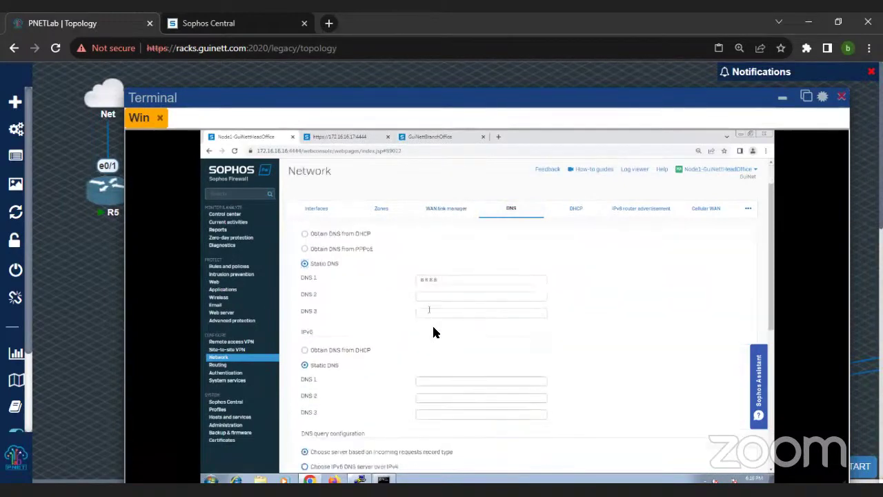
{"action": "scroll", "coordinate": [442, 326], "scroll_direction": "up", "scroll_amount": 1}
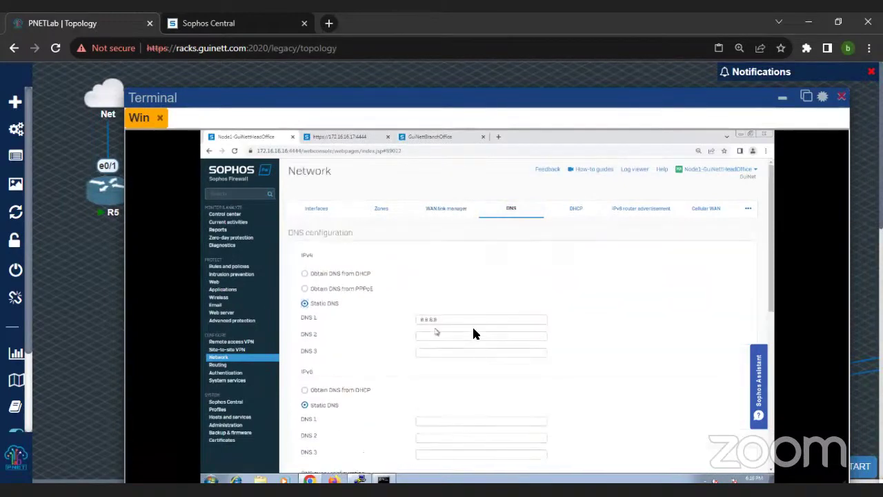
{"action": "left_click", "coordinate": [579, 211]}
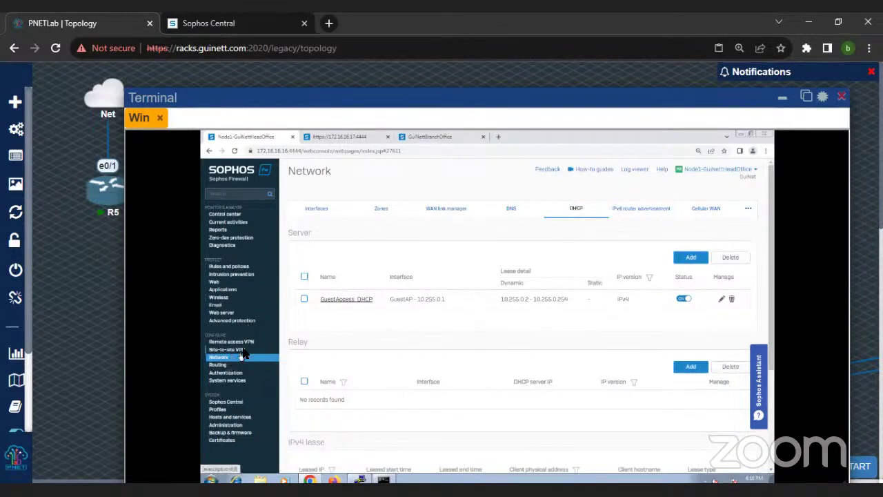
{"action": "left_click", "coordinate": [235, 350]}
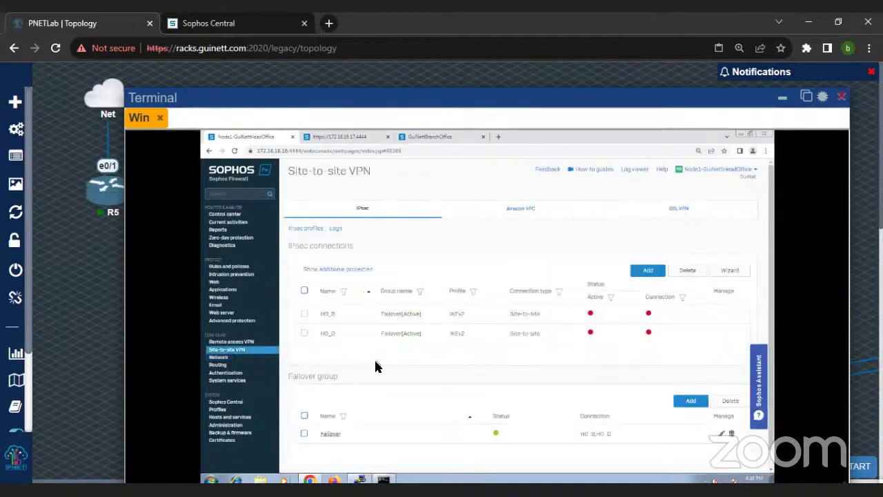
{"action": "scroll", "coordinate": [376, 367], "scroll_direction": "down", "scroll_amount": 1}
{"action": "scroll", "coordinate": [366, 276], "scroll_direction": "up", "scroll_amount": 1}
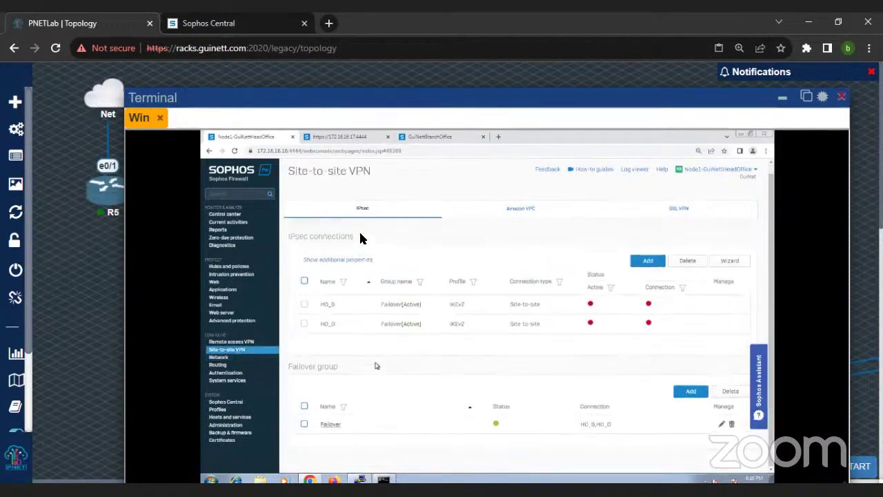
{"action": "left_click", "coordinate": [363, 207]}
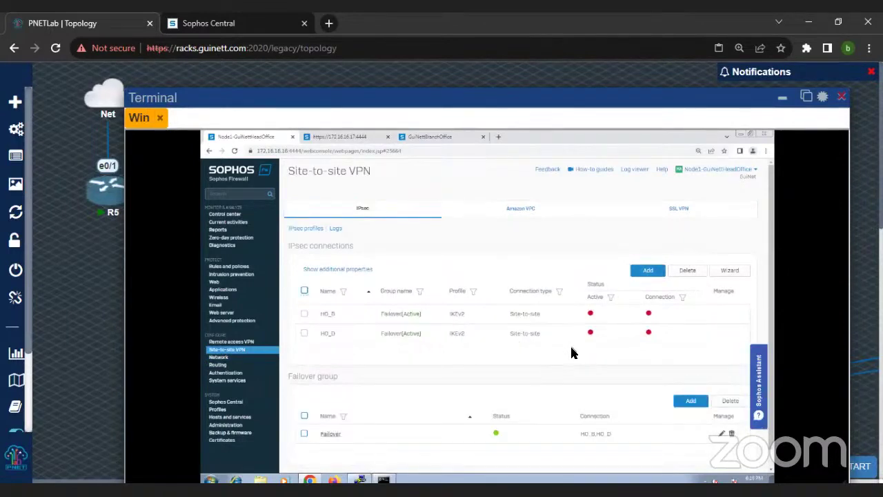
Step: Replace the recalled ipconfig command with ping 172.16.17.16 and run it
{"action": "left_click", "coordinate": [384, 480]}
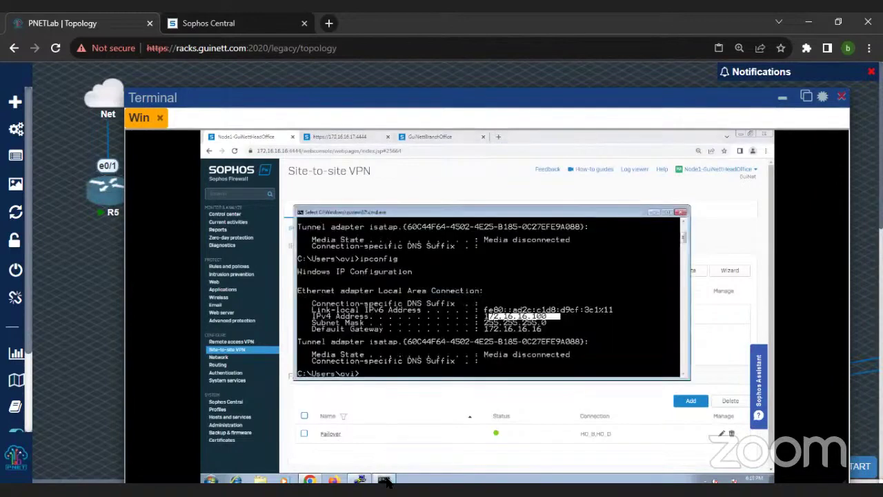
{"action": "key", "text": "Return"}
{"action": "key", "text": "Up"}
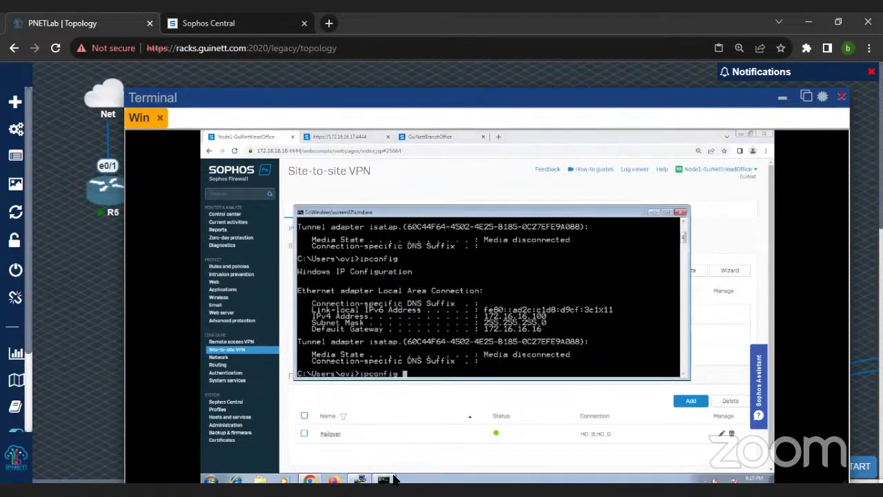
{"action": "key", "text": "BackSpace"}
{"action": "key", "text": "BackSpace"}
{"action": "key", "text": "BackSpace"}
{"action": "key", "text": "BackSpace"}
{"action": "key", "text": "BackSpace"}
{"action": "type", "text": "ping 172.16.17.16.1616"}
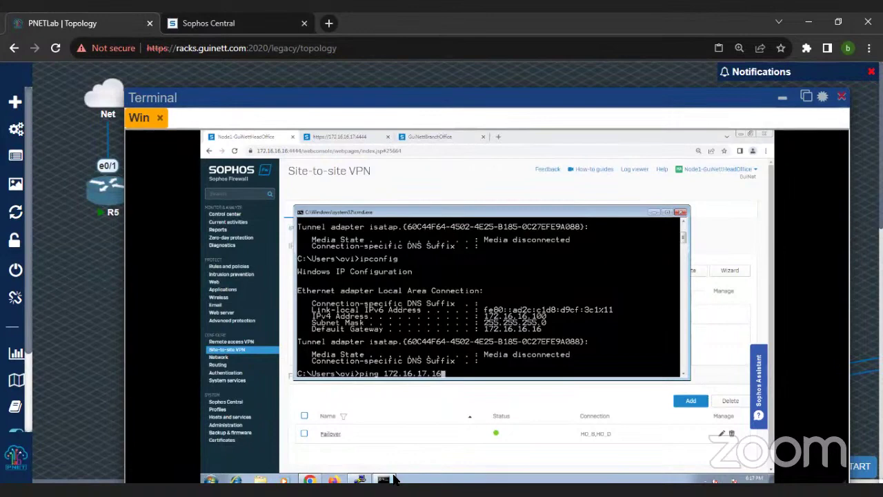
{"action": "key", "text": "Return"}
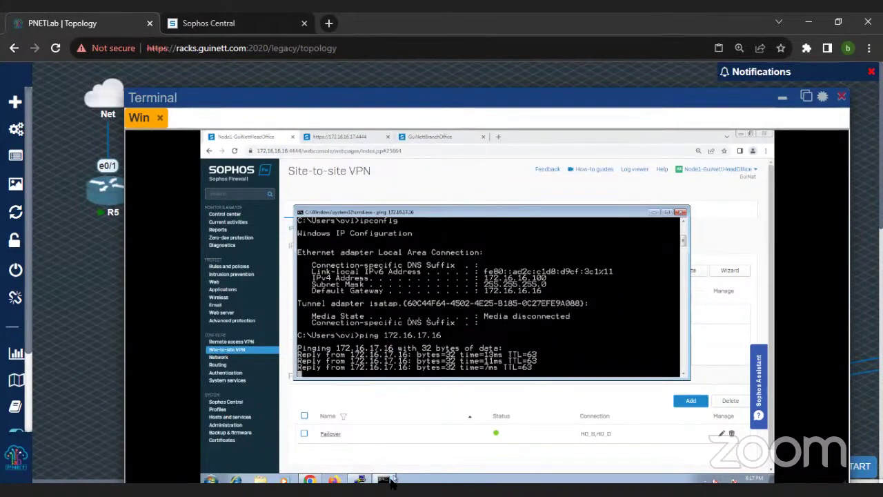
Step: Under Diagnostics > Packet capture, enter the BPF filter 'host 172.16.17.16 and proto ICMP'
{"action": "left_click", "coordinate": [235, 248]}
{"action": "left_click", "coordinate": [590, 209]}
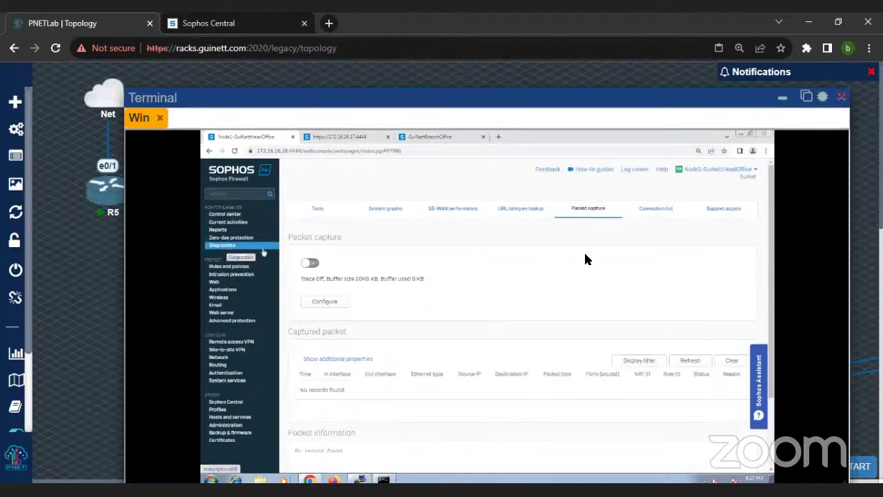
{"action": "left_click", "coordinate": [323, 303]}
{"action": "left_click", "coordinate": [464, 334]}
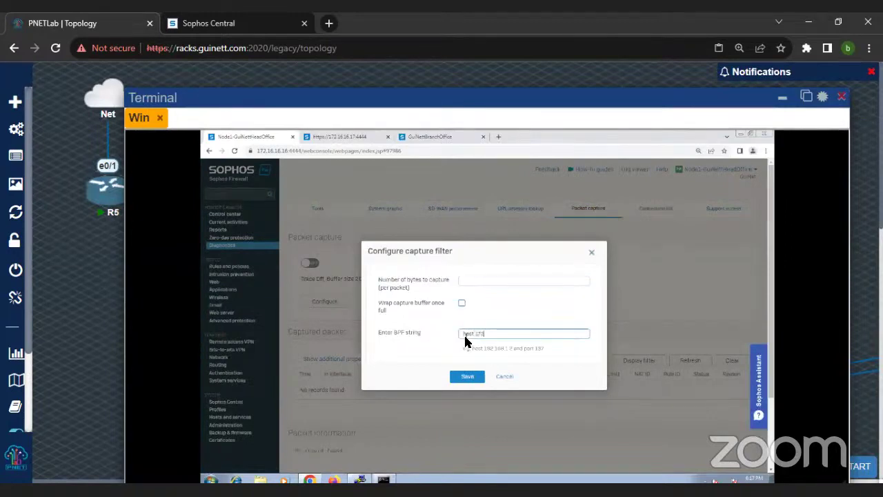
{"action": "type", "text": "host 172.16.17.15"}
{"action": "key", "text": "BackSpace"}
{"action": "type", "text": "6 and proto ICMP"}
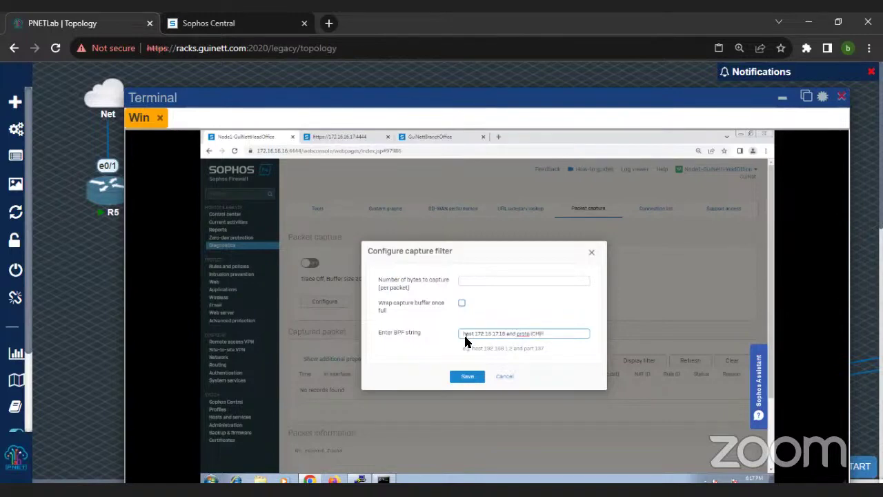
Step: Save the ICMP capture filter, switch packet capture on, and refresh the packet list
{"action": "left_click", "coordinate": [470, 381]}
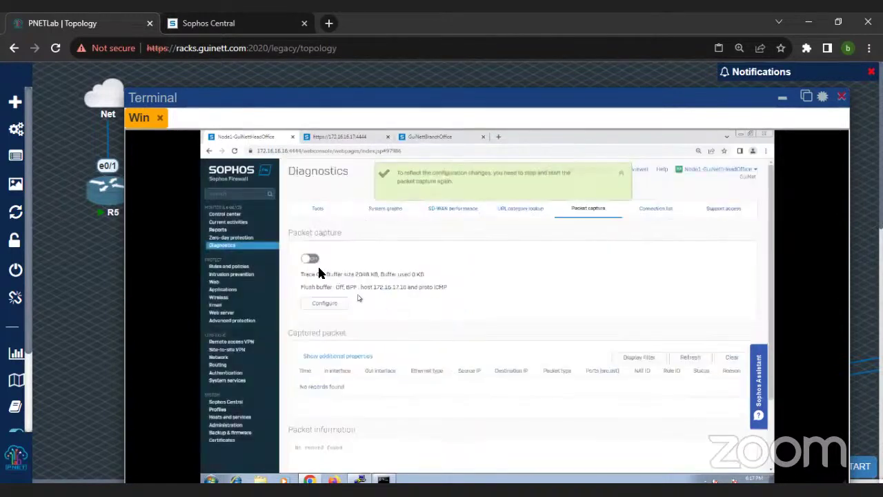
{"action": "left_click", "coordinate": [307, 259]}
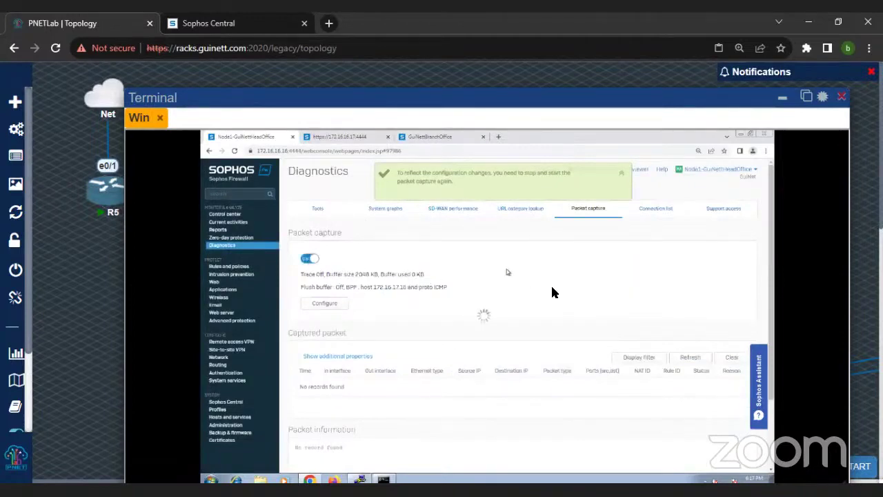
{"action": "scroll", "coordinate": [554, 292], "scroll_direction": "down", "scroll_amount": 1}
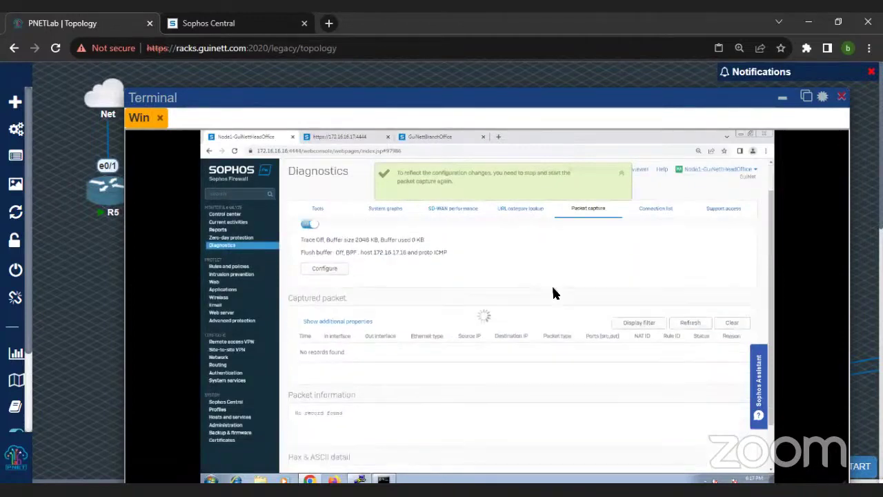
{"action": "left_click", "coordinate": [684, 316]}
{"action": "scroll", "coordinate": [571, 315], "scroll_direction": "down", "scroll_amount": 3}
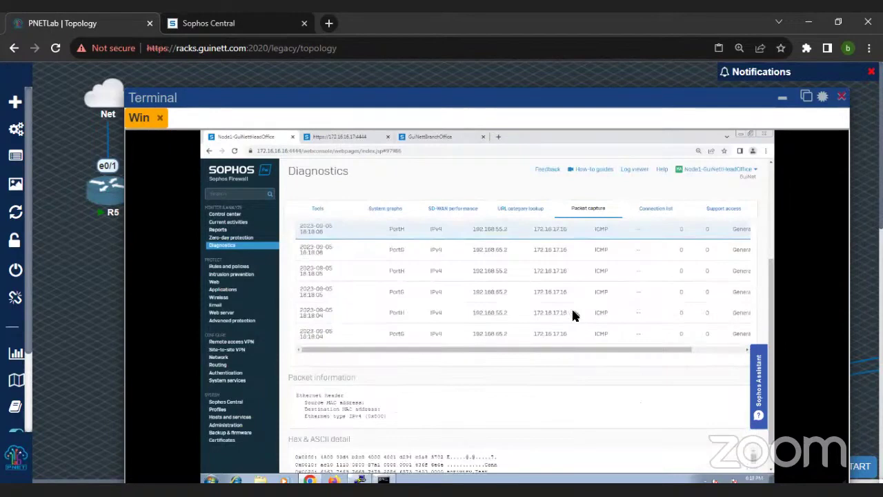
{"action": "scroll", "coordinate": [572, 316], "scroll_direction": "up", "scroll_amount": 1}
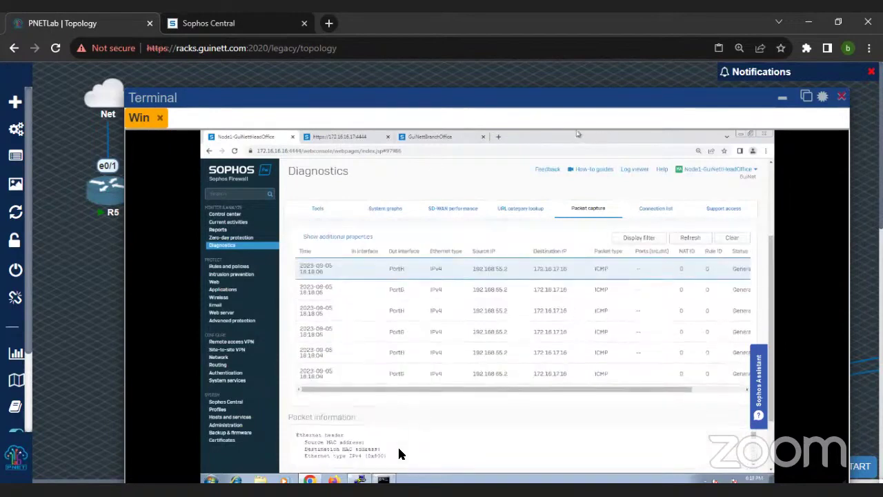
Step: Run a continuous ping 172.16.17.16 -t and refresh the capture to show its packets
{"action": "left_click", "coordinate": [384, 480]}
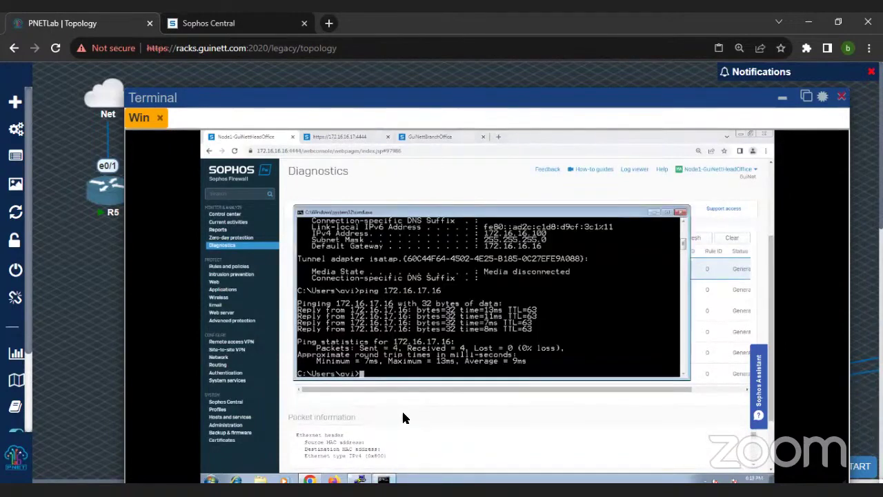
{"action": "type", "text": "-t"}
{"action": "key", "text": "Return"}
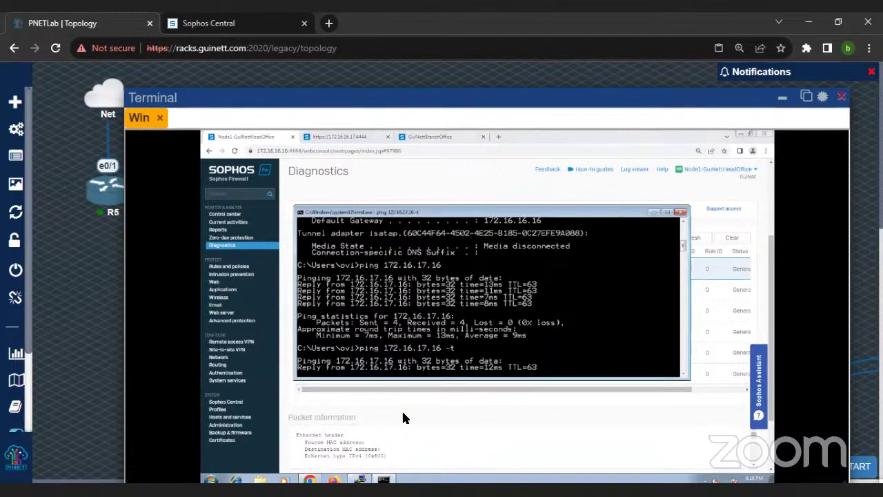
{"action": "left_click", "coordinate": [701, 241]}
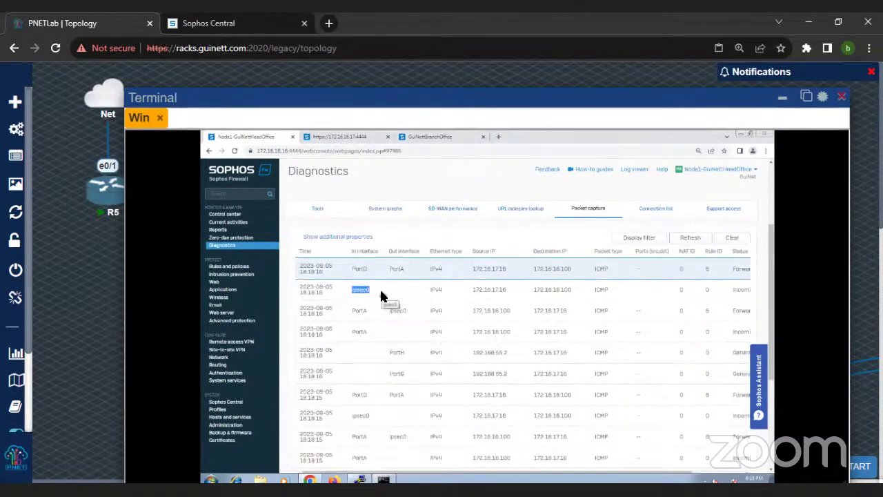
Step: Scroll through the captured ipsec0/PortA ICMP packets, then bring the running ping window forward
{"action": "left_click_drag", "start_coordinate": [438, 99], "coordinate": [441, 75]}
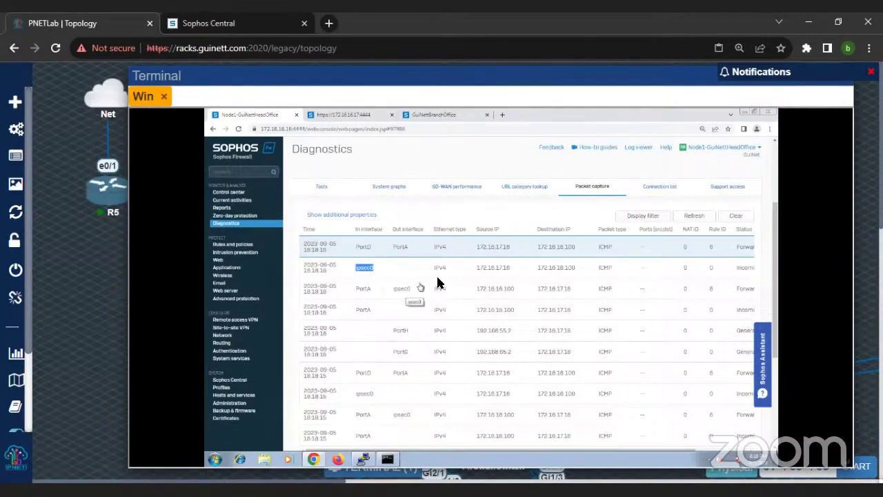
{"action": "scroll", "coordinate": [380, 318], "scroll_direction": "down", "scroll_amount": 2}
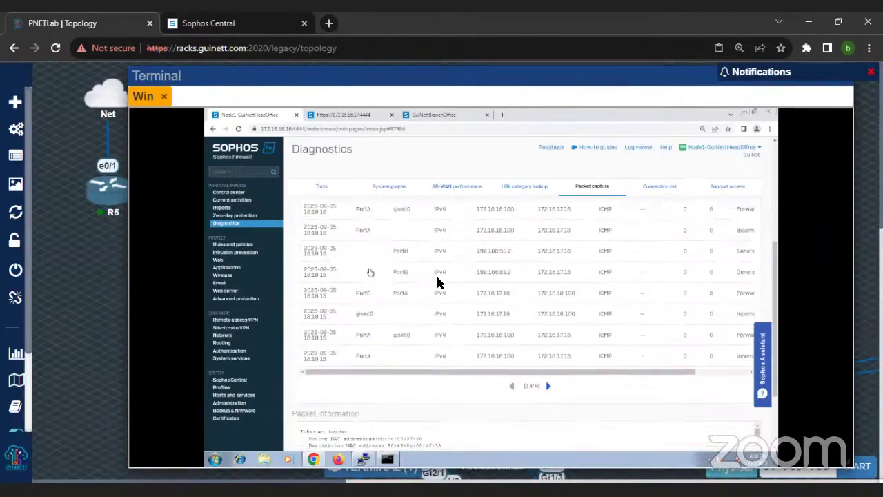
{"action": "scroll", "coordinate": [479, 343], "scroll_direction": "up", "scroll_amount": 2}
{"action": "left_click", "coordinate": [388, 460]}
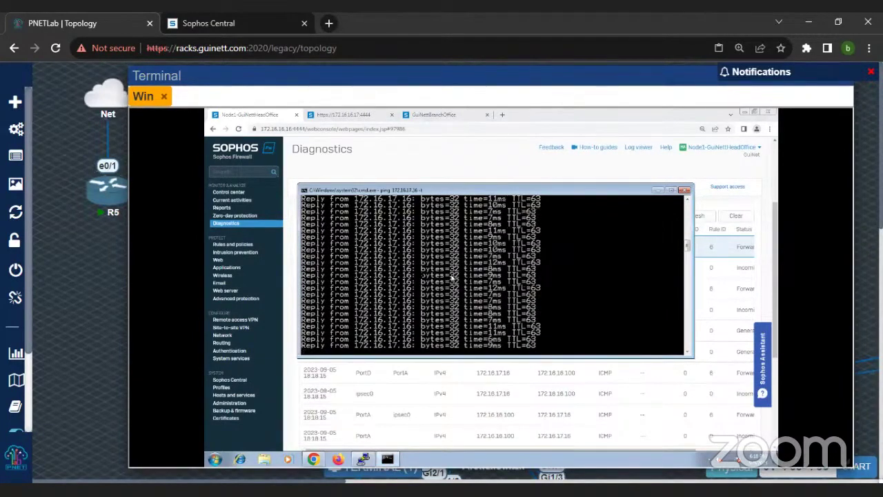
Step: Check the branch office firewall's login page, dismiss its firmware notice, and return to head office capture
{"action": "left_click", "coordinate": [347, 117]}
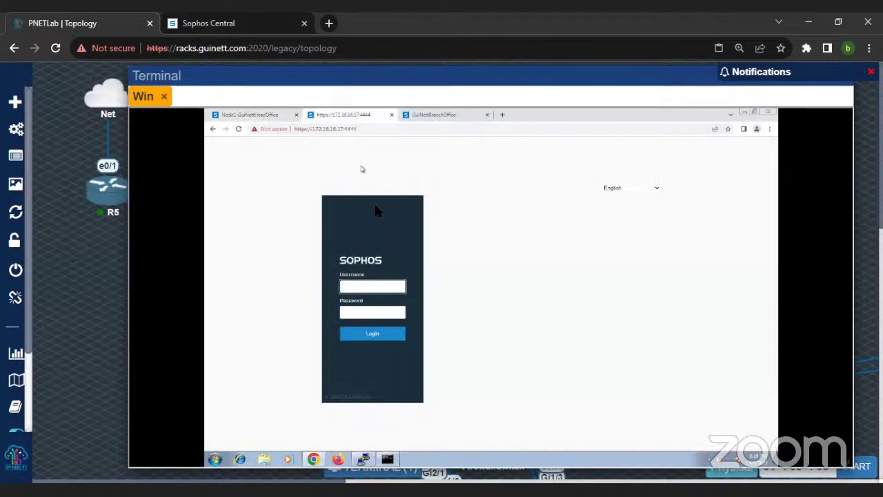
{"action": "left_click", "coordinate": [239, 131]}
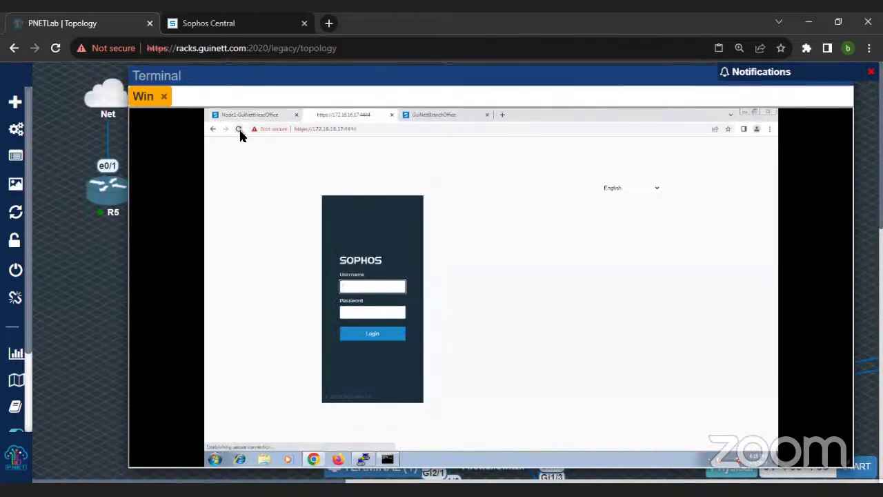
{"action": "left_click", "coordinate": [440, 116]}
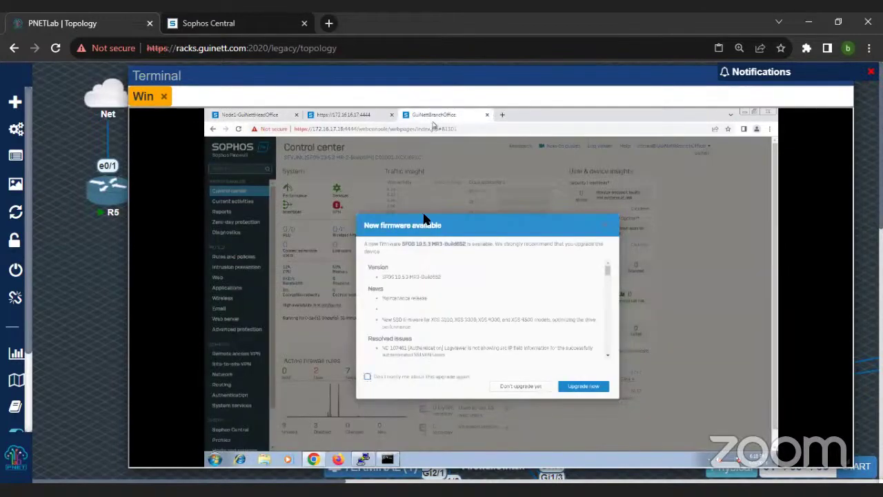
{"action": "left_click", "coordinate": [520, 386]}
{"action": "double_click", "coordinate": [325, 130]}
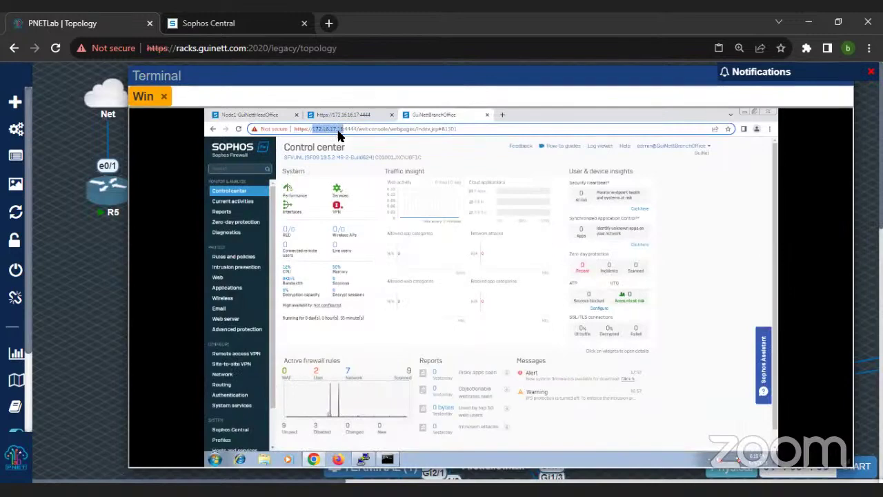
{"action": "left_click", "coordinate": [262, 119]}
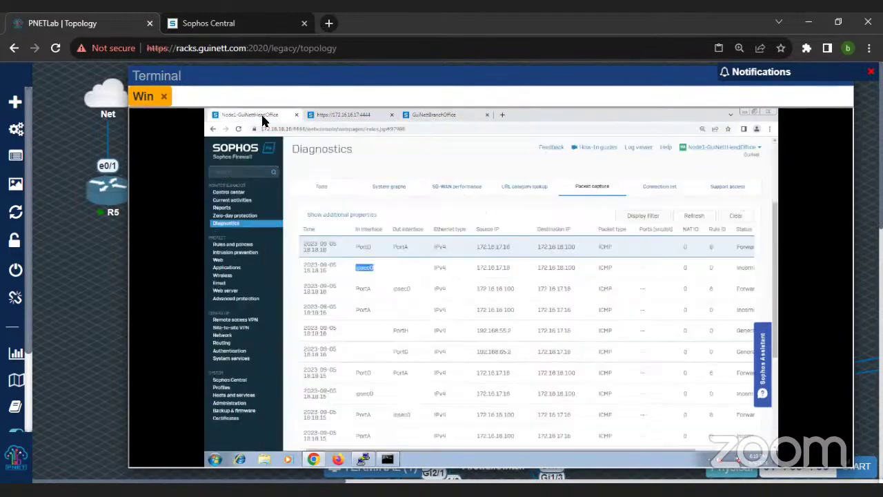
Step: Move the lab terminal aside and open the remote Windows Start menu
{"action": "mouse_move", "coordinate": [361, 466]}
{"action": "left_click_drag", "start_coordinate": [638, 78], "coordinate": [519, 108]}
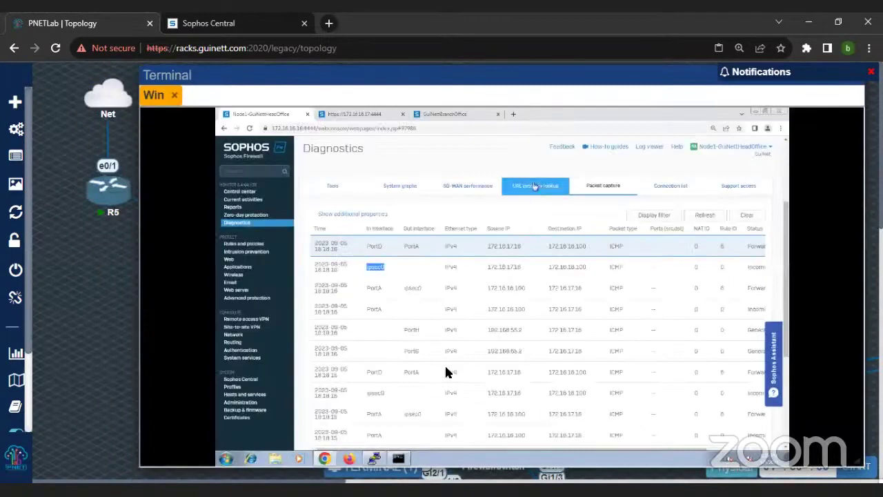
{"action": "left_click", "coordinate": [227, 462]}
Step: Launch cmd from Start, run ping 8.8.8.8 -t, and zoom the page out twice
{"action": "type", "text": "cmd"}
{"action": "key", "text": "Return"}
{"action": "type", "text": "ping 8.8.8.8 -t"}
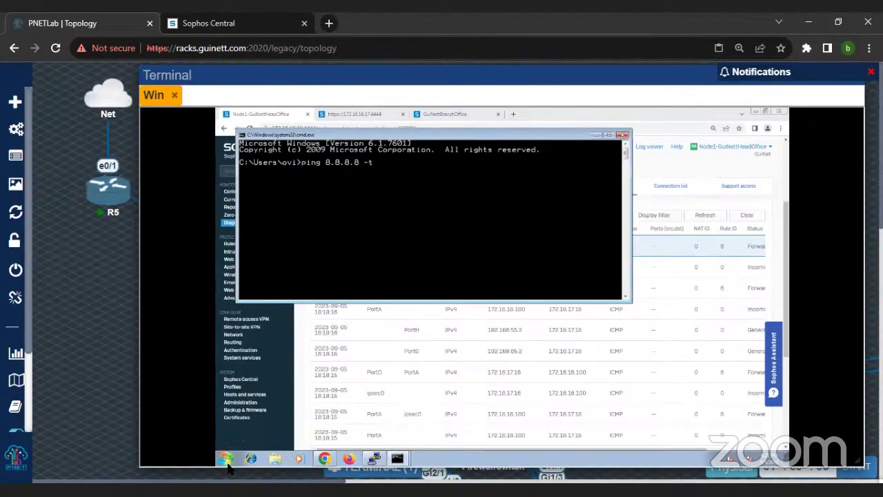
{"action": "key", "text": "Return"}
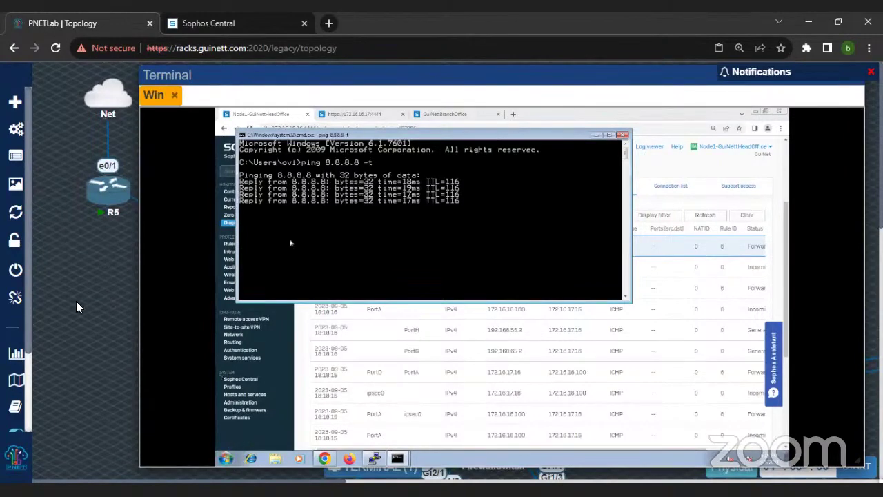
{"action": "key", "text": "ctrl+minus"}
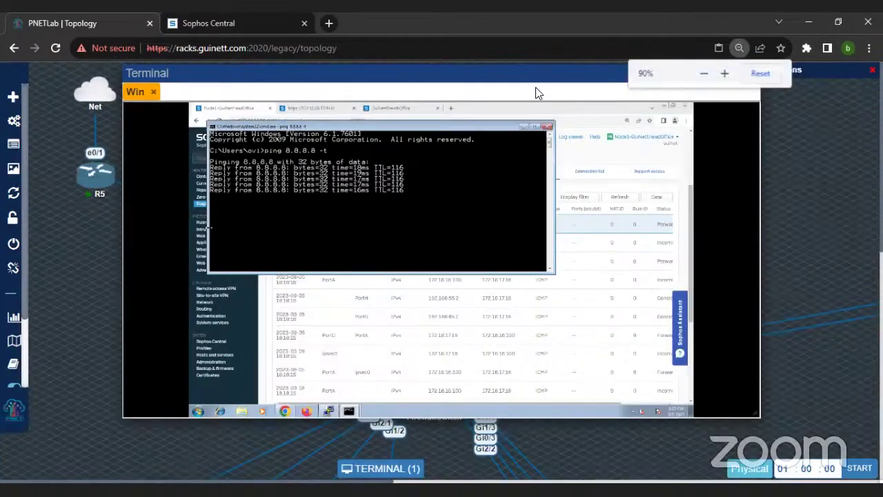
{"action": "key", "text": "ctrl+minus"}
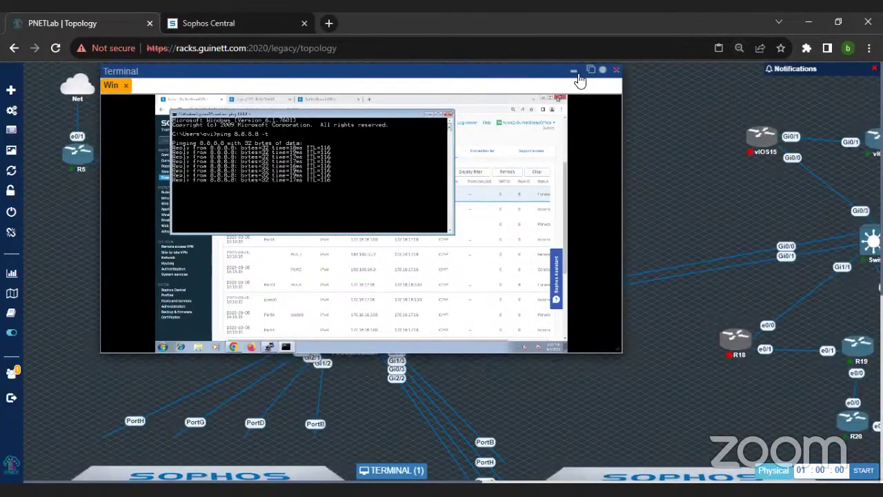
{"action": "left_click", "coordinate": [573, 72]}
{"action": "scroll", "coordinate": [248, 217], "scroll_direction": "down", "scroll_amount": 5}
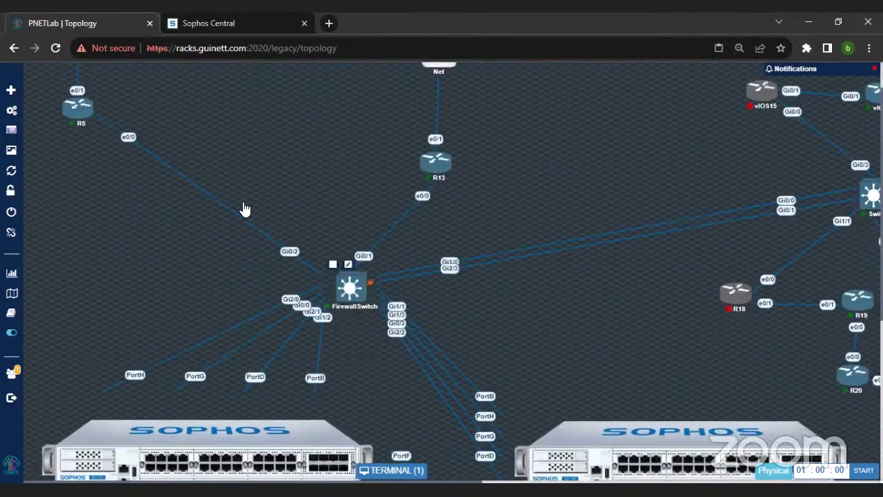
{"action": "key", "text": "ctrl+minus"}
{"action": "key", "text": "ctrl+minus"}
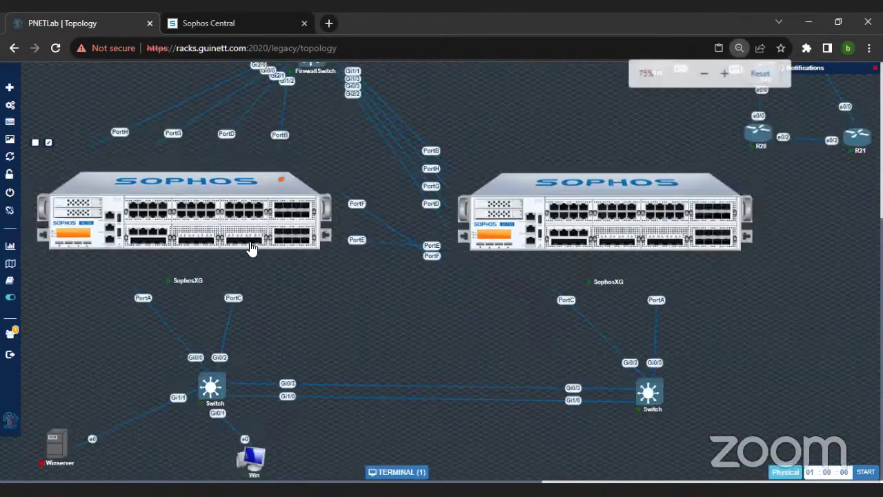
{"action": "right_click", "coordinate": [215, 215]}
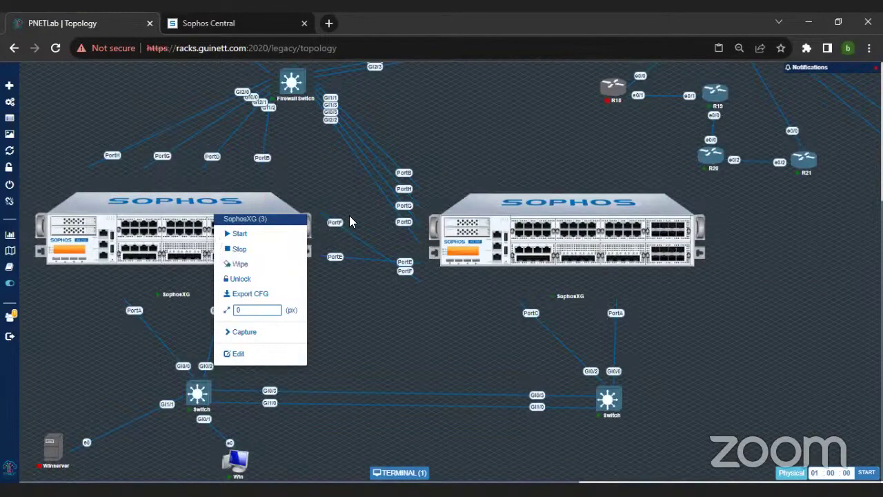
{"action": "key", "text": "ctrl+minus"}
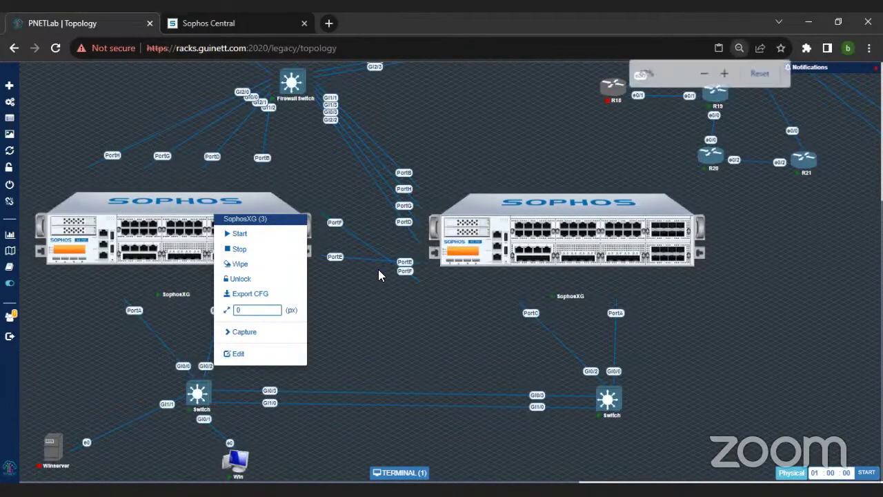
{"action": "key", "text": "ctrl+minus"}
{"action": "key", "text": "ctrl+plus"}
Step: Zoom back in, review the Routing Gateways tab, then open Network Interfaces showing GuestAP at 10.255.0.1
{"action": "left_click", "coordinate": [400, 472]}
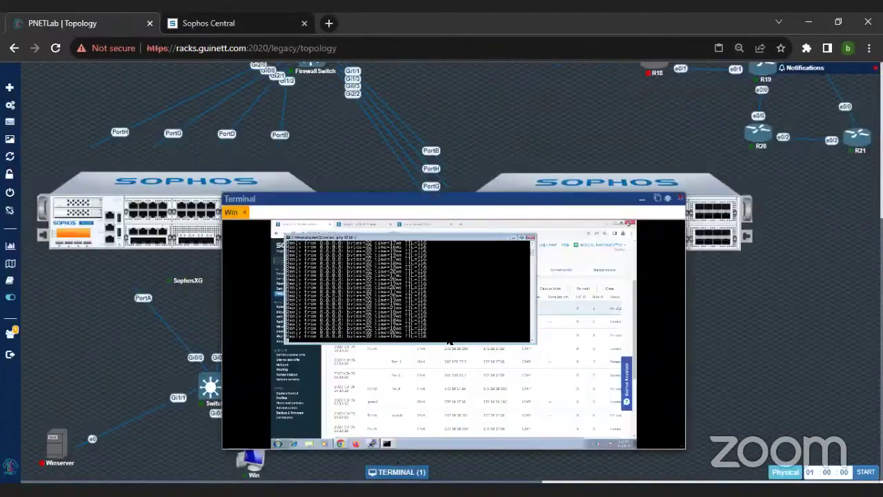
{"action": "key", "text": "ctrl+plus"}
{"action": "key", "text": "ctrl+plus"}
{"action": "key", "text": "ctrl+plus"}
{"action": "key", "text": "ctrl+plus"}
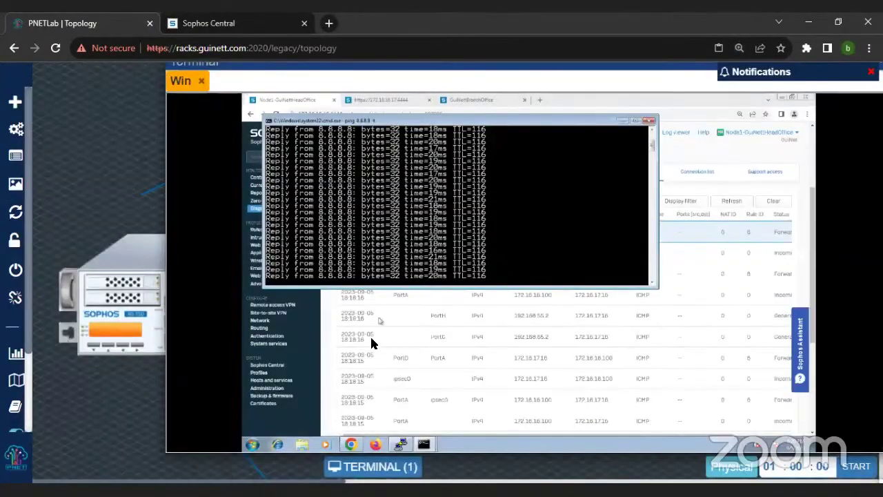
{"action": "left_click", "coordinate": [261, 328]}
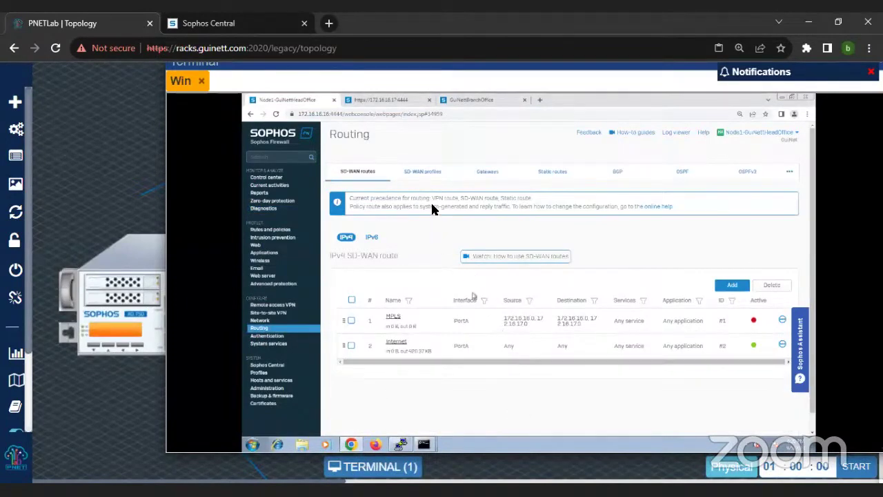
{"action": "left_click", "coordinate": [475, 175]}
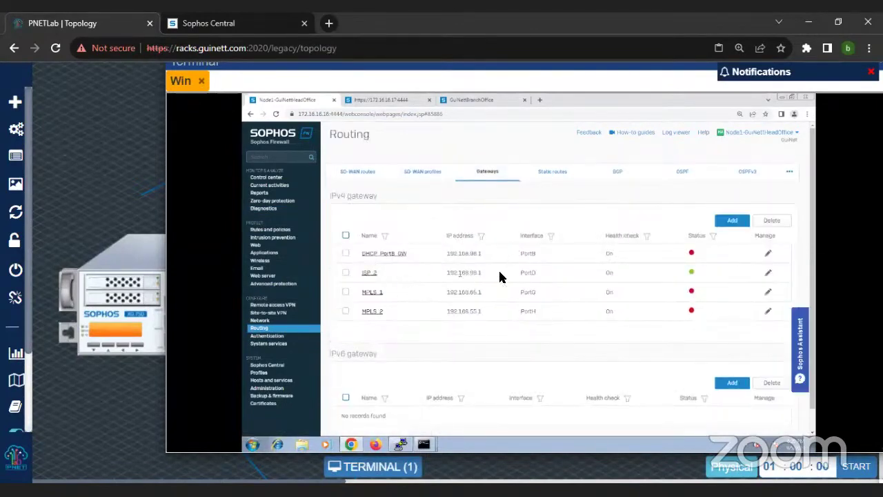
{"action": "left_click", "coordinate": [261, 321]}
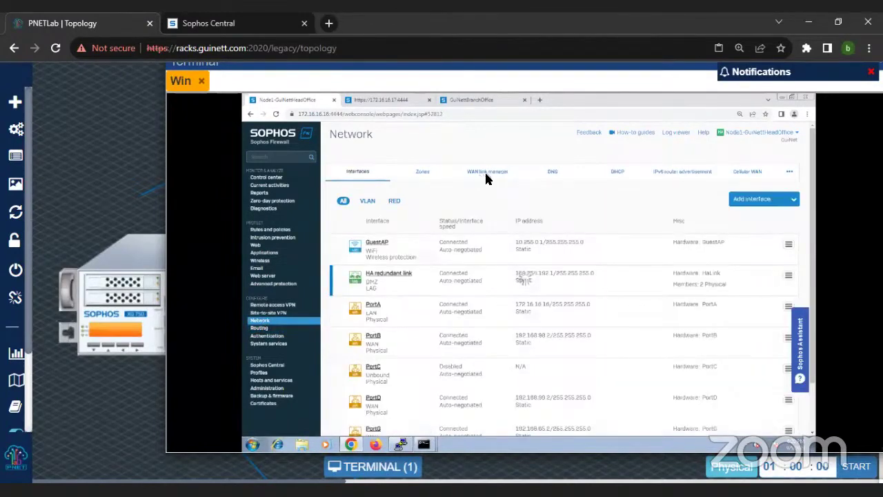
Step: Compare WAN link manager gateways against Routing Gateways, where only ISP_2 on PortD is up
{"action": "left_click", "coordinate": [487, 176]}
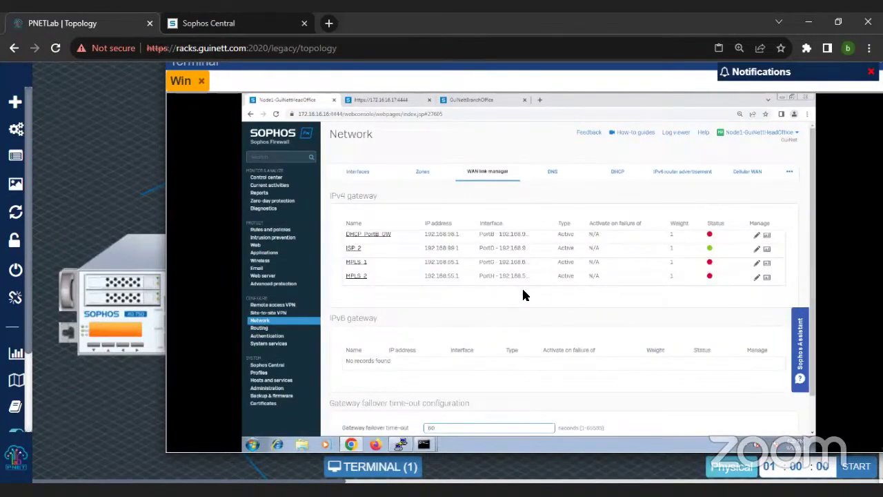
{"action": "left_click", "coordinate": [259, 330]}
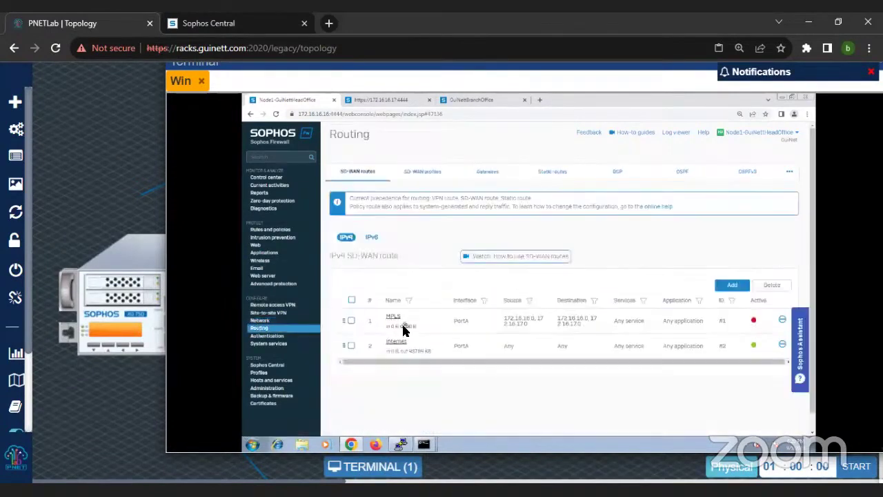
{"action": "left_click", "coordinate": [488, 171]}
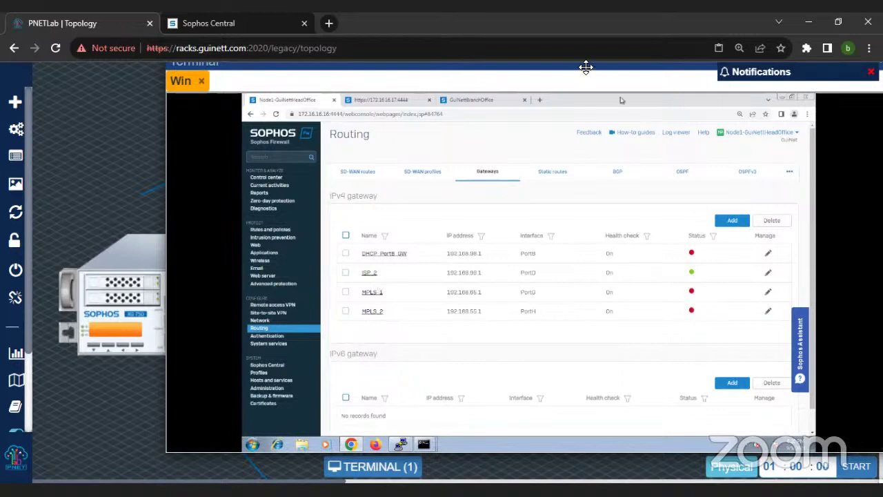
{"action": "left_click_drag", "start_coordinate": [585, 69], "coordinate": [543, 156]}
Step: Minimize the terminal and start the vIOS15 router from its right-click menu in the topology
{"action": "key", "text": "ctrl+minus"}
{"action": "key", "text": "ctrl+minus"}
{"action": "key", "text": "ctrl+minus"}
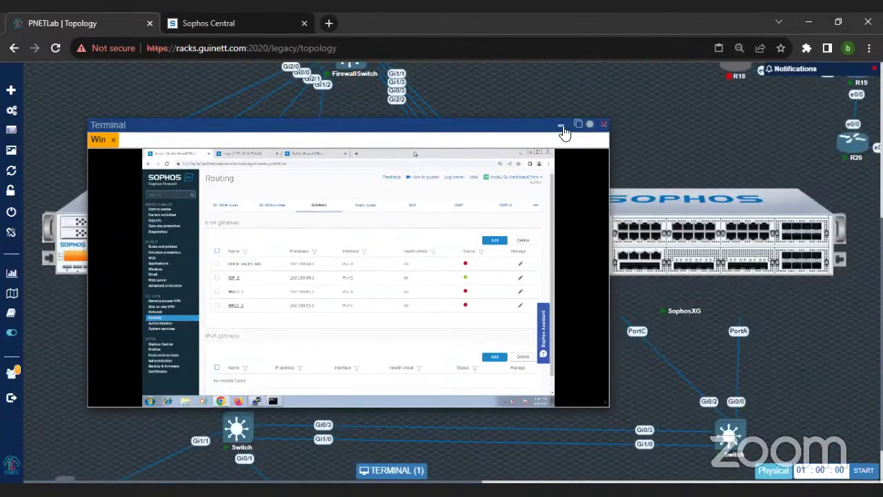
{"action": "left_click", "coordinate": [561, 126]}
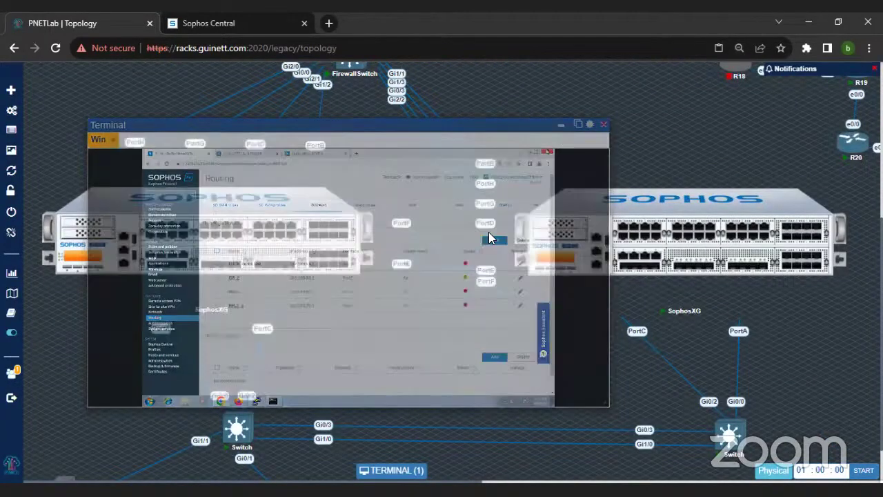
{"action": "key", "text": "ctrl+minus"}
{"action": "key", "text": "ctrl+minus"}
{"action": "key", "text": "ctrl+minus"}
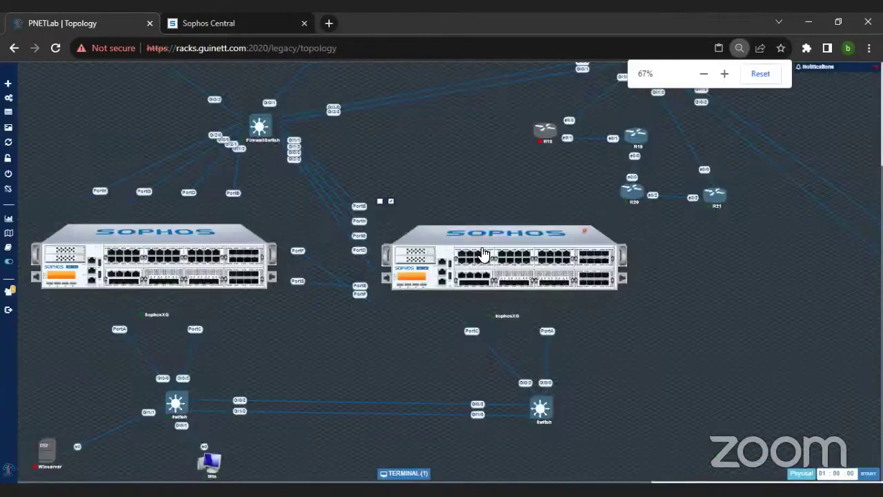
{"action": "key", "text": "ctrl+plus"}
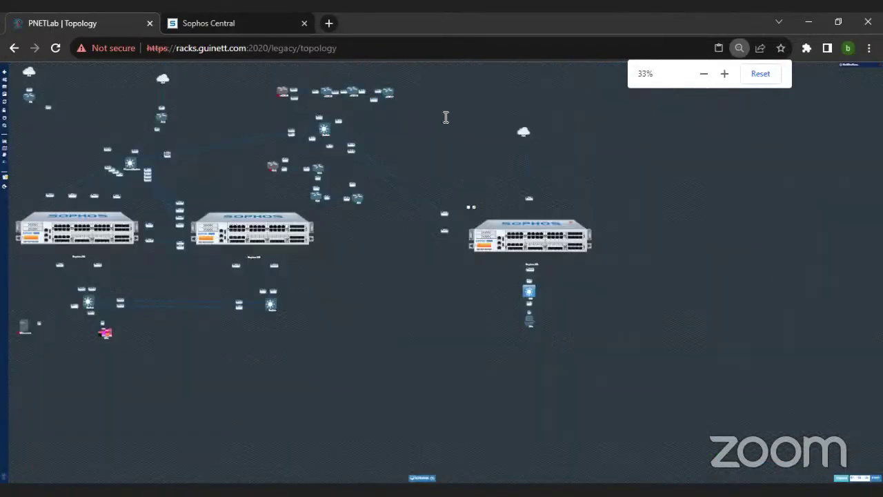
{"action": "right_click", "coordinate": [425, 105]}
{"action": "left_click", "coordinate": [447, 121]}
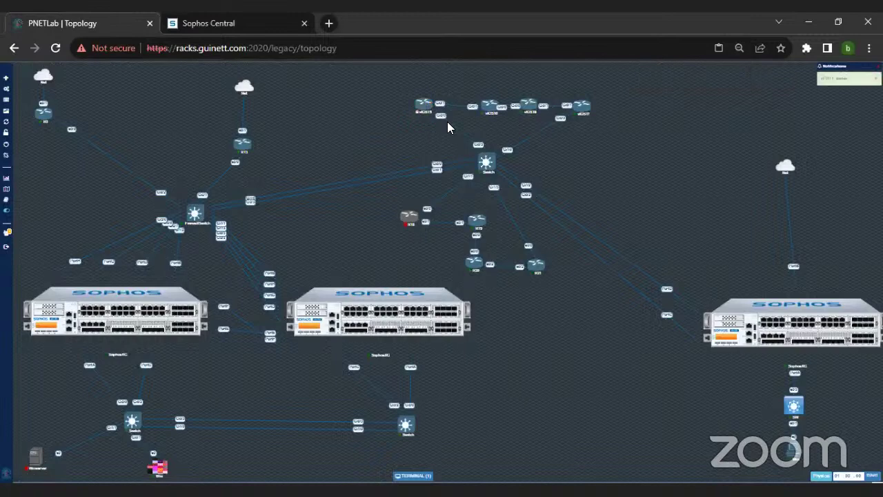
{"action": "mouse_move", "coordinate": [409, 221]}
{"action": "scroll", "coordinate": [218, 385], "scroll_direction": "up", "scroll_amount": 4}
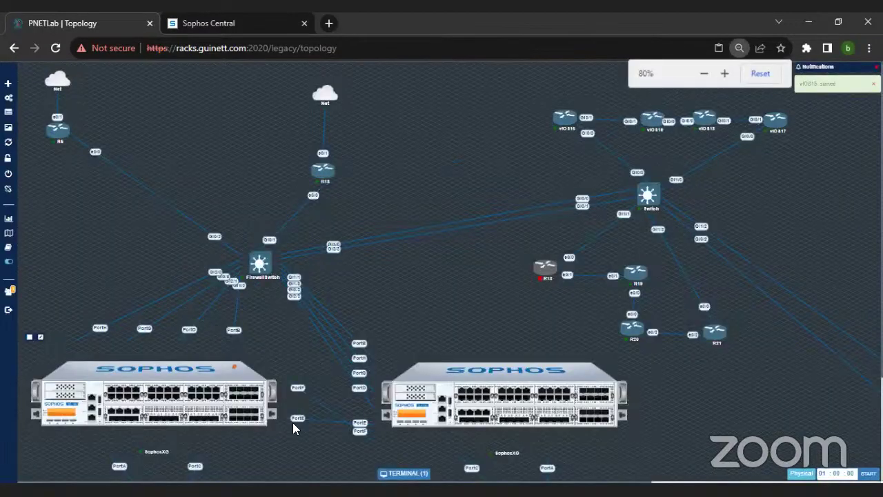
{"action": "scroll", "coordinate": [285, 452], "scroll_direction": "down", "scroll_amount": 5}
Step: Show the SD-WAN profiles tab: Internet on DHCP_PortB_GW/ISP_2 and MPLS_Failover on MPLS_1/MPLS_2
{"action": "left_click", "coordinate": [284, 453]}
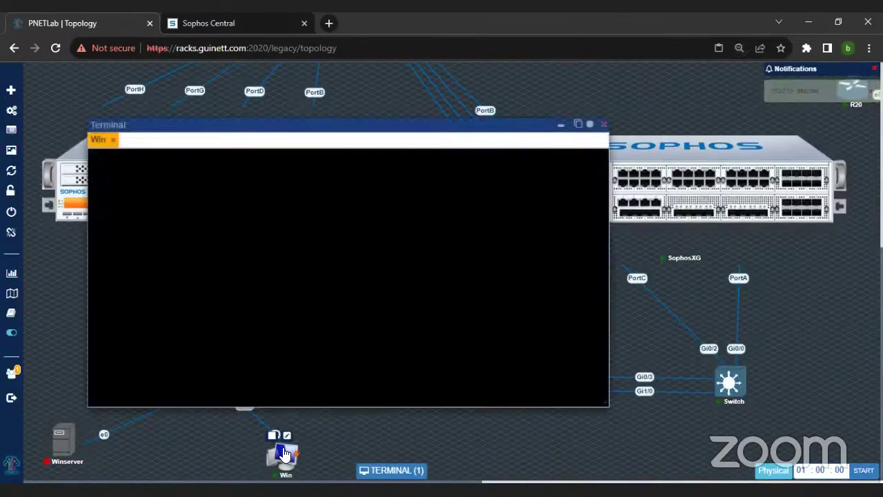
{"action": "scroll", "coordinate": [302, 154], "scroll_direction": "up", "scroll_amount": 4}
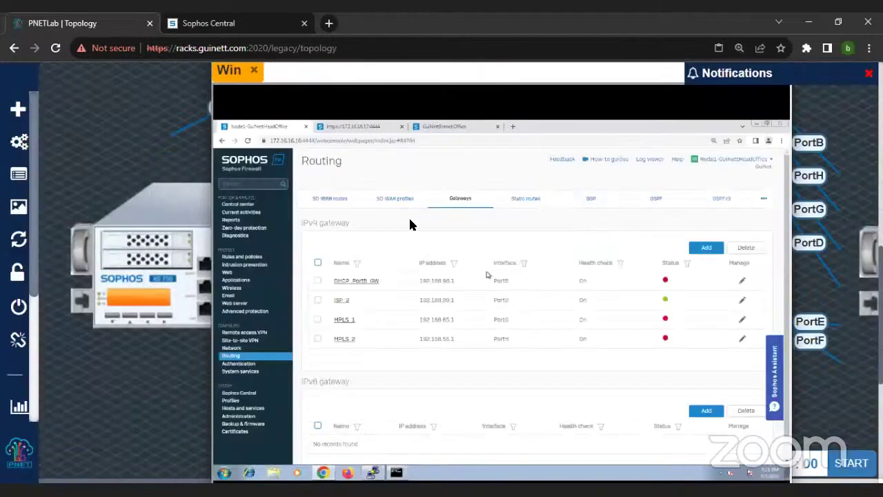
{"action": "left_click", "coordinate": [396, 202]}
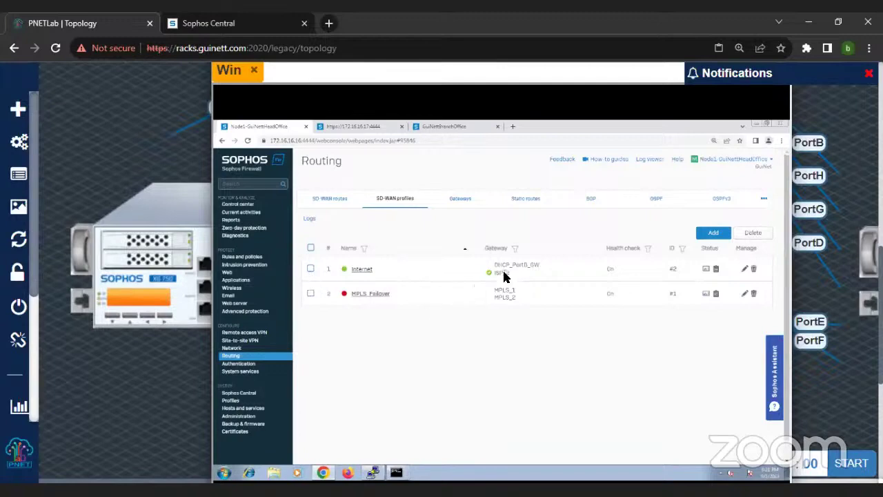
Step: Review the Internet SD-WAN profile's settings, then go back to the profiles list
{"action": "left_click", "coordinate": [367, 270]}
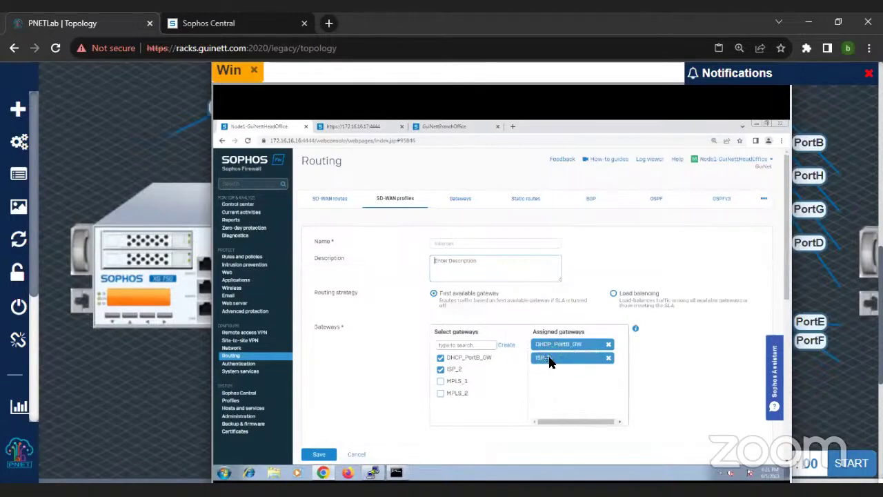
{"action": "scroll", "coordinate": [545, 359], "scroll_direction": "down", "scroll_amount": 1}
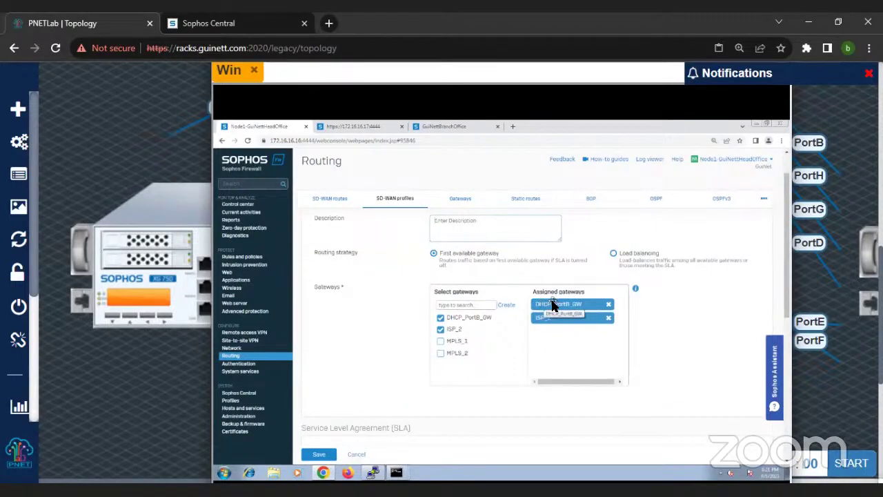
{"action": "scroll", "coordinate": [552, 305], "scroll_direction": "down", "scroll_amount": 3}
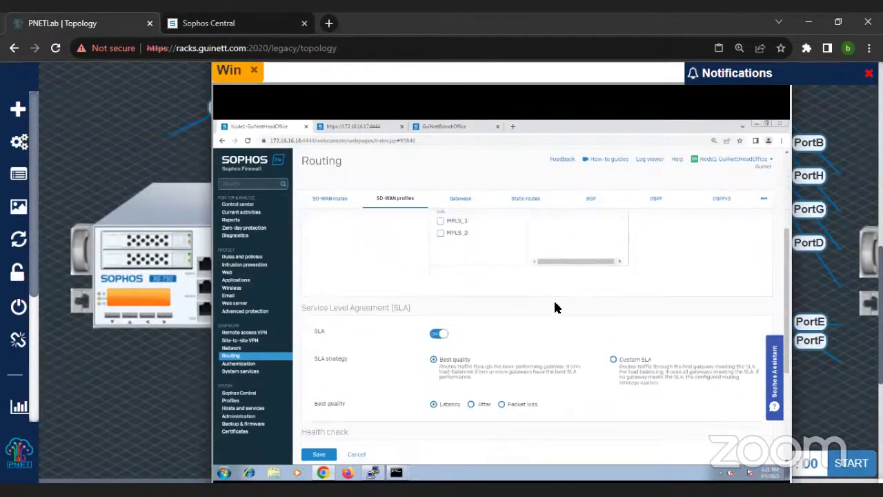
{"action": "scroll", "coordinate": [556, 307], "scroll_direction": "down", "scroll_amount": 2}
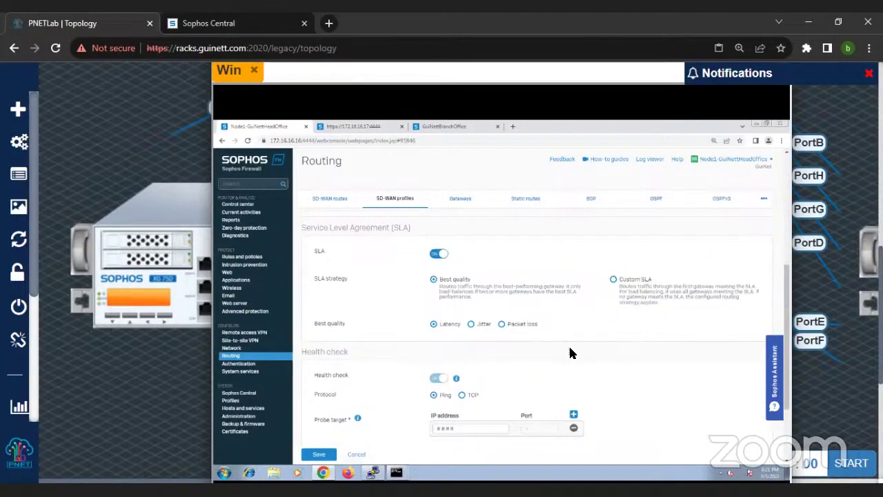
{"action": "scroll", "coordinate": [569, 351], "scroll_direction": "down", "scroll_amount": 1}
{"action": "scroll", "coordinate": [541, 319], "scroll_direction": "down", "scroll_amount": 1}
{"action": "scroll", "coordinate": [543, 314], "scroll_direction": "up", "scroll_amount": 4}
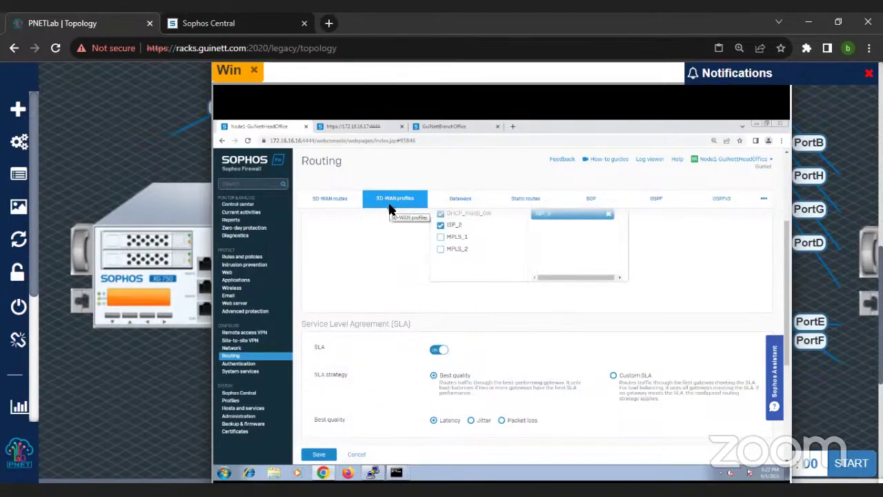
{"action": "left_click", "coordinate": [390, 204]}
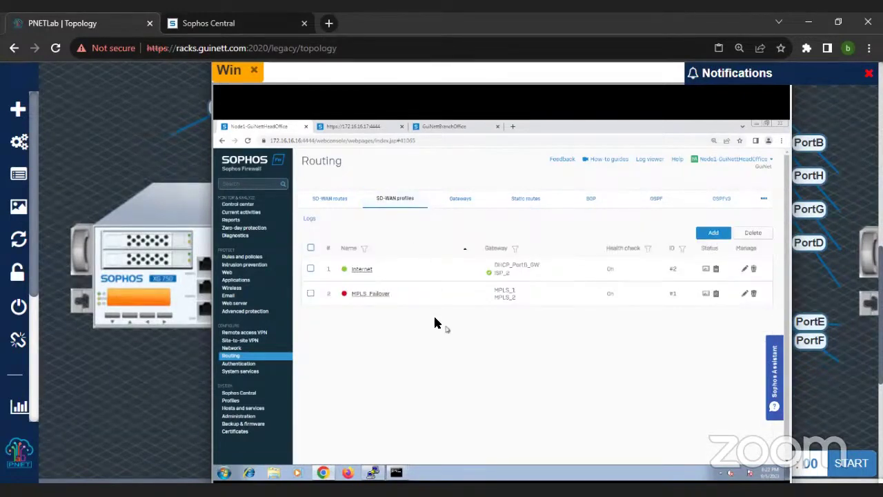
{"action": "left_click", "coordinate": [376, 295]}
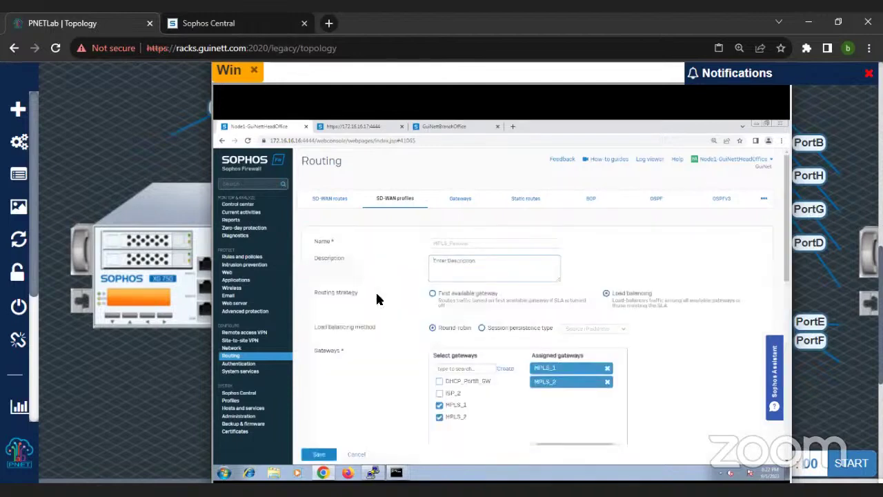
{"action": "scroll", "coordinate": [397, 340], "scroll_direction": "down", "scroll_amount": 1}
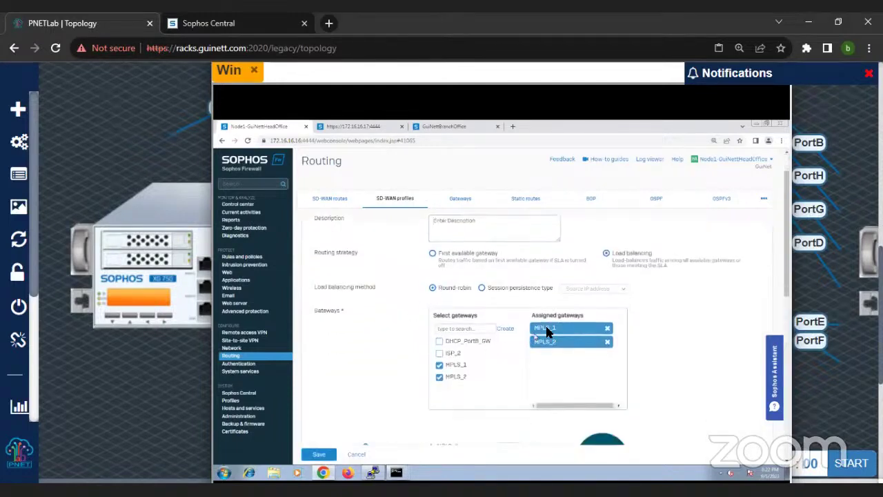
{"action": "left_click_drag", "start_coordinate": [546, 348], "coordinate": [544, 333]}
{"action": "left_click_drag", "start_coordinate": [546, 339], "coordinate": [545, 325]}
{"action": "scroll", "coordinate": [487, 327], "scroll_direction": "up", "scroll_amount": 1}
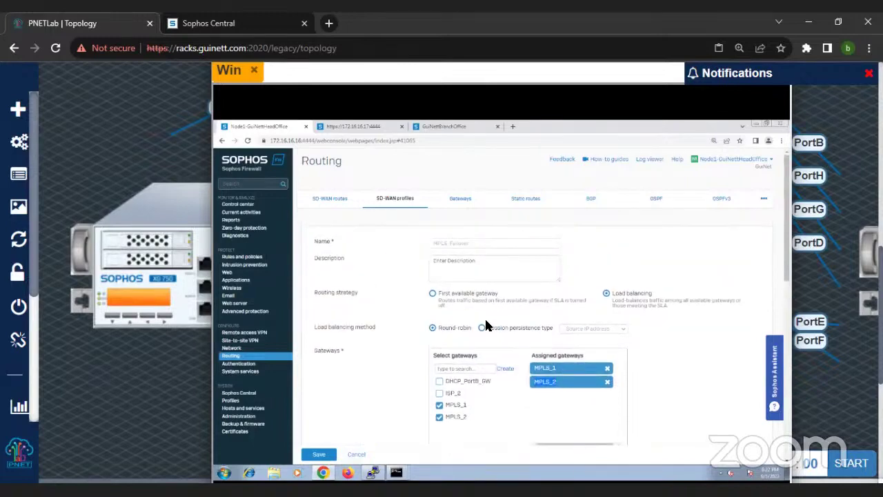
{"action": "scroll", "coordinate": [487, 327], "scroll_direction": "down", "scroll_amount": 3}
{"action": "scroll", "coordinate": [487, 327], "scroll_direction": "down", "scroll_amount": 10}
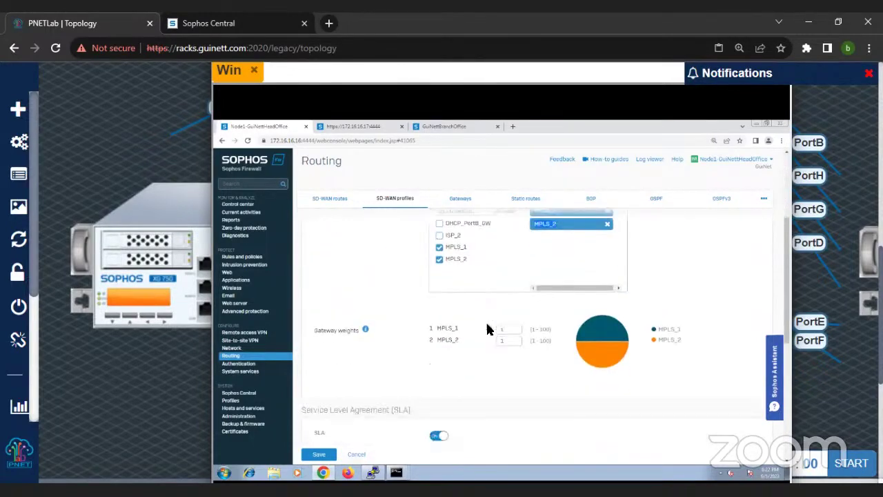
{"action": "left_click", "coordinate": [395, 200]}
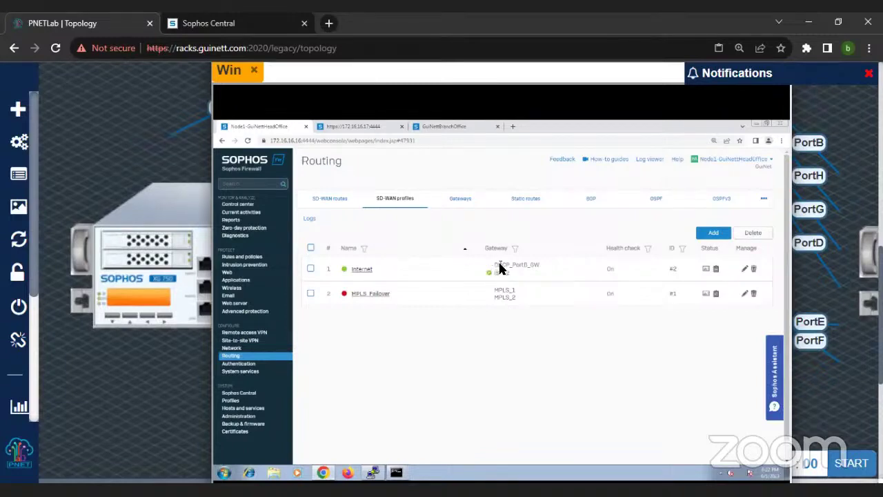
Step: Go from Diagnostics back to Routing to show SD-WAN routes MPLS #1 and Internet #2
{"action": "mouse_move", "coordinate": [716, 274]}
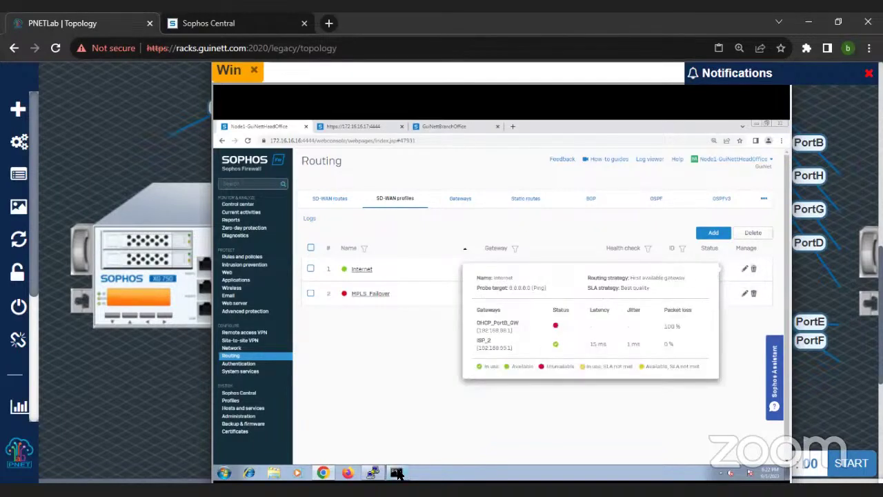
{"action": "mouse_move", "coordinate": [398, 473]}
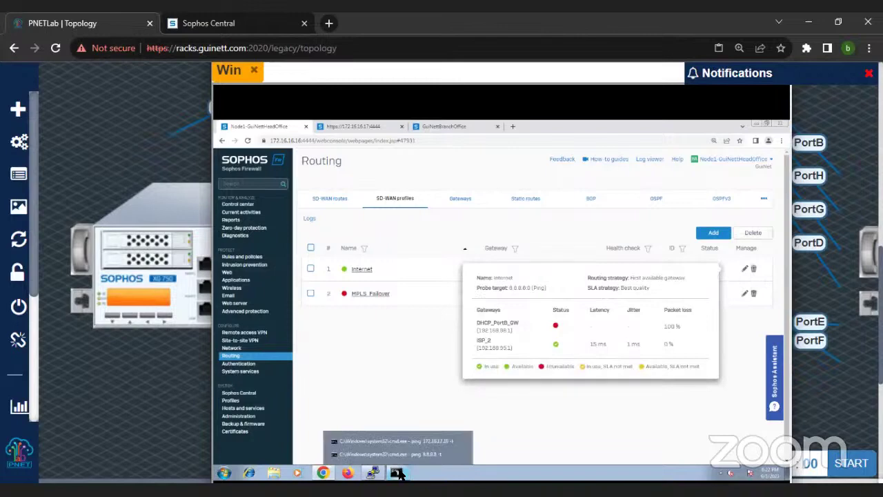
{"action": "left_click", "coordinate": [241, 237]}
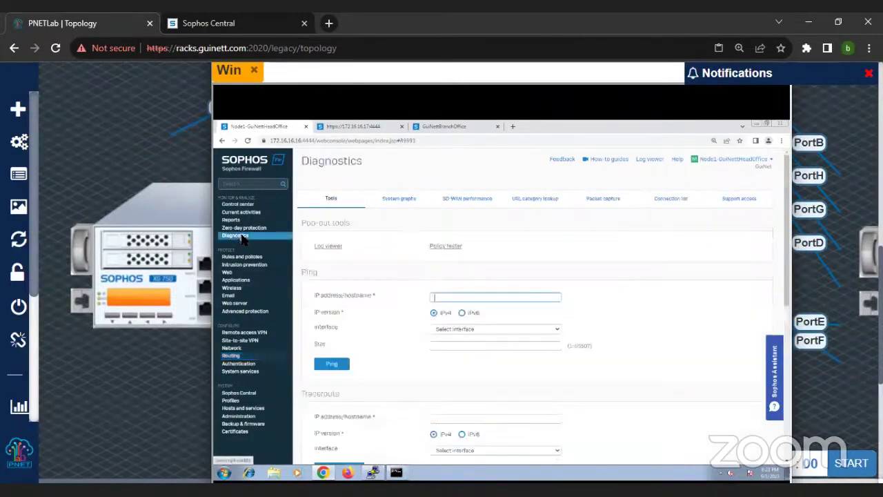
{"action": "left_click", "coordinate": [233, 356]}
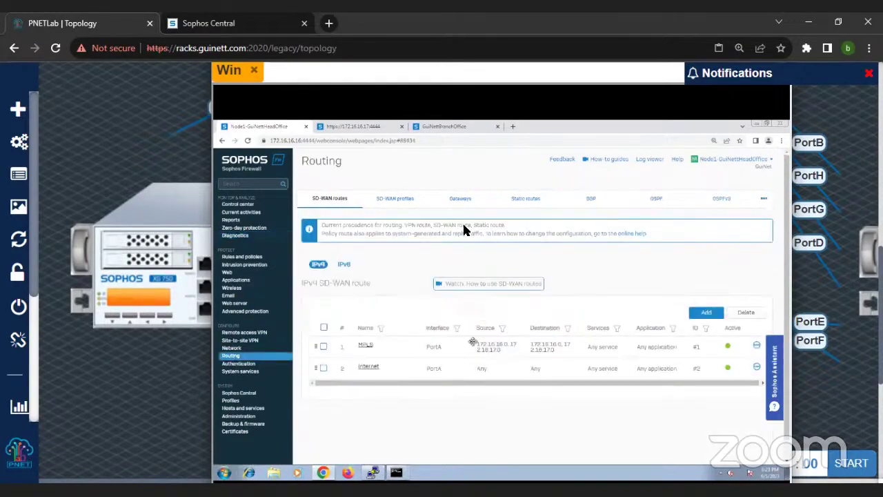
Step: Check gateway status and the SD-WAN profiles, then open the site-to-site VPN connections
{"action": "double_click", "coordinate": [462, 211]}
{"action": "left_click", "coordinate": [462, 209]}
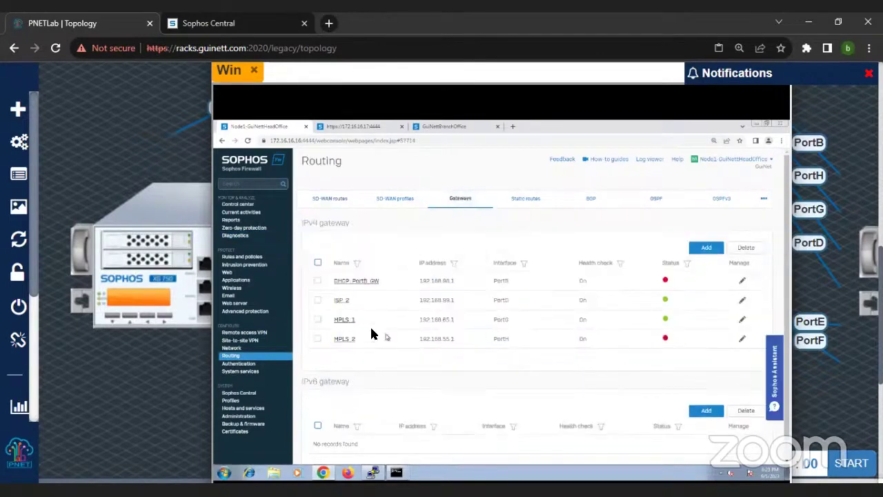
{"action": "left_click", "coordinate": [391, 207]}
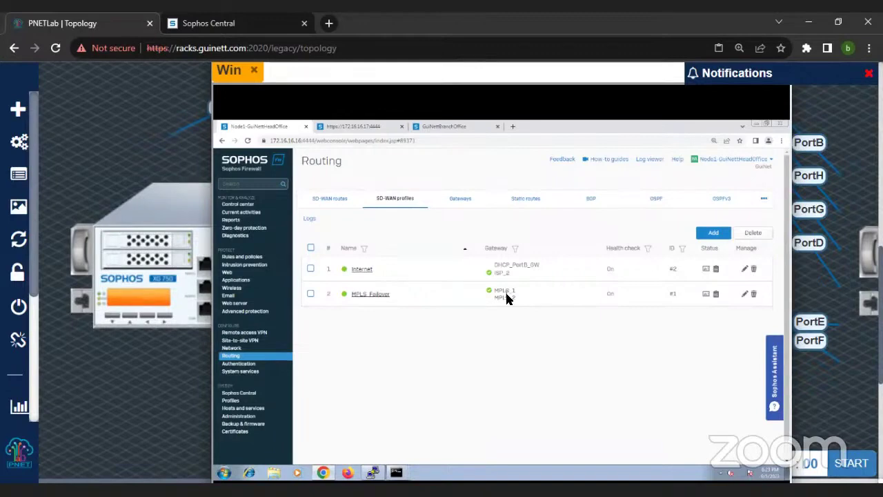
{"action": "left_click", "coordinate": [245, 341]}
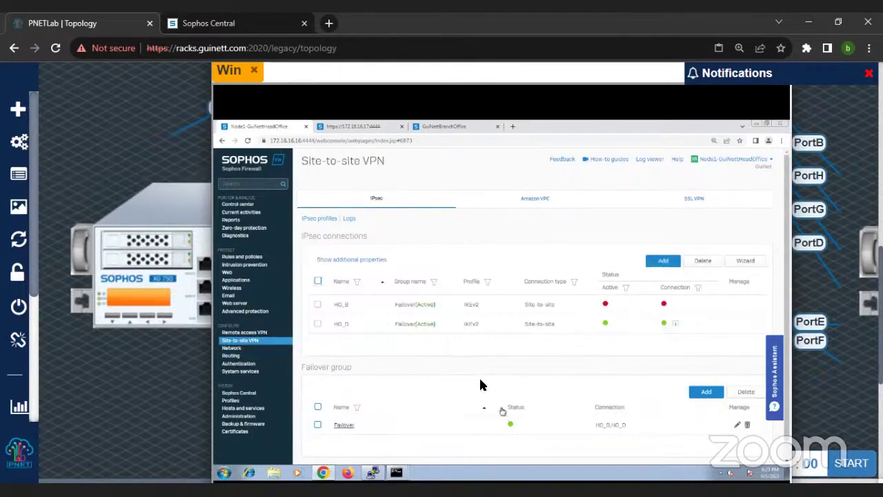
Step: Review the MPLS SD-WAN route's settings, then return to the profiles list with all gateways green
{"action": "left_click", "coordinate": [232, 355]}
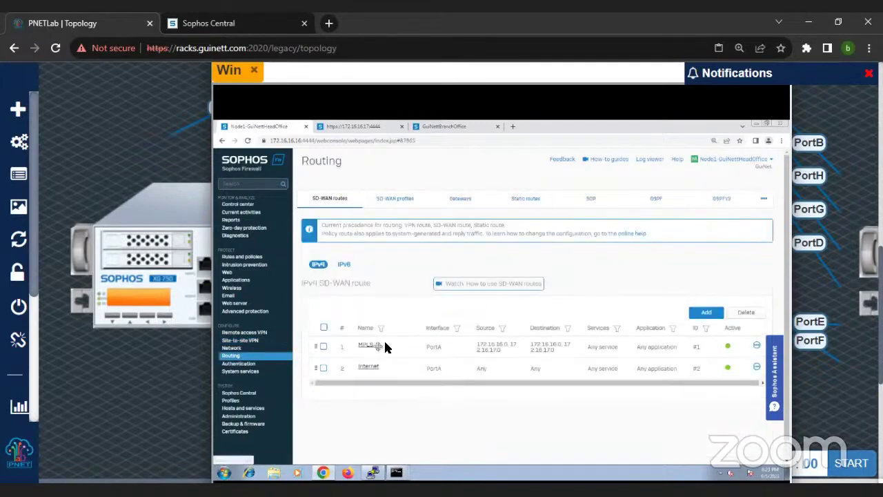
{"action": "left_click", "coordinate": [412, 200]}
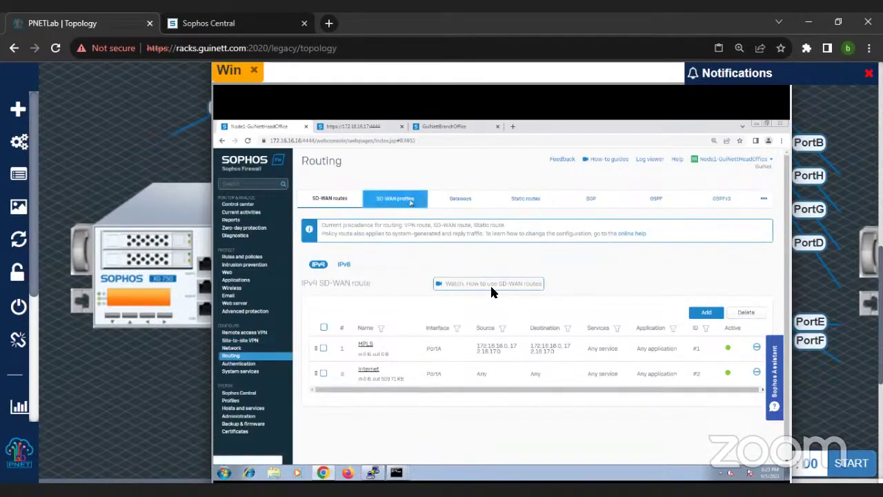
{"action": "left_click", "coordinate": [329, 198]}
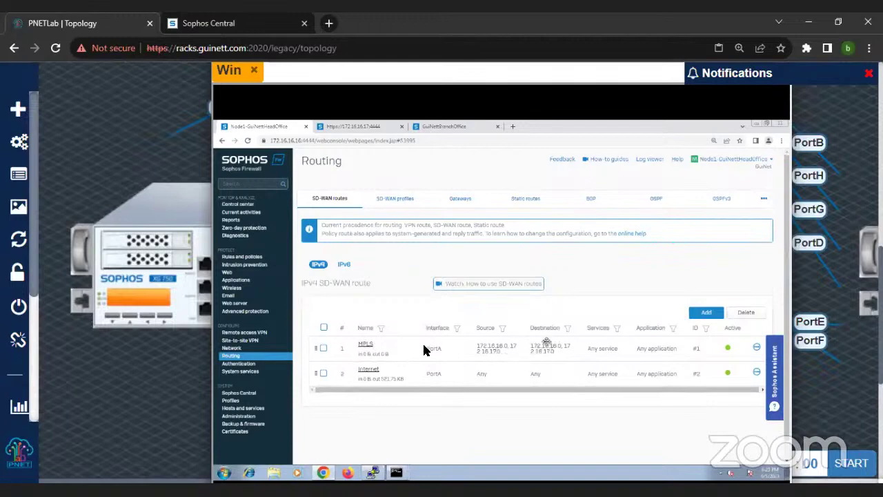
{"action": "left_click", "coordinate": [367, 352]}
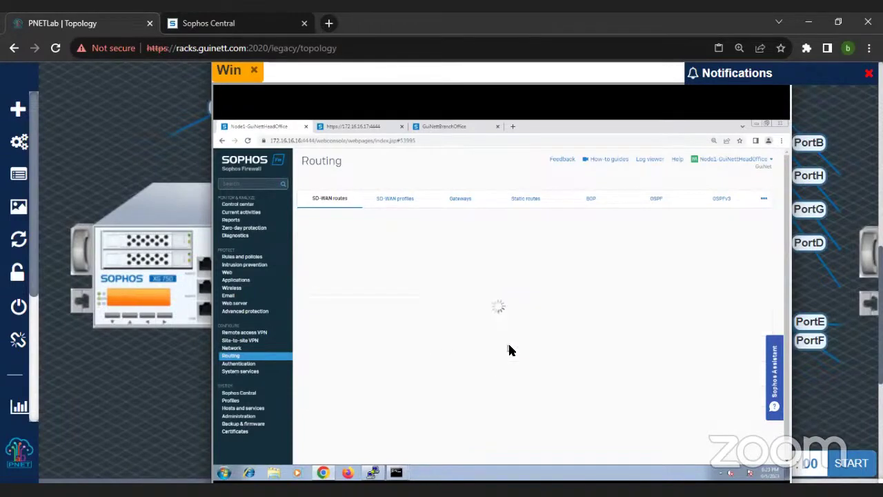
{"action": "scroll", "coordinate": [517, 347], "scroll_direction": "down", "scroll_amount": 2}
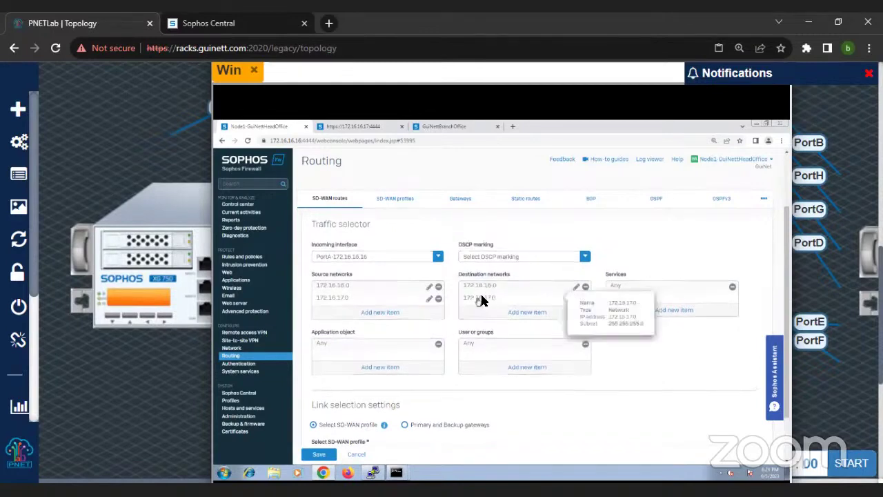
{"action": "scroll", "coordinate": [488, 297], "scroll_direction": "down", "scroll_amount": 1}
{"action": "scroll", "coordinate": [491, 301], "scroll_direction": "down", "scroll_amount": 1}
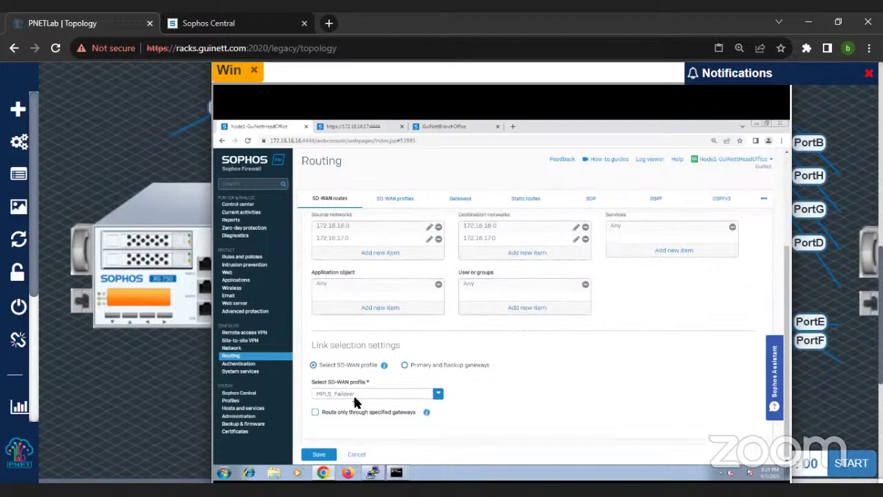
{"action": "left_click", "coordinate": [395, 200]}
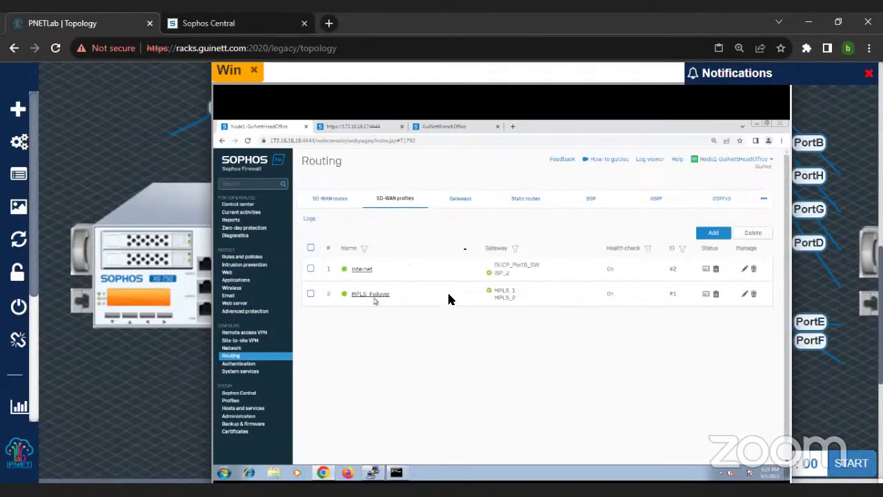
Step: On the Packet capture page, stop the running trace and clear the captured packets
{"action": "left_click", "coordinate": [405, 472]}
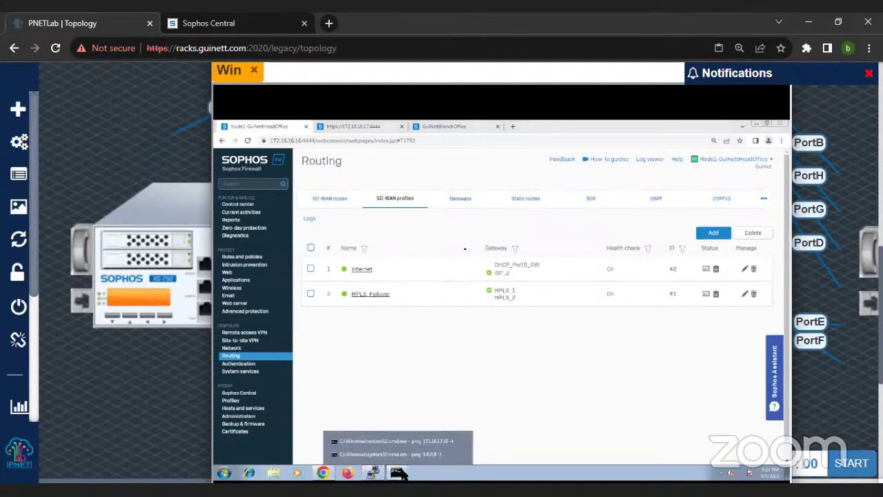
{"action": "left_click", "coordinate": [246, 236]}
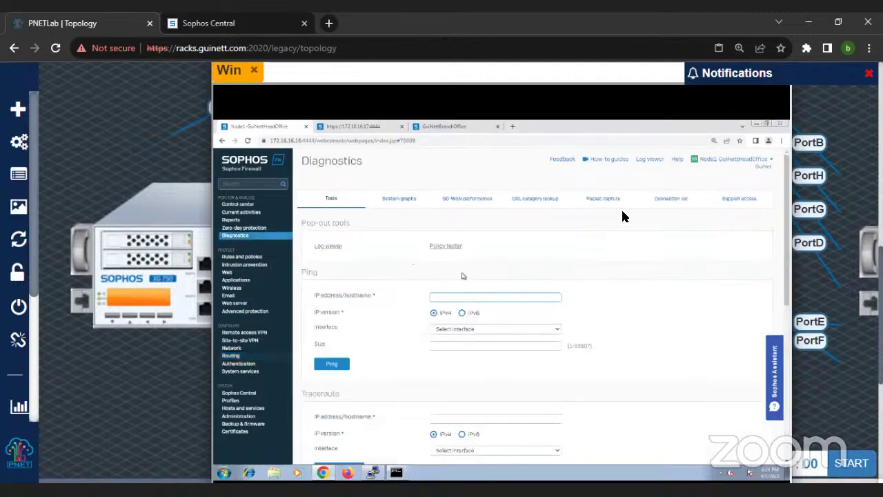
{"action": "left_click", "coordinate": [607, 199]}
{"action": "left_click", "coordinate": [326, 253]}
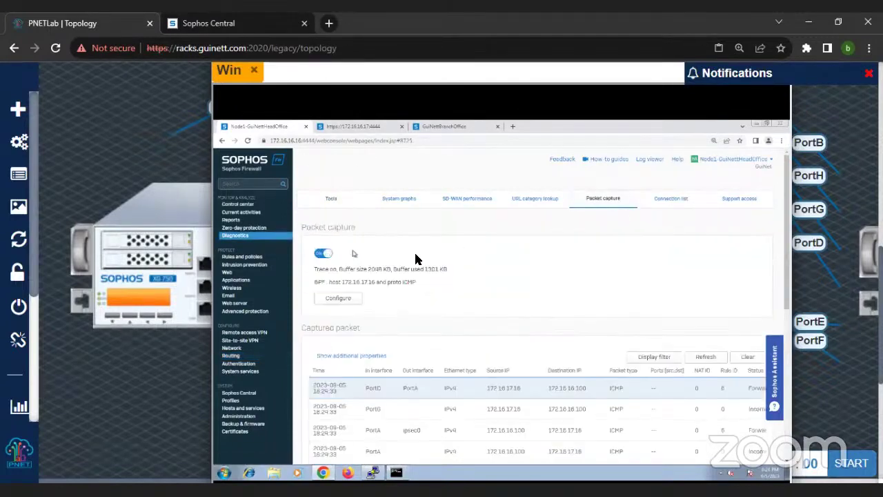
{"action": "left_click", "coordinate": [748, 357]}
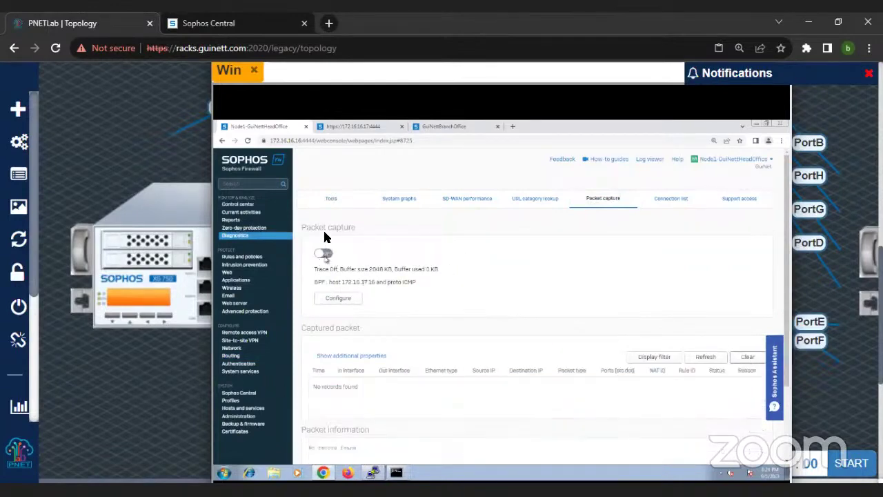
Step: Toggle the capture to collect ICMP packets for 172.16.17.16, then open Network interfaces
{"action": "left_click", "coordinate": [326, 256]}
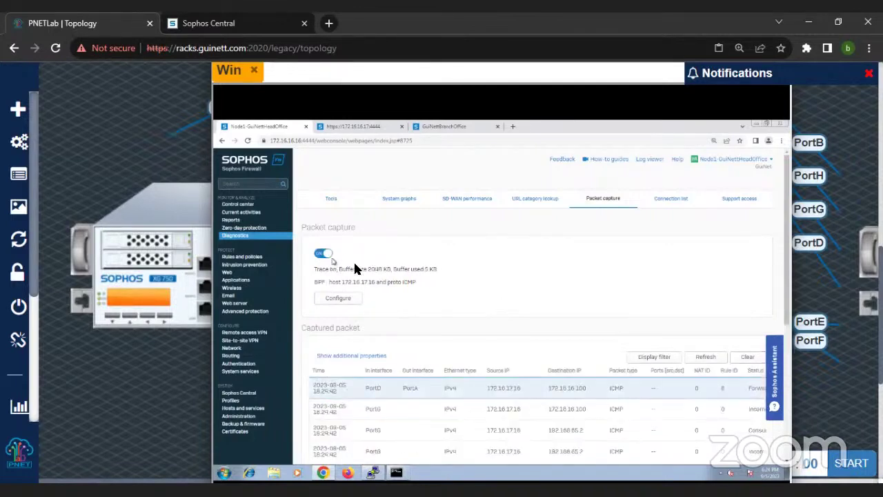
{"action": "left_click", "coordinate": [326, 255]}
{"action": "left_click", "coordinate": [326, 255]}
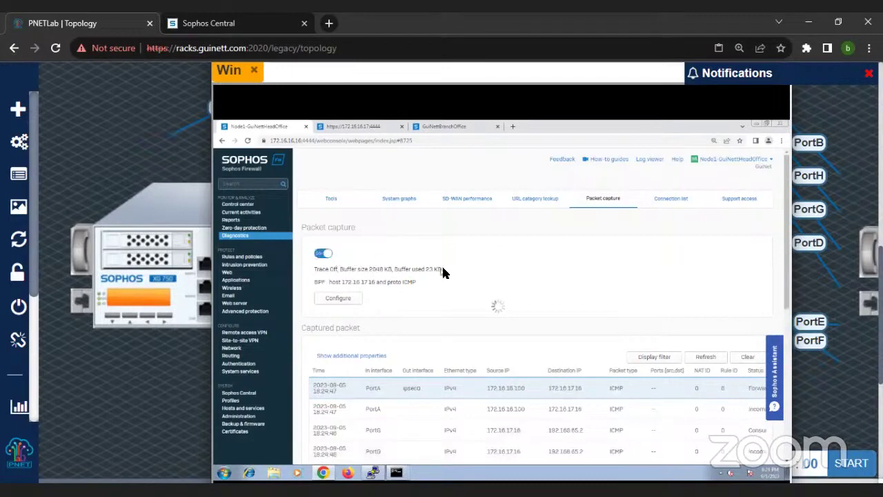
{"action": "mouse_move", "coordinate": [400, 474]}
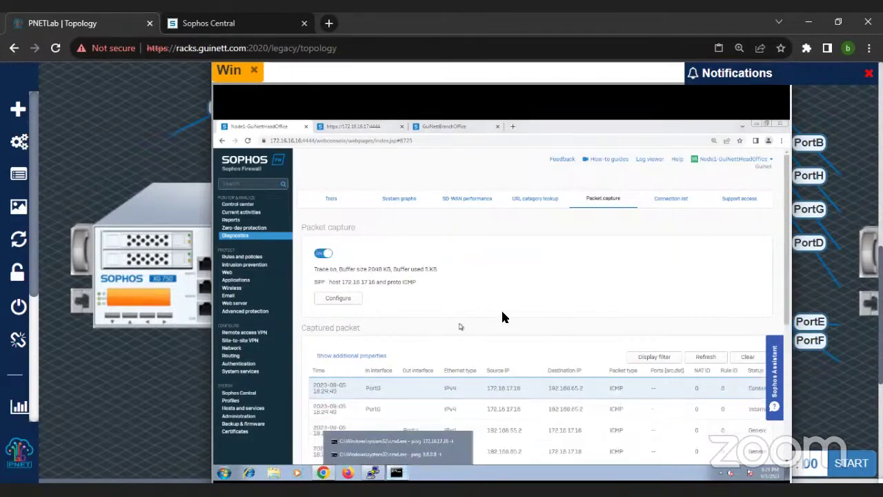
{"action": "scroll", "coordinate": [406, 385], "scroll_direction": "down", "scroll_amount": 3}
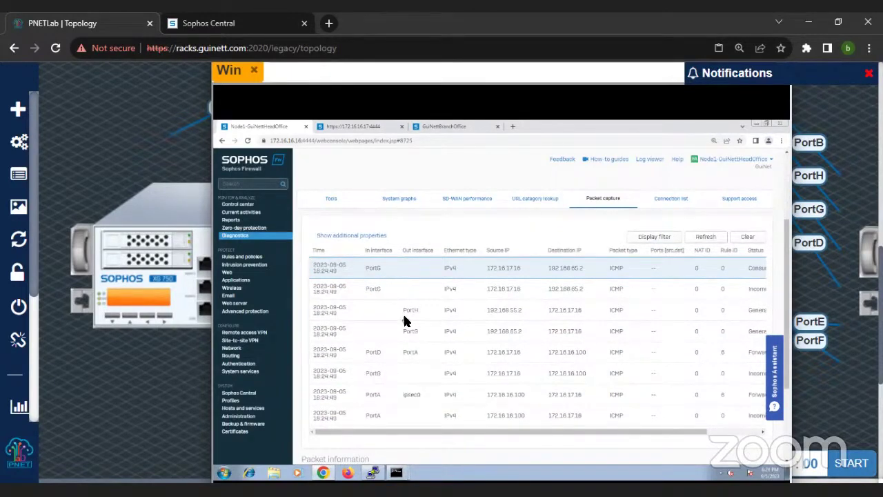
{"action": "left_click", "coordinate": [236, 348]}
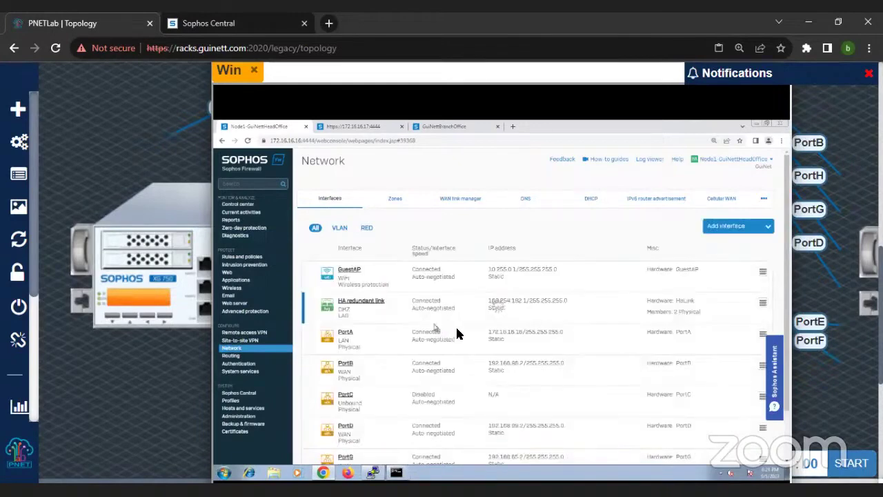
Step: Bring the 8.8.8.8 ping window, replying at 15–32 ms TTL 116, over the interface list
{"action": "scroll", "coordinate": [469, 358], "scroll_direction": "down", "scroll_amount": 3}
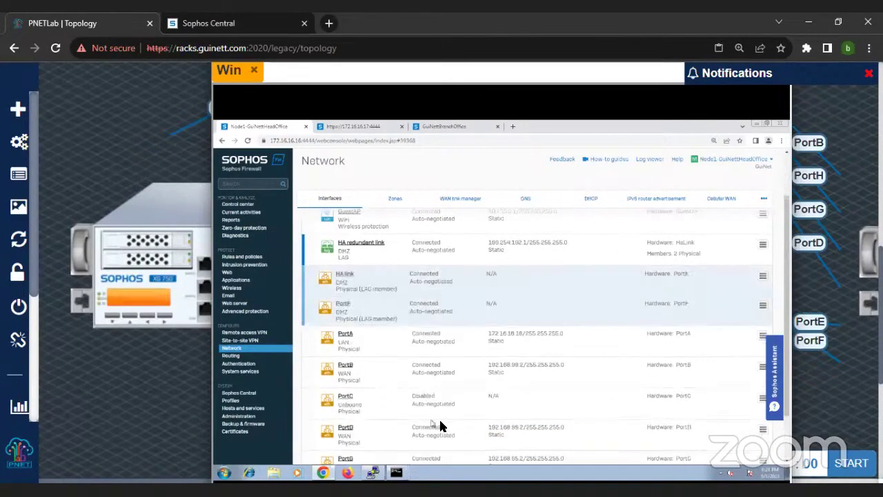
{"action": "scroll", "coordinate": [445, 421], "scroll_direction": "down", "scroll_amount": 2}
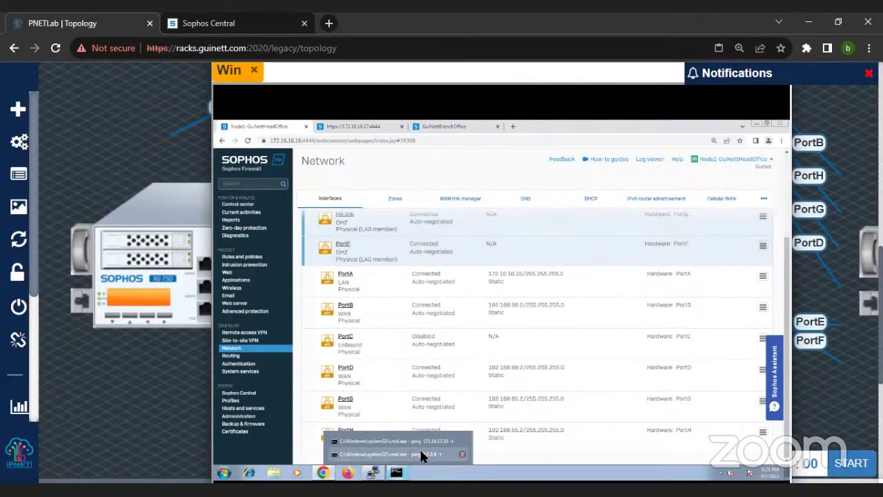
{"action": "left_click", "coordinate": [420, 448]}
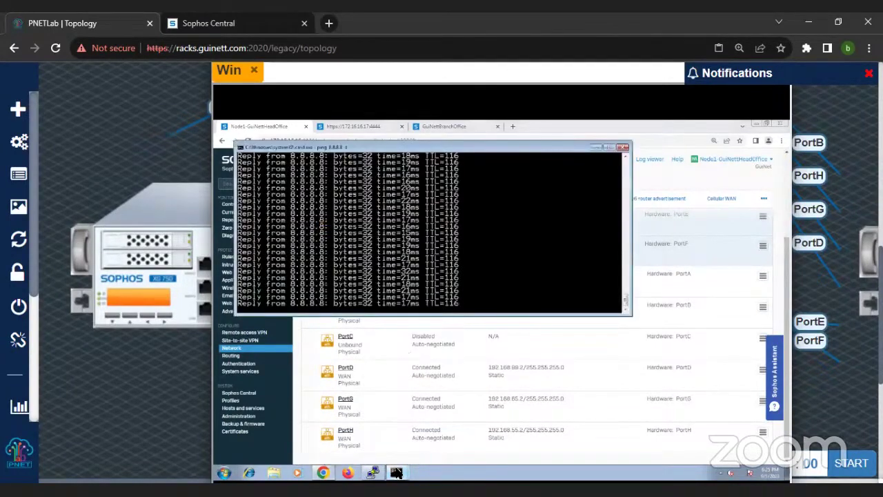
Step: Stop the 172.16.17.16 ping and run tracert -d 172.16.17.17, which times out
{"action": "mouse_move", "coordinate": [397, 473]}
{"action": "left_click", "coordinate": [406, 439]}
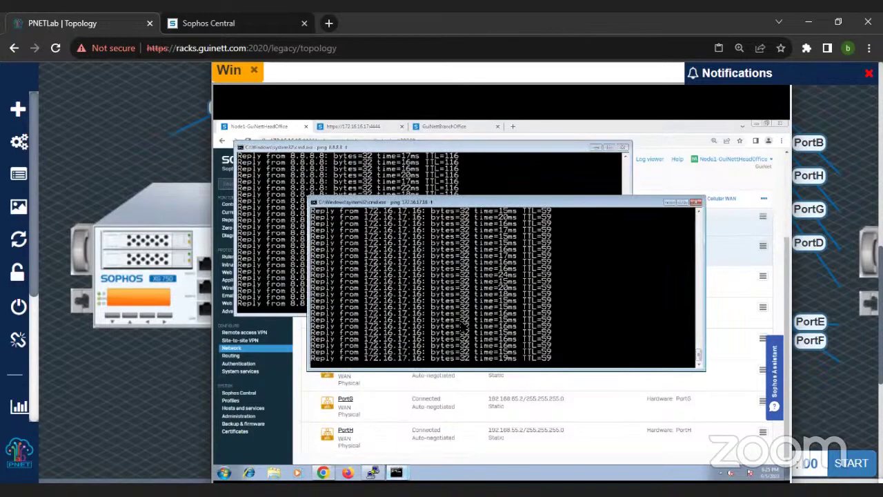
{"action": "key", "text": "ctrl+c"}
{"action": "type", "text": "tracert -d 172.16.17.1"}
{"action": "key", "text": "Return"}
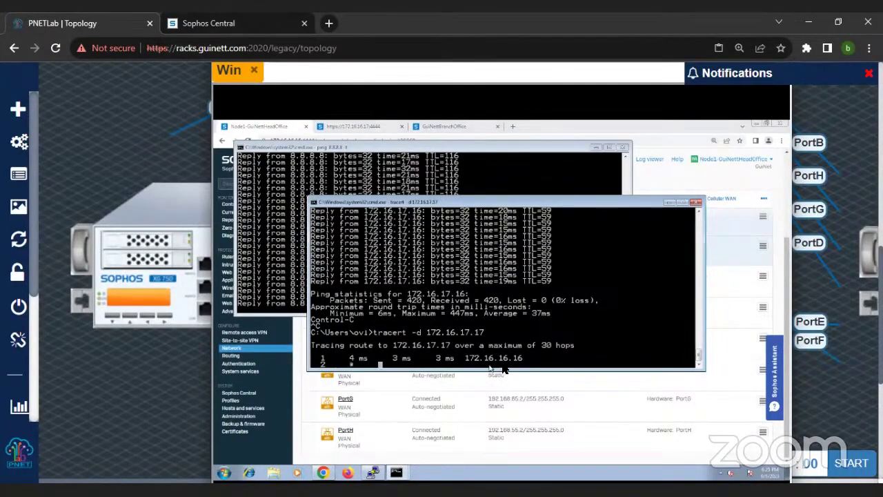
{"action": "left_click_drag", "start_coordinate": [484, 206], "coordinate": [588, 208]}
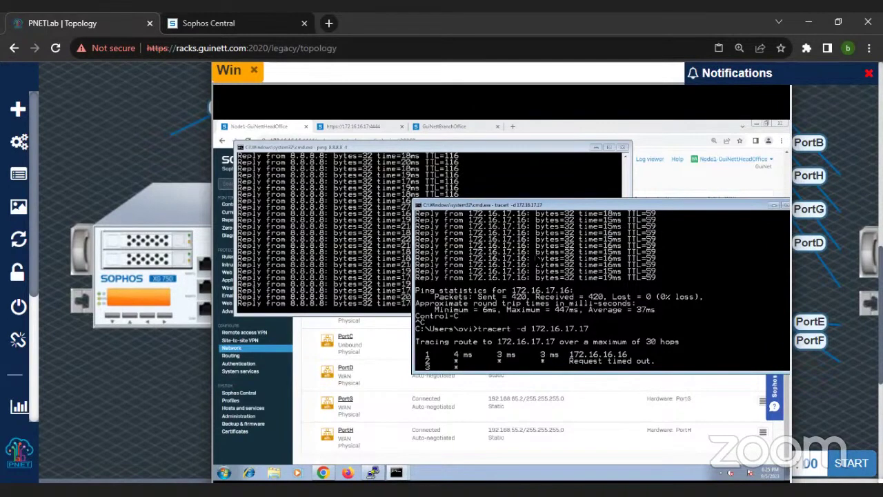
{"action": "key", "text": "ctrl+c"}
Step: Retry the 172.16.17.17 trace, then trace 172.16.17.16, completing in two hops via 172.16.16.16
{"action": "key", "text": "Up"}
{"action": "key", "text": "Return"}
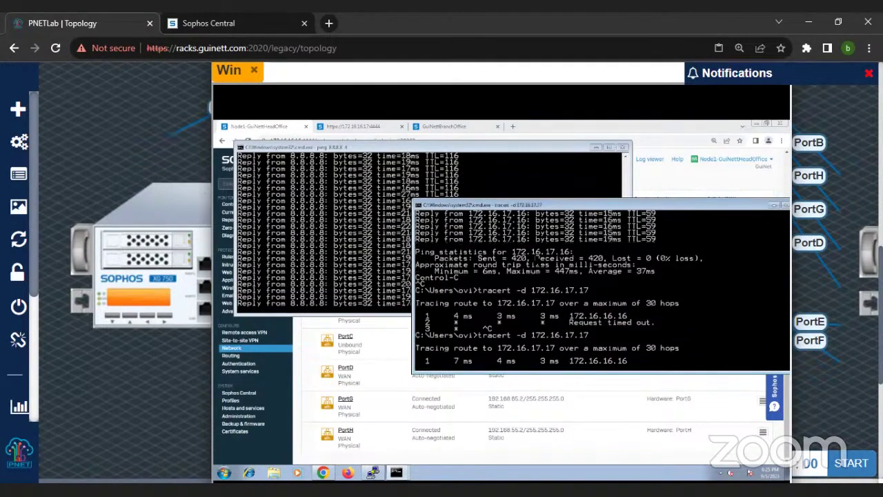
{"action": "key", "text": "ctrl+c"}
{"action": "key", "text": "Up"}
{"action": "key", "text": "BackSpace"}
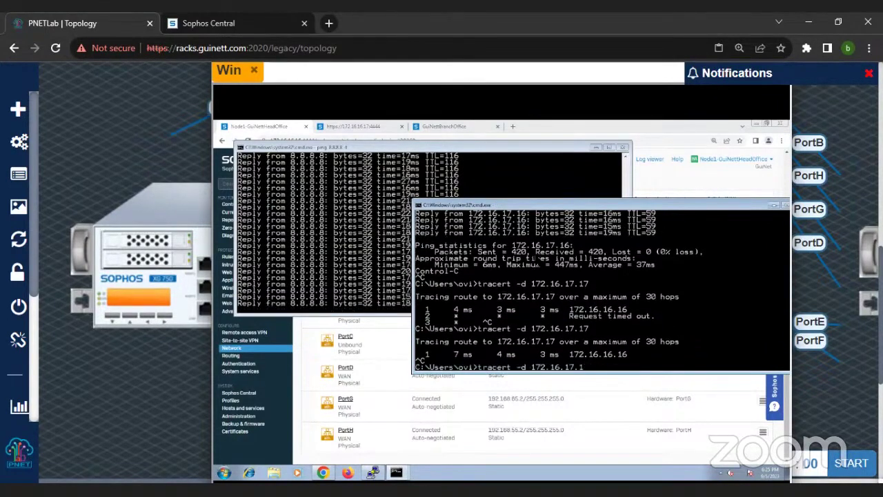
{"action": "type", "text": "6"}
{"action": "key", "text": "Return"}
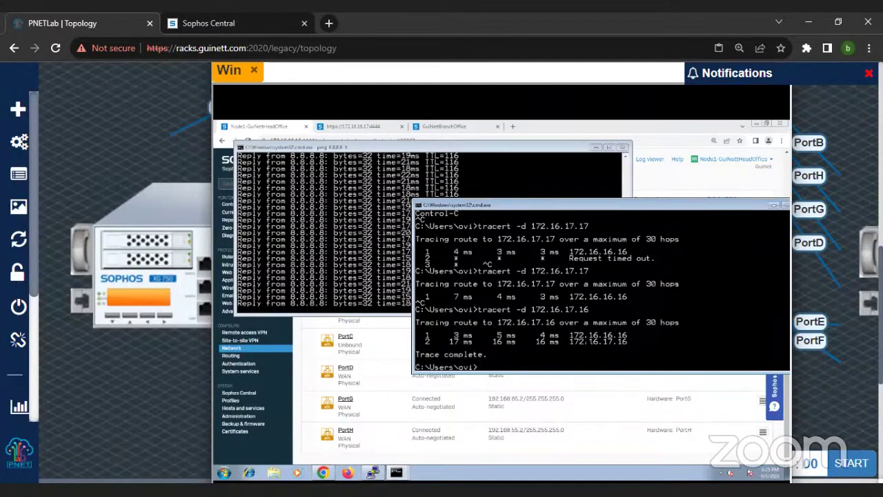
{"action": "key", "text": "Up"}
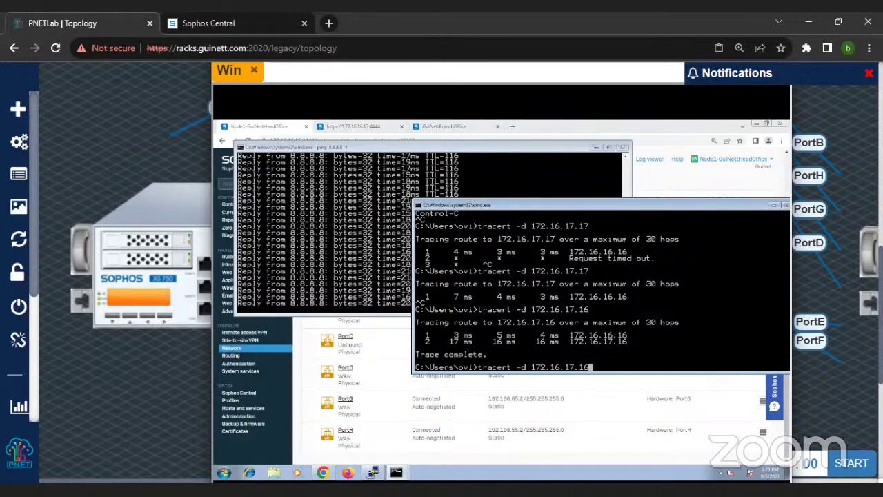
Step: Run a continuous ping to 172.16.17.16 and stop it after 7/7 replies at 14–18 ms
{"action": "key", "text": "Up"}
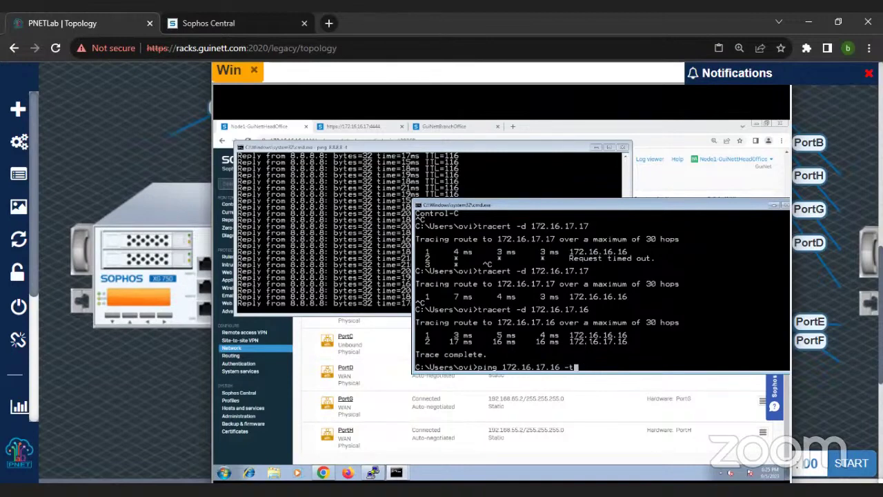
{"action": "key", "text": "Return"}
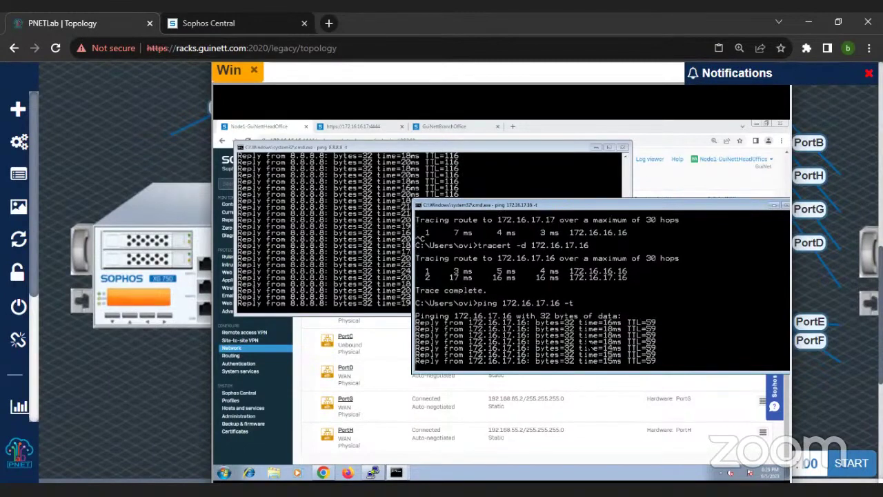
{"action": "key", "text": "ctrl+c"}
Step: Start a trace to 172.16.17.17 and interrupt it
{"action": "key", "text": "Up"}
{"action": "key", "text": "BackSpace"}
{"action": "key", "text": "BackSpace"}
{"action": "key", "text": "BackSpace"}
{"action": "key", "text": "BackSpace"}
{"action": "key", "text": "BackSpace"}
{"action": "key", "text": "BackSpace"}
{"action": "key", "text": "BackSpace"}
{"action": "key", "text": "BackSpace"}
{"action": "key", "text": "BackSpace"}
{"action": "key", "text": "BackSpace"}
{"action": "key", "text": "BackSpace"}
{"action": "key", "text": "BackSpace"}
{"action": "key", "text": "BackSpace"}
{"action": "key", "text": "BackSpace"}
{"action": "key", "text": "BackSpace"}
{"action": "key", "text": "BackSpace"}
{"action": "key", "text": "BackSpace"}
{"action": "key", "text": "BackSpace"}
{"action": "key", "text": "BackSpace"}
{"action": "key", "text": "BackSpace"}
{"action": "type", "text": "ipconfig"}
{"action": "key", "text": "Up"}
{"action": "key", "text": "Up"}
{"action": "key", "text": "BackSpace"}
{"action": "type", "text": "7"}
{"action": "key", "text": "Return"}
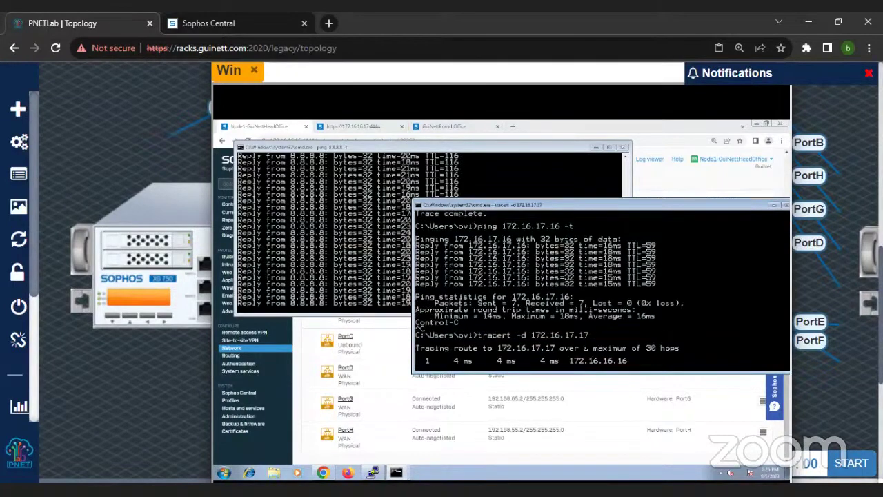
{"action": "key", "text": "ctrl+c"}
{"action": "key", "text": "ctrl+x"}
{"action": "key", "text": "Return"}
Step: Trace the route to 172.16.17.16 again, completing in two hops via 172.16.16.16
{"action": "key", "text": "Up"}
{"action": "key", "text": "BackSpace"}
{"action": "type", "text": "6"}
{"action": "key", "text": "Return"}
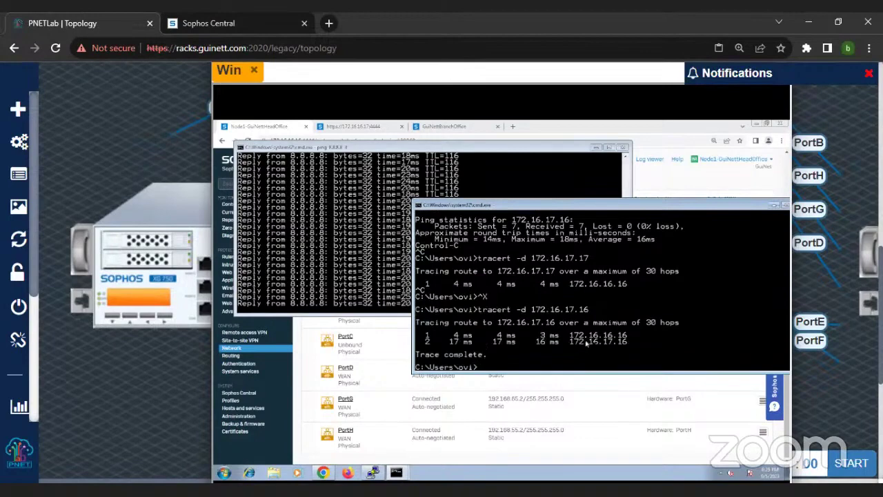
Step: In Diagnostics > Packet capture, turn the capture off and clear the old packets
{"action": "left_click", "coordinate": [666, 178]}
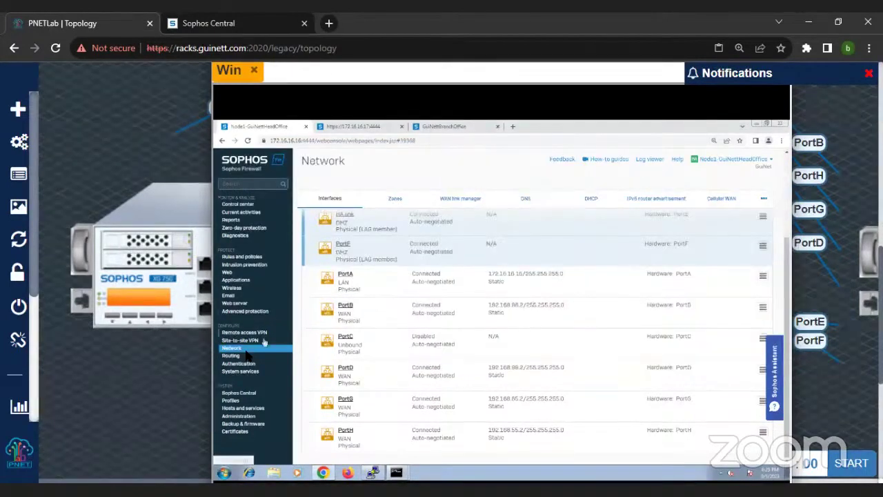
{"action": "left_click", "coordinate": [235, 236]}
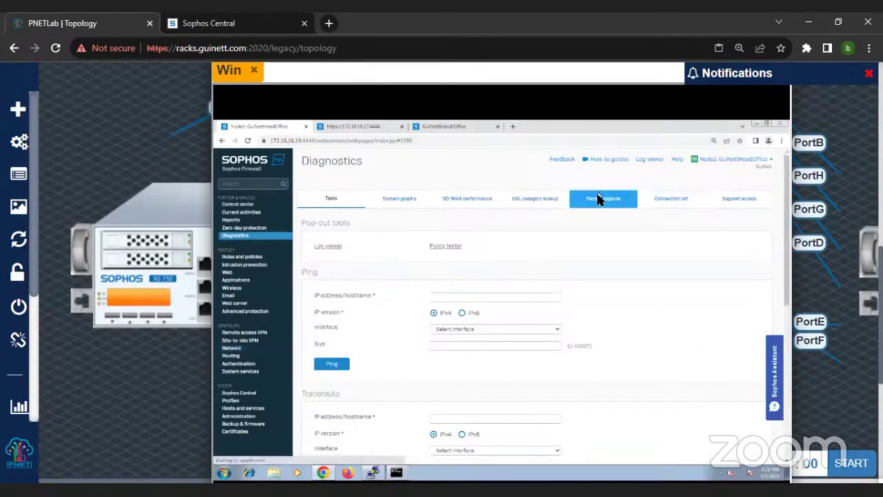
{"action": "left_click", "coordinate": [597, 200]}
{"action": "scroll", "coordinate": [466, 397], "scroll_direction": "down", "scroll_amount": 2}
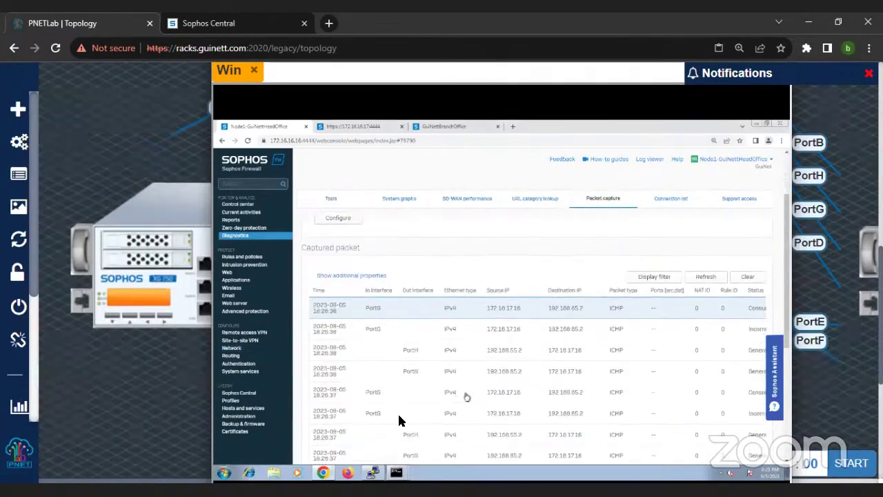
{"action": "scroll", "coordinate": [387, 359], "scroll_direction": "down", "scroll_amount": 2}
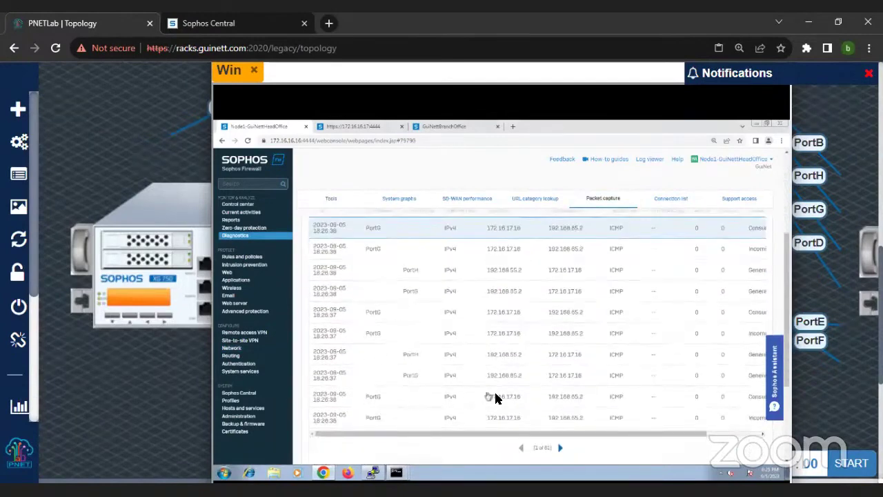
{"action": "scroll", "coordinate": [380, 244], "scroll_direction": "up", "scroll_amount": 2}
{"action": "scroll", "coordinate": [337, 236], "scroll_direction": "up", "scroll_amount": 2}
{"action": "left_click", "coordinate": [323, 253]}
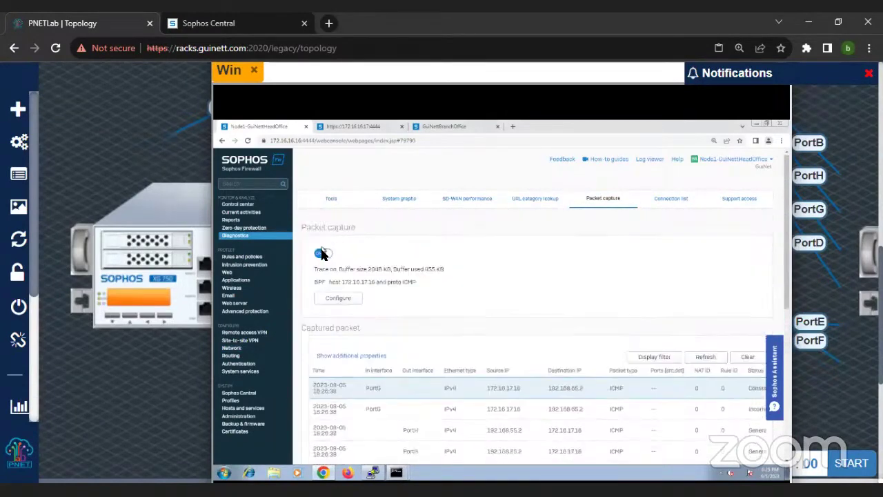
{"action": "left_click", "coordinate": [746, 358]}
Step: Restart the capture to show fresh ICMP between 172.16.17.16 and 192.168.65.2, and raise the 8.8.8.8 ping
{"action": "scroll", "coordinate": [426, 277], "scroll_direction": "down", "scroll_amount": 1}
{"action": "scroll", "coordinate": [381, 280], "scroll_direction": "down", "scroll_amount": 1}
{"action": "scroll", "coordinate": [346, 268], "scroll_direction": "up", "scroll_amount": 3}
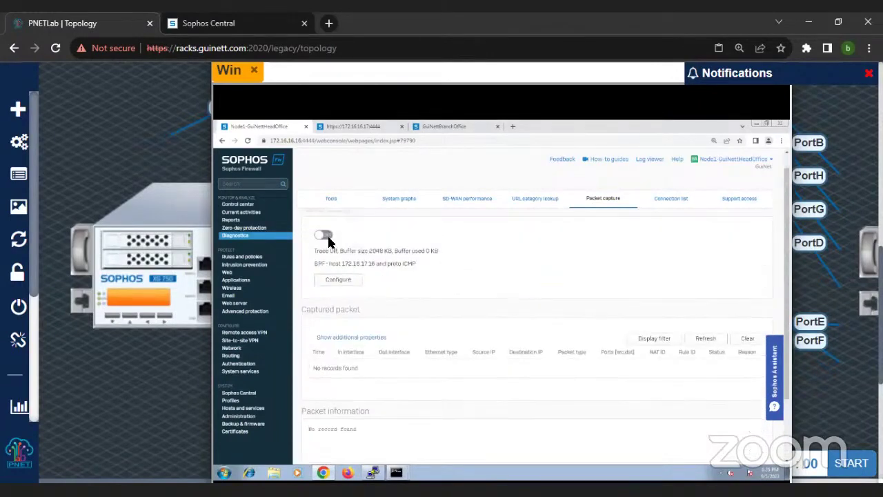
{"action": "left_click", "coordinate": [327, 238]}
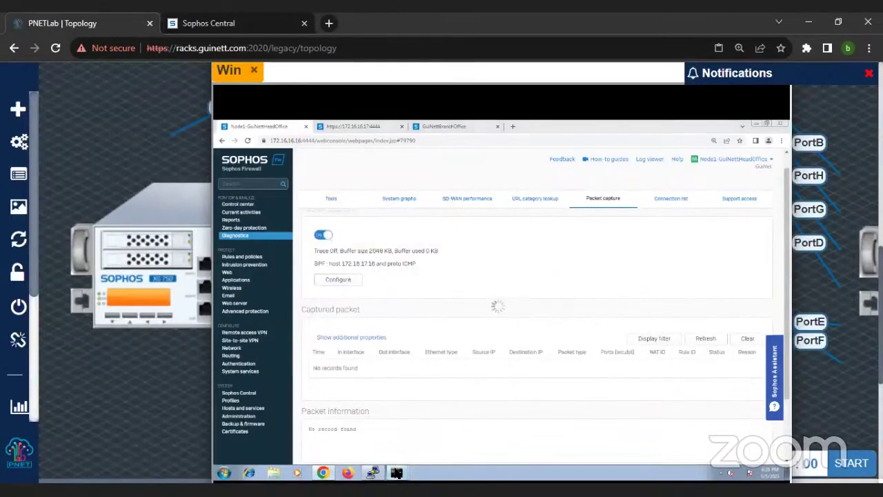
{"action": "mouse_move", "coordinate": [397, 471]}
{"action": "left_click", "coordinate": [398, 453]}
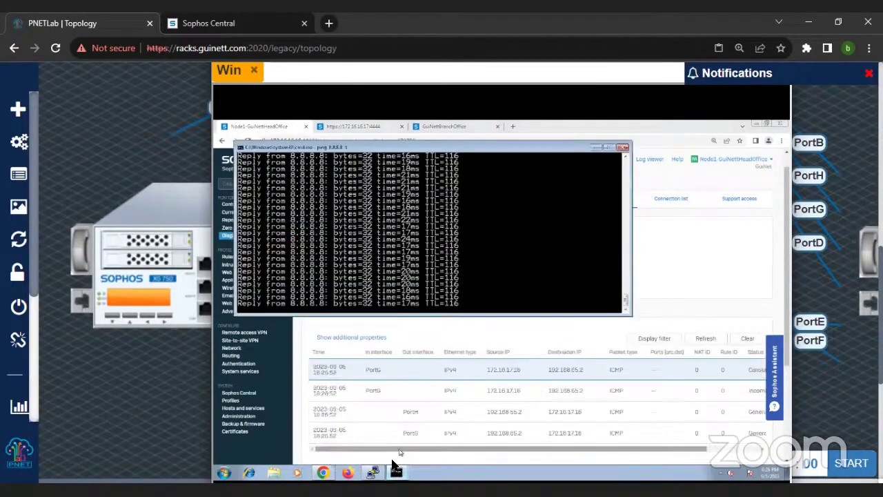
Step: Dismiss the PuTTY error and refresh the packet capture list to show the 18:27 ICMP entries
{"action": "left_click", "coordinate": [373, 472]}
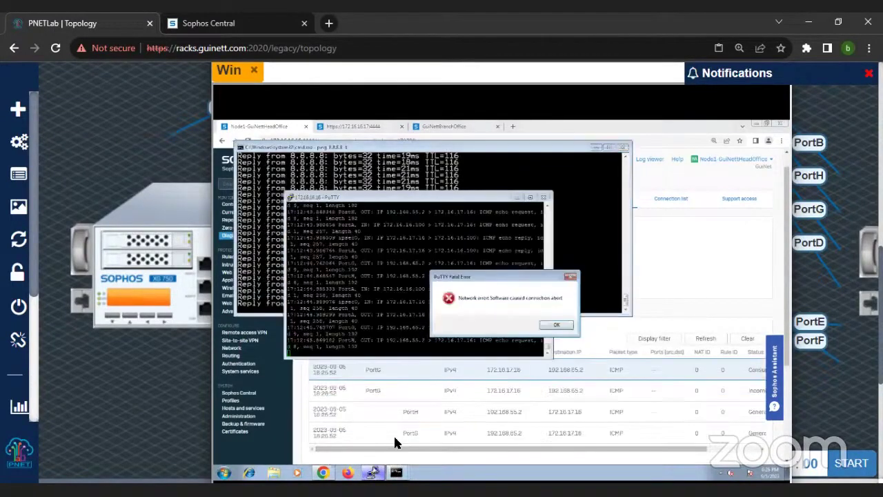
{"action": "left_click", "coordinate": [557, 325]}
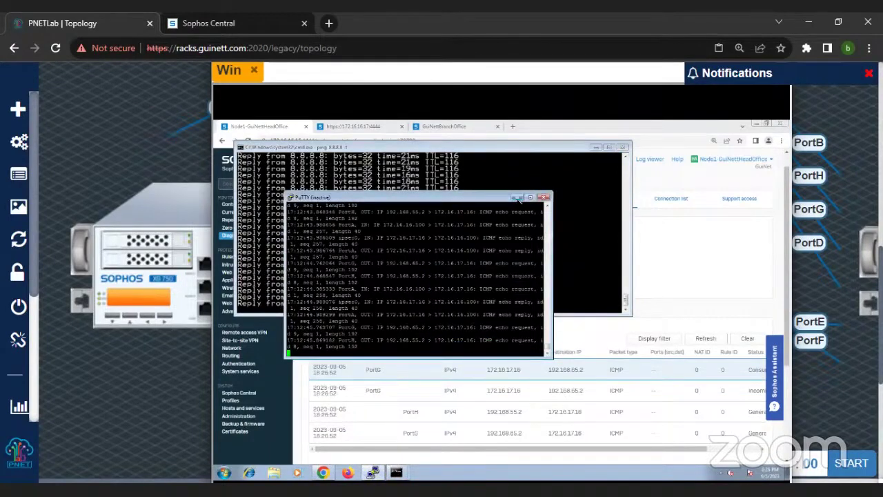
{"action": "left_click", "coordinate": [516, 198]}
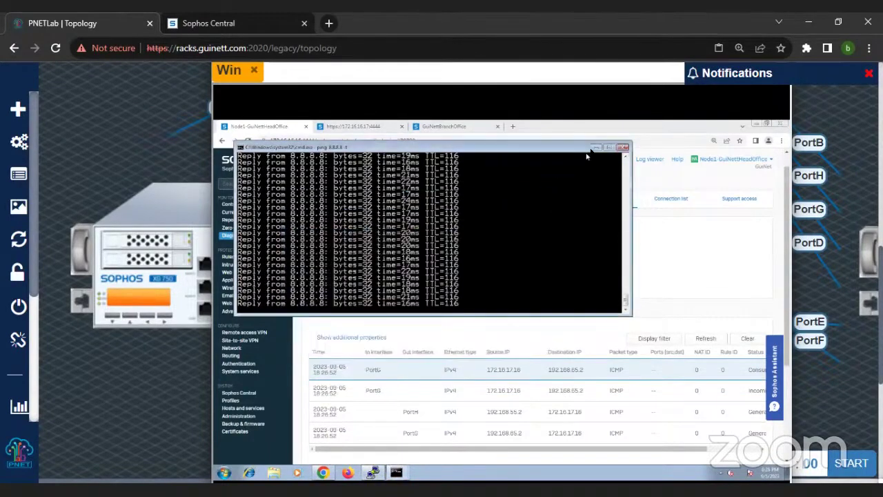
{"action": "left_click", "coordinate": [595, 148]}
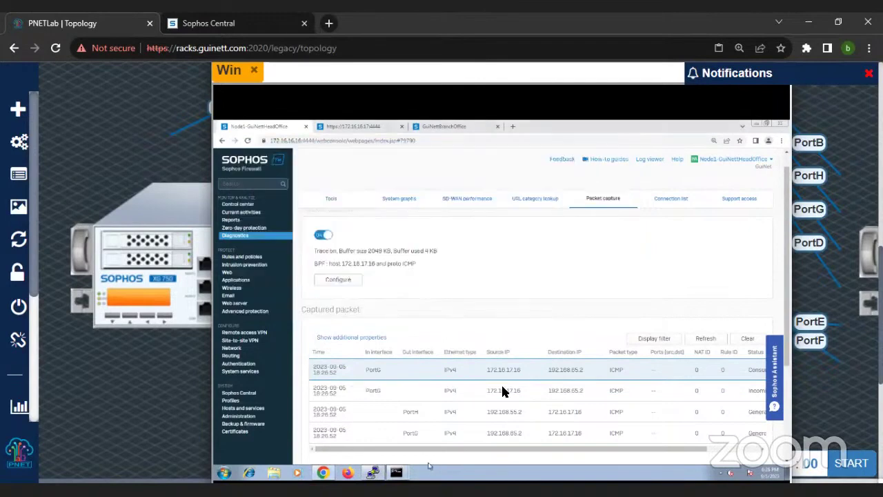
{"action": "left_click", "coordinate": [703, 340]}
{"action": "scroll", "coordinate": [416, 418], "scroll_direction": "down", "scroll_amount": 2}
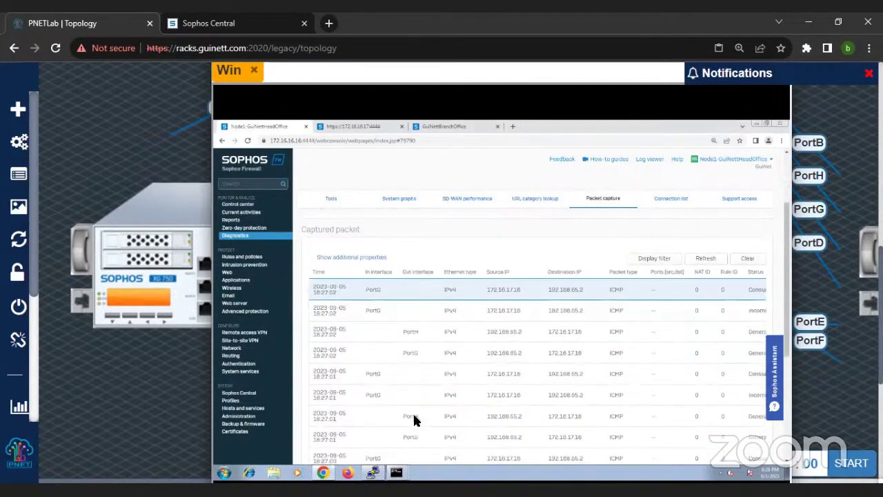
{"action": "scroll", "coordinate": [464, 393], "scroll_direction": "up", "scroll_amount": 2}
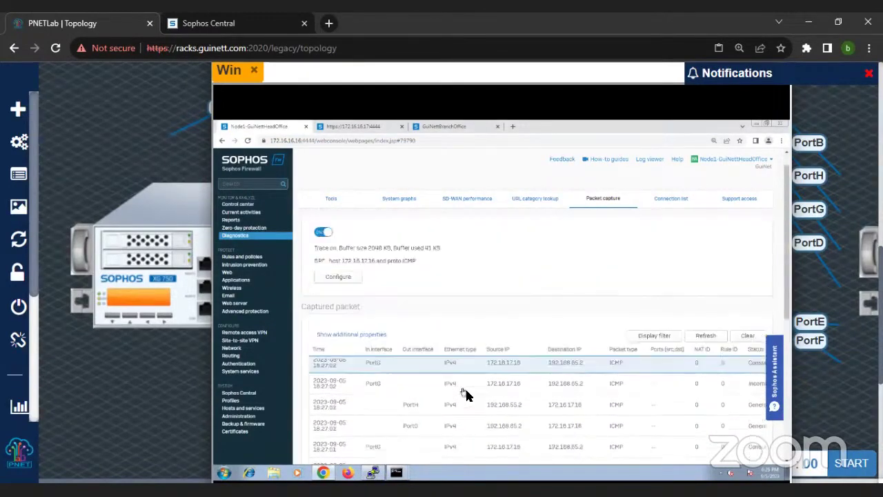
Step: Rerun tracert -d 172.16.17.16, which completes in two hops via 172.16.16.16
{"action": "mouse_move", "coordinate": [397, 475]}
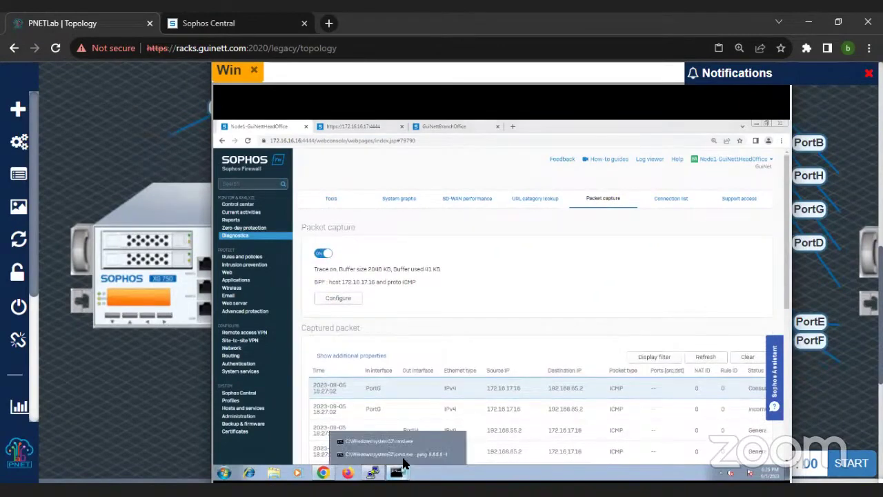
{"action": "left_click", "coordinate": [405, 460]}
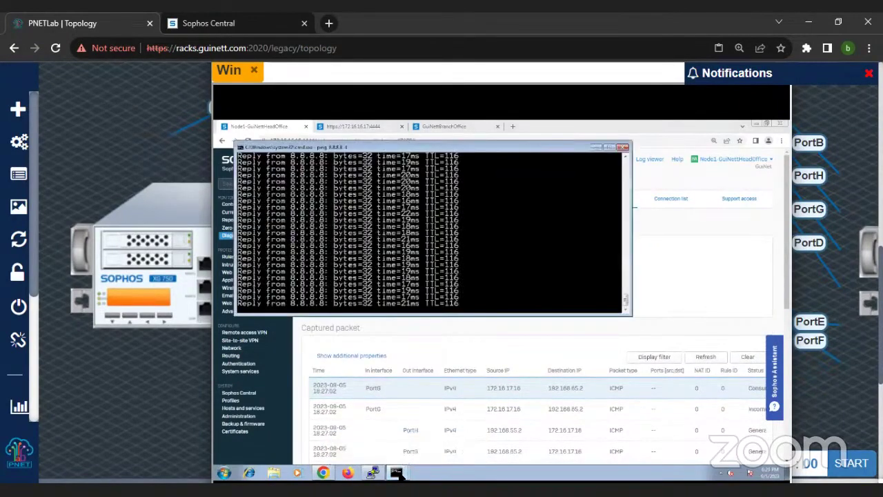
{"action": "mouse_move", "coordinate": [397, 475]}
{"action": "left_click", "coordinate": [390, 449]}
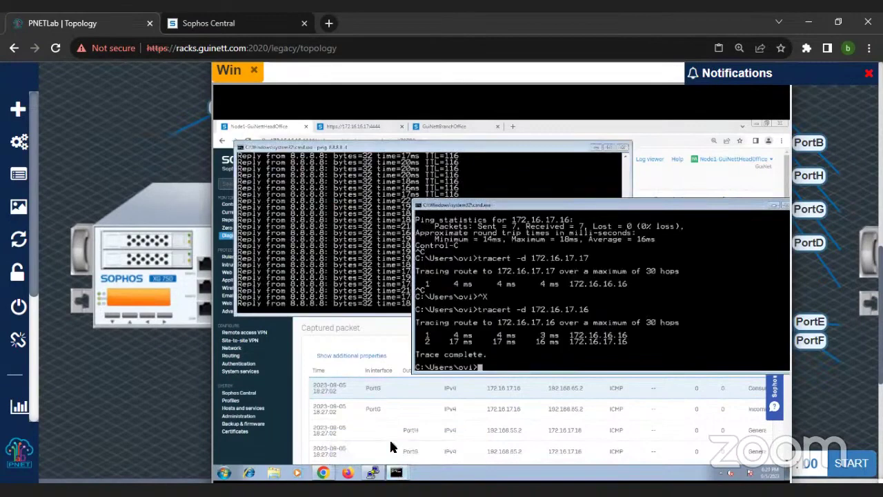
{"action": "key", "text": "Up"}
{"action": "key", "text": "Up"}
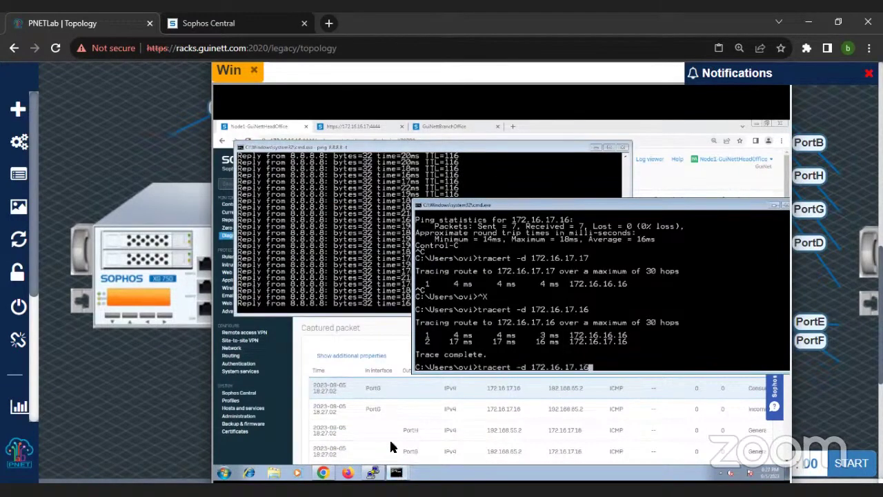
{"action": "key", "text": "Return"}
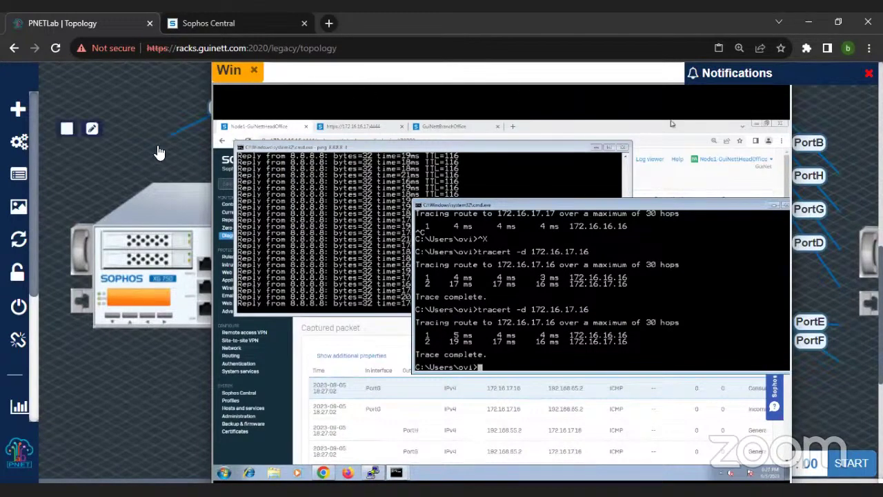
{"action": "key", "text": "ctrl+minus"}
{"action": "key", "text": "ctrl+minus"}
{"action": "key", "text": "ctrl+minus"}
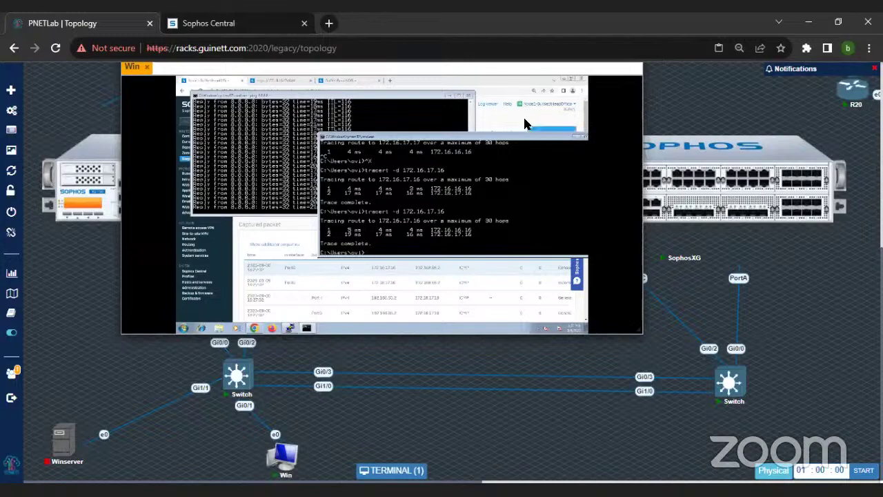
Step: Close the Win machine console and zoom the lab topology out to see the whole lab
{"action": "left_click", "coordinate": [576, 113]}
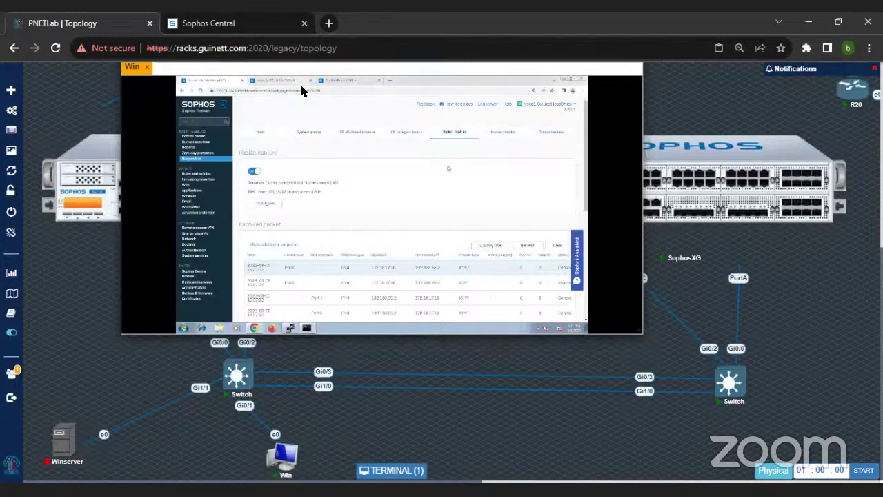
{"action": "key", "text": "ctrl+plus"}
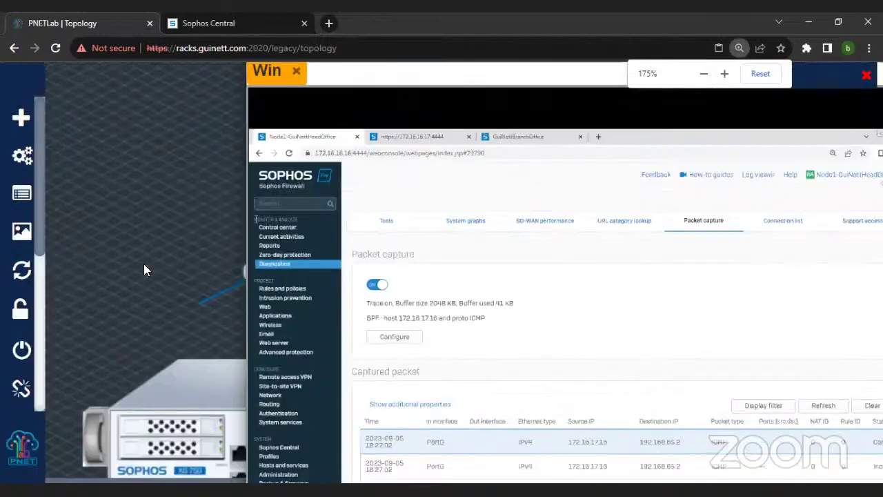
{"action": "key", "text": "ctrl+minus"}
{"action": "key", "text": "ctrl+minus"}
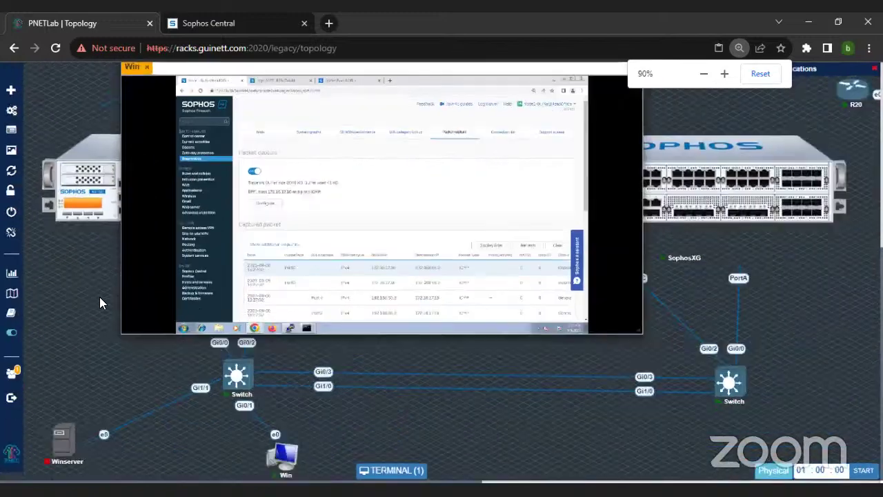
{"action": "scroll", "coordinate": [846, 277], "scroll_direction": "up", "scroll_amount": 5}
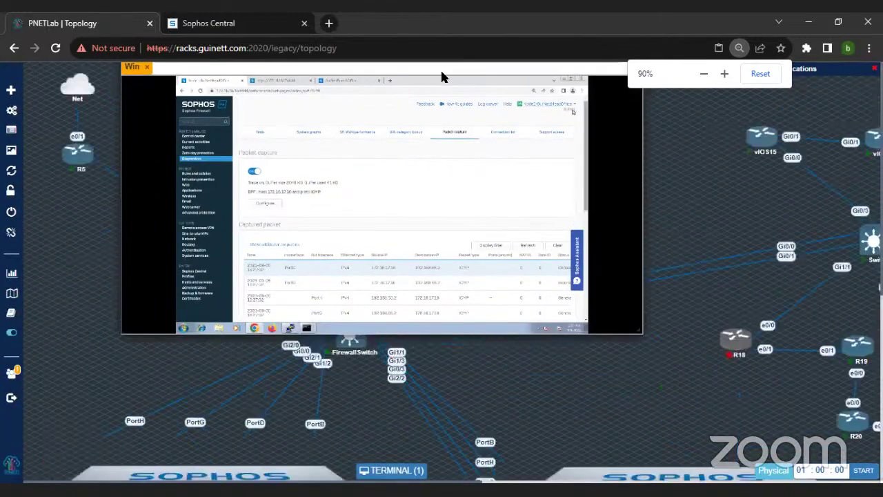
{"action": "left_click", "coordinate": [391, 471]}
{"action": "key", "text": "ctrl+minus"}
{"action": "key", "text": "ctrl+minus"}
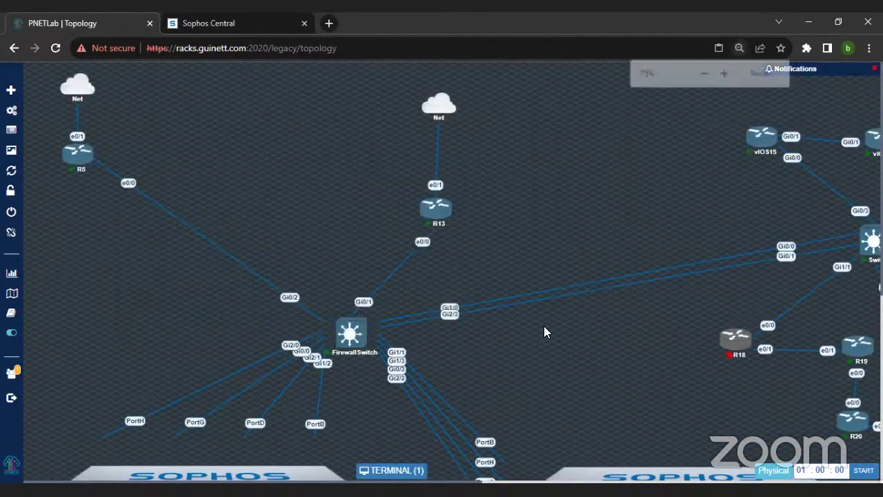
{"action": "key", "text": "ctrl+minus"}
{"action": "key", "text": "ctrl+minus"}
{"action": "key", "text": "ctrl+minus"}
{"action": "key", "text": "ctrl+minus"}
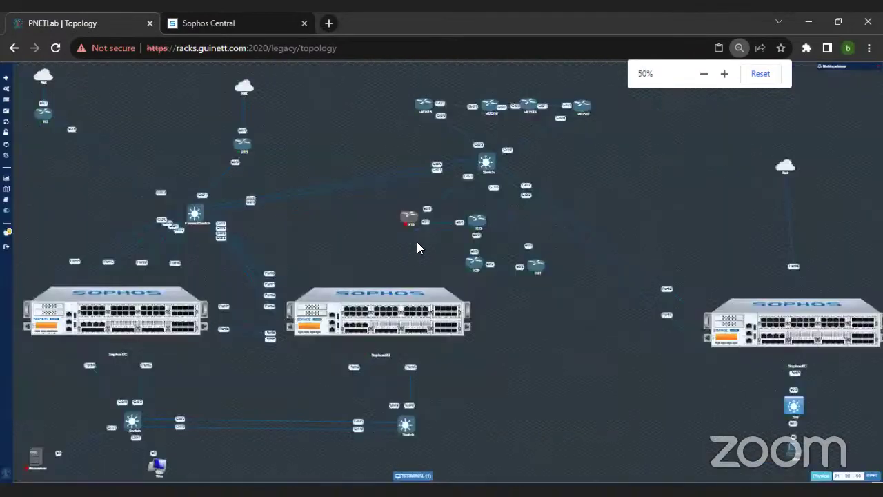
Step: Start router R18 from its context menu and reopen the Win console
{"action": "right_click", "coordinate": [407, 219]}
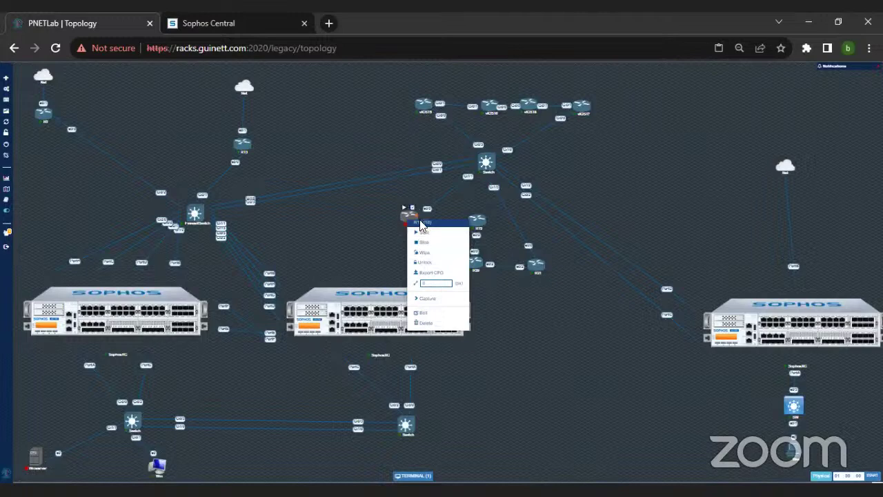
{"action": "left_click", "coordinate": [421, 232]}
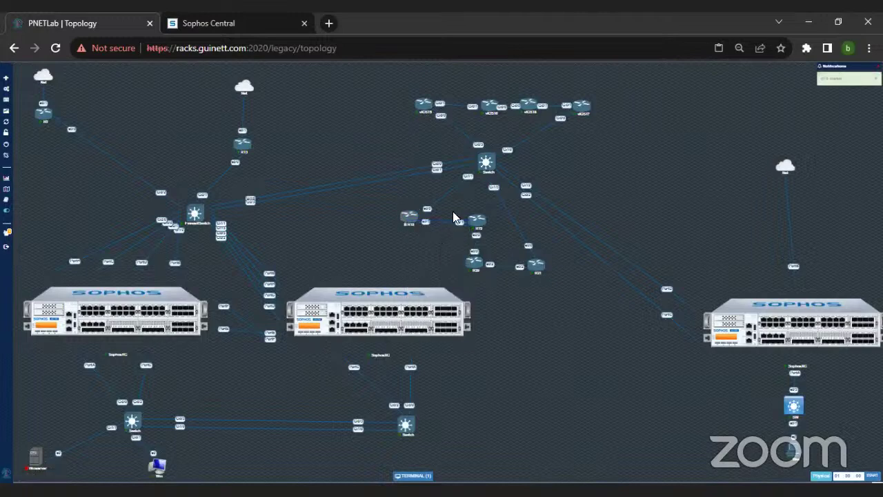
{"action": "left_click", "coordinate": [413, 476]}
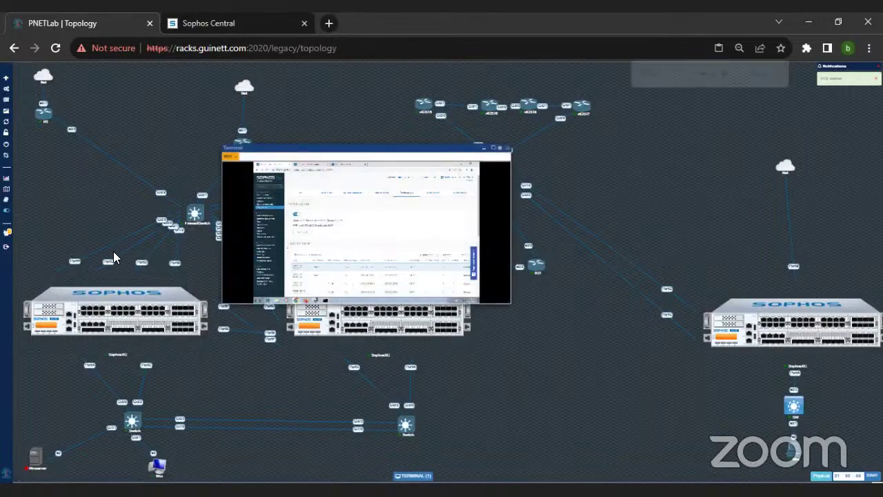
Step: Reposition the Win console window and set the page zoom to 125%
{"action": "key", "text": "ctrl+plus"}
{"action": "key", "text": "ctrl+plus"}
{"action": "key", "text": "ctrl+plus"}
{"action": "left_click_drag", "start_coordinate": [317, 213], "coordinate": [365, 83]}
{"action": "key", "text": "ctrl+plus"}
{"action": "key", "text": "ctrl+plus"}
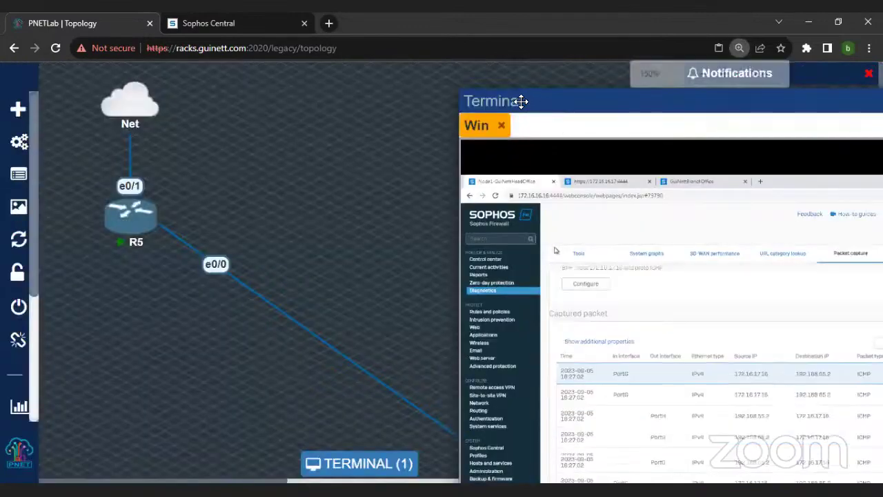
{"action": "left_click_drag", "start_coordinate": [530, 101], "coordinate": [313, 73]}
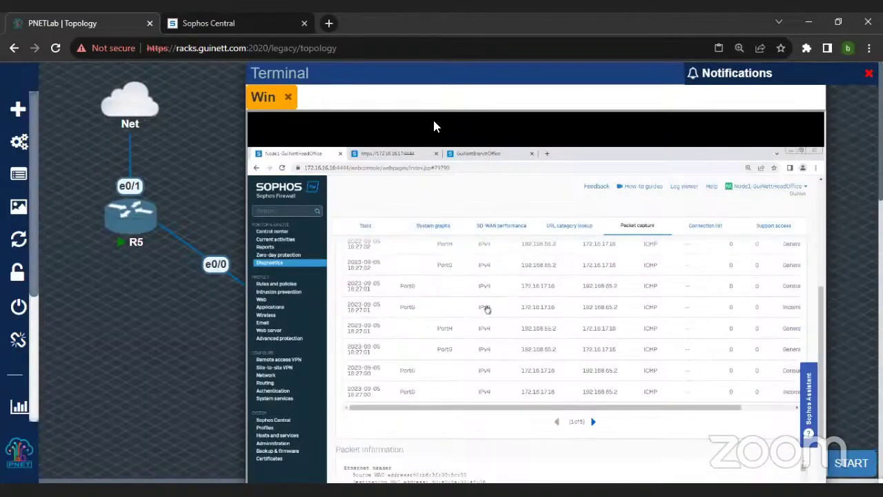
{"action": "left_click_drag", "start_coordinate": [391, 79], "coordinate": [402, 67]}
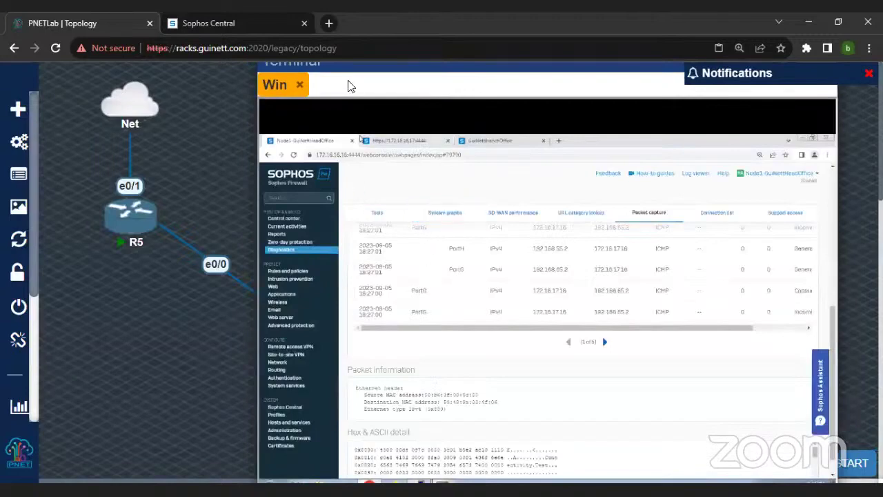
{"action": "left_click_drag", "start_coordinate": [346, 69], "coordinate": [372, 87]}
{"action": "key", "text": "ctrl+minus"}
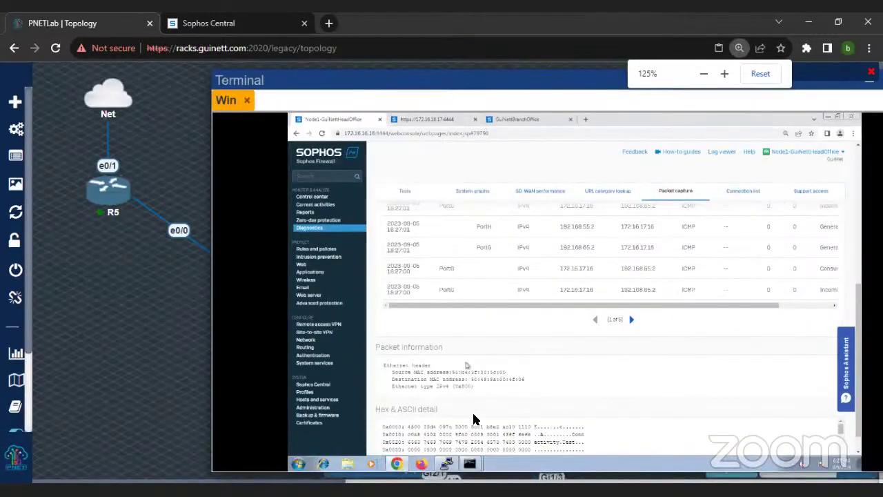
Step: Rerun tracert -d 172.16.17.16 and bring the Sophos packet capture page back to the front
{"action": "left_click", "coordinate": [470, 463]}
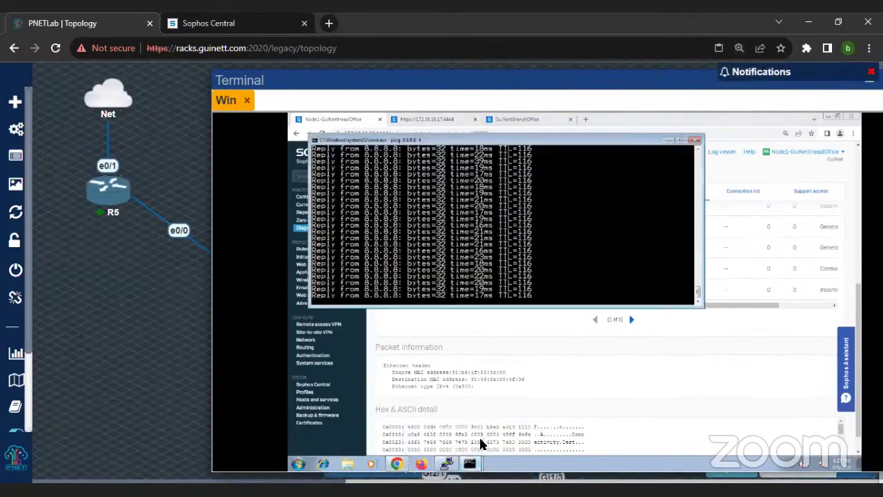
{"action": "mouse_move", "coordinate": [473, 461]}
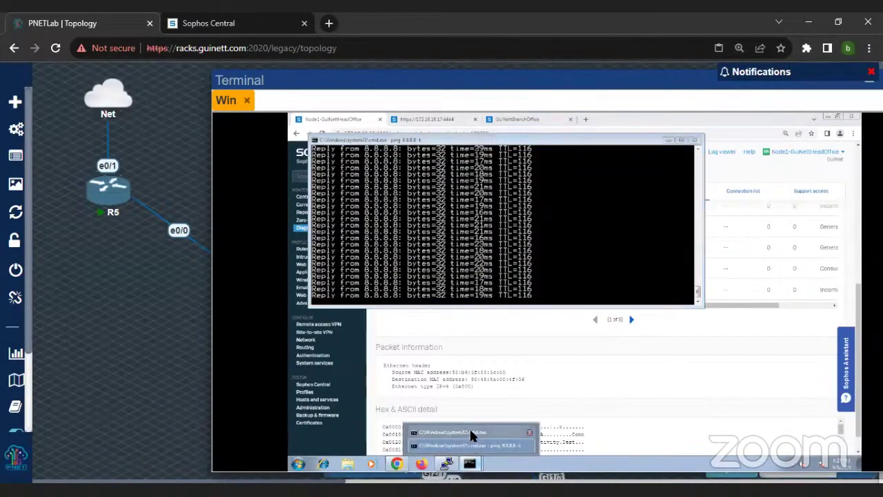
{"action": "left_click", "coordinate": [472, 433]}
{"action": "key", "text": "Up"}
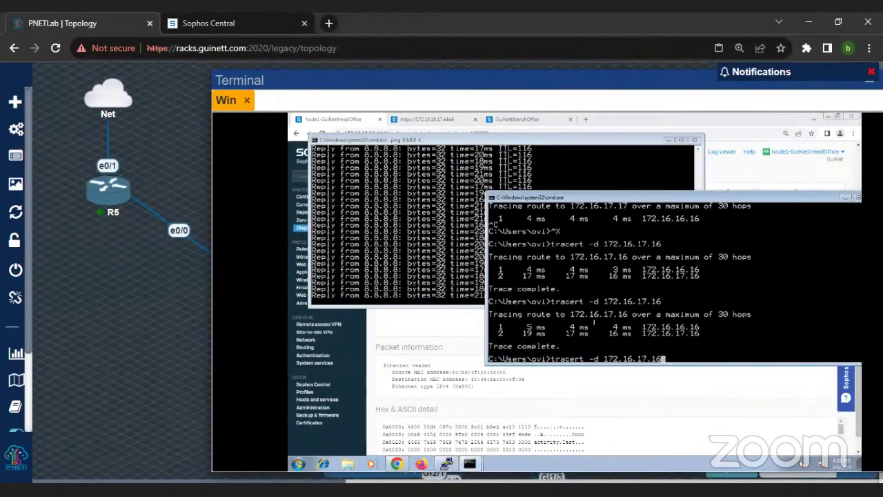
{"action": "key", "text": "Return"}
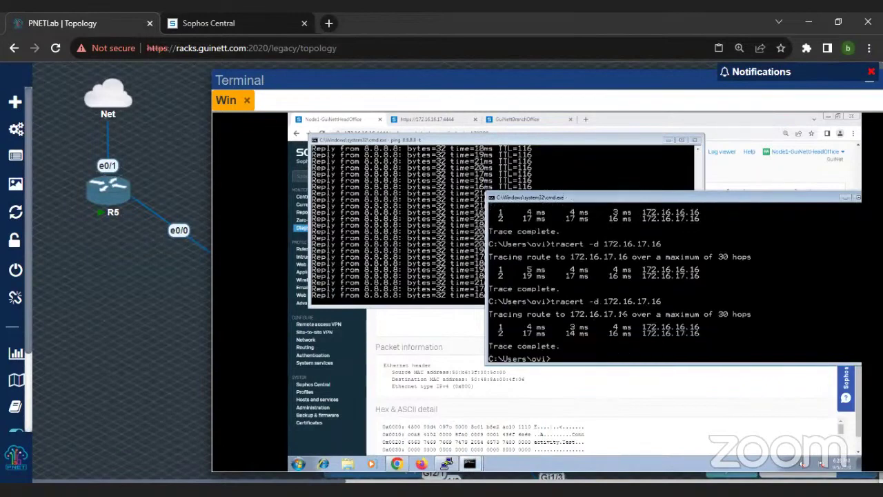
{"action": "left_click", "coordinate": [420, 325]}
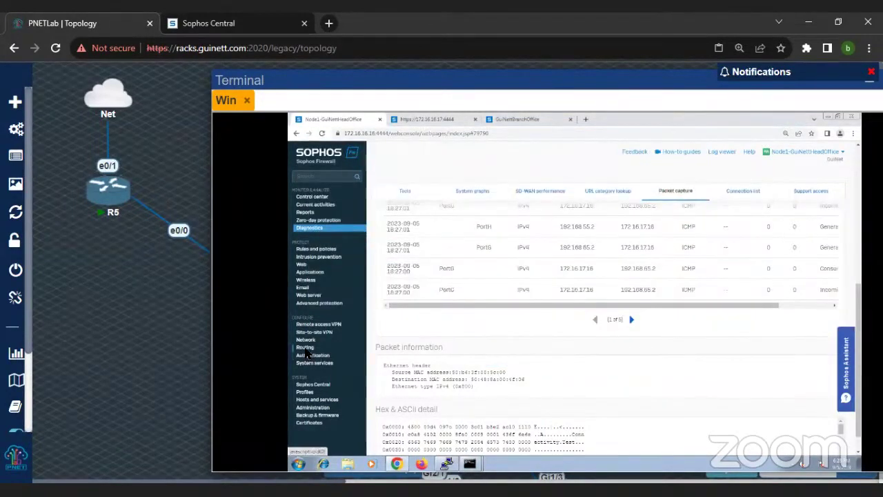
Step: Copy the MPLS_1 gateway address 192.168.65.1 from Routing > Gateways, then go to Diagnostics Tools
{"action": "left_click", "coordinate": [306, 348]}
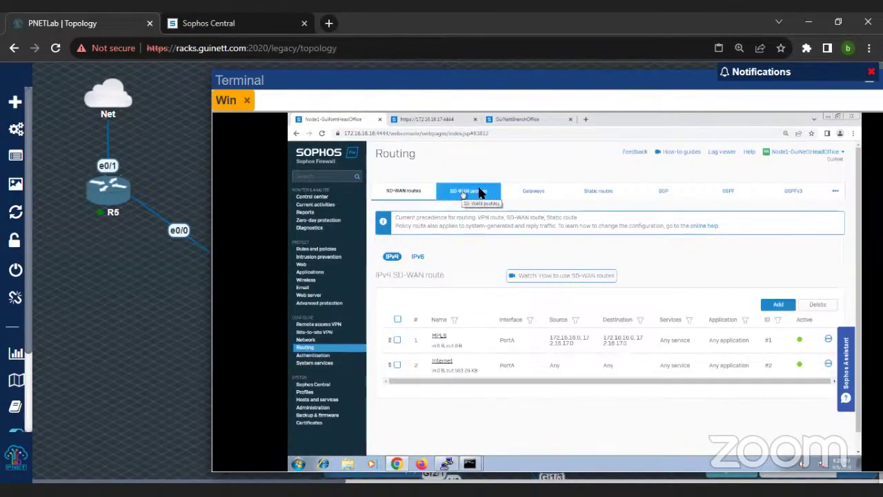
{"action": "left_click", "coordinate": [531, 192]}
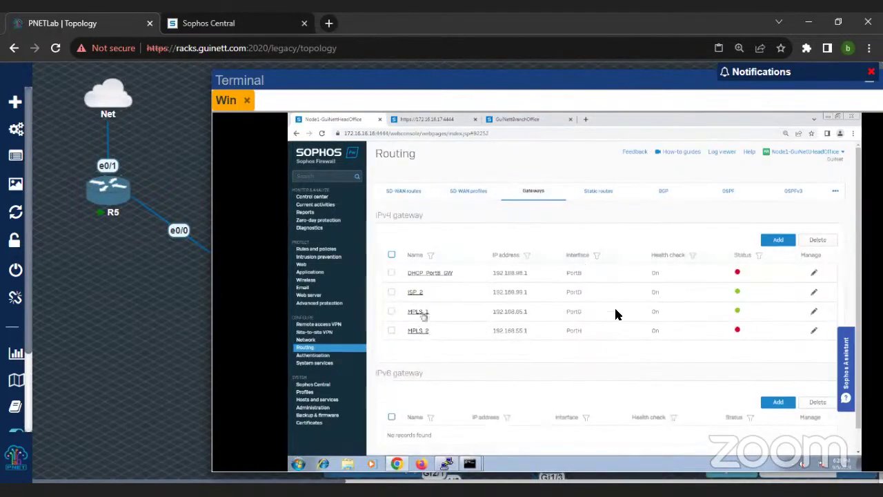
{"action": "double_click", "coordinate": [516, 314]}
{"action": "right_click", "coordinate": [535, 322]}
{"action": "left_click", "coordinate": [545, 328]}
{"action": "left_click", "coordinate": [328, 230]}
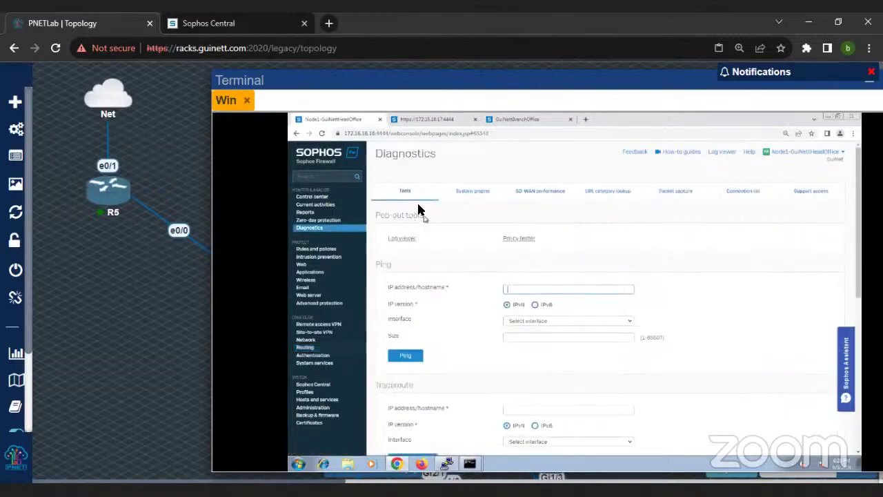
Step: Ping 192.168.65.1 out Port2 from the diagnostics Ping tool
{"action": "left_click", "coordinate": [517, 289]}
{"action": "key", "text": "ctrl+v"}
{"action": "left_click", "coordinate": [534, 322]}
{"action": "left_click", "coordinate": [529, 389]}
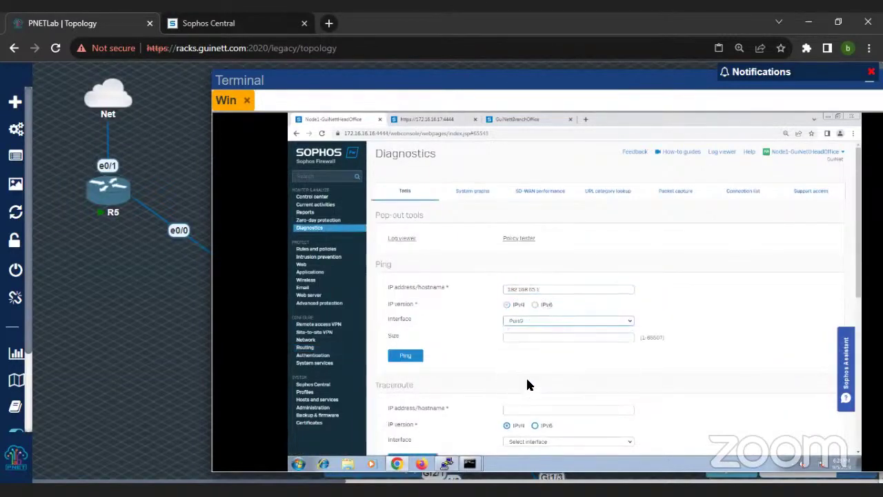
{"action": "left_click", "coordinate": [414, 356]}
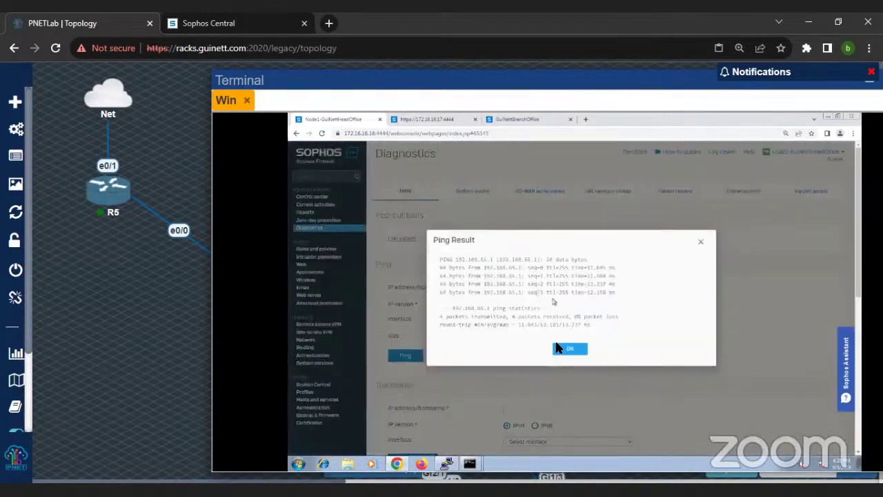
{"action": "left_click", "coordinate": [566, 348]}
Step: Ping 192.168.65.2 and review the reply output
{"action": "left_click", "coordinate": [545, 294]}
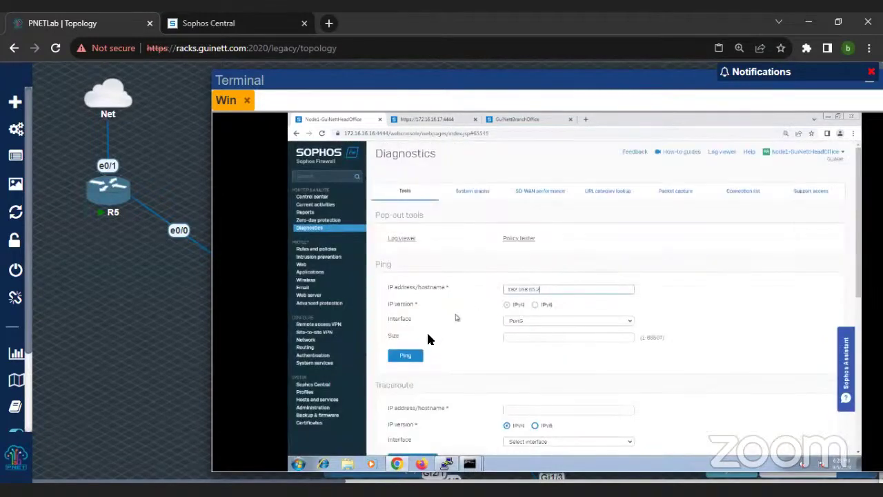
{"action": "left_click", "coordinate": [407, 356]}
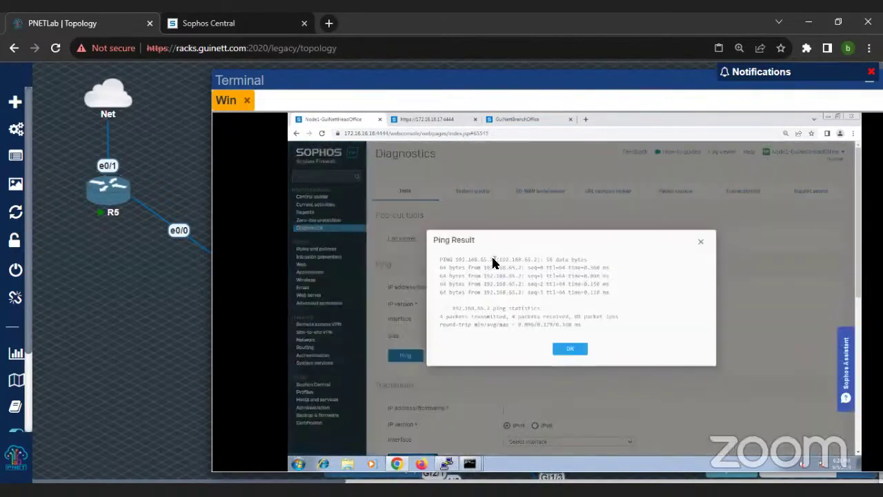
{"action": "left_click_drag", "start_coordinate": [494, 259], "coordinate": [584, 310]}
{"action": "left_click", "coordinate": [570, 349]}
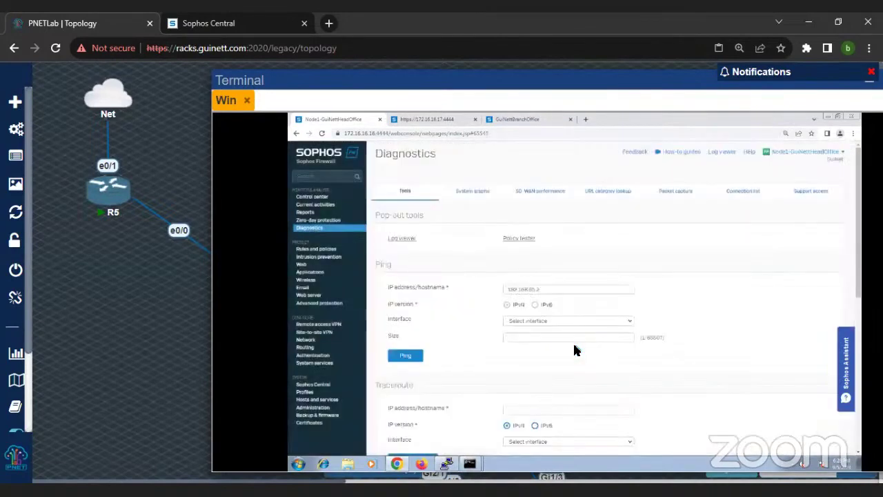
Step: Ping 192.168.55.2 out PortH, getting 4 of 4 replies with 0% loss
{"action": "left_click", "coordinate": [546, 290]}
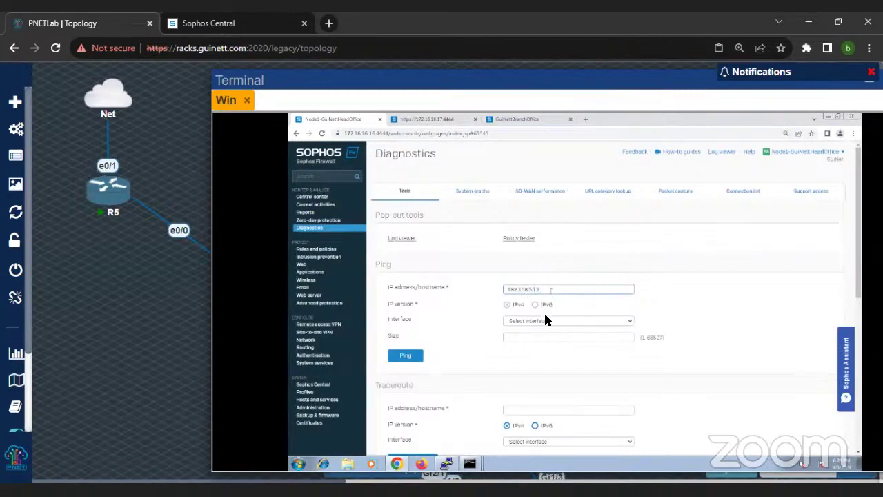
{"action": "left_click", "coordinate": [542, 322]}
{"action": "left_click", "coordinate": [529, 388]}
{"action": "left_click", "coordinate": [417, 355]}
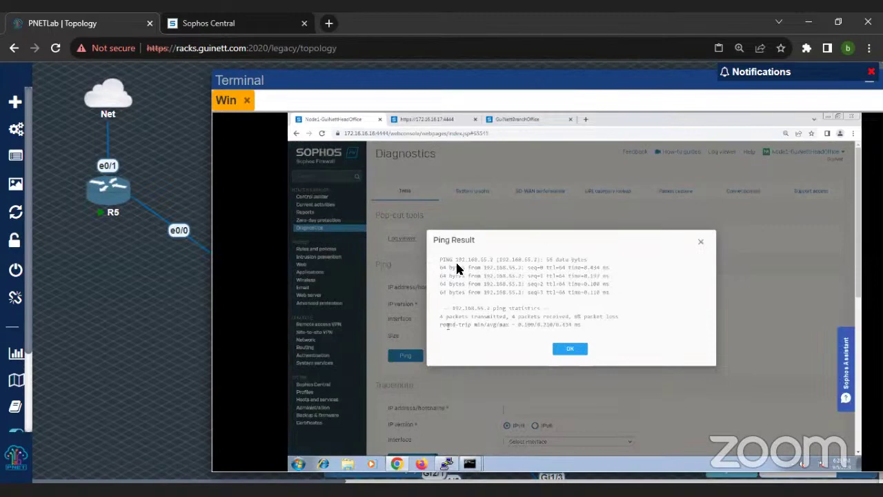
{"action": "left_click_drag", "start_coordinate": [441, 259], "coordinate": [563, 317]}
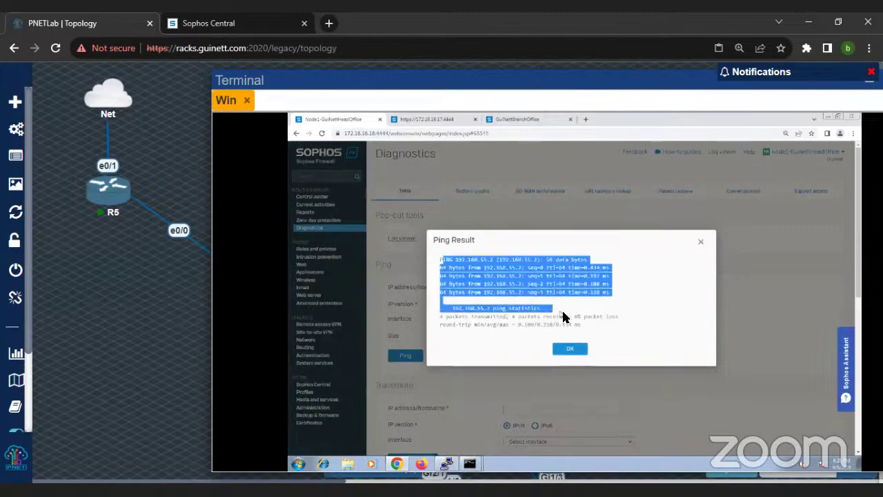
{"action": "left_click", "coordinate": [575, 350]}
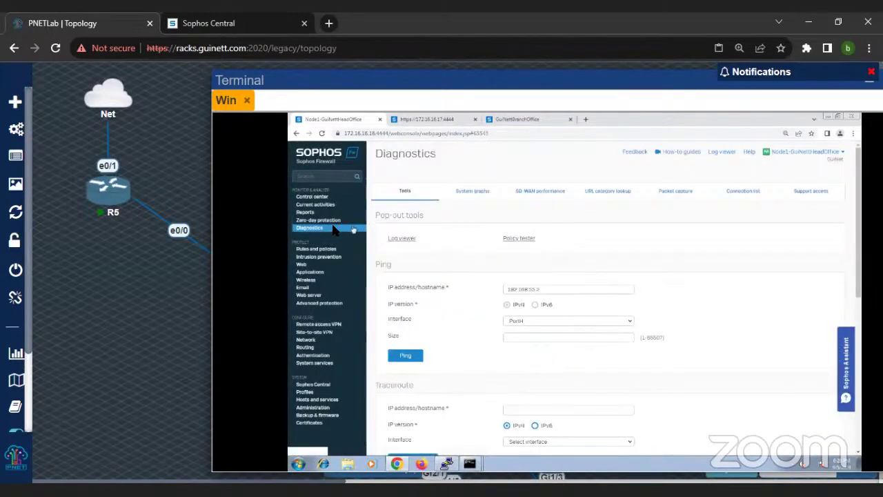
{"action": "left_click", "coordinate": [676, 196]}
Step: Rerun tracert -d 172.16.17.16 and view the new 18:29 ICMP packets on PortG and PortH
{"action": "left_click", "coordinate": [398, 247]}
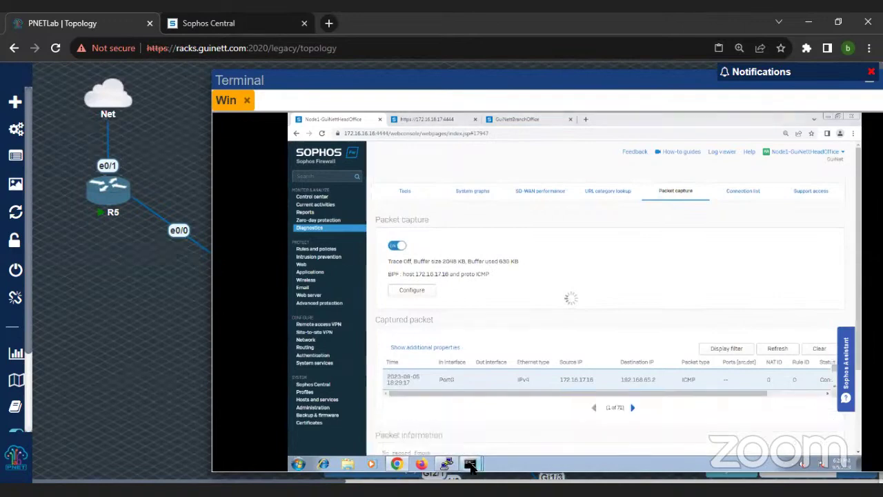
{"action": "mouse_move", "coordinate": [470, 464]}
{"action": "left_click", "coordinate": [463, 434]}
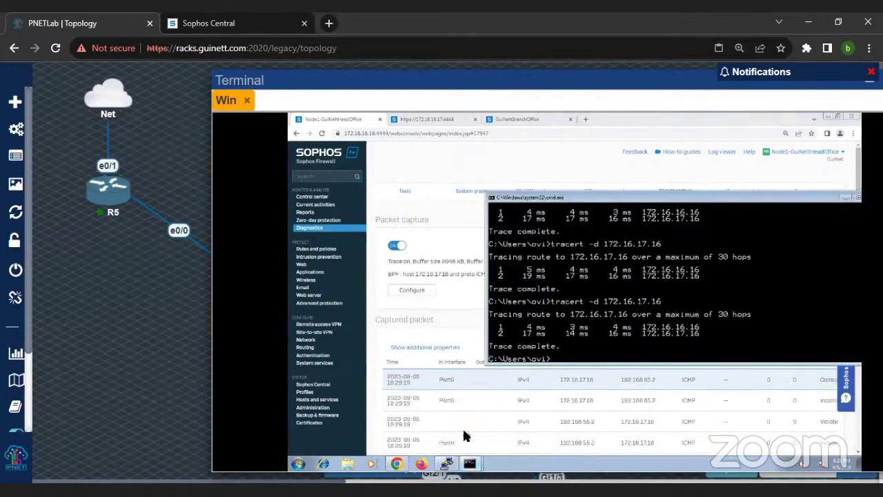
{"action": "key", "text": "Up"}
{"action": "key", "text": "Return"}
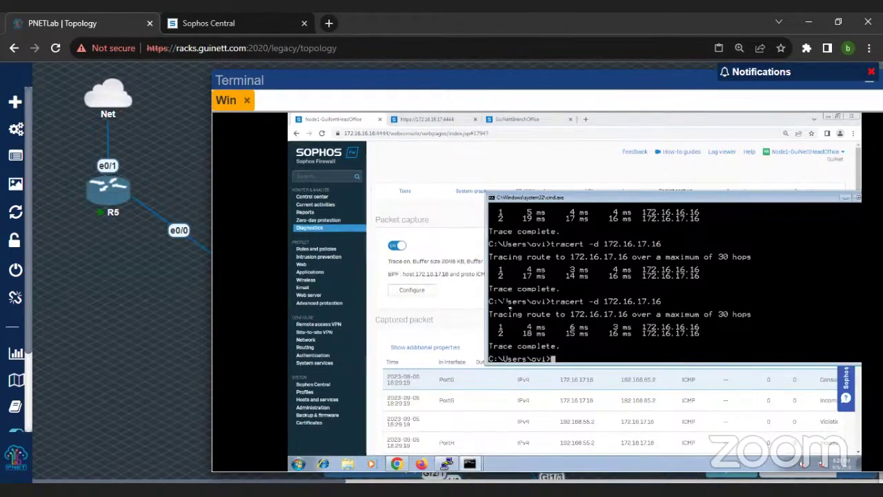
{"action": "left_click_drag", "start_coordinate": [681, 199], "coordinate": [482, 183]}
{"action": "left_click", "coordinate": [773, 280]}
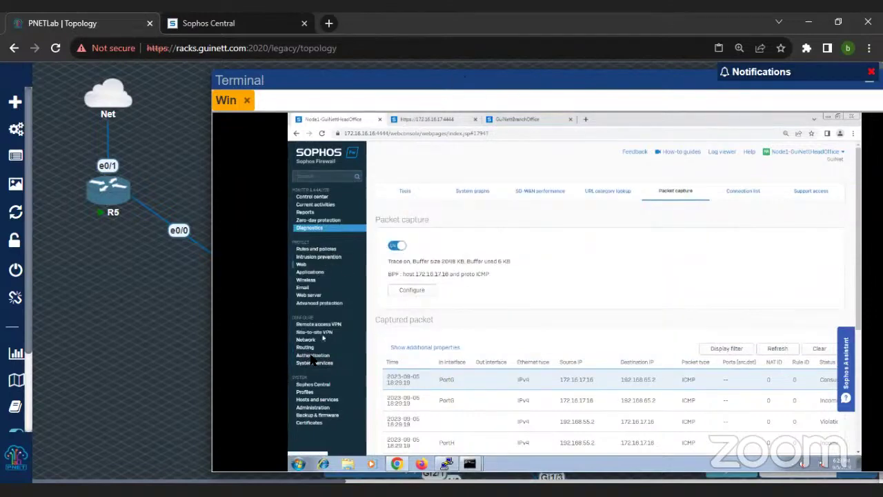
Step: Open the Routing RIP tab showing default metric 1, distance 120 and timers 30/180/120
{"action": "left_click", "coordinate": [306, 347]}
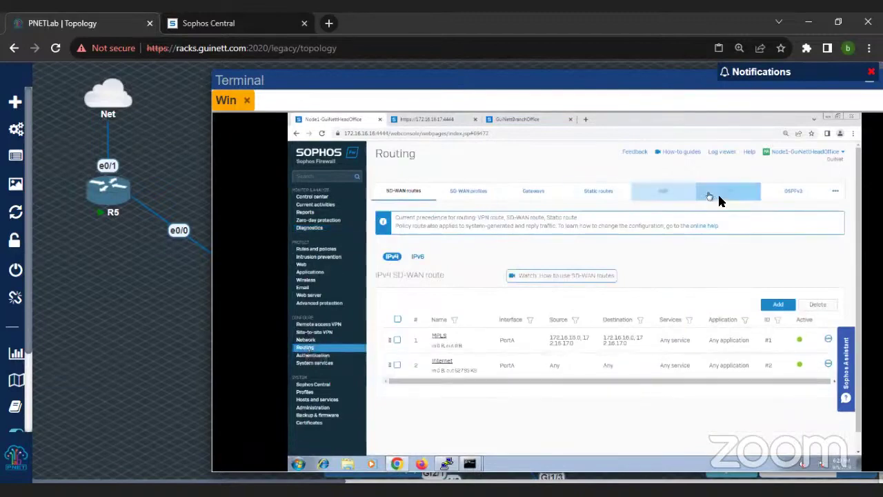
{"action": "left_click_drag", "start_coordinate": [692, 82], "coordinate": [603, 81]}
{"action": "left_click", "coordinate": [765, 193]}
{"action": "left_click", "coordinate": [764, 196]}
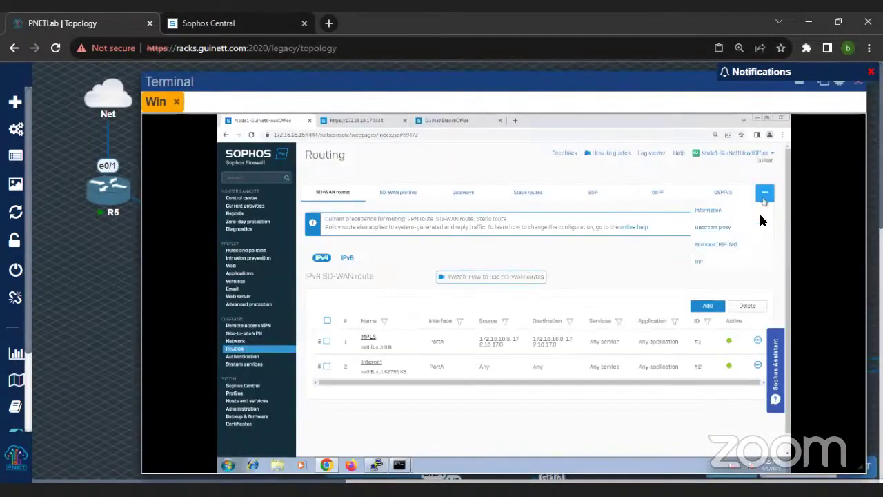
{"action": "left_click", "coordinate": [749, 264]}
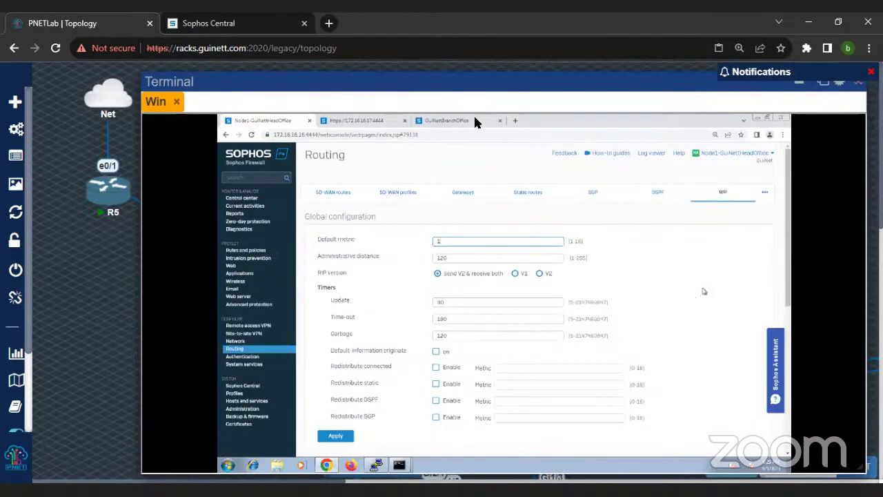
{"action": "key", "text": "ctrl+minus"}
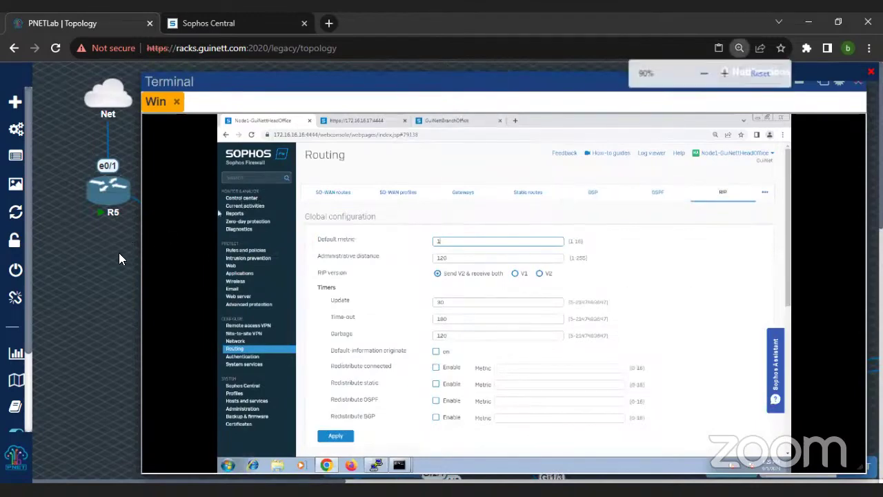
{"action": "key", "text": "ctrl+minus"}
{"action": "key", "text": "ctrl+minus"}
Step: Minimize the terminal, zoom the topology out to 67% and scroll down to the Win and Winserver nodes
{"action": "left_click", "coordinate": [573, 76]}
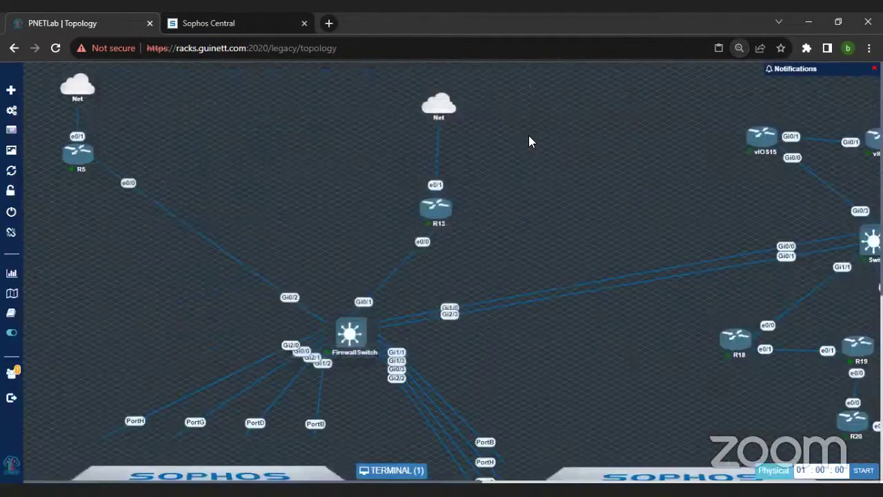
{"action": "key", "text": "ctrl+minus"}
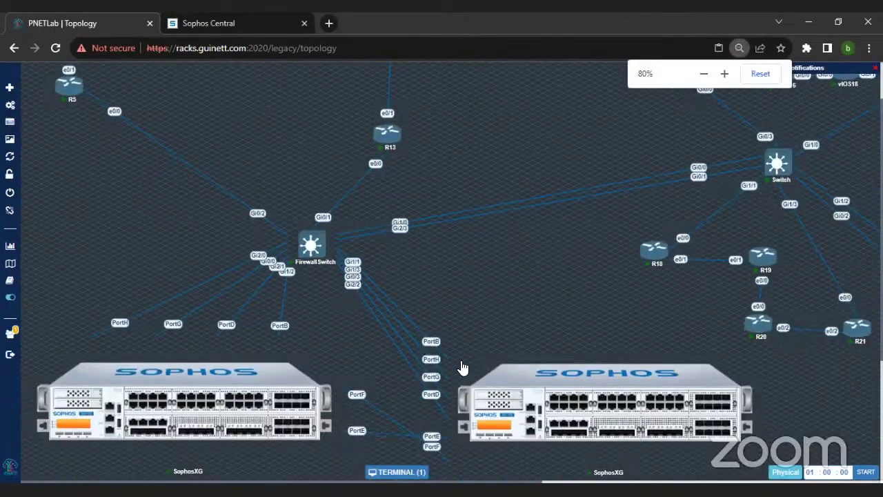
{"action": "key", "text": "ctrl+minus"}
{"action": "key", "text": "ctrl+minus"}
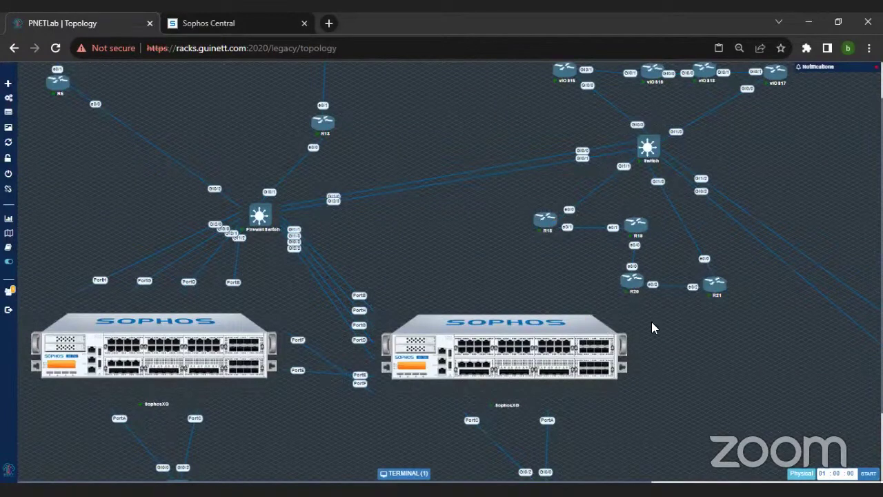
{"action": "mouse_move", "coordinate": [437, 302]}
{"action": "scroll", "coordinate": [442, 282], "scroll_direction": "down", "scroll_amount": 1}
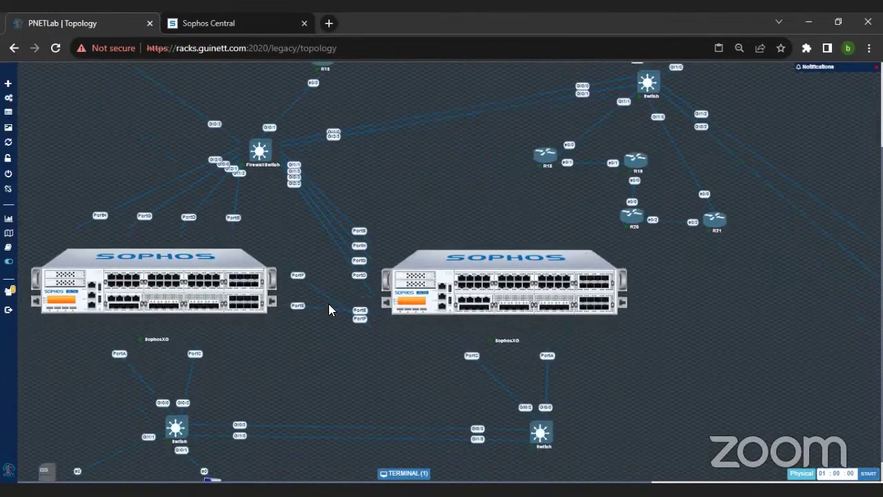
{"action": "scroll", "coordinate": [340, 359], "scroll_direction": "down", "scroll_amount": 1}
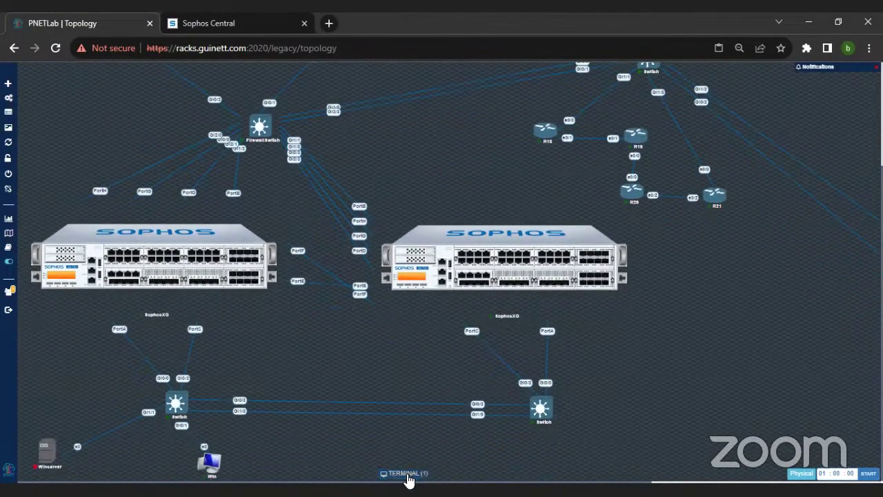
{"action": "left_click", "coordinate": [405, 473]}
Step: Zoom the lab page to 125% and hide the command prompt to reveal the RIP settings
{"action": "key", "text": "ctrl+plus"}
{"action": "key", "text": "ctrl+plus"}
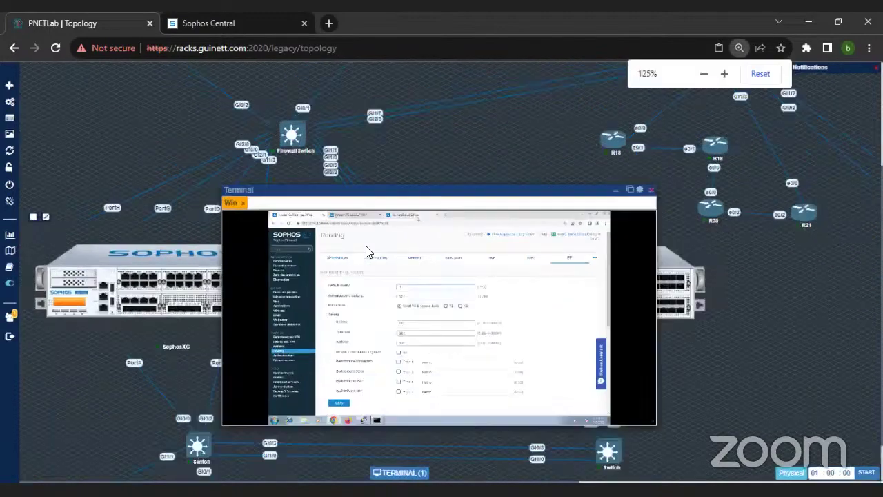
{"action": "left_click_drag", "start_coordinate": [350, 270], "coordinate": [375, 81]}
{"action": "left_click", "coordinate": [514, 461]}
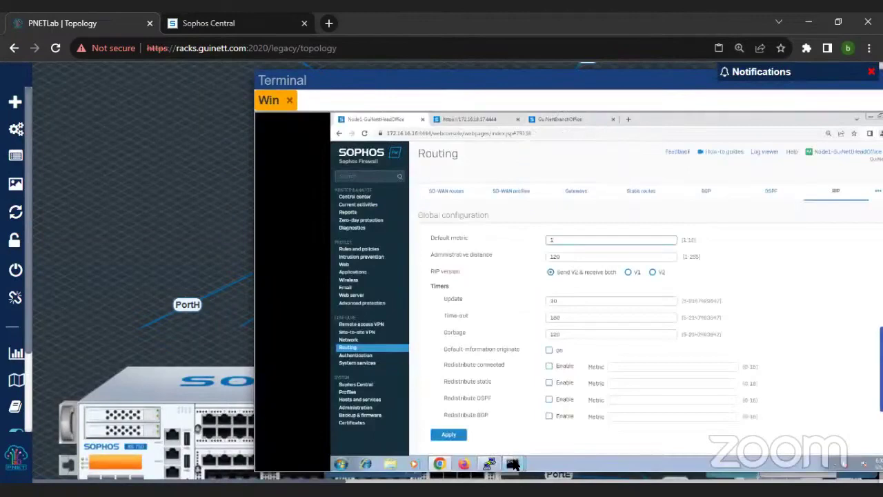
{"action": "left_click", "coordinate": [515, 433]}
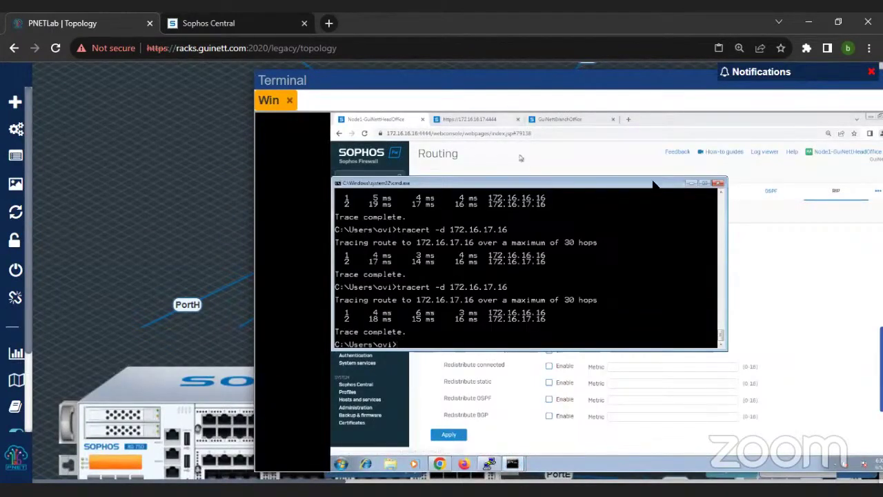
{"action": "left_click", "coordinate": [691, 183]}
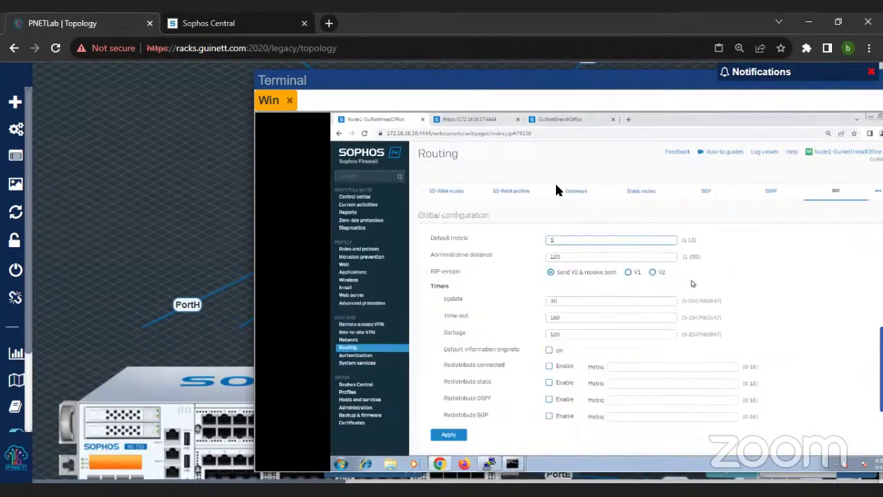
{"action": "left_click_drag", "start_coordinate": [523, 80], "coordinate": [345, 69]}
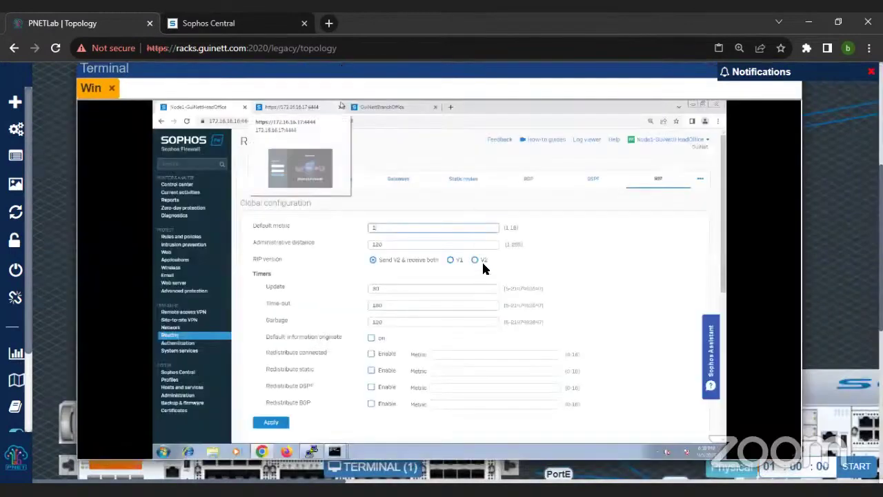
Step: Review the RIP networks 172.16.16.0, 192.168.65.0 and 192.168.55.0 /24 and their settings
{"action": "scroll", "coordinate": [487, 280], "scroll_direction": "down", "scroll_amount": 2}
{"action": "scroll", "coordinate": [485, 280], "scroll_direction": "down", "scroll_amount": 4}
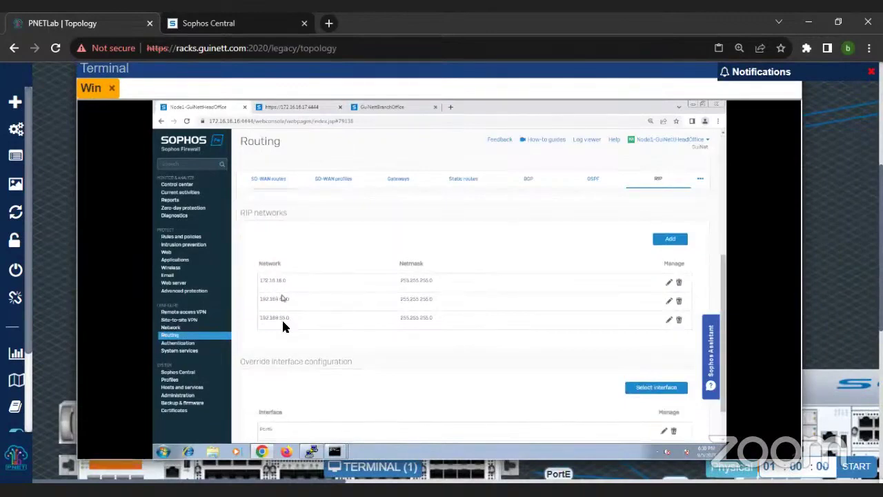
{"action": "scroll", "coordinate": [324, 361], "scroll_direction": "down", "scroll_amount": 2}
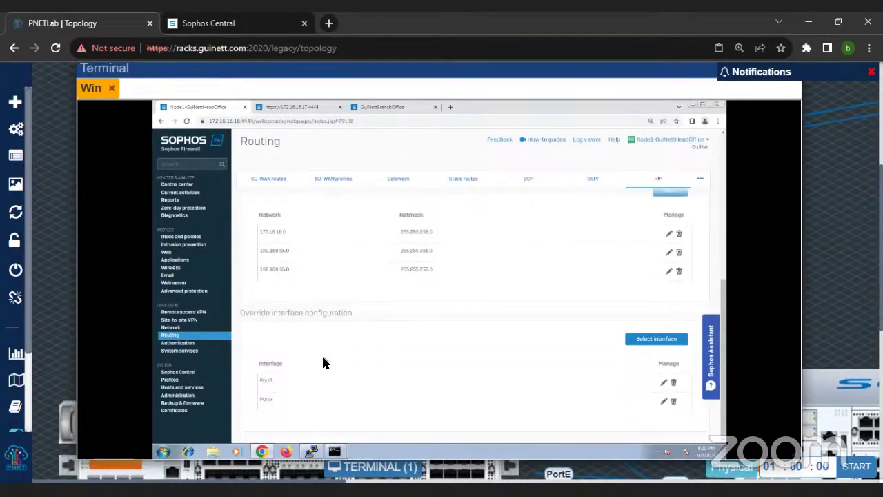
{"action": "scroll", "coordinate": [323, 359], "scroll_direction": "up", "scroll_amount": 6}
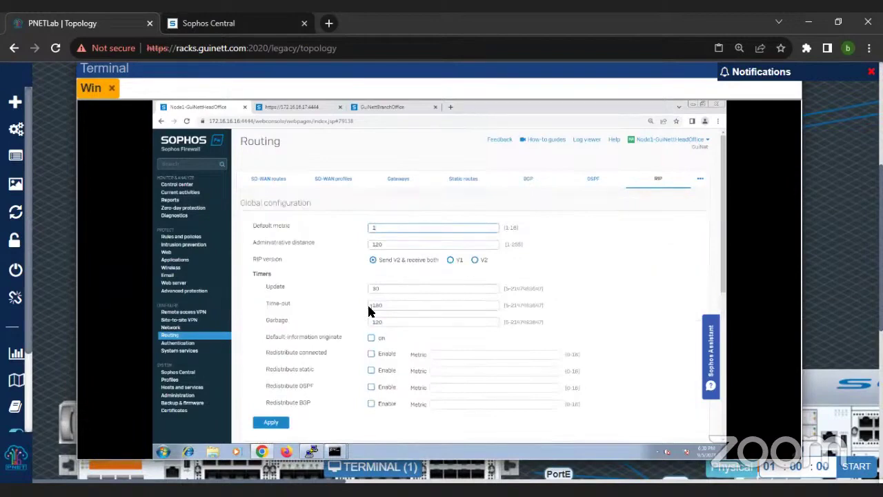
{"action": "scroll", "coordinate": [369, 310], "scroll_direction": "down", "scroll_amount": 5}
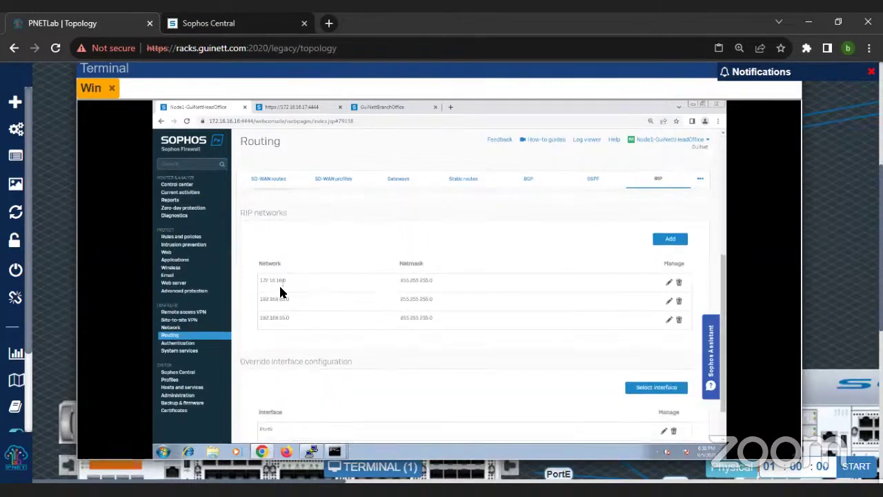
{"action": "key", "text": "ctrl+plus"}
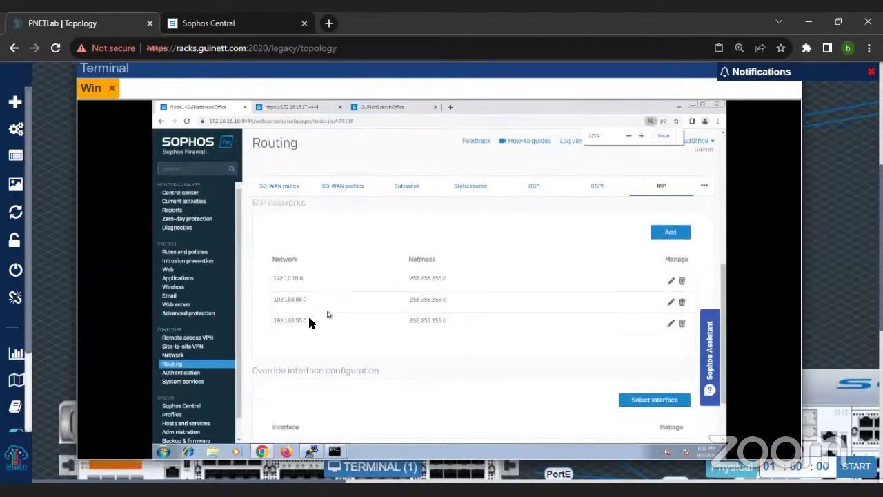
{"action": "scroll", "coordinate": [309, 318], "scroll_direction": "down", "scroll_amount": 1}
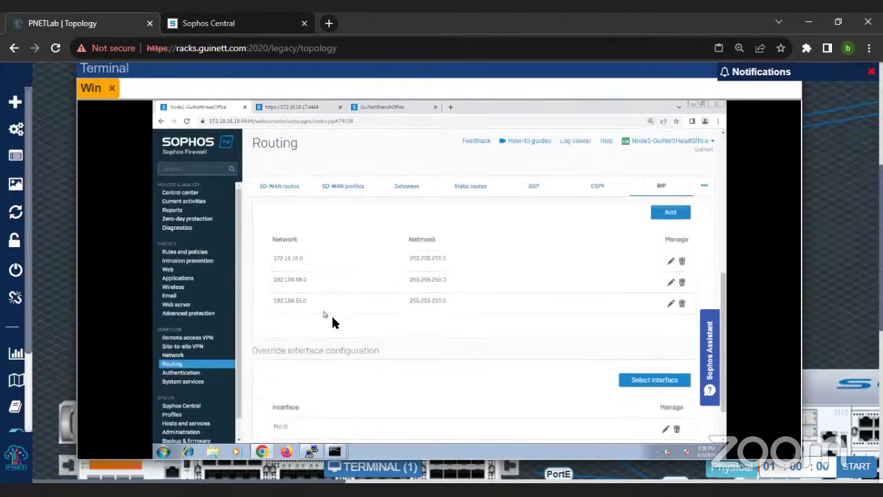
{"action": "scroll", "coordinate": [333, 323], "scroll_direction": "down", "scroll_amount": 3}
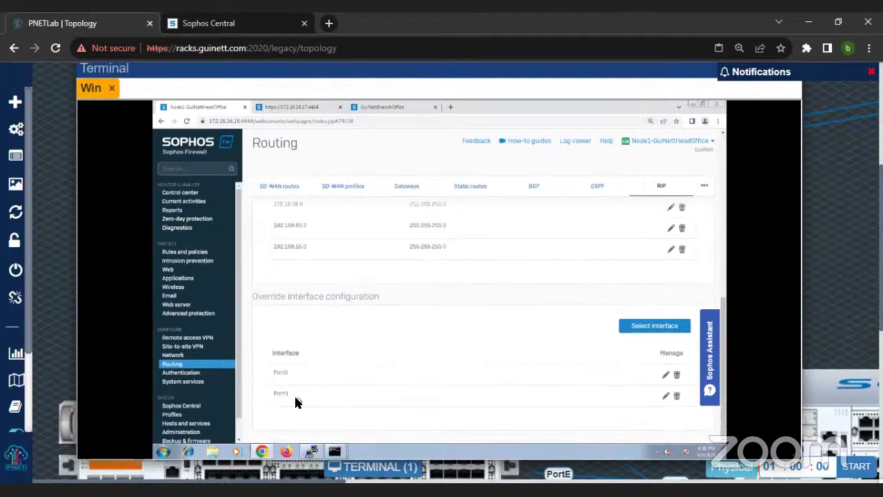
{"action": "scroll", "coordinate": [298, 403], "scroll_direction": "up", "scroll_amount": 10}
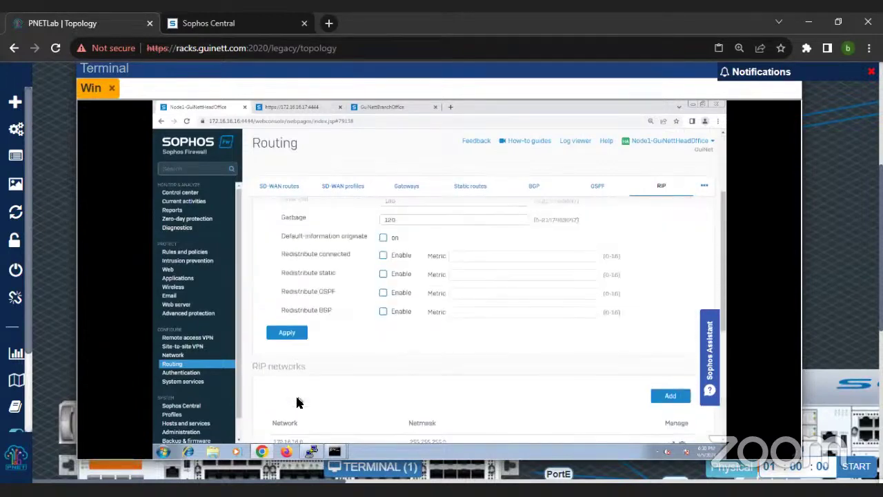
{"action": "scroll", "coordinate": [298, 402], "scroll_direction": "up", "scroll_amount": 5}
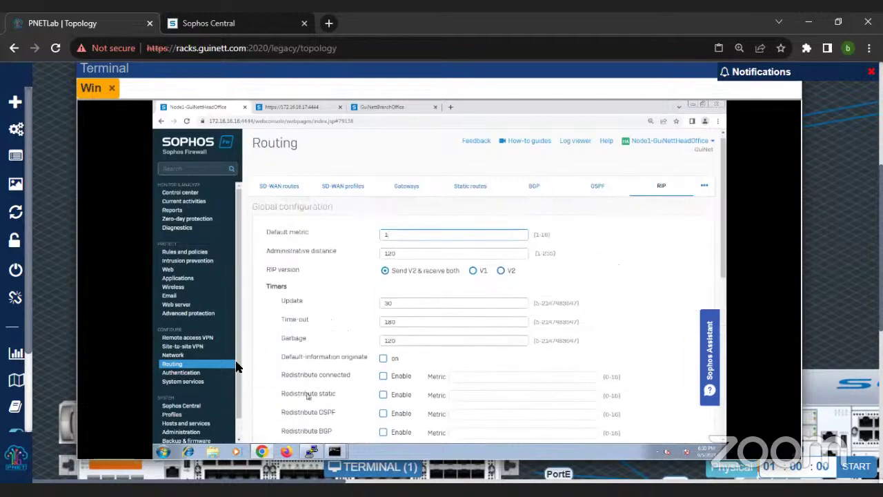
{"action": "scroll", "coordinate": [203, 379], "scroll_direction": "down", "scroll_amount": 1}
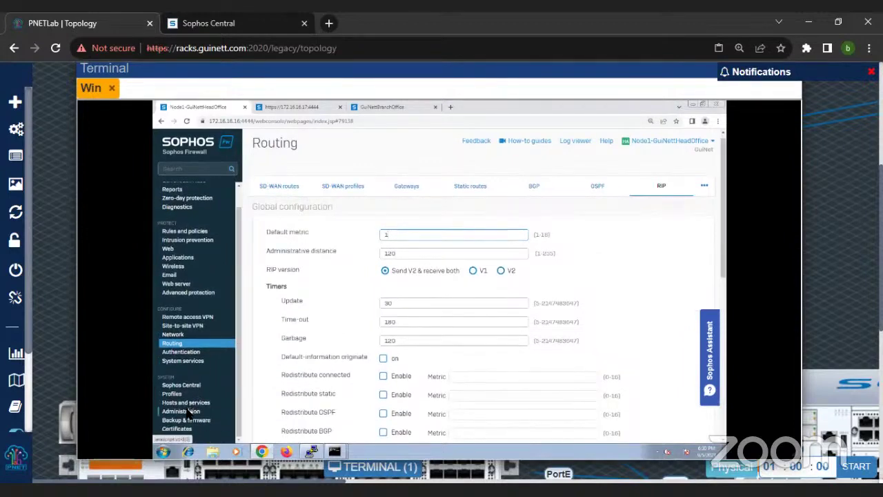
{"action": "left_click", "coordinate": [183, 411]}
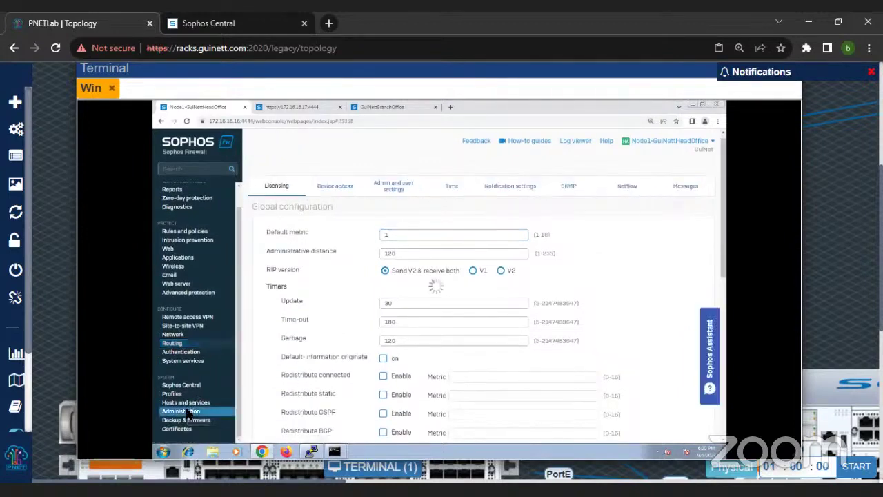
Step: Show the Device access local service ACL table and zoom the page out to 110%
{"action": "left_click", "coordinate": [339, 189]}
{"action": "key", "text": "ctrl+minus"}
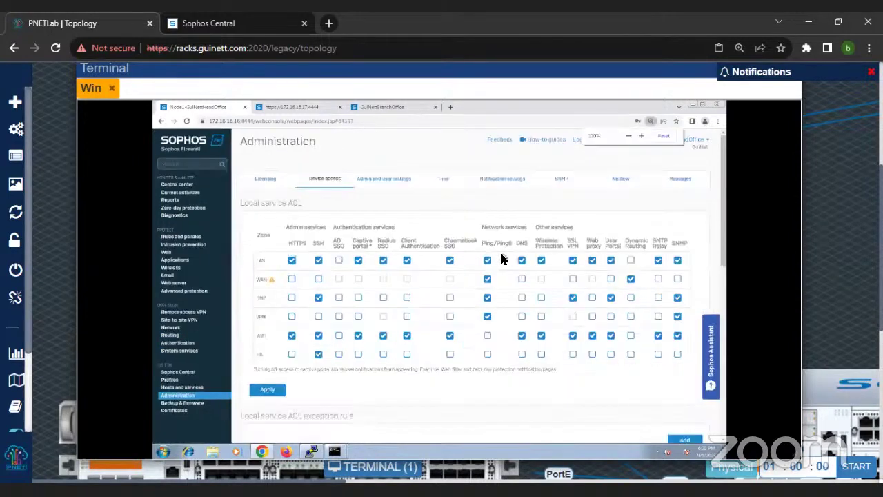
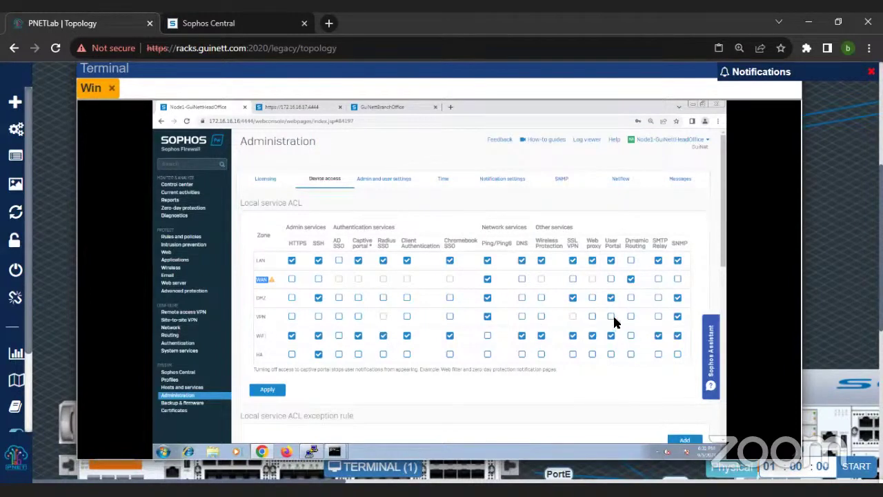
Step: Open the Routing page listing the MPLS and Internet SD-WAN routes on PortA
{"action": "left_click", "coordinate": [178, 335]}
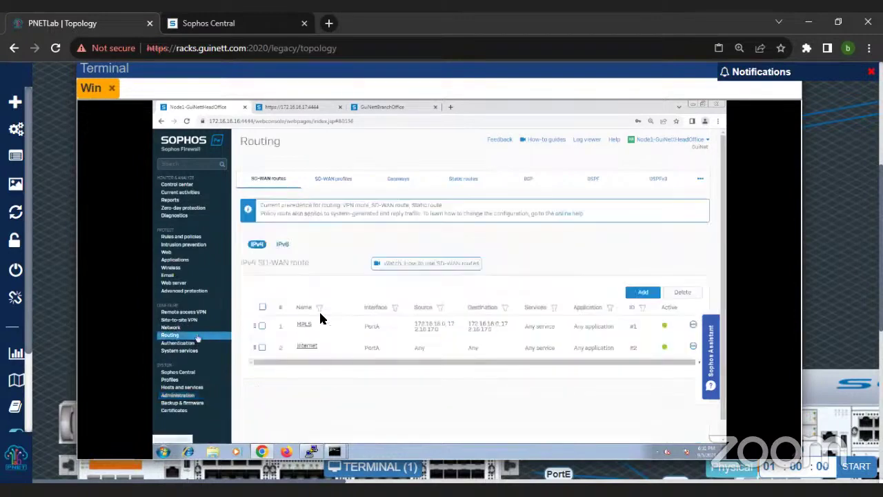
Step: Show the RIP routing tab and zoom out to review its global settings, networks and overrides
{"action": "left_click", "coordinate": [700, 179]}
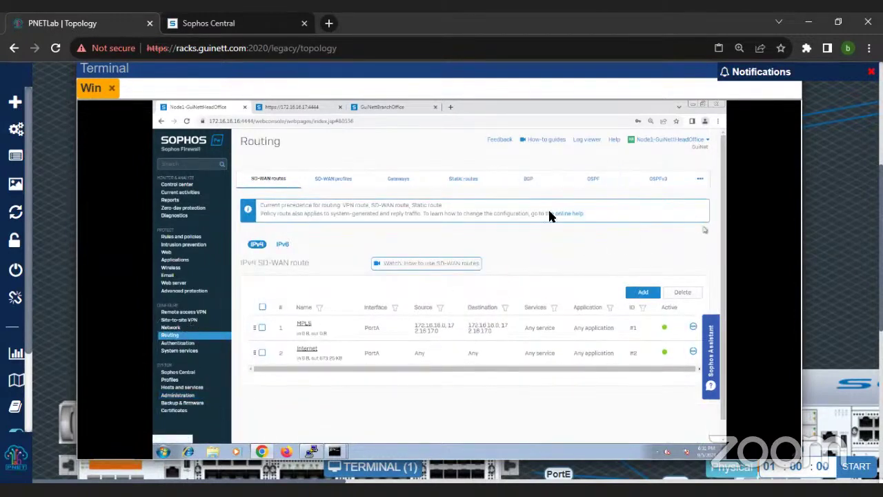
{"action": "left_click", "coordinate": [700, 180]}
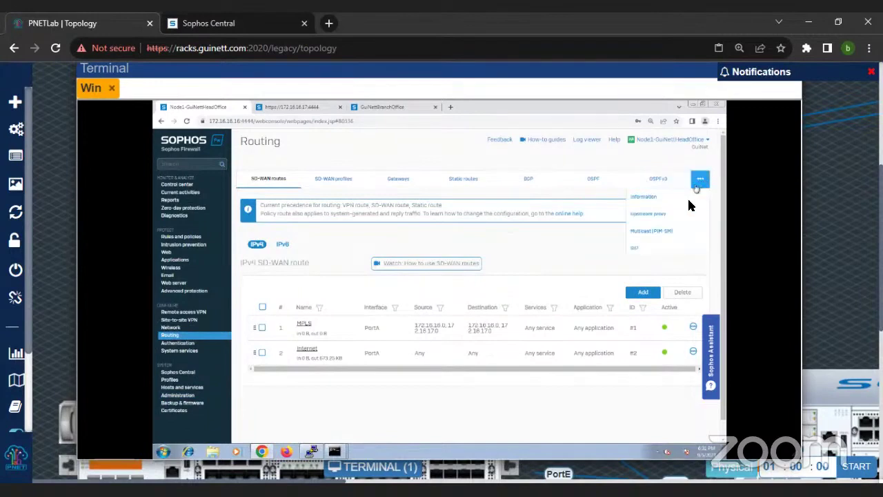
{"action": "left_click", "coordinate": [642, 249]}
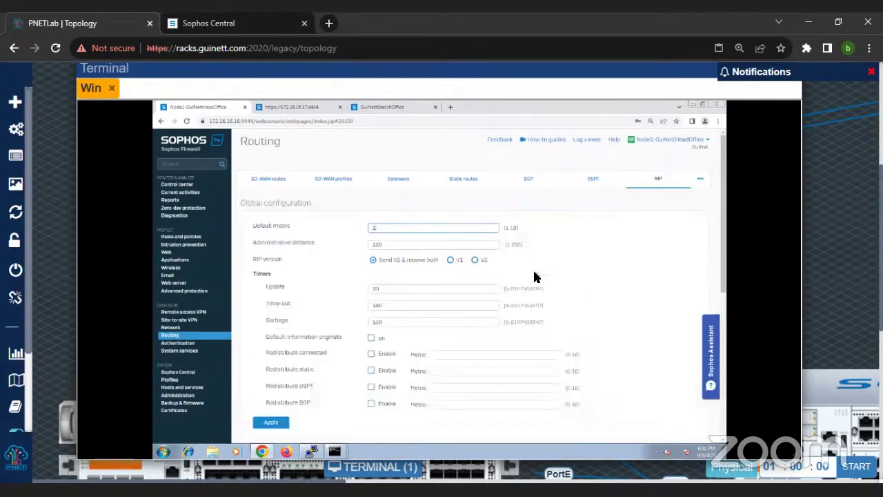
{"action": "key", "text": "ctrl+minus"}
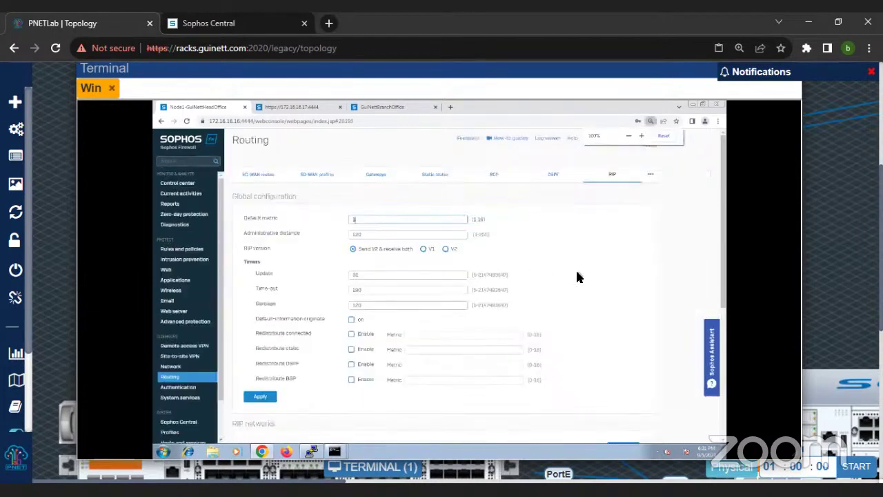
{"action": "scroll", "coordinate": [580, 279], "scroll_direction": "down", "scroll_amount": 5}
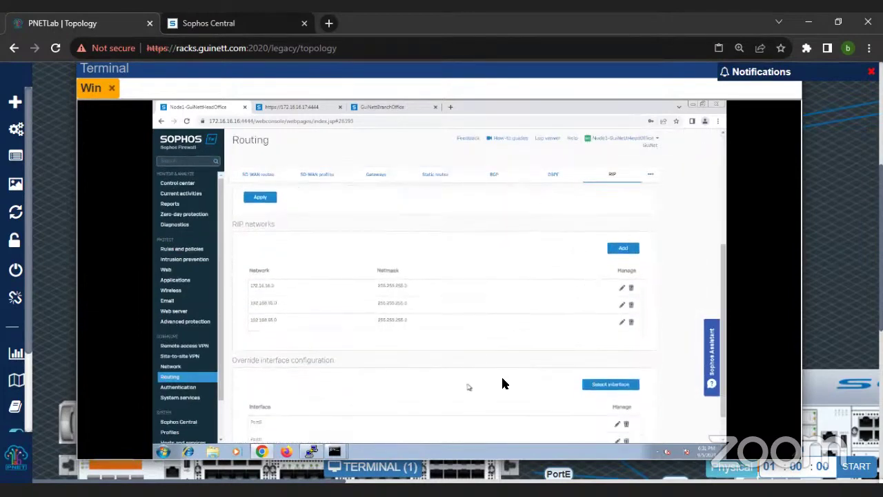
{"action": "scroll", "coordinate": [286, 408], "scroll_direction": "down", "scroll_amount": 1}
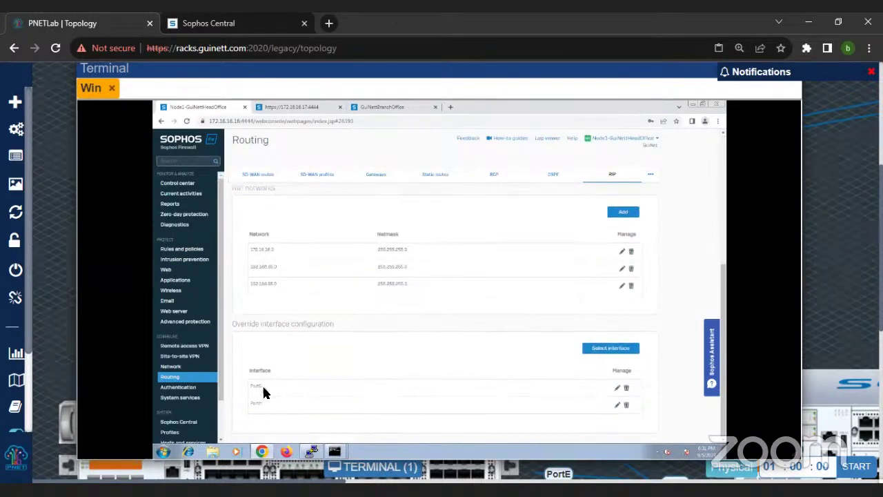
Step: Switch to the routing Information tab and zoom the page back in
{"action": "left_click", "coordinate": [651, 176]}
{"action": "left_click", "coordinate": [599, 211]}
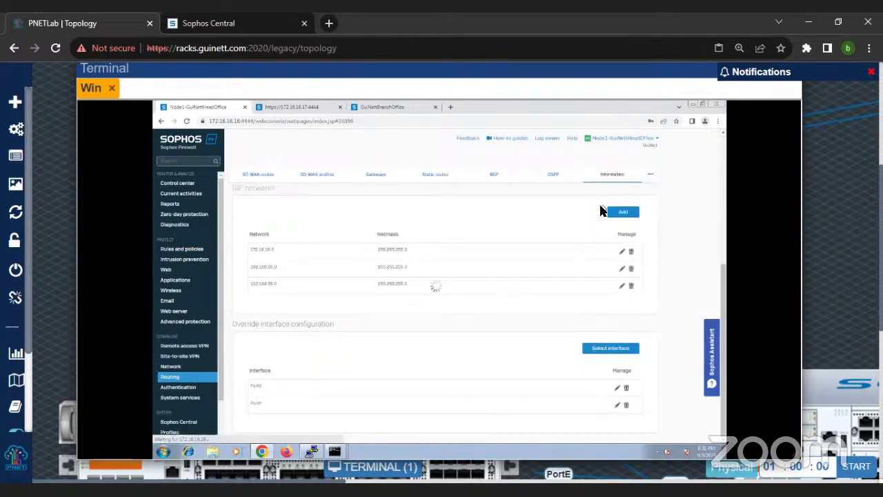
{"action": "key", "text": "ctrl+plus"}
{"action": "key", "text": "ctrl+plus"}
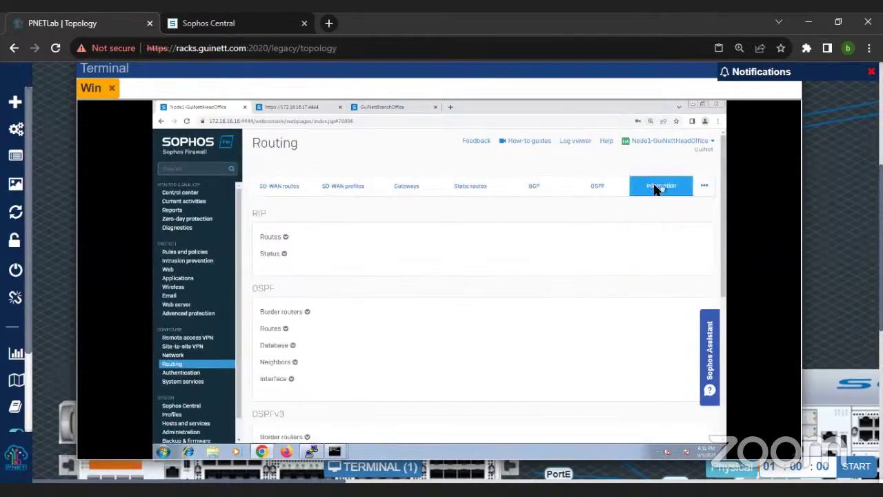
Step: Expand the RIP Routes table on the Information page
{"action": "mouse_move", "coordinate": [701, 185]}
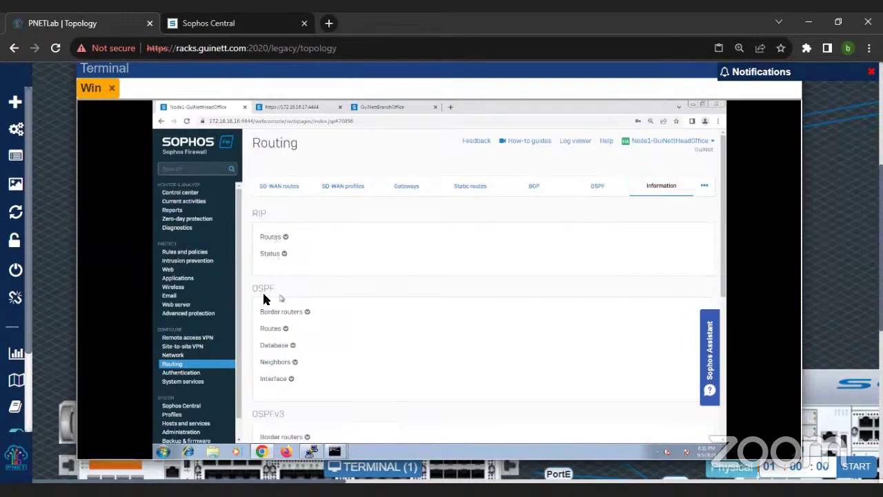
{"action": "scroll", "coordinate": [265, 292], "scroll_direction": "down", "scroll_amount": 2}
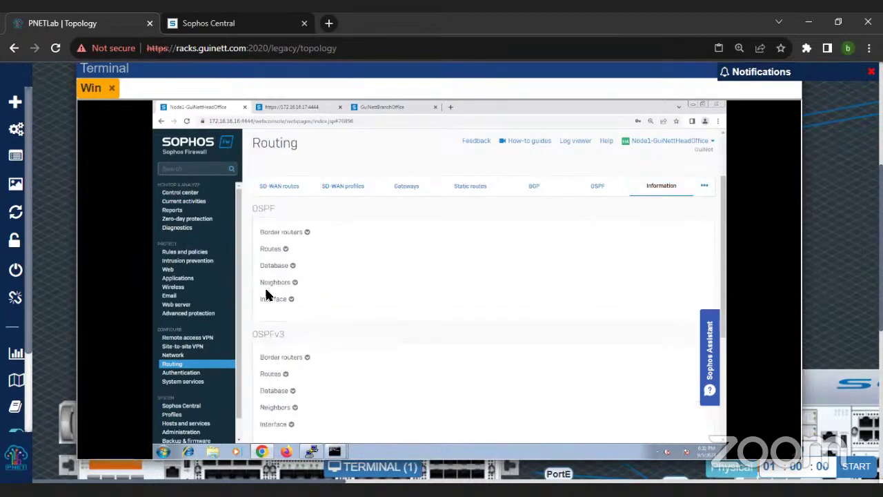
{"action": "scroll", "coordinate": [285, 343], "scroll_direction": "down", "scroll_amount": 5}
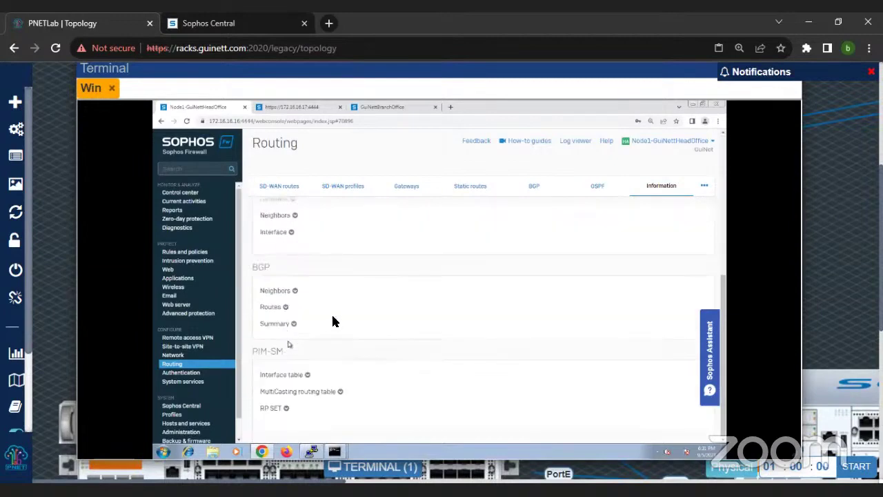
{"action": "scroll", "coordinate": [328, 318], "scroll_direction": "up", "scroll_amount": 5}
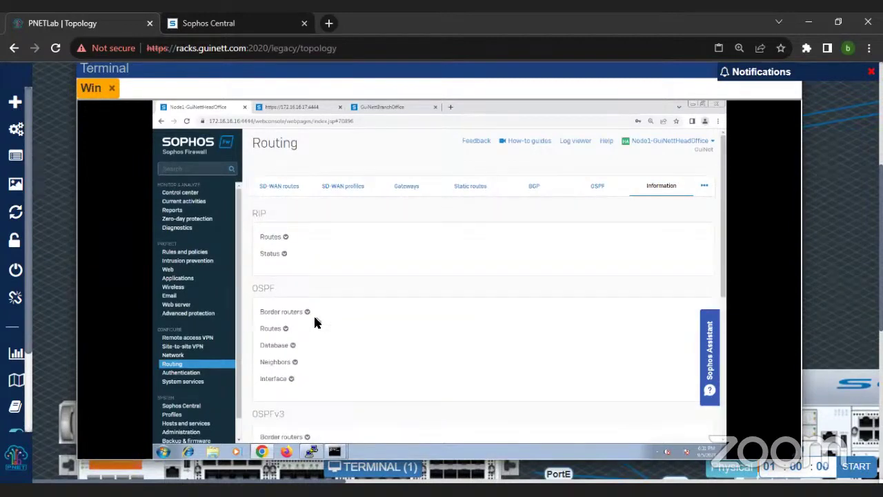
{"action": "left_click", "coordinate": [286, 239]}
{"action": "scroll", "coordinate": [399, 271], "scroll_direction": "down", "scroll_amount": 1}
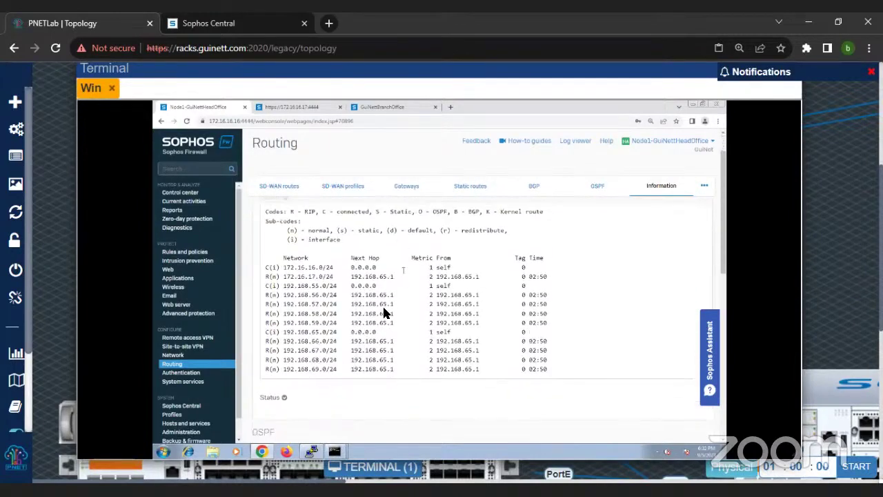
Step: Highlight the learned routes 192.168.55.0–59.0/24 and 192.168.65.0–69.0/24 via 192.168.65.1
{"action": "left_click_drag", "start_coordinate": [282, 276], "coordinate": [366, 369]}
{"action": "left_click", "coordinate": [290, 308]}
{"action": "left_click_drag", "start_coordinate": [283, 286], "coordinate": [562, 324]}
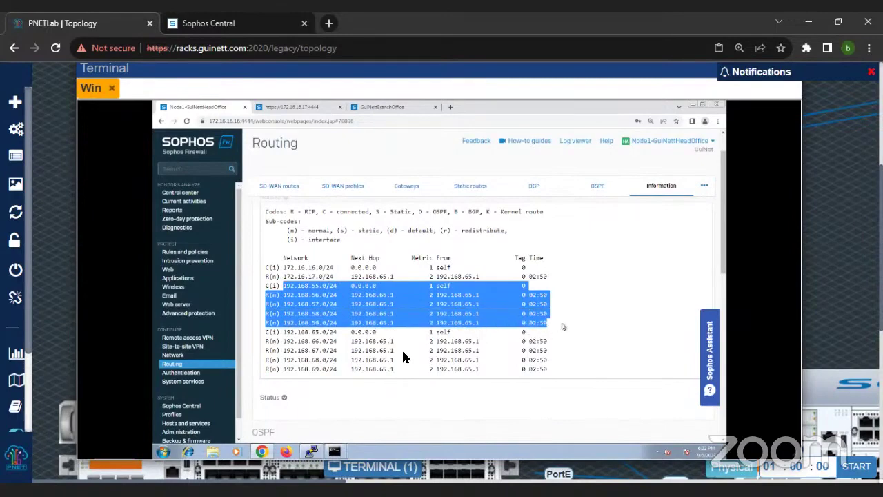
{"action": "left_click_drag", "start_coordinate": [267, 333], "coordinate": [552, 378]}
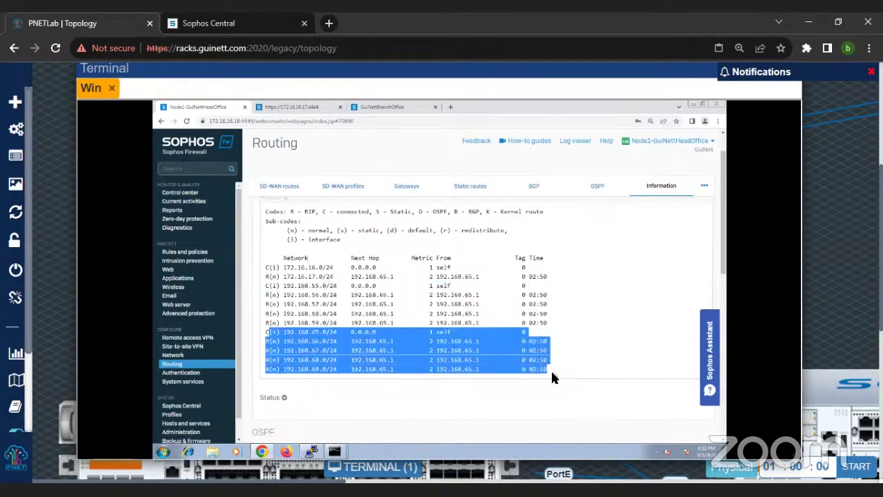
{"action": "left_click", "coordinate": [334, 452]}
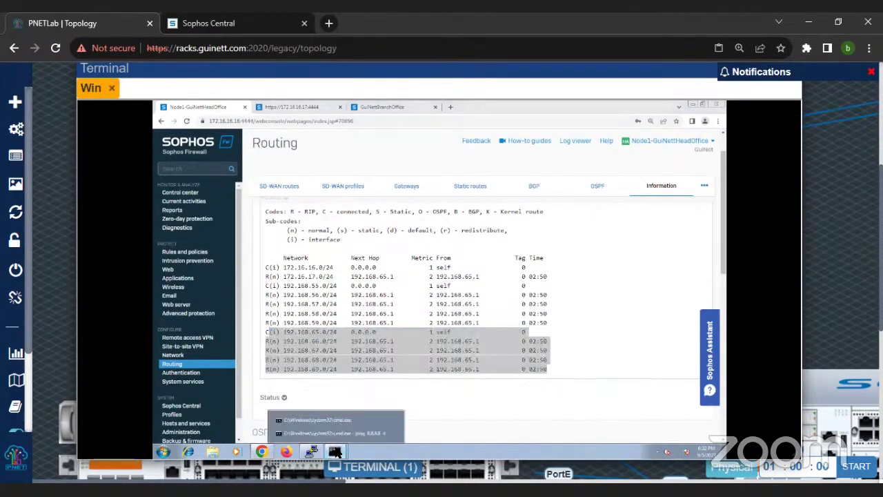
Step: Rerun tracert -d 172.16.17.16 in the tracert console
{"action": "left_click", "coordinate": [340, 418]}
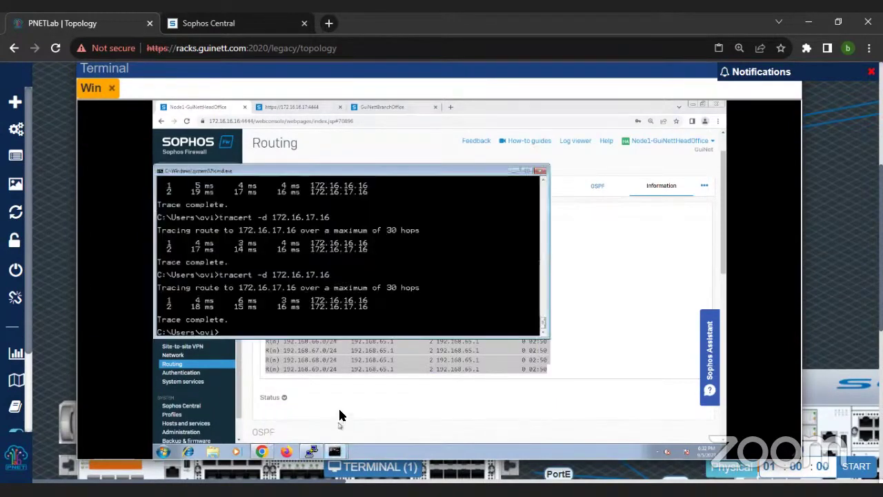
{"action": "key", "text": "Up"}
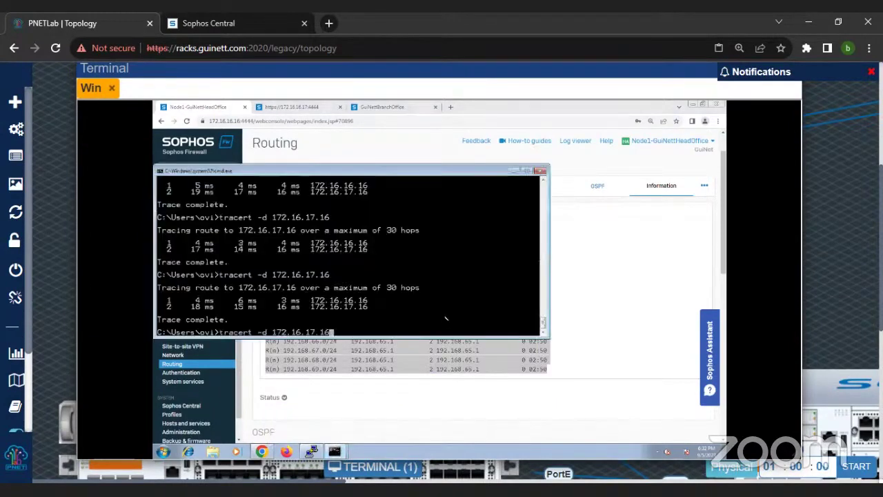
{"action": "key", "text": "Return"}
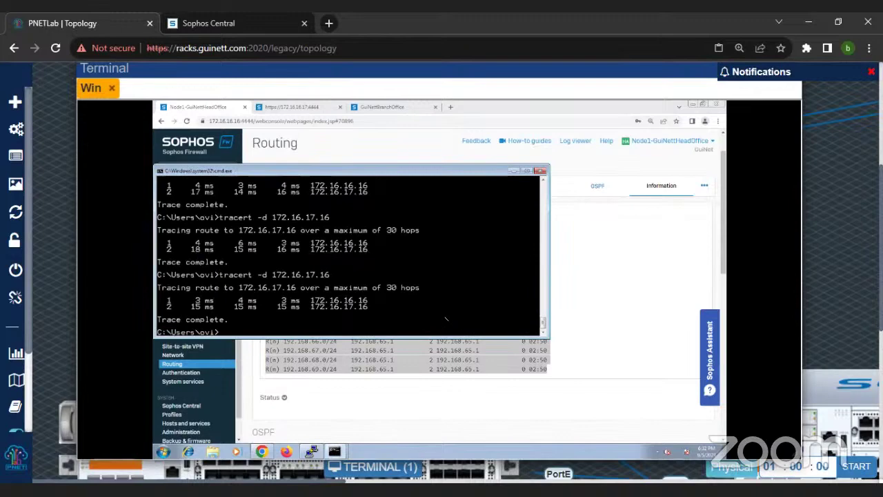
Step: Stop the 8.8.8.8 ping at 769/769 replies and rerun the traceroute
{"action": "left_click", "coordinate": [338, 453]}
{"action": "left_click", "coordinate": [335, 434]}
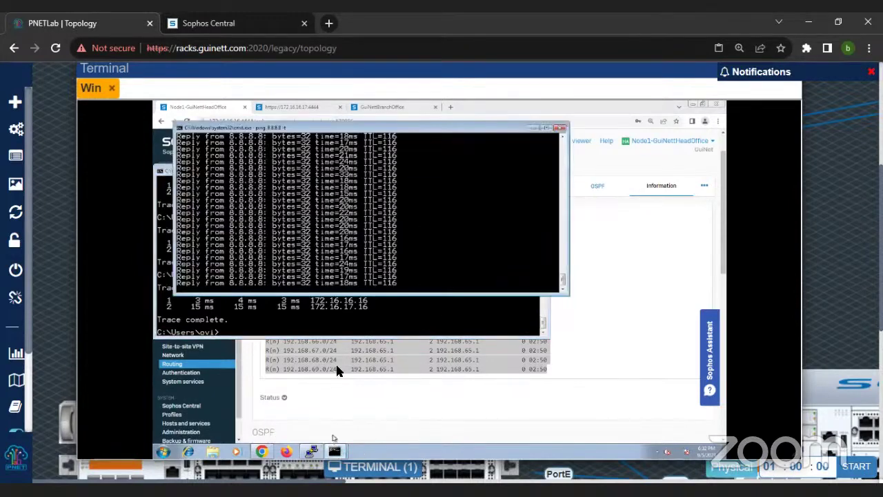
{"action": "key", "text": "ctrl+c"}
{"action": "left_click", "coordinate": [349, 309]}
{"action": "key", "text": "Up"}
{"action": "key", "text": "Return"}
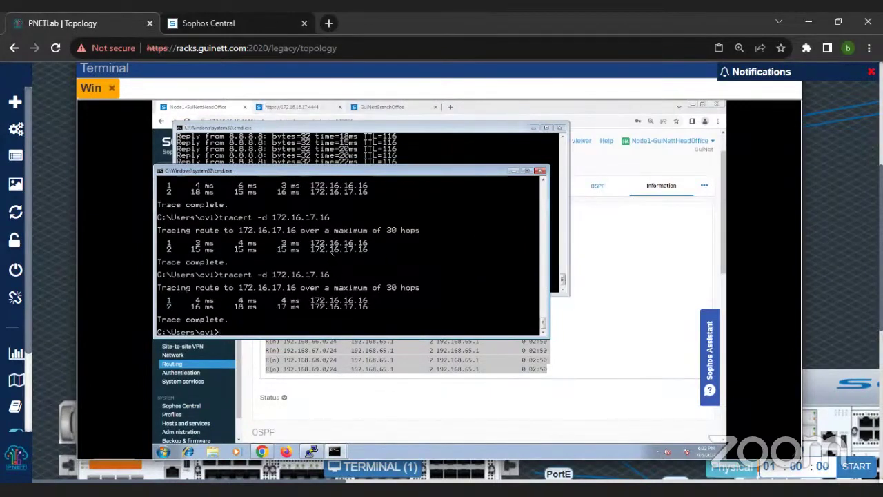
Step: Hide the ping console and zoom the routing page out
{"action": "left_click", "coordinate": [528, 136]}
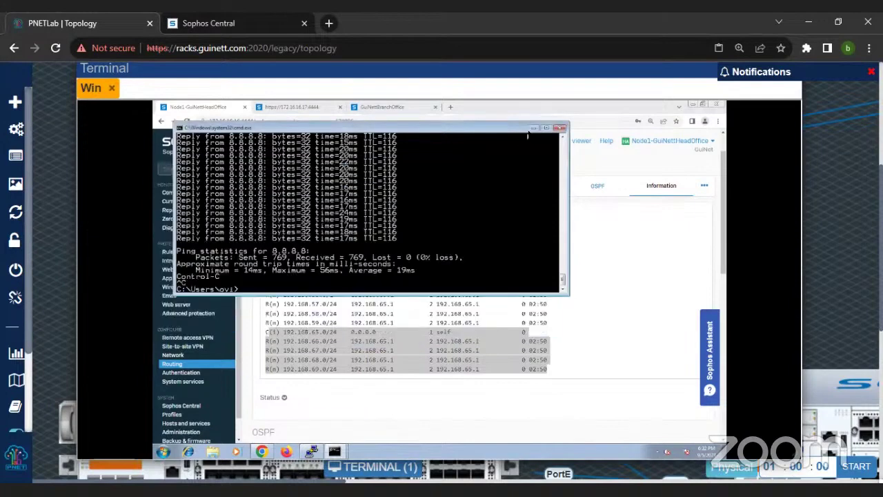
{"action": "left_click", "coordinate": [534, 128]}
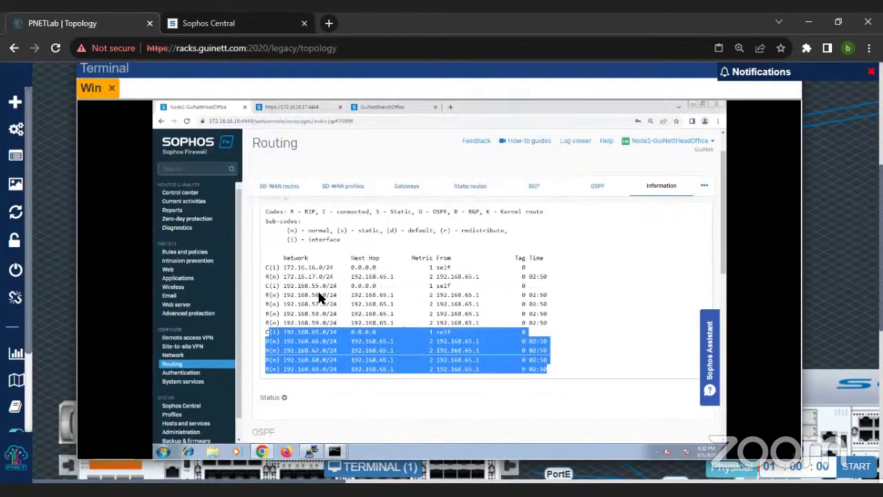
{"action": "key", "text": "ctrl+minus"}
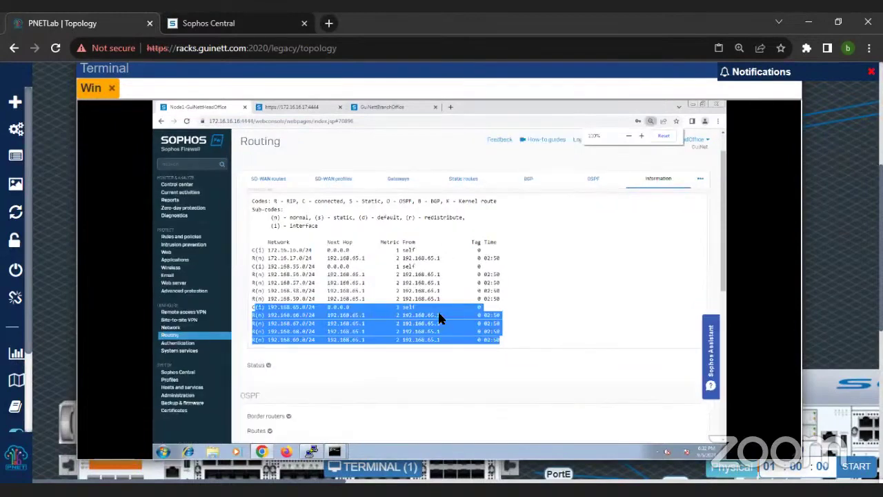
{"action": "scroll", "coordinate": [437, 317], "scroll_direction": "up", "scroll_amount": 1}
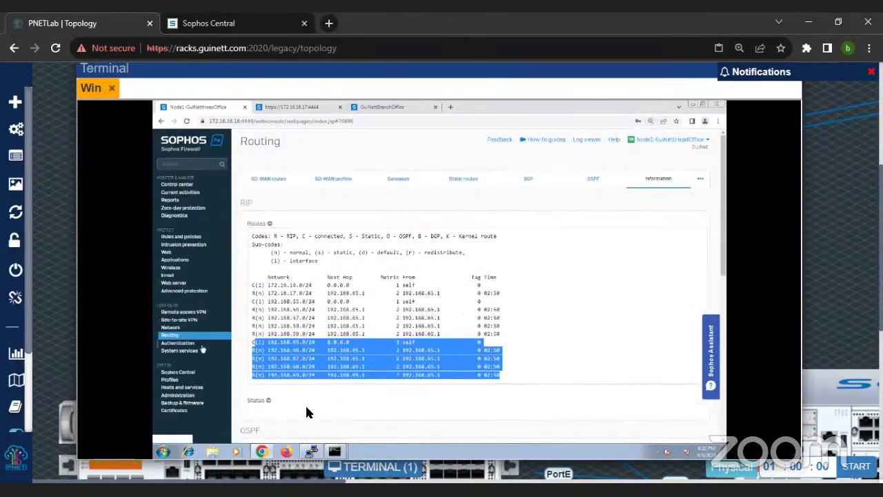
{"action": "left_click", "coordinate": [312, 452]}
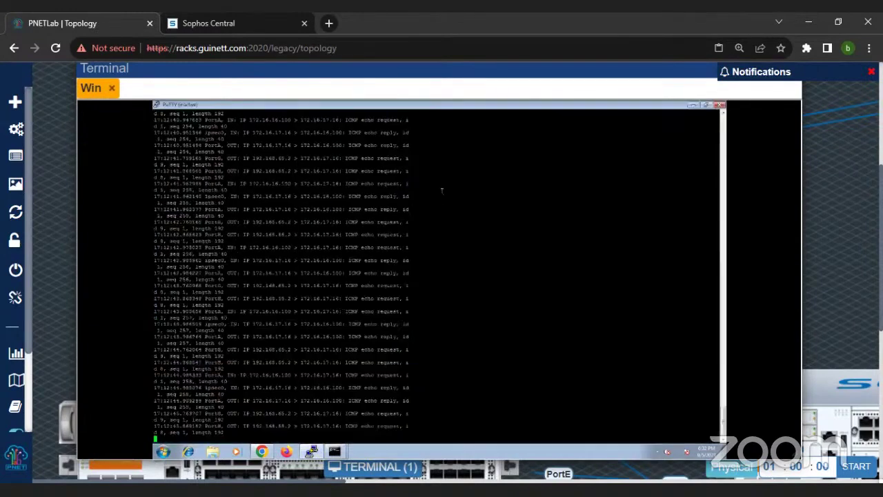
Step: Restart the old firewall PuTTY session, then close it
{"action": "right_click", "coordinate": [368, 106]}
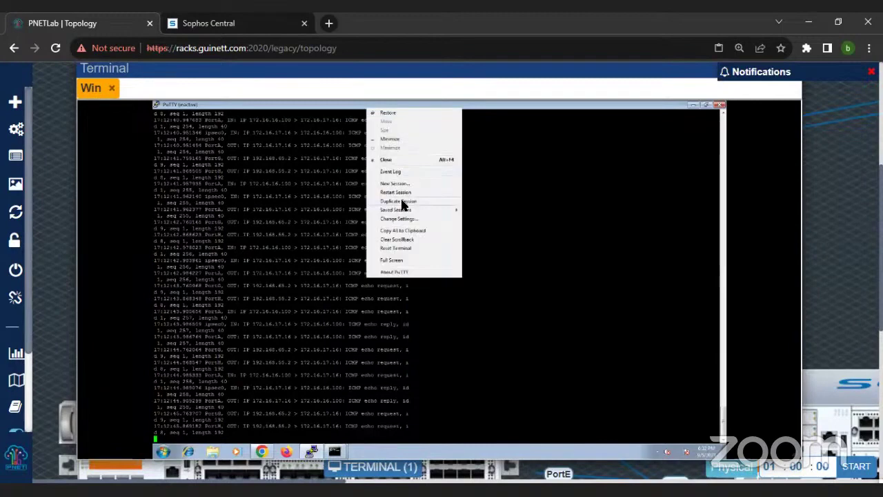
{"action": "left_click", "coordinate": [402, 193]}
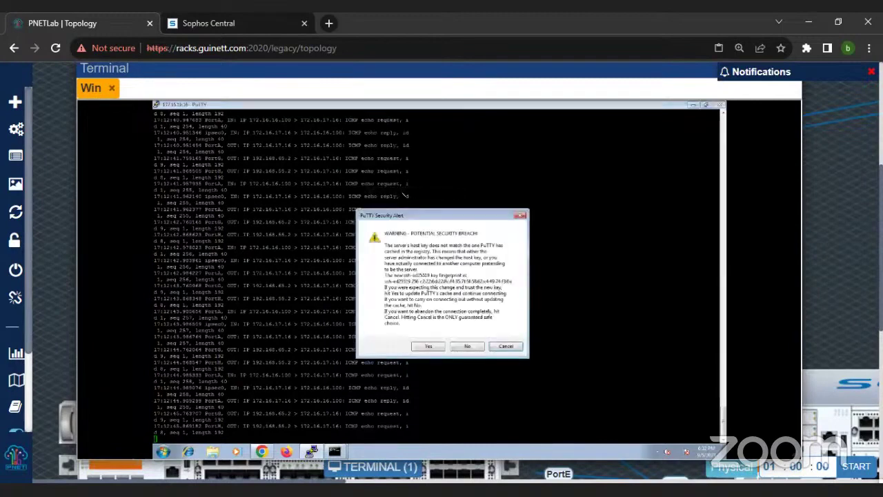
{"action": "key", "text": "Return"}
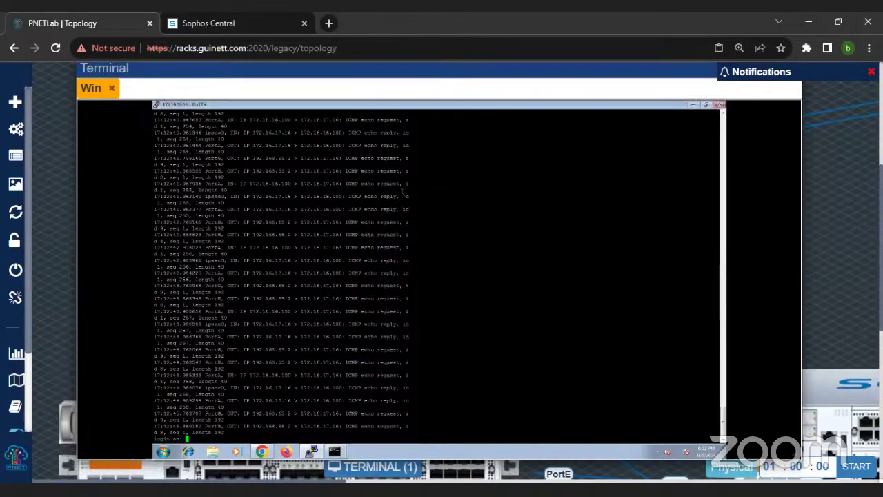
{"action": "left_click", "coordinate": [721, 105]}
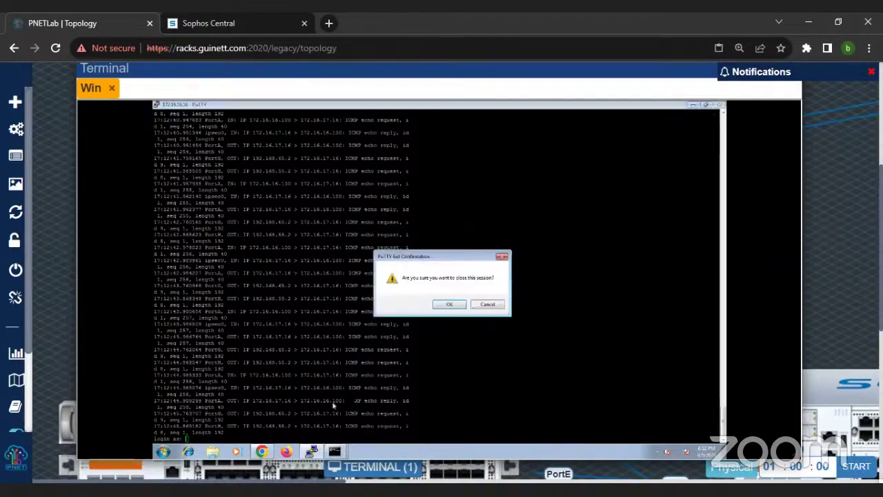
{"action": "left_click", "coordinate": [451, 304]}
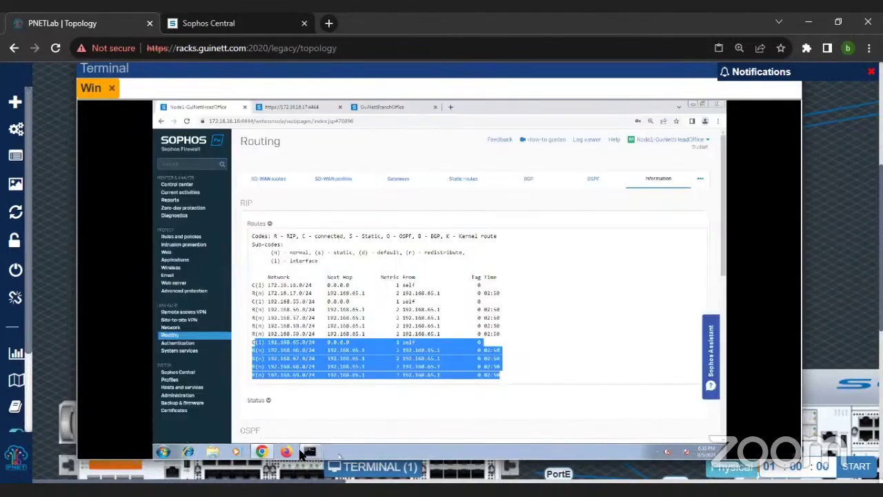
Step: Launch PuTTY from search and connect to the firewall at 172.16.16.16
{"action": "left_click", "coordinate": [163, 453]}
{"action": "type", "text": "putty"}
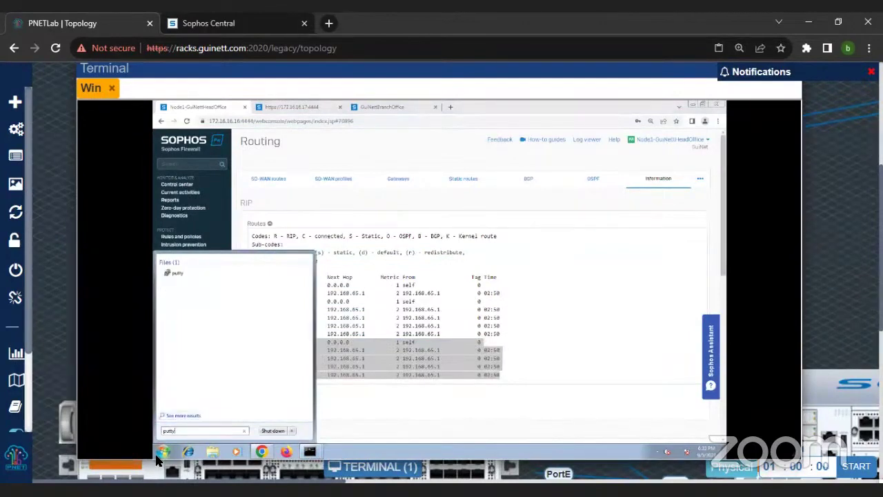
{"action": "left_click", "coordinate": [178, 275]}
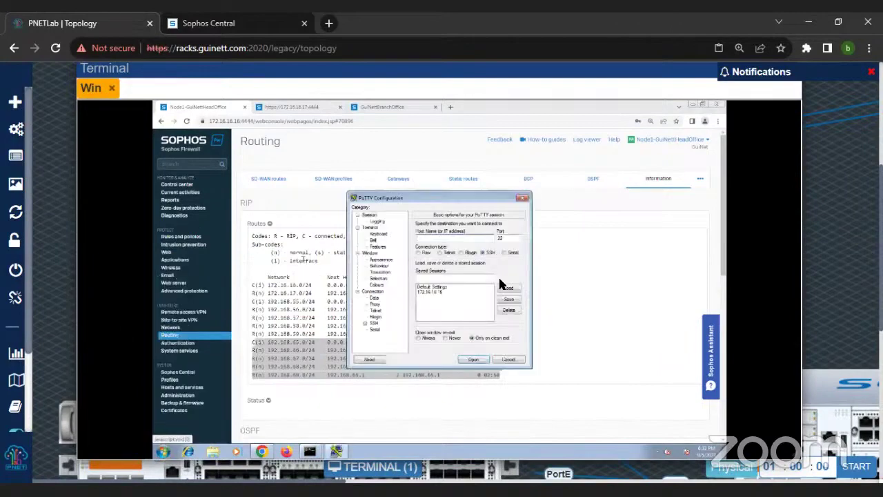
{"action": "type", "text": "172.16.18"}
{"action": "key", "text": "Return"}
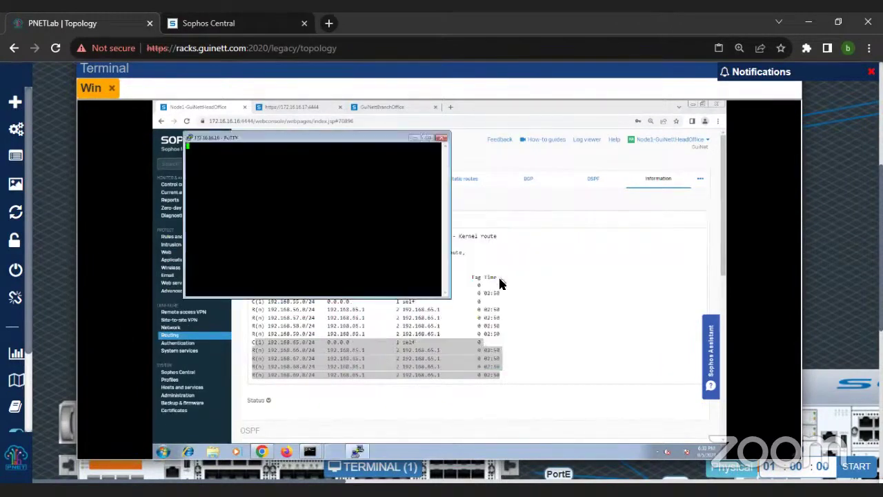
Step: Look at the running session's Logging settings without changing them
{"action": "right_click", "coordinate": [299, 140]}
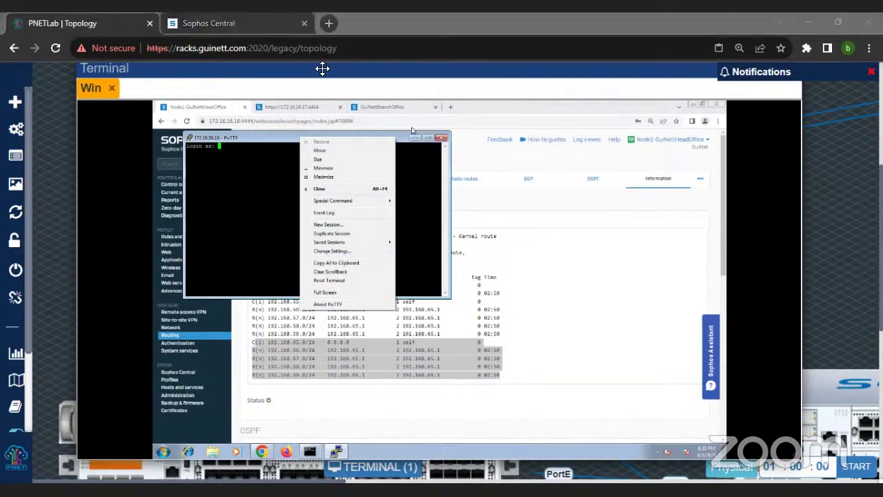
{"action": "left_click", "coordinate": [313, 185]}
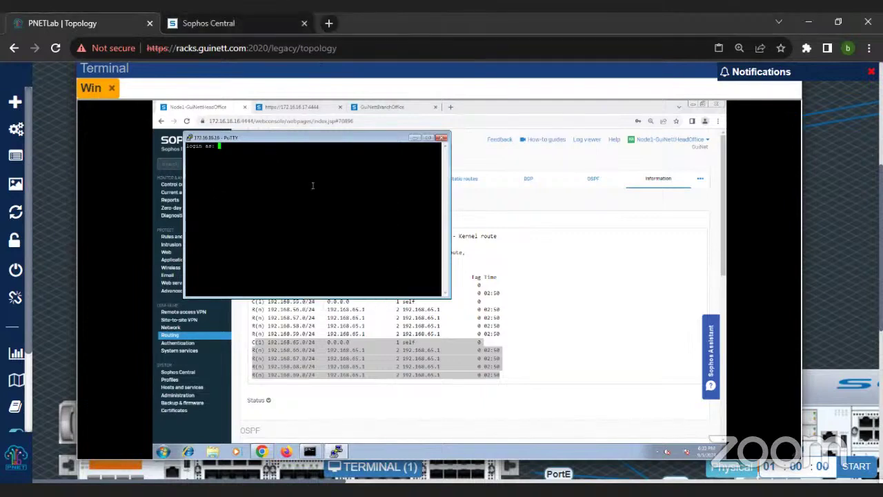
{"action": "right_click", "coordinate": [260, 140]}
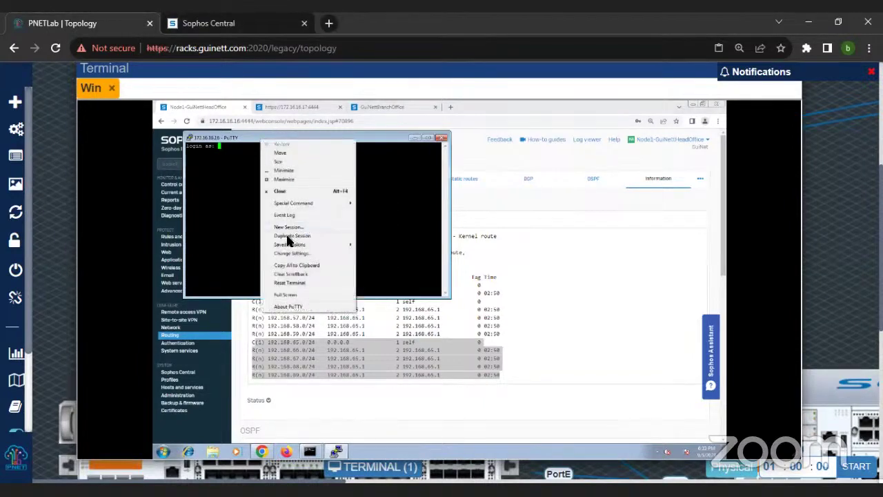
{"action": "left_click", "coordinate": [292, 253]}
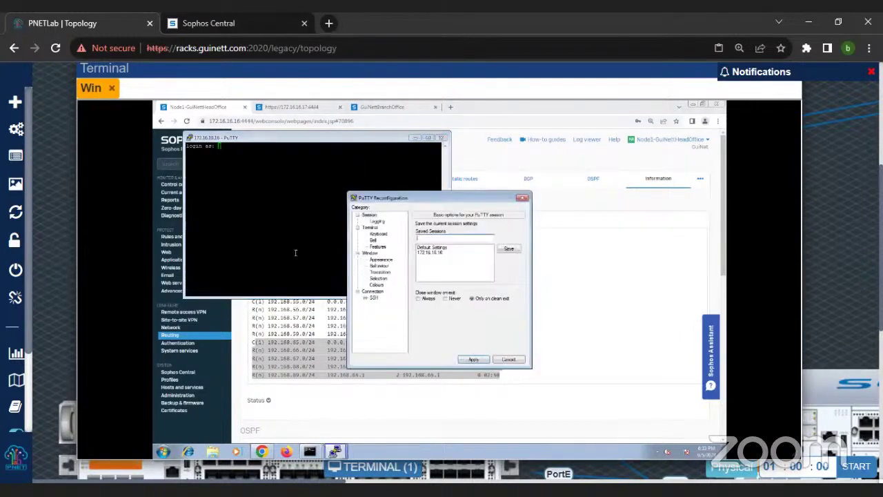
{"action": "left_click", "coordinate": [377, 221]}
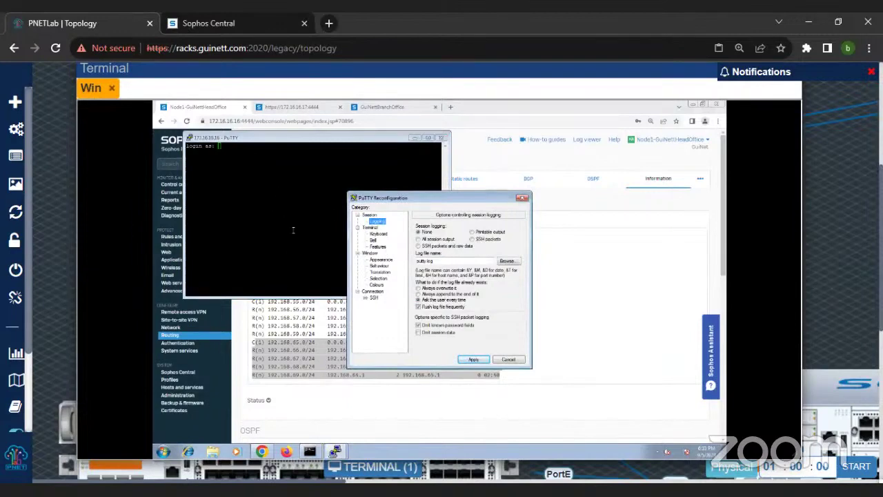
{"action": "left_click", "coordinate": [522, 198]}
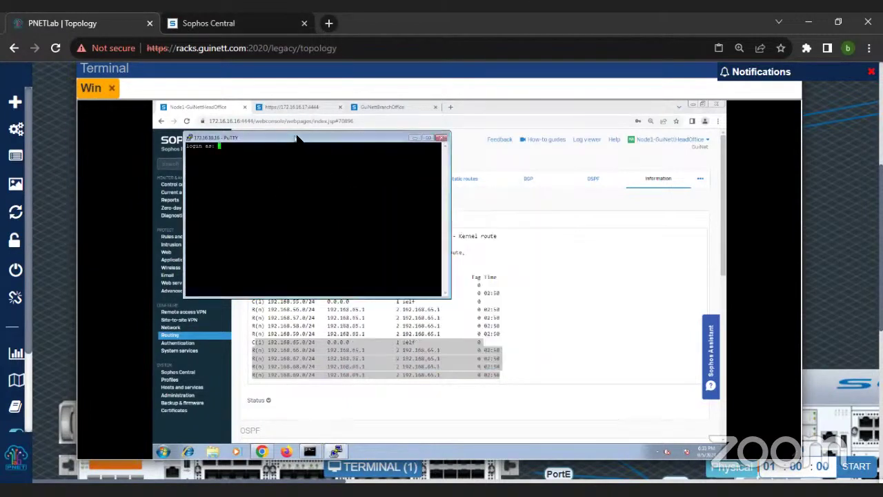
Step: Log all session output to Desktop\sophos.log and apply the setting
{"action": "right_click", "coordinate": [295, 140]}
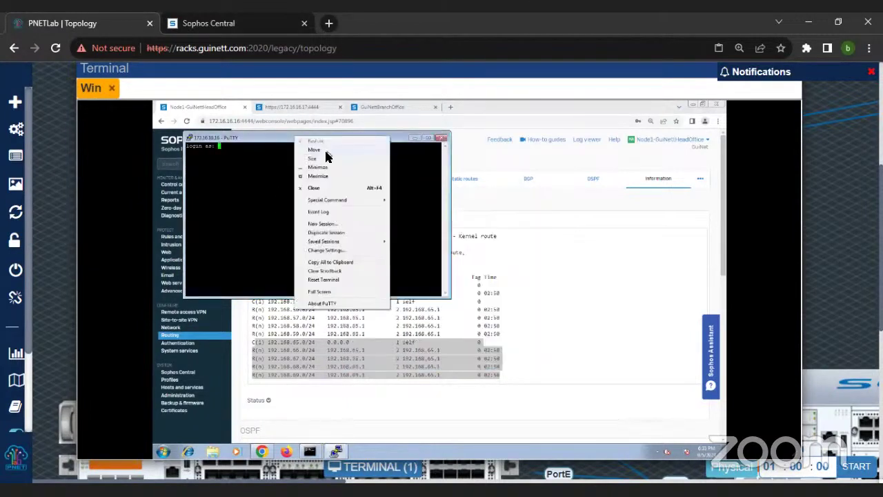
{"action": "left_click", "coordinate": [323, 250]}
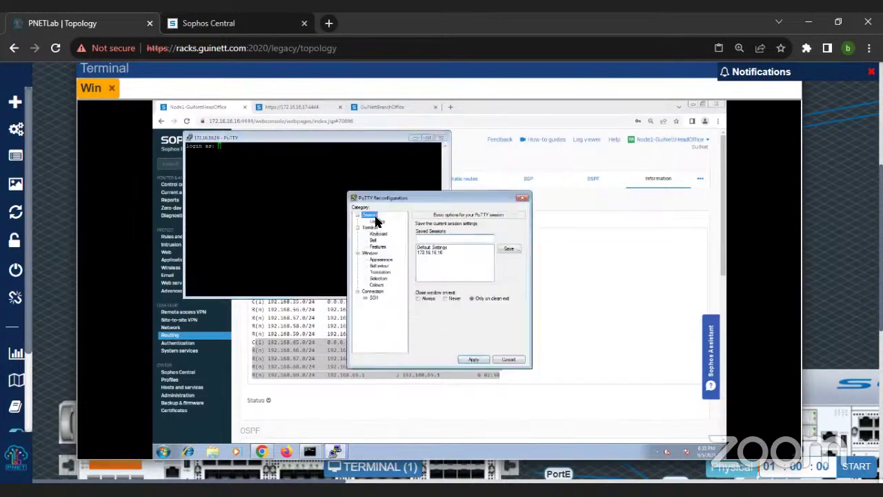
{"action": "left_click", "coordinate": [377, 222]}
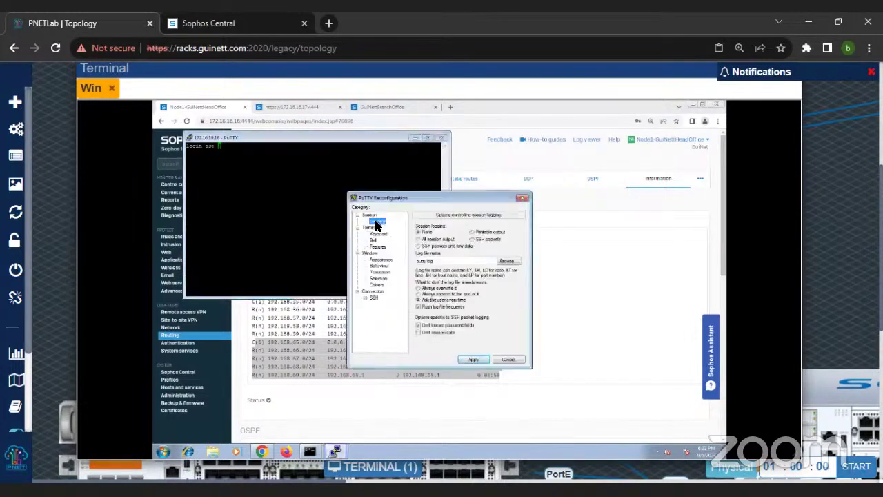
{"action": "left_click", "coordinate": [423, 240]}
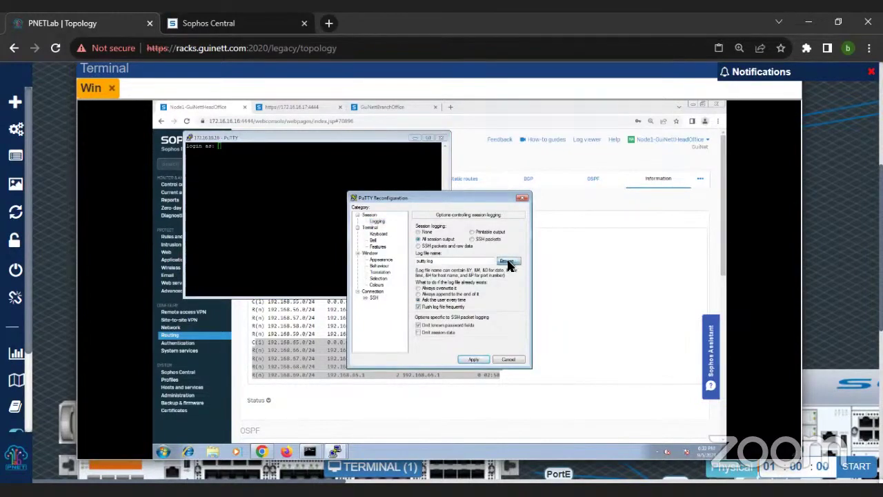
{"action": "left_click", "coordinate": [508, 263]}
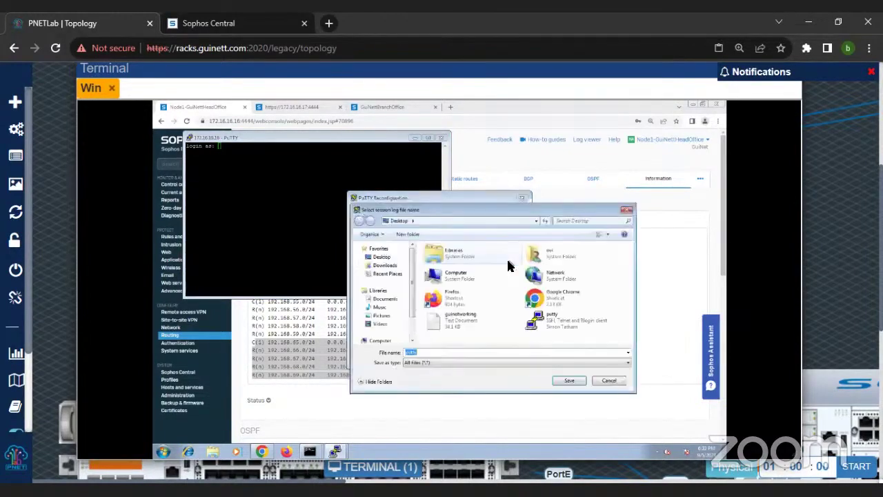
{"action": "left_click", "coordinate": [386, 259]}
{"action": "left_click", "coordinate": [435, 352]}
{"action": "type", "text": "sophos.log"}
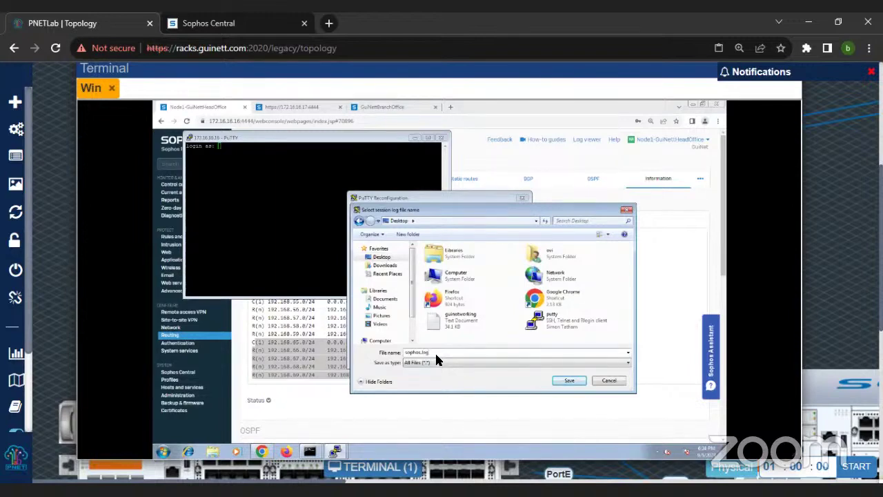
{"action": "key", "text": "Return"}
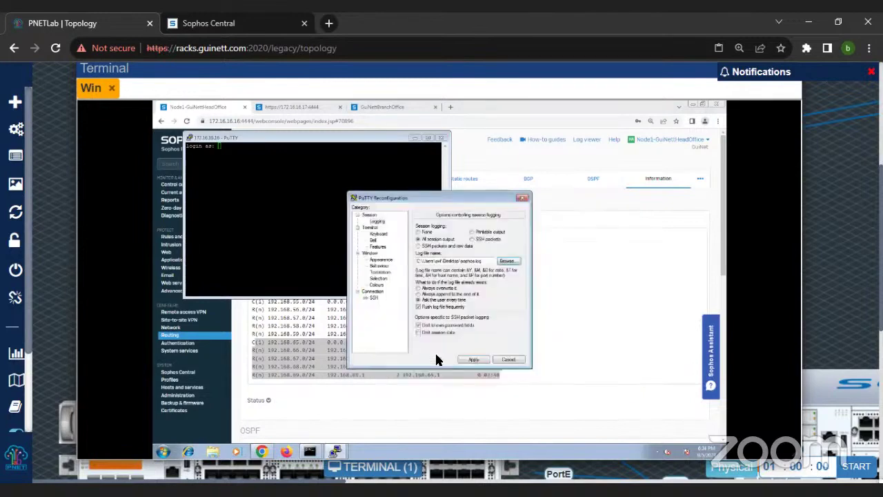
{"action": "left_click", "coordinate": [475, 361]}
Step: Change the PuTTY terminal font to Courier New size 20 and apply it
{"action": "right_click", "coordinate": [292, 141]}
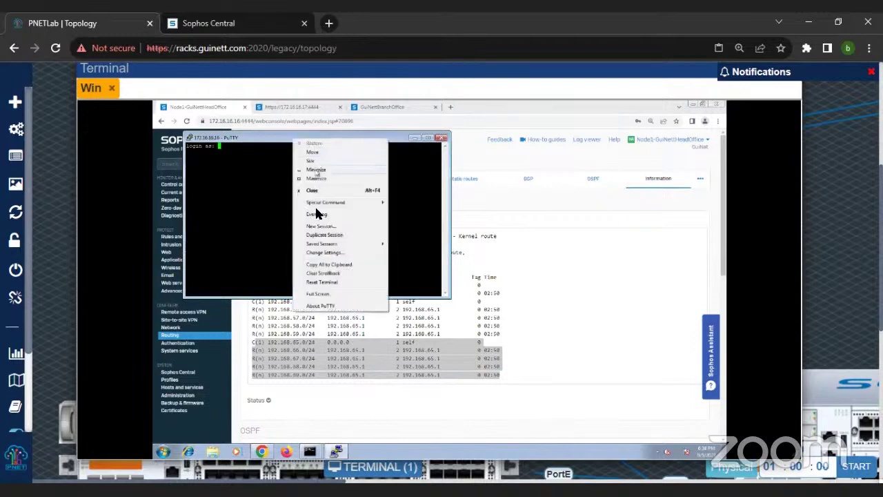
{"action": "left_click", "coordinate": [330, 252]}
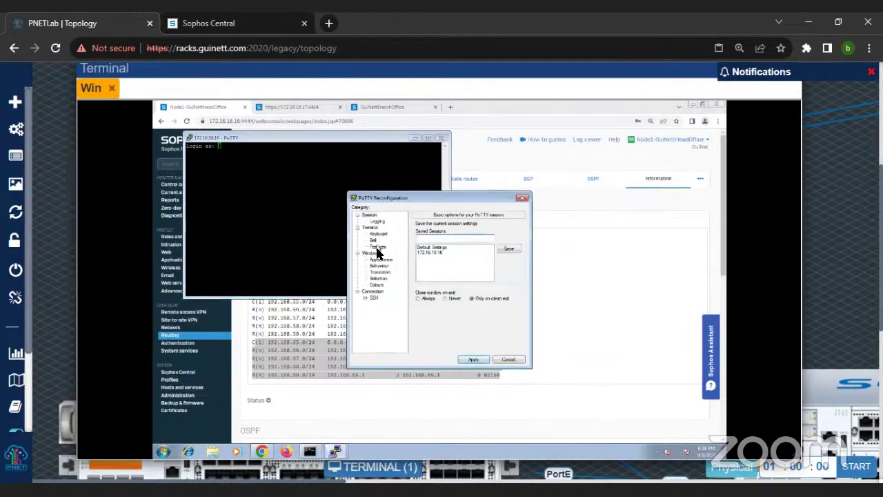
{"action": "left_click", "coordinate": [379, 260]}
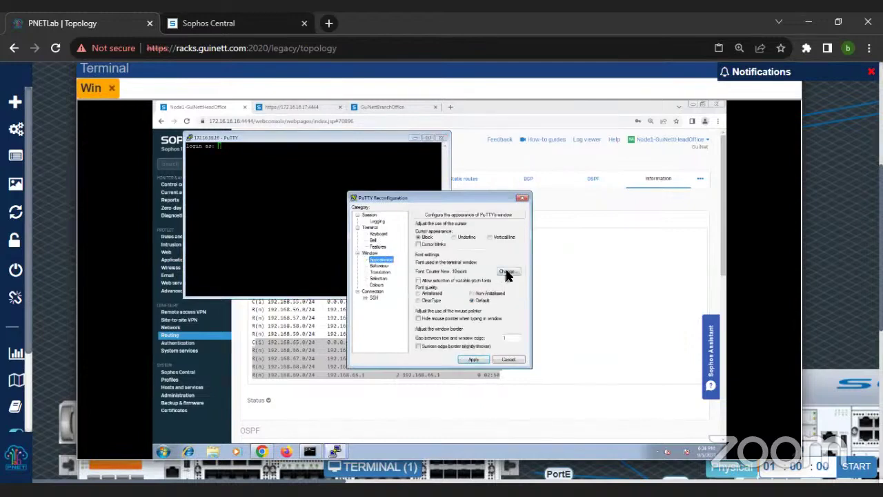
{"action": "left_click", "coordinate": [506, 273]}
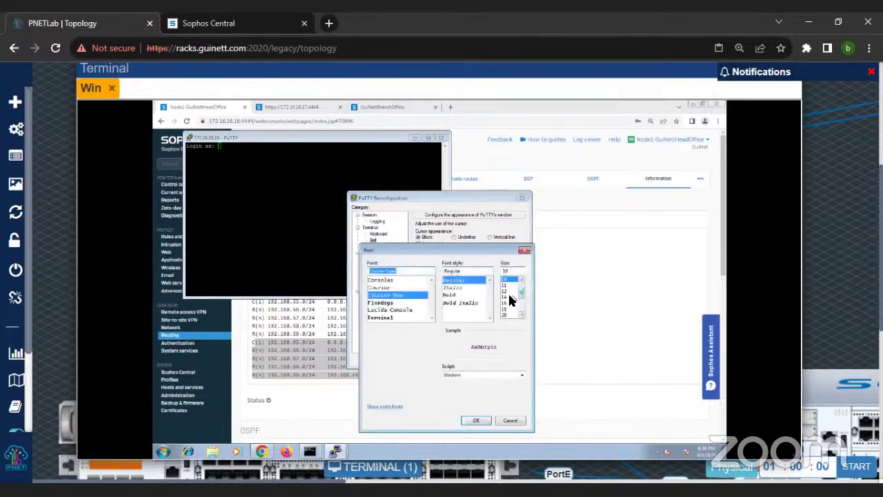
{"action": "left_click", "coordinate": [505, 315]}
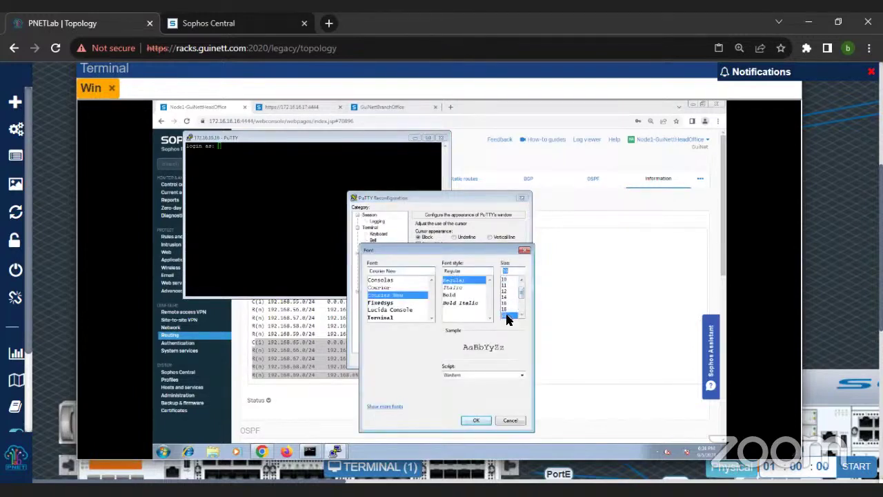
{"action": "left_click", "coordinate": [473, 419]}
{"action": "left_click", "coordinate": [473, 360]}
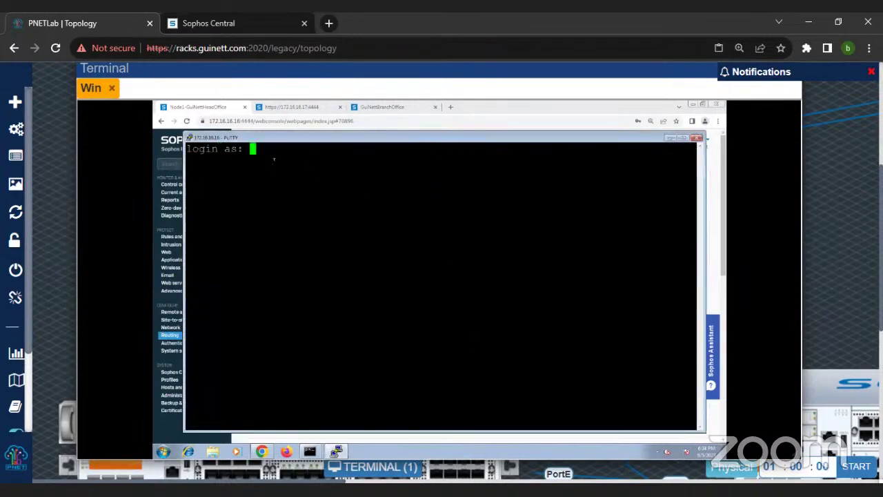
{"action": "type", "text": "admin"}
{"action": "key", "text": "Return"}
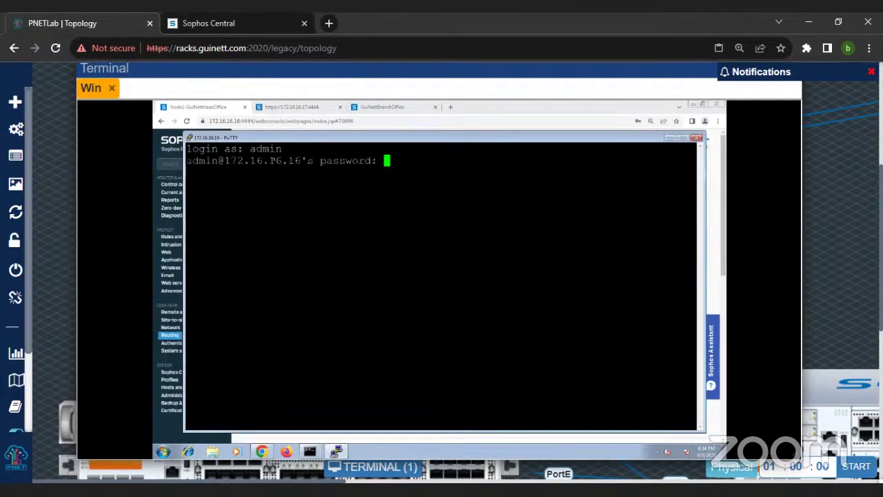
{"action": "key", "text": "Return"}
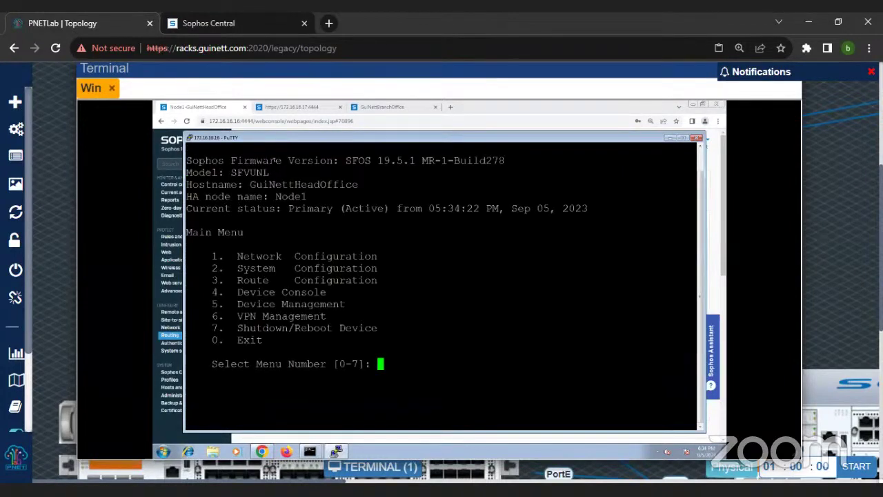
{"action": "left_click_drag", "start_coordinate": [187, 160], "coordinate": [509, 163]}
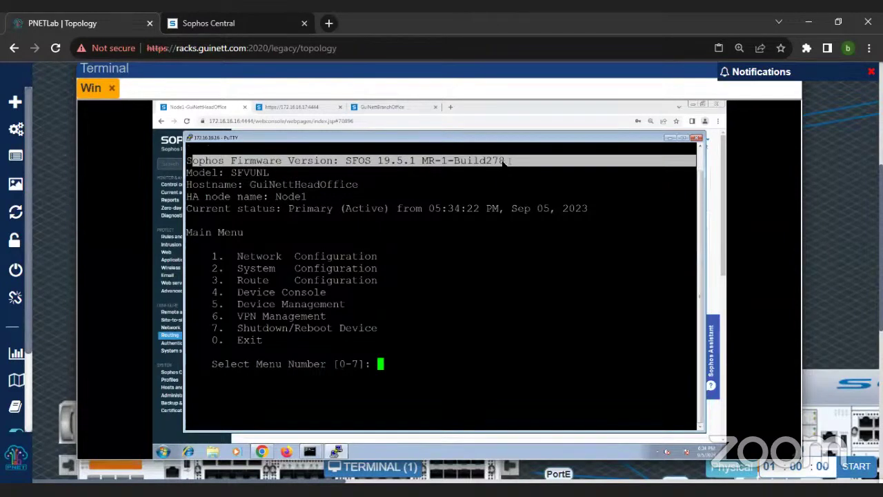
{"action": "mouse_move", "coordinate": [186, 172]}
{"action": "left_mouse_down"}
{"action": "mouse_move", "coordinate": [281, 177]}
{"action": "mouse_move", "coordinate": [189, 176]}
{"action": "left_mouse_up"}
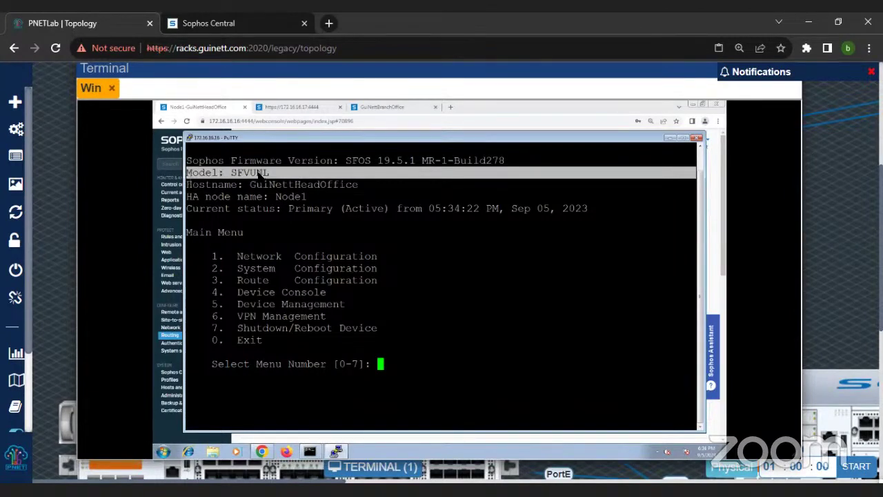
{"action": "left_click_drag", "start_coordinate": [188, 184], "coordinate": [382, 191]}
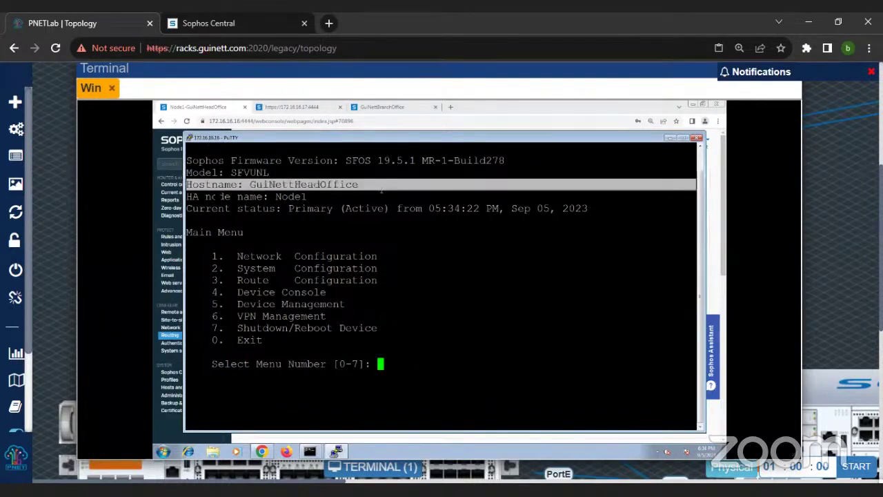
{"action": "left_click_drag", "start_coordinate": [197, 196], "coordinate": [324, 199]}
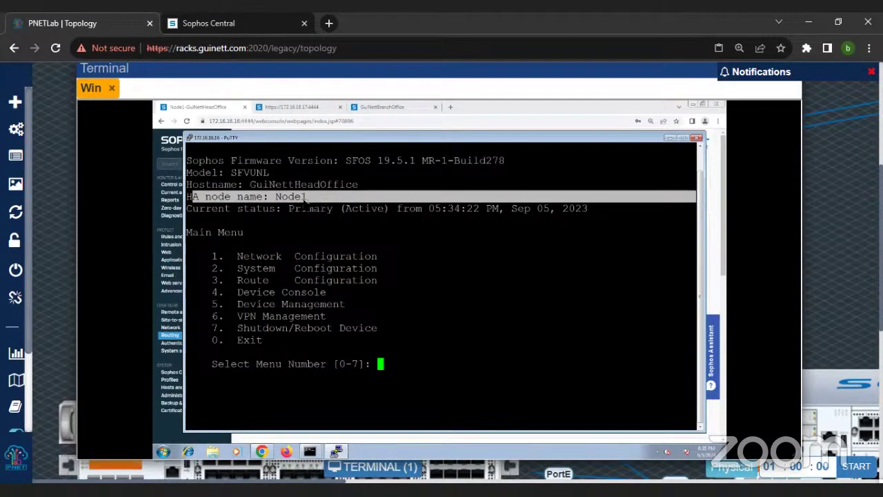
{"action": "left_click", "coordinate": [313, 218]}
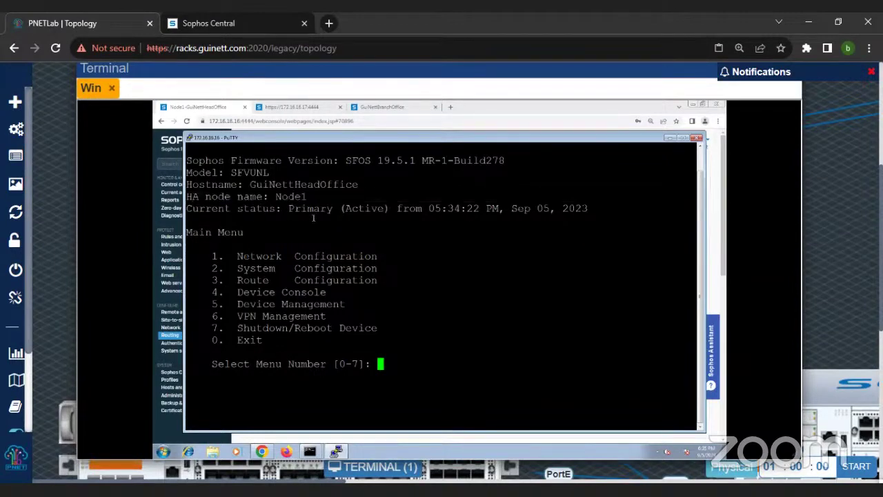
{"action": "left_click_drag", "start_coordinate": [188, 209], "coordinate": [612, 211]}
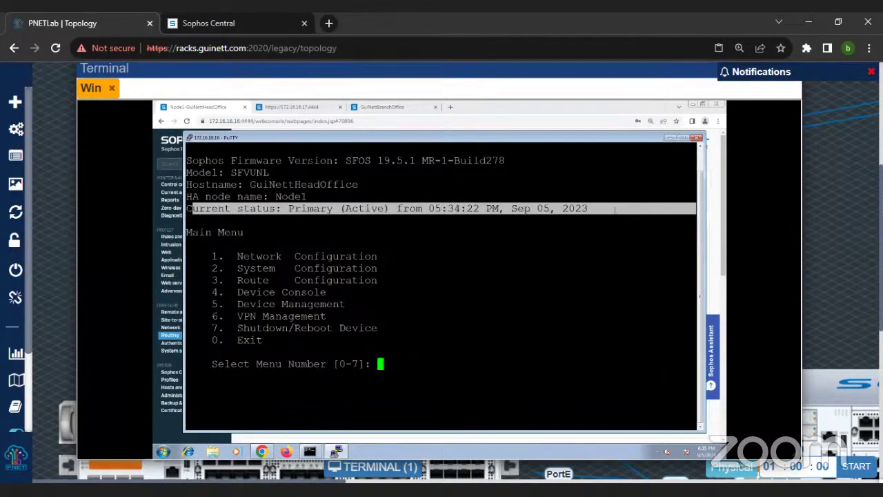
{"action": "left_click_drag", "start_coordinate": [215, 256], "coordinate": [320, 351]}
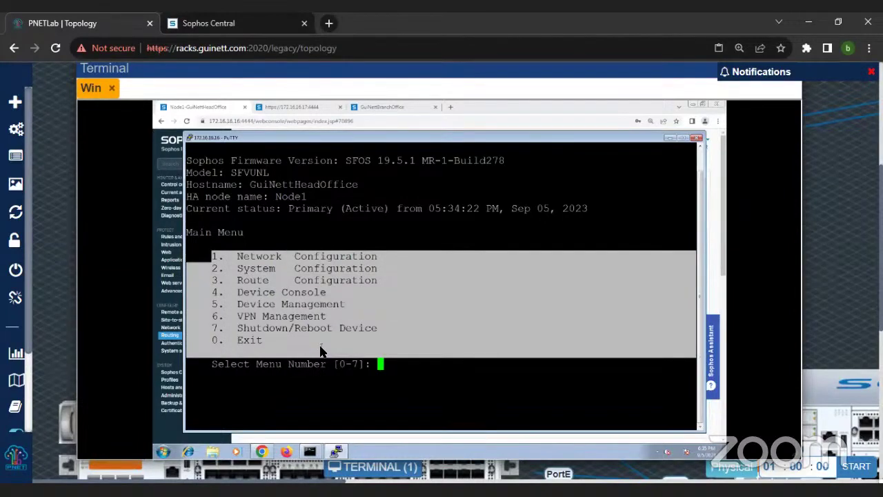
{"action": "left_click_drag", "start_coordinate": [238, 292], "coordinate": [292, 296]}
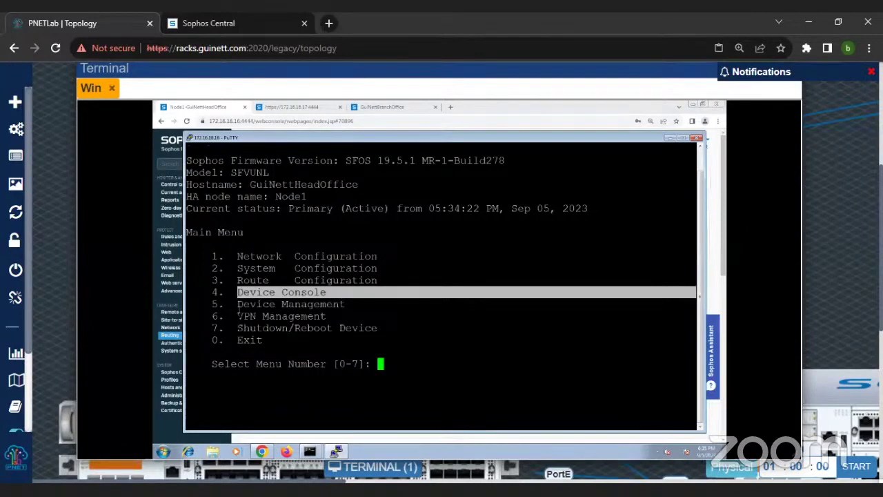
{"action": "left_click_drag", "start_coordinate": [211, 292], "coordinate": [353, 306]}
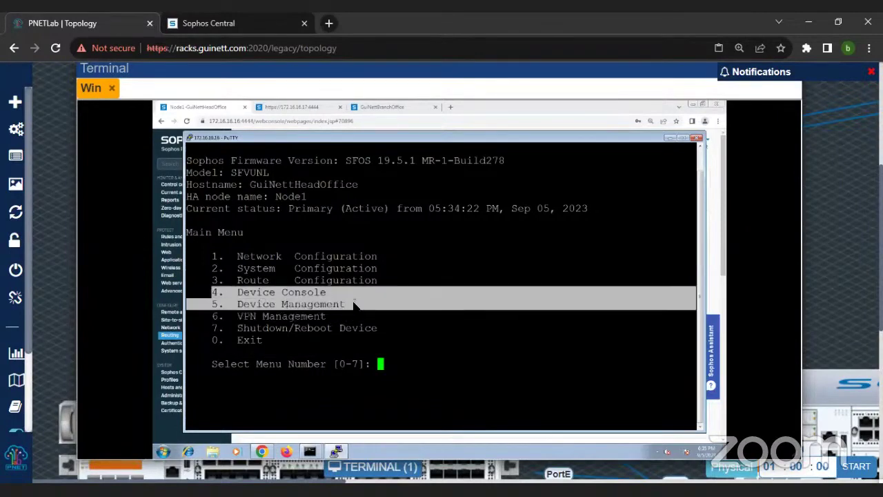
{"action": "left_click_drag", "start_coordinate": [211, 316], "coordinate": [326, 317]}
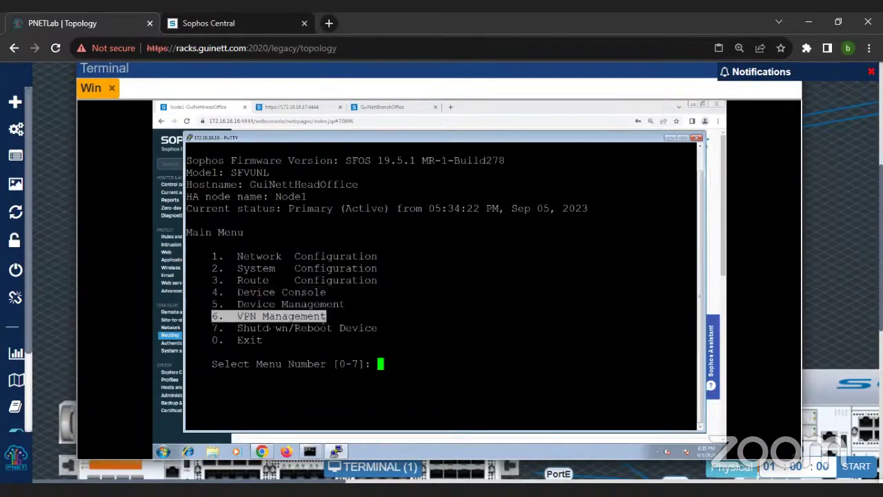
{"action": "left_click_drag", "start_coordinate": [213, 328], "coordinate": [387, 339]}
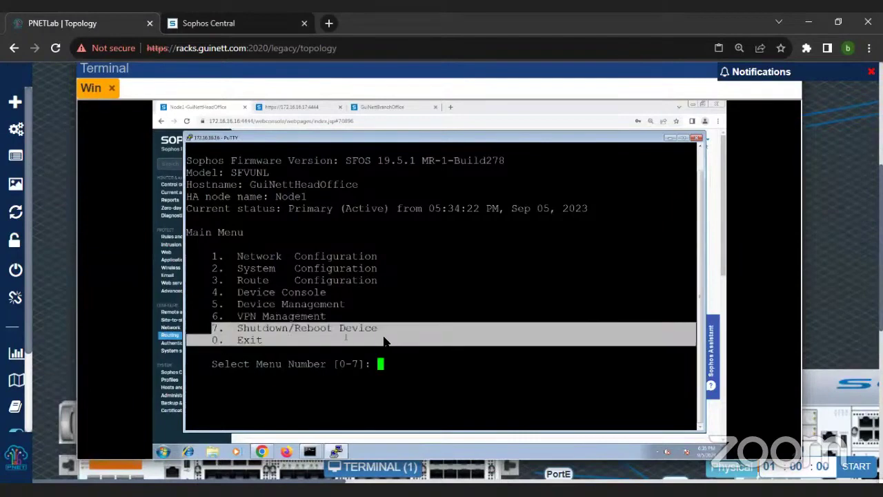
{"action": "left_click", "coordinate": [431, 359]}
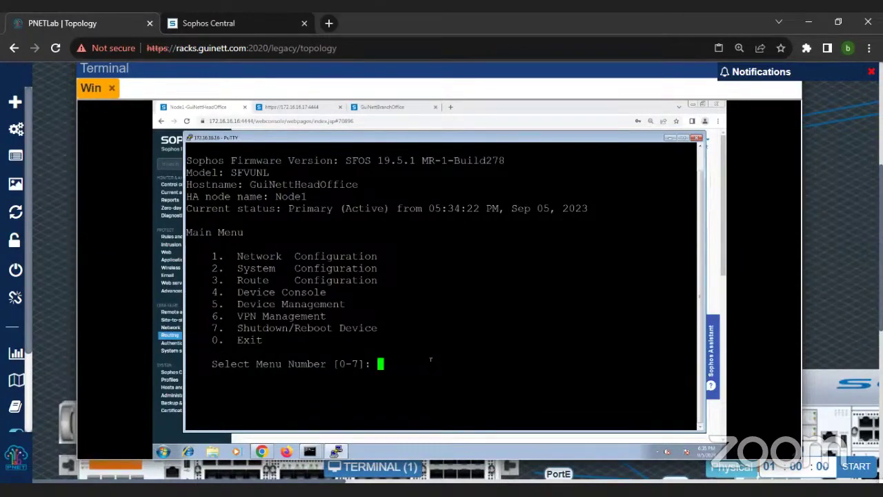
Step: Enter the Device Console (option 4) and show the current route precedence with 'sys route_precedence sh'
{"action": "type", "text": "4"}
{"action": "key", "text": "Return"}
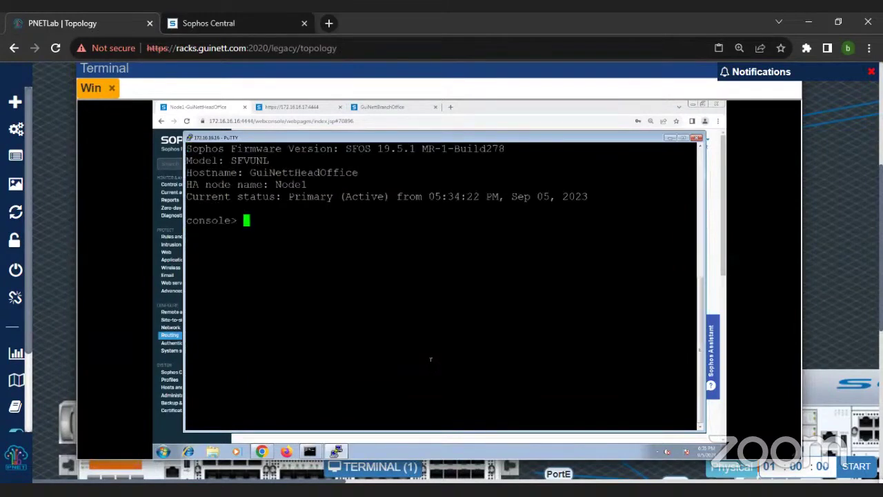
{"action": "type", "text": "sys route_precedence s"}
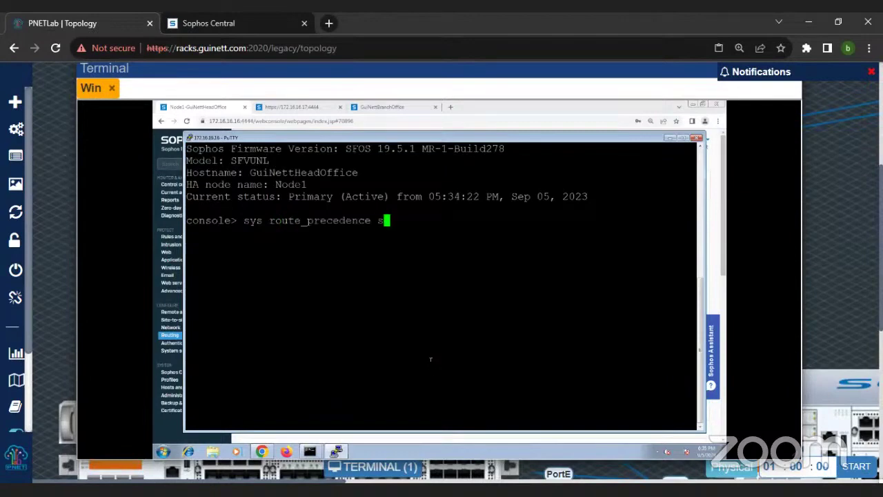
{"action": "type", "text": "h"}
{"action": "key", "text": "Return"}
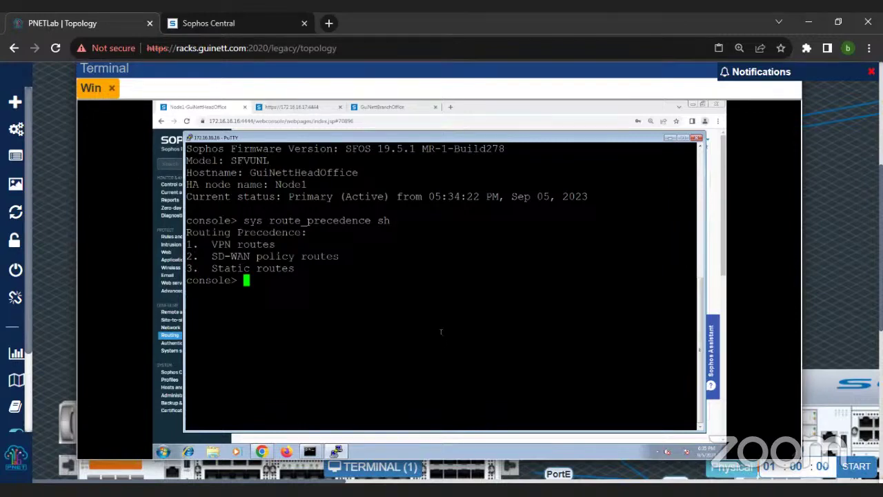
Step: Set route precedence to static, sdwan_policyroute, then vpn
{"action": "type", "text": "sys route_precedence "}
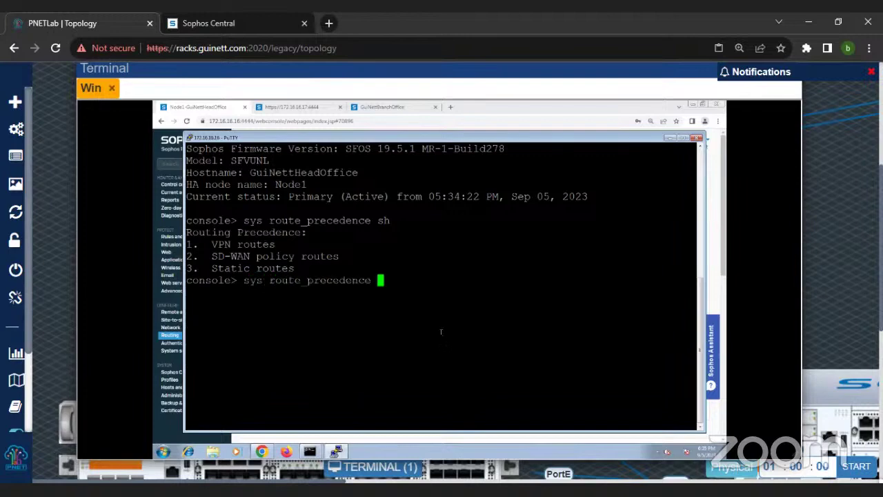
{"action": "type", "text": "set static sd"}
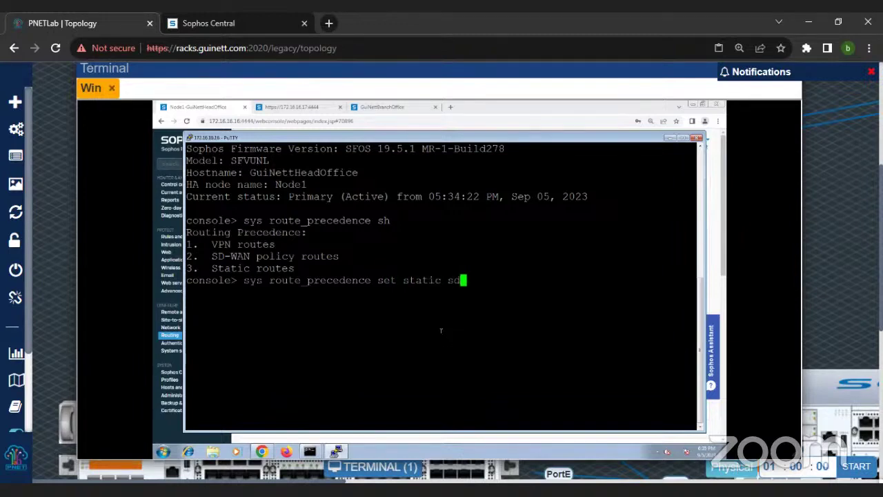
{"action": "key", "text": "Tab"}
{"action": "type", "text": "vpn"}
{"action": "key", "text": "Return"}
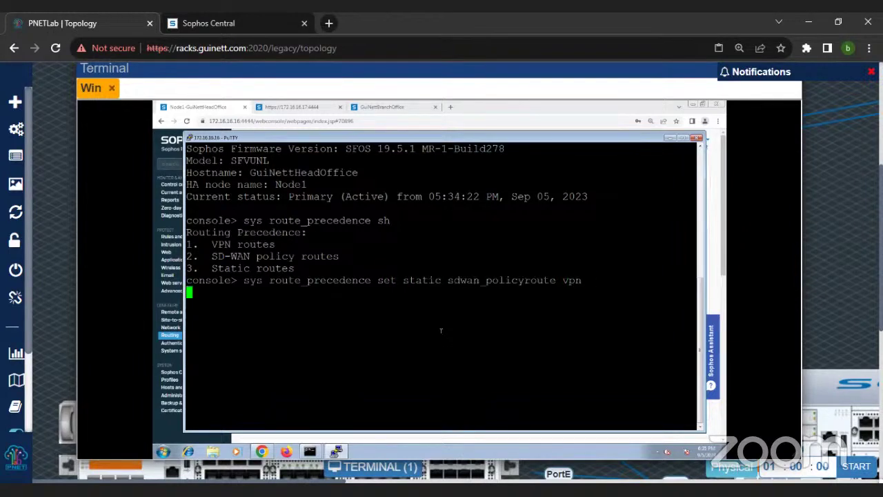
{"action": "left_click", "coordinate": [311, 454]}
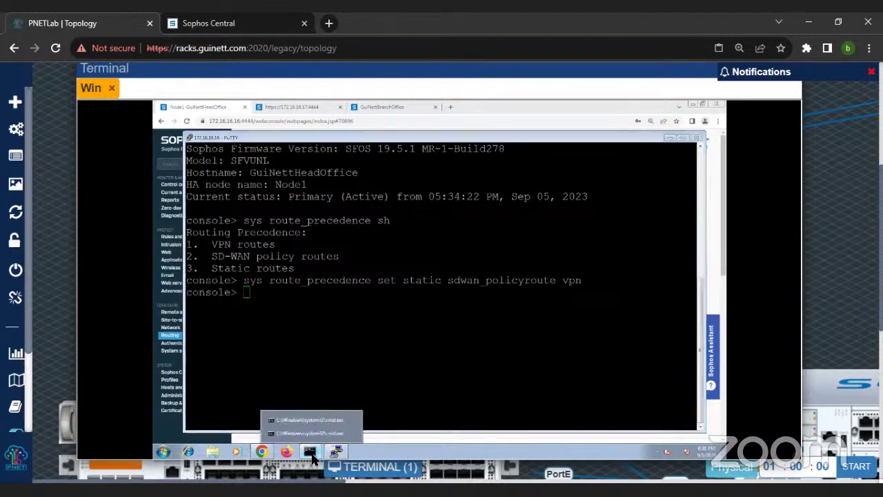
Step: Rerun tracert -d 172.16.17.16, now passing 192.168.65.1 through 192.168.68.2
{"action": "left_click", "coordinate": [311, 419]}
{"action": "key", "text": "Up"}
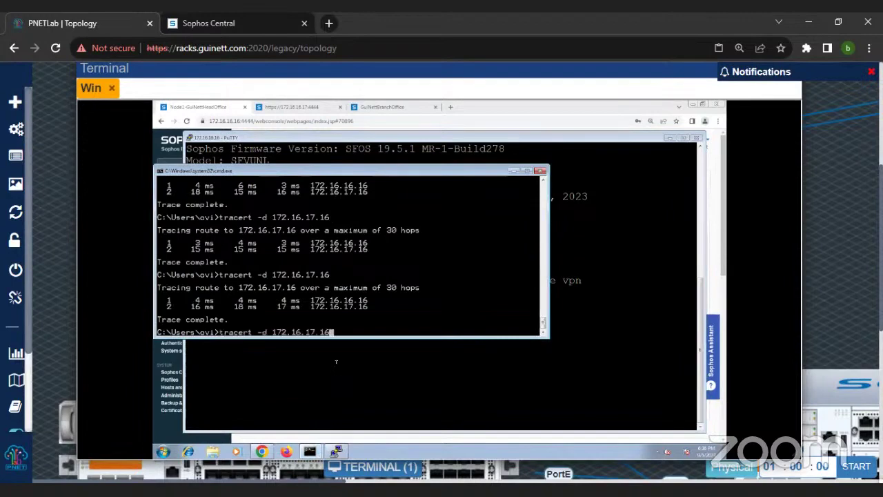
{"action": "key", "text": "Return"}
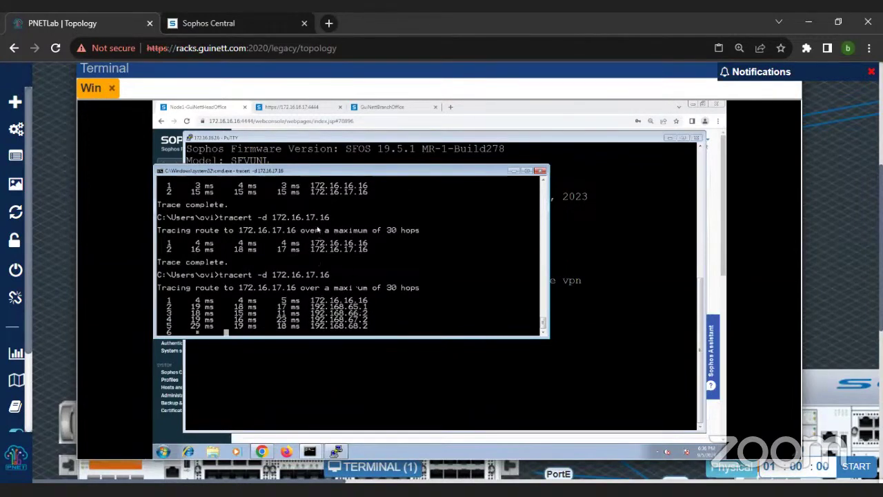
{"action": "scroll", "coordinate": [355, 287], "scroll_direction": "up", "scroll_amount": 1}
{"action": "scroll", "coordinate": [354, 287], "scroll_direction": "down", "scroll_amount": 1}
{"action": "left_click", "coordinate": [514, 171]}
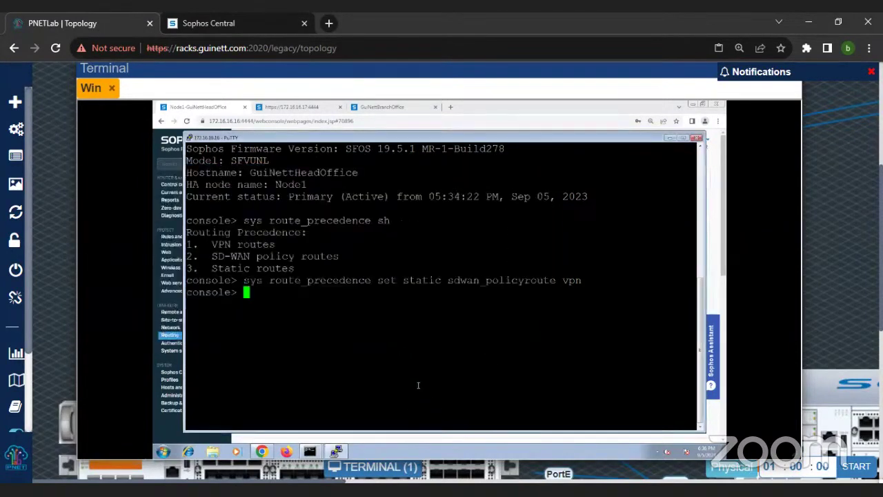
Step: Recheck the trace, then type 'sys route_precedence set vpn' in the firewall console
{"action": "left_click", "coordinate": [312, 453]}
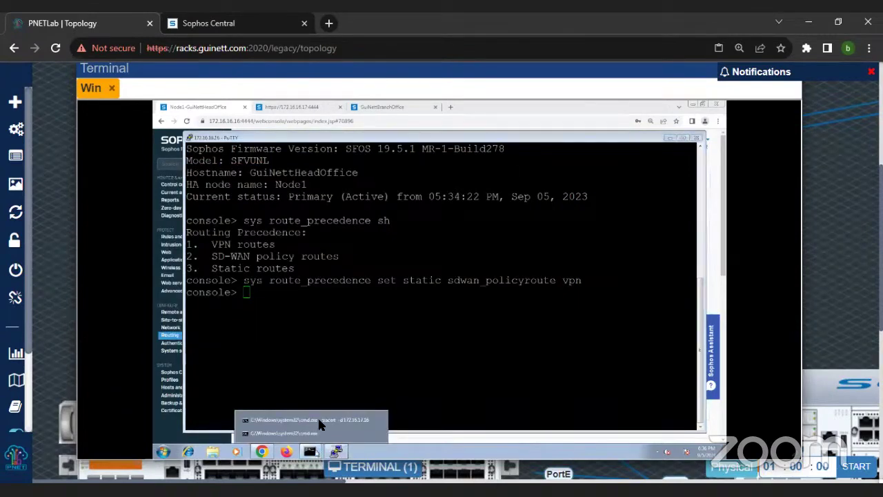
{"action": "left_click", "coordinate": [323, 417]}
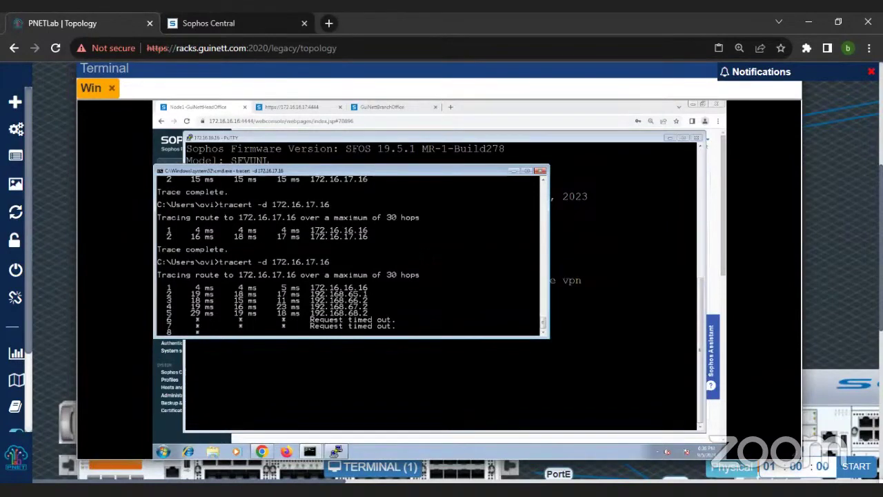
{"action": "left_click", "coordinate": [407, 381]}
{"action": "type", "text": "sys route_precedence set "}
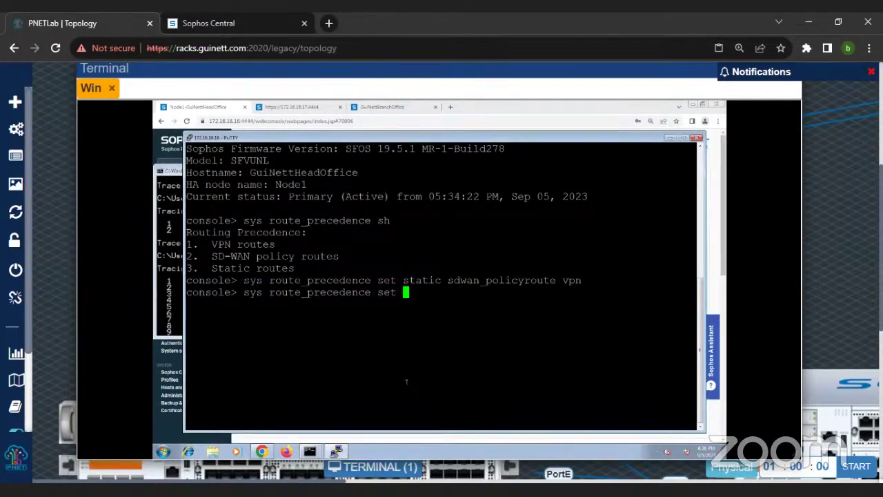
{"action": "type", "text": "vpn"}
Step: Set route precedence to vpn, sdwan_policyroute, then static
{"action": "left_click", "coordinate": [178, 303]}
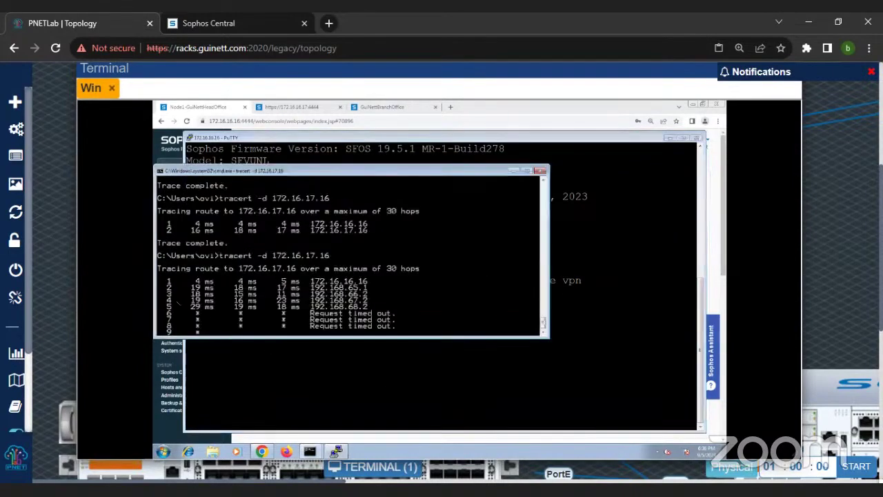
{"action": "left_click", "coordinate": [634, 348]}
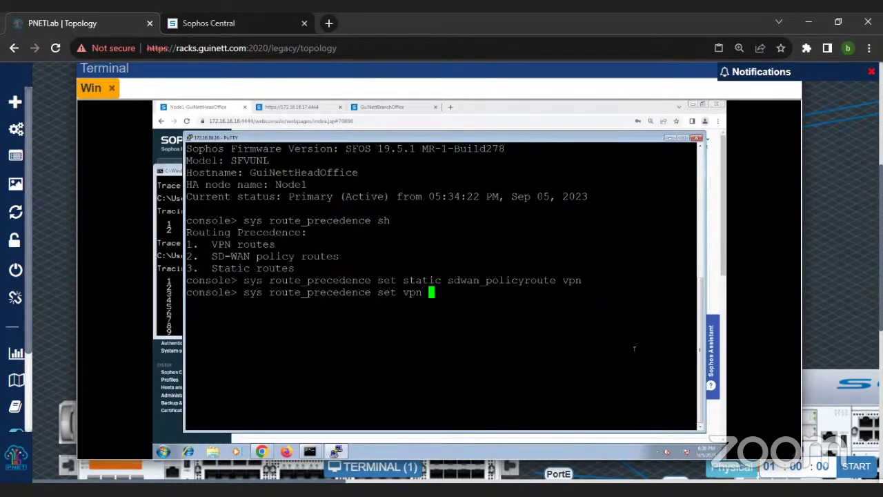
{"action": "type", "text": "sdwan_policyroute "}
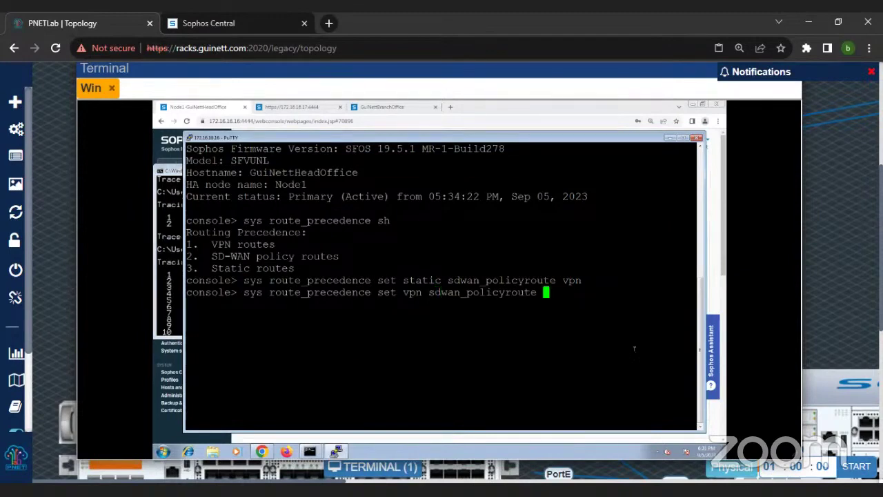
{"action": "type", "text": "static"}
{"action": "key", "text": "Return"}
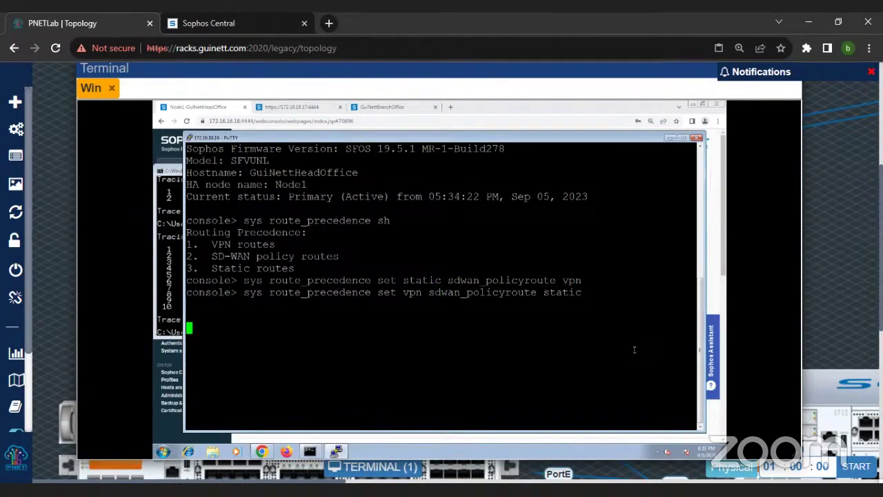
{"action": "key", "text": "Return"}
{"action": "key", "text": "Return"}
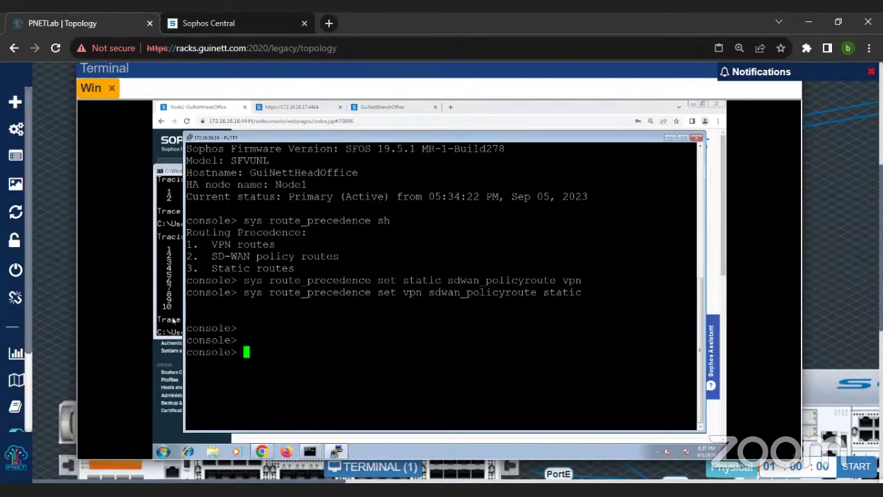
Step: Check the trace results, then reapply the static, sdwan_policyroute, vpn precedence order
{"action": "left_click", "coordinate": [174, 322]}
{"action": "left_click", "coordinate": [309, 372]}
{"action": "key", "text": "Up"}
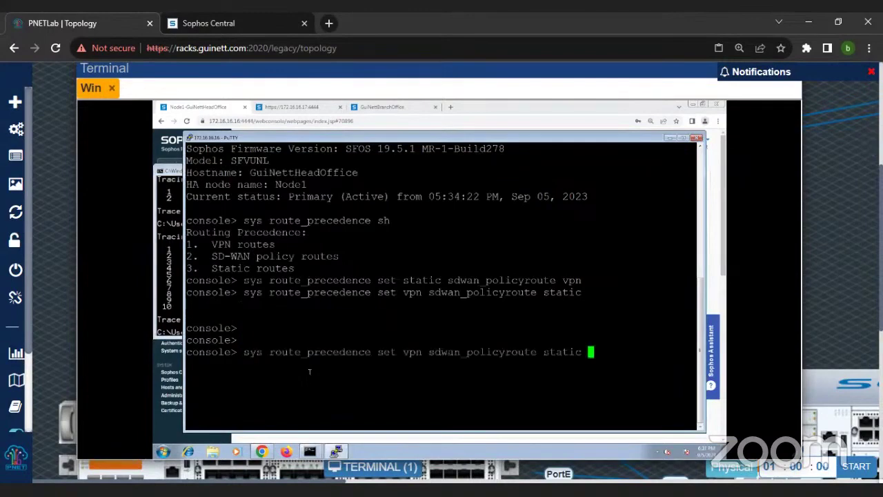
{"action": "key", "text": "Up"}
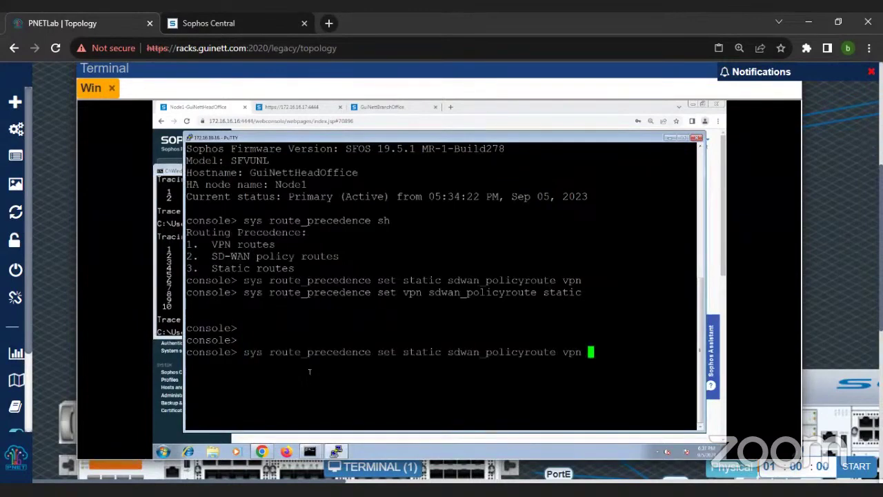
{"action": "key", "text": "Return"}
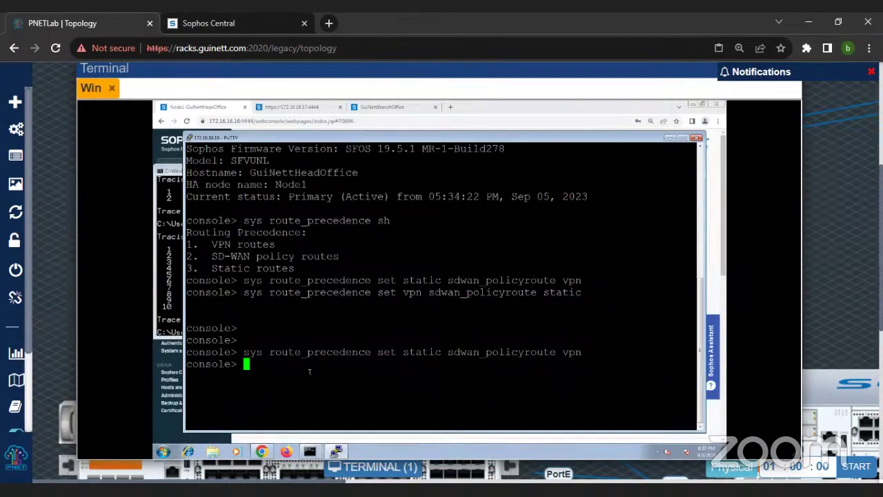
Step: Display the route precedence with 'sys route_precedence sh' and highlight the new order
{"action": "type", "text": "sys route_precedence sh"}
{"action": "key", "text": "Return"}
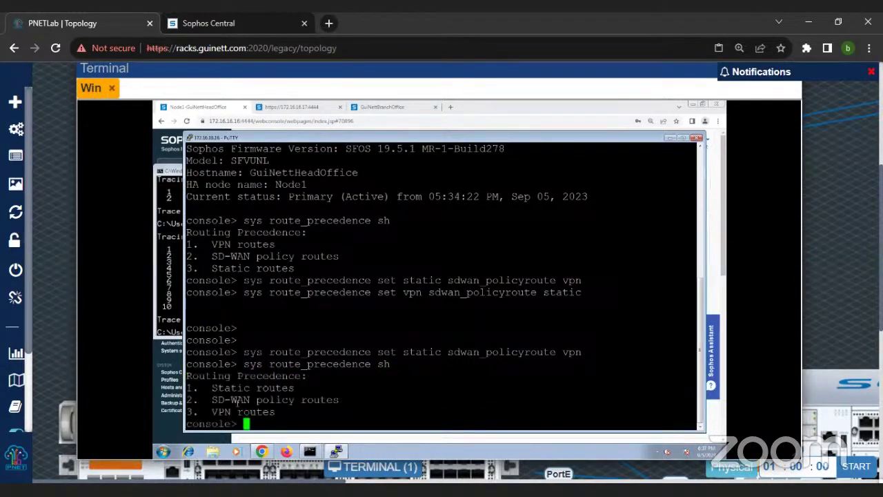
{"action": "left_click_drag", "start_coordinate": [212, 399], "coordinate": [358, 410]}
{"action": "left_click", "coordinate": [363, 403]}
{"action": "left_click_drag", "start_coordinate": [202, 388], "coordinate": [278, 412]}
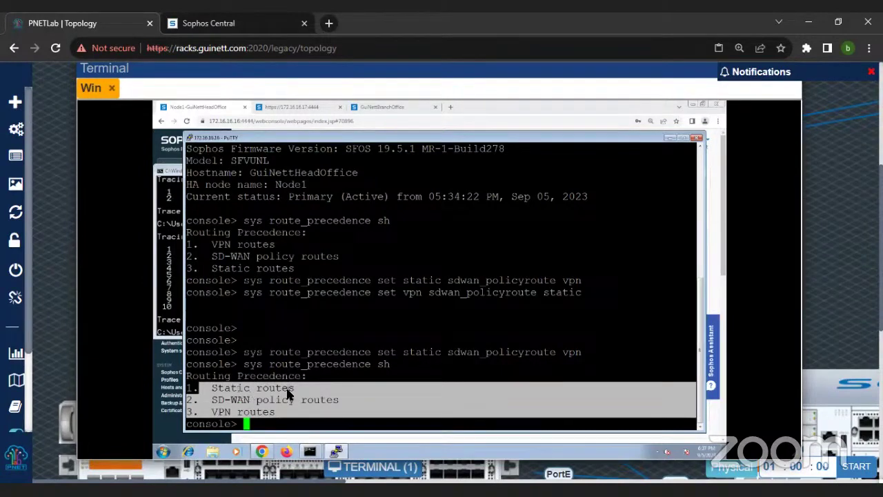
{"action": "left_click_drag", "start_coordinate": [212, 400], "coordinate": [284, 414]}
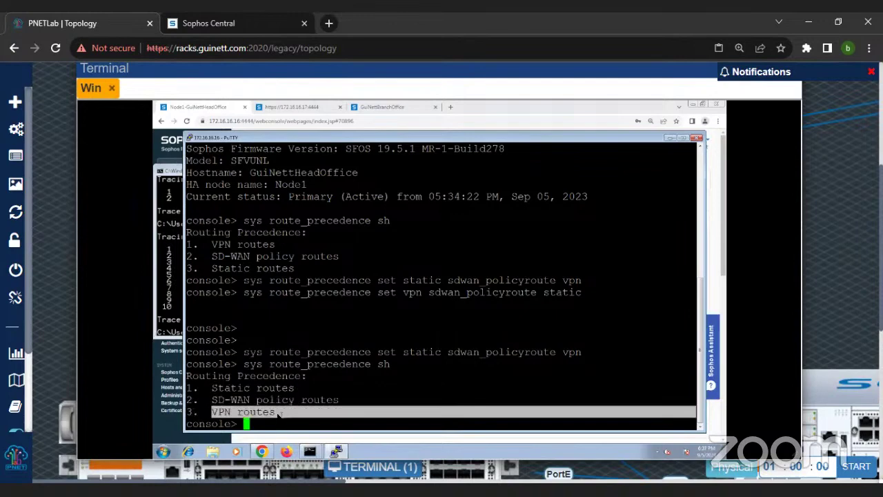
Step: Rerun tracert -d 172.16.17.16 from the client
{"action": "left_click", "coordinate": [183, 307]}
{"action": "key", "text": "Up"}
{"action": "key", "text": "Return"}
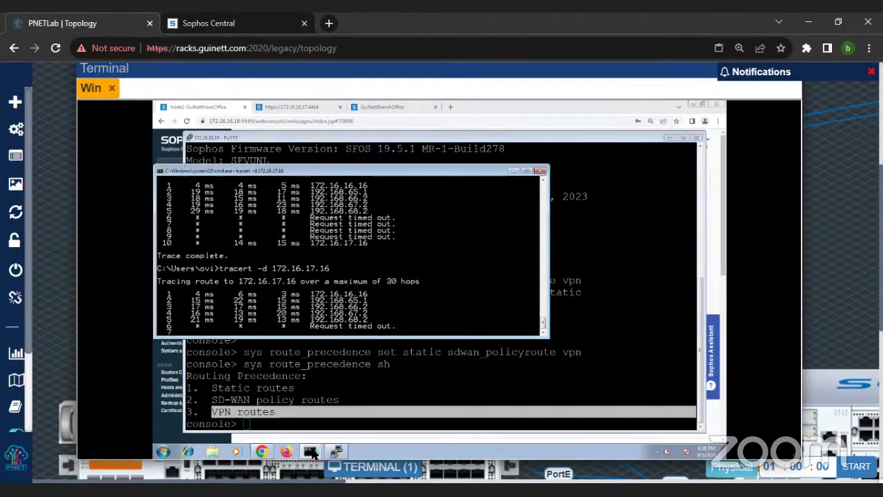
Step: In the ping window, run ping 172.16.17.16 after fixing the mistyped 172.16.16.16
{"action": "mouse_move", "coordinate": [310, 457]}
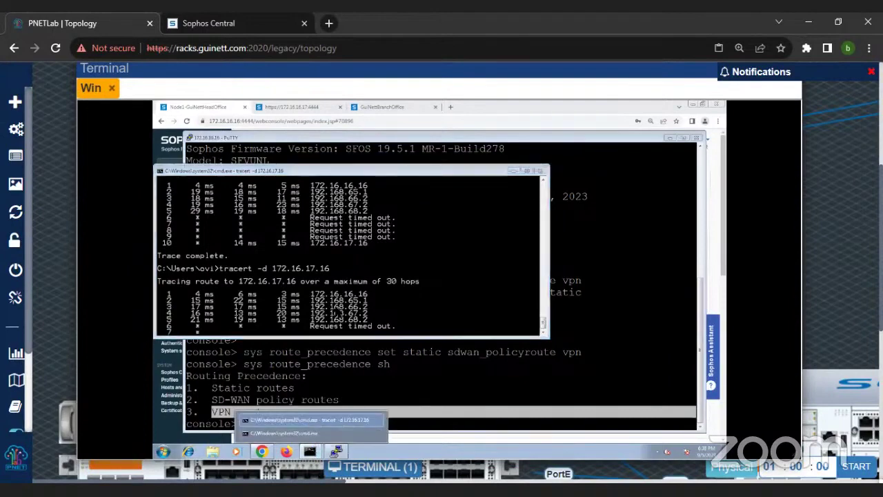
{"action": "left_click", "coordinate": [310, 419]}
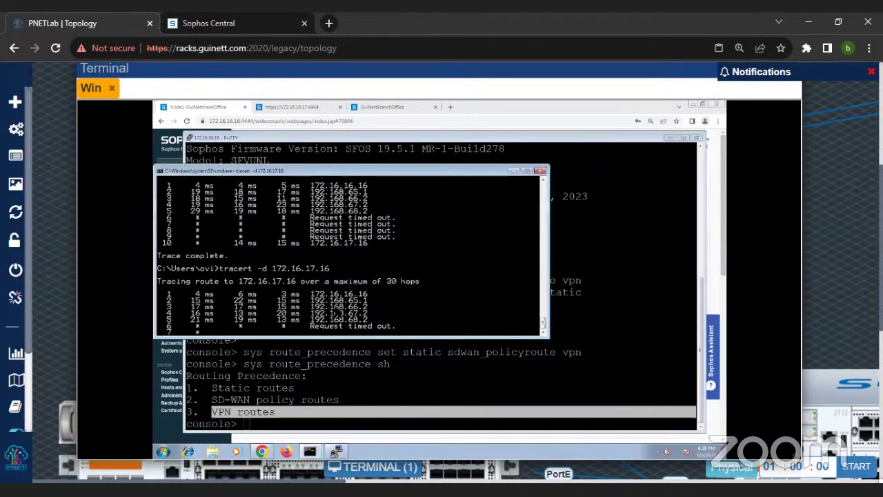
{"action": "left_click", "coordinate": [312, 453]}
{"action": "left_click", "coordinate": [312, 435]}
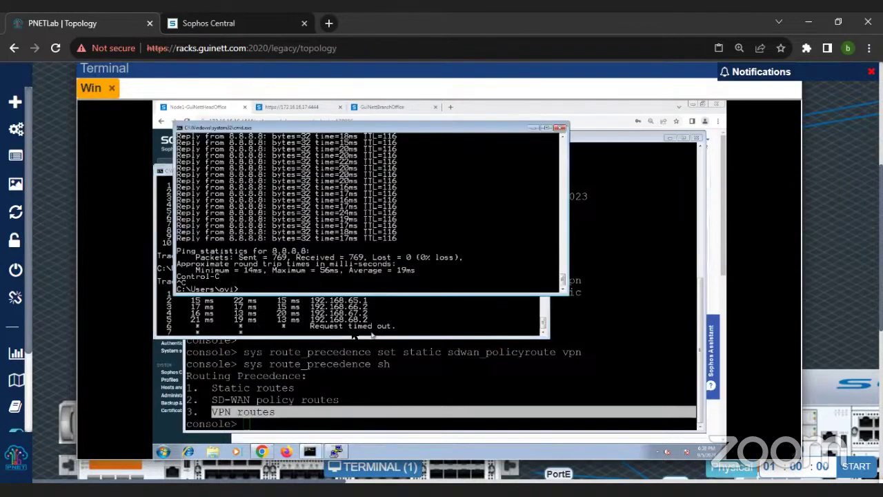
{"action": "type", "text": "ping 172.16.16.16"}
{"action": "key", "text": "BackSpace"}
{"action": "key", "text": "BackSpace"}
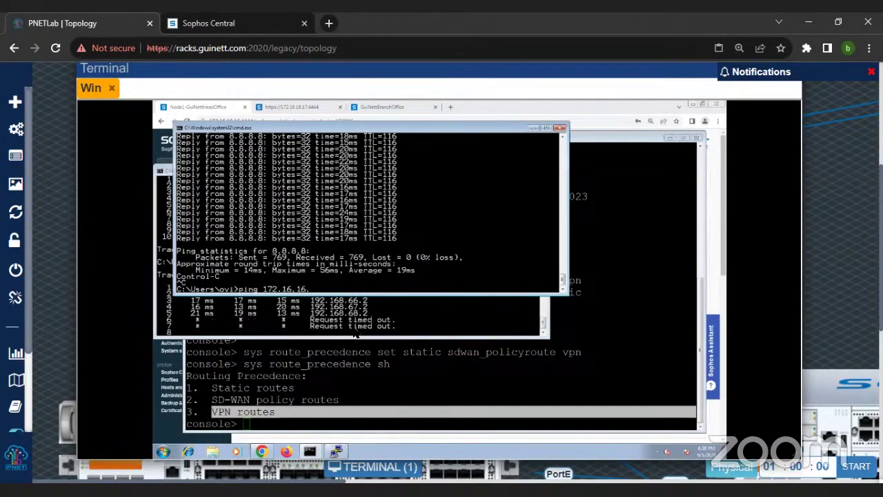
{"action": "key", "text": "BackSpace"}
{"action": "type", "text": "7.16"}
{"action": "key", "text": "Return"}
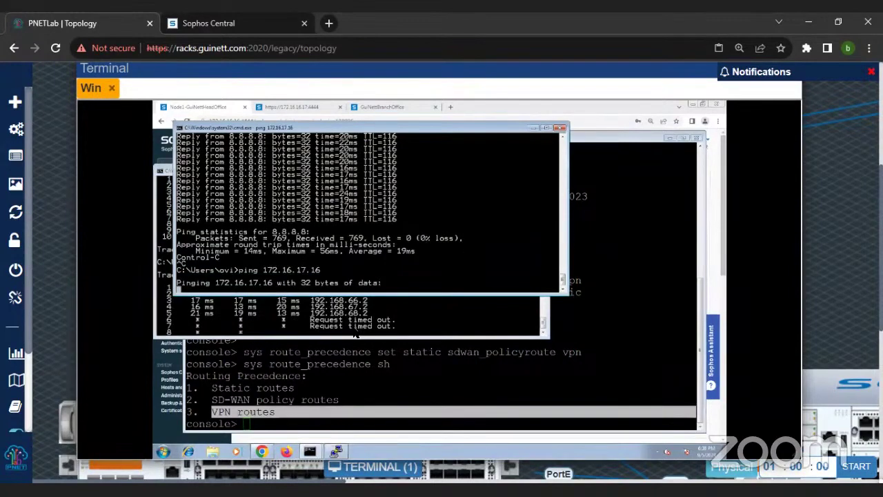
Step: On the firewall console, set route precedence to vpn, sdwan_policyroute, then static
{"action": "left_click", "coordinate": [341, 379]}
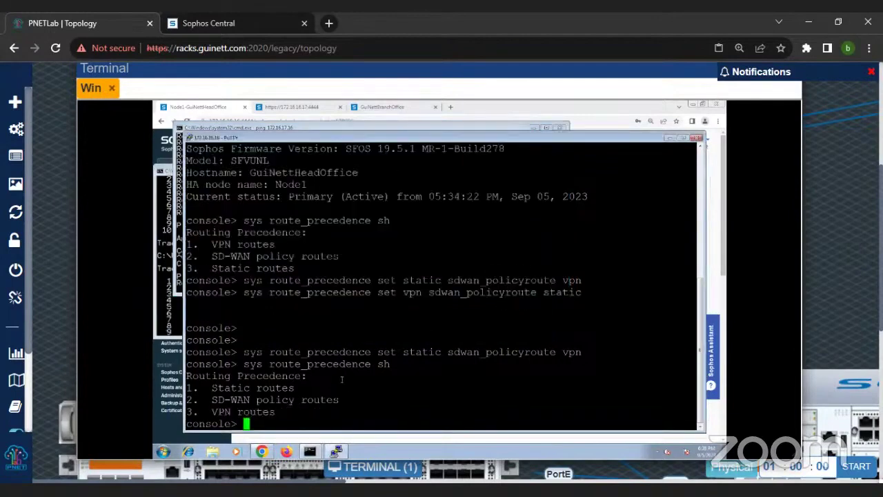
{"action": "type", "text": "sys rou"}
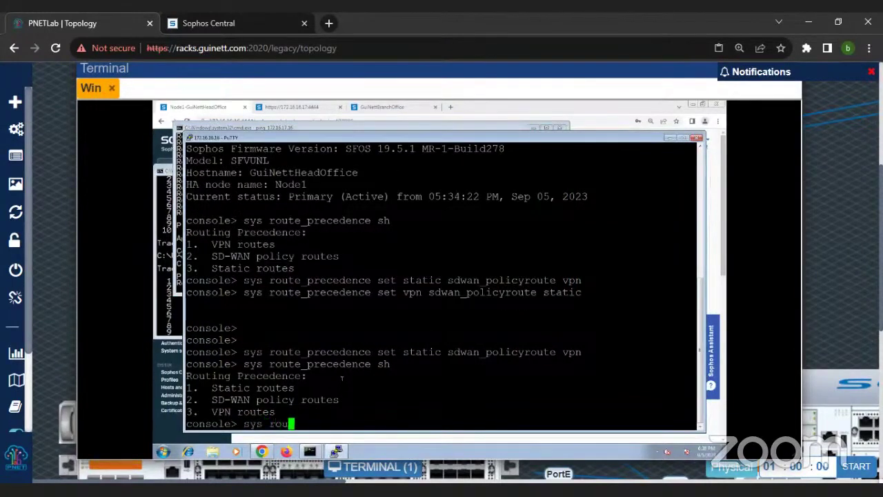
{"action": "type", "text": "te_precedence set vpn "}
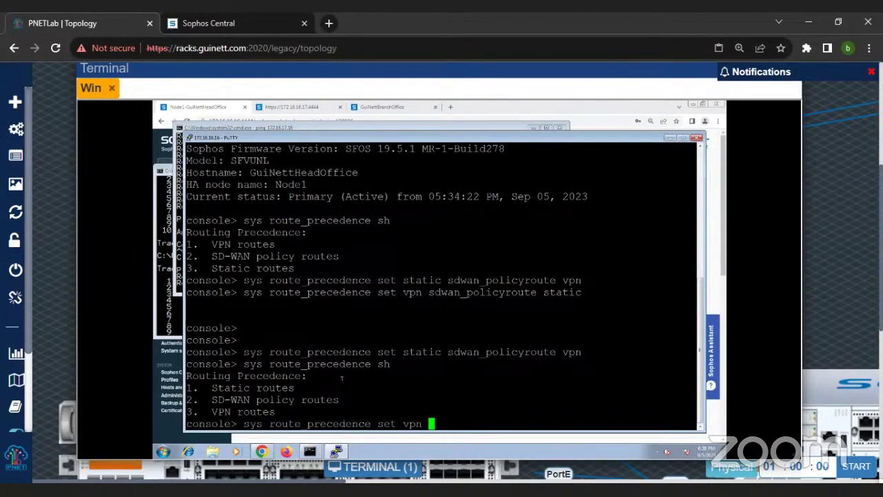
{"action": "type", "text": "sdwan_policyroute static"}
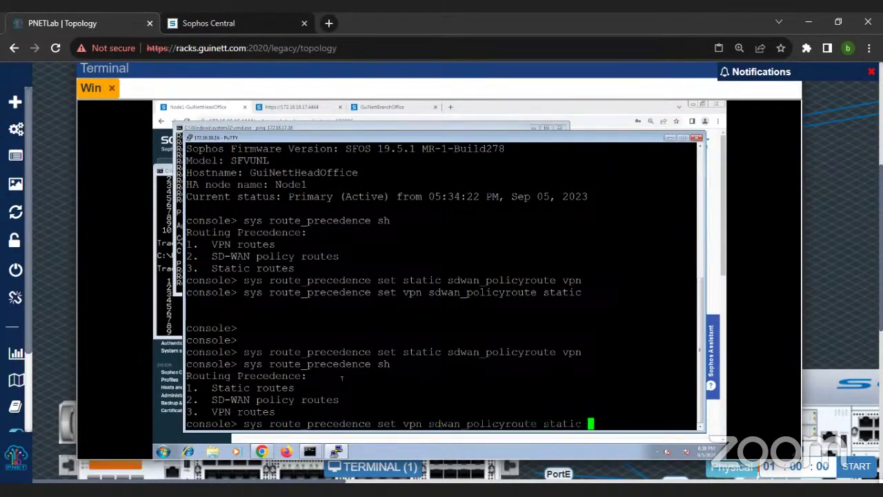
{"action": "key", "text": "Return"}
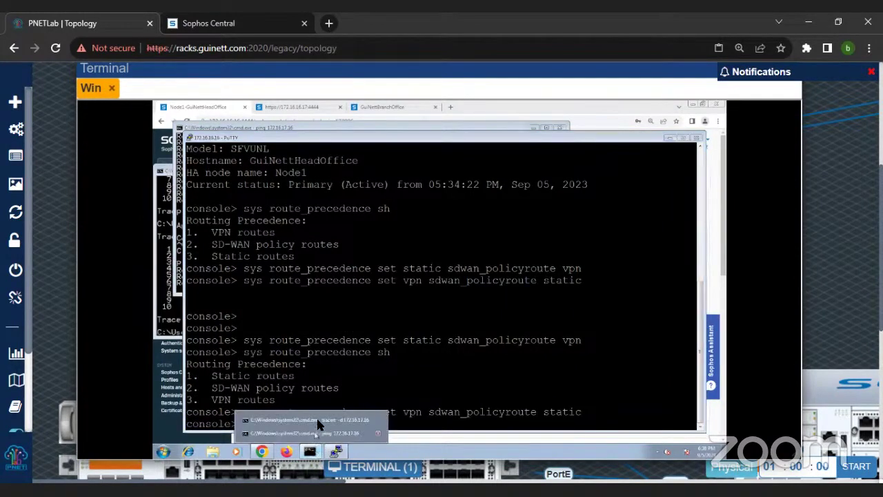
Step: Rerun the client's ping and tracert -d to 172.16.17.16 to confirm two-hop replies
{"action": "left_click", "coordinate": [316, 419]}
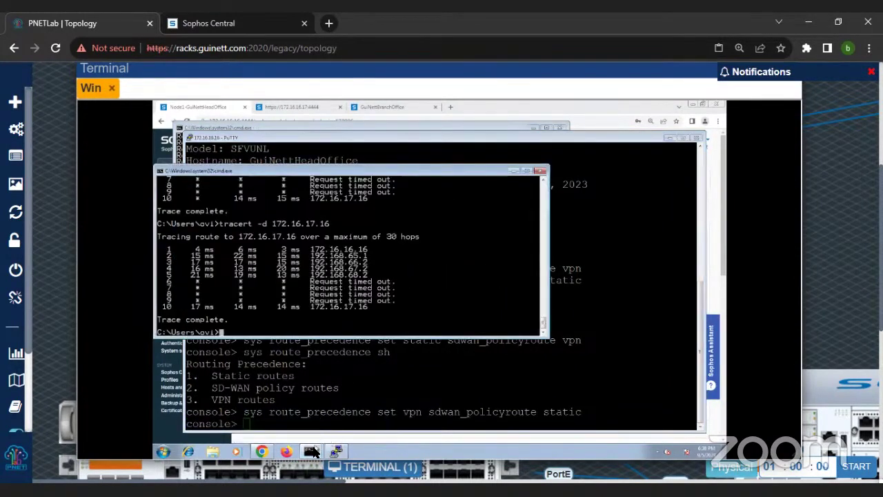
{"action": "left_click", "coordinate": [316, 438]}
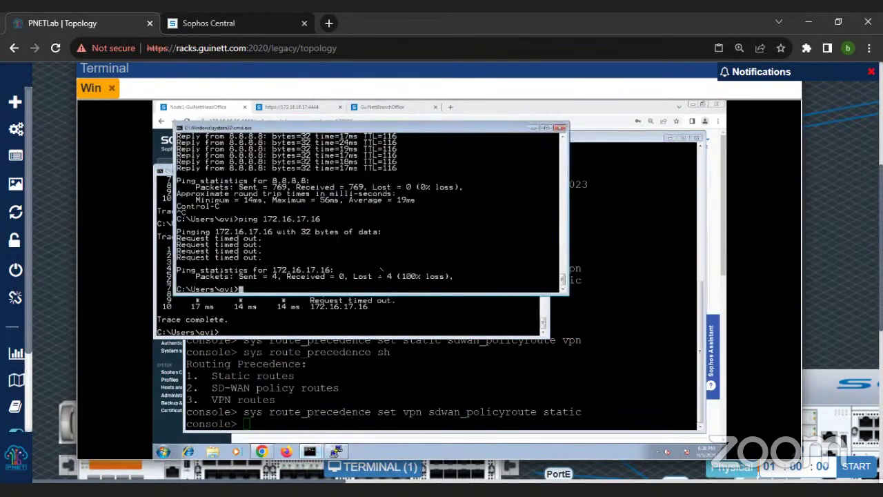
{"action": "key", "text": "Up"}
{"action": "key", "text": "Return"}
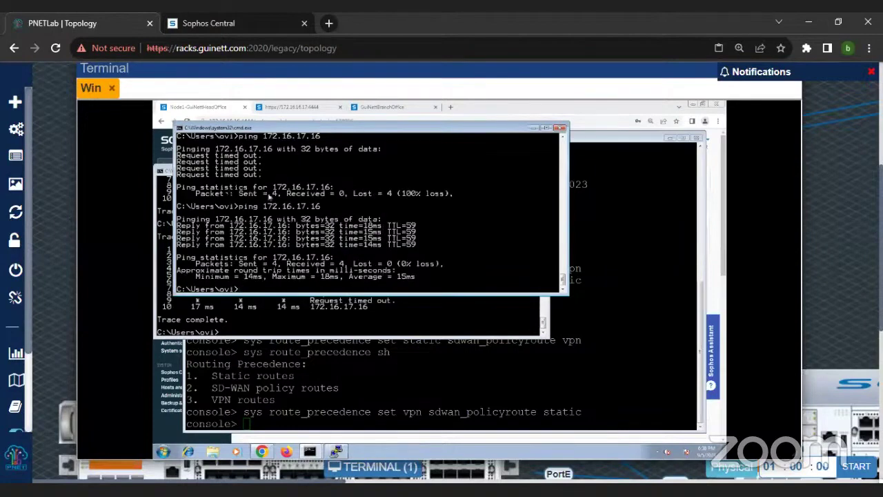
{"action": "left_click", "coordinate": [333, 324]}
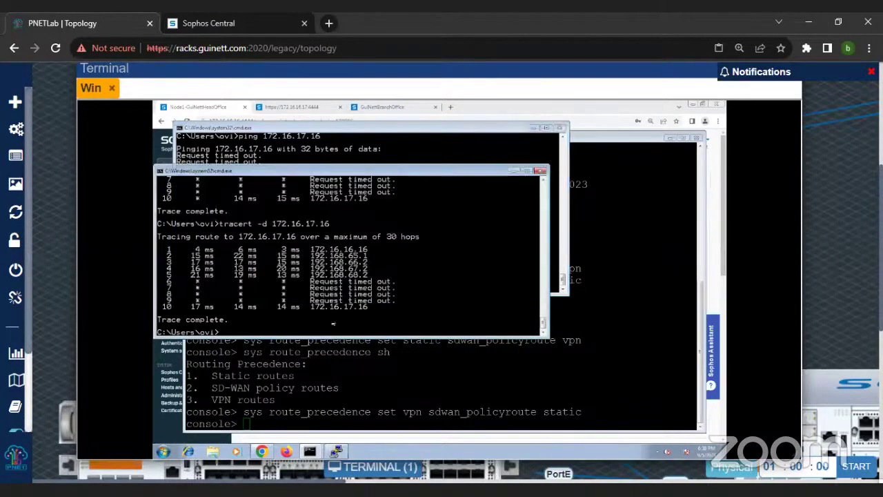
{"action": "key", "text": "Up"}
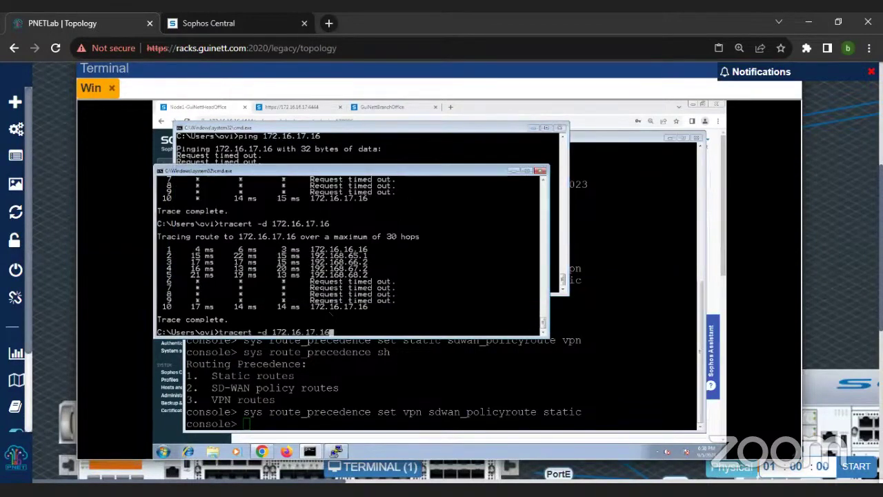
{"action": "key", "text": "Return"}
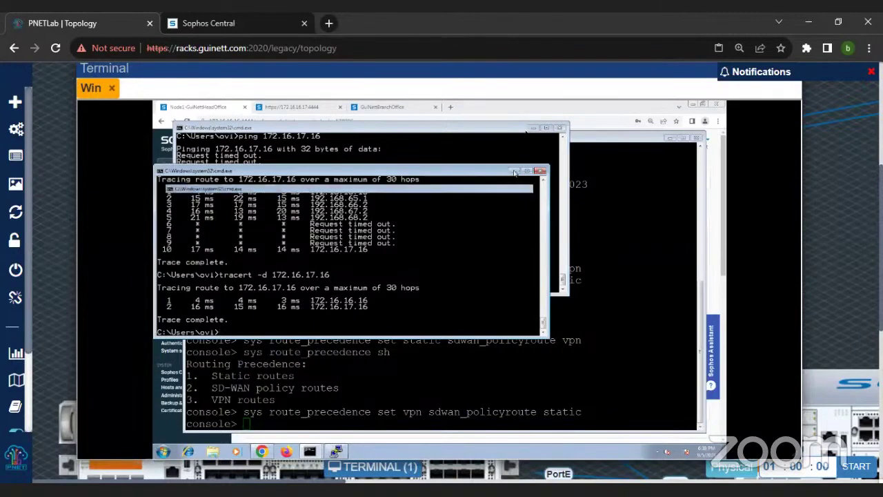
Step: Go back to the firewall console, clear a partly typed 'sys' command, and minimize it
{"action": "left_click", "coordinate": [529, 134]}
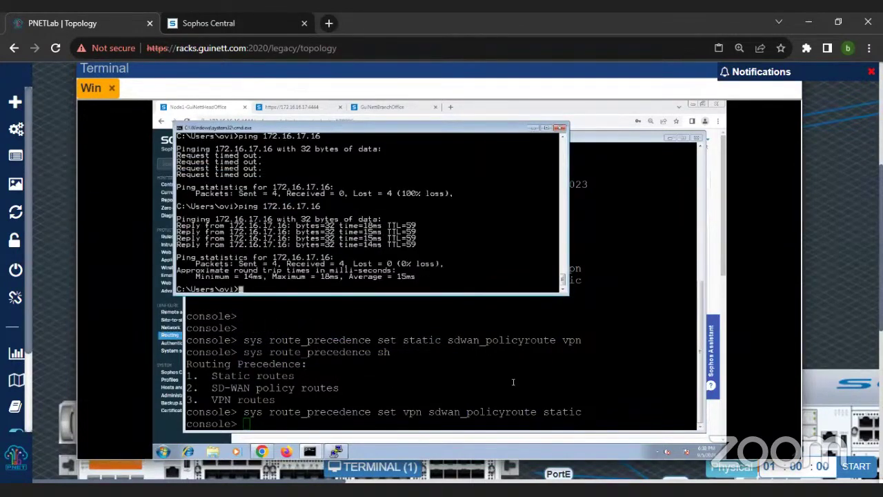
{"action": "left_click", "coordinate": [474, 388]}
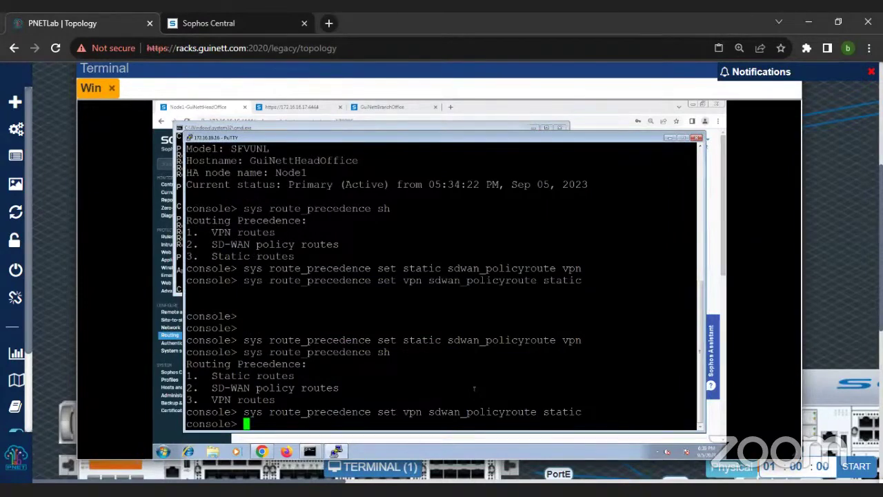
{"action": "type", "text": "sys"}
{"action": "key", "text": "BackSpace"}
{"action": "key", "text": "BackSpace"}
{"action": "key", "text": "BackSpace"}
{"action": "left_click", "coordinate": [668, 138]}
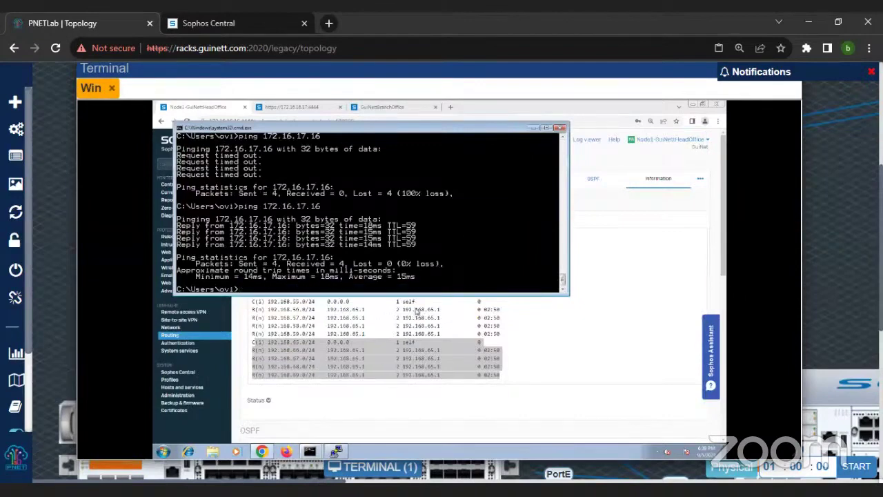
Step: Review Routing's Information, Gateways, SD-WAN profiles and SD-WAN routes pages, then restore the console
{"action": "left_click", "coordinate": [497, 316]}
{"action": "left_click", "coordinate": [663, 181]}
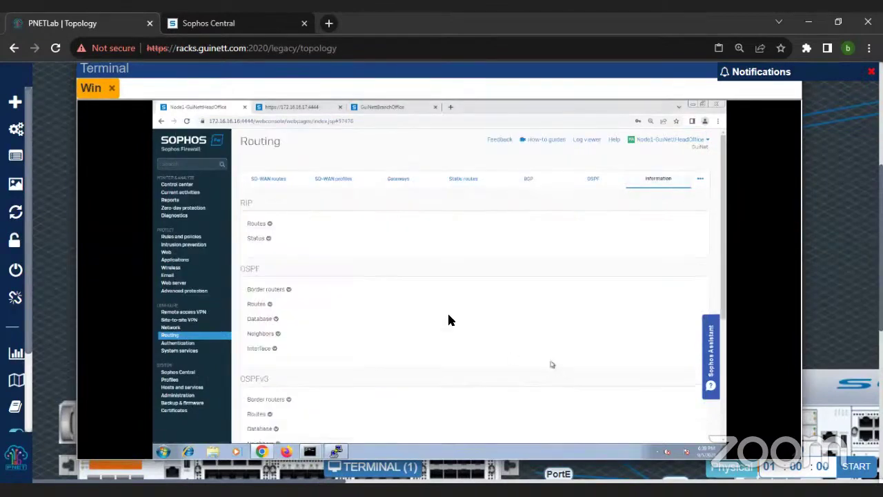
{"action": "left_click", "coordinate": [269, 226]}
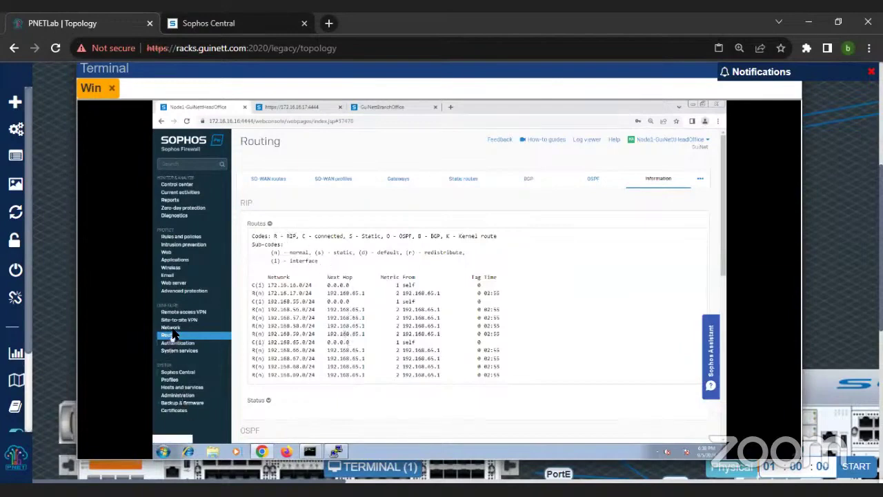
{"action": "left_click", "coordinate": [399, 179]}
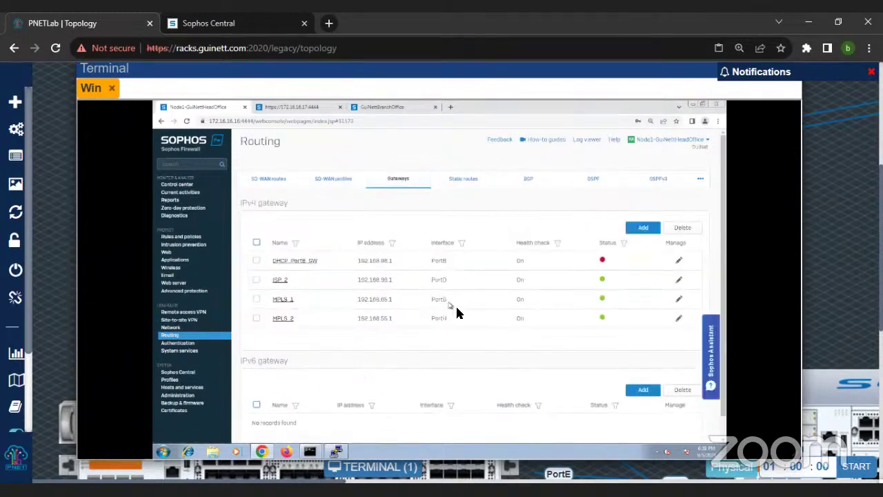
{"action": "left_click", "coordinate": [336, 182]}
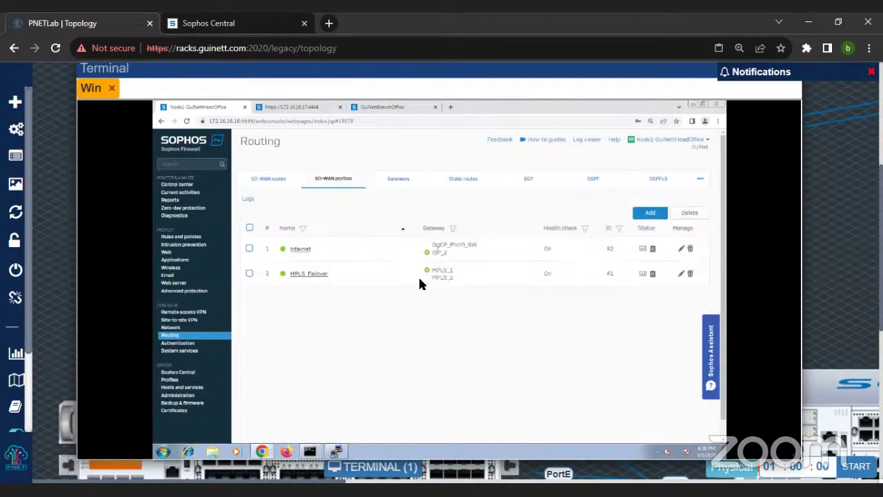
{"action": "left_click", "coordinate": [270, 179]}
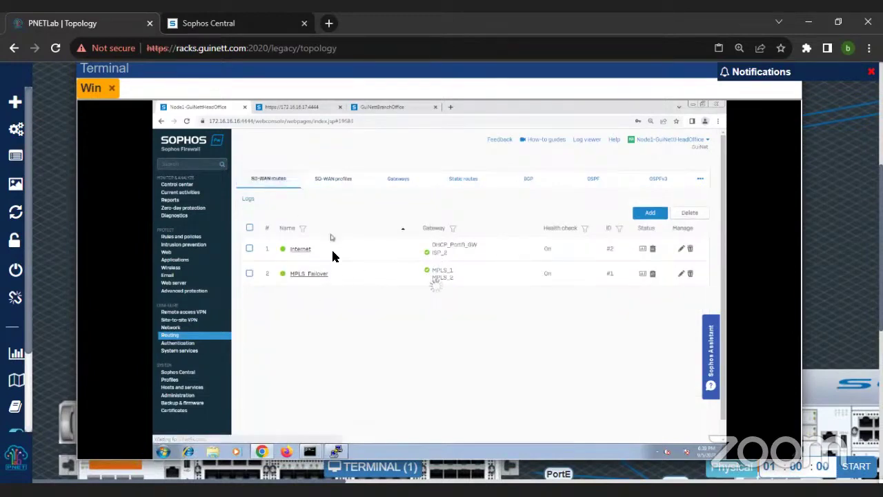
{"action": "left_click", "coordinate": [336, 452]}
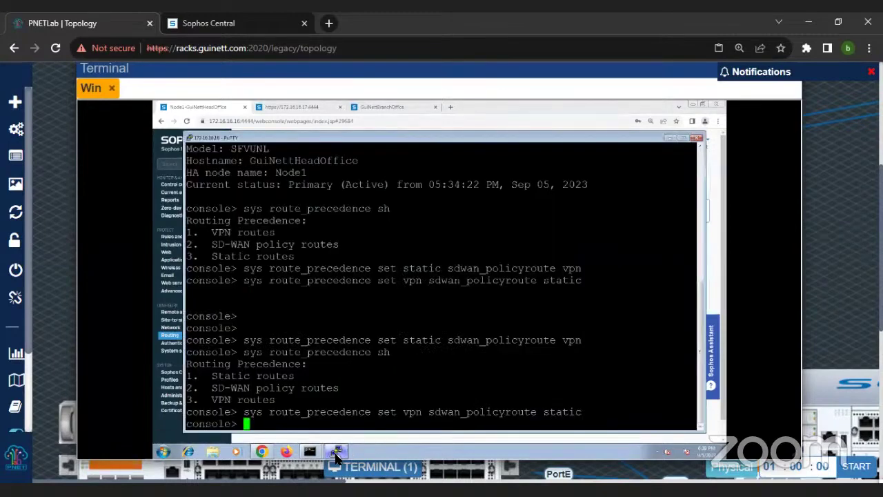
Step: Set firewall route precedence to static first, then SD-WAN policy routes, then VPN
{"action": "left_click", "coordinate": [336, 452]}
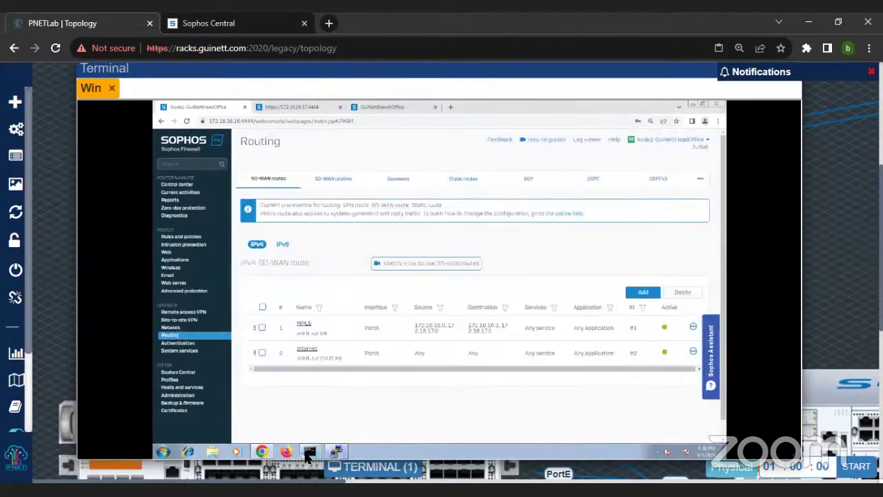
{"action": "mouse_move", "coordinate": [309, 456]}
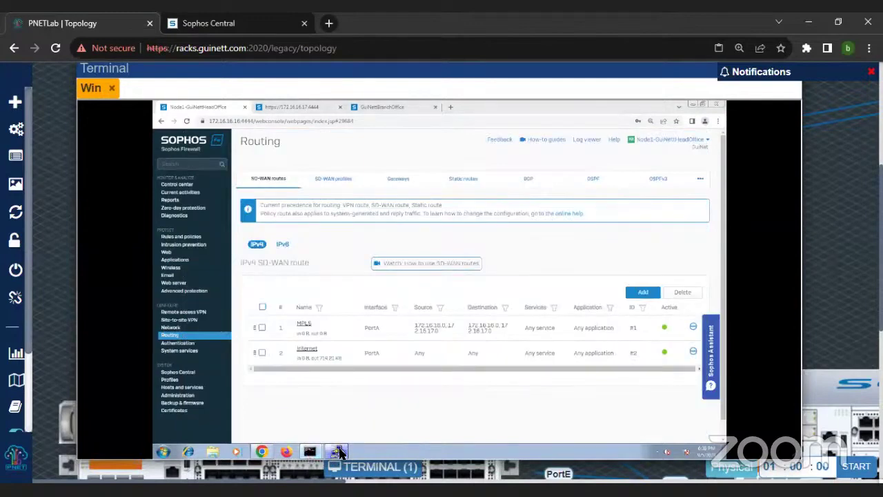
{"action": "left_click", "coordinate": [338, 452]}
{"action": "type", "text": "sys route_precedence "}
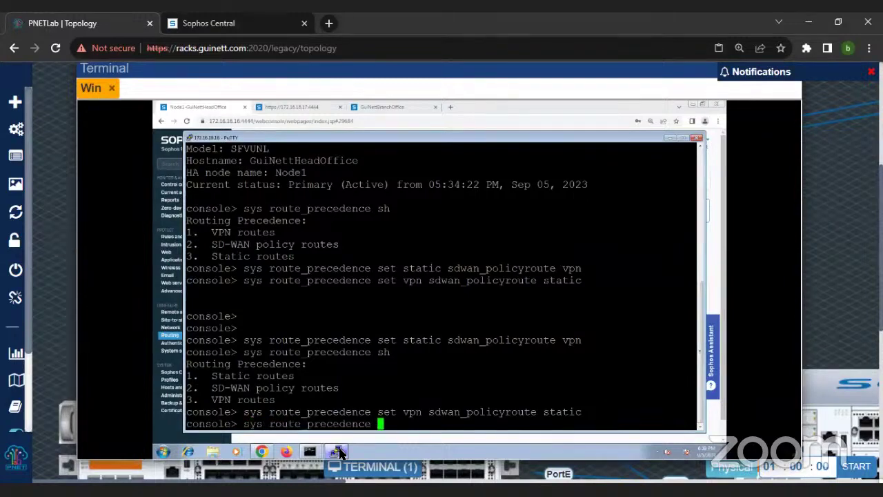
{"action": "type", "text": "st"}
{"action": "key", "text": "Tab"}
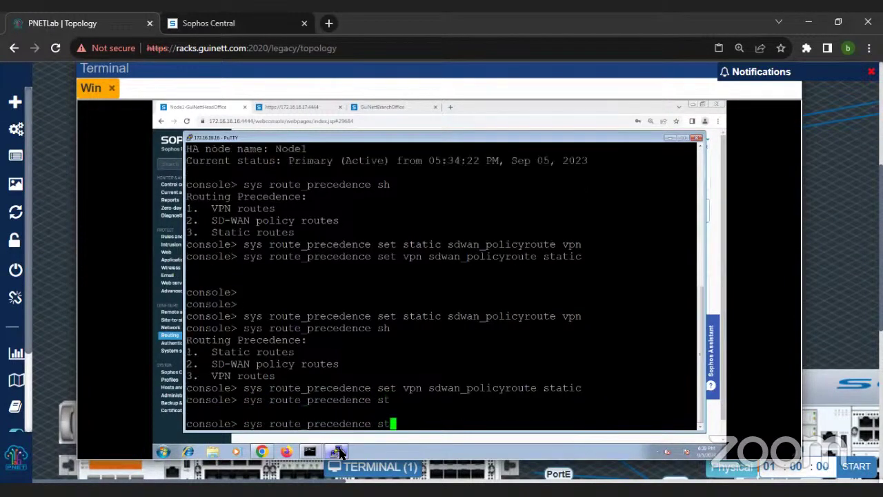
{"action": "key", "text": "BackSpace"}
{"action": "key", "text": "BackSpace"}
{"action": "type", "text": "set st"}
{"action": "key", "text": "Tab"}
{"action": "type", "text": "sd"}
{"action": "key", "text": "Tab"}
{"action": "type", "text": "vpn"}
{"action": "key", "text": "Return"}
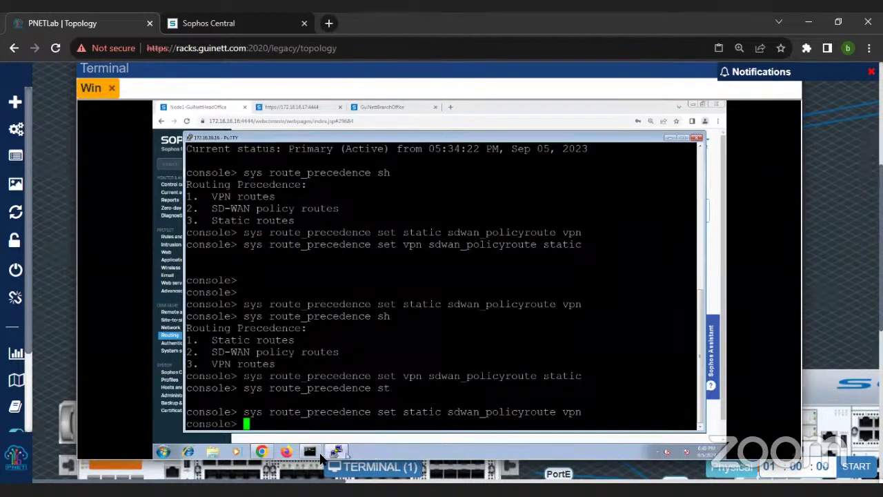
Step: Rerun tracert to 172.16.17.16, then stop it and start a continuous ping instead
{"action": "mouse_move", "coordinate": [311, 454]}
{"action": "left_click", "coordinate": [322, 419]}
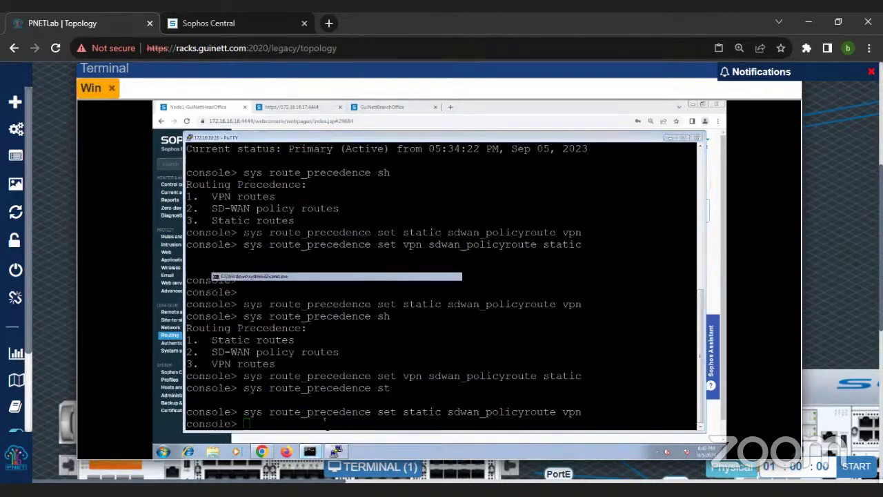
{"action": "key", "text": "Up"}
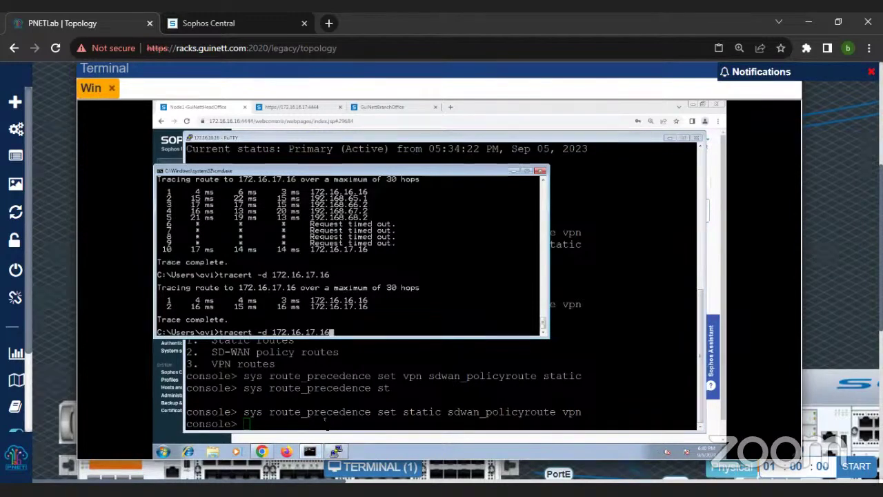
{"action": "key", "text": "Return"}
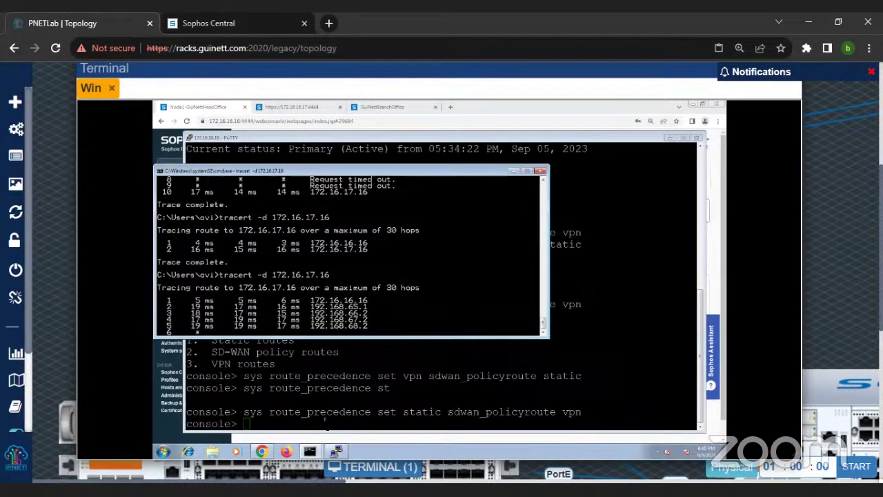
{"action": "key", "text": "ctrl+c"}
{"action": "key", "text": "Up"}
{"action": "key", "text": "Up"}
{"action": "key", "text": "Up"}
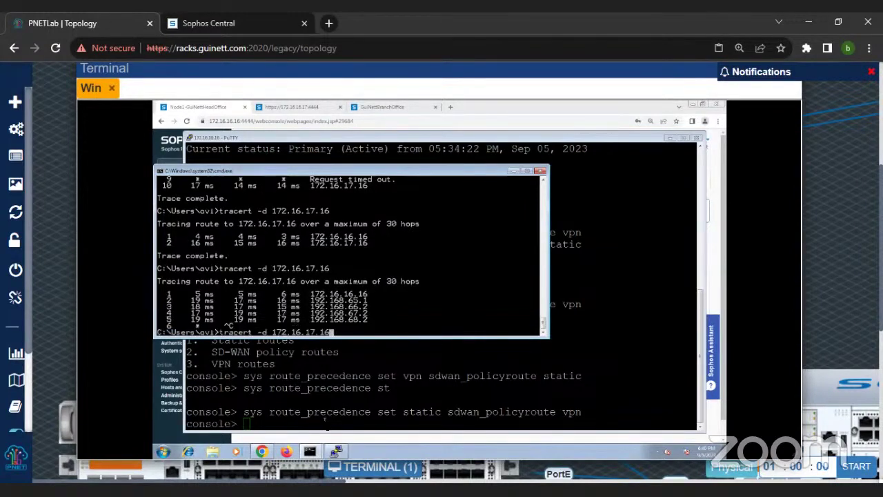
{"action": "key", "text": "Return"}
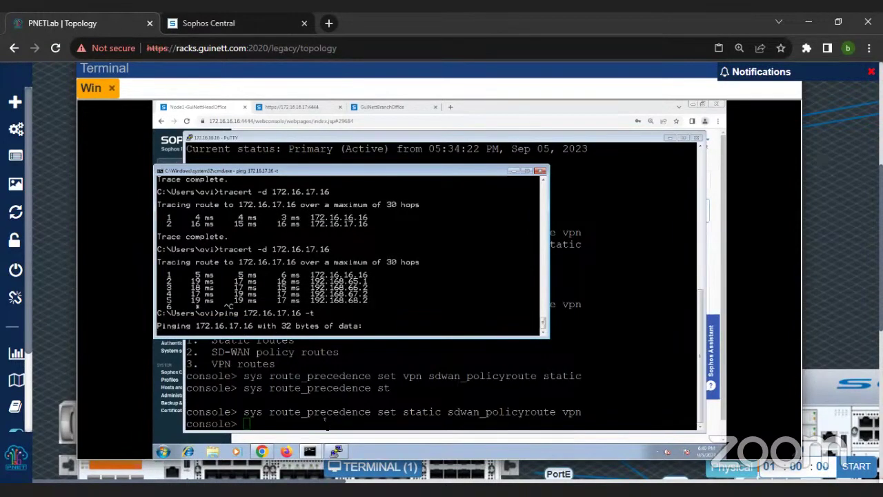
Step: Begin typing 'sys route_precedence vpn sd' on the console, then bring the ping window forward
{"action": "left_click", "coordinate": [325, 422]}
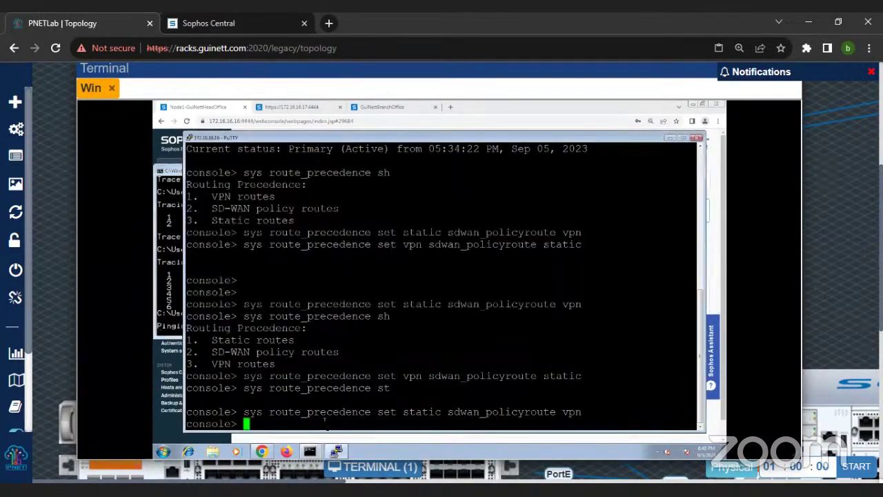
{"action": "type", "text": "sys route_precedence vpn sd"}
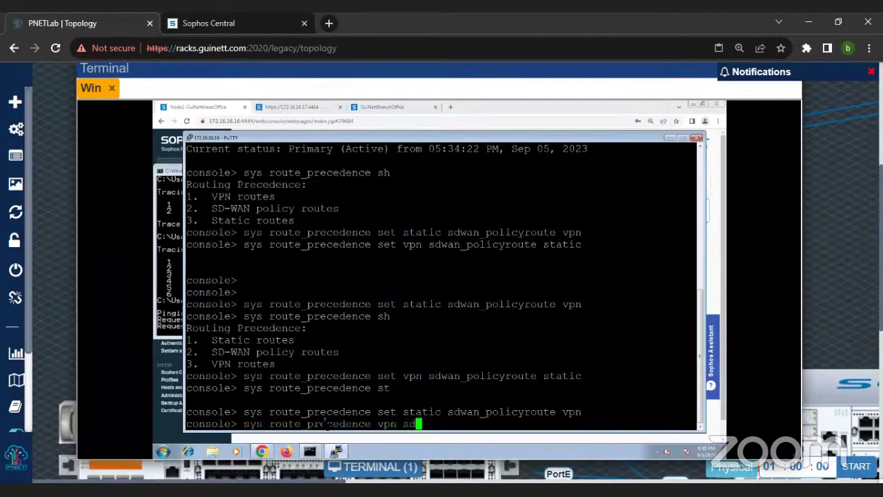
{"action": "left_click", "coordinate": [181, 310]}
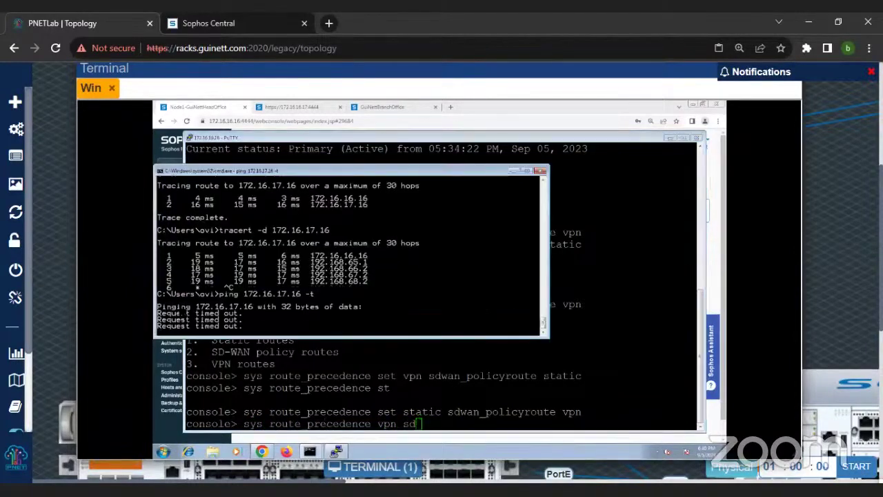
{"action": "left_click", "coordinate": [331, 450]}
{"action": "left_click", "coordinate": [311, 451]}
{"action": "left_click", "coordinate": [316, 435]}
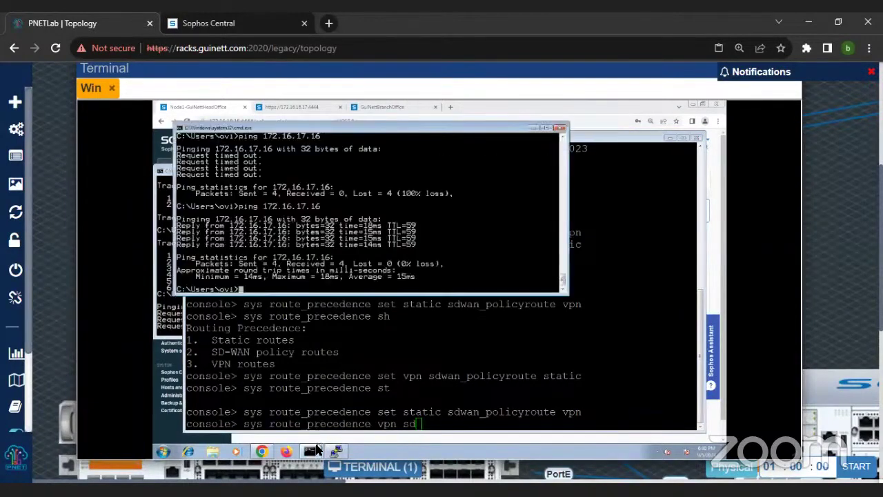
{"action": "left_click", "coordinate": [316, 449]}
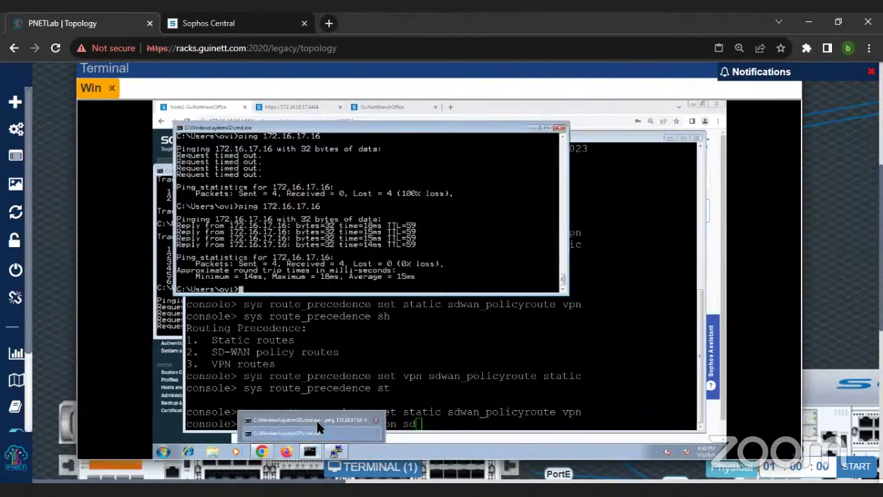
{"action": "left_click", "coordinate": [316, 419]}
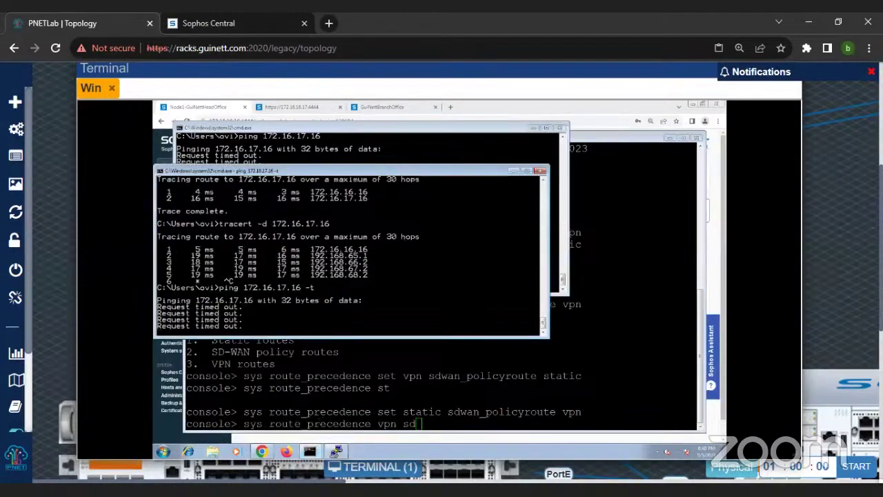
Step: Complete and apply 'sys route_precedence set vpn sdwan_policyroute static' on the firewall console
{"action": "left_click", "coordinate": [413, 386]}
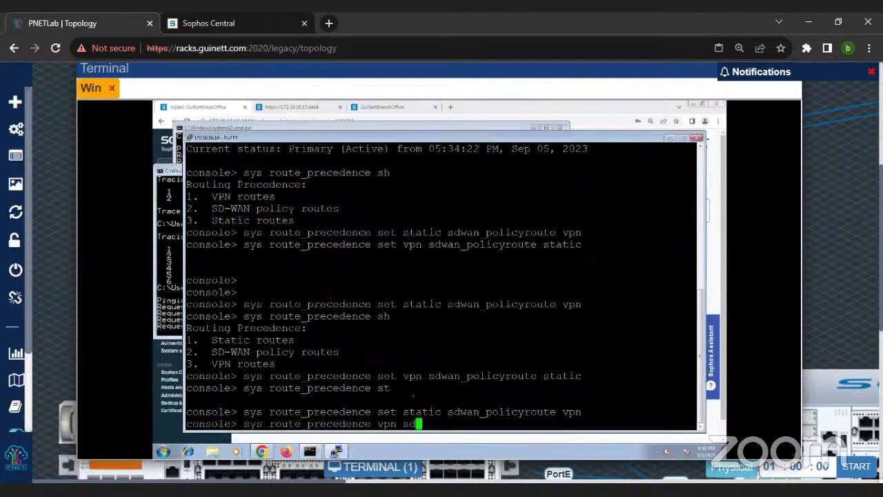
{"action": "key", "text": "Tab"}
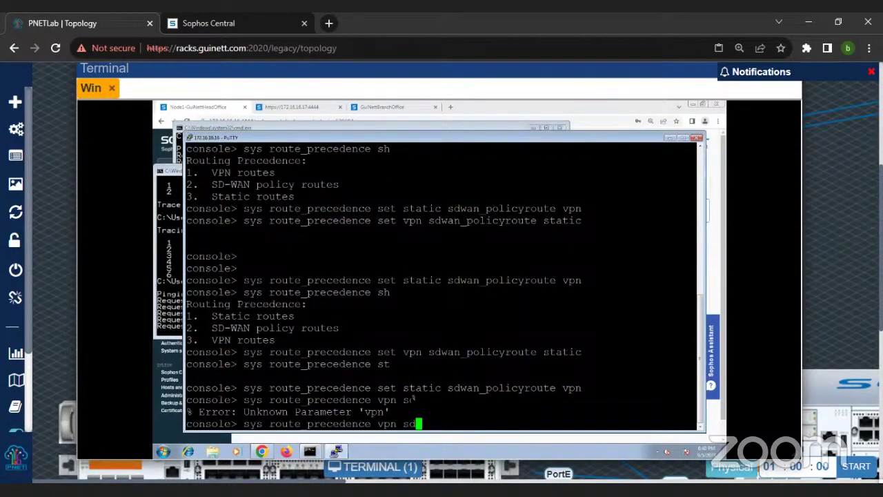
{"action": "key", "text": "Tab"}
{"action": "key", "text": "Tab"}
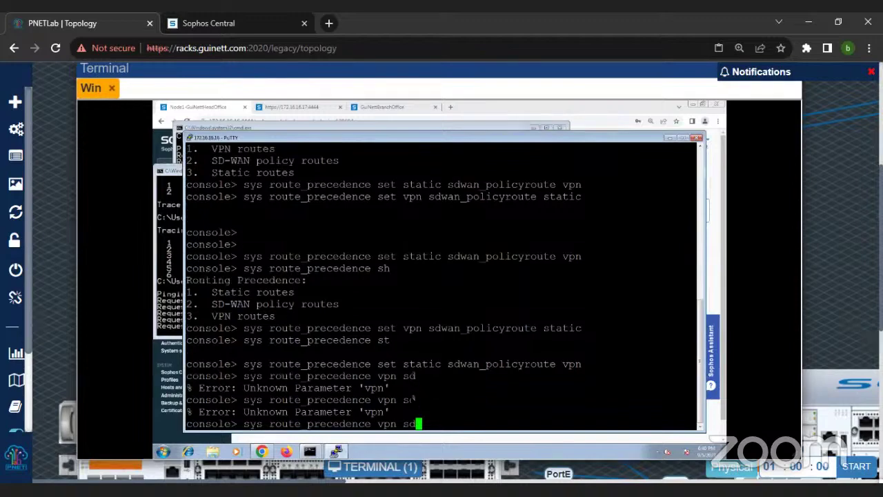
{"action": "key", "text": "BackSpace"}
{"action": "key", "text": "BackSpace"}
{"action": "key", "text": "BackSpace"}
{"action": "key", "text": "BackSpace"}
{"action": "key", "text": "BackSpace"}
{"action": "key", "text": "BackSpace"}
{"action": "type", "text": "set "}
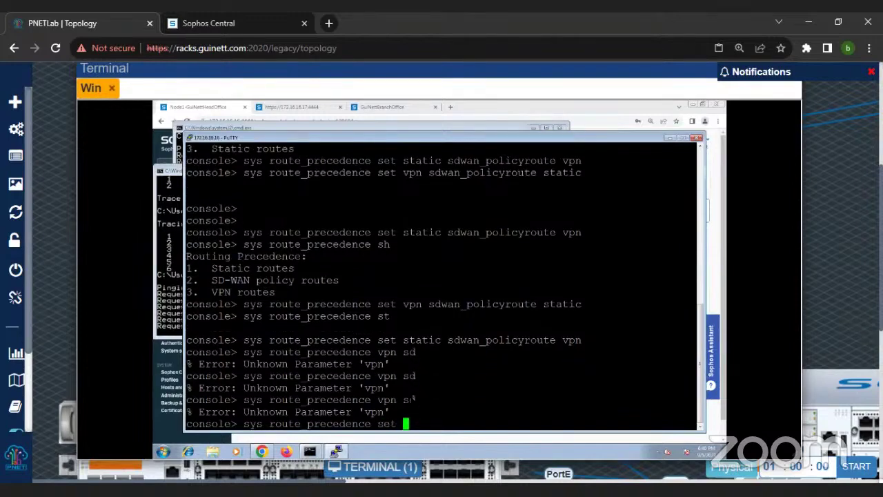
{"action": "type", "text": "vpn s"}
{"action": "type", "text": "d"}
{"action": "key", "text": "Tab"}
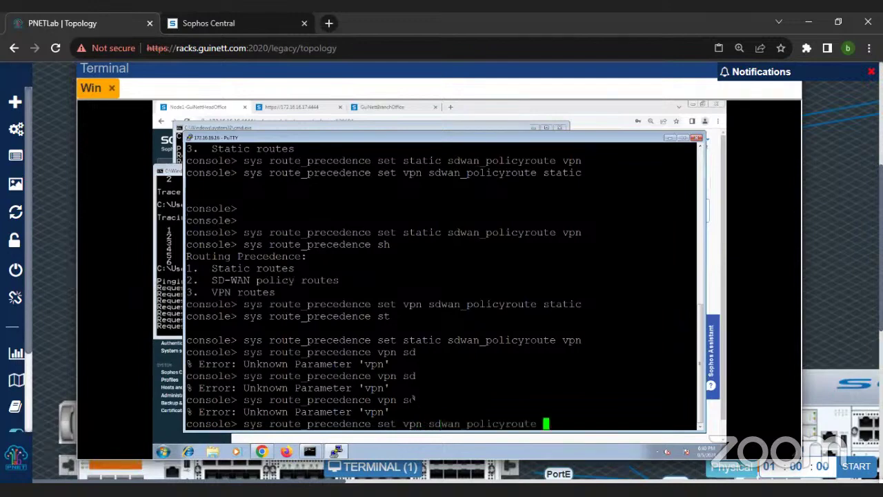
{"action": "type", "text": "st"}
{"action": "key", "text": "Tab"}
{"action": "key", "text": "Return"}
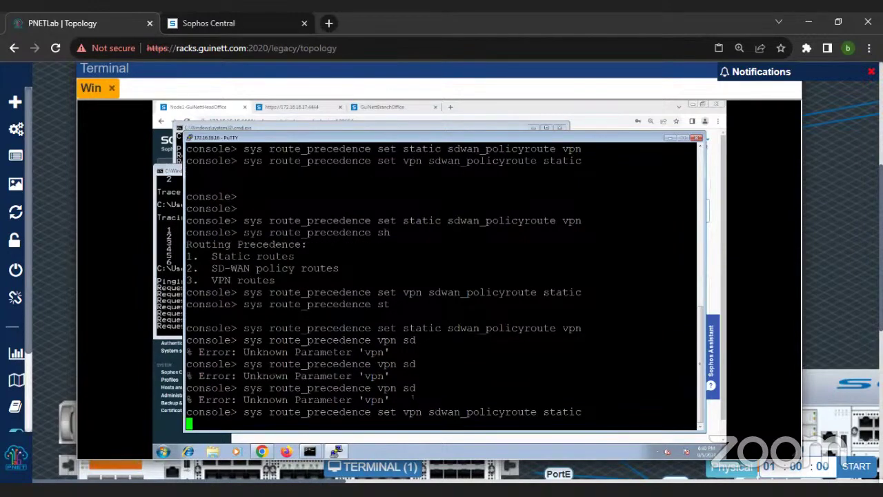
Step: Check that the client's ping to 172.16.17.16 now replies, then minimize the terminal
{"action": "left_click", "coordinate": [177, 298]}
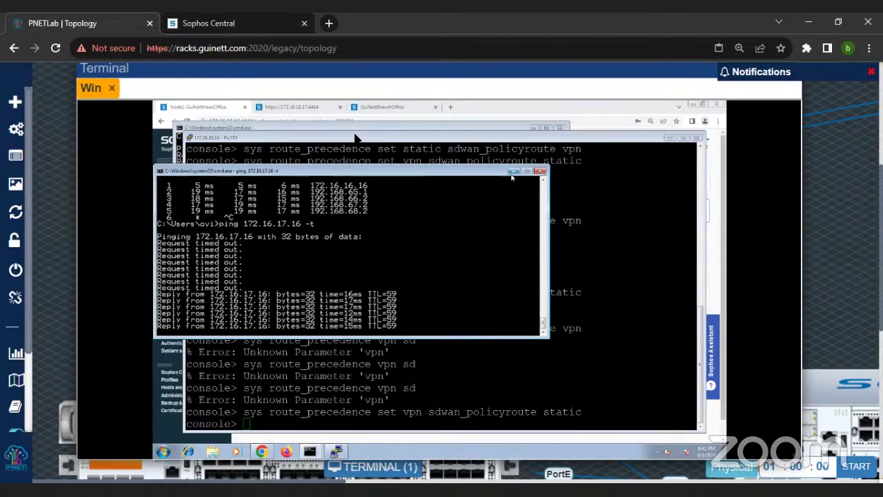
{"action": "left_click_drag", "start_coordinate": [597, 71], "coordinate": [552, 92]}
{"action": "left_click", "coordinate": [680, 90]}
Step: Open the vIOS15 router console from the topology and enter privileged mode with en
{"action": "key", "text": "ctrl+minus"}
{"action": "key", "text": "ctrl+minus"}
{"action": "key", "text": "ctrl+minus"}
{"action": "key", "text": "ctrl+minus"}
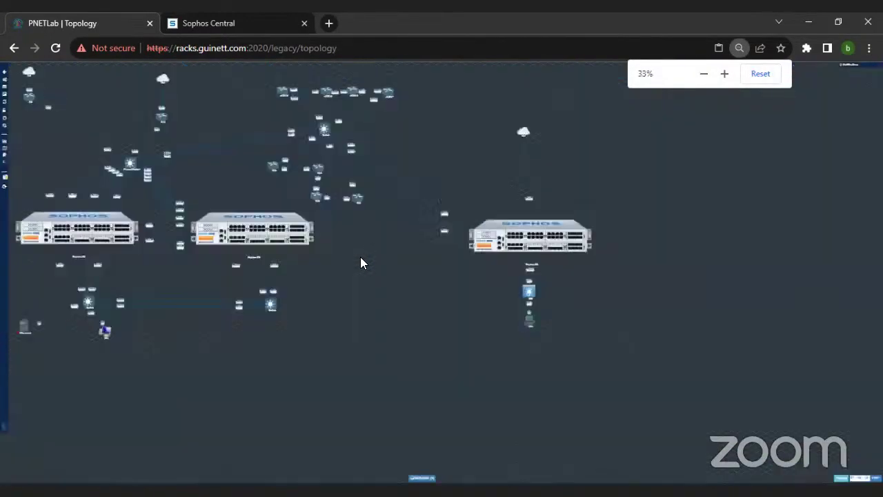
{"action": "key", "text": "ctrl+plus"}
{"action": "left_click", "coordinate": [423, 109]}
{"action": "left_click_drag", "start_coordinate": [135, 76], "coordinate": [432, 160]}
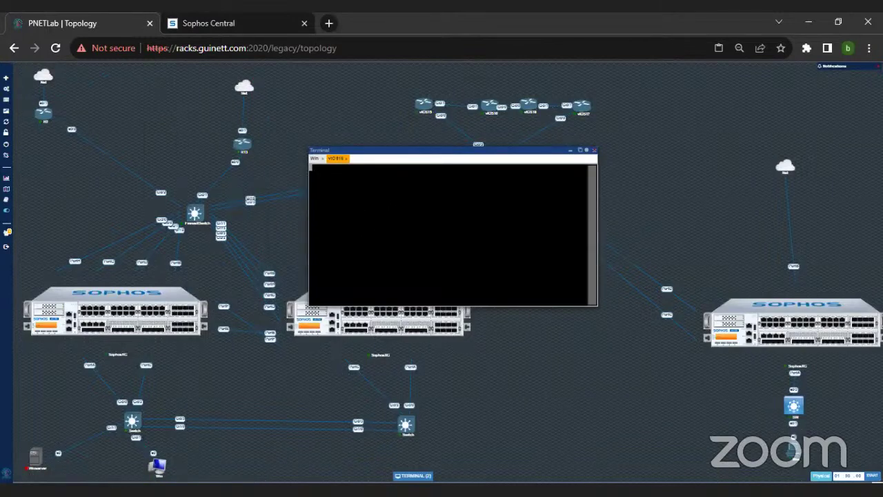
{"action": "key", "text": "Return"}
{"action": "key", "text": "Return"}
{"action": "key", "text": "Return"}
{"action": "key", "text": "Return"}
{"action": "type", "text": "en"}
{"action": "key", "text": "Return"}
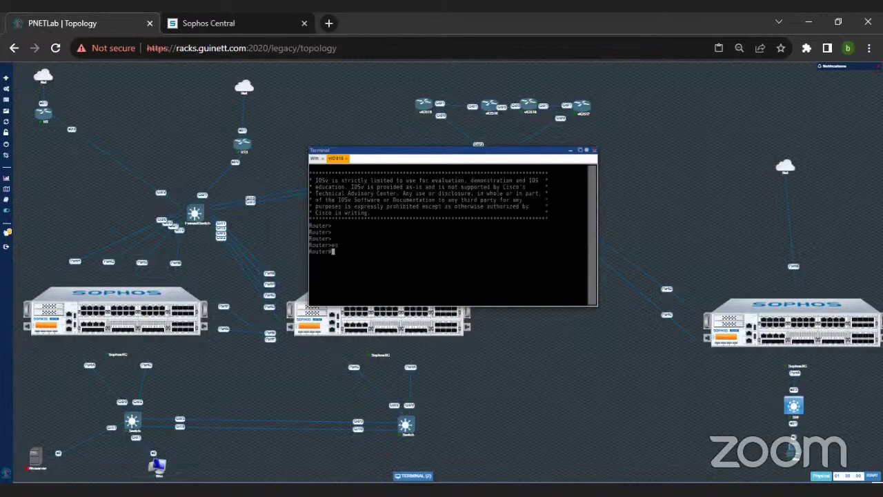
Step: Display the router's running configuration and its routing table with show run and show ip route
{"action": "key", "text": "ctrl+plus"}
{"action": "key", "text": "ctrl+plus"}
{"action": "key", "text": "ctrl+plus"}
{"action": "key", "text": "ctrl+plus"}
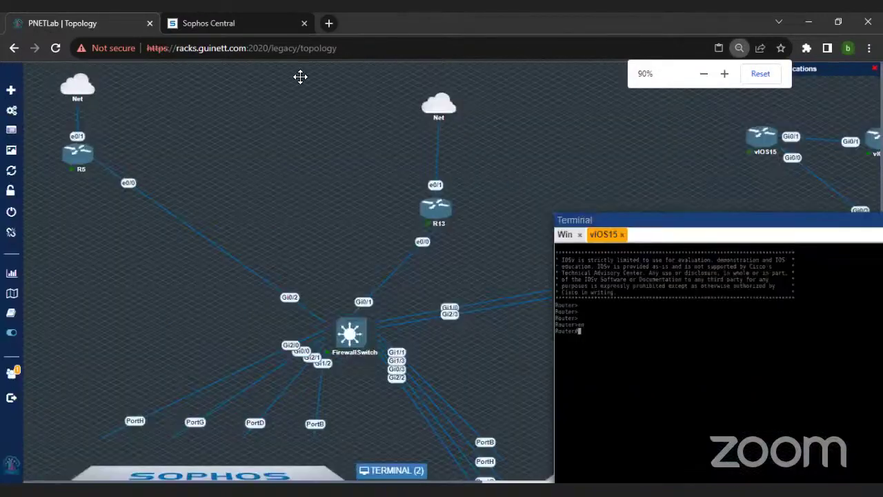
{"action": "type", "text": "show runn"}
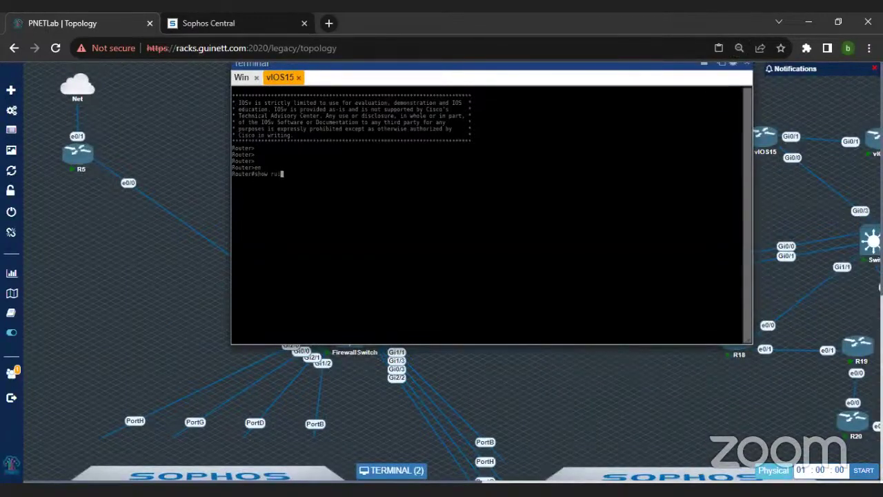
{"action": "key", "text": "Return"}
{"action": "type", "text": "show run"}
{"action": "key", "text": "Return"}
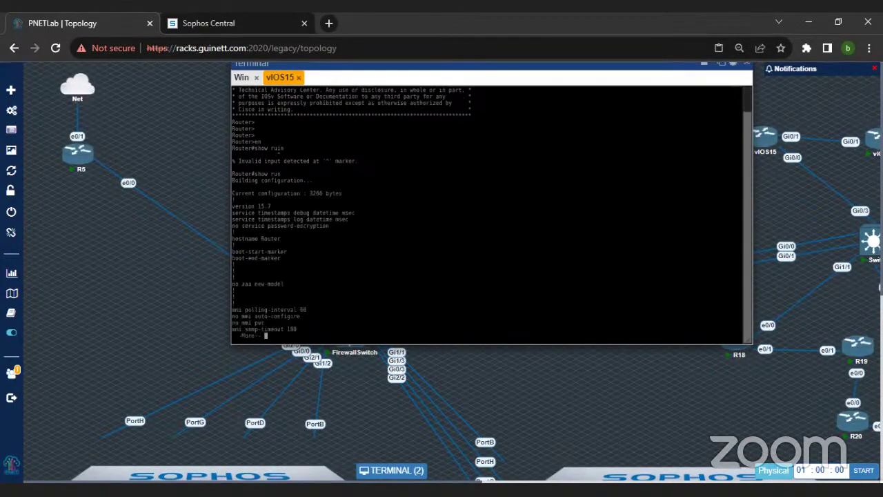
{"action": "key", "text": "space"}
{"action": "key", "text": "space"}
{"action": "key", "text": "space"}
{"action": "key", "text": "space"}
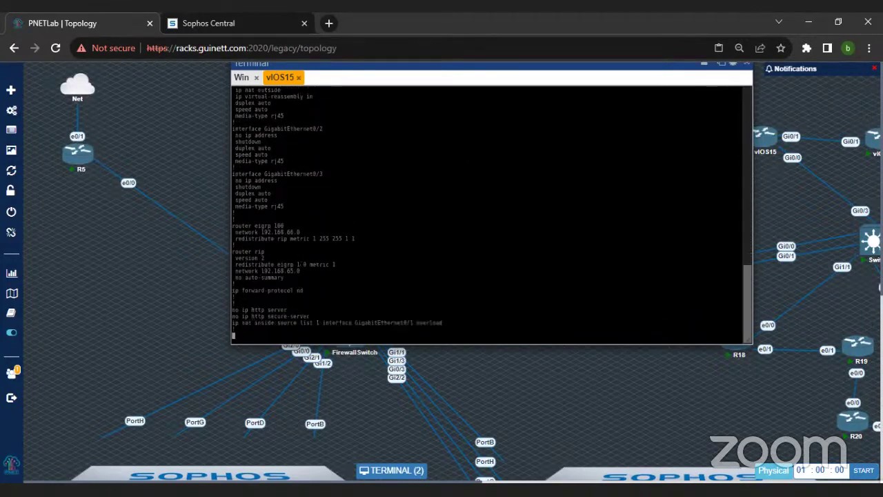
{"action": "key", "text": "space"}
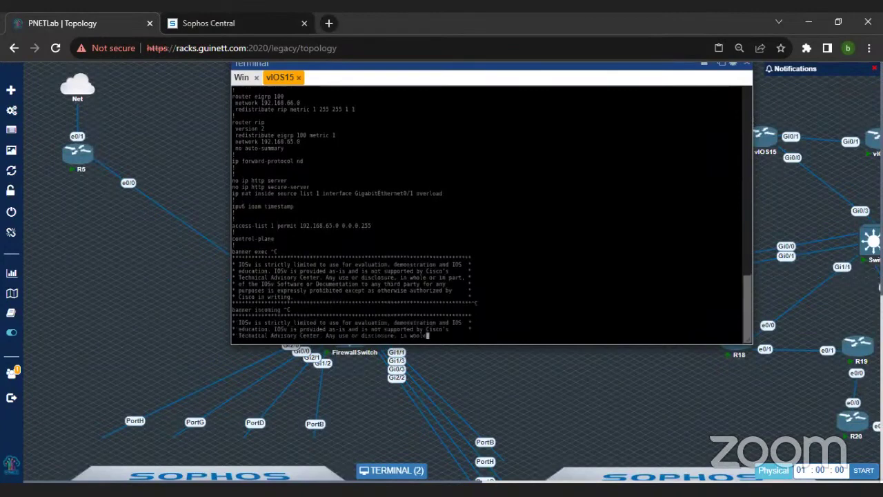
{"action": "type", "text": "show ip route"}
{"action": "key", "text": "Return"}
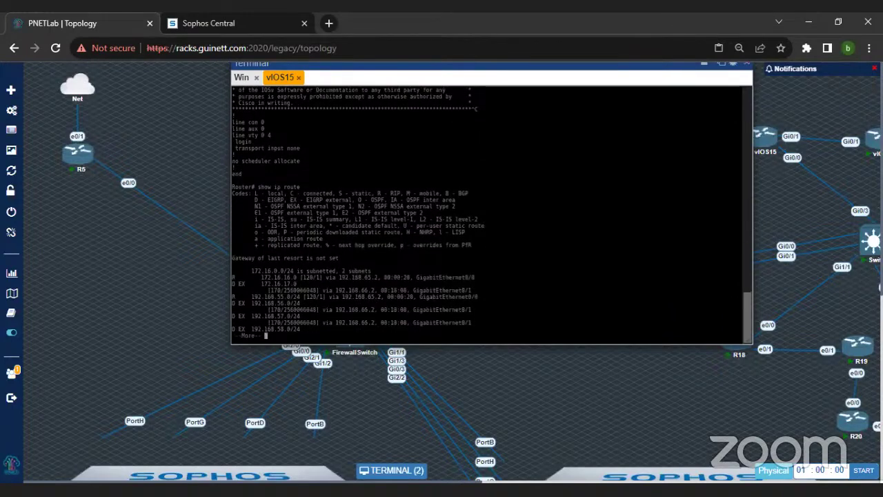
{"action": "key", "text": "space"}
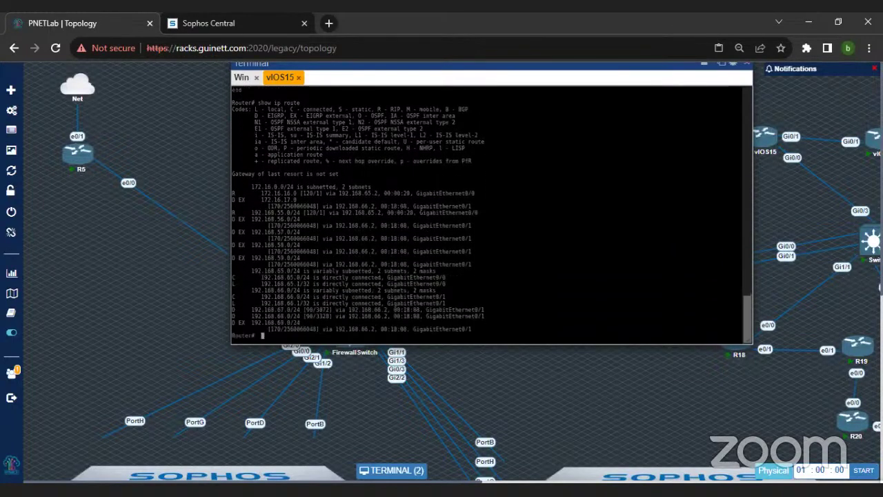
Step: Ping 172.16.17.16 and 172.16.16.16 from the router, both succeeding 5/5
{"action": "type", "text": "ping 172.16.17.1"}
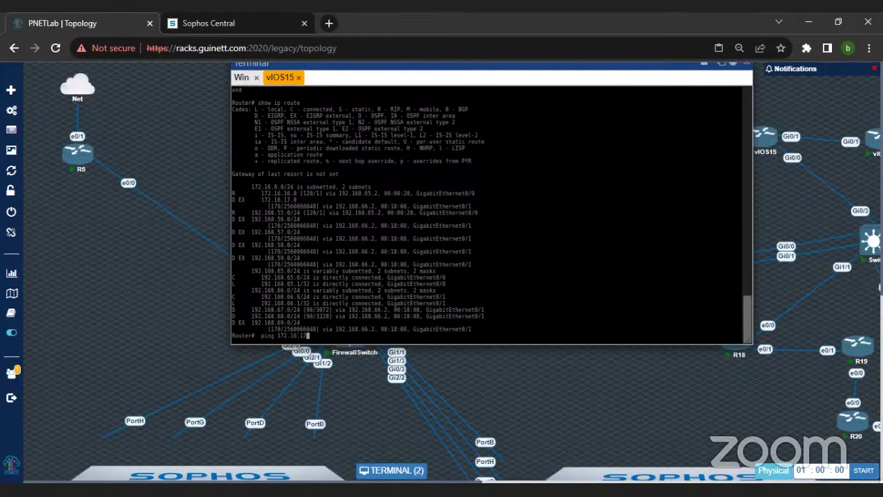
{"action": "type", "text": "0"}
{"action": "key", "text": "Return"}
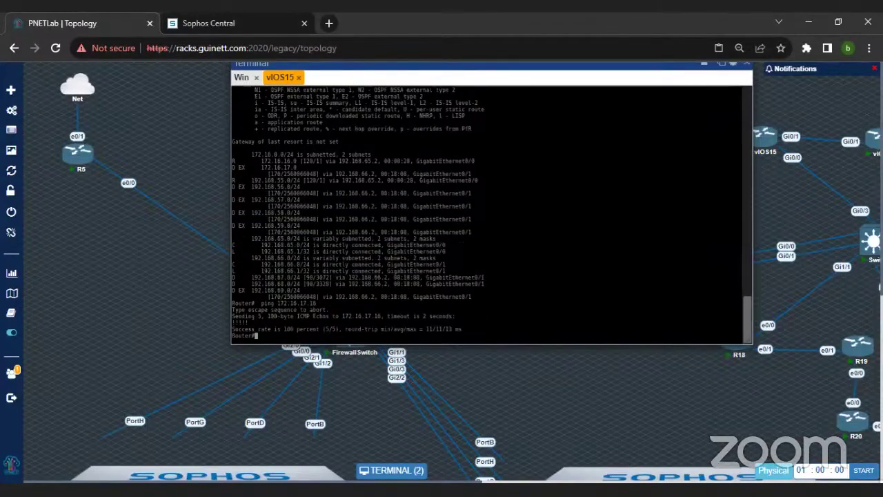
{"action": "key", "text": "Up"}
{"action": "key", "text": "BackSpace"}
{"action": "key", "text": "BackSpace"}
{"action": "key", "text": "BackSpace"}
{"action": "key", "text": "BackSpace"}
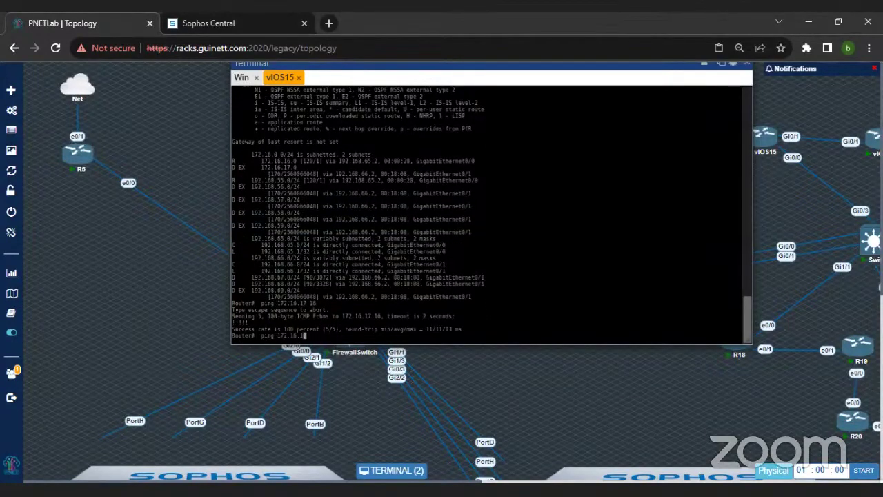
{"action": "type", "text": "6.16"}
{"action": "key", "text": "Return"}
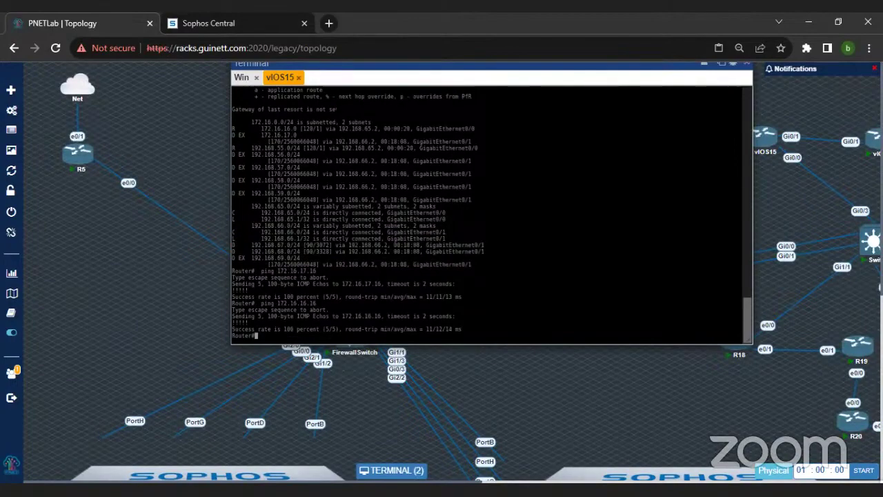
{"action": "left_click_drag", "start_coordinate": [281, 66], "coordinate": [284, 109]}
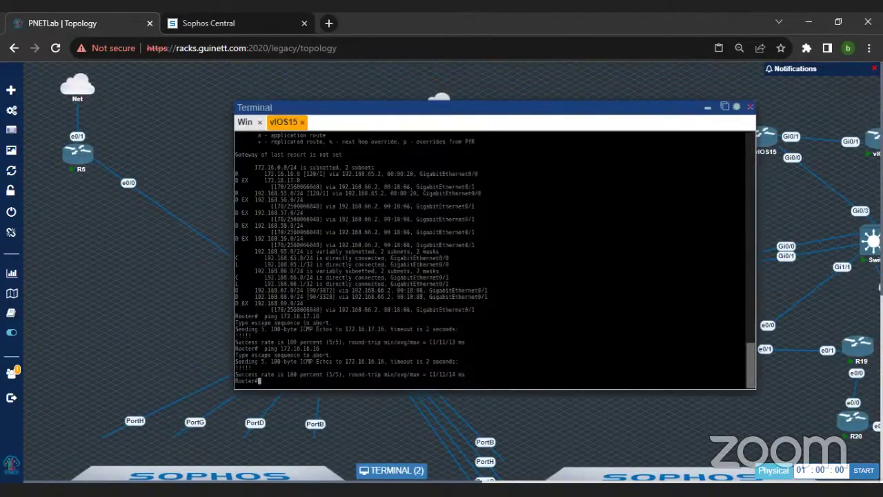
Step: Switch to the Windows client session, arrange the firewall console, and check the running ping
{"action": "left_click", "coordinate": [253, 122]}
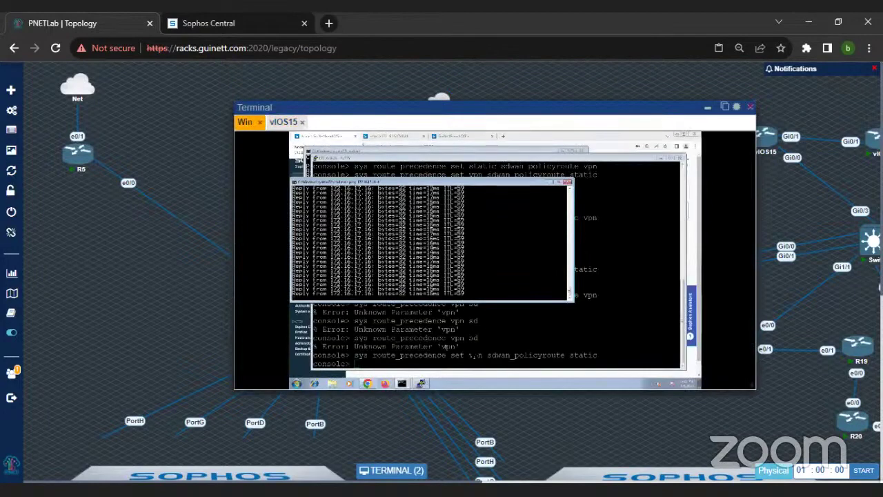
{"action": "left_click", "coordinate": [472, 347]}
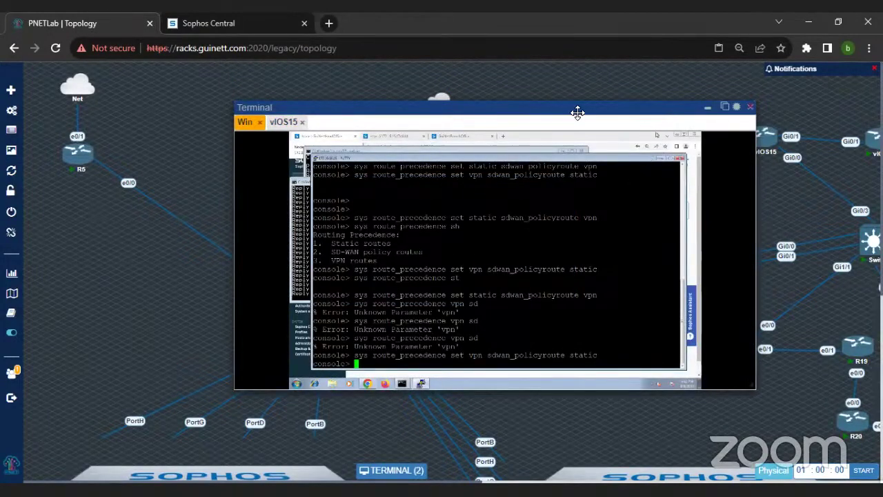
{"action": "key", "text": "ctrl+plus"}
{"action": "key", "text": "ctrl+minus"}
{"action": "key", "text": "ctrl+minus"}
{"action": "key", "text": "ctrl+minus"}
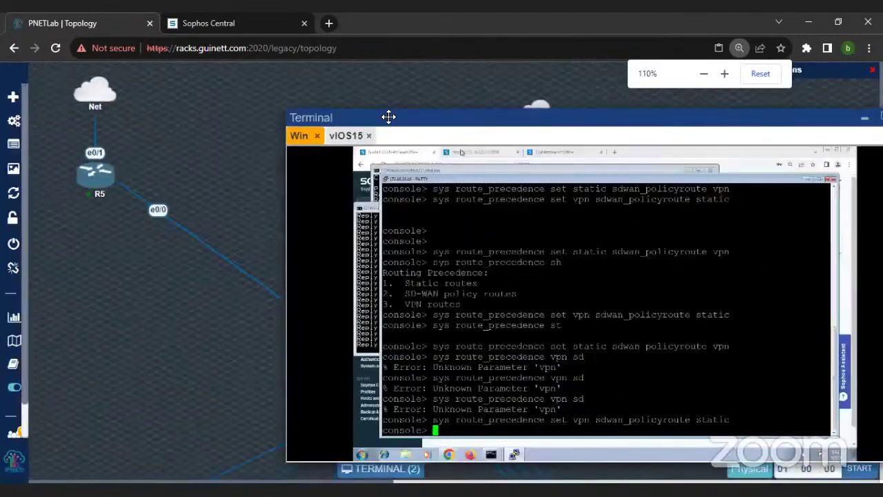
{"action": "left_click_drag", "start_coordinate": [388, 118], "coordinate": [327, 85]}
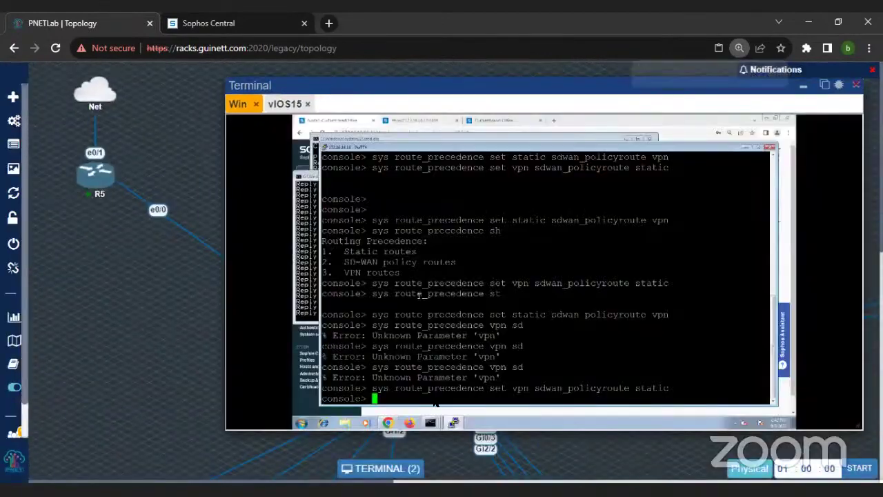
{"action": "left_click", "coordinate": [452, 423]}
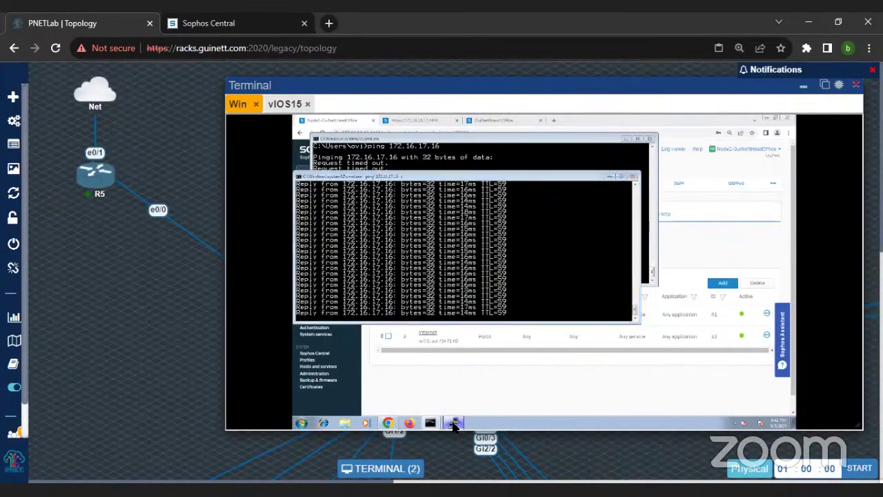
{"action": "left_click", "coordinate": [452, 423]}
Step: Capture ICMP with tcpdump 'host 172.16.16.16 and proto ICMP', then stop and review the lines
{"action": "type", "text": "tcpdump "}
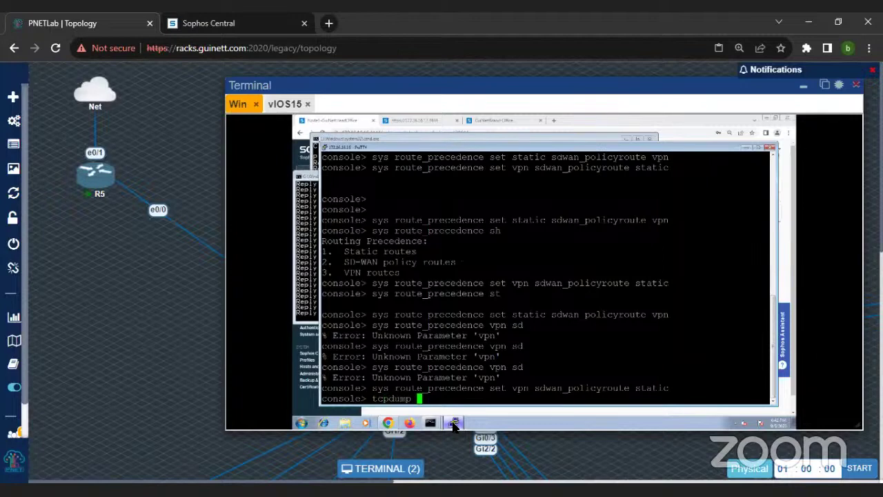
{"action": "type", "text": "'host 172.16.17.16.16.16"}
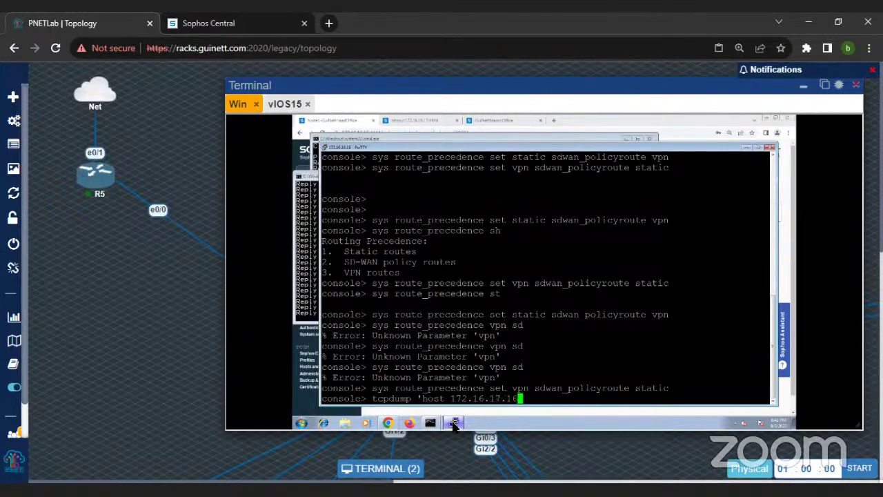
{"action": "type", "text": " and proto ICMP"}
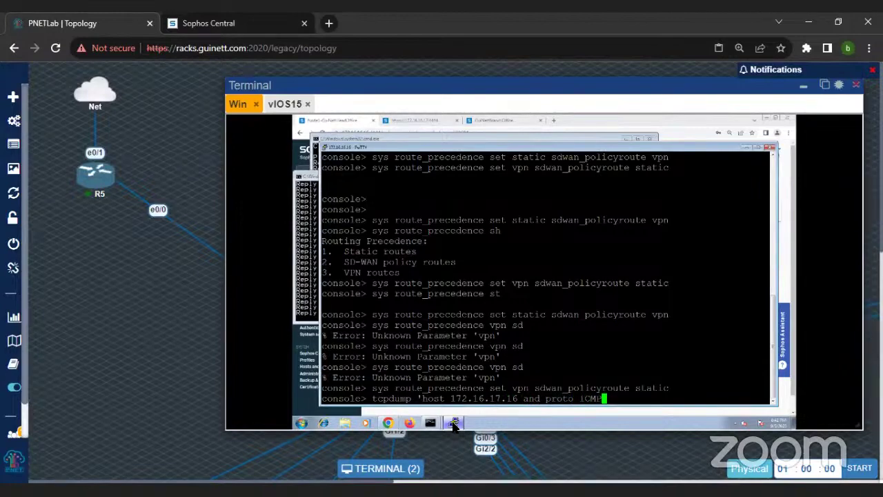
{"action": "type", "text": "'"}
{"action": "key", "text": "Return"}
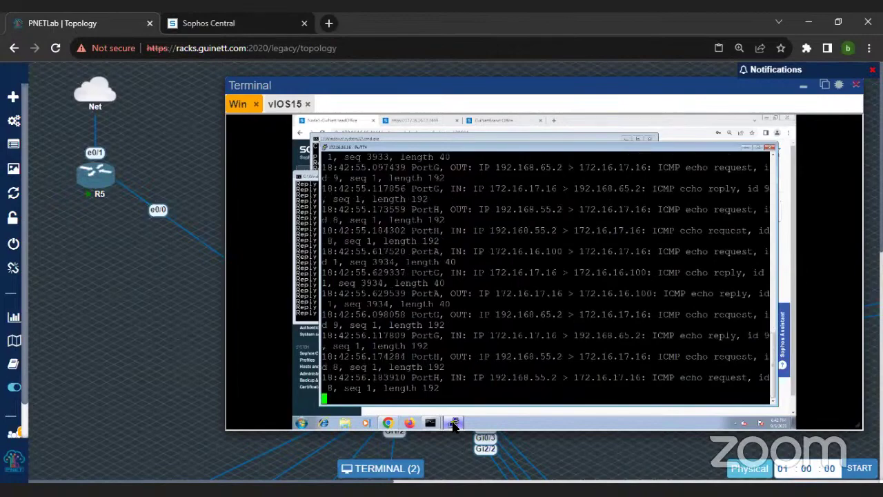
{"action": "key", "text": "ctrl+c"}
{"action": "scroll", "coordinate": [419, 274], "scroll_direction": "up", "scroll_amount": 5}
{"action": "left_click_drag", "start_coordinate": [384, 219], "coordinate": [443, 357]}
{"action": "left_click_drag", "start_coordinate": [370, 168], "coordinate": [452, 349]}
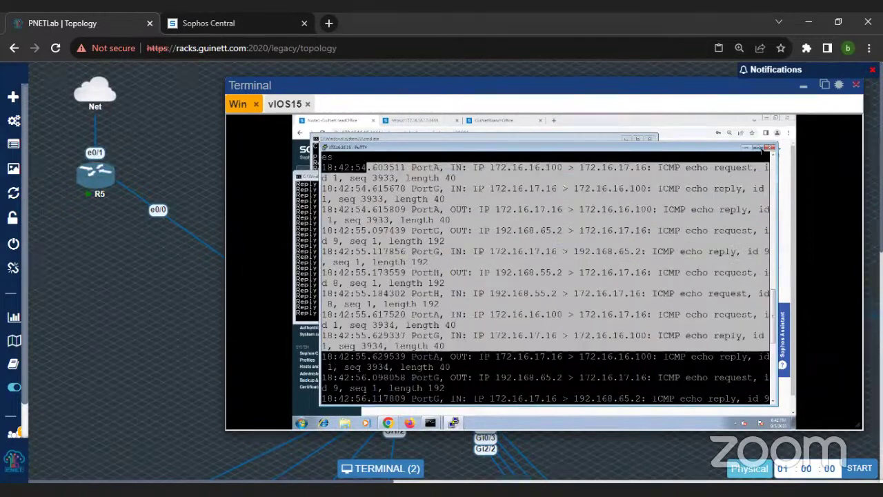
Step: Maximize the console and rerun the ICMP capture, stopping it at 59 packets
{"action": "left_click", "coordinate": [760, 149]}
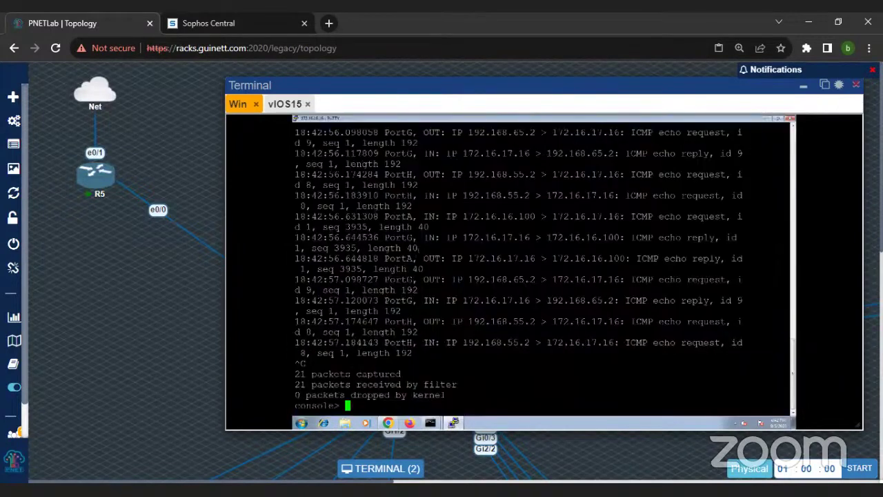
{"action": "key", "text": "Up"}
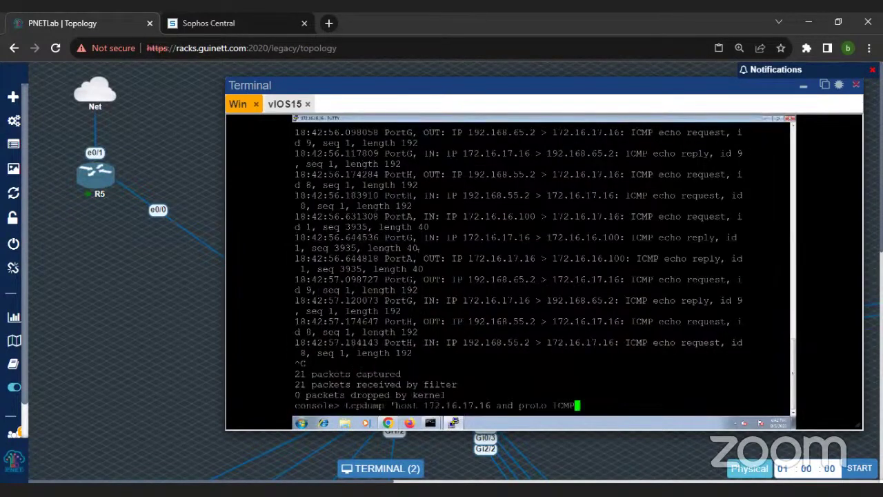
{"action": "key", "text": "Return"}
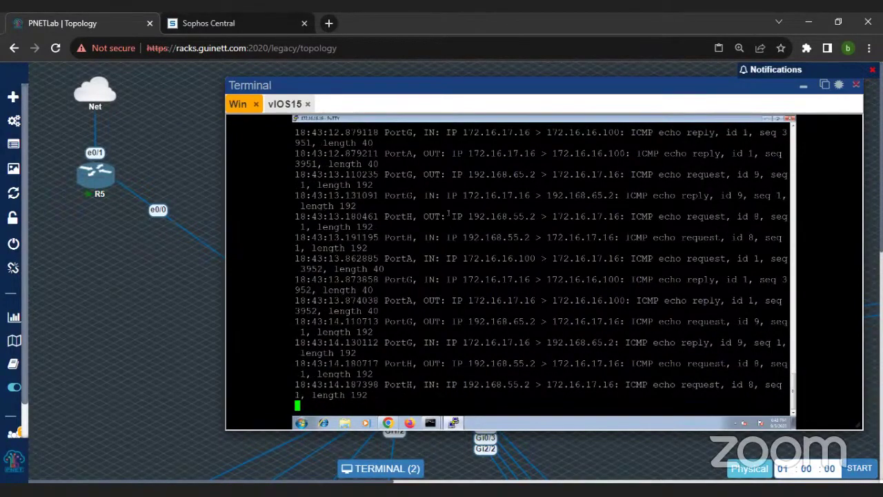
{"action": "key", "text": "ctrl+c"}
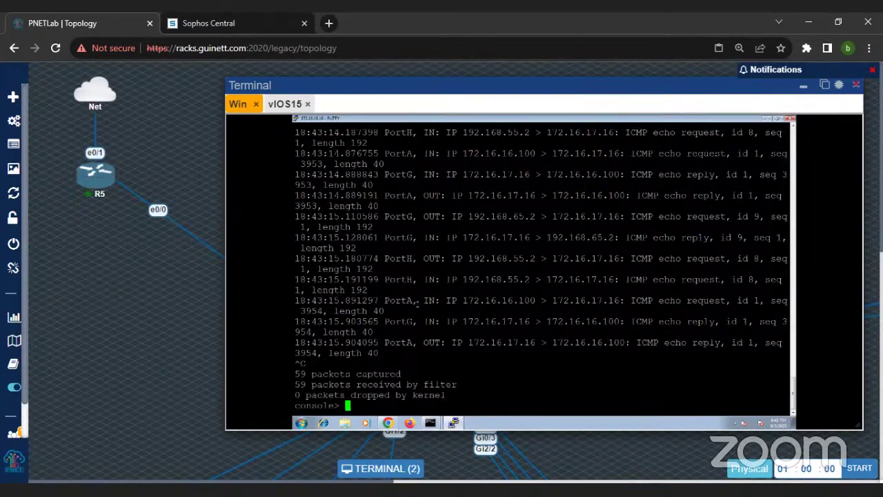
{"action": "left_click_drag", "start_coordinate": [297, 304], "coordinate": [393, 314]}
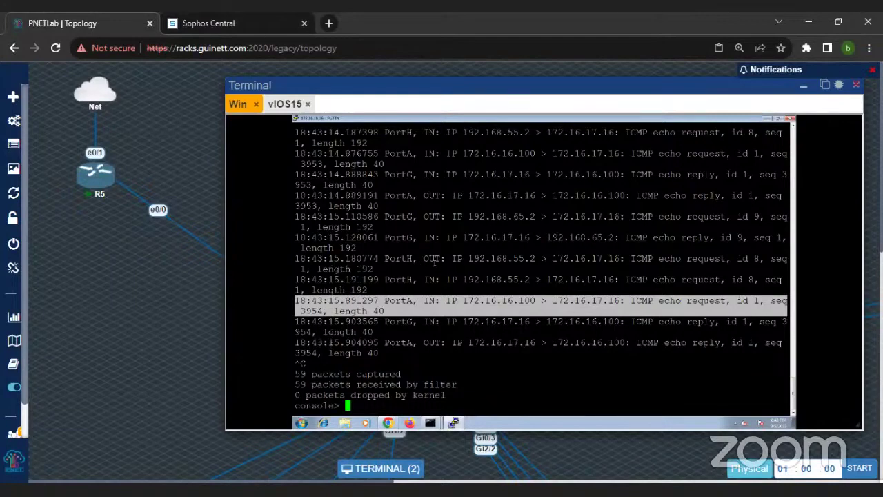
{"action": "left_click_drag", "start_coordinate": [424, 260], "coordinate": [545, 270]}
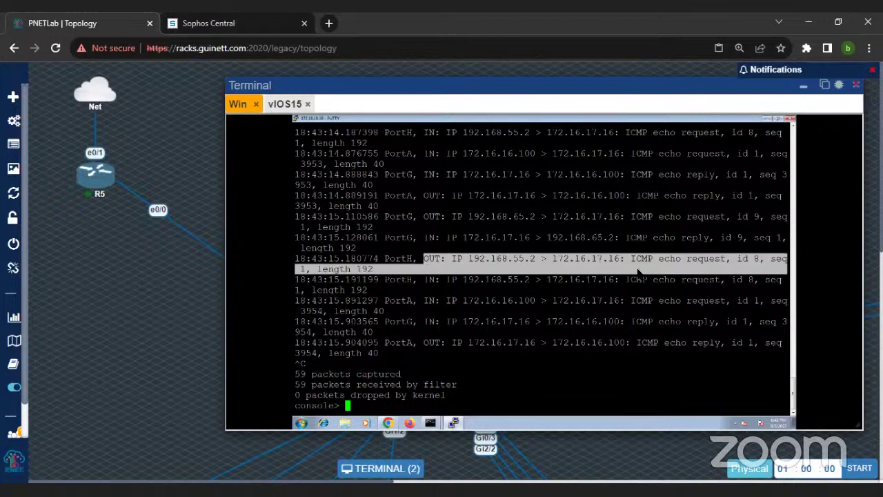
{"action": "left_click", "coordinate": [371, 271]}
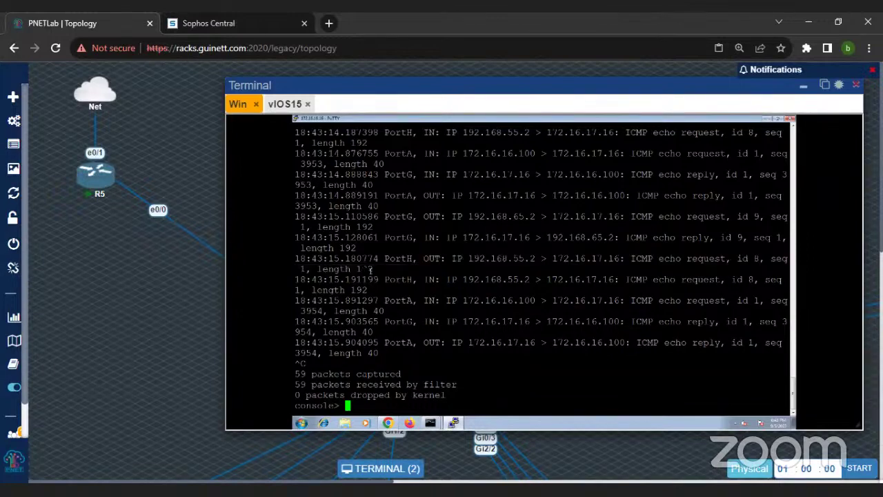
{"action": "left_click_drag", "start_coordinate": [322, 260], "coordinate": [537, 269]}
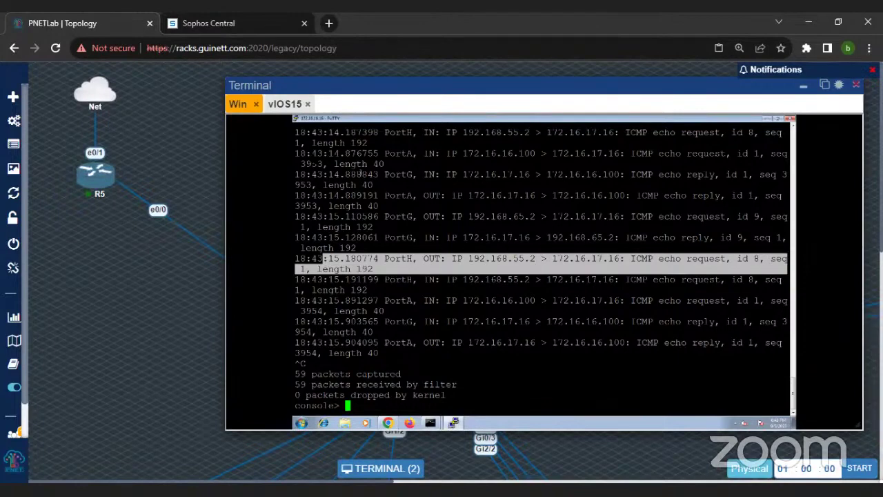
{"action": "left_click_drag", "start_coordinate": [299, 132], "coordinate": [408, 146]}
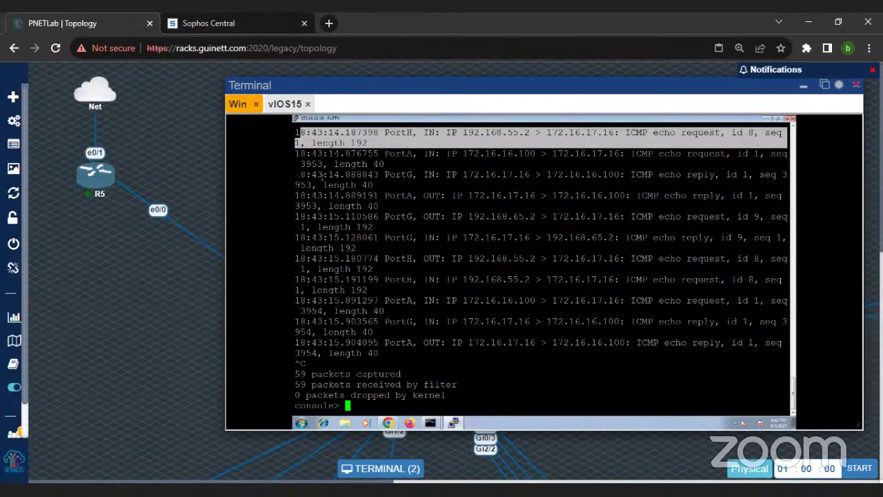
{"action": "left_click_drag", "start_coordinate": [312, 174], "coordinate": [466, 187]}
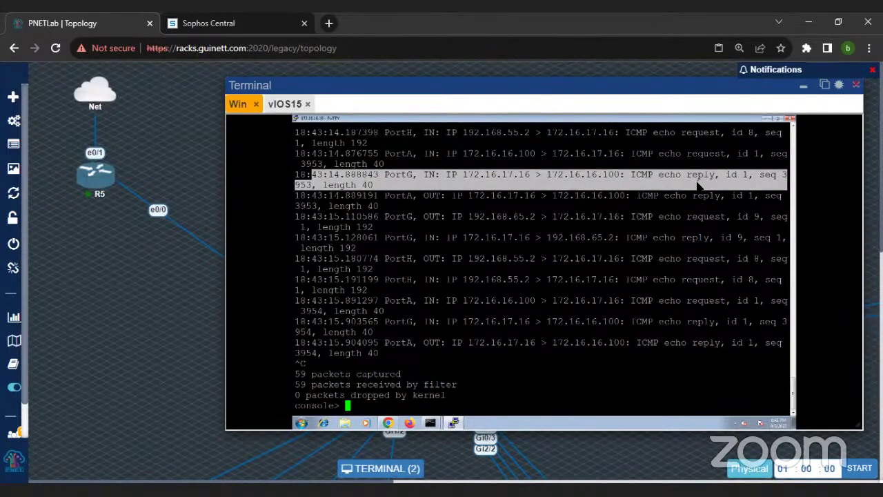
{"action": "left_click", "coordinate": [472, 176]}
{"action": "left_click_drag", "start_coordinate": [463, 175], "coordinate": [536, 175]}
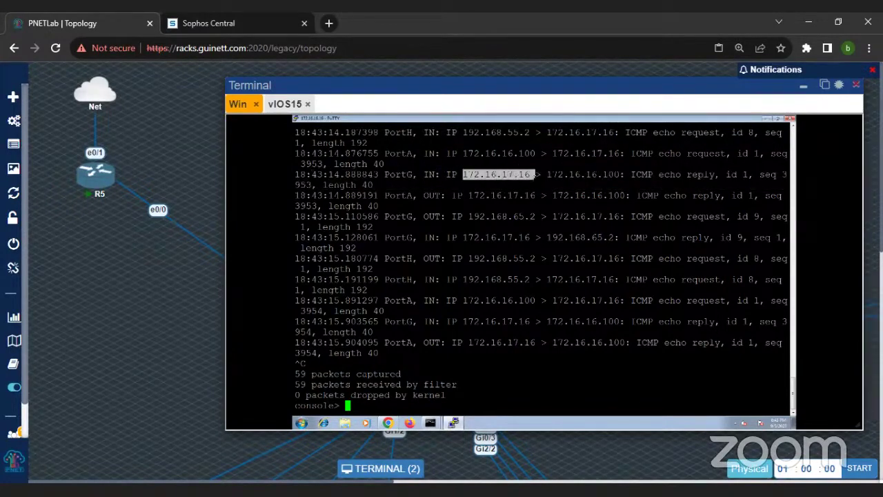
{"action": "left_click_drag", "start_coordinate": [545, 174], "coordinate": [697, 353]}
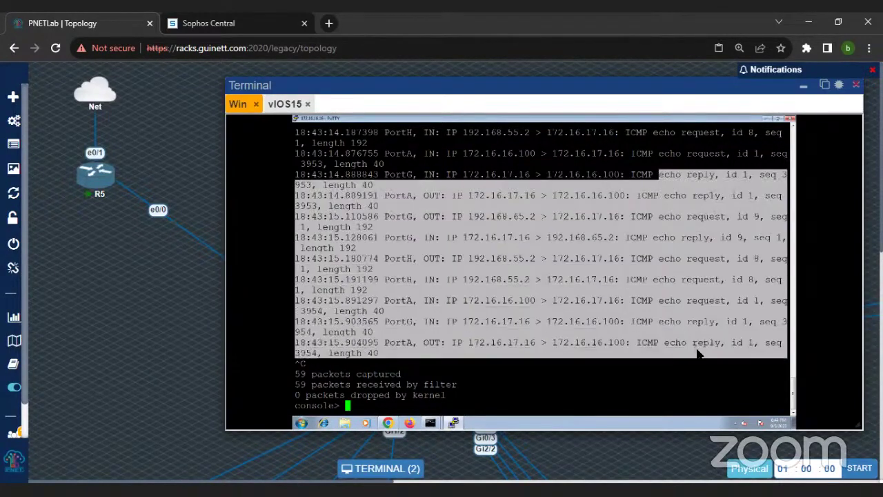
Step: Bring forward the client command window used for pinging 172.16.17.16
{"action": "scroll", "coordinate": [548, 295], "scroll_direction": "up", "scroll_amount": 9}
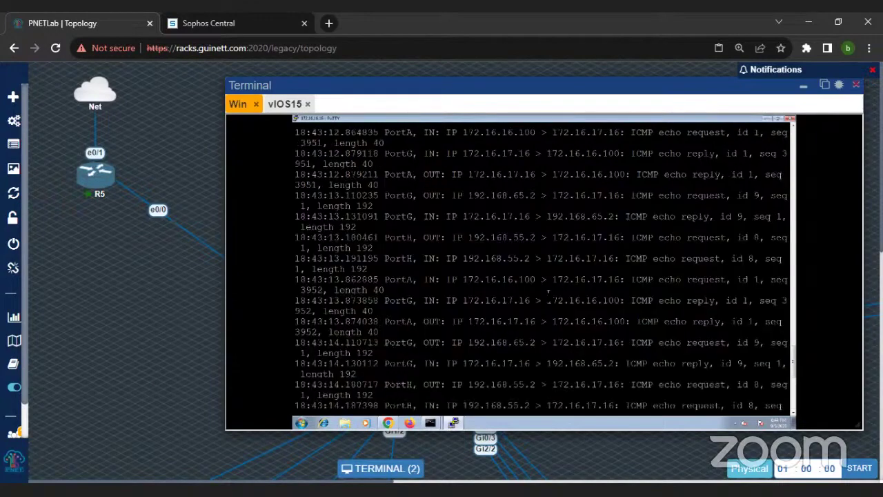
{"action": "scroll", "coordinate": [548, 295], "scroll_direction": "up", "scroll_amount": 13}
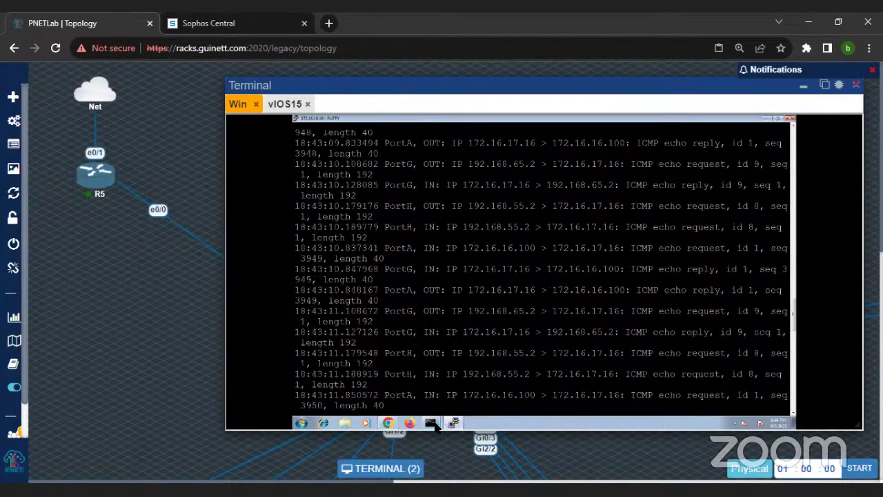
{"action": "mouse_move", "coordinate": [434, 427]}
{"action": "left_click", "coordinate": [431, 393]}
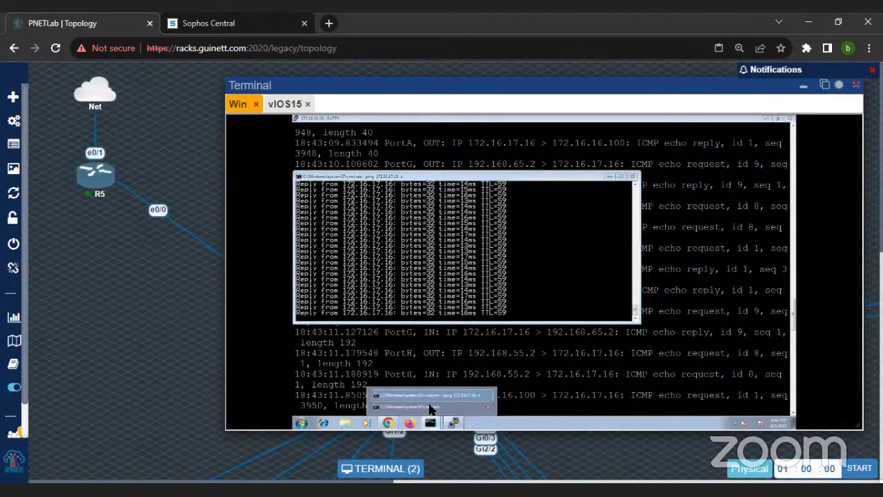
{"action": "left_click", "coordinate": [431, 407]}
Step: Run tracert -d 172.16.17.16, which finishes in two hops, then return to the firewall console
{"action": "type", "text": "ping 8.8.8.8 -t"}
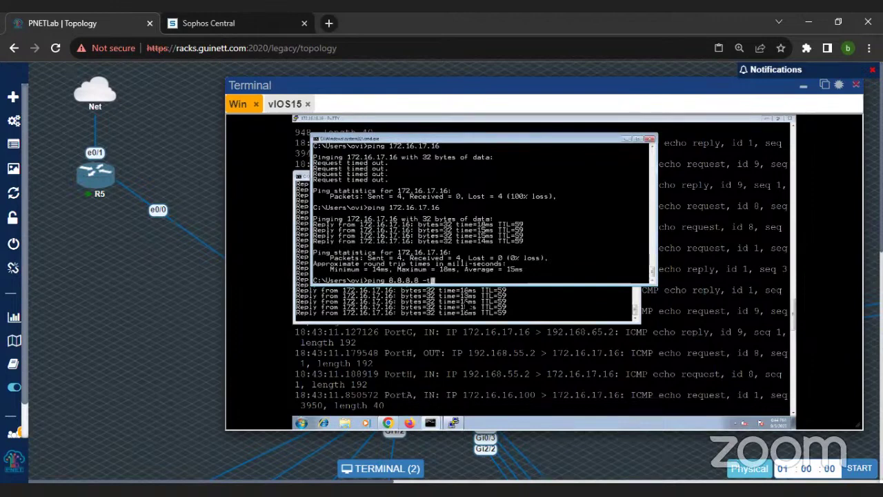
{"action": "key", "text": "Up"}
{"action": "key", "text": "Down"}
{"action": "key", "text": "Up"}
{"action": "key", "text": "BackSpace"}
{"action": "key", "text": "BackSpace"}
{"action": "key", "text": "BackSpace"}
{"action": "key", "text": "BackSpace"}
{"action": "key", "text": "BackSpace"}
{"action": "key", "text": "BackSpace"}
{"action": "key", "text": "BackSpace"}
{"action": "key", "text": "BackSpace"}
{"action": "key", "text": "BackSpace"}
{"action": "key", "text": "BackSpace"}
{"action": "key", "text": "BackSpace"}
{"action": "key", "text": "BackSpace"}
{"action": "key", "text": "BackSpace"}
{"action": "key", "text": "BackSpace"}
{"action": "key", "text": "BackSpace"}
{"action": "key", "text": "BackSpace"}
{"action": "key", "text": "BackSpace"}
{"action": "type", "text": "tracet -de"}
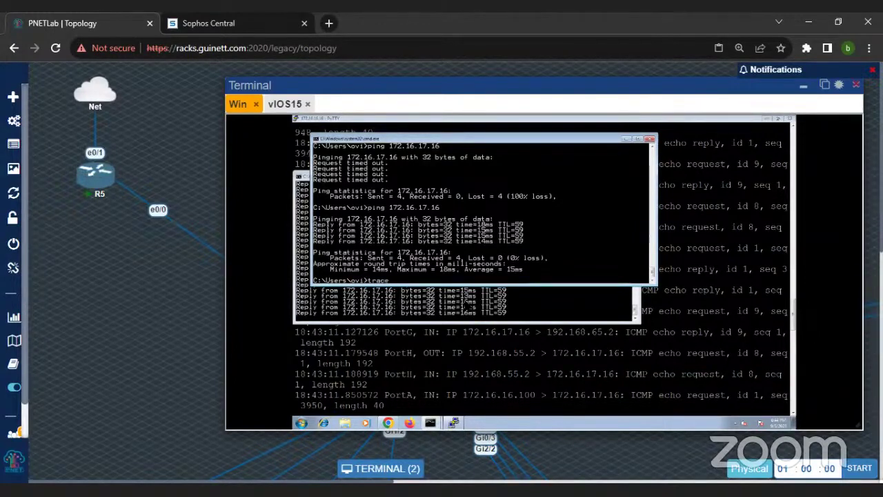
{"action": "type", "text": "rt -d 172.16.17.16"}
{"action": "key", "text": "Return"}
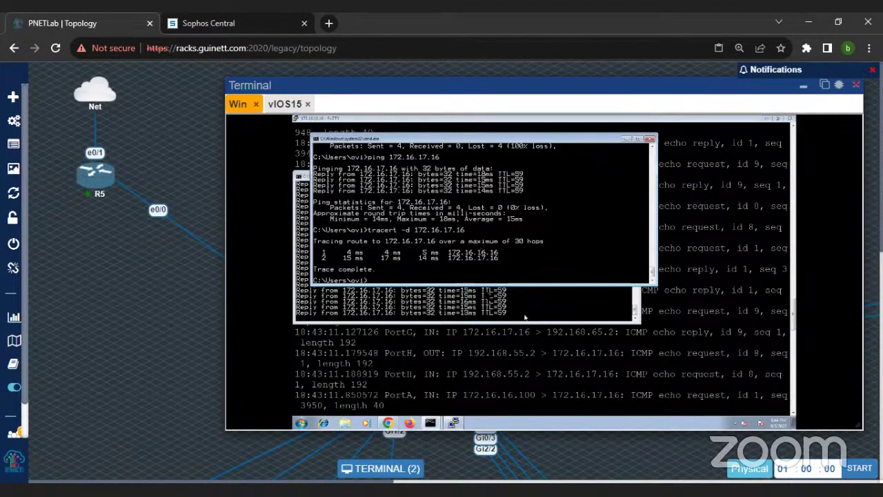
{"action": "left_click", "coordinate": [477, 389]}
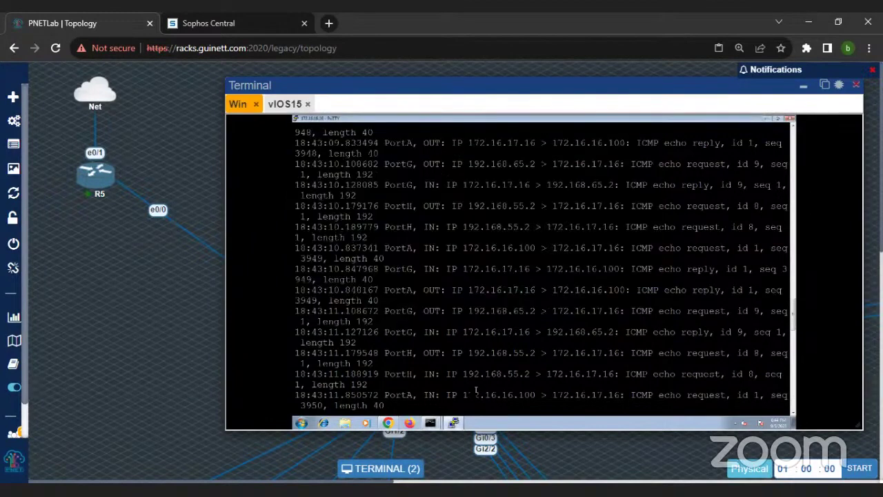
Step: Stop the capture and set route precedence with 'sys route_precedence set sd static vpn'
{"action": "left_click", "coordinate": [450, 423]}
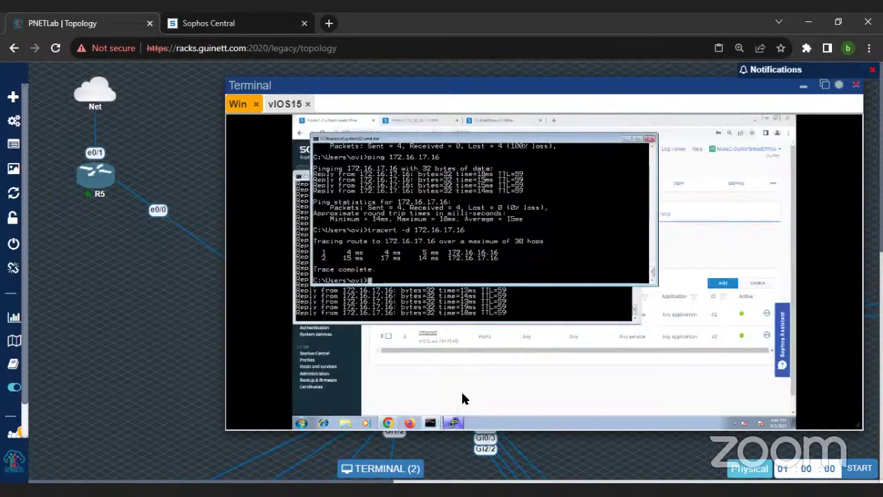
{"action": "left_click", "coordinate": [454, 423]}
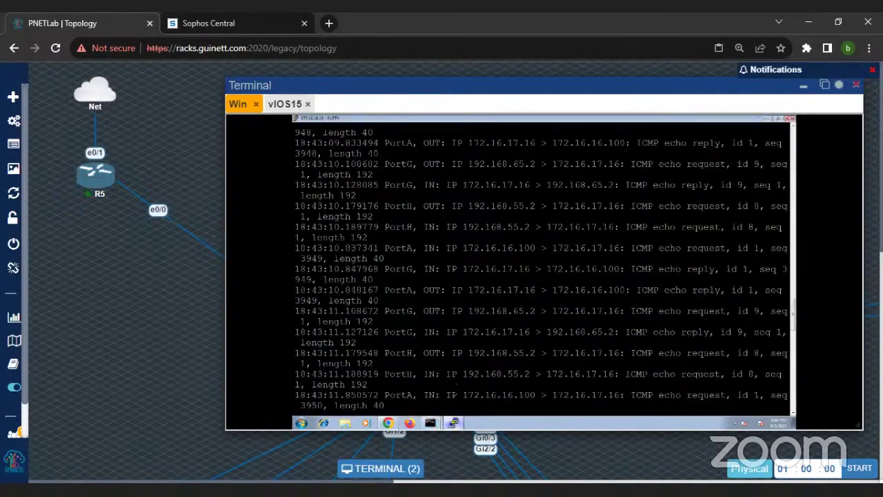
{"action": "key", "text": "ctrl+c"}
{"action": "key", "text": "Up"}
{"action": "key", "text": "BackSpace"}
{"action": "key", "text": "BackSpace"}
{"action": "key", "text": "BackSpace"}
{"action": "key", "text": "BackSpace"}
{"action": "type", "text": "ICMP"}
{"action": "key", "text": "BackSpace"}
{"action": "key", "text": "BackSpace"}
{"action": "key", "text": "BackSpace"}
{"action": "key", "text": "BackSpace"}
{"action": "key", "text": "BackSpace"}
{"action": "key", "text": "BackSpace"}
{"action": "key", "text": "BackSpace"}
{"action": "key", "text": "BackSpace"}
{"action": "key", "text": "BackSpace"}
{"action": "key", "text": "BackSpace"}
{"action": "key", "text": "BackSpace"}
{"action": "key", "text": "BackSpace"}
{"action": "key", "text": "BackSpace"}
{"action": "key", "text": "BackSpace"}
{"action": "key", "text": "BackSpace"}
{"action": "key", "text": "BackSpace"}
{"action": "key", "text": "BackSpace"}
{"action": "key", "text": "BackSpace"}
{"action": "key", "text": "BackSpace"}
{"action": "key", "text": "BackSpace"}
{"action": "key", "text": "BackSpace"}
{"action": "key", "text": "BackSpace"}
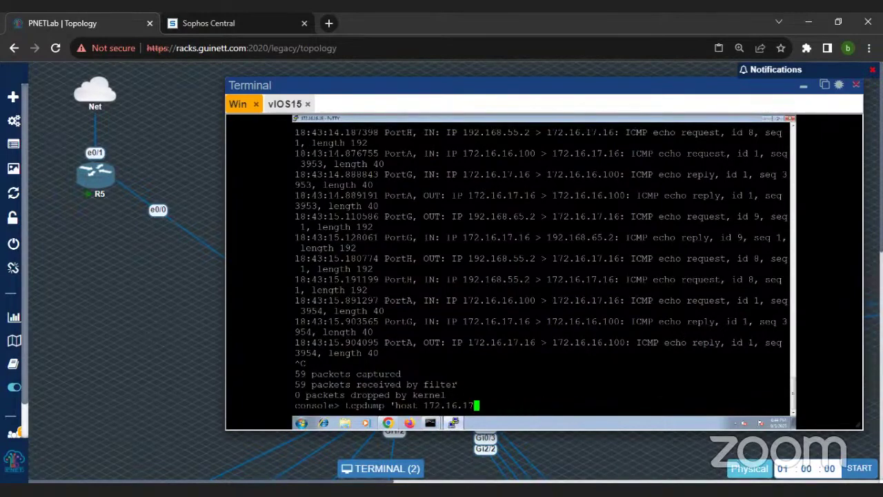
{"action": "key", "text": "BackSpace"}
{"action": "key", "text": "BackSpace"}
{"action": "key", "text": "BackSpace"}
{"action": "type", "text": "sys route_precedence set "}
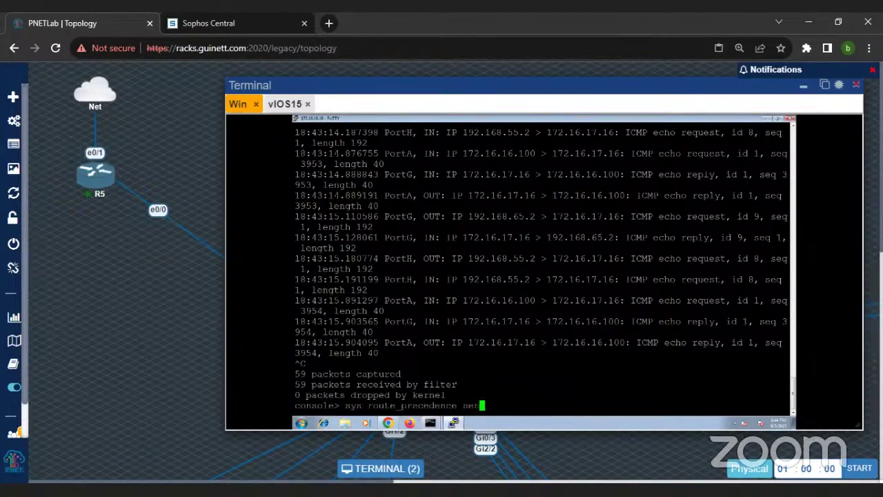
{"action": "type", "text": "sd static vpn"}
{"action": "key", "text": "Return"}
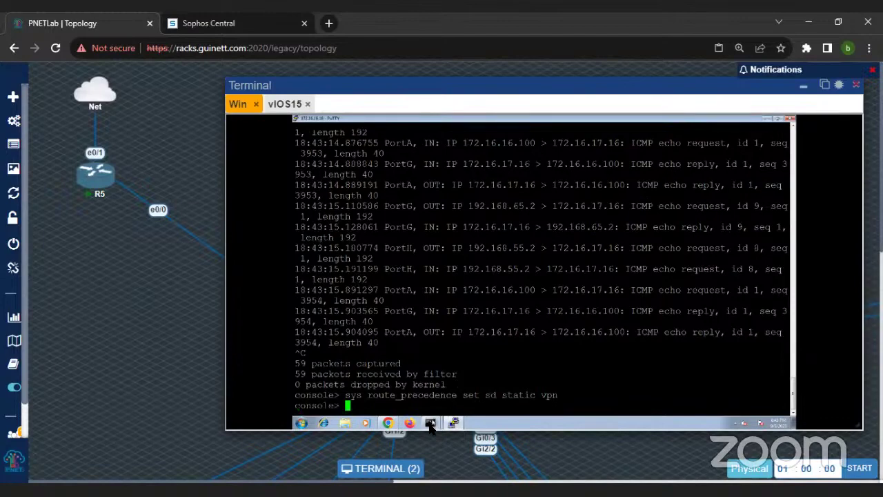
Step: Stop the client's continuous ping and return to the firewall console
{"action": "mouse_move", "coordinate": [430, 421]}
{"action": "left_click", "coordinate": [435, 393]}
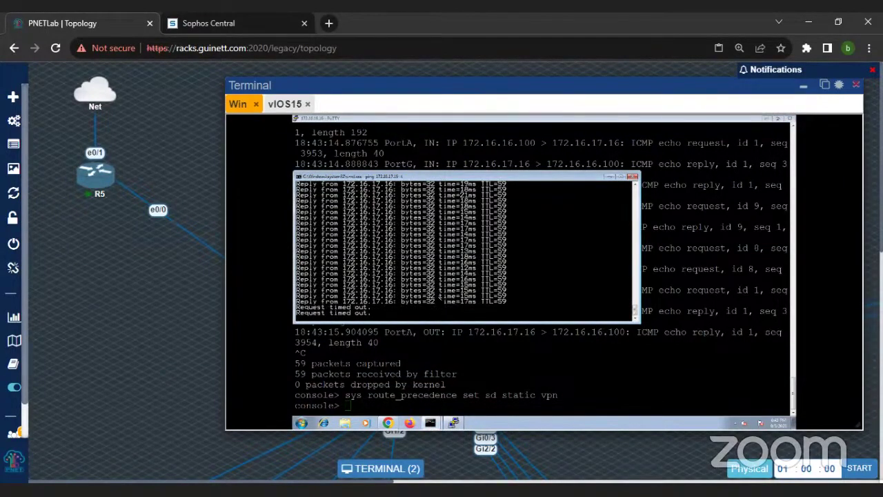
{"action": "key", "text": "ctrl+c"}
{"action": "key", "text": "Return"}
{"action": "key", "text": "Return"}
{"action": "key", "text": "Return"}
{"action": "left_click", "coordinate": [436, 379]}
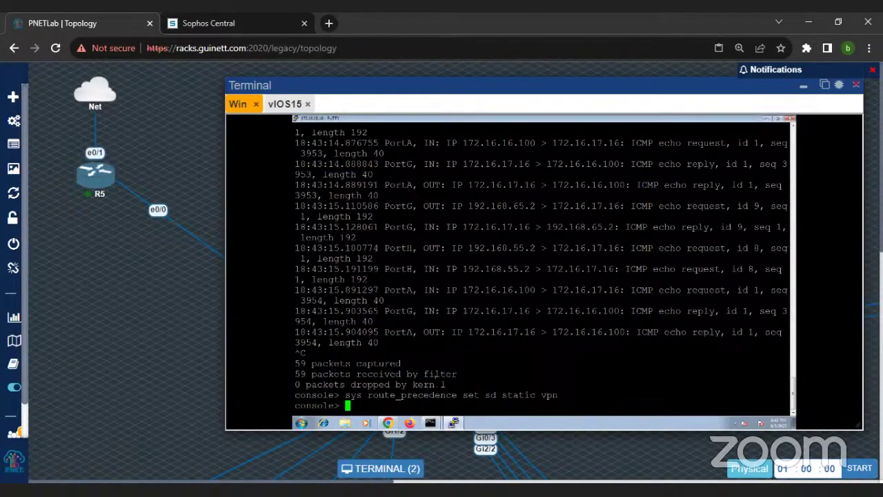
Step: Set the firewall's route precedence to vpn, static, sd from the recalled console command
{"action": "key", "text": "Up"}
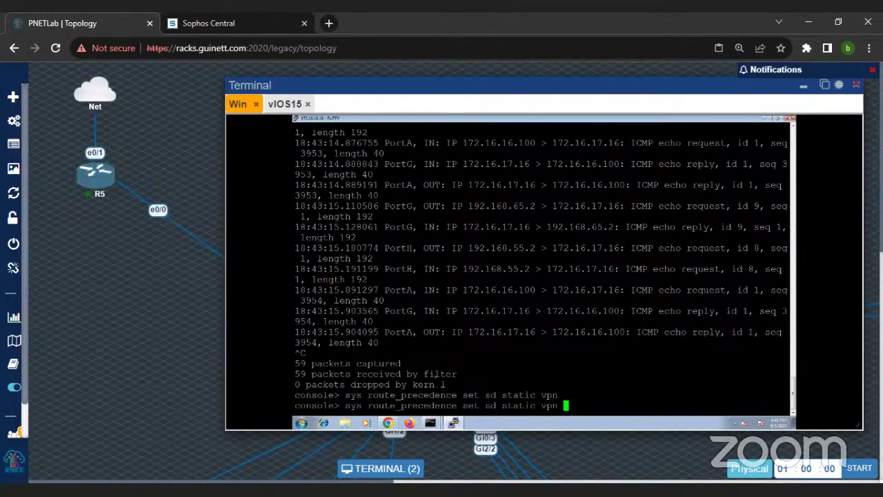
{"action": "key", "text": "BackSpace"}
{"action": "key", "text": "BackSpace"}
{"action": "key", "text": "BackSpace"}
{"action": "key", "text": "BackSpace"}
{"action": "key", "text": "BackSpace"}
{"action": "key", "text": "BackSpace"}
{"action": "key", "text": "BackSpace"}
{"action": "key", "text": "BackSpace"}
{"action": "key", "text": "BackSpace"}
{"action": "key", "text": "BackSpace"}
{"action": "key", "text": "BackSpace"}
{"action": "key", "text": "BackSpace"}
{"action": "key", "text": "BackSpace"}
{"action": "key", "text": "BackSpace"}
{"action": "type", "text": "vpn sd"}
{"action": "key", "text": "Tab"}
{"action": "key", "text": "BackSpace"}
{"action": "key", "text": "BackSpace"}
{"action": "key", "text": "BackSpace"}
{"action": "key", "text": "BackSpace"}
{"action": "key", "text": "BackSpace"}
{"action": "key", "text": "BackSpace"}
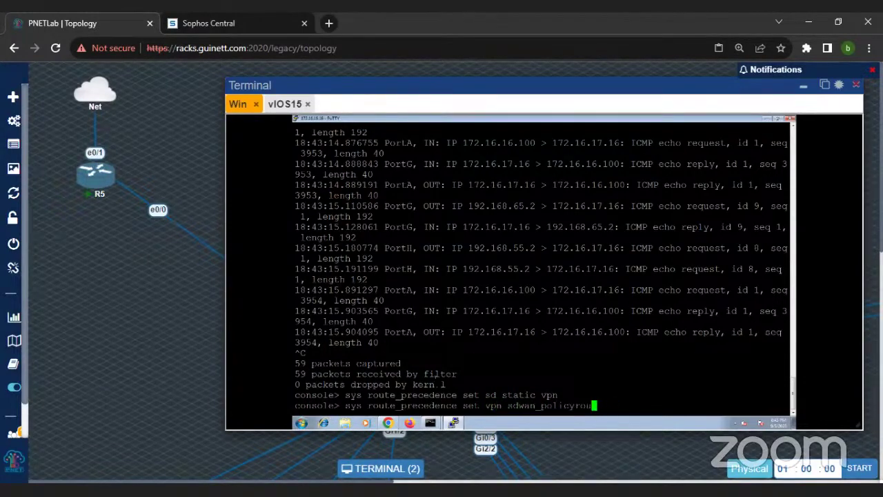
{"action": "key", "text": "BackSpace"}
{"action": "key", "text": "BackSpace"}
{"action": "key", "text": "BackSpace"}
{"action": "key", "text": "BackSpace"}
{"action": "key", "text": "BackSpace"}
{"action": "key", "text": "BackSpace"}
{"action": "key", "text": "BackSpace"}
{"action": "key", "text": "BackSpace"}
{"action": "key", "text": "BackSpace"}
{"action": "key", "text": "BackSpace"}
{"action": "key", "text": "BackSpace"}
{"action": "key", "text": "BackSpace"}
{"action": "type", "text": "static sd"}
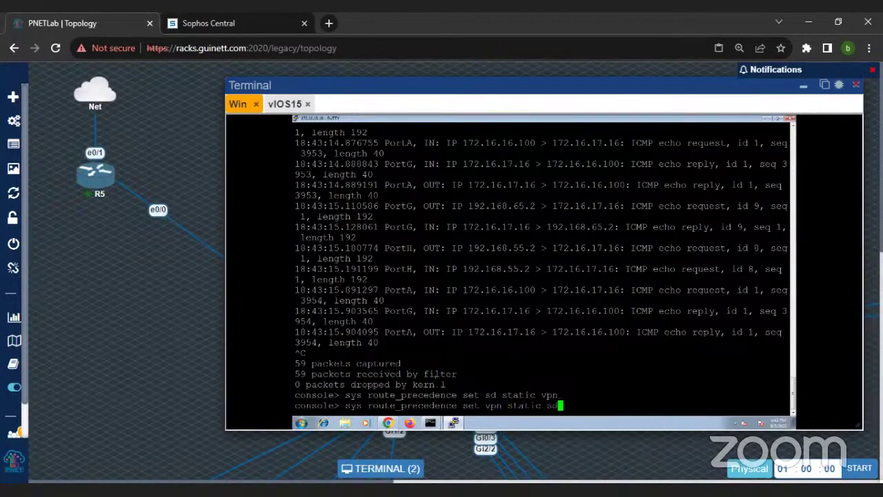
{"action": "key", "text": "Return"}
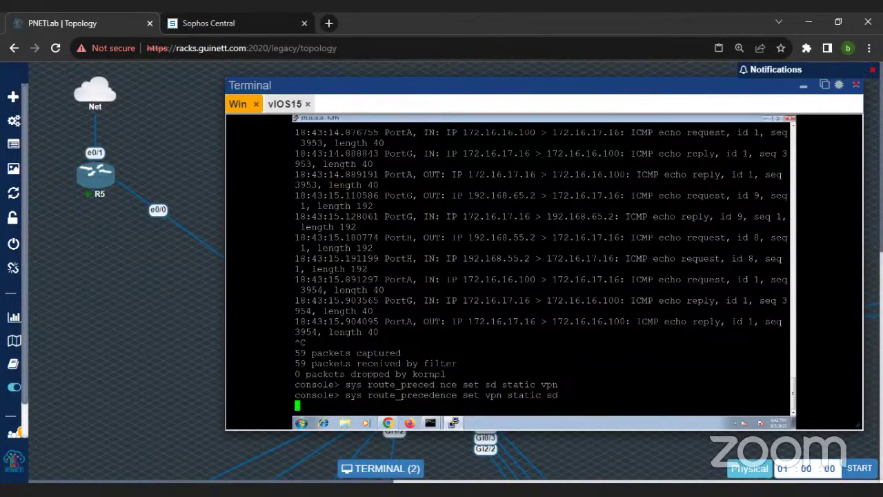
Step: Restart the client's continuous ping to 172.16.17.16
{"action": "left_click", "coordinate": [430, 423]}
{"action": "mouse_move", "coordinate": [432, 424]}
{"action": "left_click", "coordinate": [433, 409]}
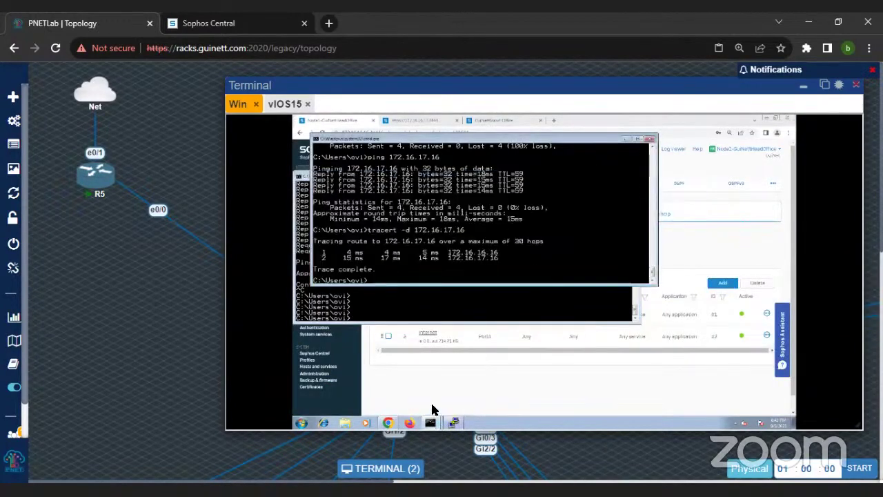
{"action": "left_click", "coordinate": [405, 309]}
{"action": "key", "text": "Up"}
{"action": "key", "text": "Return"}
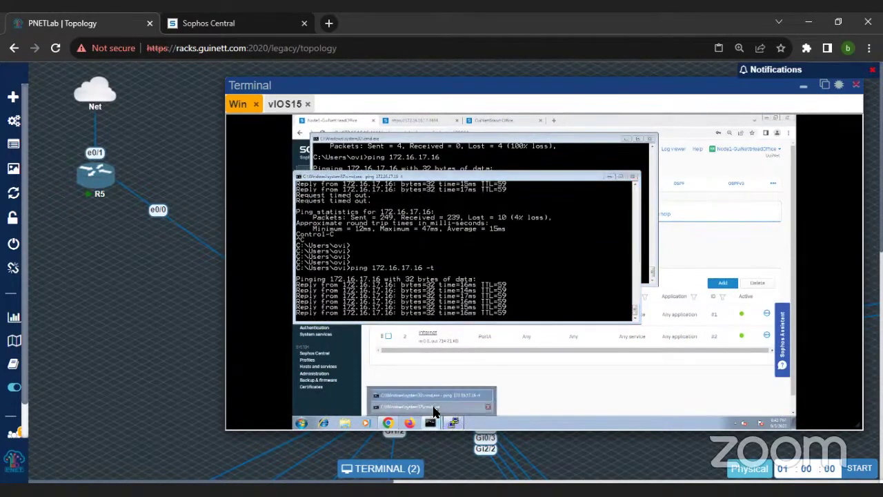
Step: Rerun tracert -d to 172.16.17.16 on the client, then return to the firewall console
{"action": "left_click", "coordinate": [433, 408]}
{"action": "key", "text": "Up"}
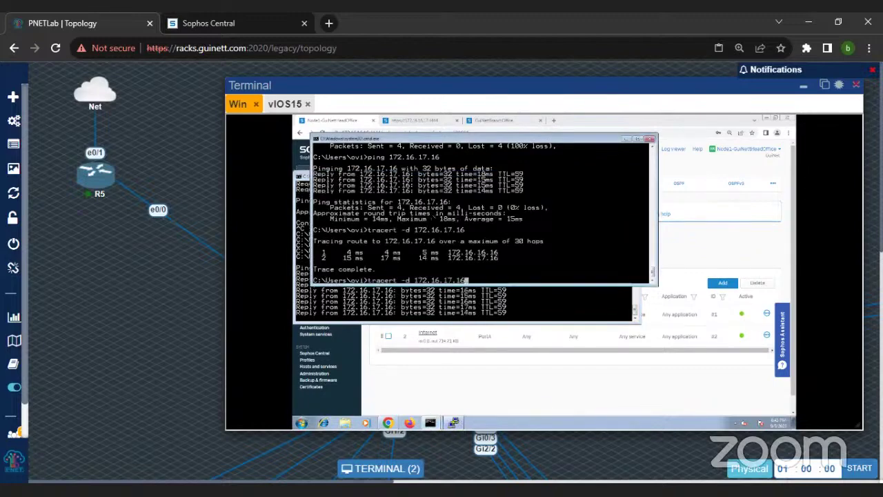
{"action": "key", "text": "Return"}
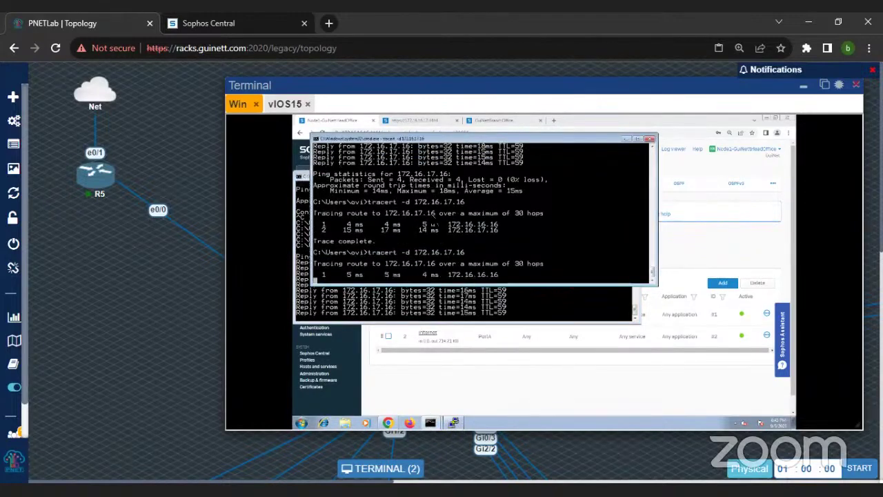
{"action": "left_click", "coordinate": [452, 421]}
{"action": "left_click", "coordinate": [451, 422]}
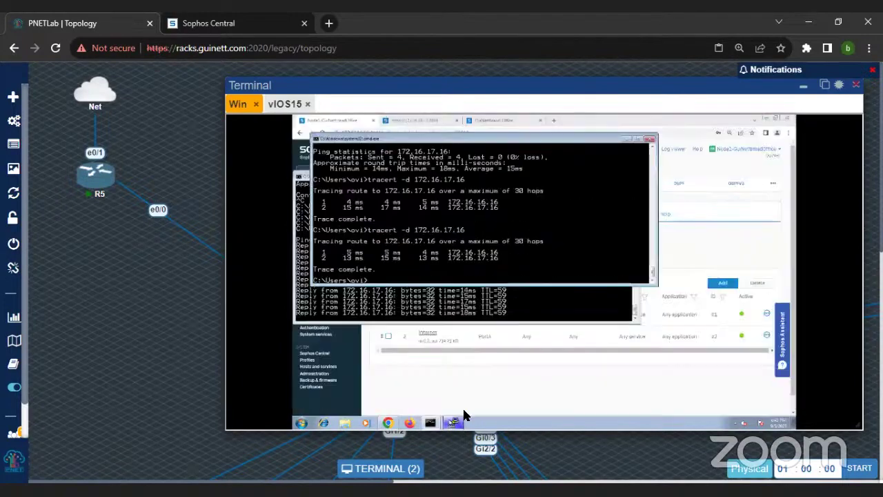
{"action": "left_click", "coordinate": [454, 423]}
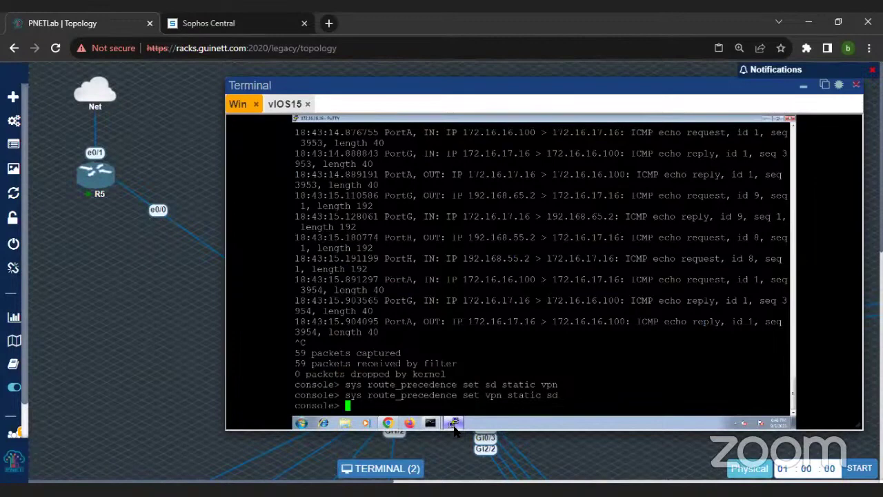
Step: Run 'sys route_precedence set static sd vpn' in the firewall console
{"action": "type", "text": "set routing"}
{"action": "key", "text": "BackSpace"}
{"action": "key", "text": "Tab"}
{"action": "key", "text": "BackSpace"}
{"action": "key", "text": "BackSpace"}
{"action": "key", "text": "BackSpace"}
{"action": "key", "text": "BackSpace"}
{"action": "key", "text": "Tab"}
{"action": "key", "text": "BackSpace"}
{"action": "key", "text": "BackSpace"}
{"action": "key", "text": "BackSpace"}
{"action": "key", "text": "BackSpace"}
{"action": "type", "text": "e"}
{"action": "key", "text": "BackSpace"}
{"action": "key", "text": "BackSpace"}
{"action": "key", "text": "BackSpace"}
{"action": "key", "text": "BackSpace"}
{"action": "key", "text": "BackSpace"}
{"action": "key", "text": "BackSpace"}
{"action": "key", "text": "BackSpace"}
{"action": "key", "text": "BackSpace"}
{"action": "key", "text": "BackSpace"}
{"action": "type", "text": "sys ro"}
{"action": "key", "text": "Tab"}
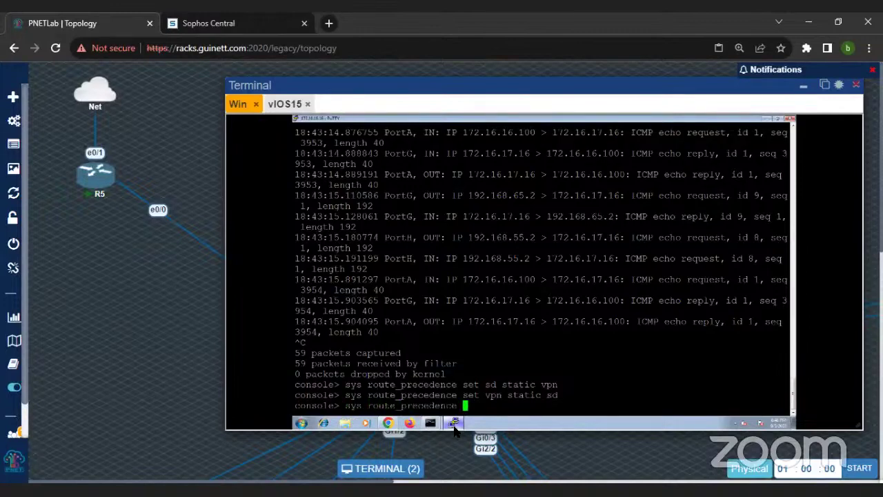
{"action": "type", "text": "set"}
{"action": "type", "text": "static sd"}
{"action": "key", "text": "BackSpace"}
{"action": "type", "text": "d vpn"}
{"action": "key", "text": "Return"}
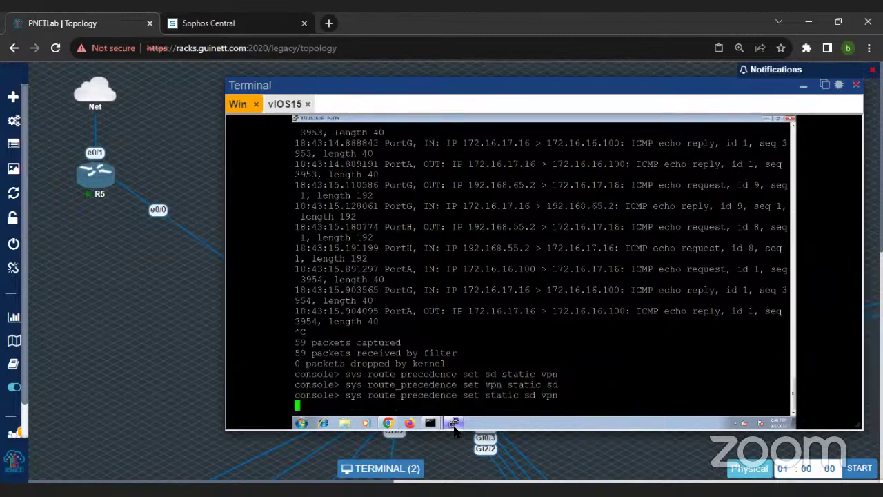
Step: Check the client's continuous ping after the static-first precedence change
{"action": "mouse_move", "coordinate": [431, 423]}
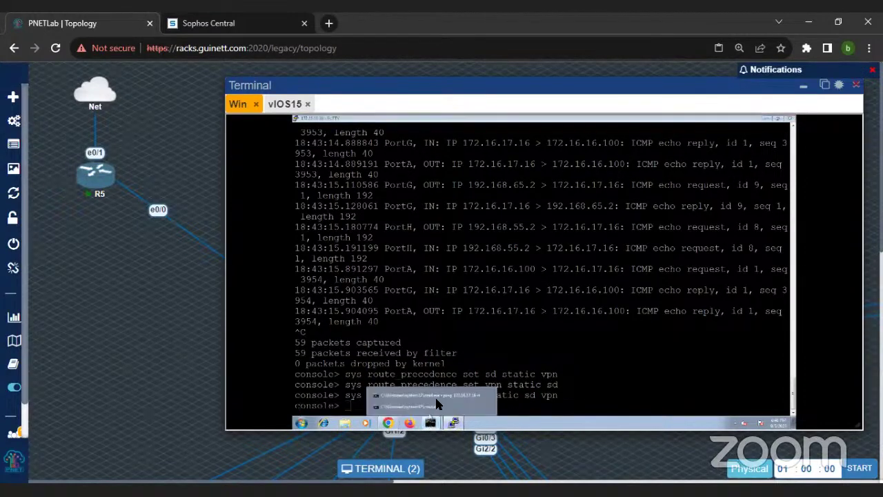
{"action": "left_click", "coordinate": [431, 395]}
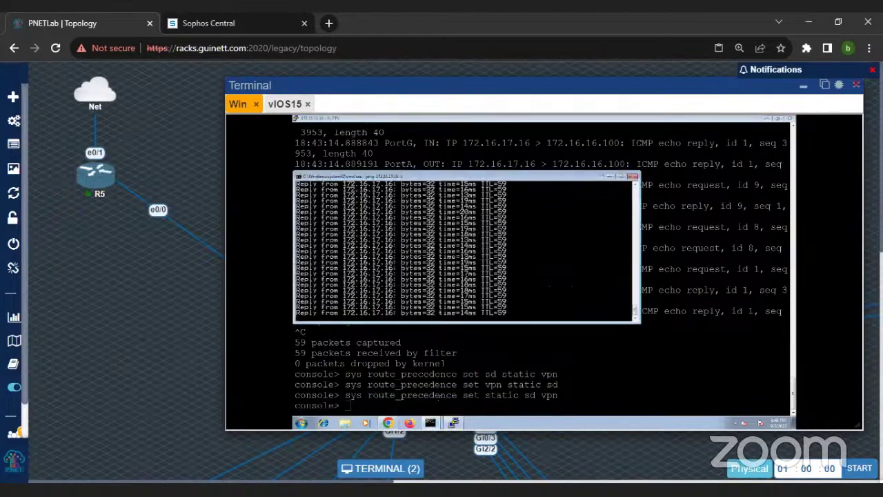
{"action": "key", "text": "alt+Tab"}
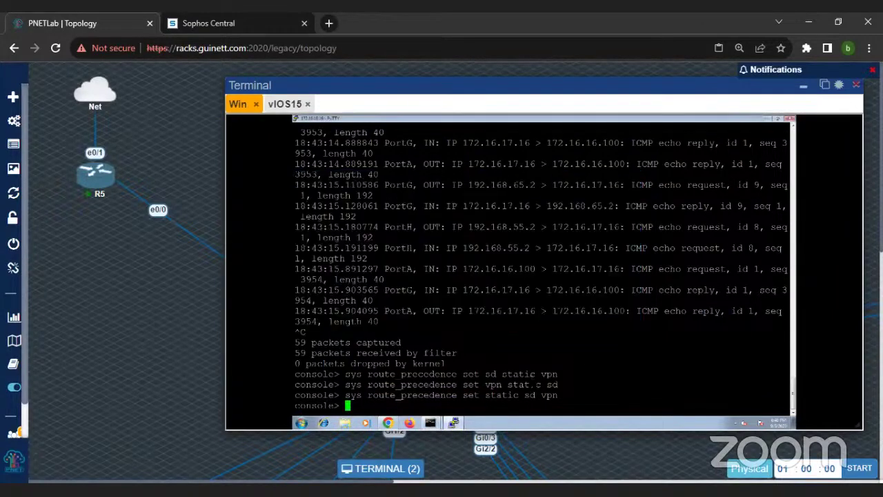
Step: Restore route precedence with 'sys route_precedence set vpn static sd' and watch the client's ping
{"action": "type", "text": "sys route_precedence set vpn "}
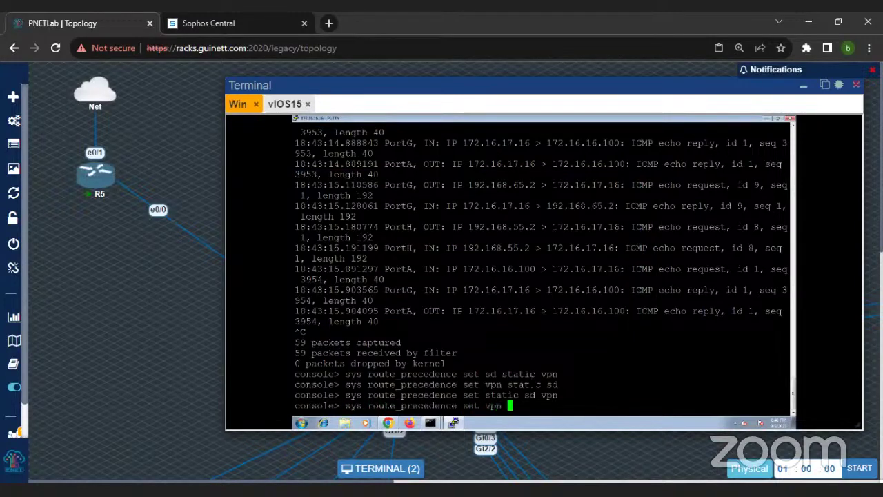
{"action": "type", "text": "static sd"}
{"action": "key", "text": "Return"}
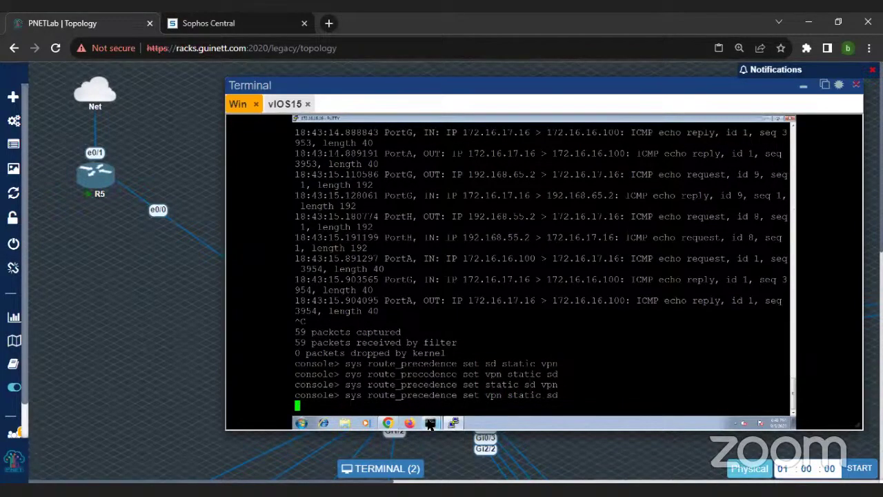
{"action": "mouse_move", "coordinate": [428, 423]}
{"action": "left_click", "coordinate": [426, 395]}
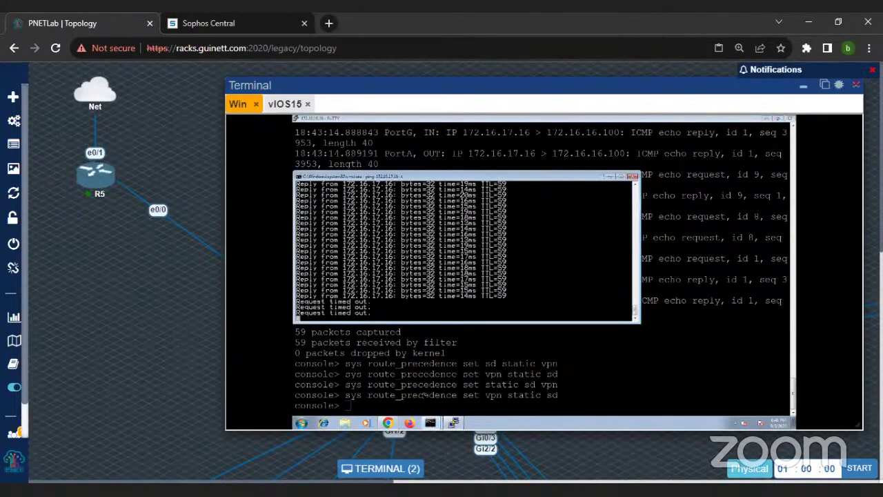
{"action": "left_click", "coordinate": [426, 396]}
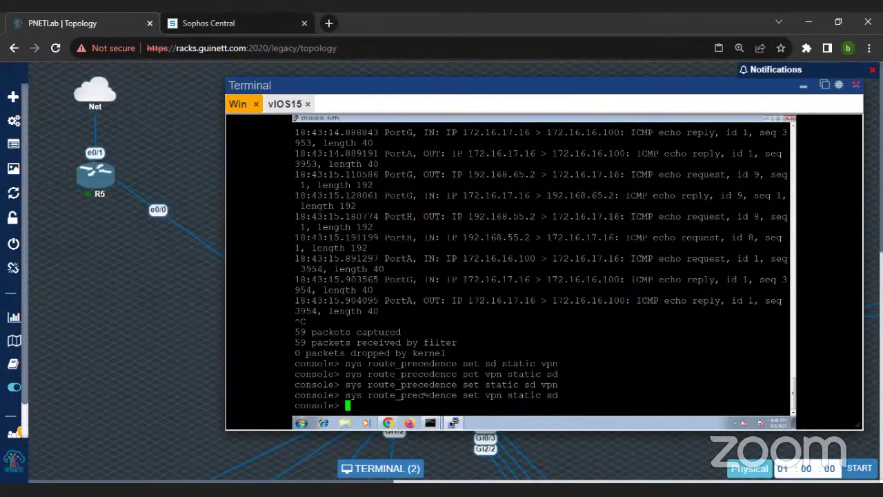
{"action": "mouse_move", "coordinate": [429, 425]}
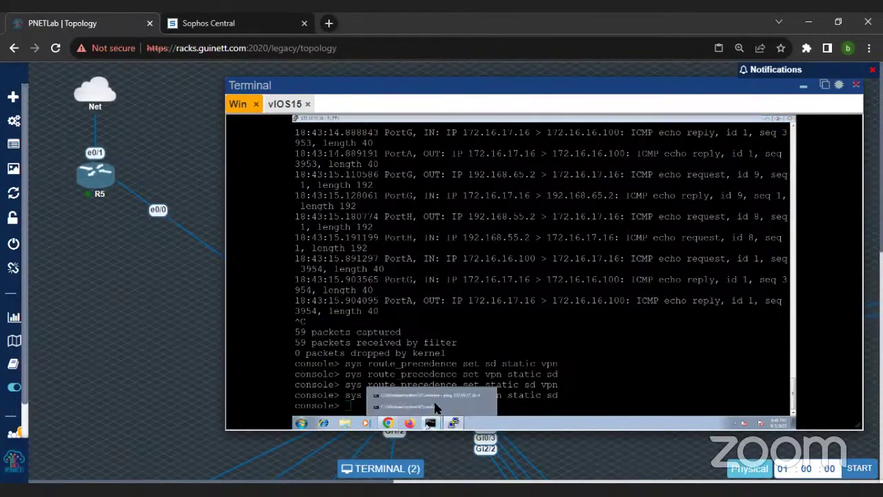
{"action": "left_click", "coordinate": [437, 395]}
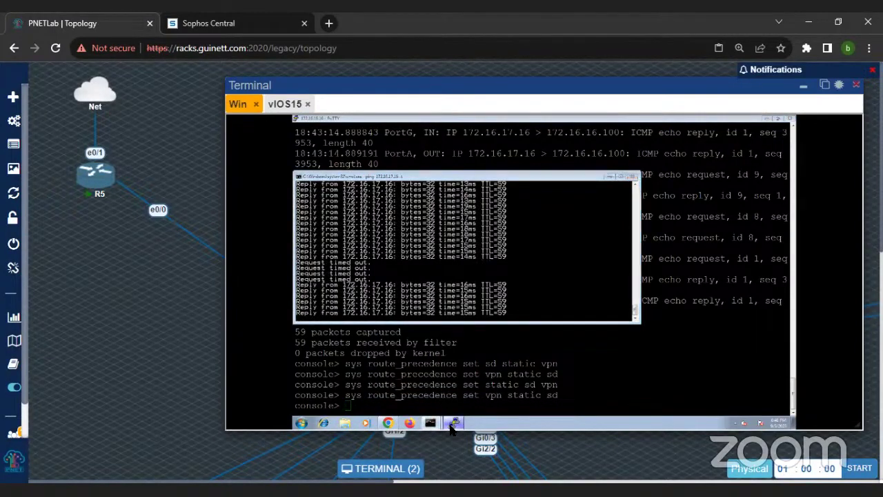
{"action": "left_click", "coordinate": [434, 424]}
Step: Rerun tracert -d to 172.16.17.16 in the client's tracert window
{"action": "left_click", "coordinate": [438, 424]}
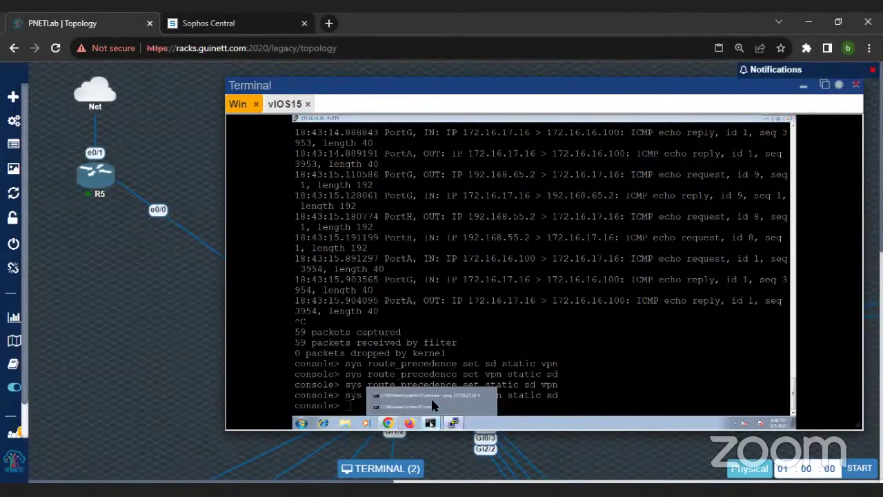
{"action": "left_click", "coordinate": [435, 397]}
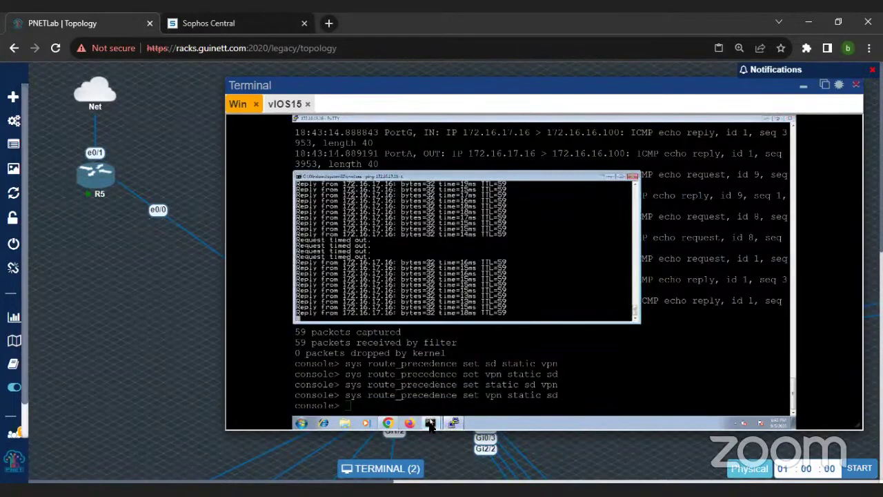
{"action": "left_click", "coordinate": [430, 423]}
{"action": "left_click", "coordinate": [432, 407]}
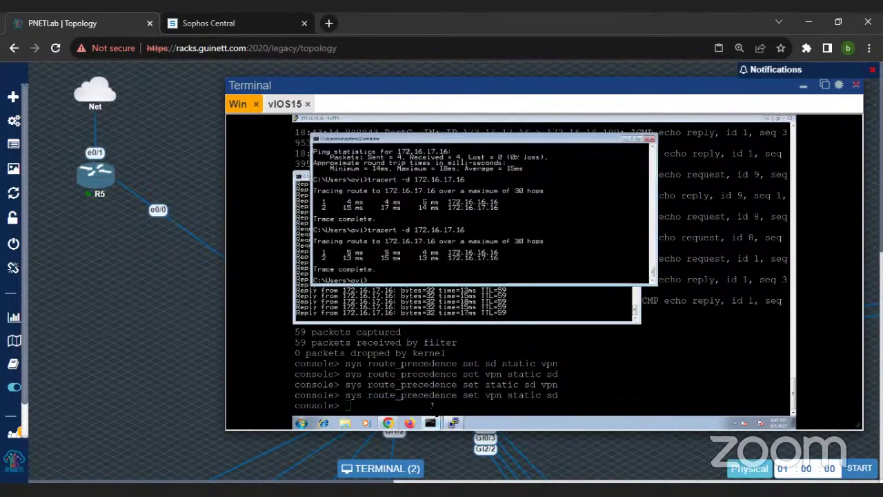
{"action": "key", "text": "Up"}
{"action": "key", "text": "Return"}
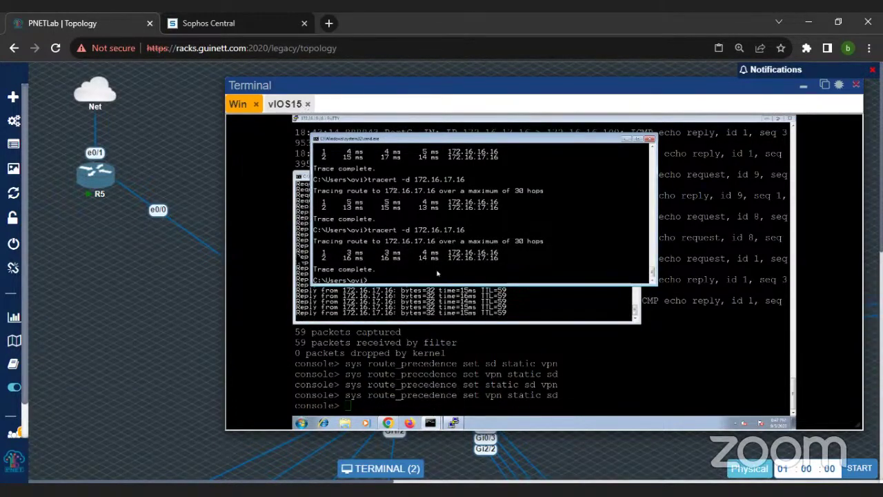
{"action": "left_click_drag", "start_coordinate": [561, 86], "coordinate": [479, 89]}
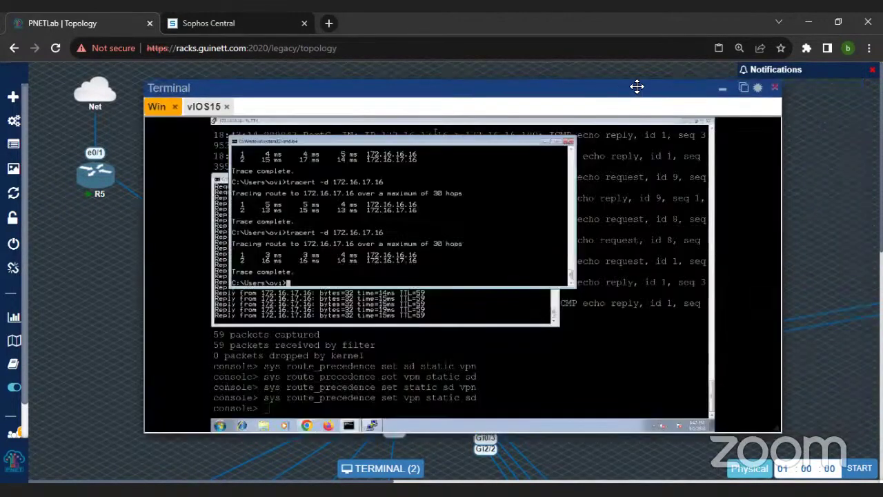
Step: Cancel the Destroy Lab warning, zoom the workspace to 75% and open GettingStarted.unl
{"action": "mouse_move", "coordinate": [14, 268]}
{"action": "left_click", "coordinate": [42, 268]}
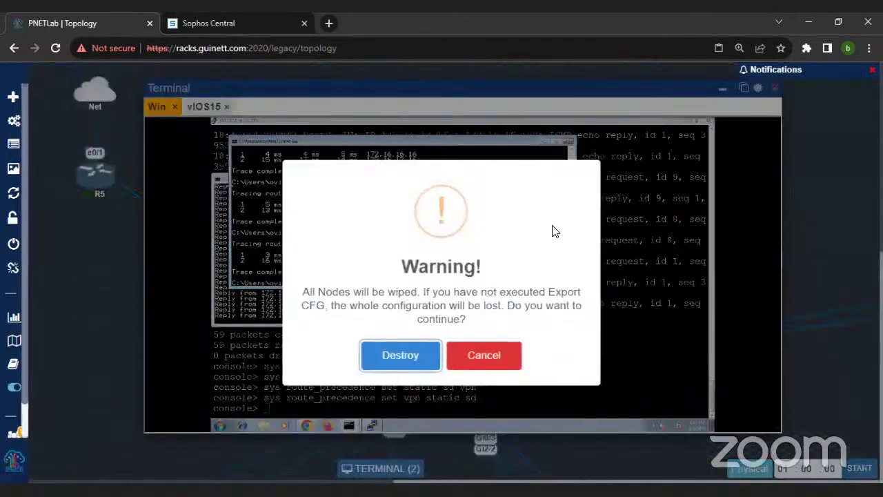
{"action": "left_click", "coordinate": [475, 355]}
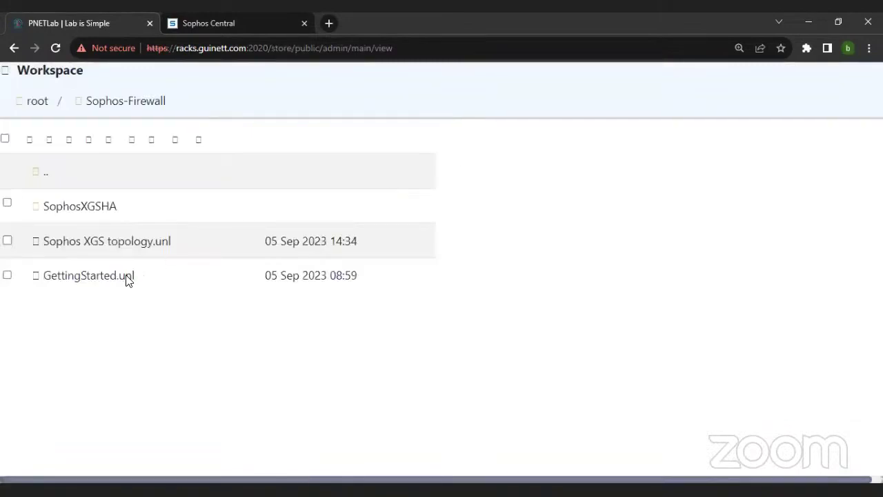
{"action": "key", "text": "ctrl+minus"}
{"action": "key", "text": "ctrl+minus"}
{"action": "key", "text": "ctrl+minus"}
{"action": "key", "text": "ctrl+minus"}
{"action": "double_click", "coordinate": [105, 234]}
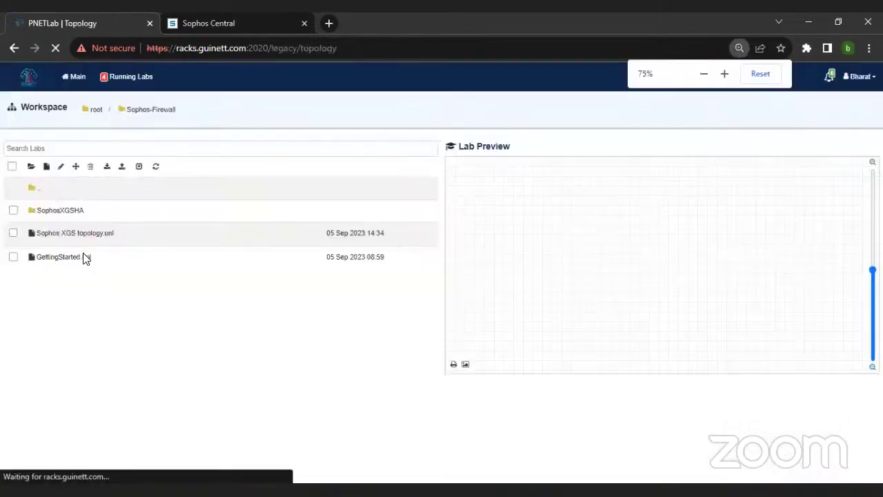
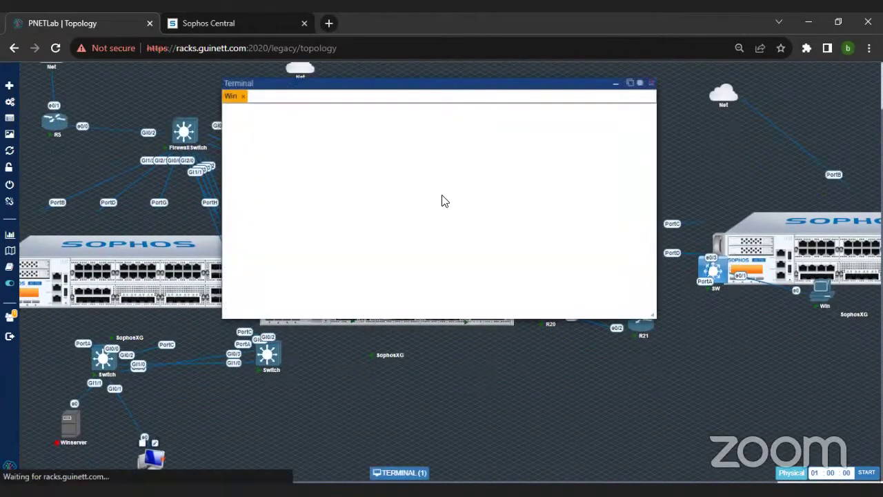
Step: Reset the page zoom to 100% and stop router R5
{"action": "key", "text": "ctrl+0"}
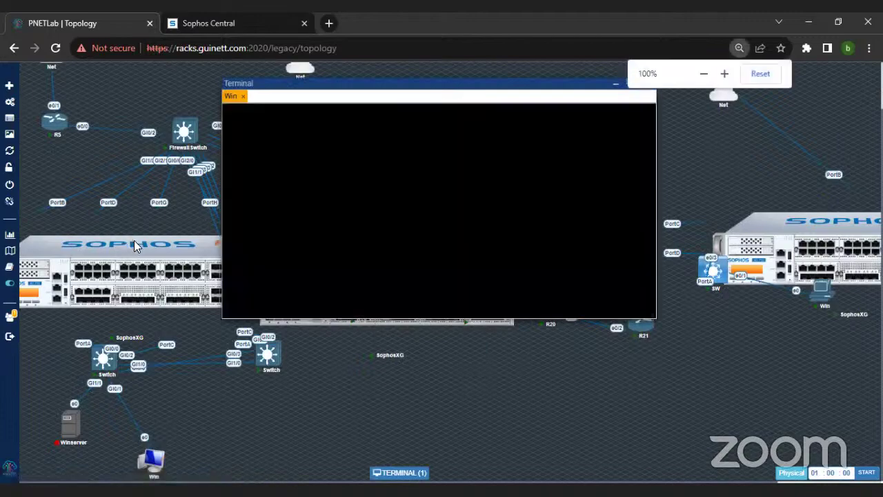
{"action": "left_click_drag", "start_coordinate": [339, 87], "coordinate": [374, 81]}
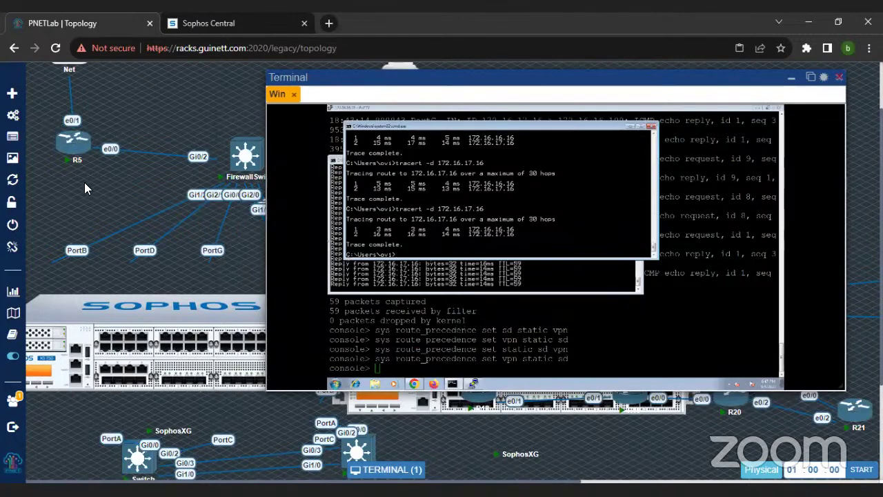
{"action": "mouse_move", "coordinate": [74, 152]}
{"action": "left_click", "coordinate": [64, 124]}
Step: Stop router R13 and bring the firewall console back to the front
{"action": "left_click_drag", "start_coordinate": [349, 77], "coordinate": [355, 191]}
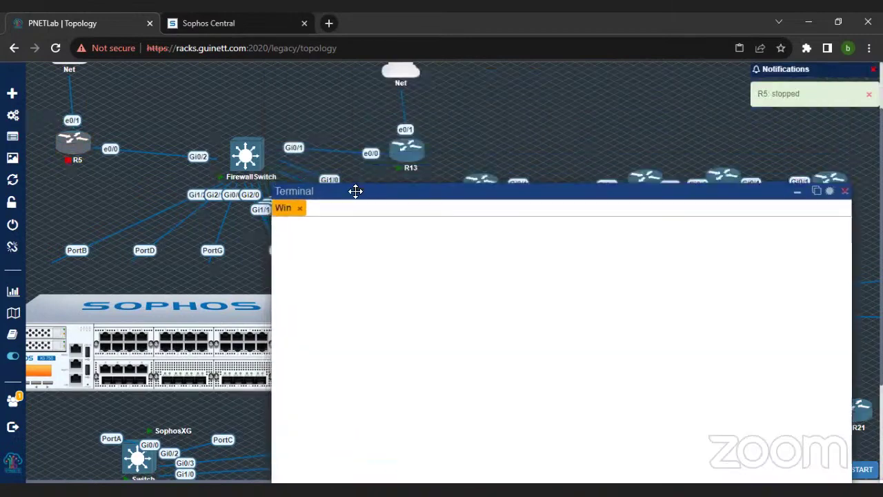
{"action": "right_click", "coordinate": [404, 158]}
{"action": "left_click", "coordinate": [422, 202]}
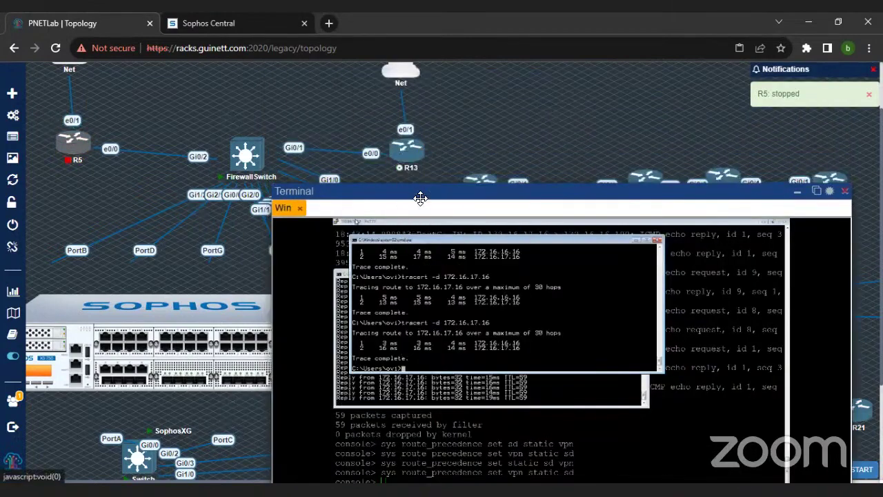
{"action": "left_click_drag", "start_coordinate": [414, 192], "coordinate": [370, 87]}
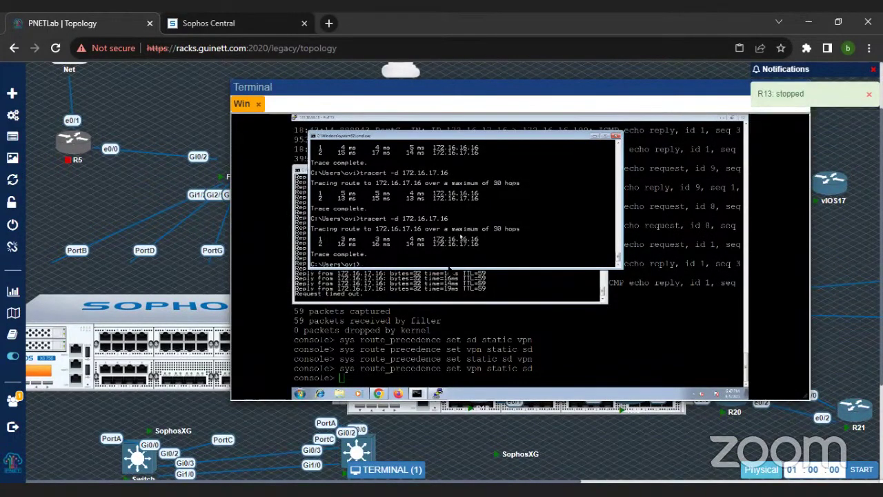
{"action": "left_click", "coordinate": [461, 376]}
Step: Run 'sys route_precedence set static sdwan_policyroute vpn', then check the tracert and ping windows
{"action": "type", "text": "sys route_precedence "}
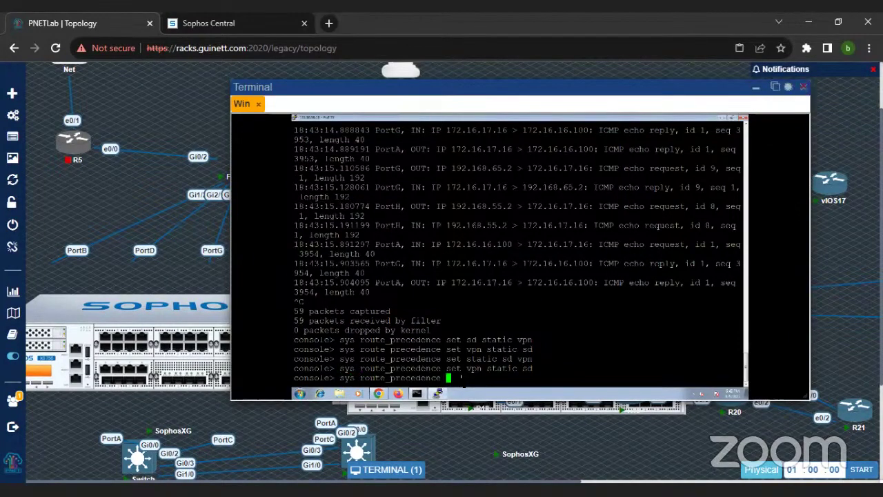
{"action": "type", "text": "set static sdwan_policyroute vpn"}
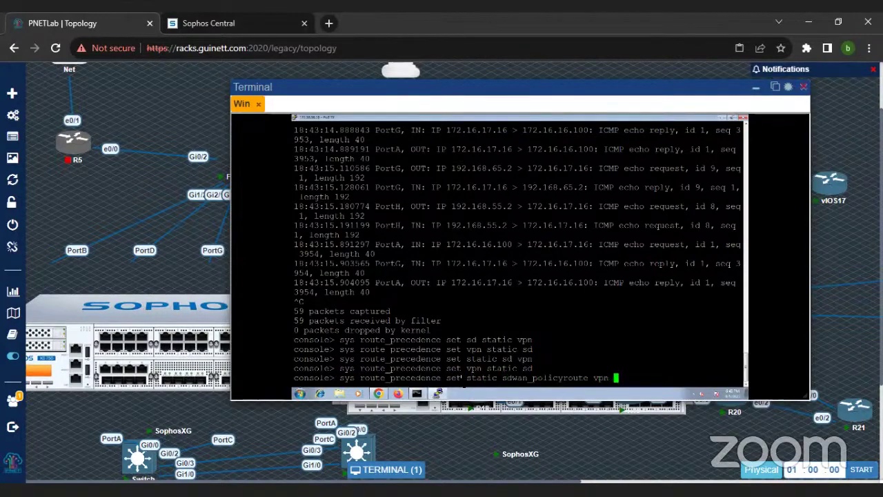
{"action": "key", "text": "Return"}
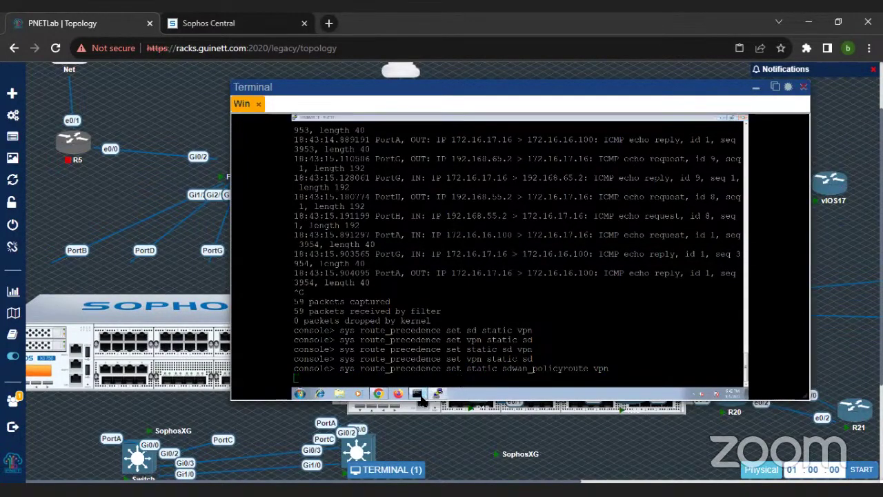
{"action": "mouse_move", "coordinate": [423, 393]}
{"action": "left_click", "coordinate": [431, 379]}
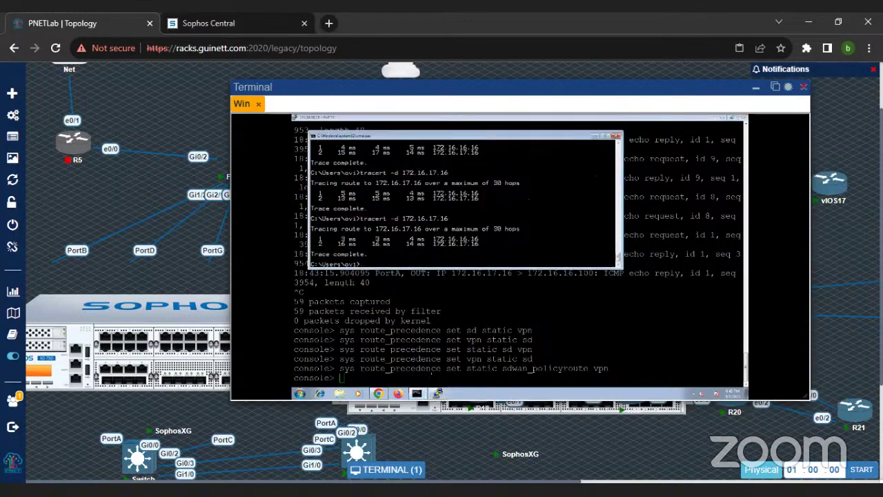
{"action": "mouse_move", "coordinate": [418, 392]}
{"action": "left_click", "coordinate": [421, 368]}
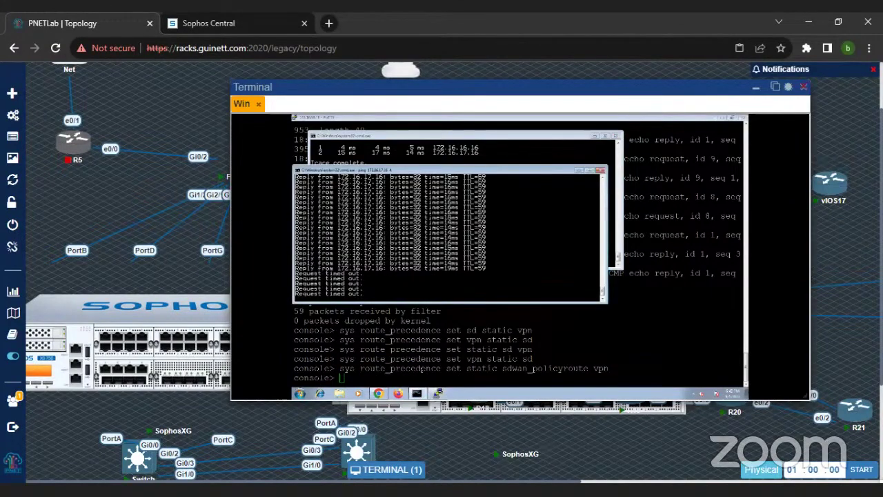
Step: Open the Routing Gateways list and check which gateways are up
{"action": "left_click", "coordinate": [380, 394]}
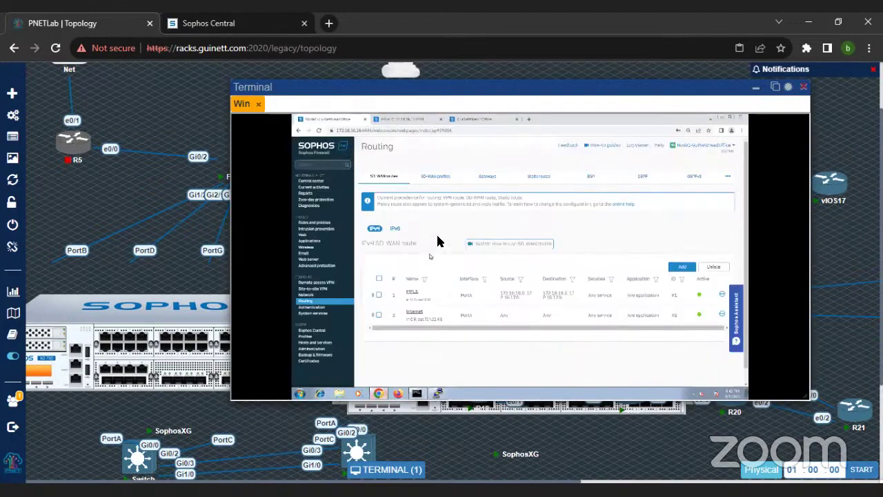
{"action": "left_click", "coordinate": [487, 176]}
{"action": "key", "text": "ctrl+plus"}
{"action": "key", "text": "ctrl+plus"}
{"action": "key", "text": "ctrl+plus"}
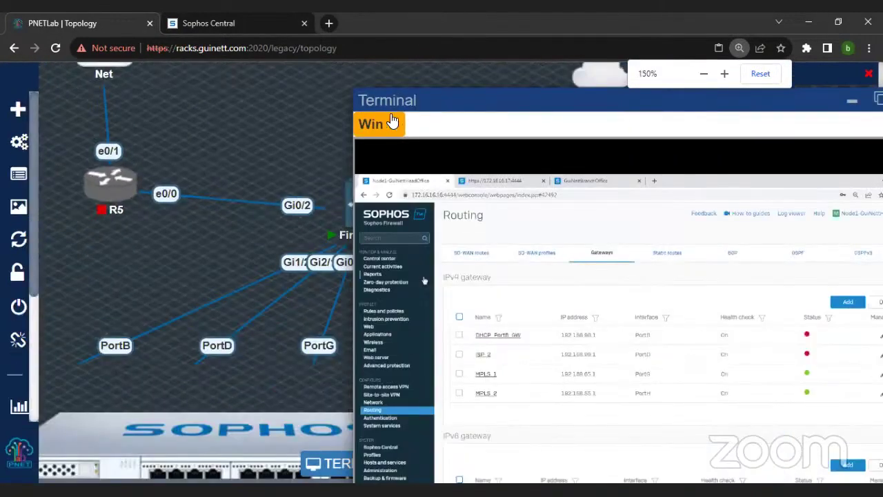
{"action": "key", "text": "ctrl+minus"}
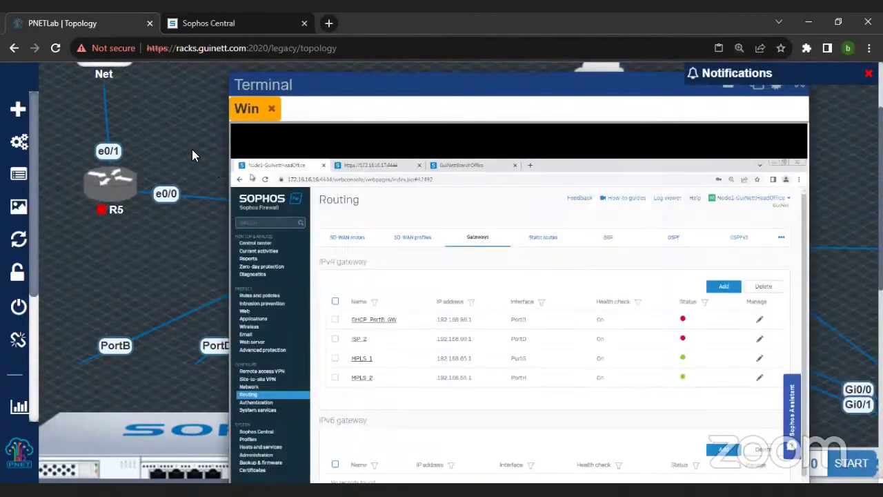
{"action": "scroll", "coordinate": [193, 156], "scroll_direction": "down", "scroll_amount": 2}
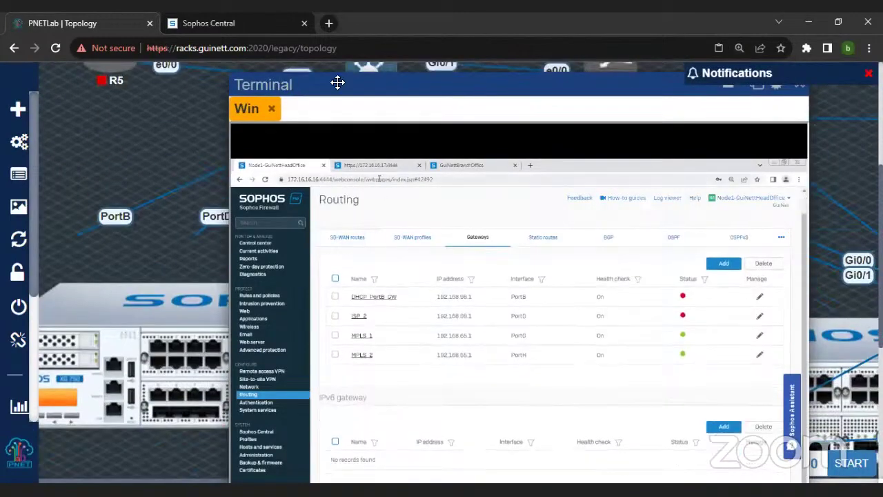
Step: Check the continuous ping window, then return to the firewall console
{"action": "left_click_drag", "start_coordinate": [338, 78], "coordinate": [338, 74]}
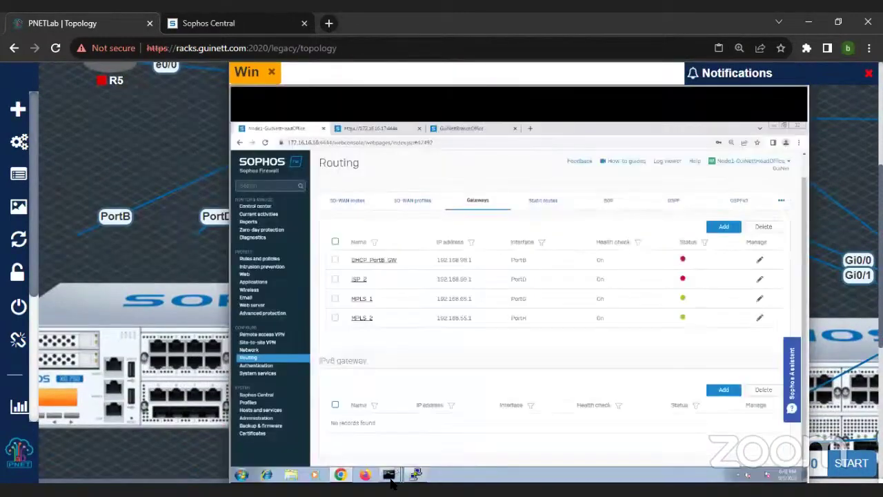
{"action": "mouse_move", "coordinate": [391, 479]}
{"action": "mouse_move", "coordinate": [391, 458]}
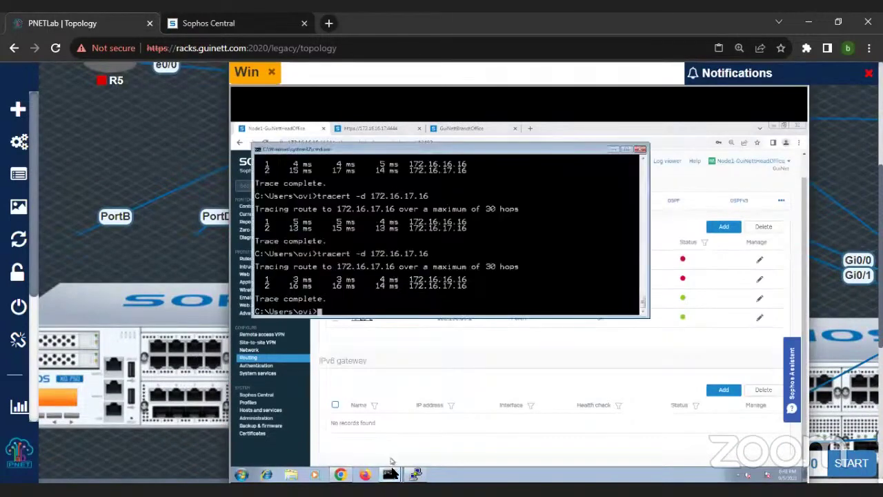
{"action": "left_click", "coordinate": [397, 444]}
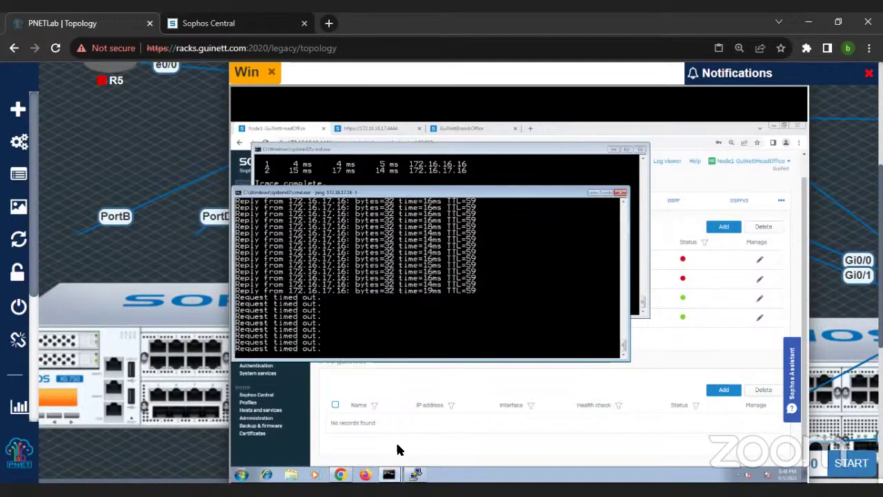
{"action": "left_click", "coordinate": [414, 477]}
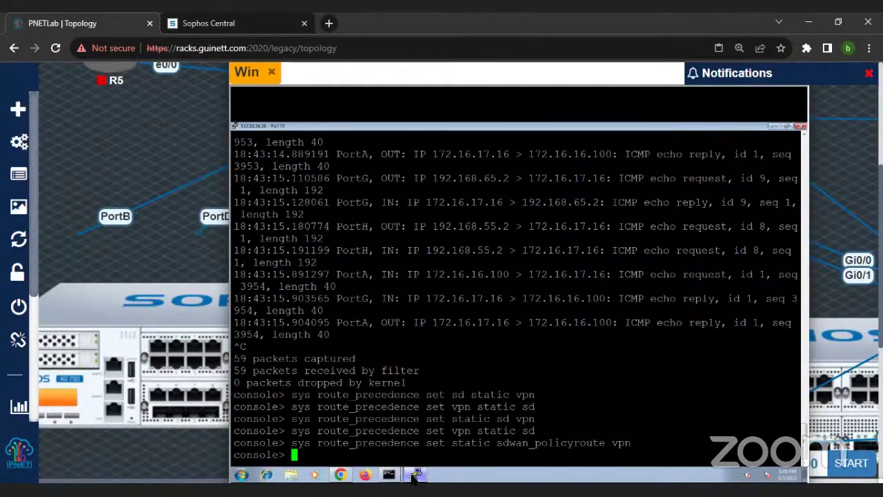
Step: Set route precedence to vpn, sdwan_policyroute, static using tab completion
{"action": "type", "text": "sys route_precedence vp"}
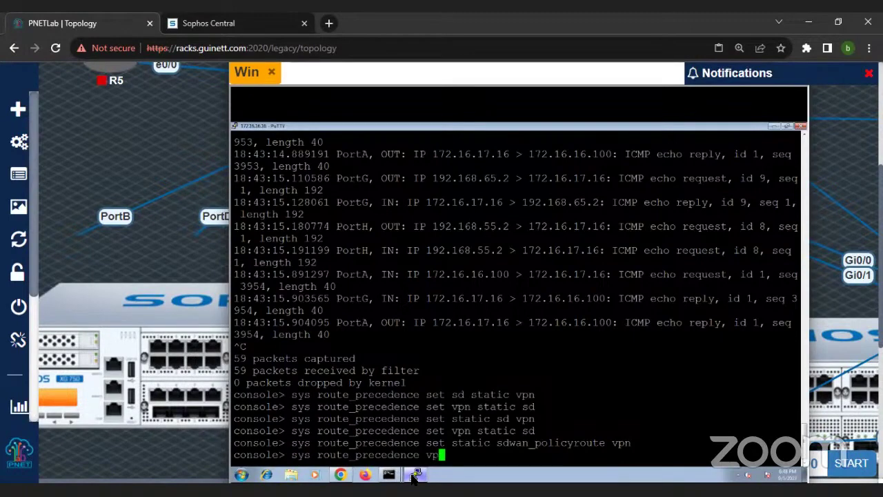
{"action": "key", "text": "Tab"}
{"action": "key", "text": "BackSpace"}
{"action": "key", "text": "BackSpace"}
{"action": "type", "text": "set s"}
{"action": "type", "text": "pn sd"}
{"action": "key", "text": "Tab"}
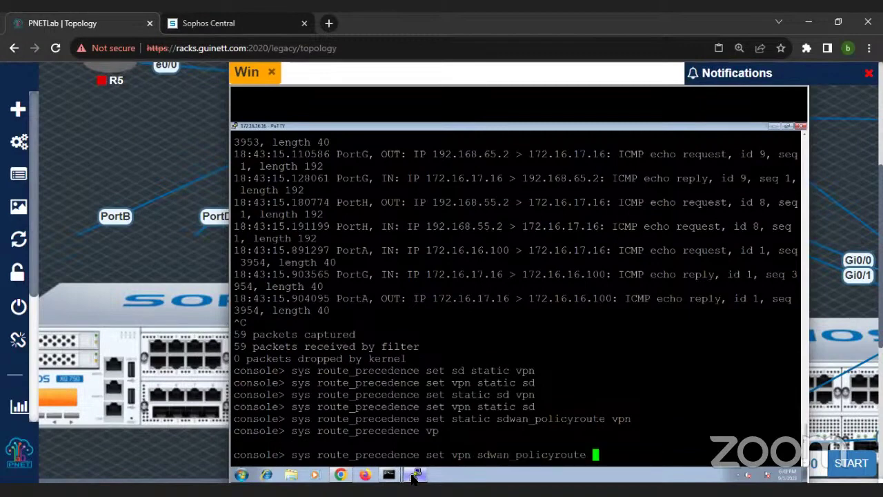
{"action": "type", "text": "static"}
{"action": "key", "text": "Return"}
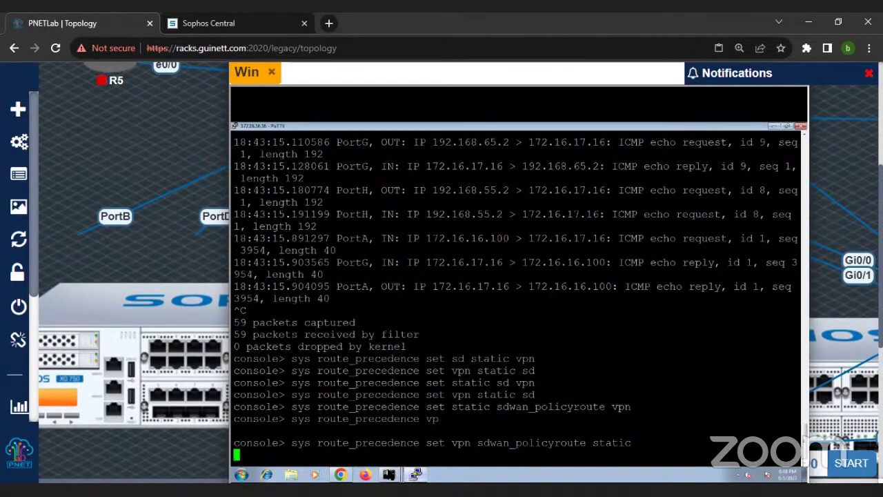
Step: Check the tracert and ping windows, then bring the firewall console back
{"action": "mouse_move", "coordinate": [389, 475]}
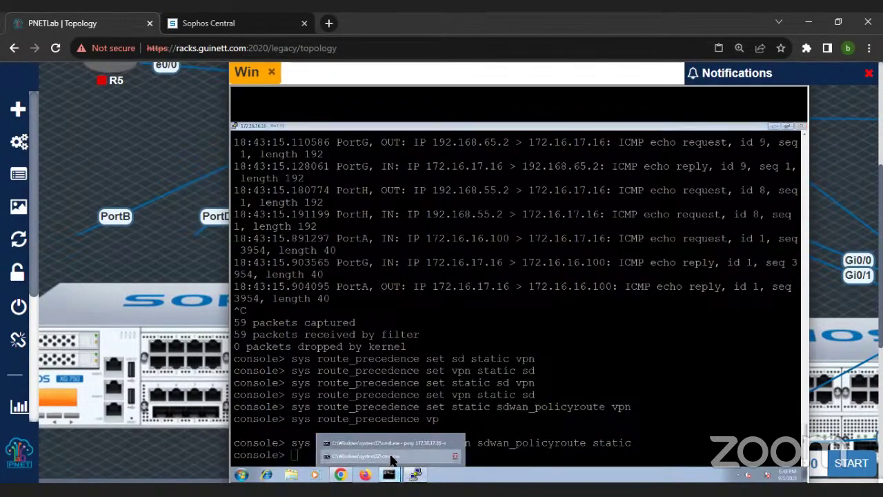
{"action": "left_click", "coordinate": [390, 457]}
{"action": "mouse_move", "coordinate": [390, 474]}
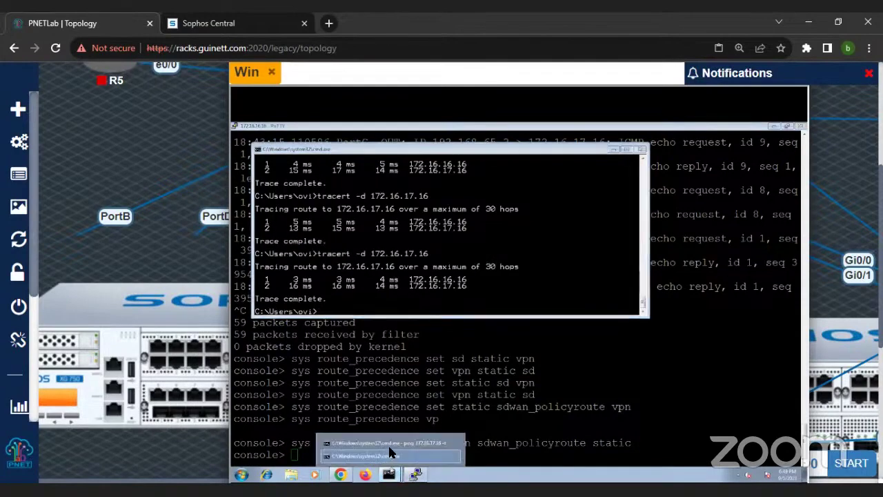
{"action": "left_click", "coordinate": [389, 438]}
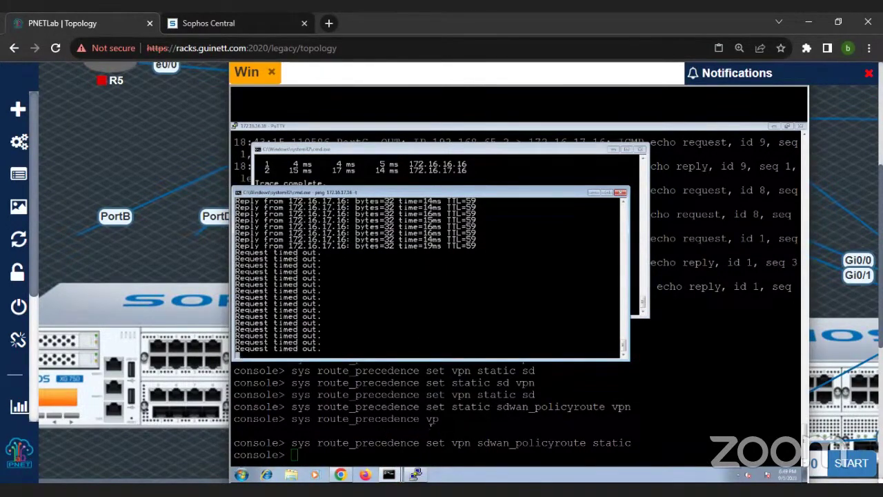
{"action": "left_click", "coordinate": [415, 475]}
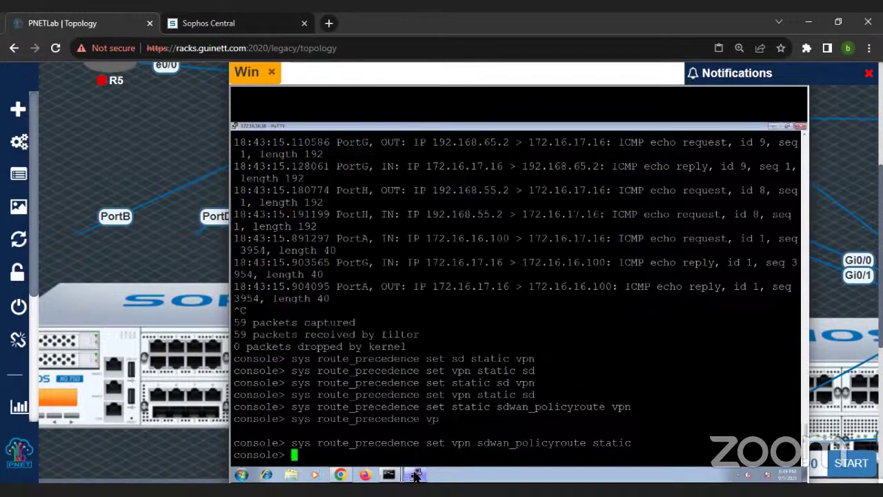
{"action": "left_click", "coordinate": [417, 475]}
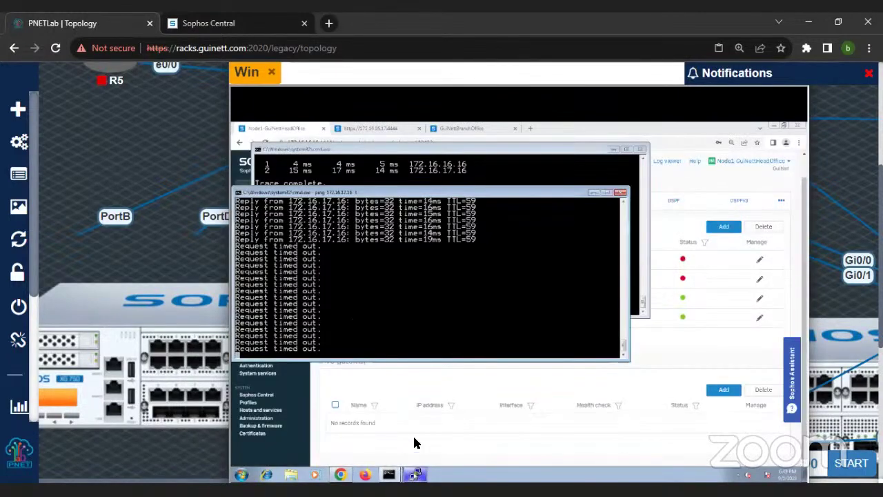
{"action": "left_click", "coordinate": [414, 475]}
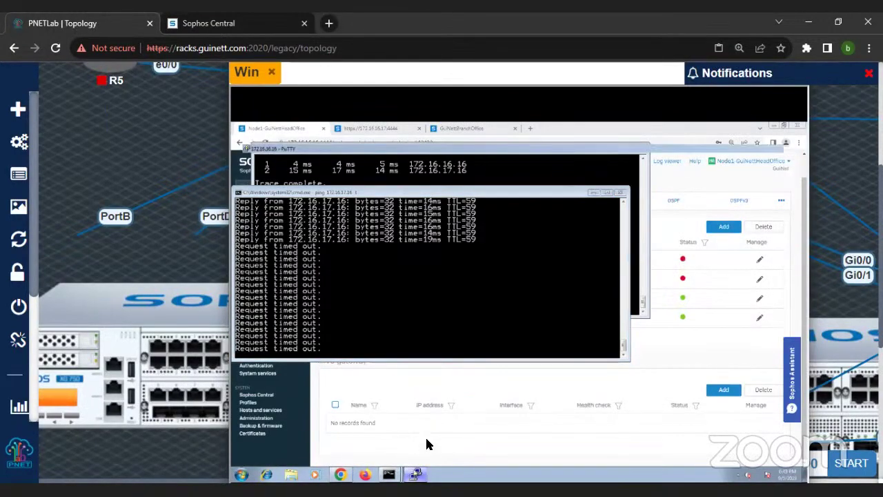
Step: Rerun the tcpdump capture for host 172.16.17.16 and proto ICMP
{"action": "key", "text": "Up"}
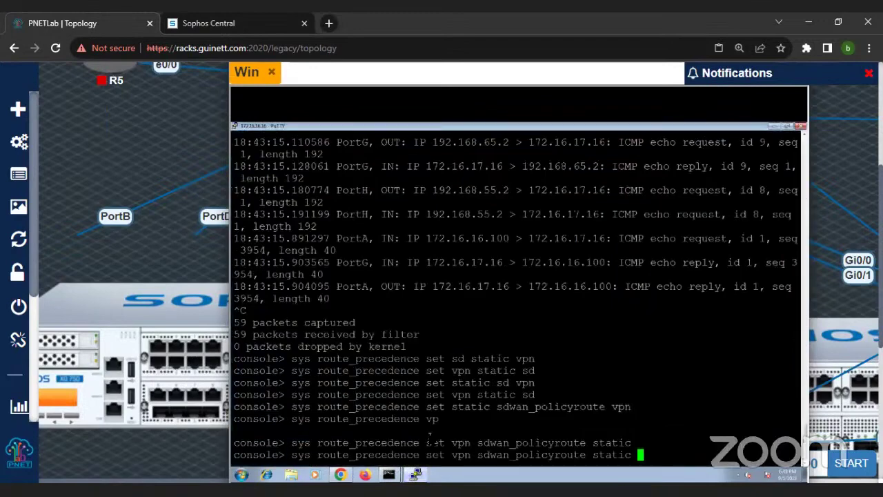
{"action": "key", "text": "BackSpace"}
{"action": "key", "text": "BackSpace"}
{"action": "key", "text": "BackSpace"}
{"action": "key", "text": "BackSpace"}
{"action": "key", "text": "BackSpace"}
{"action": "key", "text": "BackSpace"}
{"action": "key", "text": "BackSpace"}
{"action": "key", "text": "BackSpace"}
{"action": "key", "text": "BackSpace"}
{"action": "key", "text": "BackSpace"}
{"action": "key", "text": "BackSpace"}
{"action": "key", "text": "BackSpace"}
{"action": "key", "text": "BackSpace"}
{"action": "key", "text": "BackSpace"}
{"action": "key", "text": "BackSpace"}
{"action": "key", "text": "BackSpace"}
{"action": "key", "text": "BackSpace"}
{"action": "key", "text": "BackSpace"}
{"action": "key", "text": "BackSpace"}
{"action": "key", "text": "BackSpace"}
{"action": "type", "text": "static sd"}
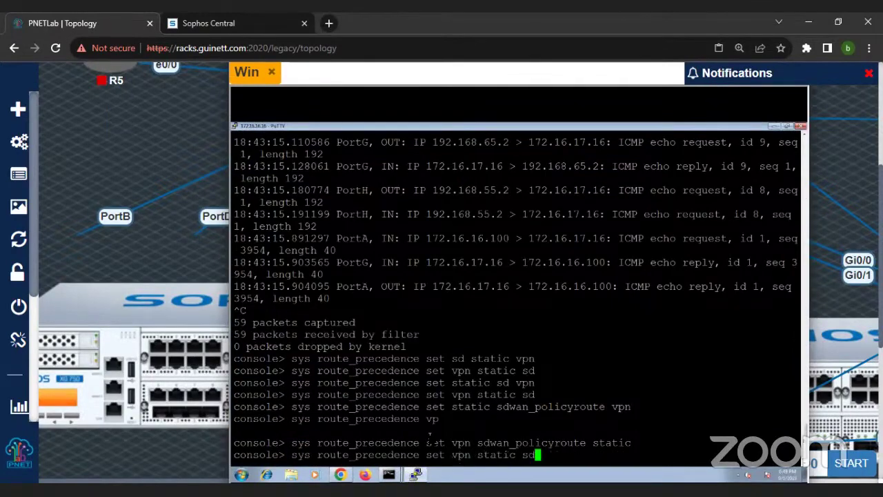
{"action": "key", "text": "Up"}
{"action": "key", "text": "Up"}
{"action": "key", "text": "Up"}
{"action": "key", "text": "Up"}
{"action": "key", "text": "Up"}
{"action": "key", "text": "Up"}
{"action": "key", "text": "Up"}
{"action": "key", "text": "Up"}
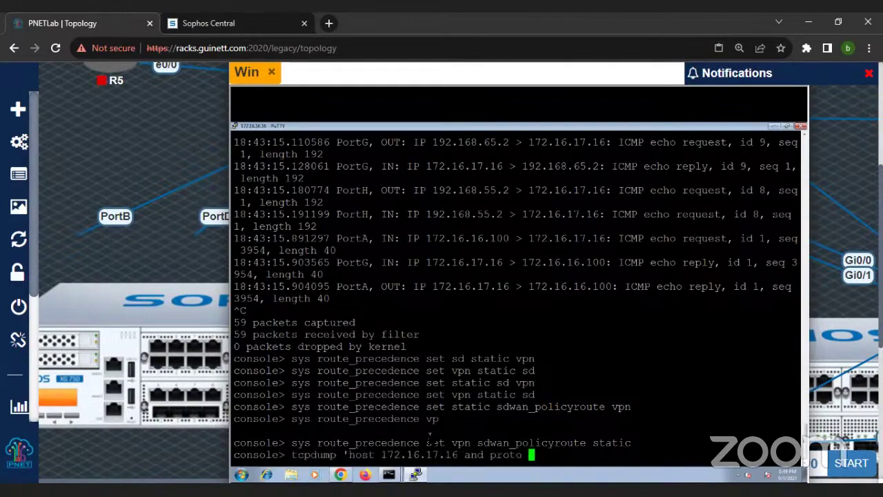
{"action": "key", "text": "Return"}
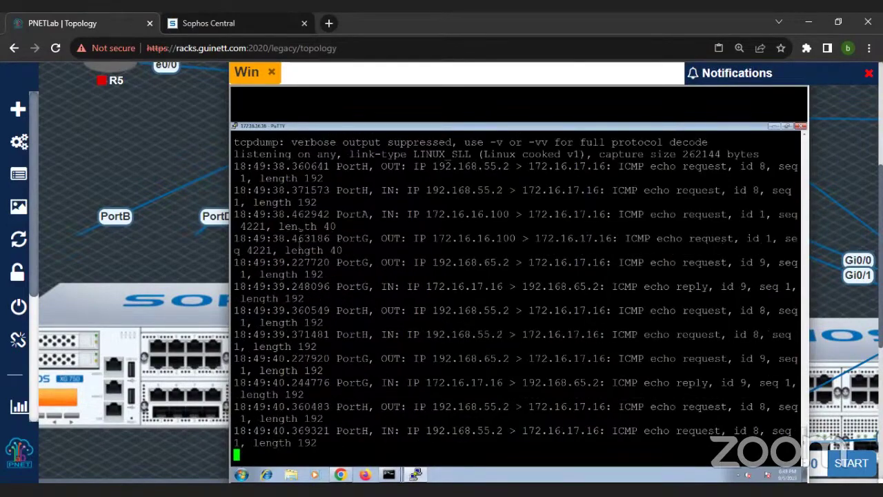
{"action": "left_click_drag", "start_coordinate": [298, 213], "coordinate": [771, 446]}
Step: Stop and restart the continuous ping to 172.16.17.16 on the Windows client
{"action": "mouse_move", "coordinate": [388, 475]}
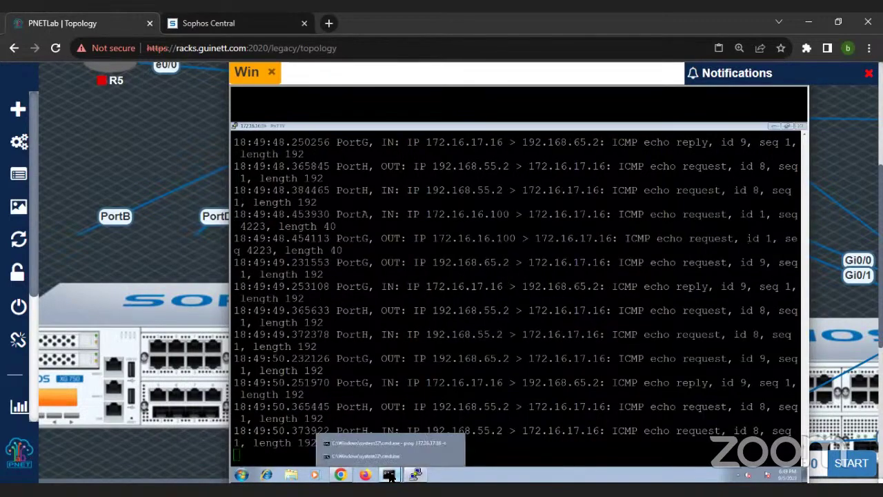
{"action": "left_click", "coordinate": [398, 438]}
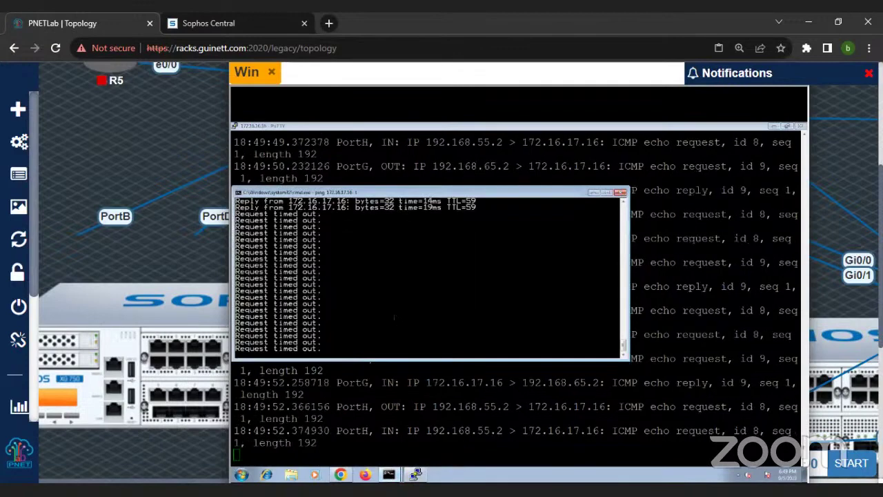
{"action": "key", "text": "ctrl+c"}
{"action": "key", "text": "Up"}
{"action": "key", "text": "Return"}
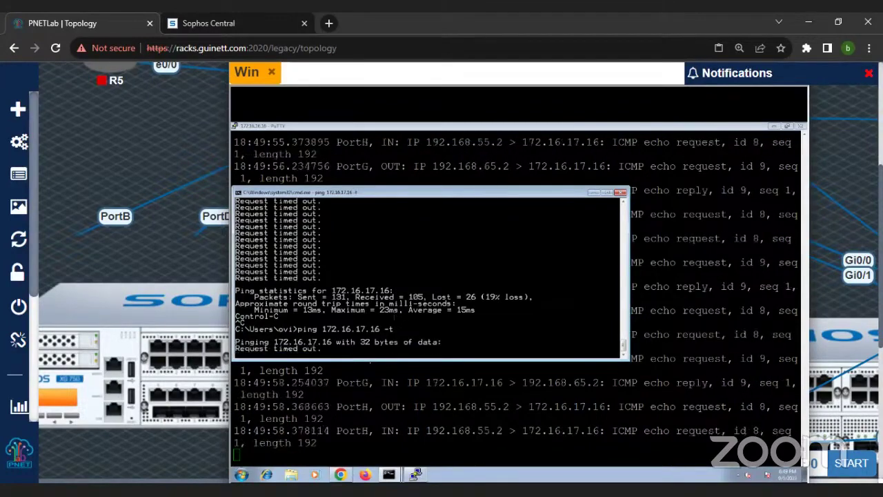
{"action": "left_click_drag", "start_coordinate": [367, 194], "coordinate": [417, 174]}
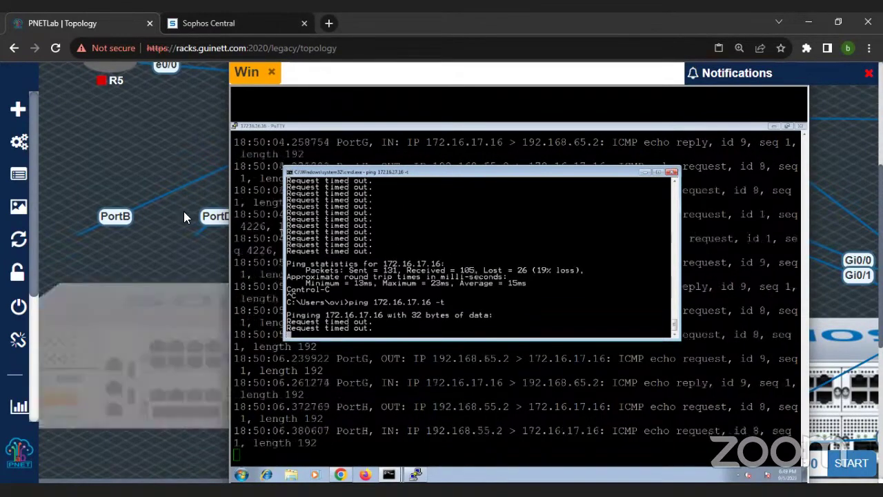
{"action": "key", "text": "ctrl+minus"}
{"action": "key", "text": "ctrl+minus"}
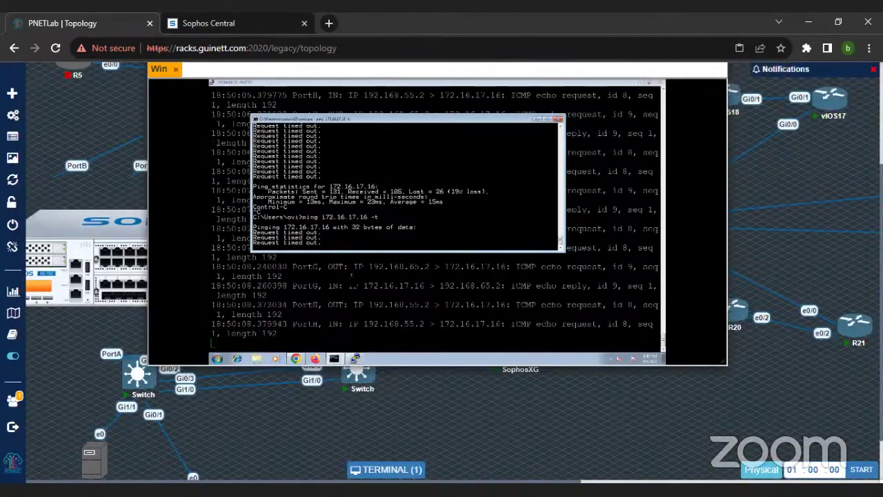
Step: Stop the ping and run tracert -d 172.16.17.17 from the Windows client
{"action": "key", "text": "ctrl+c"}
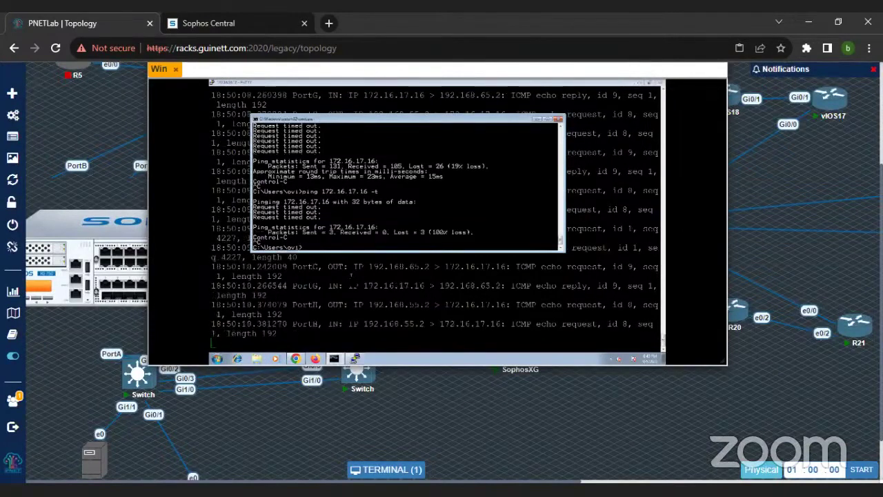
{"action": "type", "text": "tracert -d 172.16.17.17"}
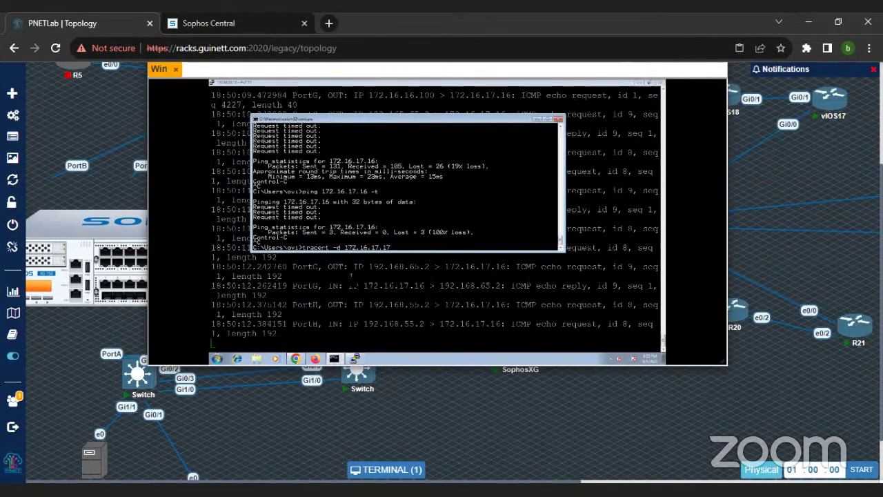
{"action": "key", "text": "Return"}
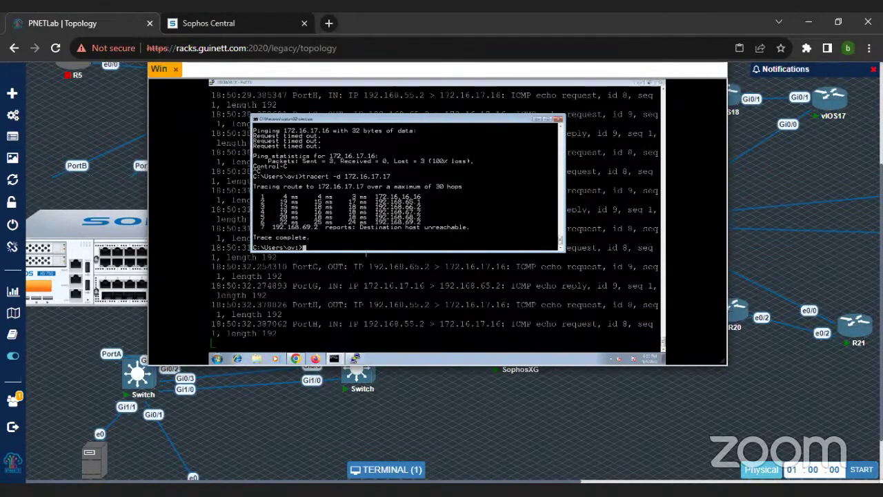
{"action": "key", "text": "ctrl+minus"}
{"action": "key", "text": "ctrl+minus"}
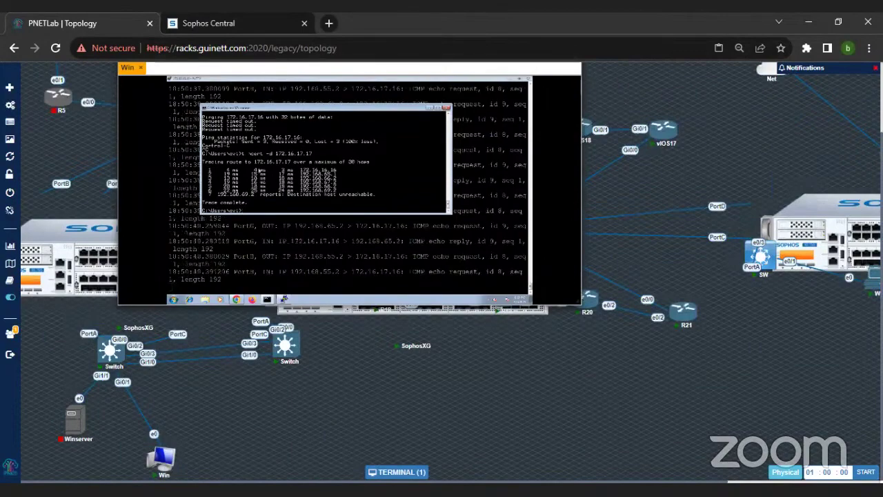
Step: Reopen the client's terminal and rerun the trace to 172.16.17.17
{"action": "key", "text": "ctrl+minus"}
{"action": "key", "text": "ctrl+minus"}
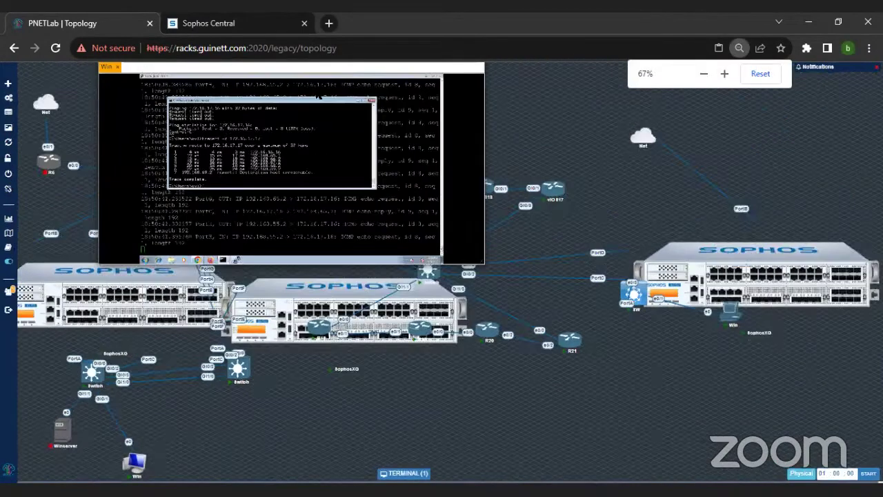
{"action": "left_click", "coordinate": [408, 474]}
{"action": "left_click", "coordinate": [407, 475]}
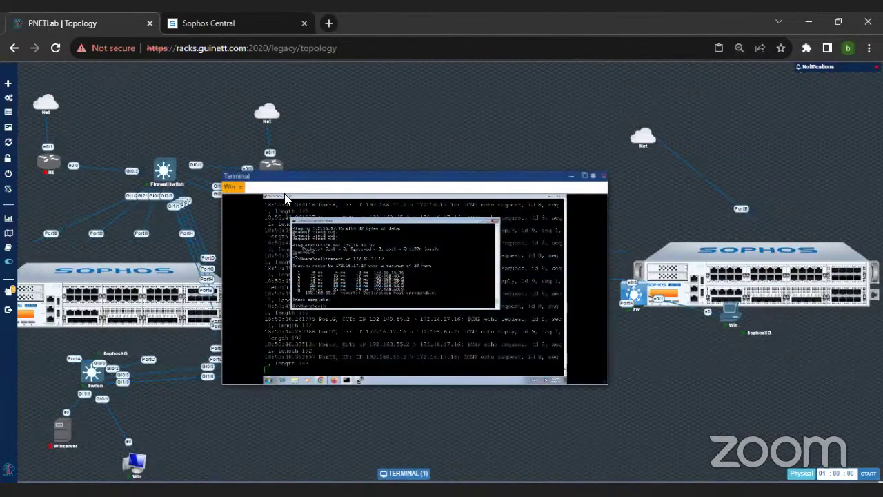
{"action": "left_click_drag", "start_coordinate": [280, 176], "coordinate": [375, 148]}
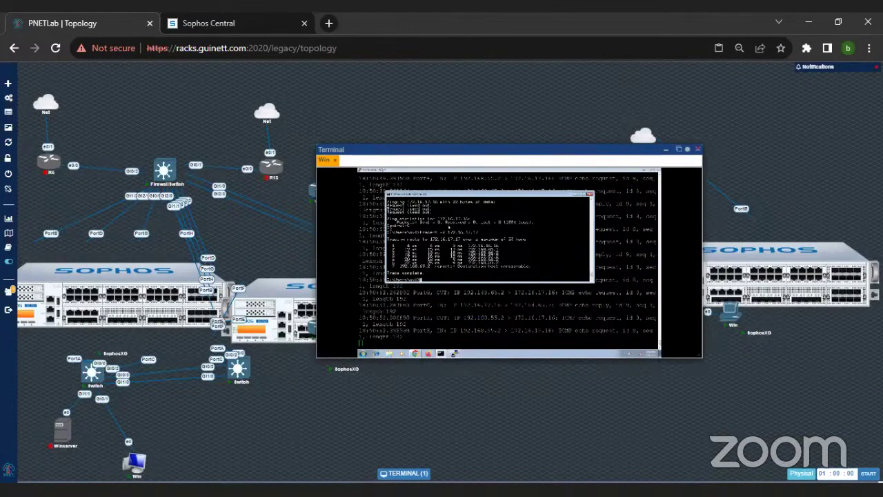
{"action": "key", "text": "Up"}
{"action": "key", "text": "Return"}
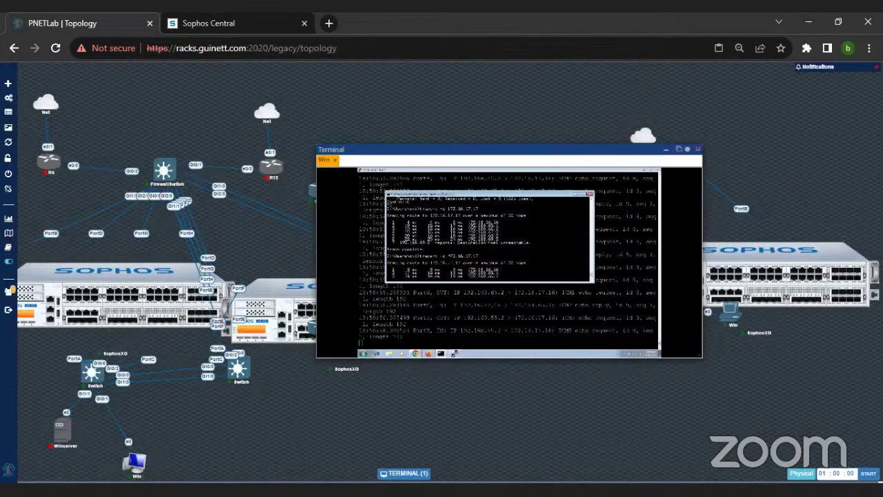
Step: Stop the vIOS15 and vIOS17 routers in the topology
{"action": "left_click", "coordinate": [665, 149]}
{"action": "right_click", "coordinate": [320, 188]}
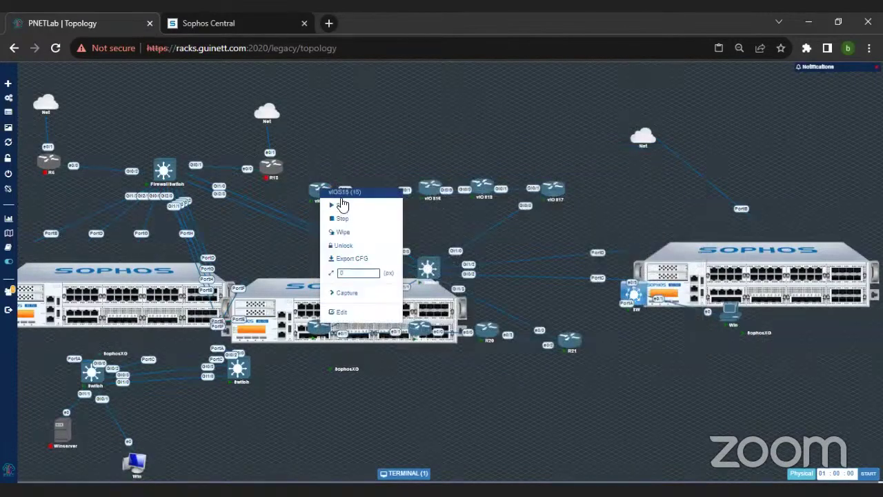
{"action": "left_click", "coordinate": [343, 219]}
{"action": "right_click", "coordinate": [557, 191]}
{"action": "left_click", "coordinate": [572, 221]}
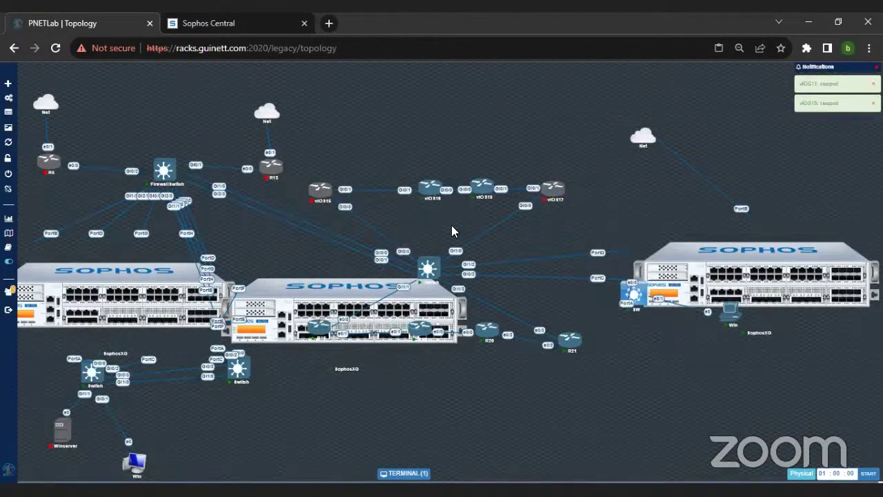
Step: Reopen the client's terminal in its own browser tab
{"action": "left_click", "coordinate": [407, 472]}
{"action": "left_click_drag", "start_coordinate": [384, 175], "coordinate": [486, 109]}
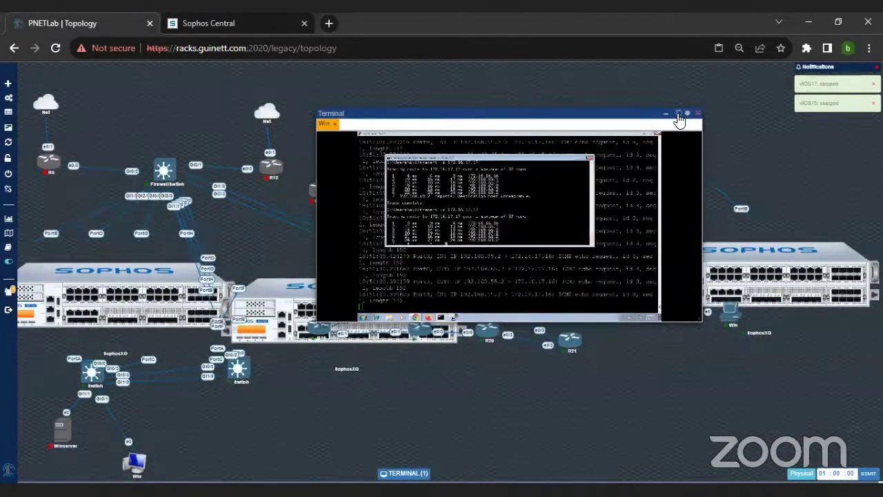
{"action": "left_click", "coordinate": [678, 112]}
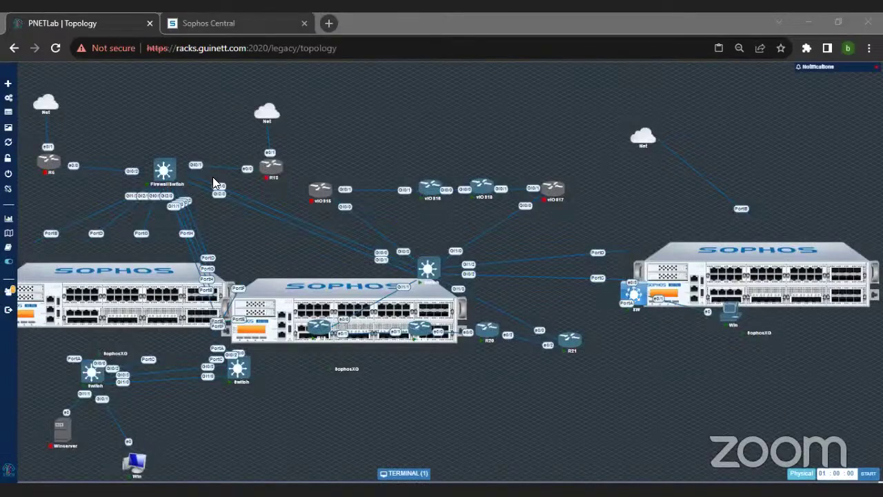
Step: Review the SD-WAN profiles and gateways lists in the firewall web console
{"action": "key", "text": "alt+Tab"}
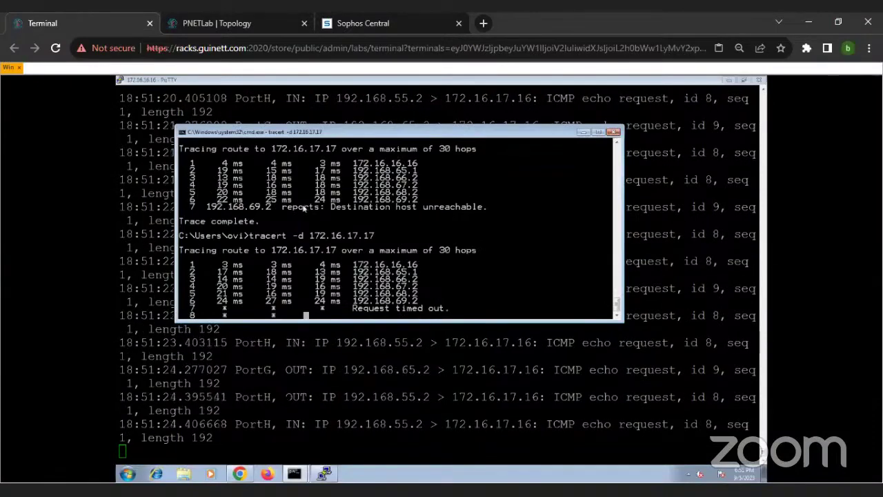
{"action": "left_click", "coordinate": [250, 477]}
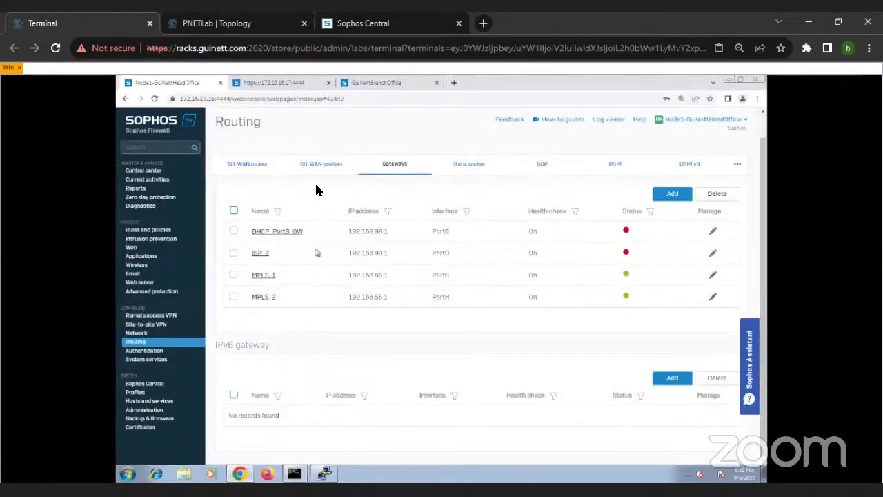
{"action": "left_click", "coordinate": [321, 164]}
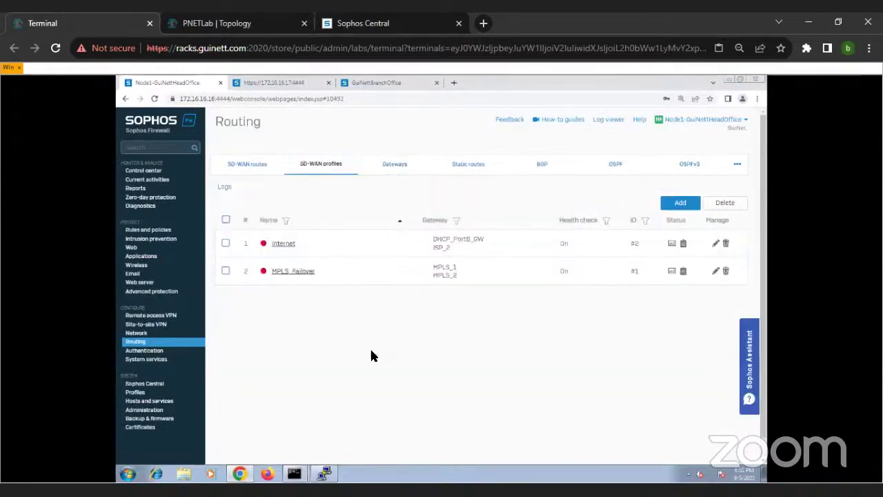
{"action": "left_click", "coordinate": [331, 165]}
{"action": "left_click", "coordinate": [394, 169]}
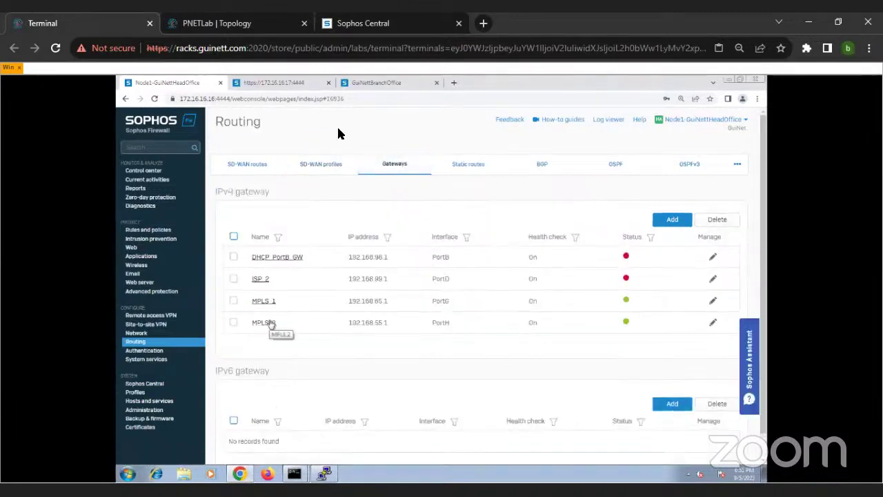
{"action": "left_click", "coordinate": [325, 167]}
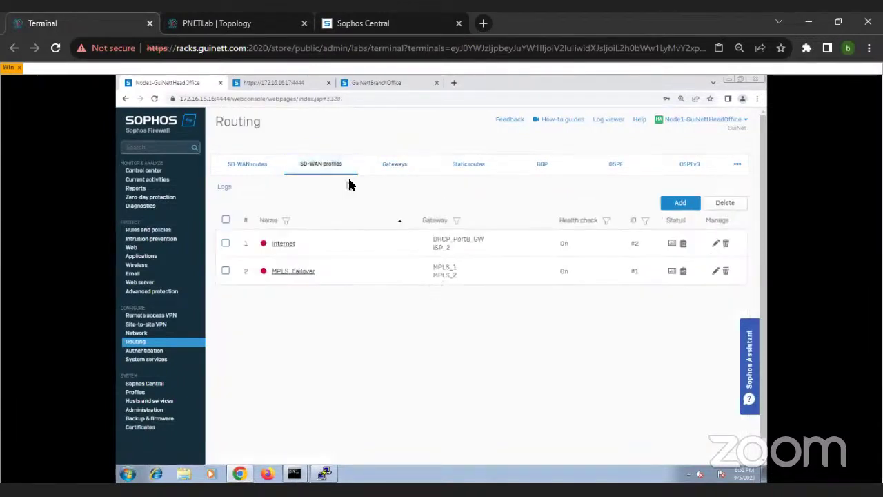
Step: Ping 192.168.55.2 through interface PortH from Diagnostics > Tools
{"action": "left_click", "coordinate": [155, 206]}
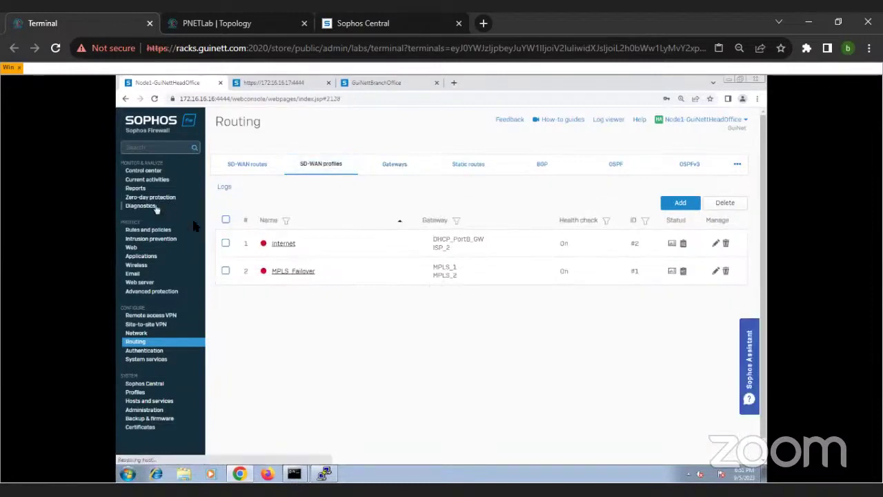
{"action": "left_click", "coordinate": [392, 279]}
{"action": "left_click", "coordinate": [415, 297]}
{"action": "left_click", "coordinate": [402, 311]}
{"action": "left_click", "coordinate": [397, 388]}
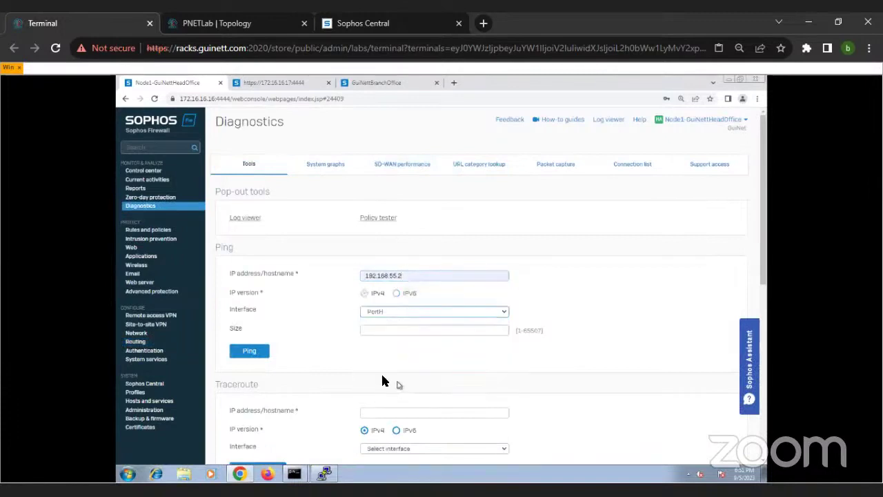
{"action": "left_click", "coordinate": [265, 353]}
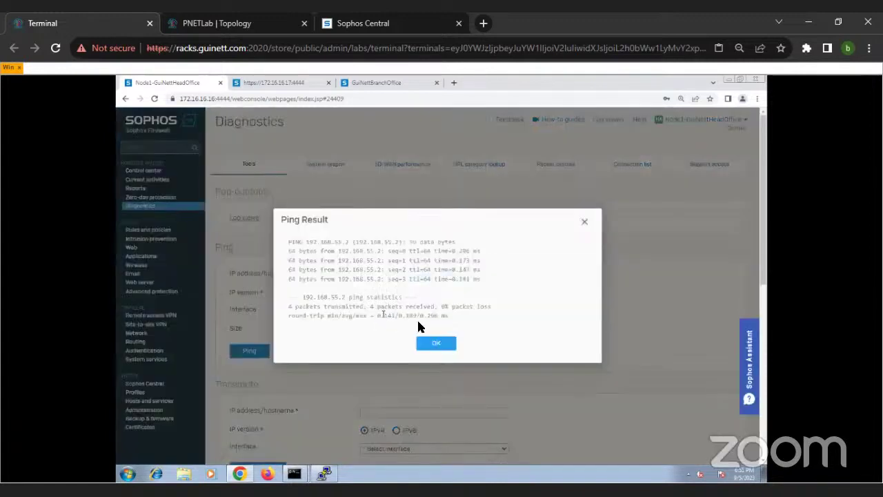
{"action": "left_click", "coordinate": [426, 343]}
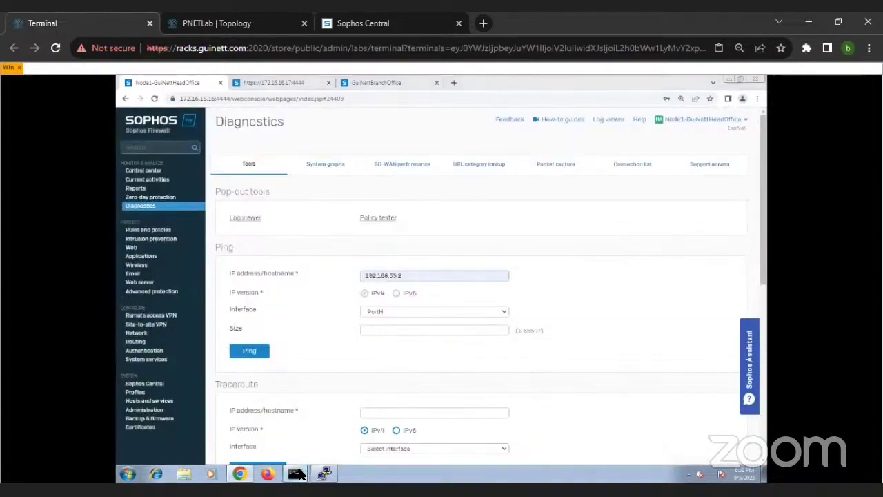
{"action": "mouse_move", "coordinate": [295, 473]}
{"action": "left_click", "coordinate": [298, 453]}
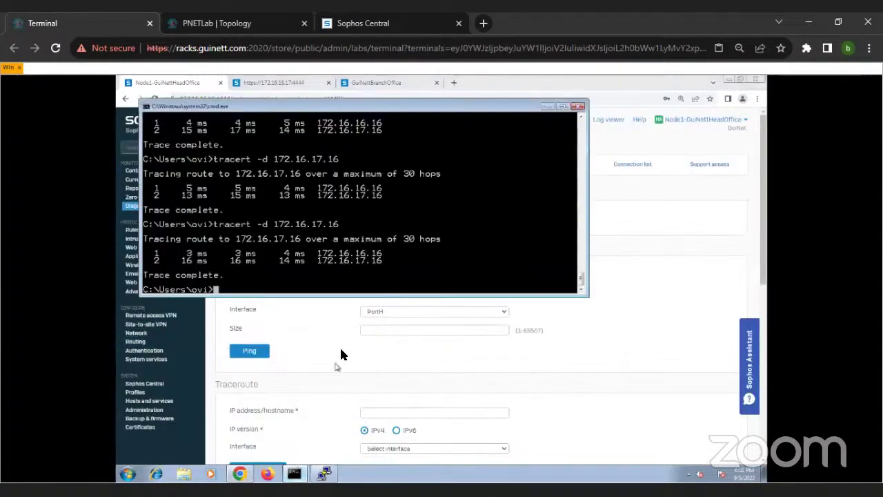
Step: Rerun tracert to 172.16.17.16 and bring the firewall's live capture console forward
{"action": "key", "text": "Up"}
{"action": "key", "text": "Return"}
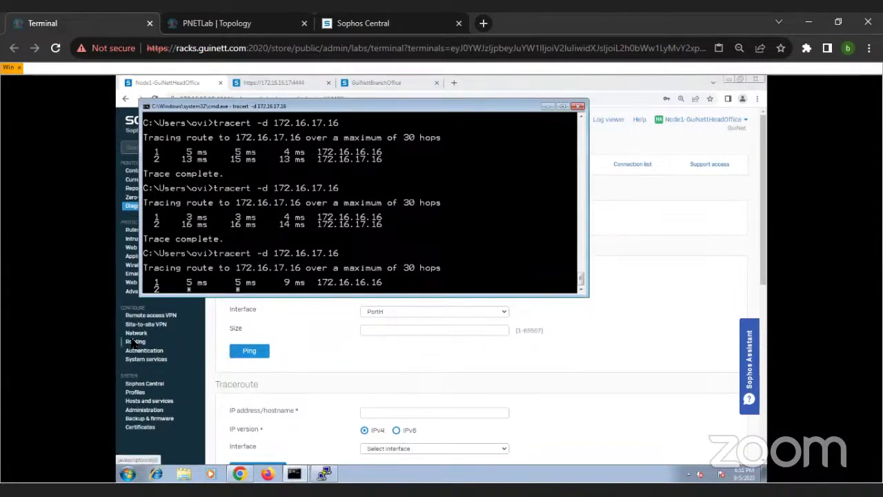
{"action": "left_click", "coordinate": [325, 475]}
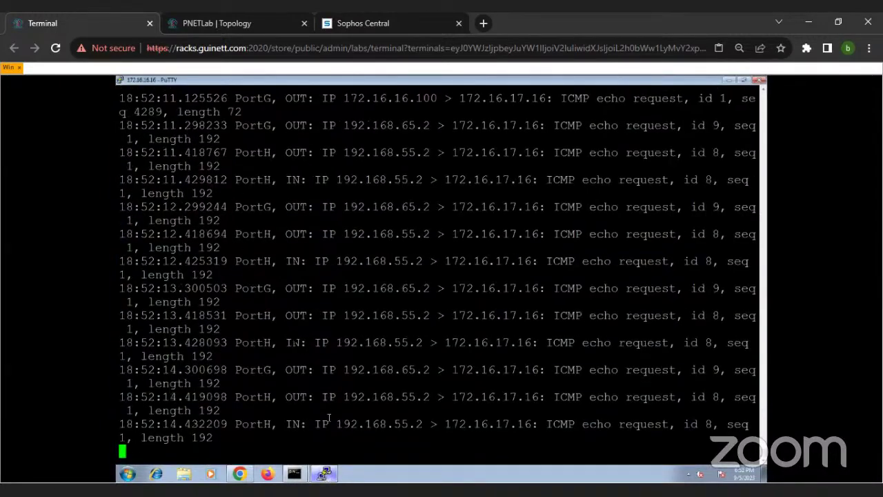
Step: Stop the packet capture and run 'sys route_precedence set static sdwan_policyroute vpn'
{"action": "key", "text": "ctrl+c"}
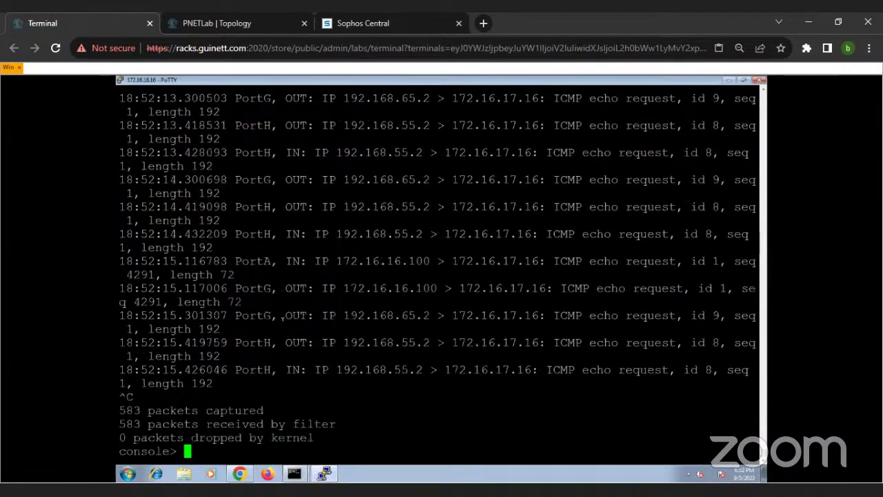
{"action": "key", "text": "Up"}
{"action": "key", "text": "Up"}
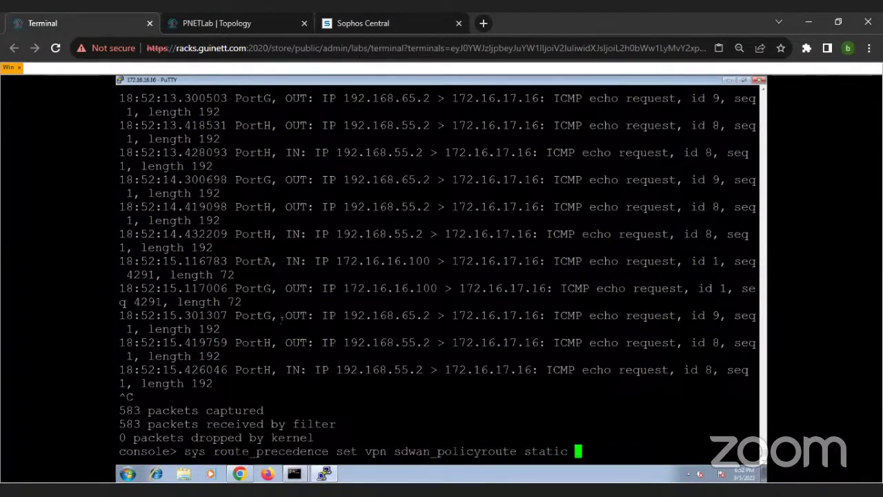
{"action": "key", "text": "BackSpace"}
{"action": "key", "text": "BackSpace"}
{"action": "key", "text": "BackSpace"}
{"action": "key", "text": "BackSpace"}
{"action": "key", "text": "BackSpace"}
{"action": "key", "text": "BackSpace"}
{"action": "key", "text": "BackSpace"}
{"action": "key", "text": "BackSpace"}
{"action": "key", "text": "BackSpace"}
{"action": "key", "text": "BackSpace"}
{"action": "key", "text": "BackSpace"}
{"action": "key", "text": "BackSpace"}
{"action": "key", "text": "BackSpace"}
{"action": "key", "text": "BackSpace"}
{"action": "key", "text": "BackSpace"}
{"action": "key", "text": "BackSpace"}
{"action": "key", "text": "BackSpace"}
{"action": "key", "text": "BackSpace"}
{"action": "key", "text": "BackSpace"}
{"action": "key", "text": "BackSpace"}
{"action": "key", "text": "BackSpace"}
{"action": "key", "text": "BackSpace"}
{"action": "key", "text": "BackSpace"}
{"action": "key", "text": "BackSpace"}
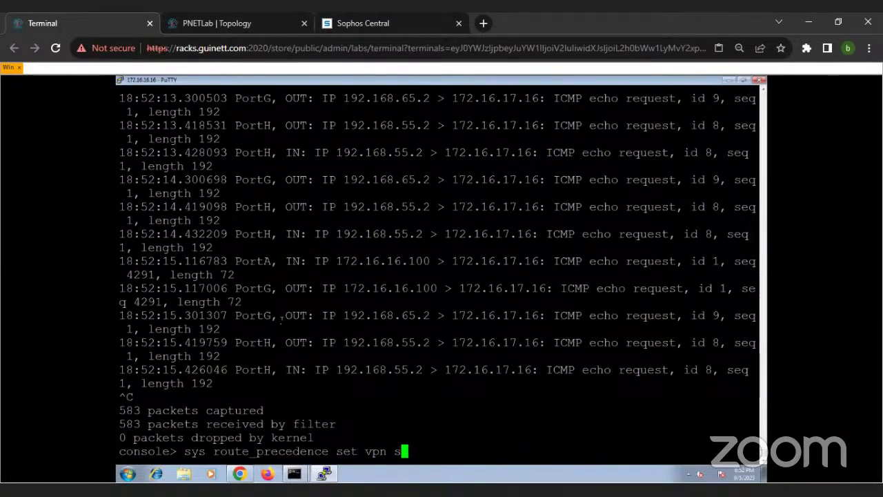
{"action": "key", "text": "BackSpace"}
{"action": "scroll", "coordinate": [303, 313], "scroll_direction": "up", "scroll_amount": 10}
{"action": "scroll", "coordinate": [364, 307], "scroll_direction": "down", "scroll_amount": 10}
{"action": "key", "text": "BackSpace"}
{"action": "key", "text": "BackSpace"}
{"action": "key", "text": "BackSpace"}
{"action": "key", "text": "BackSpace"}
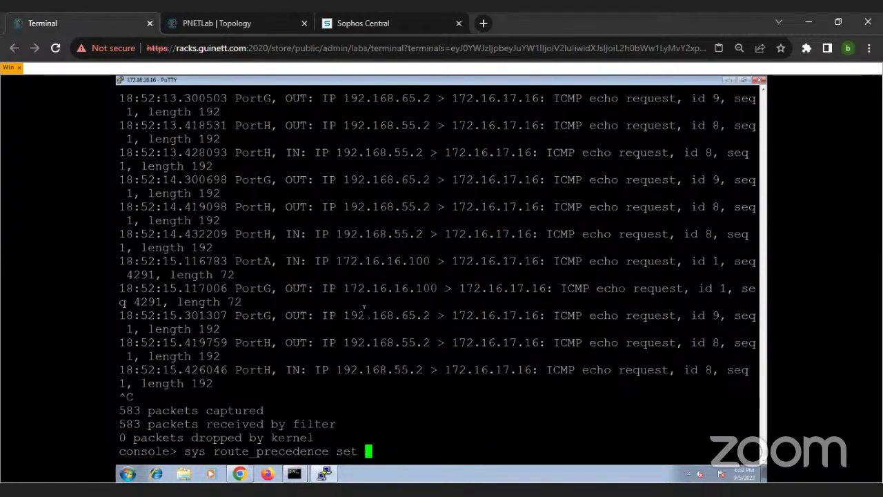
{"action": "type", "text": "static sdwan_policyroute v"}
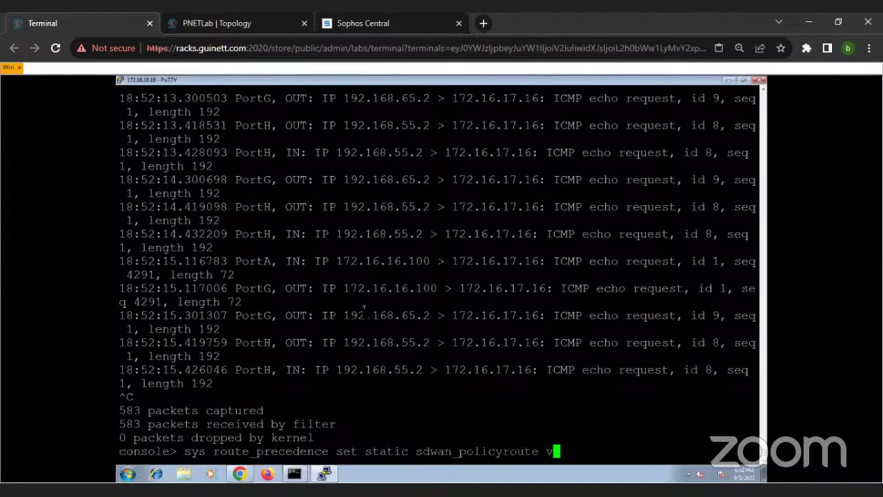
{"action": "type", "text": "pn"}
{"action": "key", "text": "Return"}
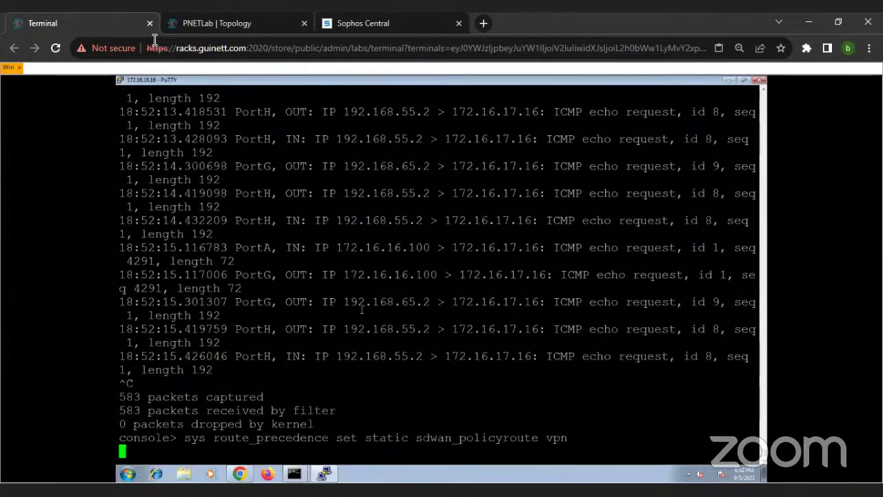
{"action": "left_click_drag", "start_coordinate": [205, 82], "coordinate": [284, 117]}
Step: Stop the trace to 172.16.17.17 and run tracert -d 172.16.17.16 instead
{"action": "left_click", "coordinate": [166, 266]}
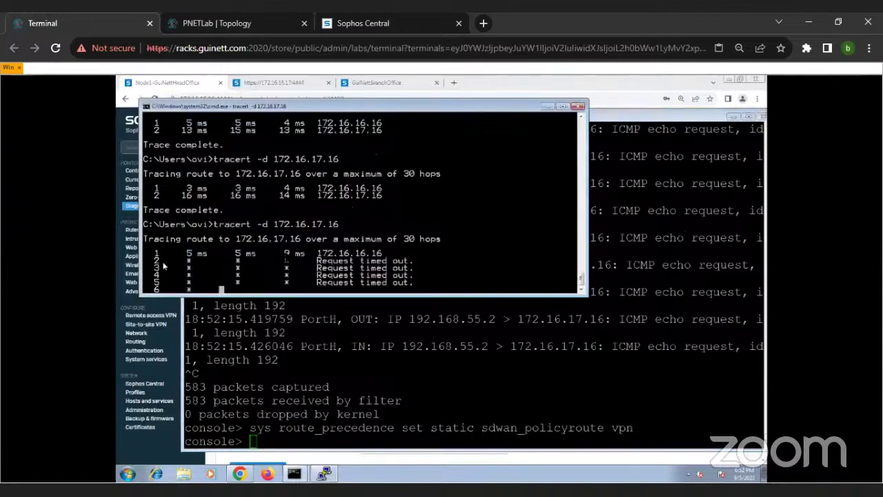
{"action": "mouse_move", "coordinate": [296, 477]}
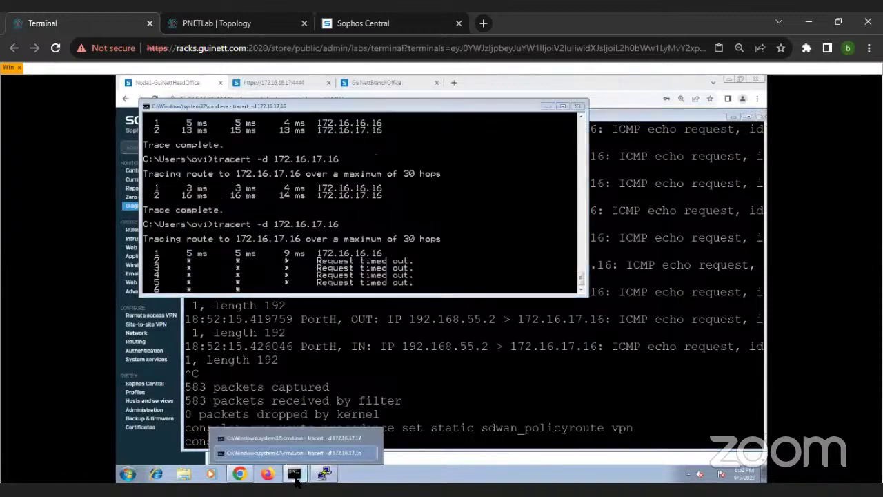
{"action": "left_click", "coordinate": [302, 437]}
{"action": "key", "text": "ctrl+c"}
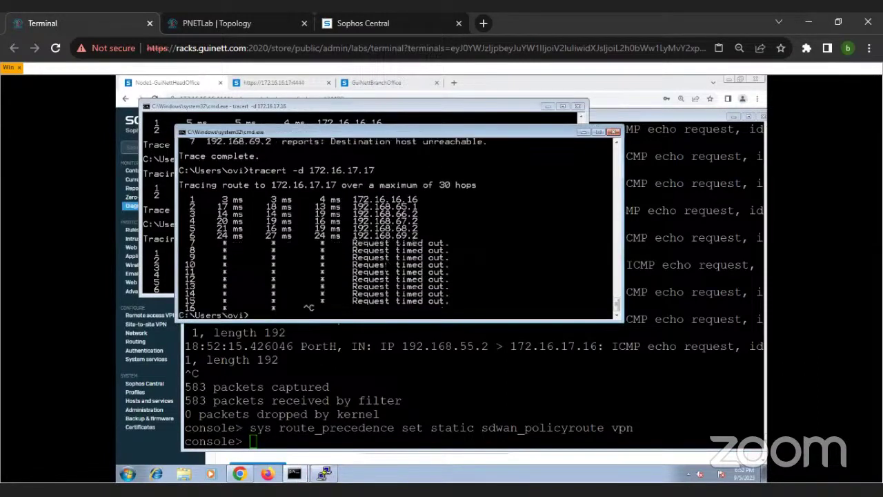
{"action": "key", "text": "Up"}
{"action": "key", "text": "BackSpace"}
{"action": "type", "text": "6"}
{"action": "key", "text": "Return"}
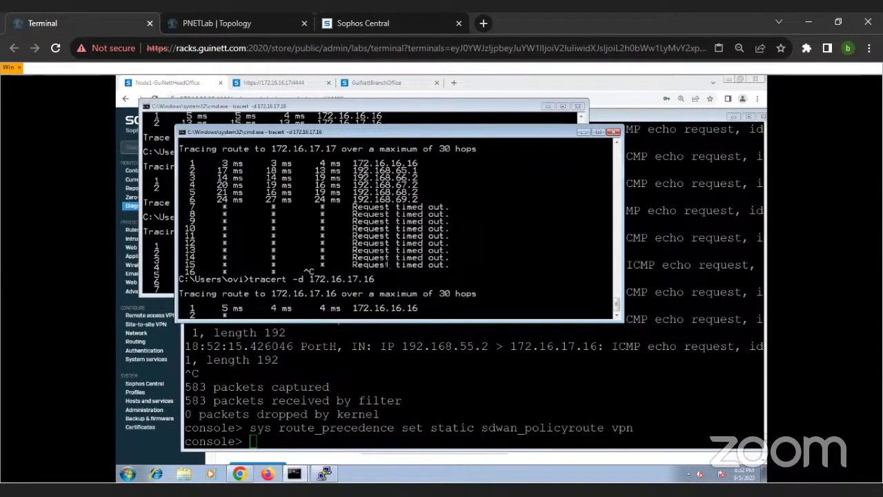
Step: Ping 172.16.17.16 from the client, then enter the VPN-first route precedence command on the firewall
{"action": "key", "text": "ctrl+c"}
{"action": "key", "text": "Return"}
{"action": "key", "text": "Return"}
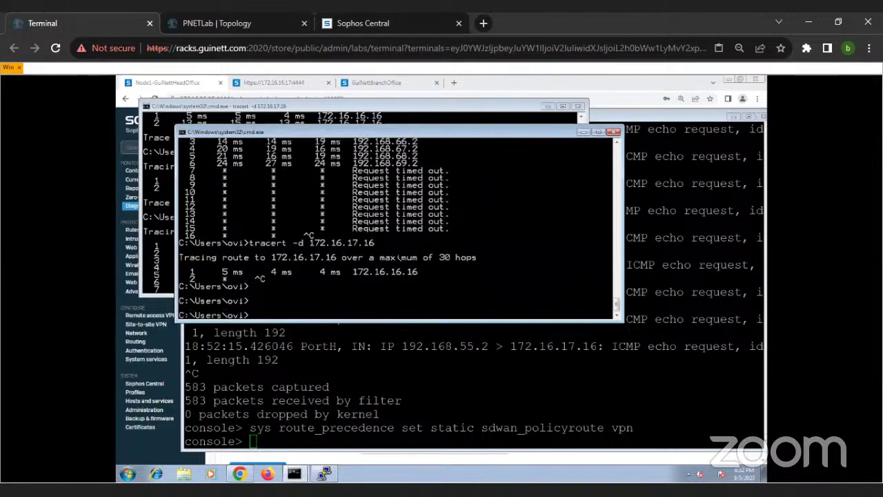
{"action": "type", "text": "ping 172.16.1"}
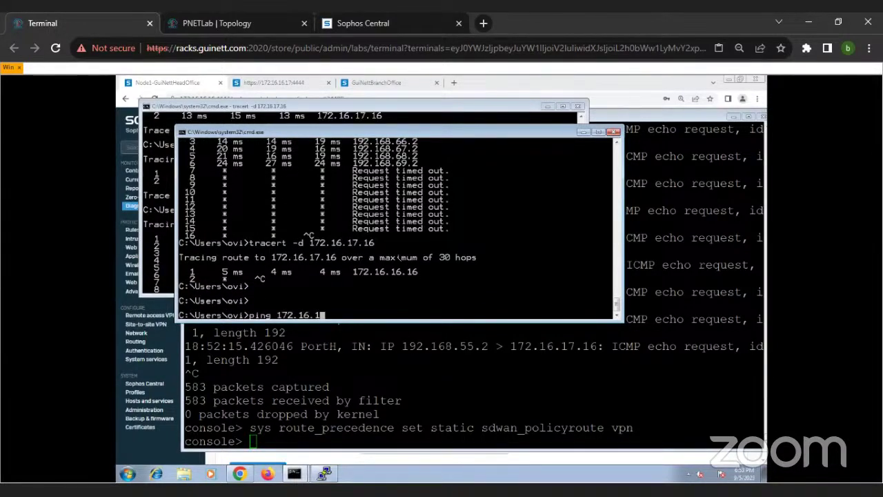
{"action": "type", "text": "7.1"}
{"action": "type", "text": "5"}
{"action": "key", "text": "BackSpace"}
{"action": "type", "text": "6"}
{"action": "key", "text": "Return"}
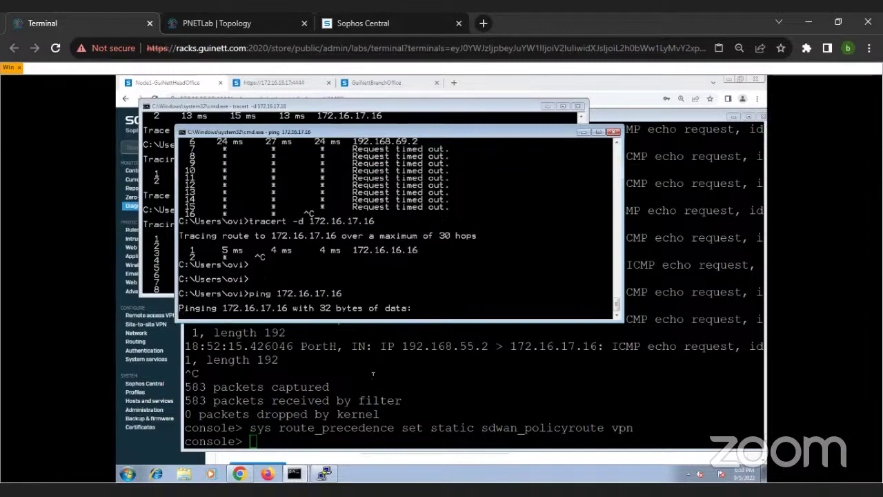
{"action": "left_click", "coordinate": [373, 374]}
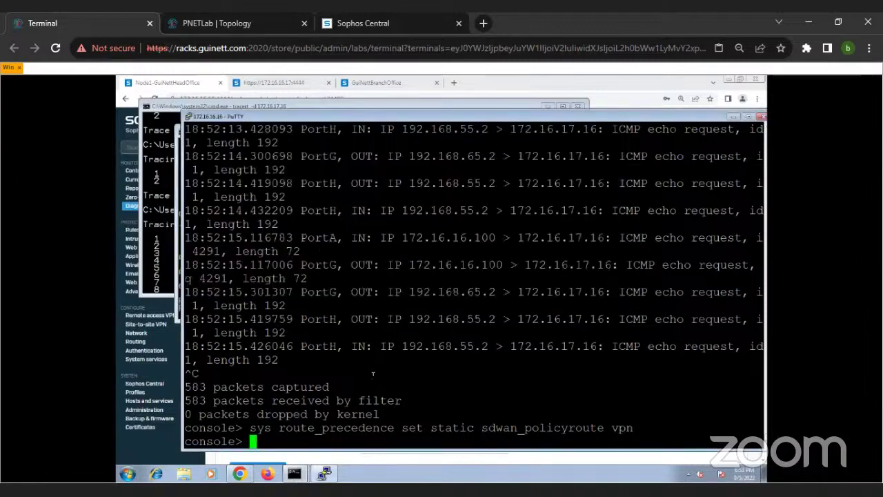
{"action": "type", "text": "sys route_precedence set vpn sdwan_policyroute static"}
Step: Apply route precedence vpn, sdwan_policyroute, static and rerun tracert -d 172.16.17.16
{"action": "key", "text": "Return"}
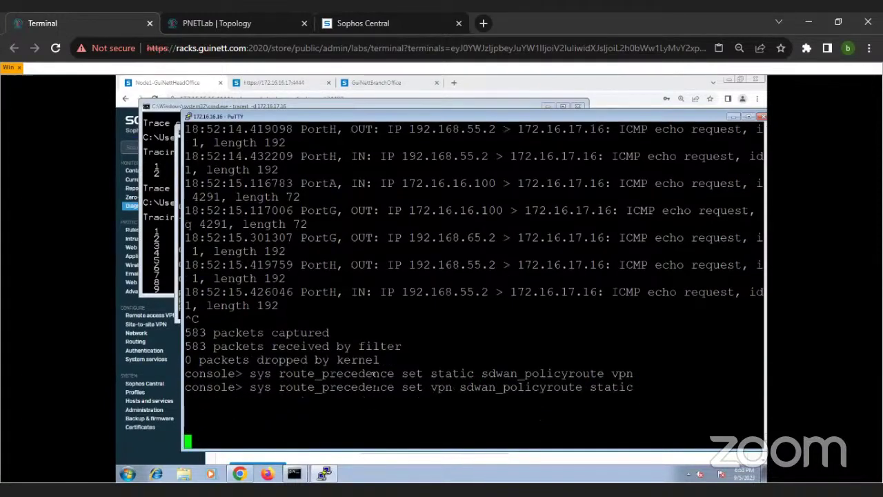
{"action": "key", "text": "Return"}
{"action": "key", "text": "Return"}
{"action": "key", "text": "Return"}
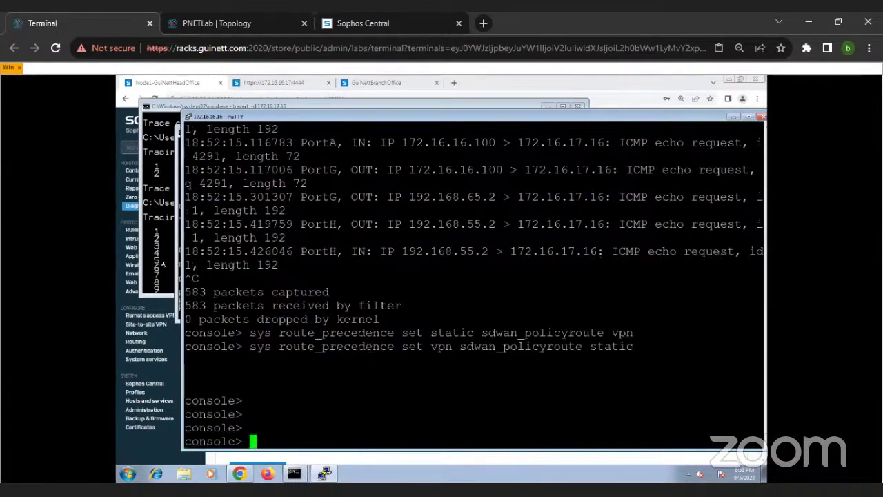
{"action": "left_click", "coordinate": [176, 262]}
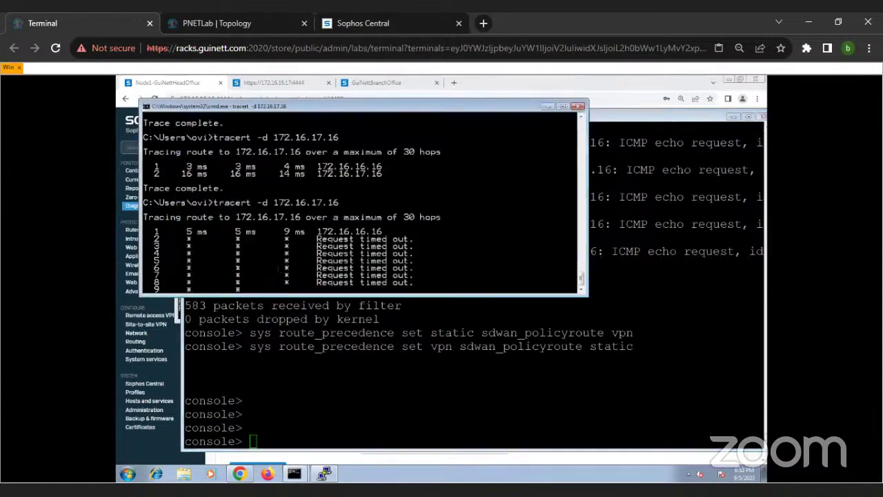
{"action": "key", "text": "ctrl+c"}
{"action": "key", "text": "Up"}
{"action": "key", "text": "Return"}
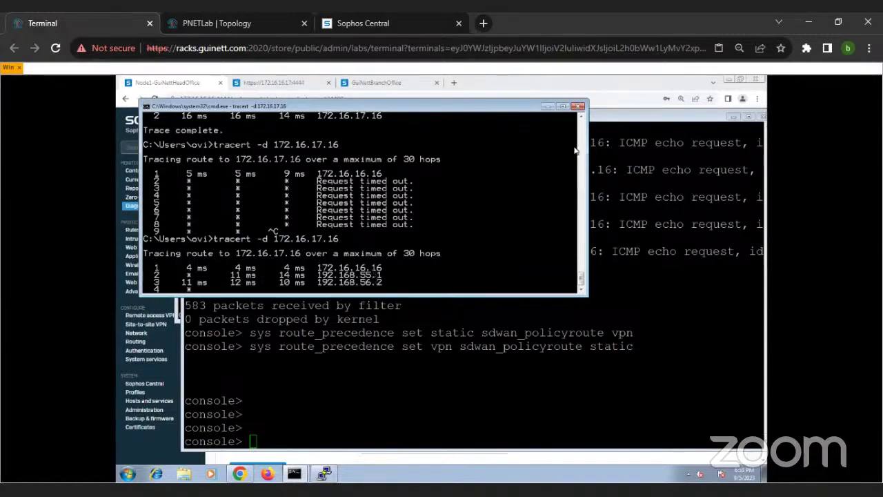
{"action": "left_click", "coordinate": [548, 108]}
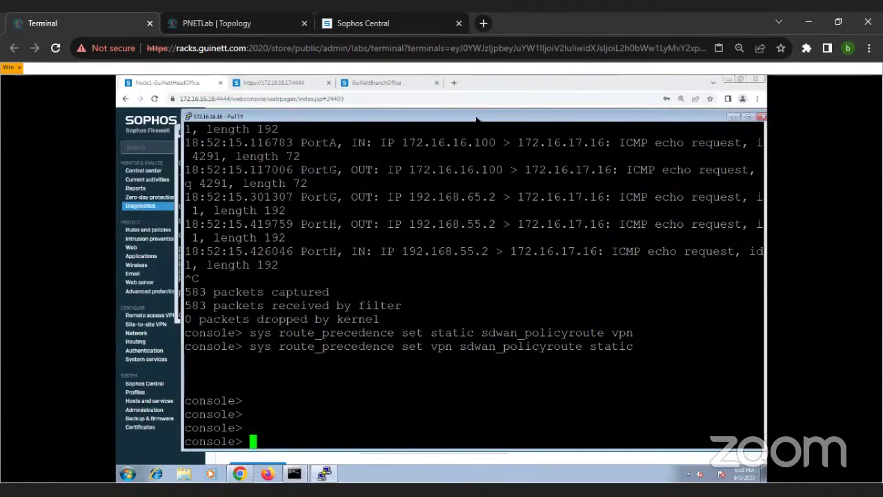
Step: Rerun tracert -d 172.16.17.16 in the restored command window
{"action": "mouse_move", "coordinate": [303, 476]}
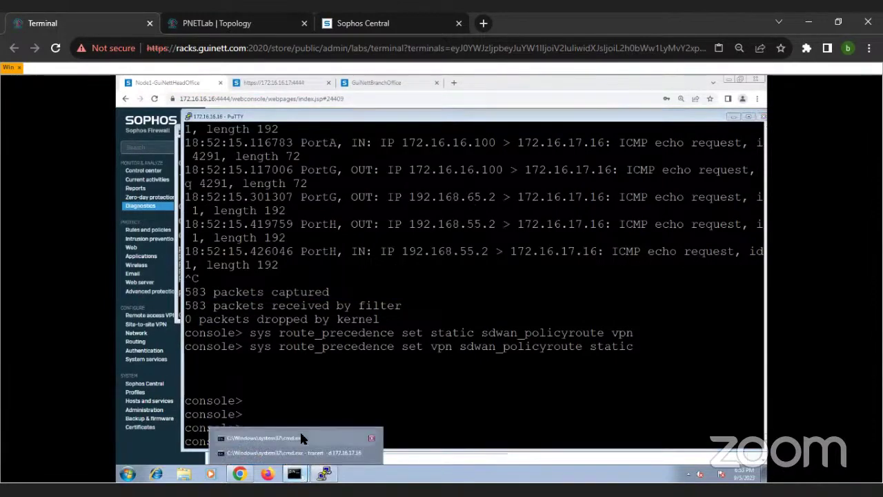
{"action": "left_click", "coordinate": [300, 430]}
{"action": "key", "text": "Up"}
{"action": "key", "text": "Up"}
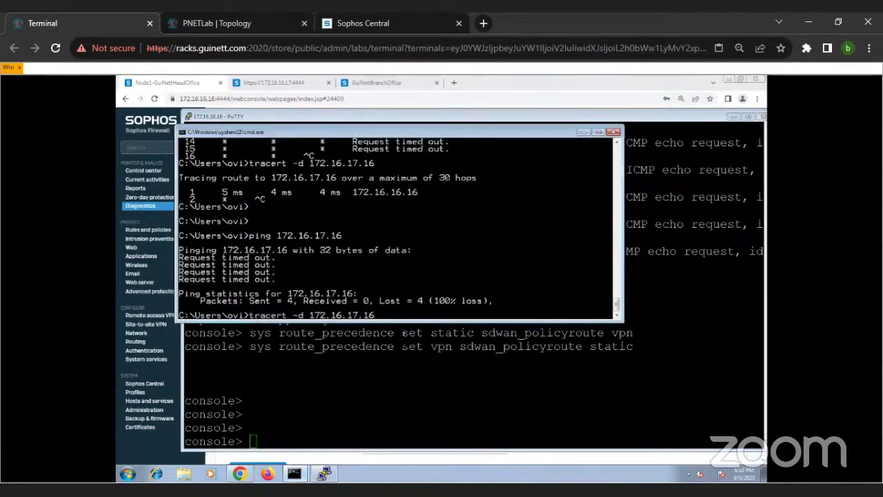
{"action": "key", "text": "Return"}
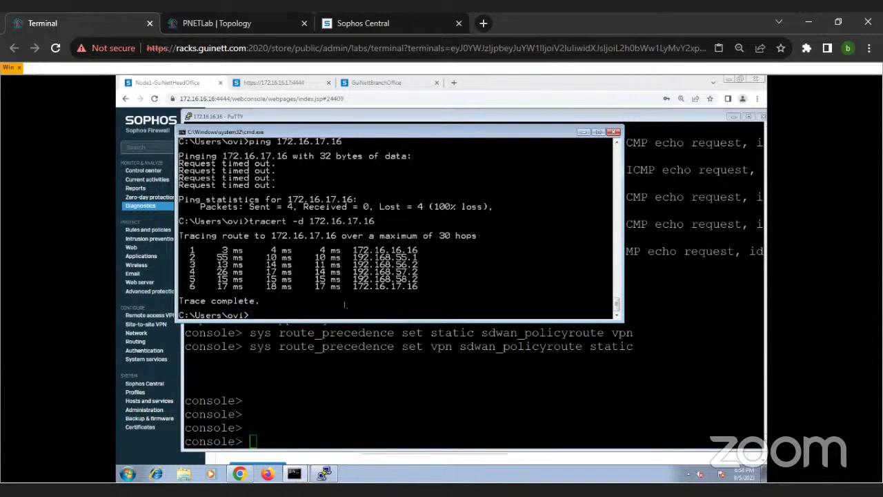
Step: Ping 172.16.17.16, now receiving replies at TTL=59
{"action": "key", "text": "Up"}
{"action": "key", "text": "BackSpace"}
{"action": "key", "text": "BackSpace"}
{"action": "key", "text": "BackSpace"}
{"action": "key", "text": "BackSpace"}
{"action": "type", "text": "7."}
{"action": "key", "text": "BackSpace"}
{"action": "key", "text": "BackSpace"}
{"action": "key", "text": "BackSpace"}
{"action": "key", "text": "BackSpace"}
{"action": "key", "text": "BackSpace"}
{"action": "key", "text": "BackSpace"}
{"action": "key", "text": "BackSpace"}
{"action": "key", "text": "BackSpace"}
{"action": "key", "text": "BackSpace"}
{"action": "key", "text": "BackSpace"}
{"action": "key", "text": "BackSpace"}
{"action": "key", "text": "BackSpace"}
{"action": "key", "text": "BackSpace"}
{"action": "key", "text": "BackSpace"}
{"action": "key", "text": "BackSpace"}
{"action": "key", "text": "BackSpace"}
{"action": "key", "text": "BackSpace"}
{"action": "key", "text": "BackSpace"}
{"action": "key", "text": "BackSpace"}
{"action": "key", "text": "BackSpace"}
{"action": "key", "text": "BackSpace"}
{"action": "type", "text": "ping 172.16.17.16"}
{"action": "key", "text": "Return"}
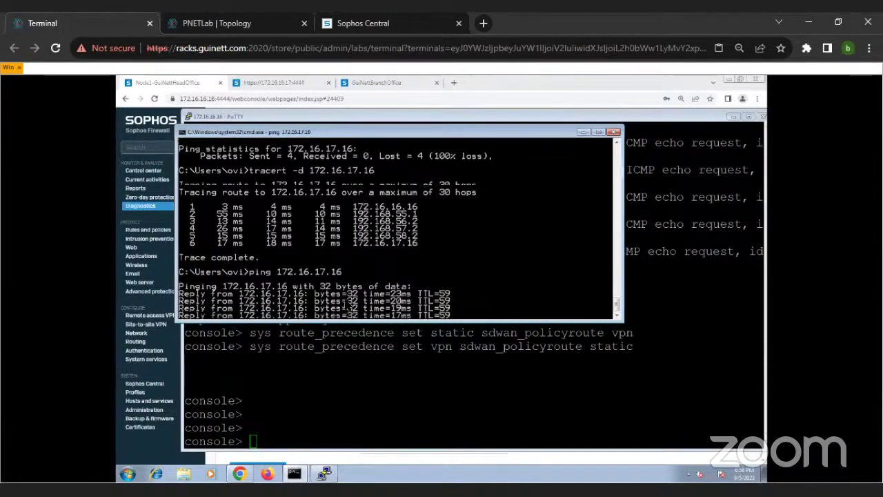
{"action": "left_click", "coordinate": [324, 384]}
Step: Rerun tcpdump 'host 172.16.17.16 and proto ICMP' and highlight an outgoing PortG packet
{"action": "key", "text": "Up"}
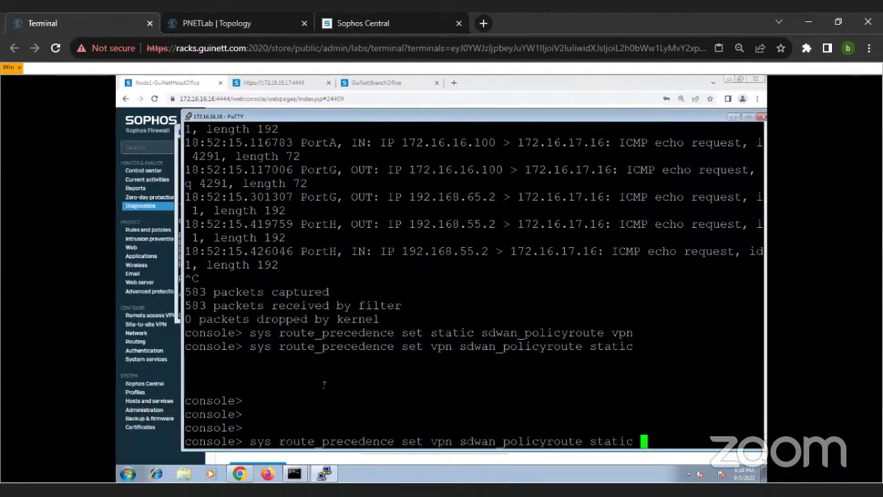
{"action": "key", "text": "Up"}
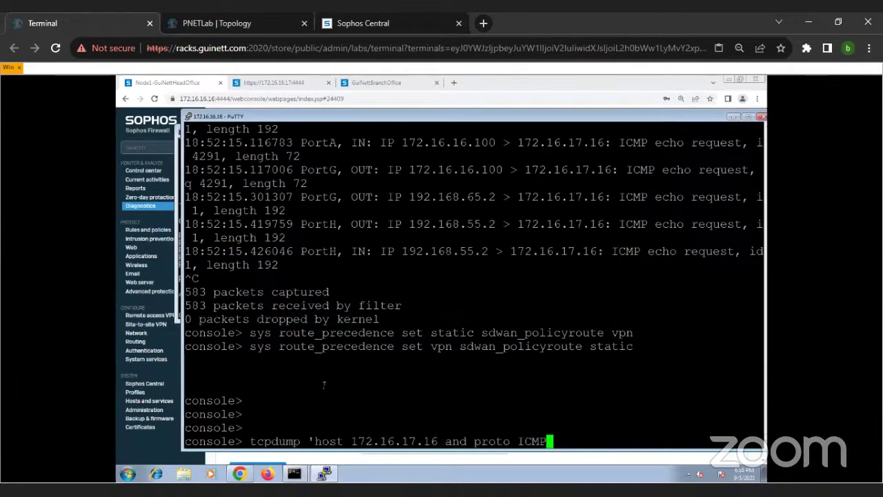
{"action": "key", "text": "Return"}
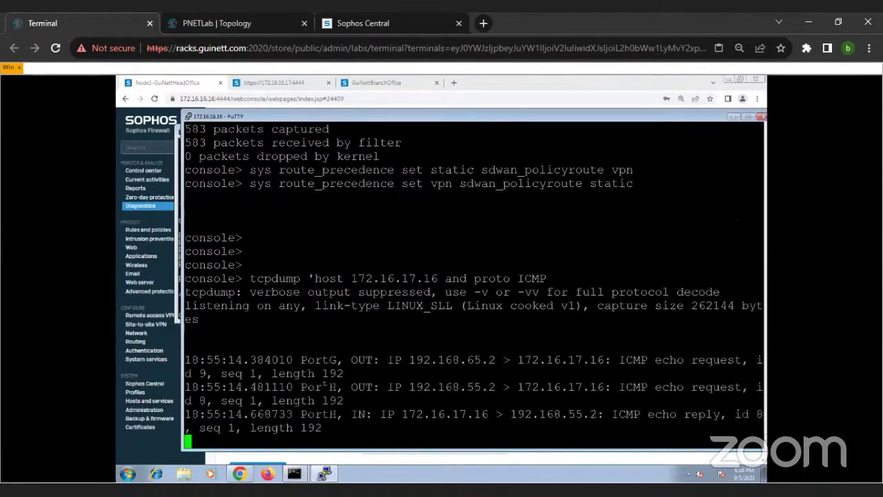
{"action": "left_click_drag", "start_coordinate": [294, 279], "coordinate": [392, 415]}
{"action": "mouse_move", "coordinate": [294, 473]}
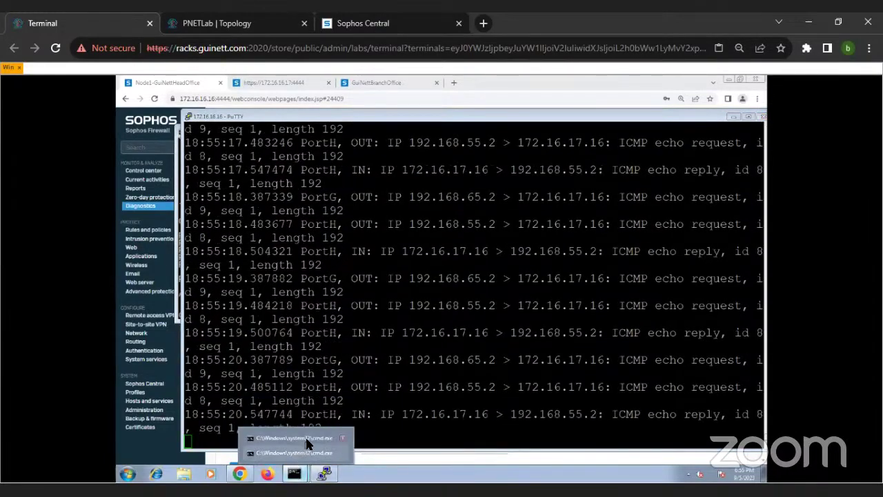
{"action": "left_click", "coordinate": [307, 452]}
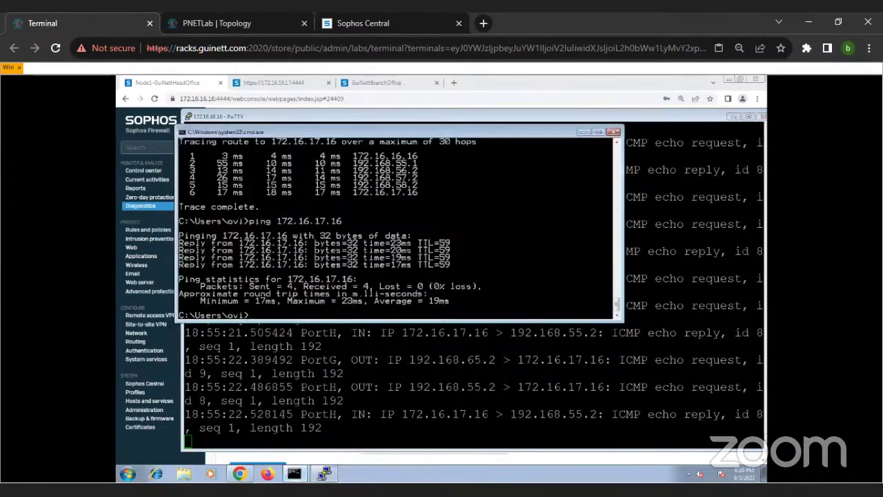
Step: Start a continuous ping 172.16.17.16 -t from the client
{"action": "key", "text": "Up"}
{"action": "type", "text": "-t"}
{"action": "key", "text": "Return"}
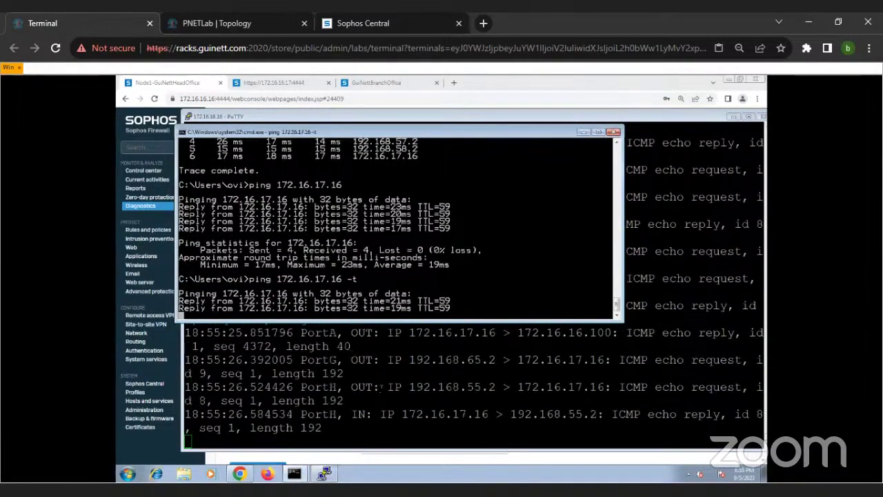
{"action": "left_click", "coordinate": [325, 474]}
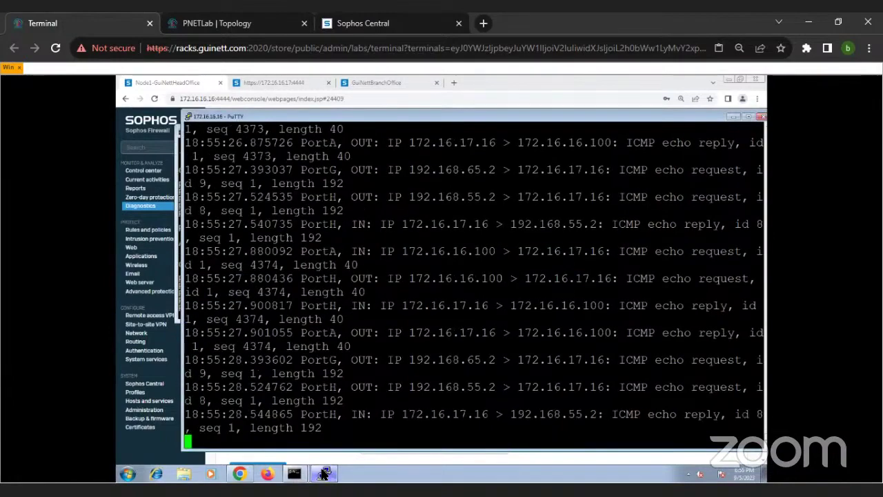
{"action": "mouse_move", "coordinate": [294, 475]}
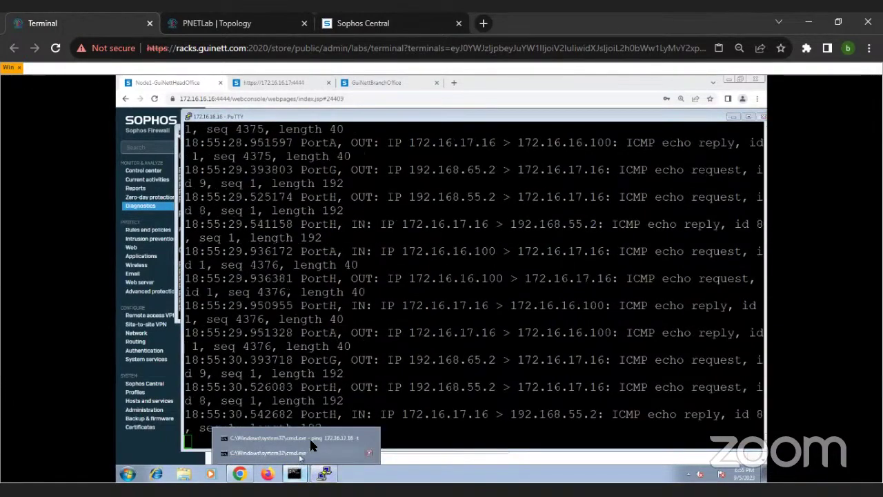
{"action": "left_click", "coordinate": [285, 456]}
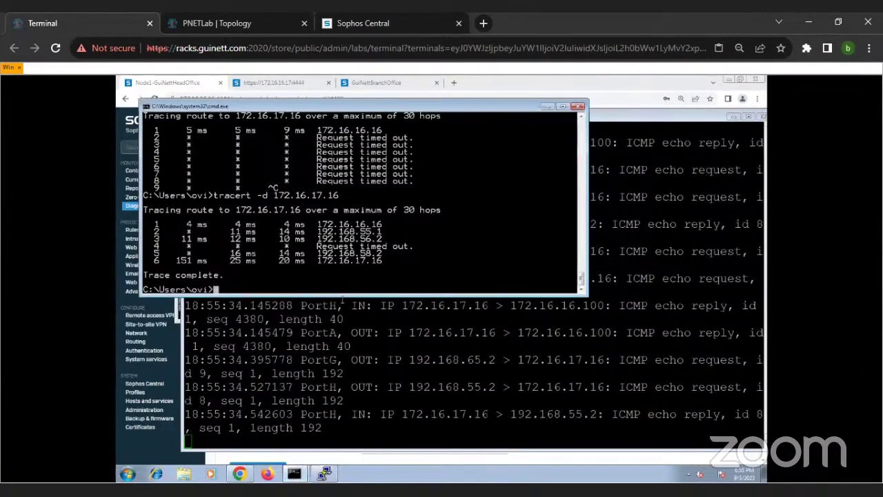
Step: Rerun tracert -d 172.16.17.16 and trace the route to 8.8.8.8
{"action": "key", "text": "Up"}
{"action": "key", "text": "Return"}
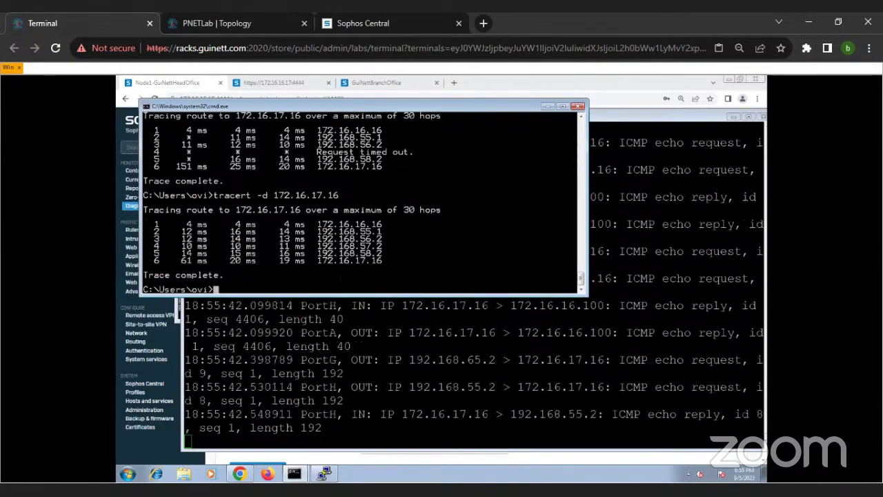
{"action": "type", "text": "tracer"}
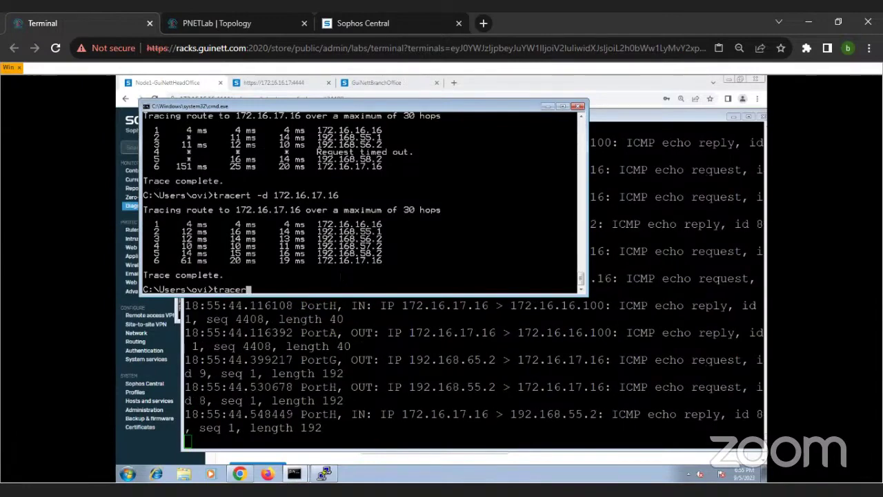
{"action": "type", "text": "t -d 8.8.8.8"}
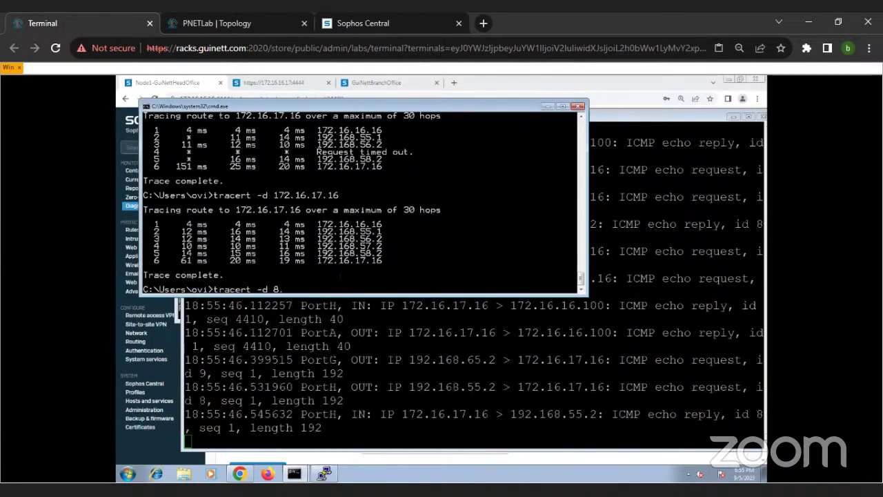
{"action": "key", "text": "Return"}
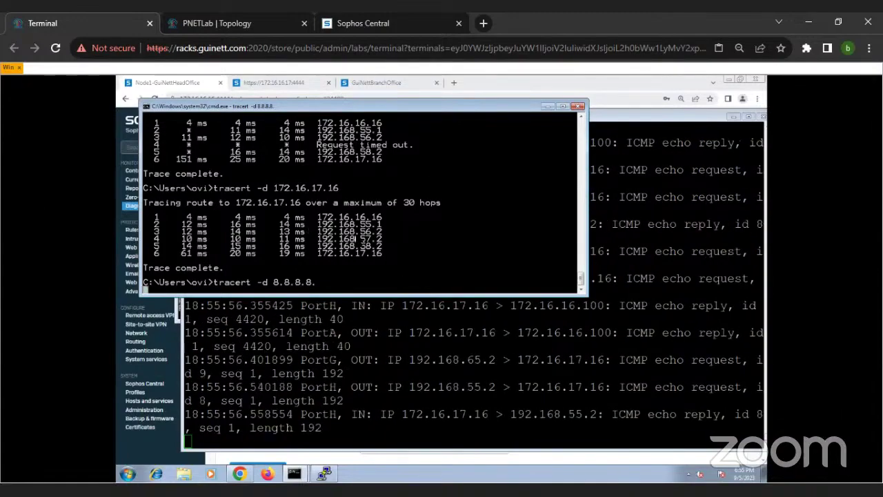
{"action": "scroll", "coordinate": [399, 269], "scroll_direction": "up", "scroll_amount": 10}
{"action": "scroll", "coordinate": [399, 269], "scroll_direction": "up", "scroll_amount": 12}
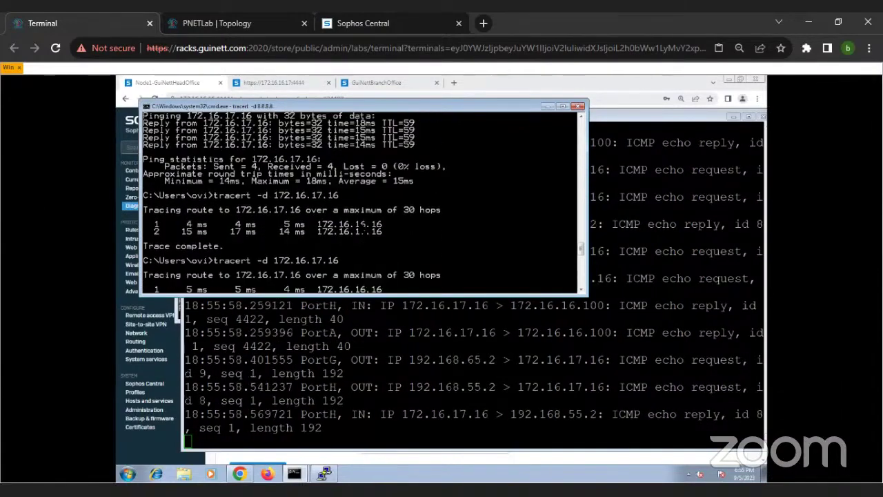
{"action": "scroll", "coordinate": [399, 269], "scroll_direction": "down", "scroll_amount": 15}
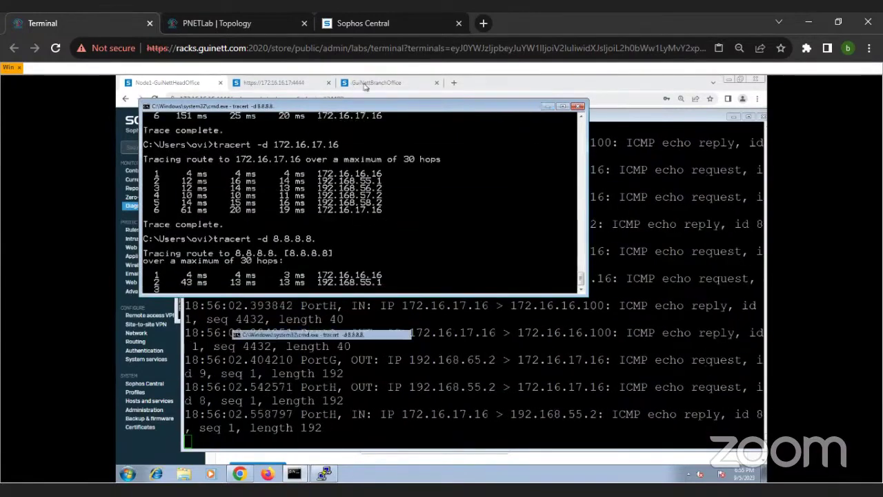
Step: Minimize the command and firewall windows and show the PNETLab topology
{"action": "left_click", "coordinate": [548, 106]}
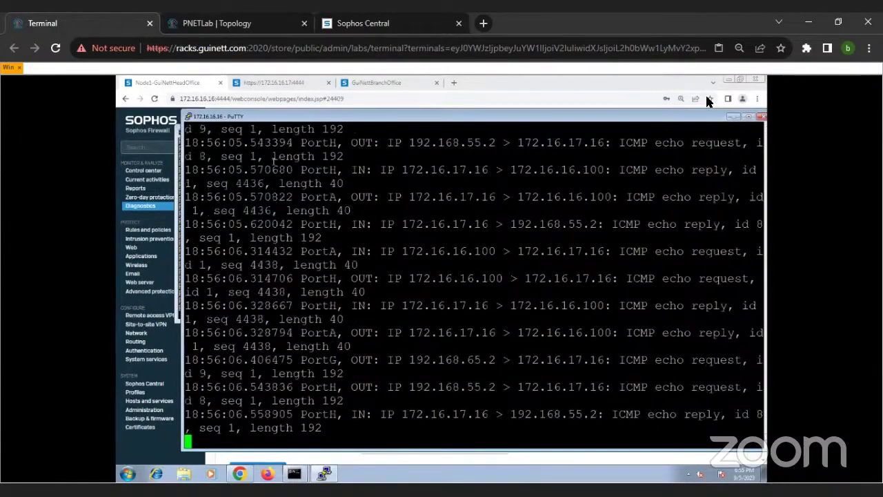
{"action": "left_click", "coordinate": [729, 81]}
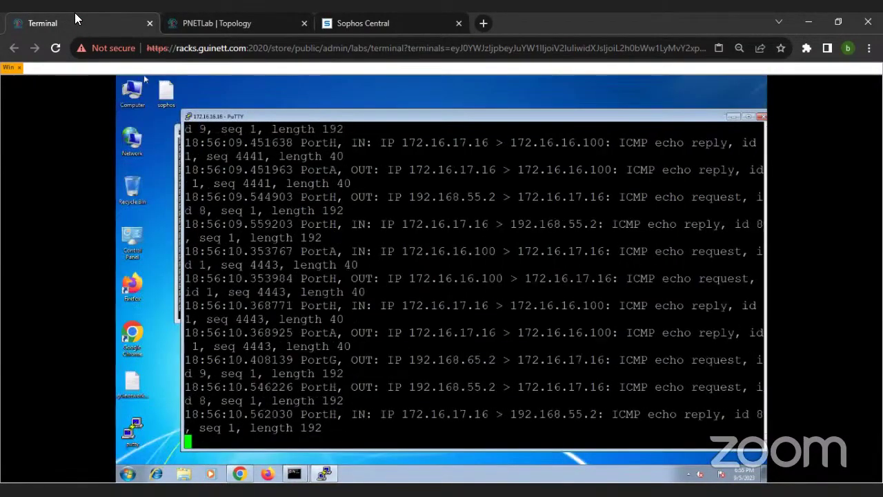
{"action": "left_click", "coordinate": [193, 23]}
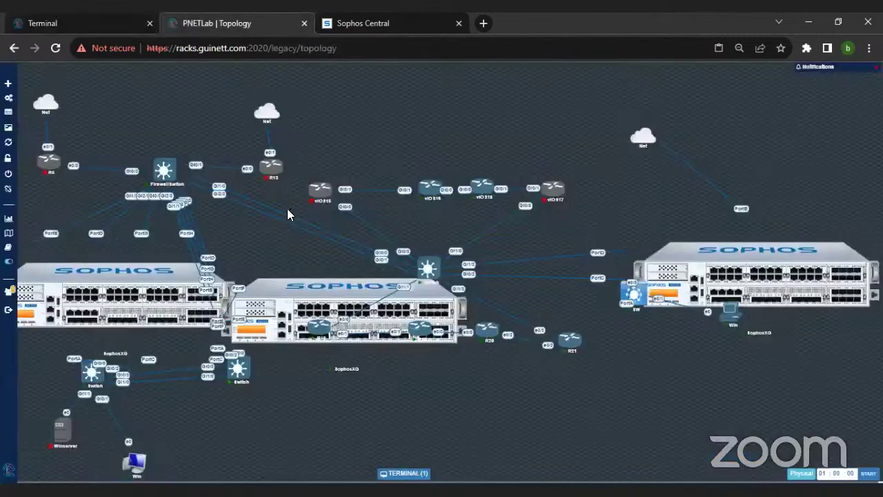
Step: Start routers R13 and R5 and move the SophosXG node down-right
{"action": "scroll", "coordinate": [284, 208], "scroll_direction": "down", "scroll_amount": 2}
{"action": "scroll", "coordinate": [282, 207], "scroll_direction": "up", "scroll_amount": 3}
{"action": "right_click", "coordinate": [315, 191]}
{"action": "left_click", "coordinate": [321, 202]}
{"action": "right_click", "coordinate": [55, 175]}
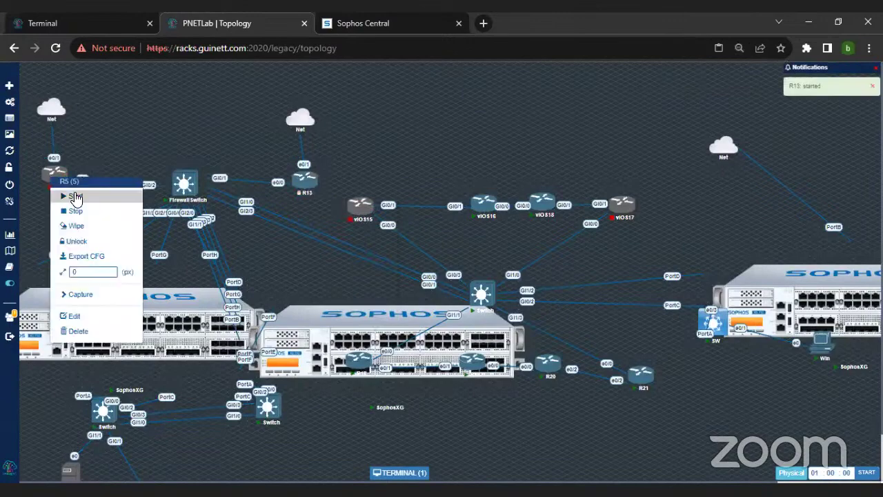
{"action": "left_click", "coordinate": [75, 198]}
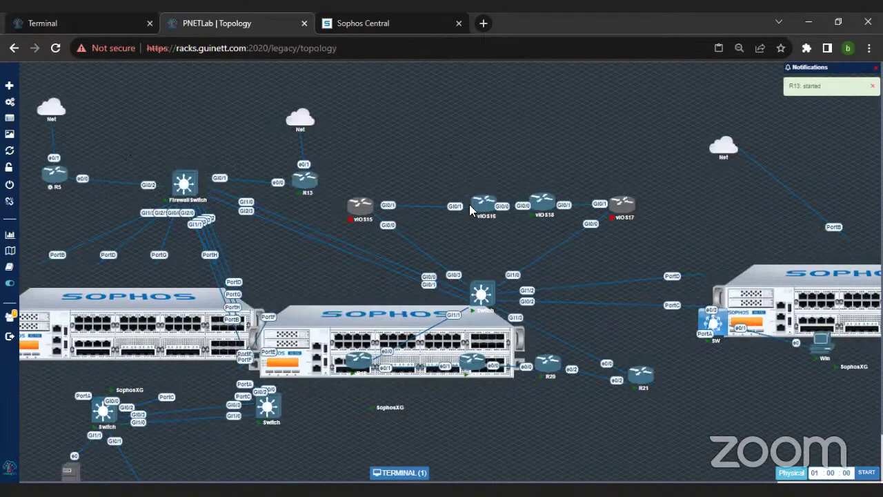
{"action": "scroll", "coordinate": [683, 384], "scroll_direction": "down", "scroll_amount": 1}
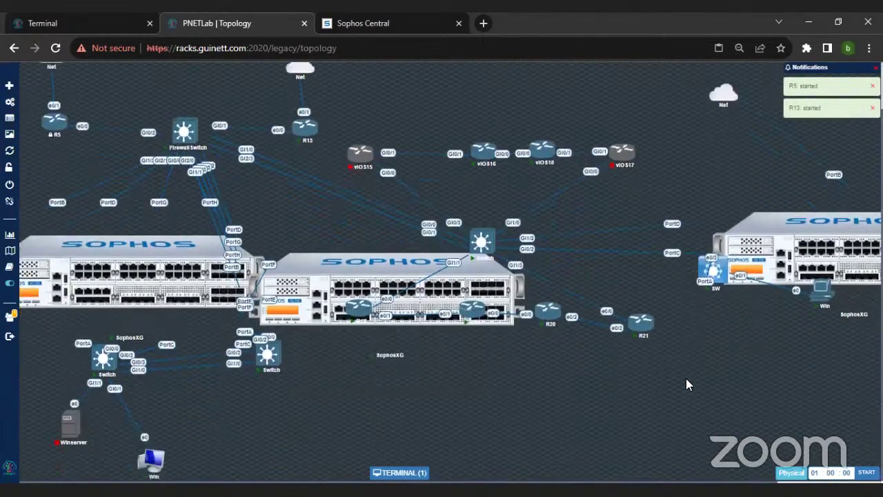
{"action": "left_click_drag", "start_coordinate": [760, 276], "coordinate": [793, 400]}
{"action": "left_click", "coordinate": [794, 386]}
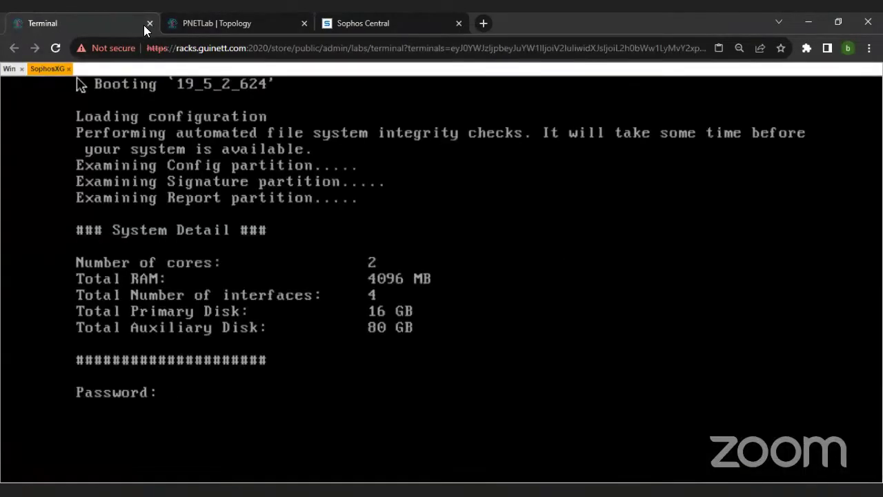
{"action": "left_click", "coordinate": [149, 24]}
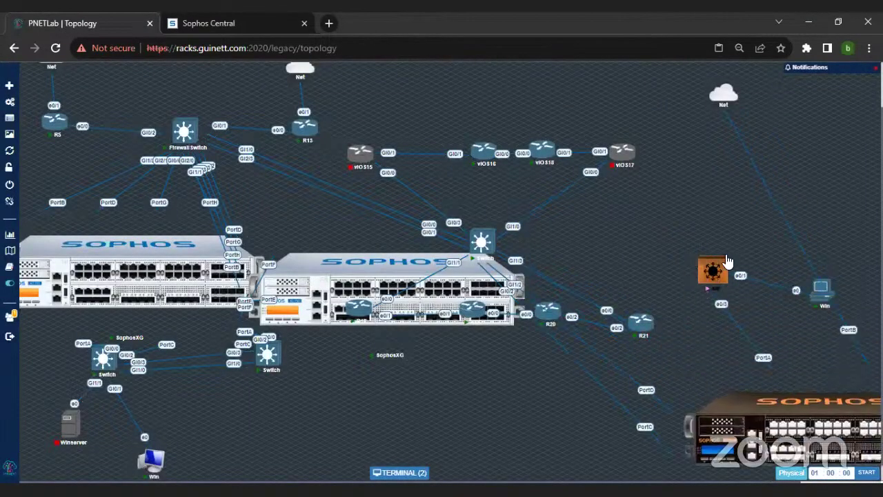
Step: Zoom out to 33% and place the cloud, switch and PC under the right Sophos appliance
{"action": "key", "text": "ctrl+minus"}
{"action": "key", "text": "ctrl+minus"}
{"action": "key", "text": "ctrl+minus"}
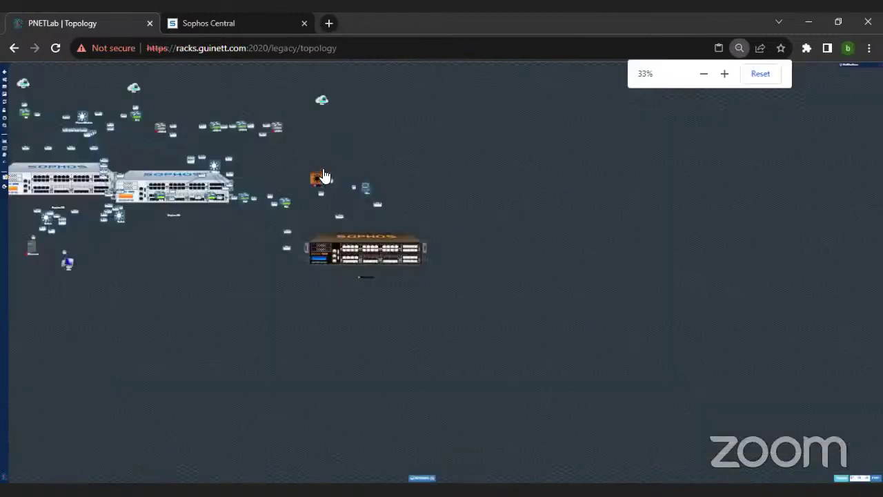
{"action": "left_click_drag", "start_coordinate": [317, 179], "coordinate": [371, 387]}
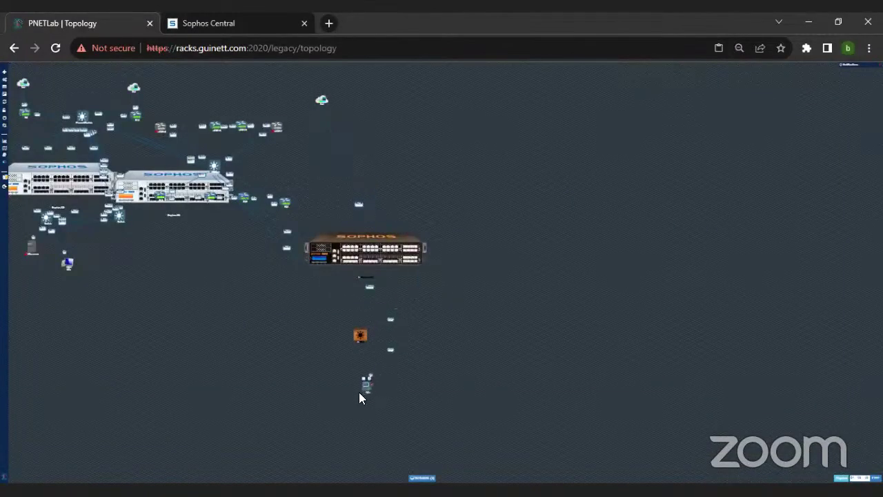
{"action": "left_click_drag", "start_coordinate": [344, 256], "coordinate": [445, 202]}
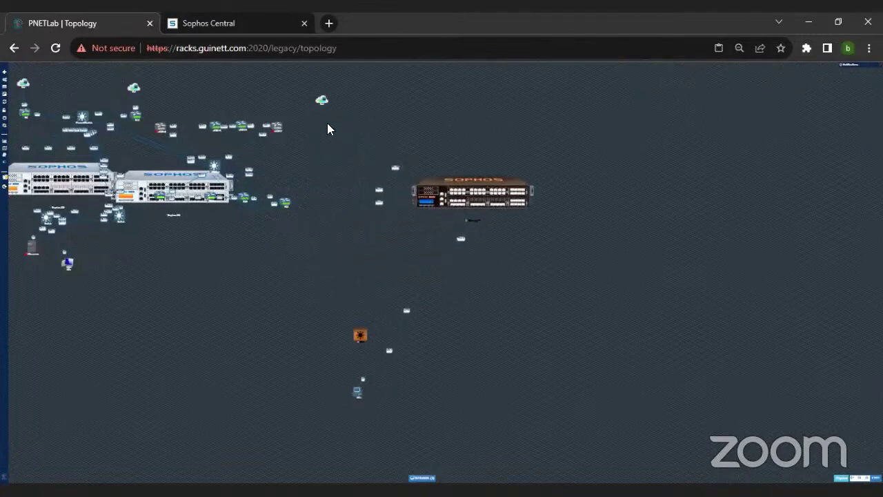
{"action": "left_click_drag", "start_coordinate": [321, 99], "coordinate": [475, 99]}
{"action": "left_click_drag", "start_coordinate": [155, 188], "coordinate": [171, 300]}
{"action": "left_click_drag", "start_coordinate": [218, 286], "coordinate": [194, 305]}
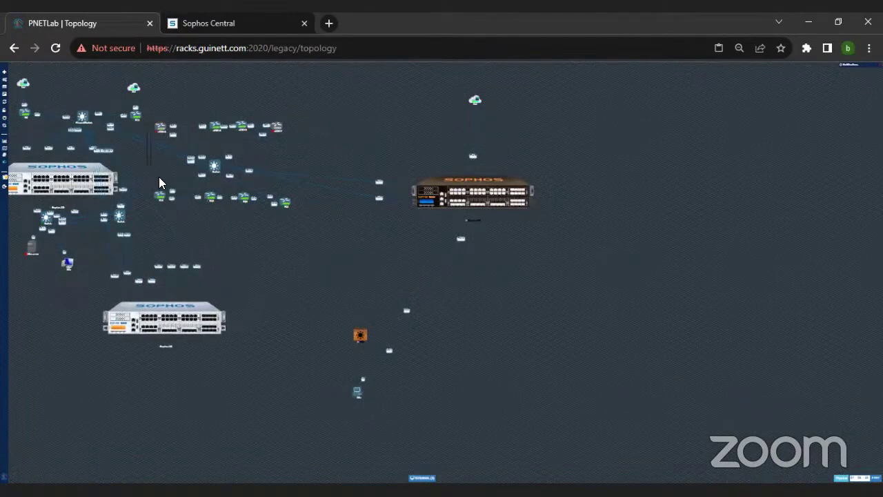
{"action": "left_click_drag", "start_coordinate": [282, 125], "coordinate": [329, 135]}
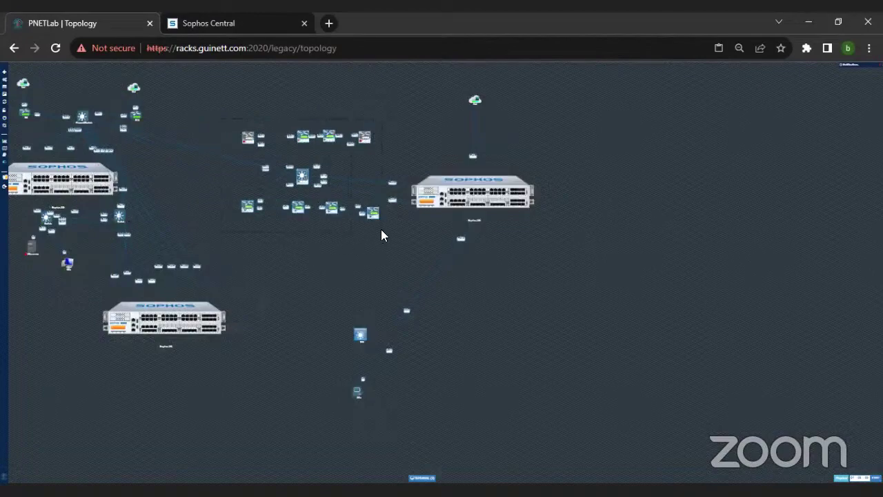
{"action": "left_click_drag", "start_coordinate": [517, 205], "coordinate": [577, 203]}
{"action": "left_click_drag", "start_coordinate": [475, 98], "coordinate": [539, 110]}
{"action": "left_click_drag", "start_coordinate": [331, 314], "coordinate": [420, 410]}
{"action": "left_click_drag", "start_coordinate": [365, 346], "coordinate": [543, 345]}
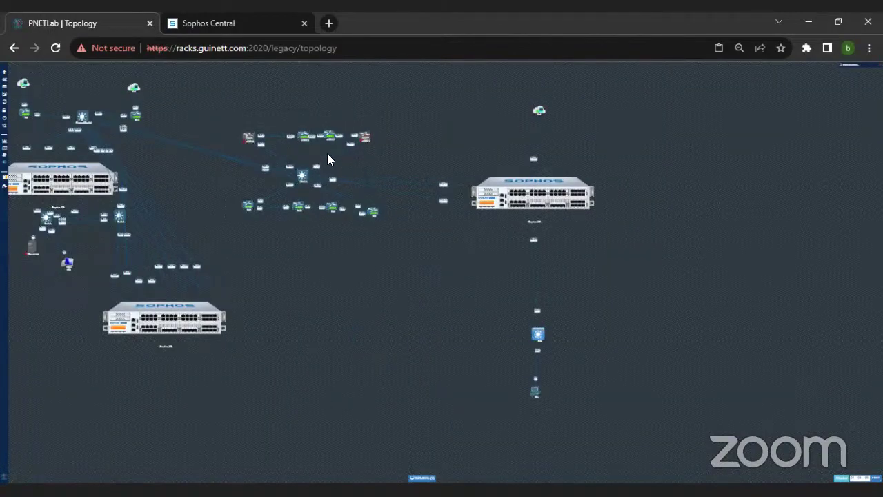
Step: Rearrange the middle cluster and the left Sophos appliance with its switches and PC
{"action": "left_click_drag", "start_coordinate": [302, 176], "coordinate": [325, 121]}
{"action": "left_click_drag", "start_coordinate": [167, 337], "coordinate": [298, 204]}
{"action": "left_click_drag", "start_coordinate": [33, 250], "coordinate": [27, 319]}
{"action": "left_click_drag", "start_coordinate": [69, 182], "coordinate": [85, 205]}
{"action": "left_click_drag", "start_coordinate": [71, 261], "coordinate": [120, 402]}
{"action": "left_click_drag", "start_coordinate": [21, 322], "coordinate": [33, 357]}
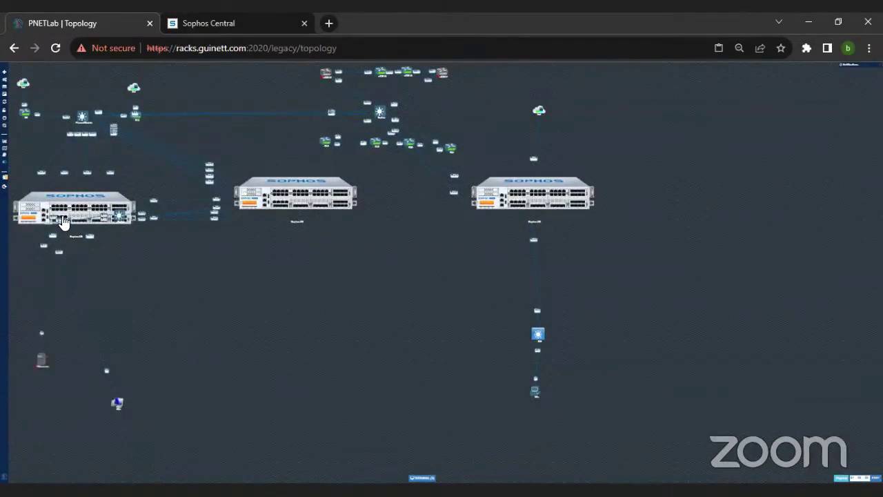
{"action": "left_click_drag", "start_coordinate": [75, 223], "coordinate": [103, 172]}
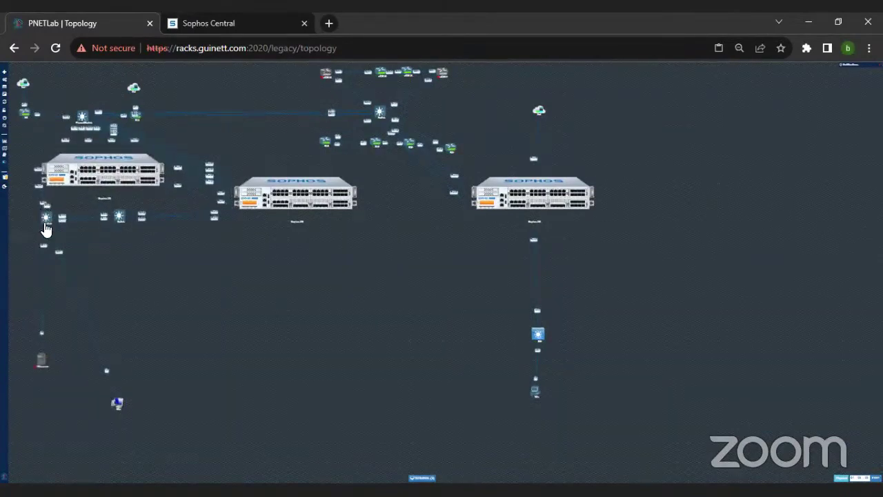
{"action": "left_click_drag", "start_coordinate": [47, 228], "coordinate": [47, 302]}
{"action": "left_click_drag", "start_coordinate": [123, 226], "coordinate": [127, 337]}
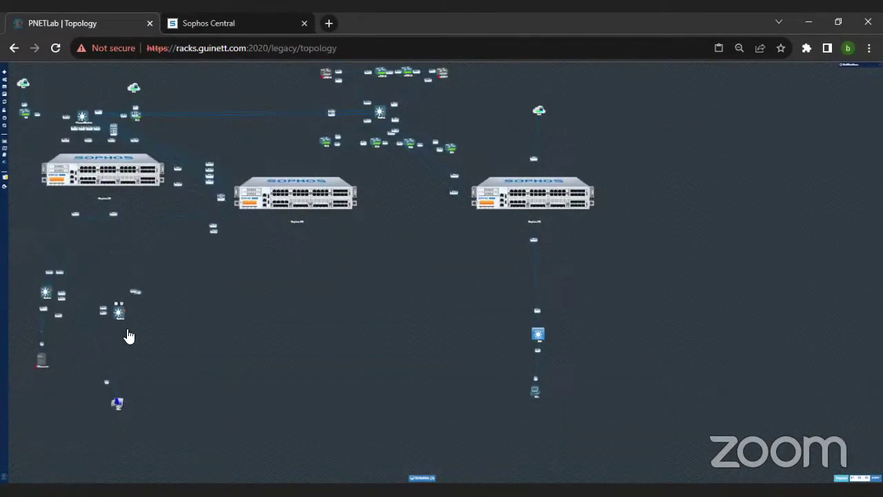
{"action": "left_click_drag", "start_coordinate": [118, 190], "coordinate": [93, 240]}
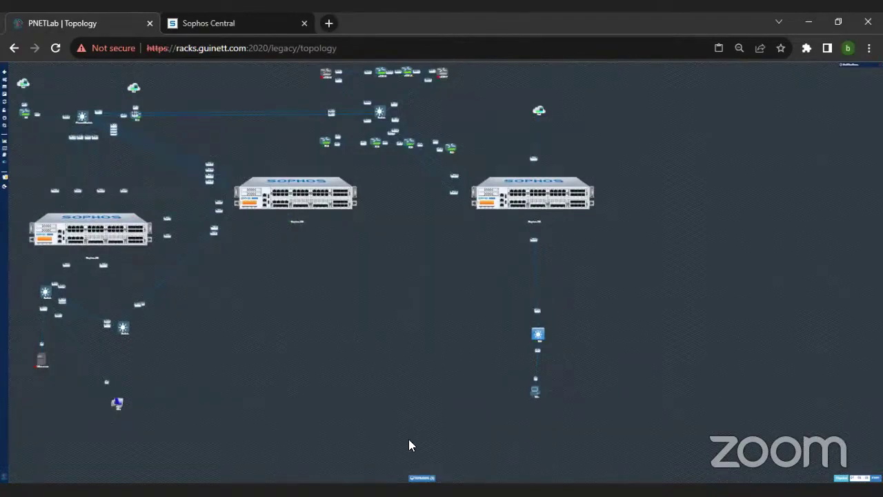
Step: Restore the console window and switch it to the Windows machine
{"action": "left_click", "coordinate": [421, 477]}
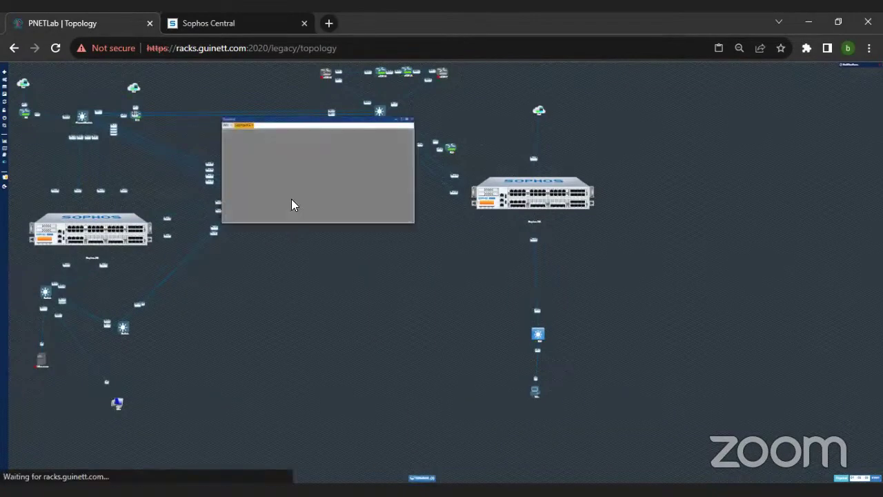
{"action": "key", "text": "ctrl+plus"}
{"action": "key", "text": "ctrl+plus"}
{"action": "key", "text": "ctrl+plus"}
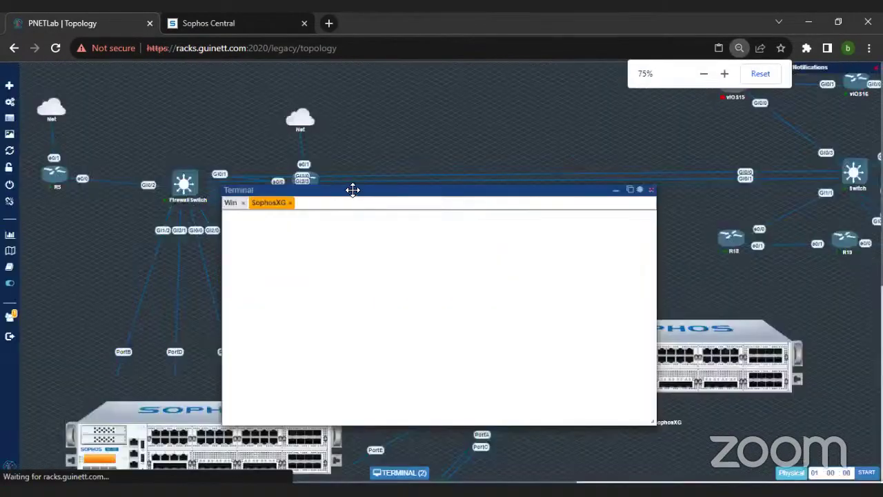
{"action": "left_click_drag", "start_coordinate": [353, 190], "coordinate": [526, 152]}
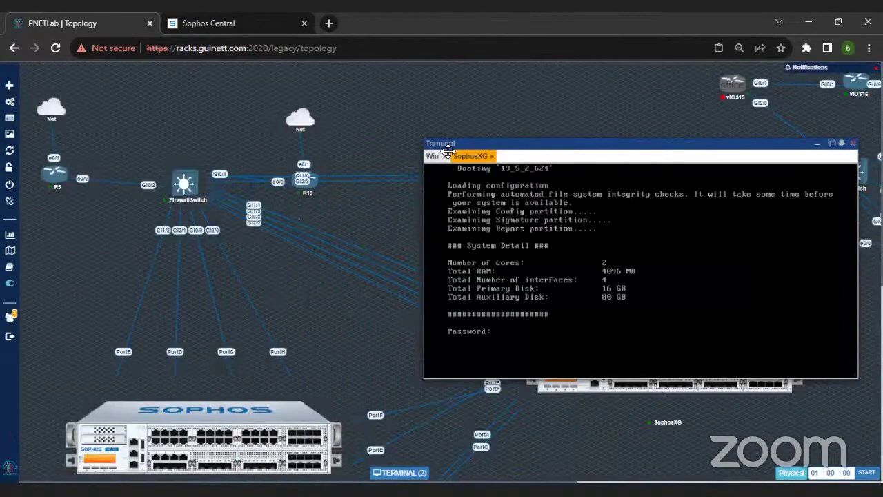
{"action": "left_click", "coordinate": [432, 156]}
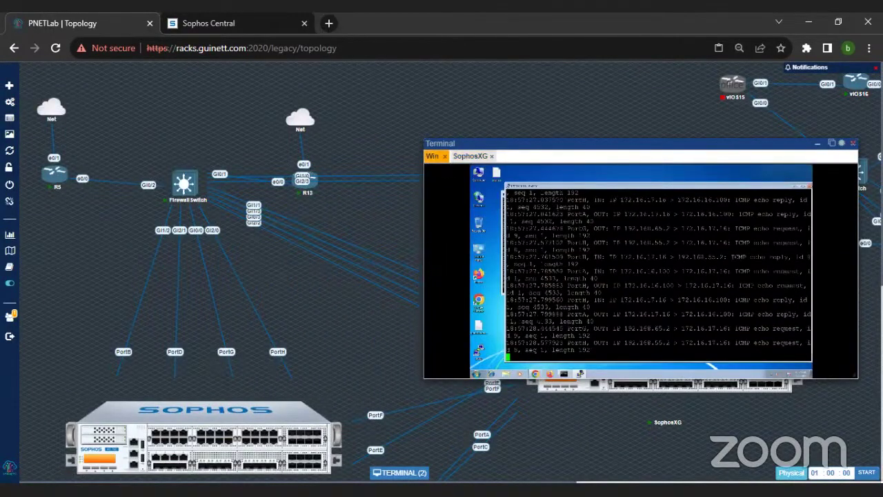
Step: Zoom to 100% and bring up the Sophos Diagnostics page, resizing the console window
{"action": "key", "text": "ctrl+plus"}
{"action": "key", "text": "ctrl+plus"}
{"action": "key", "text": "ctrl+plus"}
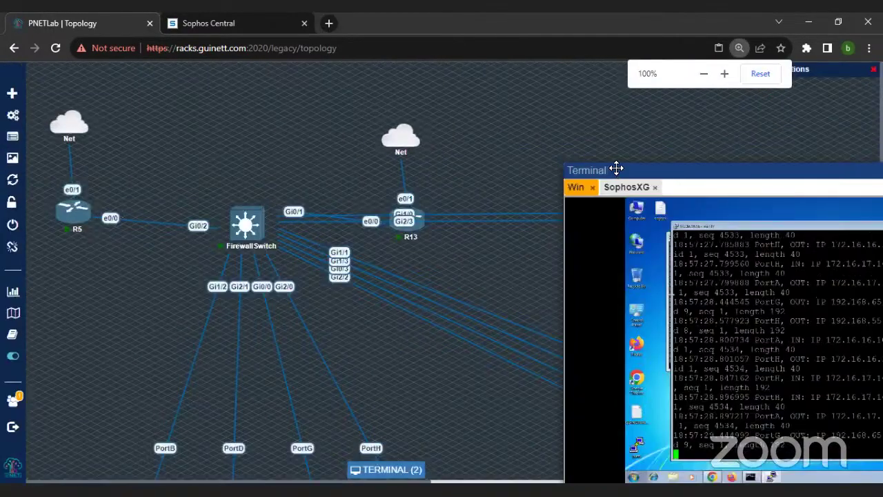
{"action": "left_click_drag", "start_coordinate": [615, 169], "coordinate": [399, 75]}
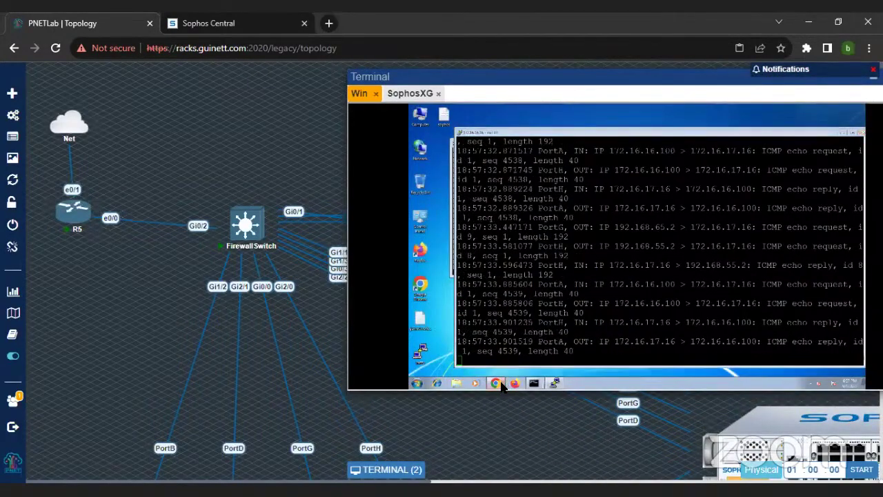
{"action": "left_click", "coordinate": [501, 384]}
{"action": "left_click_drag", "start_coordinate": [586, 74], "coordinate": [436, 102]}
{"action": "left_click_drag", "start_coordinate": [775, 411], "coordinate": [778, 435]}
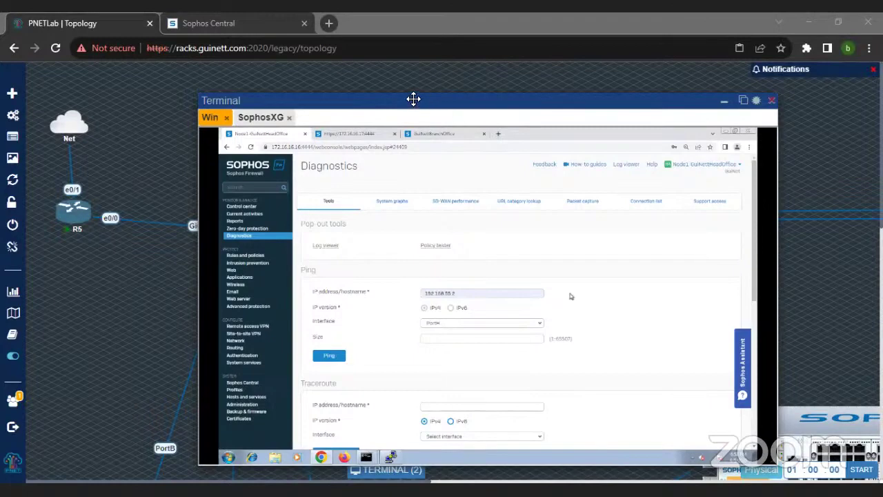
{"action": "left_click_drag", "start_coordinate": [413, 100], "coordinate": [480, 84]}
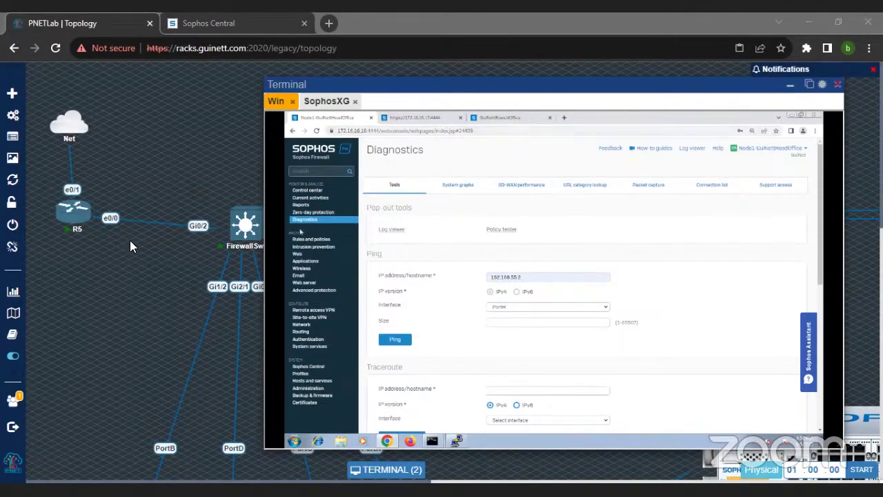
{"action": "scroll", "coordinate": [136, 262], "scroll_direction": "down", "scroll_amount": 5}
{"action": "left_click_drag", "start_coordinate": [335, 85], "coordinate": [538, 87]}
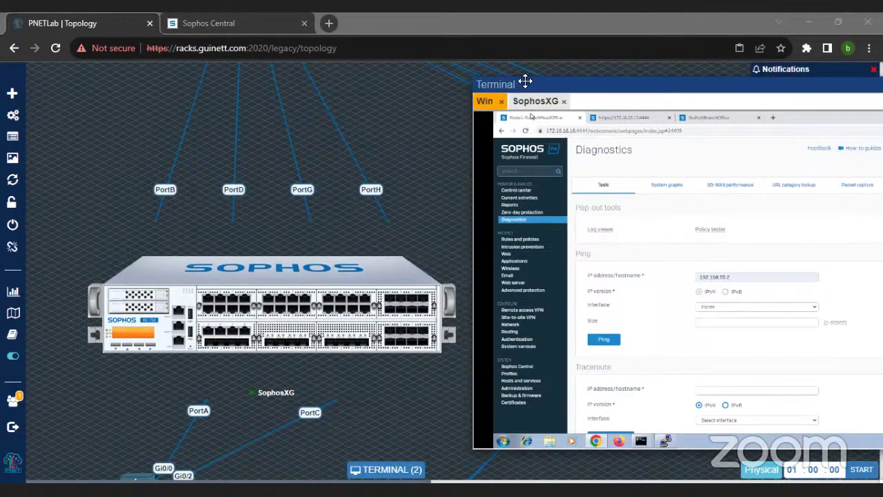
{"action": "left_click_drag", "start_coordinate": [526, 81], "coordinate": [380, 77]}
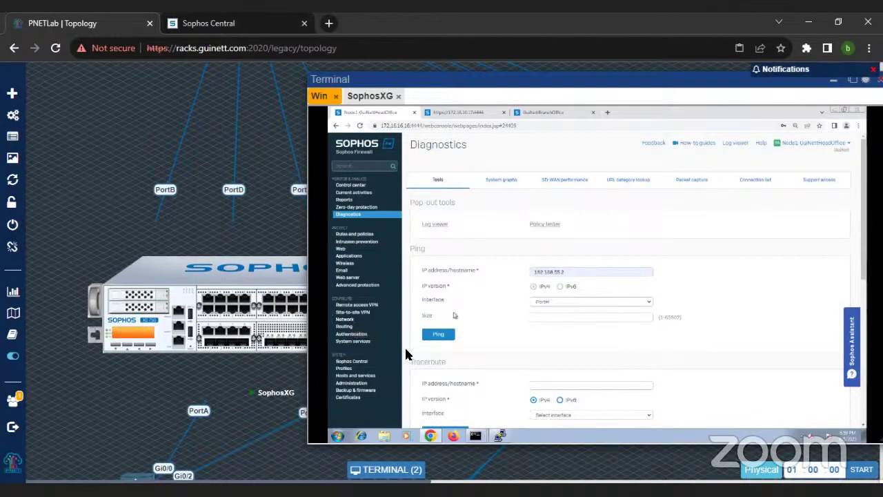
Step: Review the Network interfaces list, including HA and PortF LAG members, then open Routing
{"action": "left_click", "coordinate": [346, 320]}
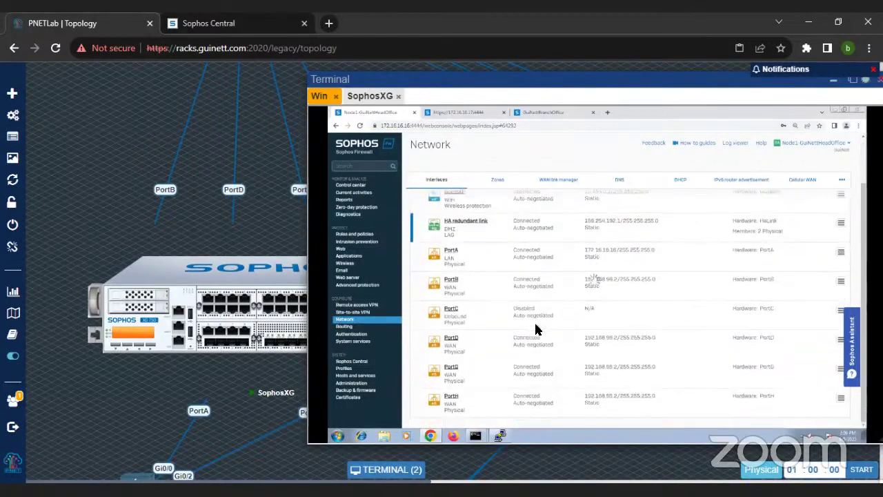
{"action": "scroll", "coordinate": [537, 329], "scroll_direction": "down", "scroll_amount": 1}
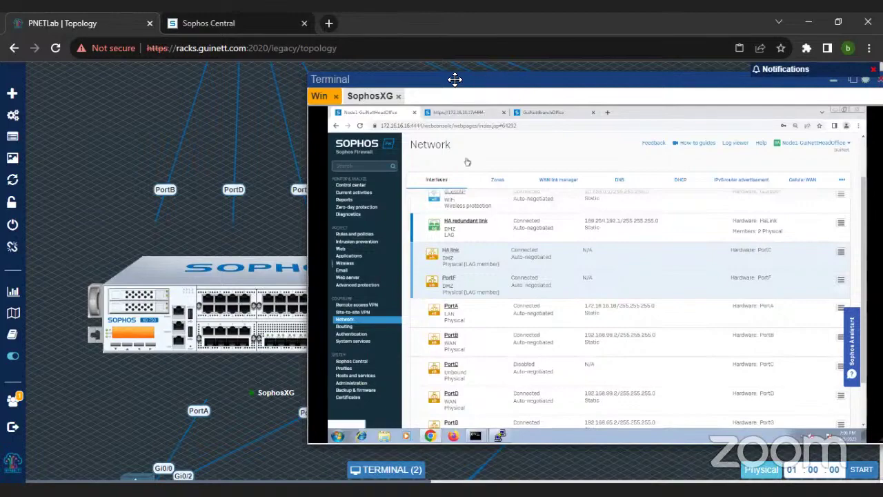
{"action": "left_click_drag", "start_coordinate": [453, 78], "coordinate": [564, 81]}
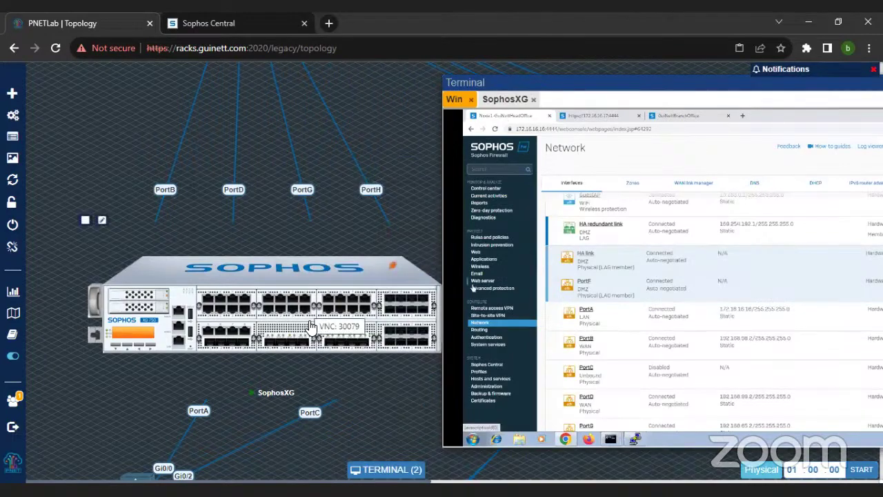
{"action": "left_click_drag", "start_coordinate": [529, 83], "coordinate": [408, 89]}
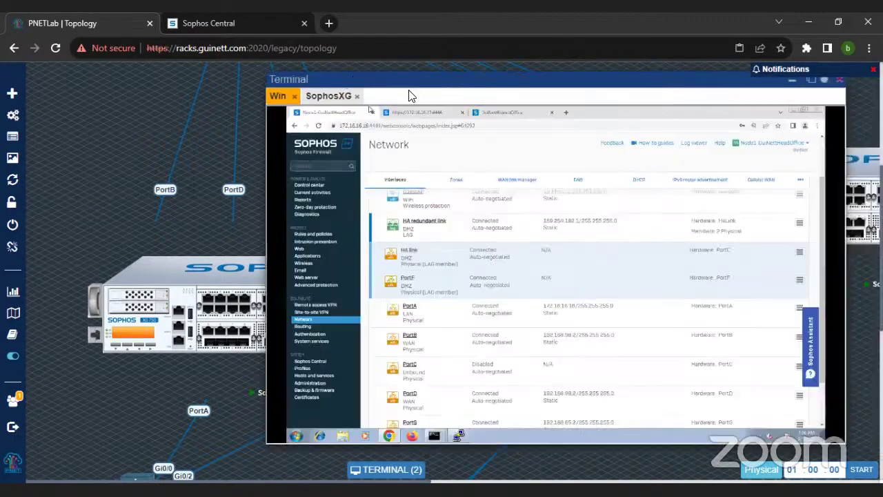
{"action": "scroll", "coordinate": [526, 338], "scroll_direction": "up", "scroll_amount": 2}
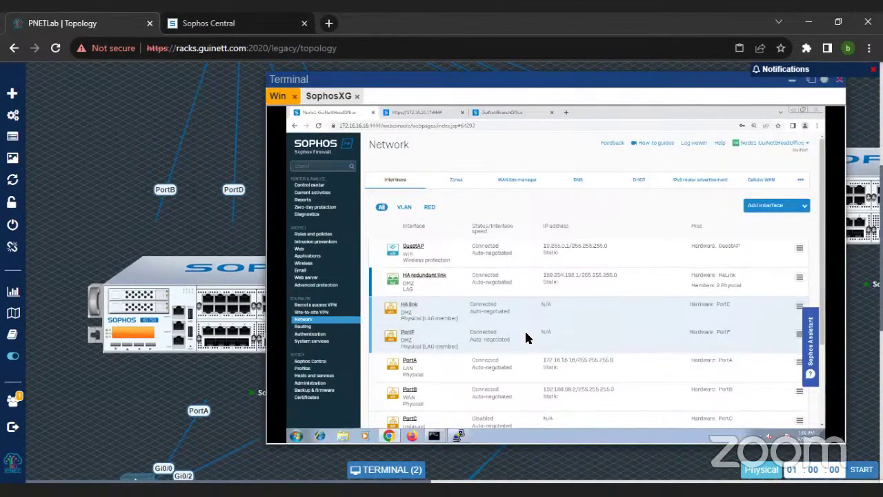
{"action": "scroll", "coordinate": [526, 337], "scroll_direction": "down", "scroll_amount": 2}
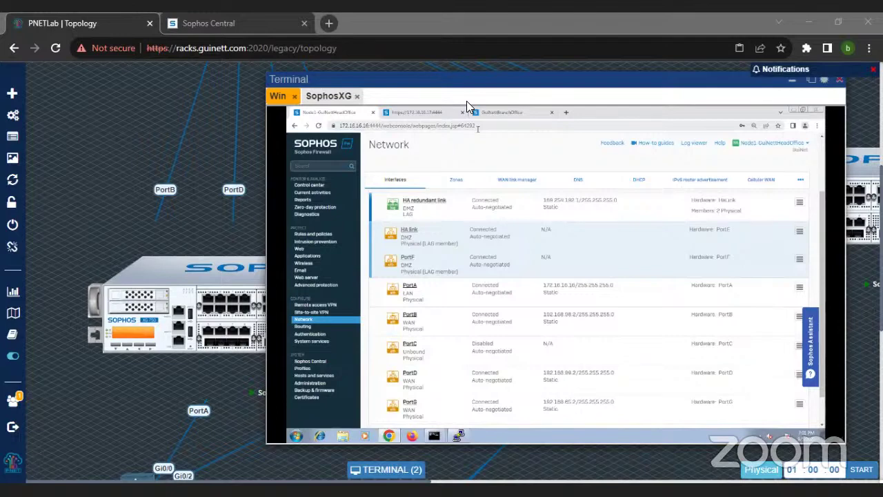
{"action": "left_click", "coordinate": [580, 157]}
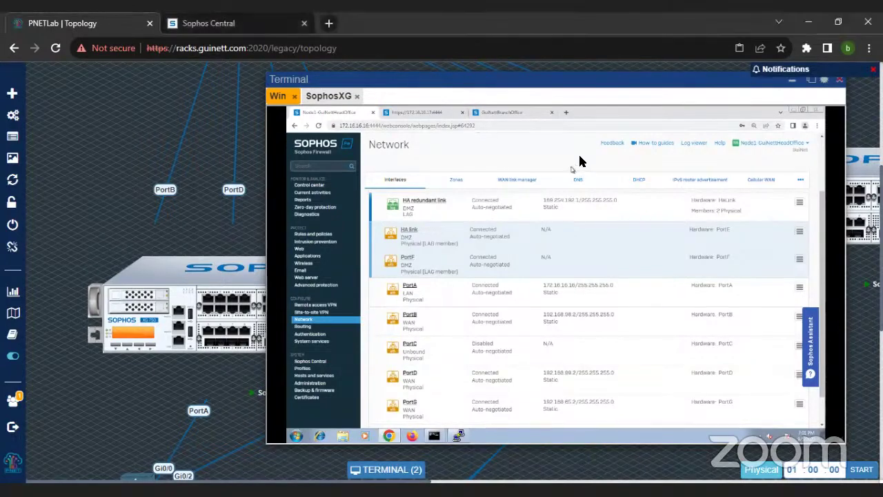
{"action": "left_click", "coordinate": [306, 327]}
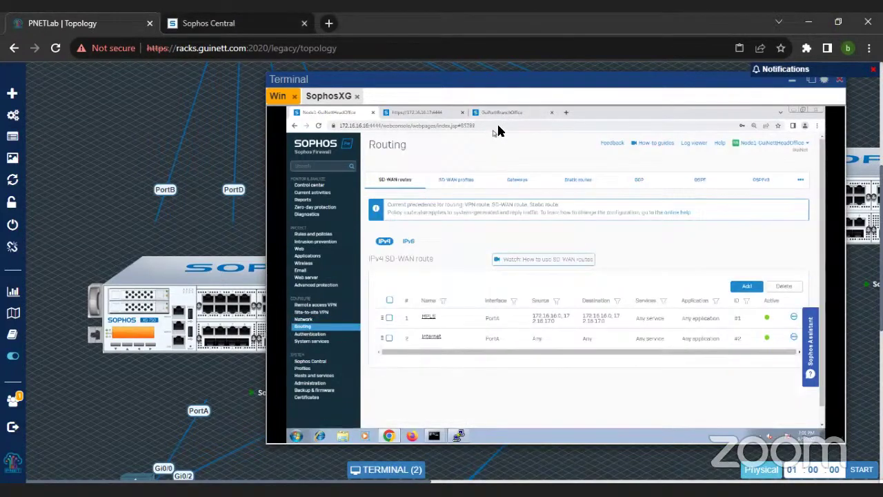
Step: Browse SD-WAN profiles, gateways and routes, then open the Diagnostics Packet capture tab
{"action": "left_click", "coordinate": [461, 187]}
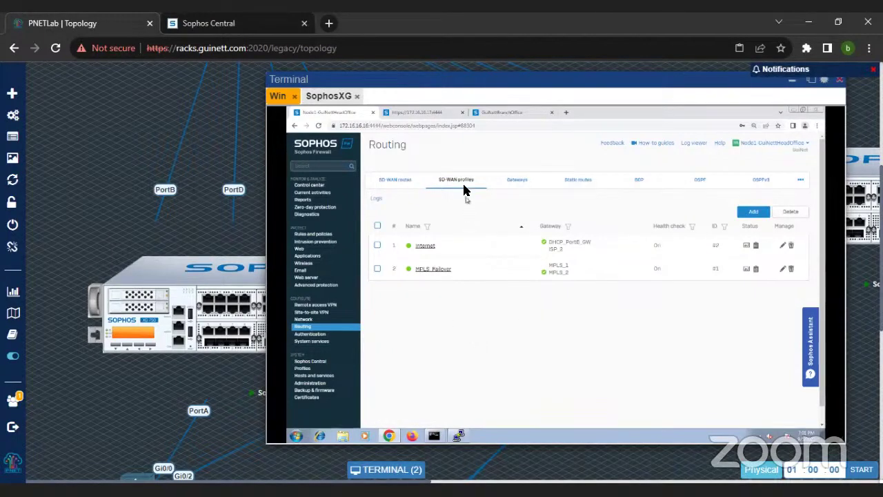
{"action": "left_click", "coordinate": [529, 187]}
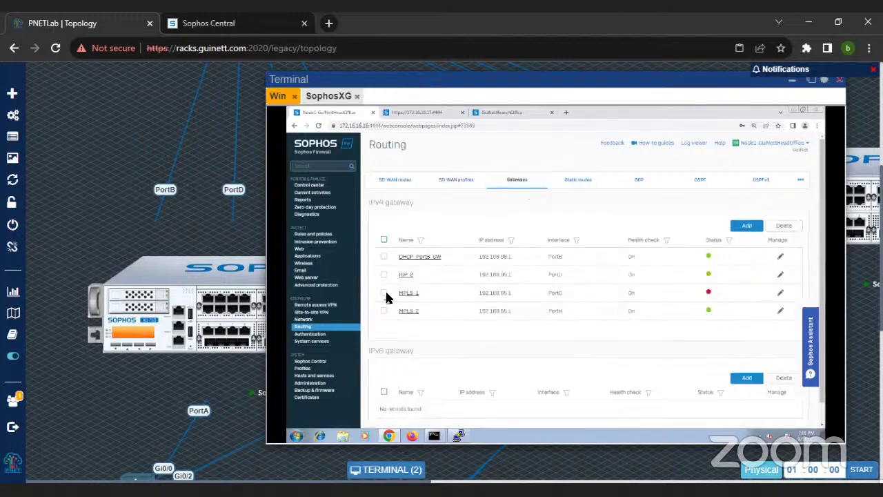
{"action": "left_click", "coordinate": [459, 181]}
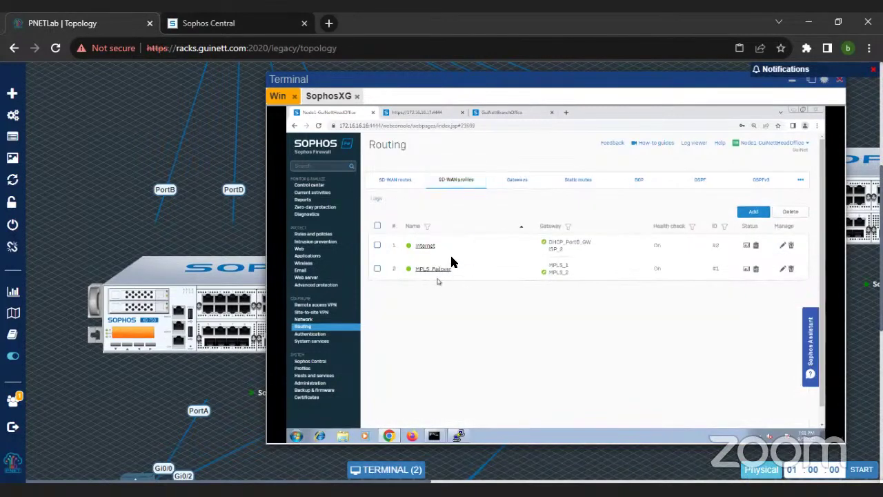
{"action": "left_click", "coordinate": [406, 181]}
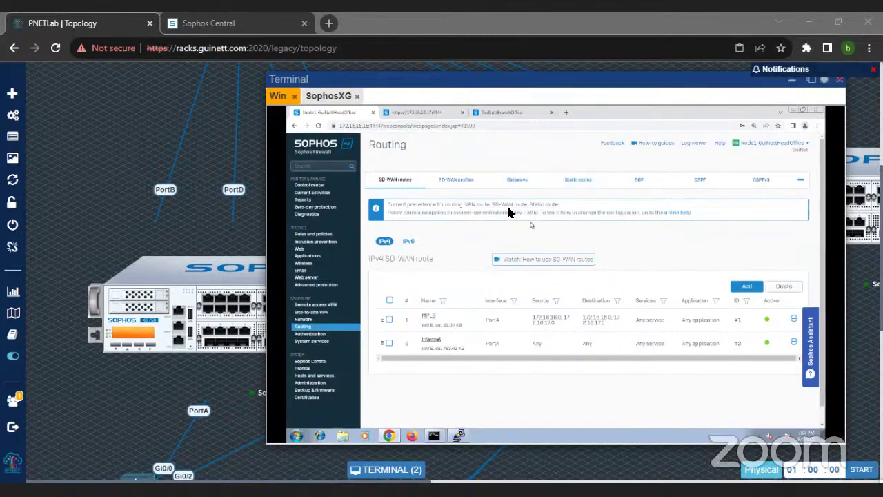
{"action": "left_click", "coordinate": [476, 184]}
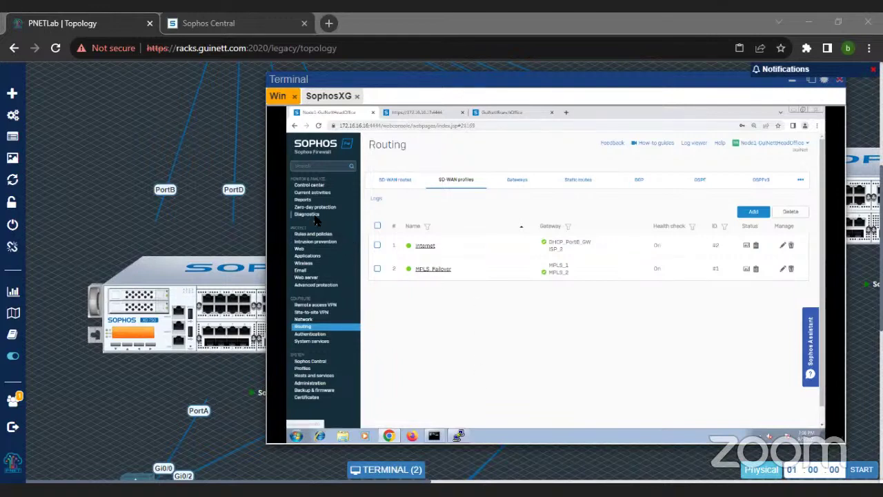
{"action": "left_click", "coordinate": [316, 216]}
{"action": "left_click", "coordinate": [645, 185]}
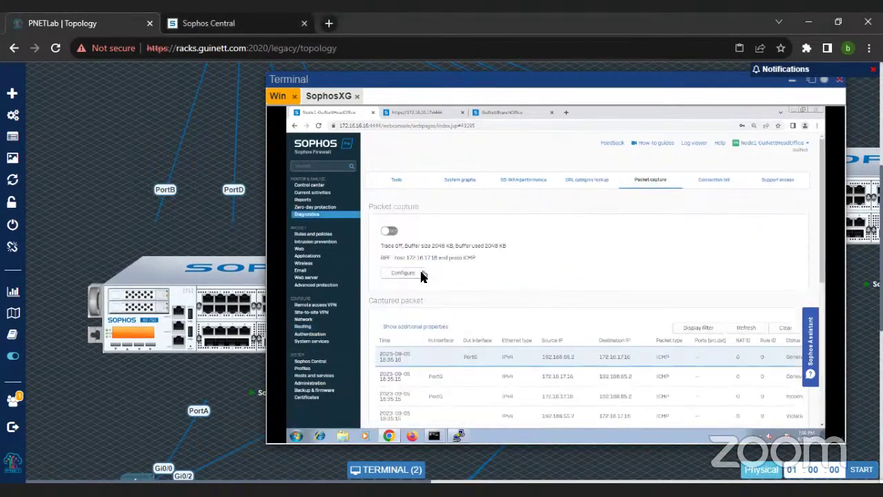
Step: Set the packet capture BPF filter to 'host 8.8.8.8 and proto ICMP' and save
{"action": "left_click", "coordinate": [403, 273]}
{"action": "left_click_drag", "start_coordinate": [605, 299], "coordinate": [521, 301]}
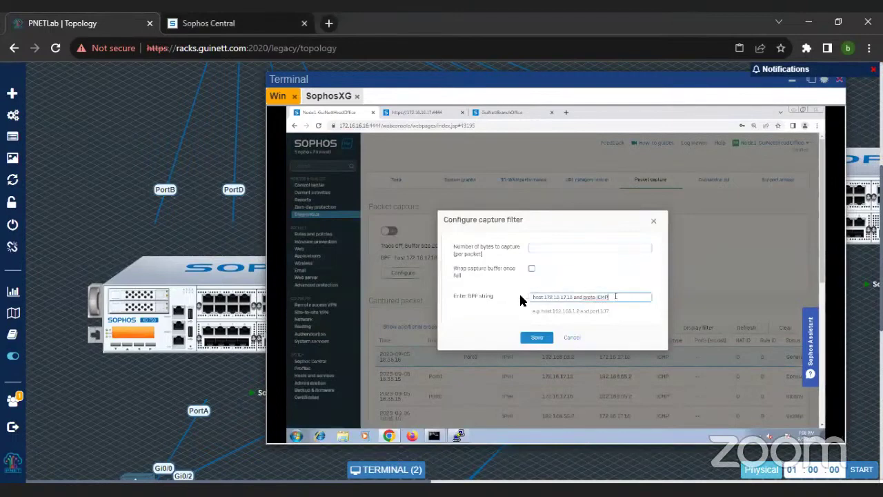
{"action": "type", "text": "host"}
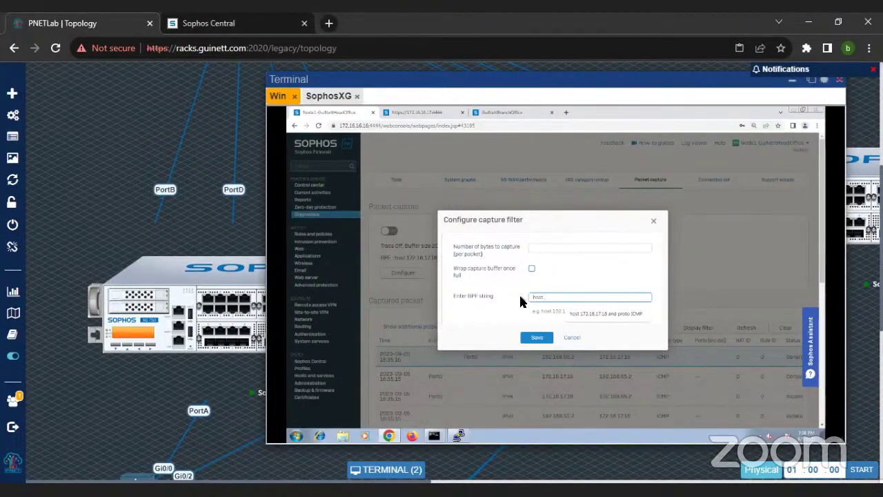
{"action": "type", "text": "8"}
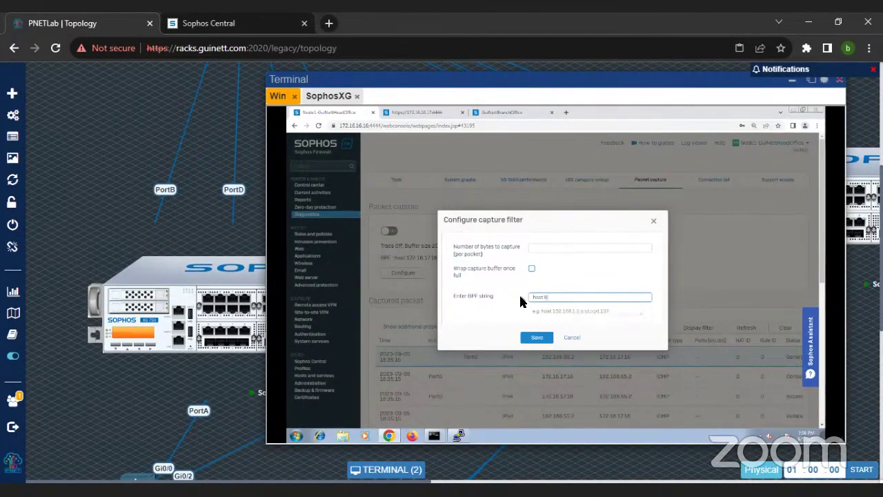
{"action": "type", "text": ".8.8.8 and proto ICMP"}
{"action": "left_click", "coordinate": [531, 337]}
Step: Start the packet capture and run 'ping 8.8.8.8' in Command Prompt
{"action": "left_click", "coordinate": [389, 227]}
{"action": "scroll", "coordinate": [494, 385], "scroll_direction": "down", "scroll_amount": 3}
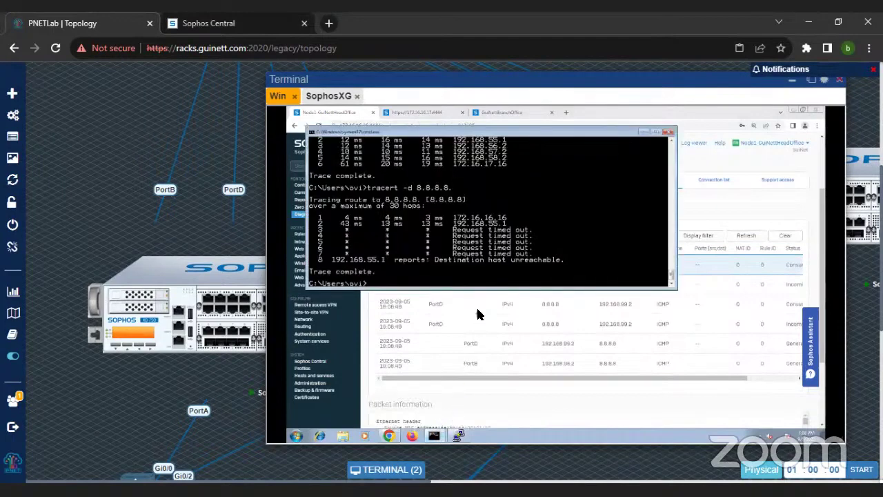
{"action": "key", "text": "BackSpace"}
{"action": "key", "text": "BackSpace"}
{"action": "key", "text": "BackSpace"}
{"action": "key", "text": "BackSpace"}
{"action": "key", "text": "BackSpace"}
{"action": "type", "text": "ping 8.8.8.8"}
{"action": "key", "text": "Return"}
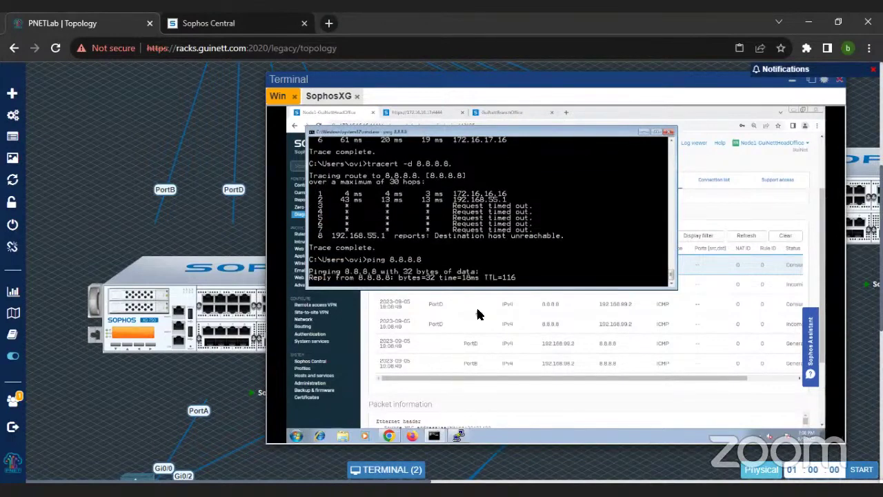
Step: Refresh the capture to review the ICMP packets, then return to Rules and policies
{"action": "left_click", "coordinate": [747, 235]}
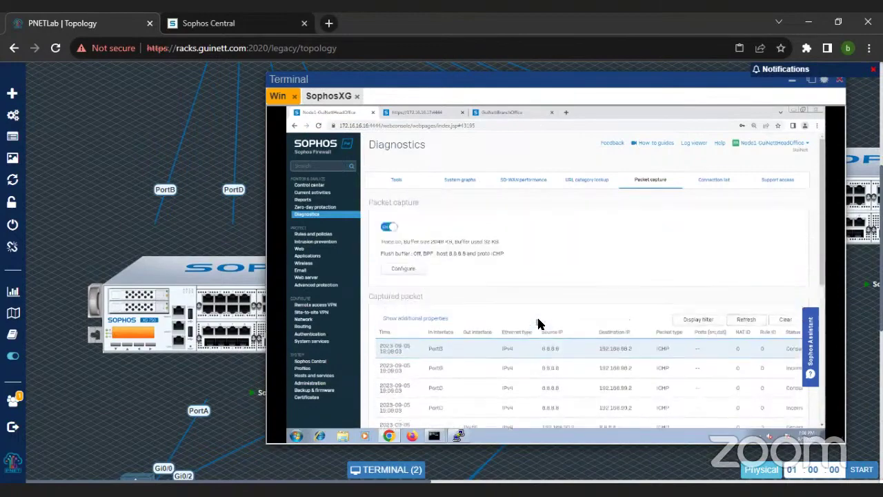
{"action": "scroll", "coordinate": [538, 323], "scroll_direction": "down", "scroll_amount": 3}
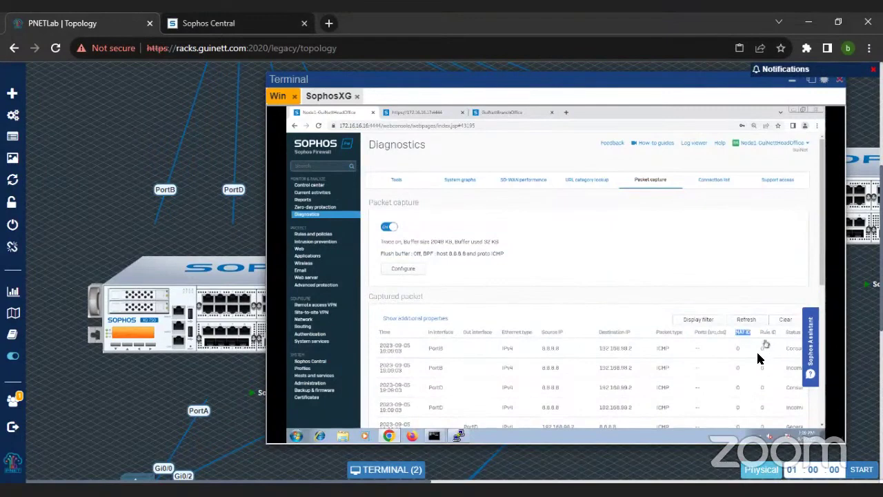
{"action": "scroll", "coordinate": [752, 369], "scroll_direction": "down", "scroll_amount": 5}
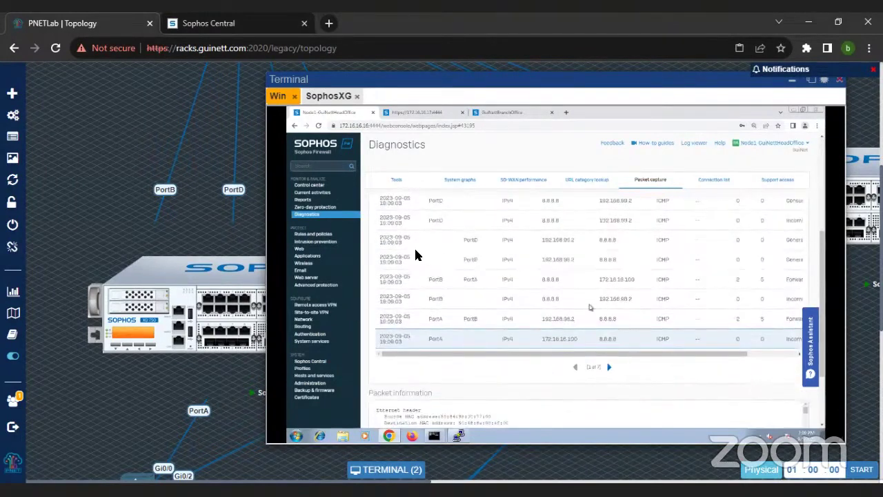
{"action": "left_click", "coordinate": [330, 236]}
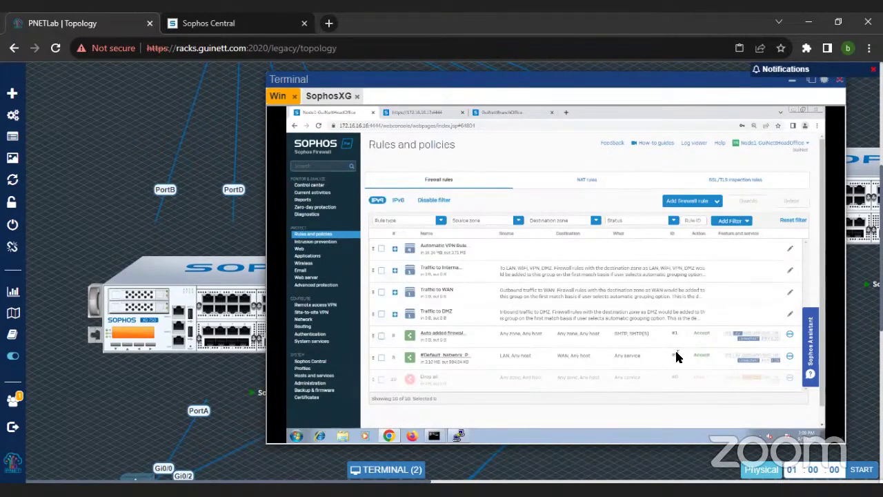
{"action": "left_click", "coordinate": [456, 359]}
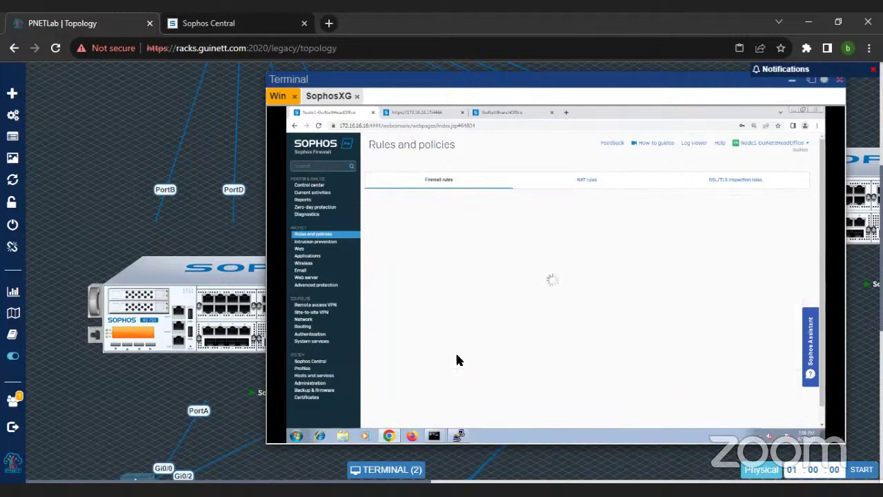
{"action": "scroll", "coordinate": [569, 307], "scroll_direction": "down", "scroll_amount": 10}
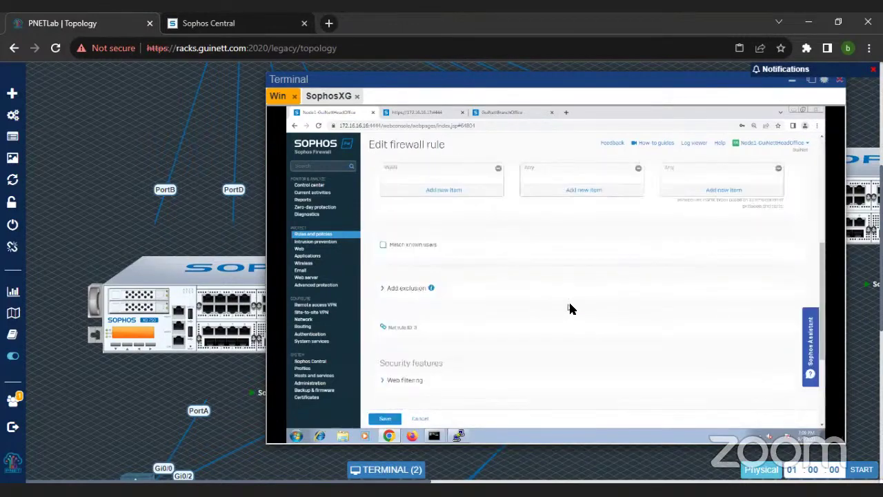
{"action": "scroll", "coordinate": [570, 309], "scroll_direction": "up", "scroll_amount": 10}
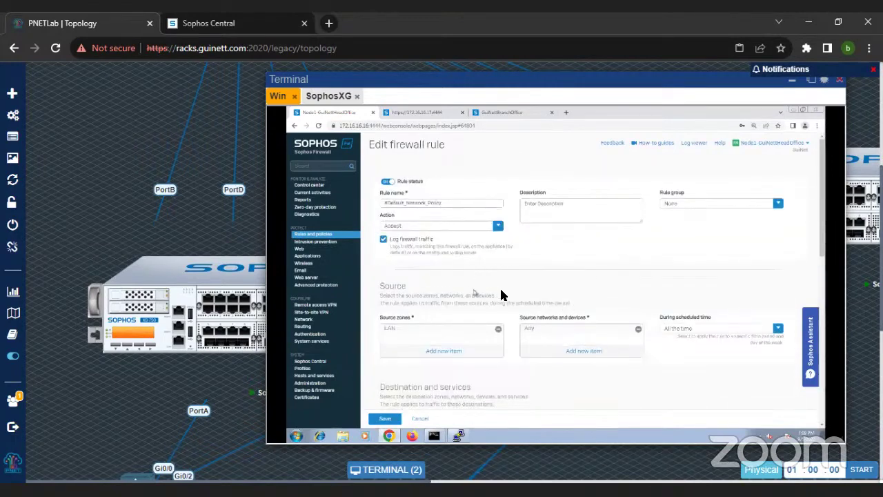
{"action": "scroll", "coordinate": [509, 296], "scroll_direction": "down", "scroll_amount": 3}
{"action": "scroll", "coordinate": [522, 305], "scroll_direction": "down", "scroll_amount": 5}
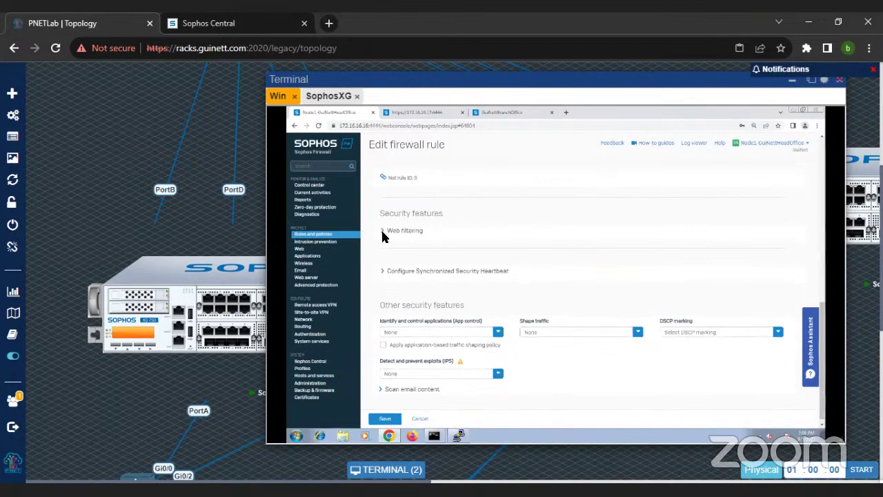
{"action": "left_click", "coordinate": [384, 232]}
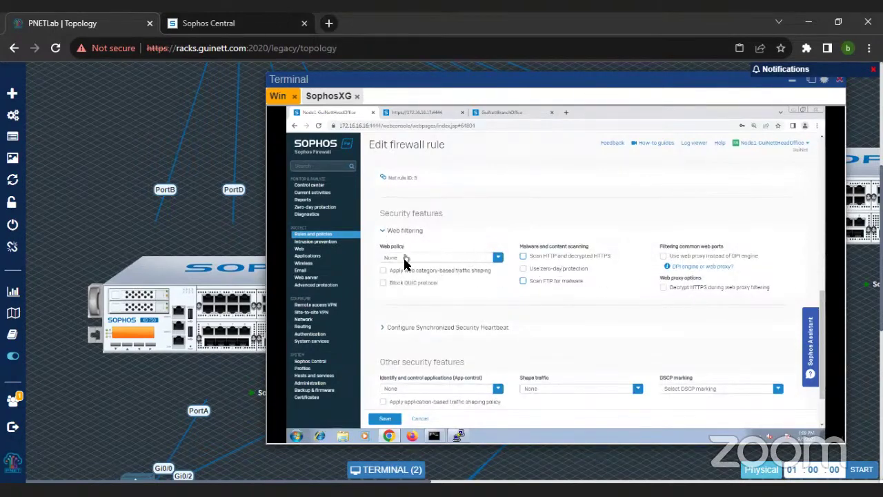
{"action": "left_click", "coordinate": [408, 262]}
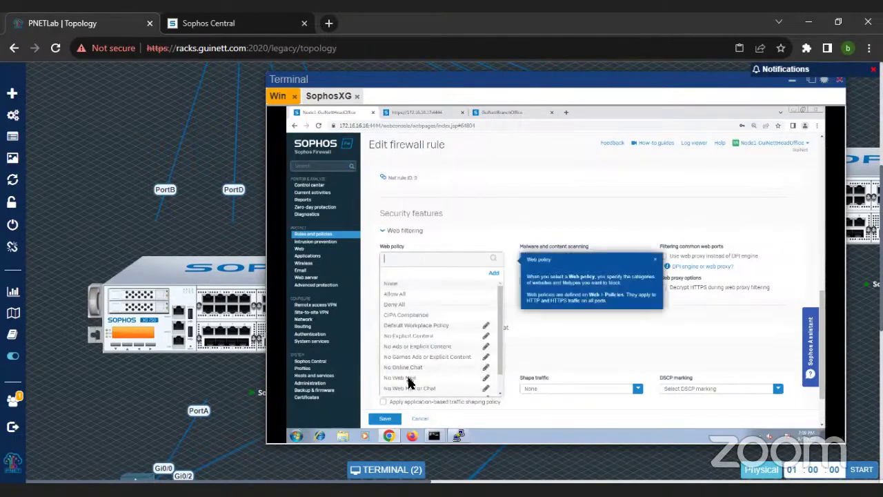
{"action": "scroll", "coordinate": [531, 359], "scroll_direction": "down", "scroll_amount": 2}
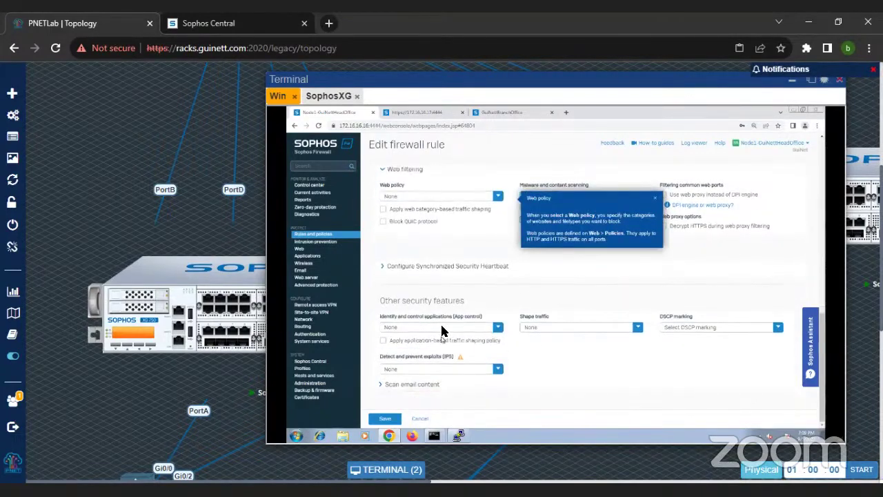
{"action": "left_click", "coordinate": [442, 326]}
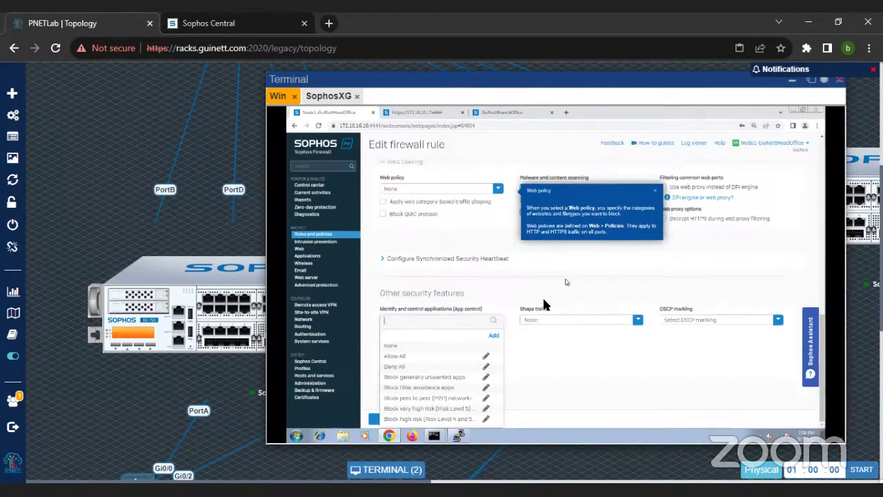
{"action": "left_click", "coordinate": [539, 334]}
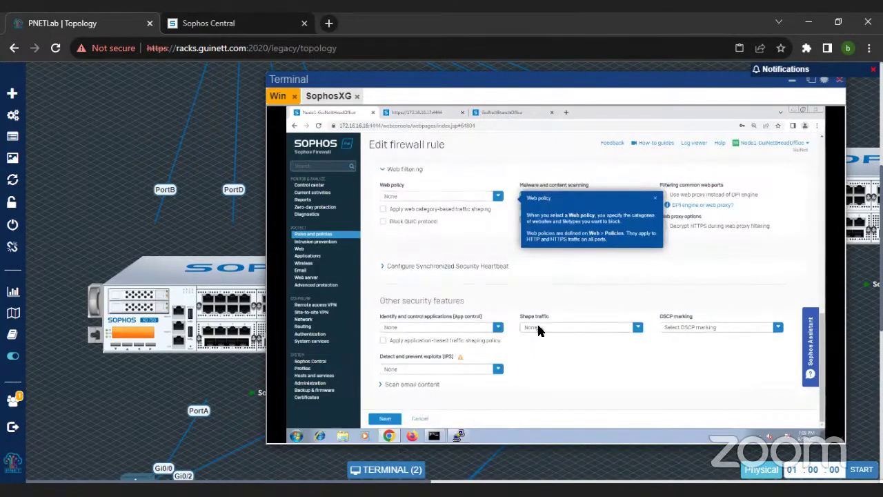
{"action": "scroll", "coordinate": [561, 289], "scroll_direction": "up", "scroll_amount": 5}
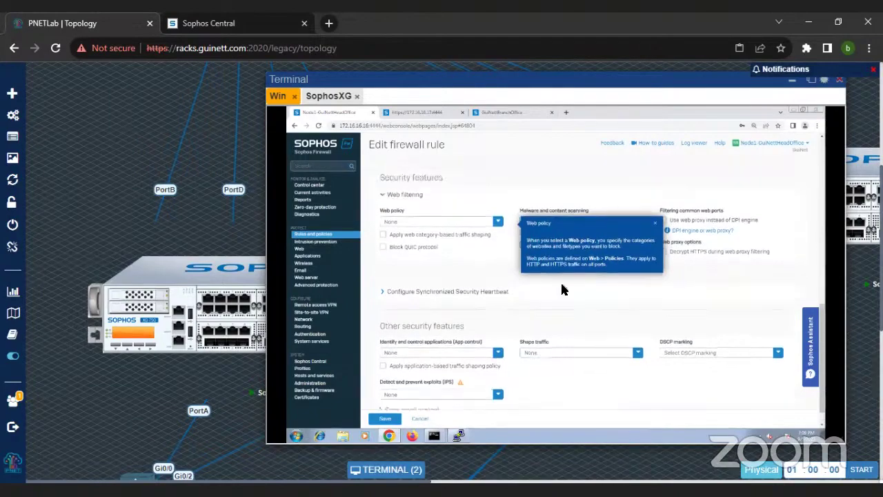
{"action": "scroll", "coordinate": [562, 289], "scroll_direction": "down", "scroll_amount": 4}
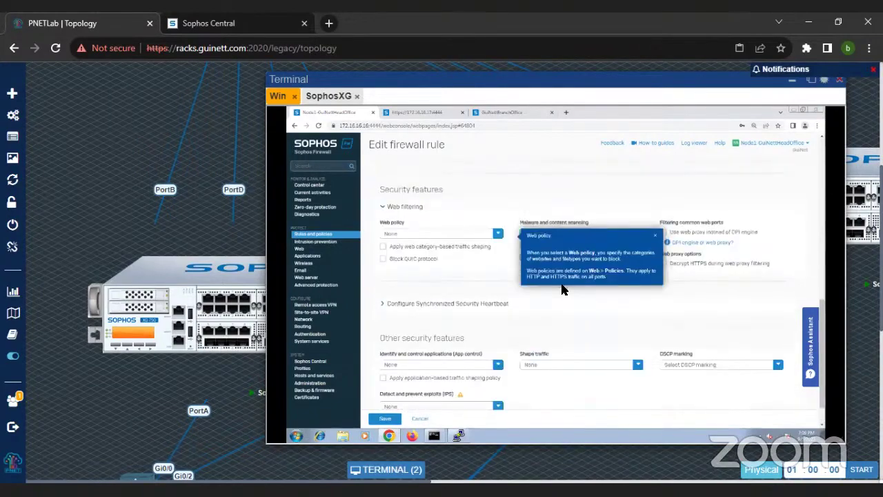
{"action": "scroll", "coordinate": [601, 335], "scroll_direction": "down", "scroll_amount": 1}
{"action": "scroll", "coordinate": [601, 336], "scroll_direction": "up", "scroll_amount": 1}
{"action": "scroll", "coordinate": [433, 267], "scroll_direction": "up", "scroll_amount": 2}
{"action": "left_click", "coordinate": [335, 236]}
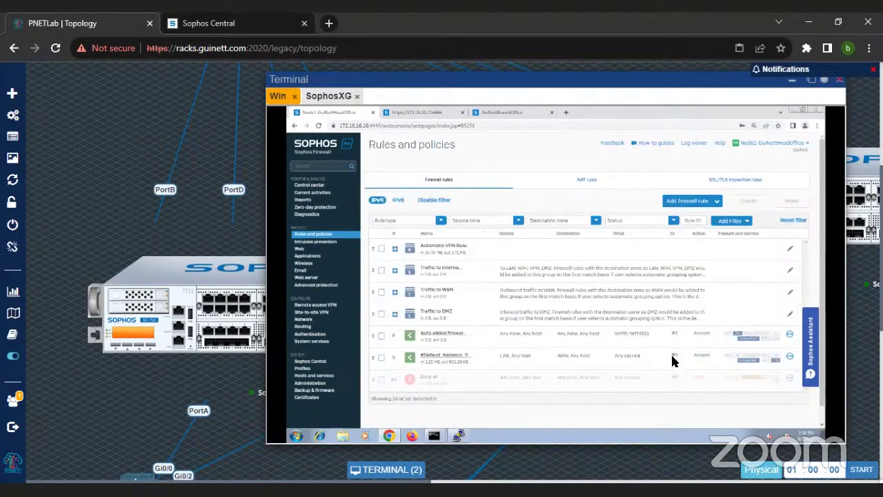
Step: Review the default network policy rule, then begin adding a new firewall rule
{"action": "left_click", "coordinate": [458, 354]}
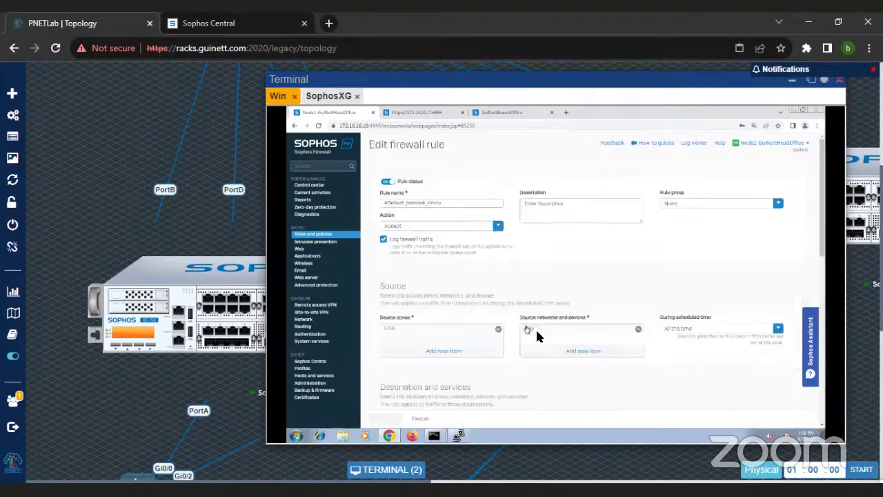
{"action": "scroll", "coordinate": [541, 352], "scroll_direction": "down", "scroll_amount": 10}
{"action": "scroll", "coordinate": [639, 373], "scroll_direction": "down", "scroll_amount": 1}
{"action": "left_click", "coordinate": [320, 236]}
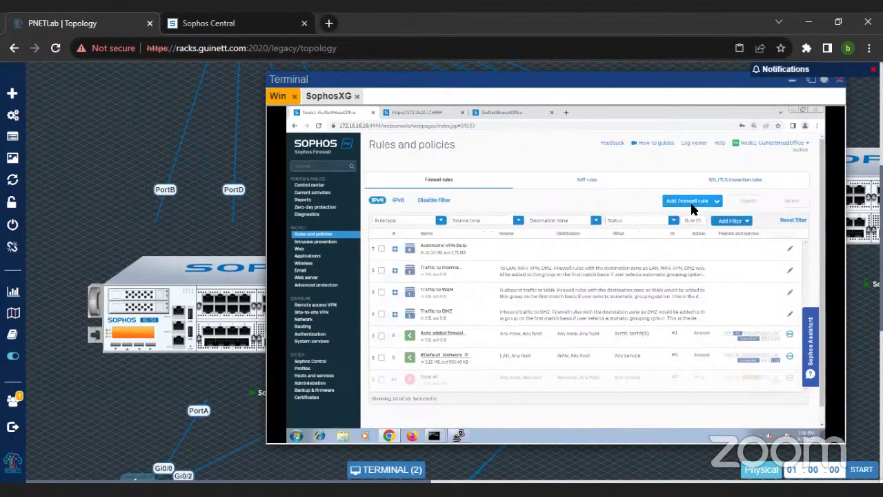
{"action": "left_click", "coordinate": [691, 205]}
Step: Name the new rule 'test', position it at Top, group None, with firewall traffic logging on
{"action": "left_click", "coordinate": [649, 222]}
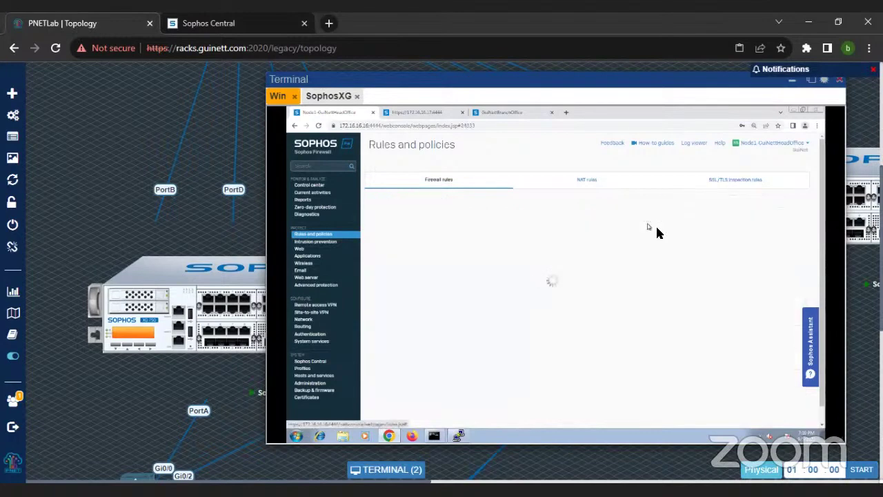
{"action": "left_click", "coordinate": [424, 202]}
{"action": "type", "text": "test"}
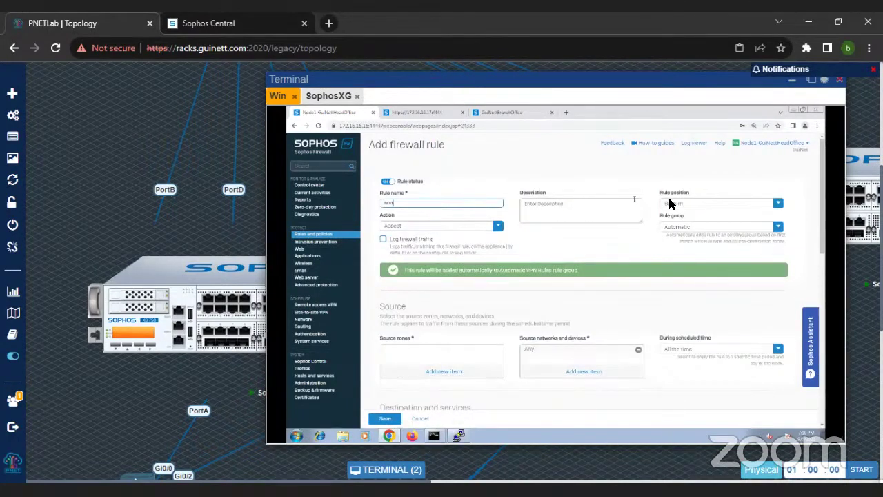
{"action": "left_click", "coordinate": [671, 203]}
{"action": "left_click", "coordinate": [668, 219]}
{"action": "left_click", "coordinate": [666, 232]}
{"action": "left_click", "coordinate": [677, 256]}
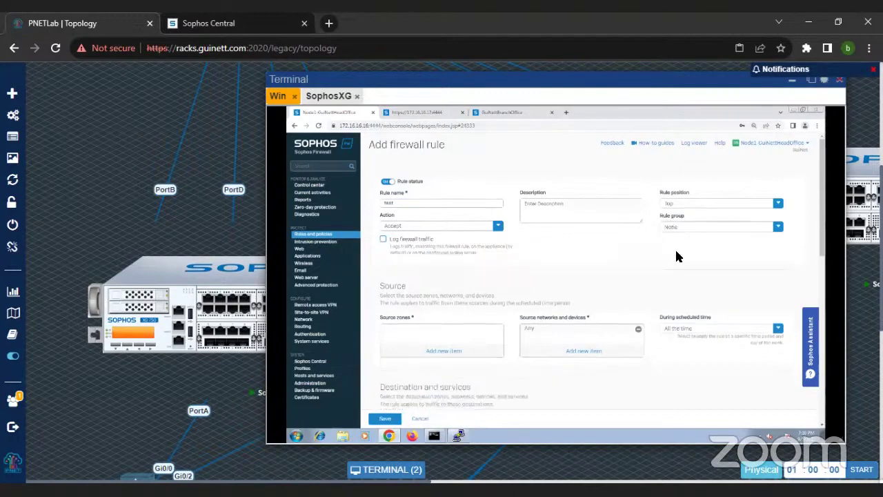
{"action": "left_click", "coordinate": [383, 240]}
Step: Set the rule's source zone to LAN and destination zone to WAN
{"action": "scroll", "coordinate": [491, 319], "scroll_direction": "down", "scroll_amount": 1}
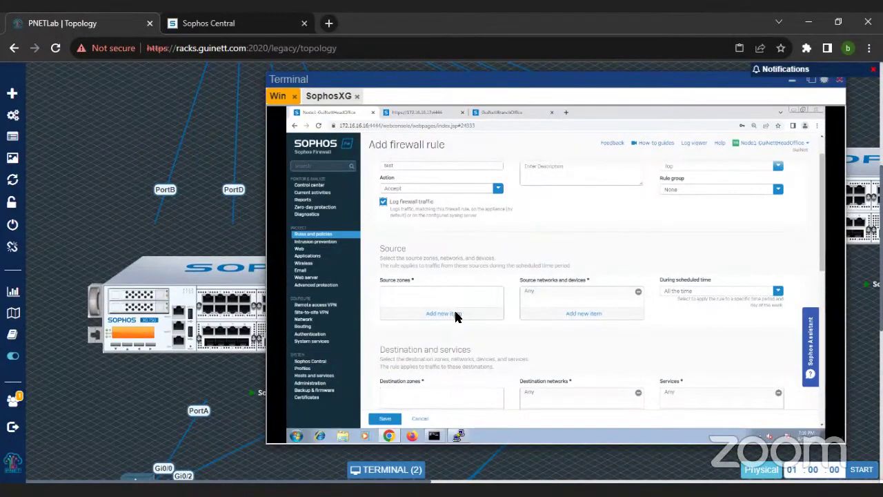
{"action": "left_click", "coordinate": [456, 314]}
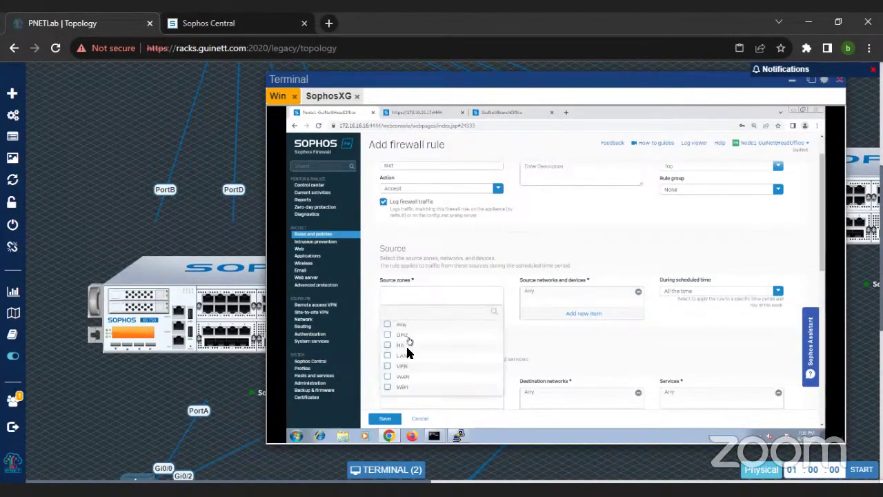
{"action": "left_click", "coordinate": [406, 356]}
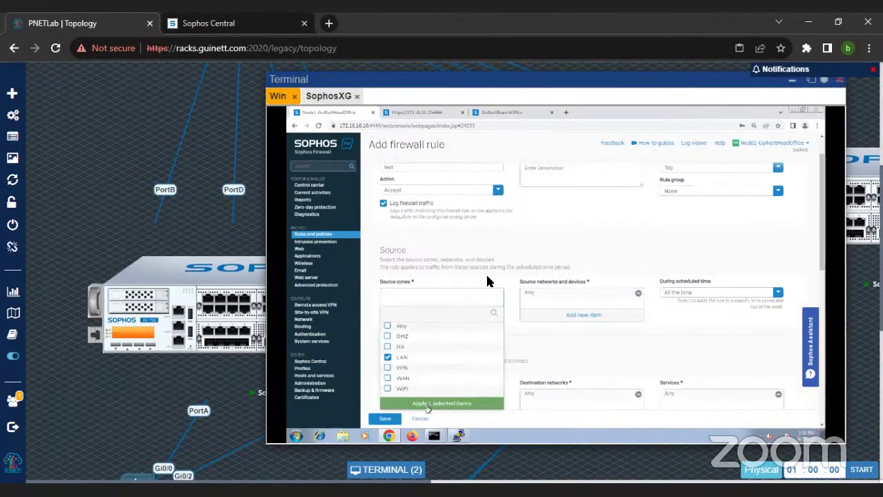
{"action": "scroll", "coordinate": [539, 263], "scroll_direction": "down", "scroll_amount": 3}
{"action": "left_click", "coordinate": [441, 266]}
{"action": "left_click", "coordinate": [403, 329]}
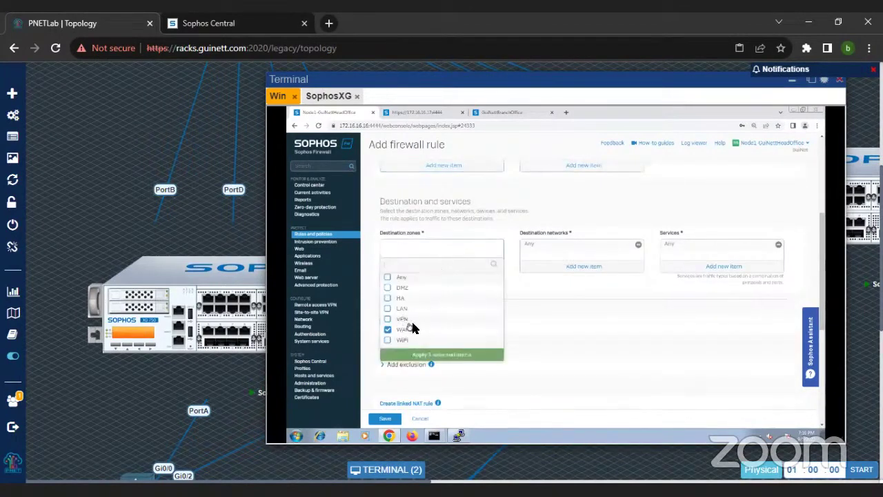
{"action": "left_click", "coordinate": [441, 353]}
Step: Begin adding a new source network object for the rule
{"action": "scroll", "coordinate": [532, 331], "scroll_direction": "up", "scroll_amount": 3}
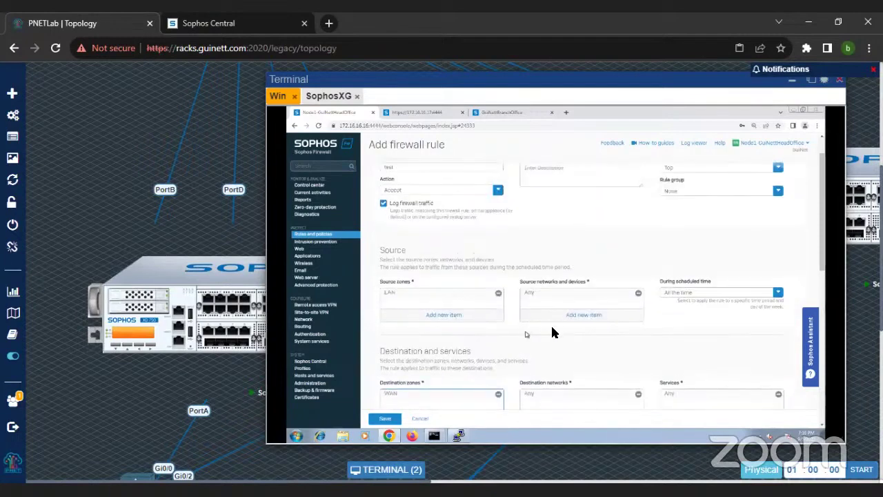
{"action": "left_click", "coordinate": [582, 315]}
{"action": "scroll", "coordinate": [582, 315], "scroll_direction": "down", "scroll_amount": 1}
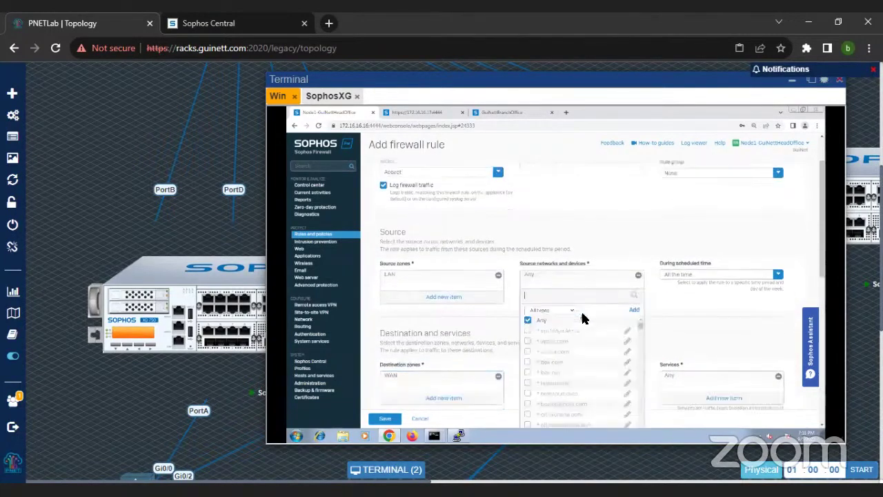
{"action": "left_click", "coordinate": [632, 266]}
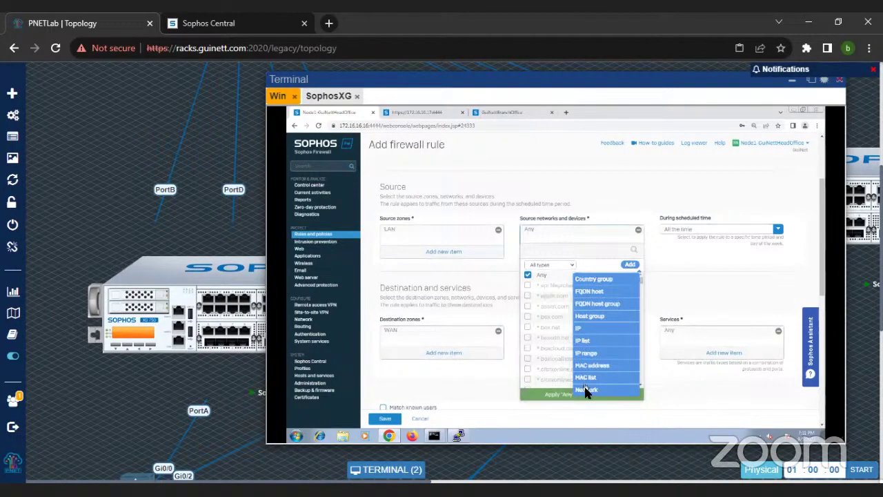
Step: Create IP host 172.16.16.100 (same name and address) as the source and save the test rule
{"action": "left_click", "coordinate": [578, 328]}
{"action": "type", "text": "172.16.16"}
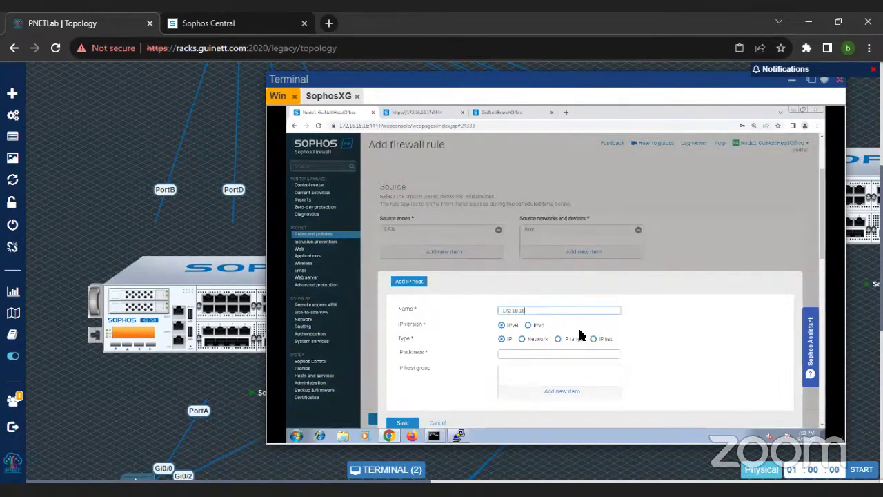
{"action": "type", "text": ".100"}
{"action": "key", "text": "ctrl+a"}
{"action": "key", "text": "ctrl+c"}
{"action": "left_click", "coordinate": [519, 353]}
{"action": "key", "text": "ctrl+v"}
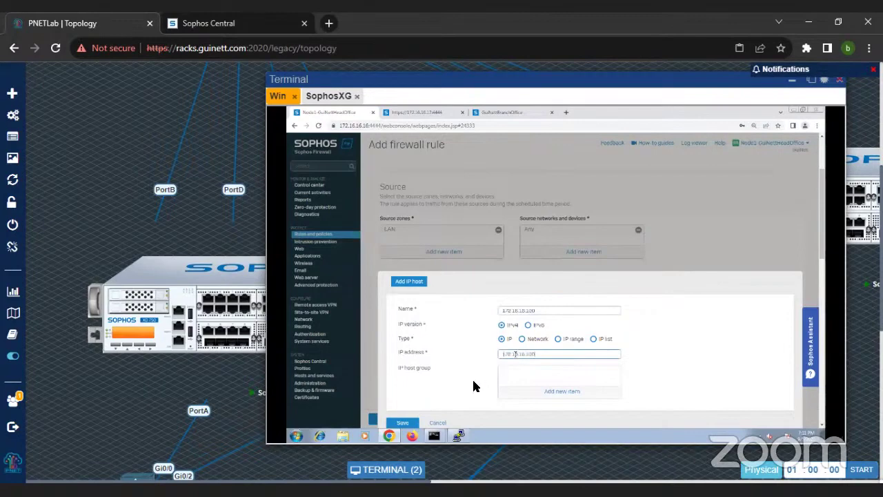
{"action": "left_click", "coordinate": [413, 422]}
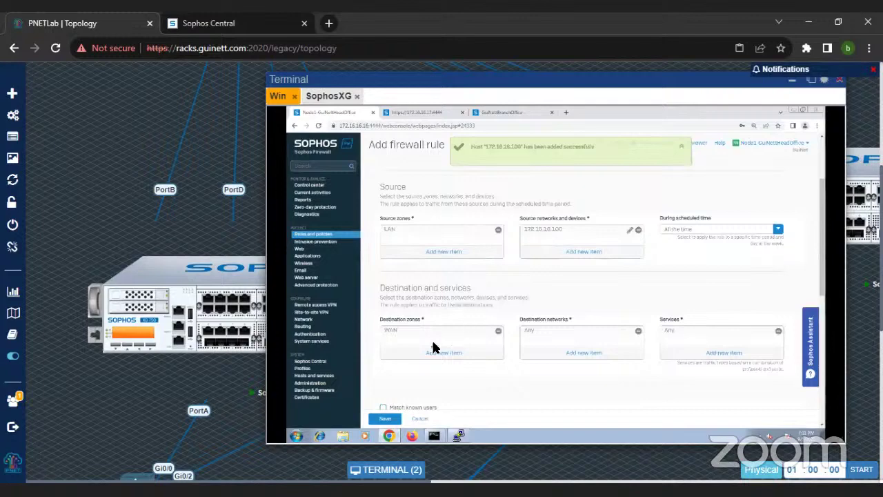
{"action": "scroll", "coordinate": [436, 348], "scroll_direction": "down", "scroll_amount": 4}
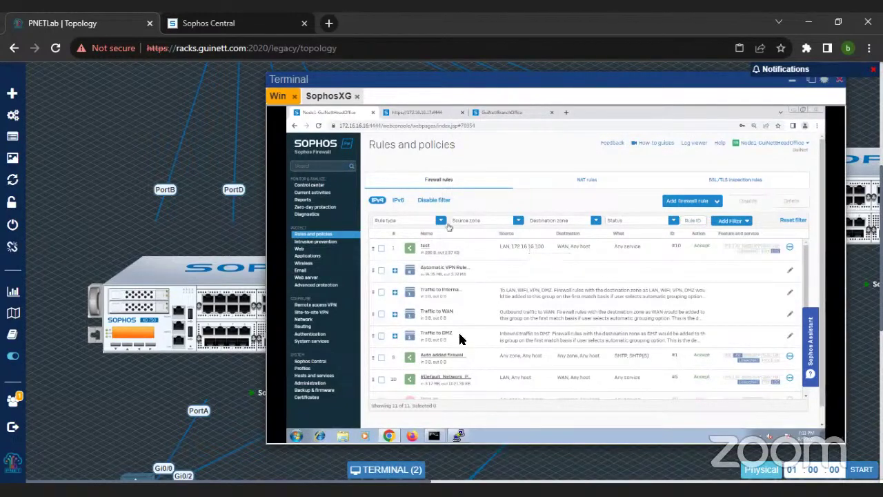
Step: Restart the packet capture trace on the Diagnostics Packet capture page
{"action": "left_click", "coordinate": [678, 253]}
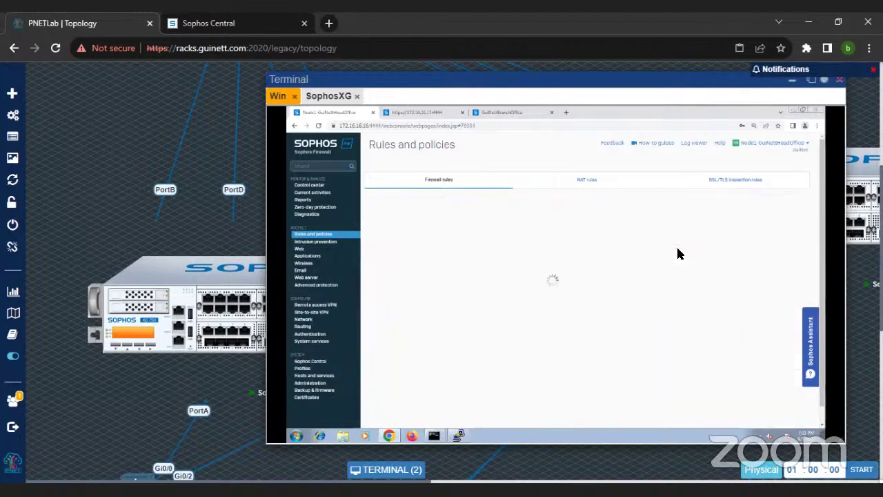
{"action": "left_click", "coordinate": [310, 215]}
{"action": "left_click", "coordinate": [651, 181]}
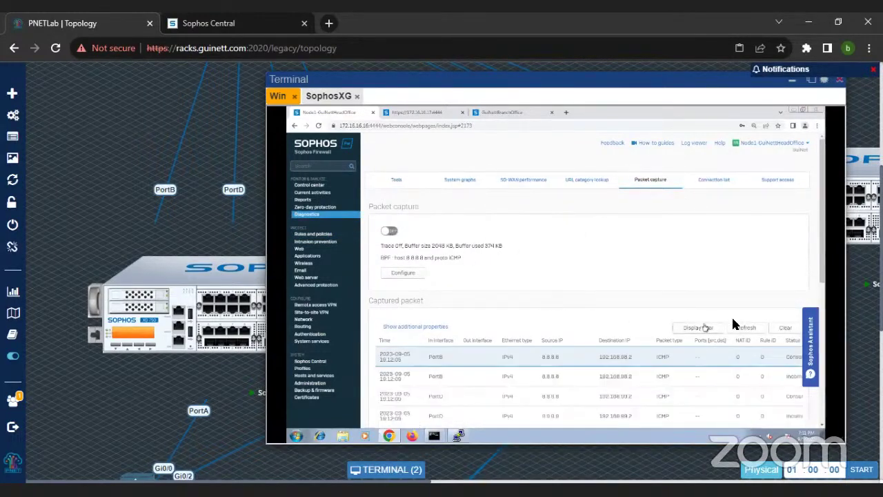
{"action": "left_click", "coordinate": [390, 232]}
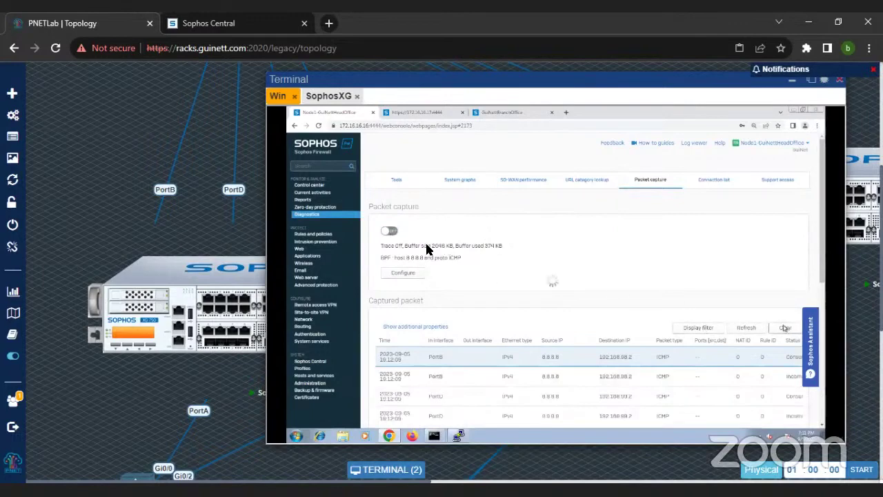
{"action": "left_click", "coordinate": [390, 232]}
Step: Rerun 'ping 8.8.8.8', refresh to check packets match rule 10, and return to the rules list
{"action": "mouse_move", "coordinate": [434, 436]}
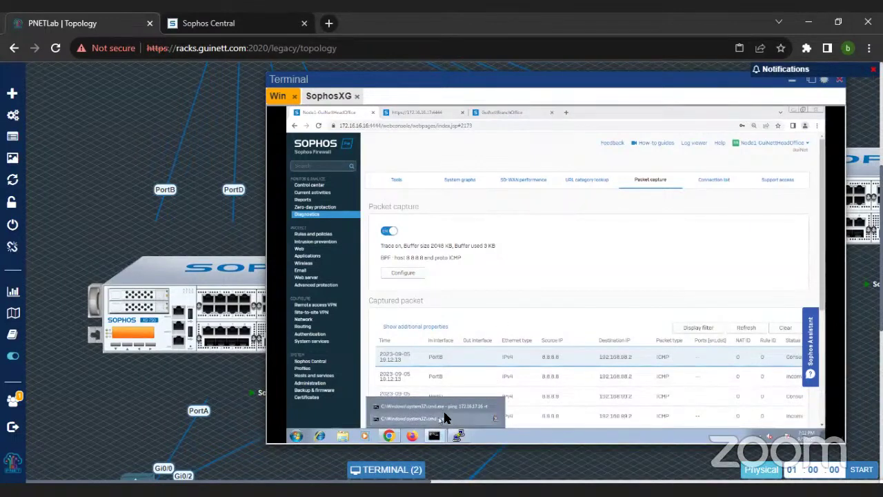
{"action": "left_click", "coordinate": [438, 418]}
{"action": "key", "text": "Up"}
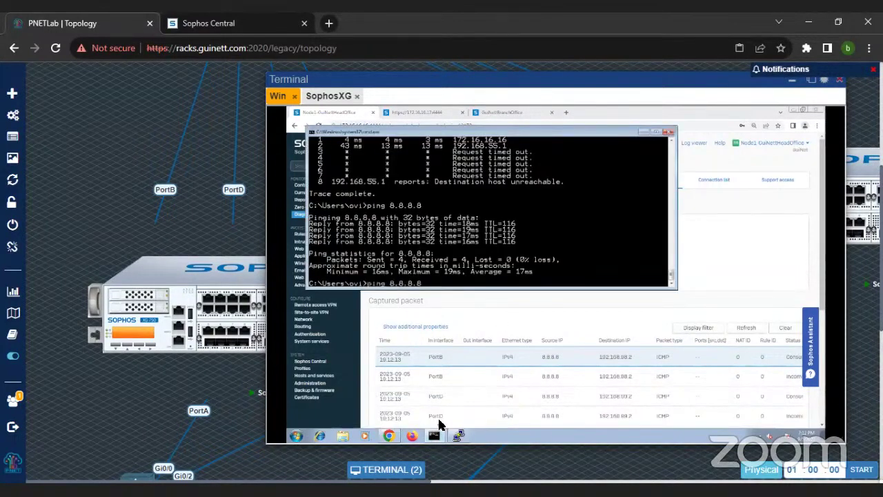
{"action": "key", "text": "Return"}
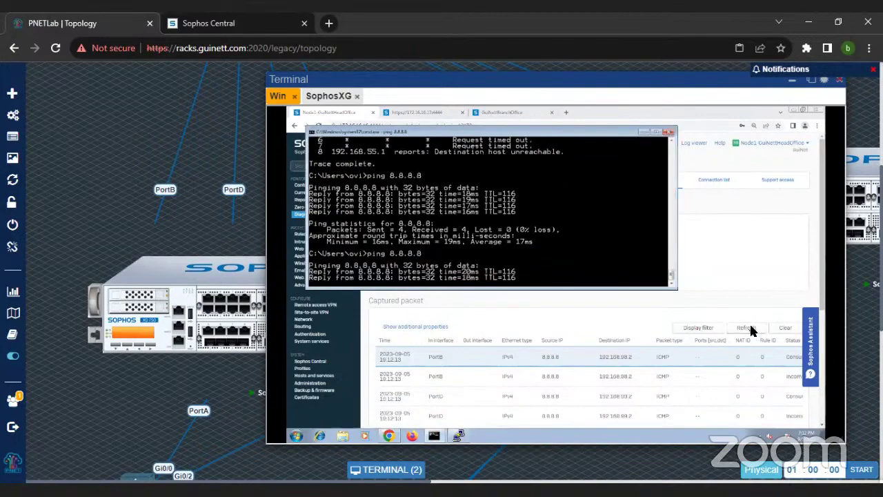
{"action": "left_click", "coordinate": [750, 329]}
{"action": "scroll", "coordinate": [627, 249], "scroll_direction": "down", "scroll_amount": 5}
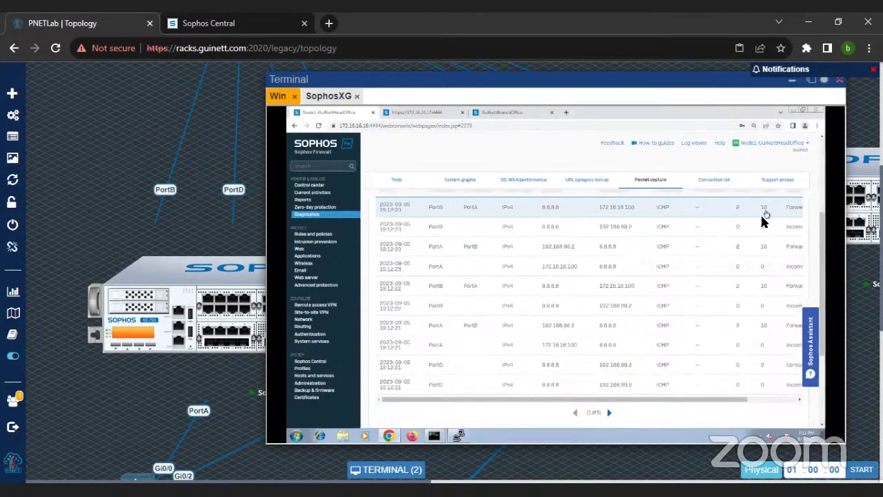
{"action": "scroll", "coordinate": [763, 223], "scroll_direction": "up", "scroll_amount": 1}
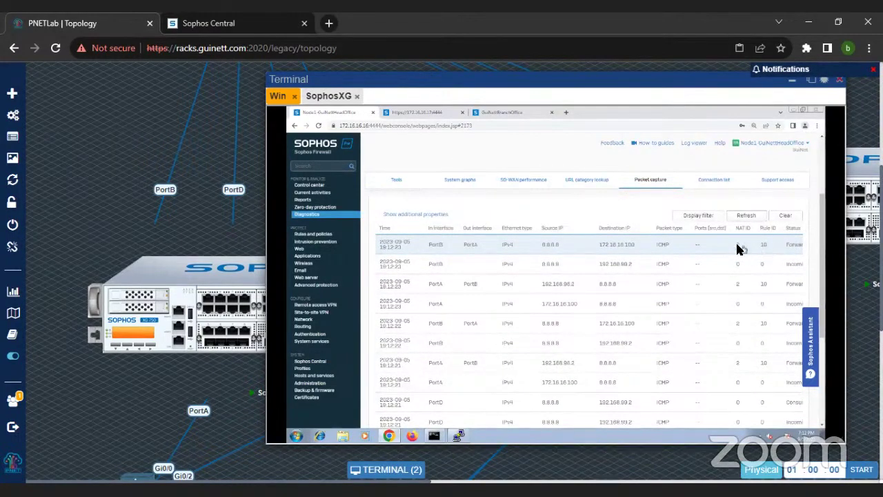
{"action": "left_click", "coordinate": [322, 235]}
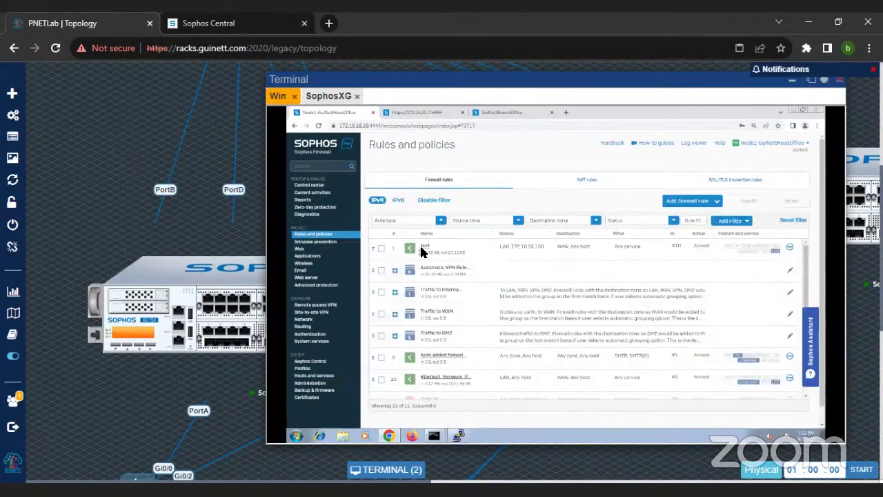
Step: Set the test rule's web policy to No Games Ads or Explicit Content and save it
{"action": "left_click", "coordinate": [423, 249]}
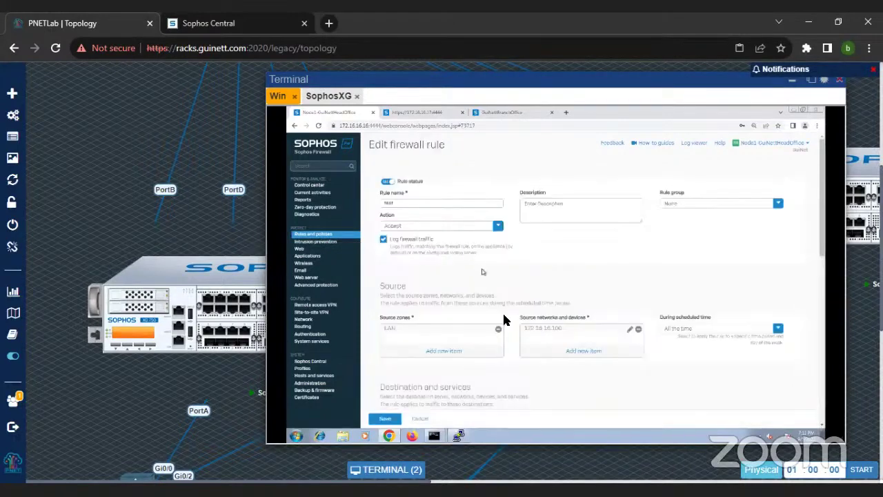
{"action": "scroll", "coordinate": [504, 320], "scroll_direction": "down", "scroll_amount": 5}
{"action": "scroll", "coordinate": [503, 319], "scroll_direction": "down", "scroll_amount": 3}
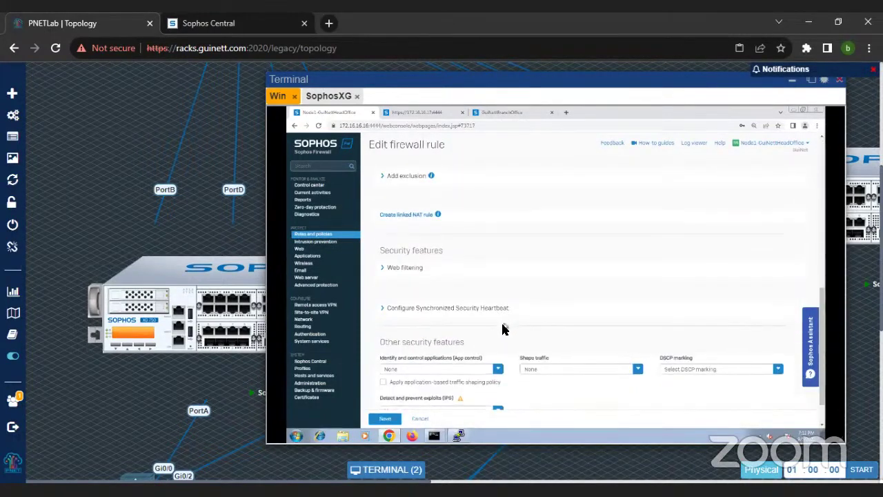
{"action": "left_click", "coordinate": [498, 370]}
{"action": "left_click", "coordinate": [404, 221]}
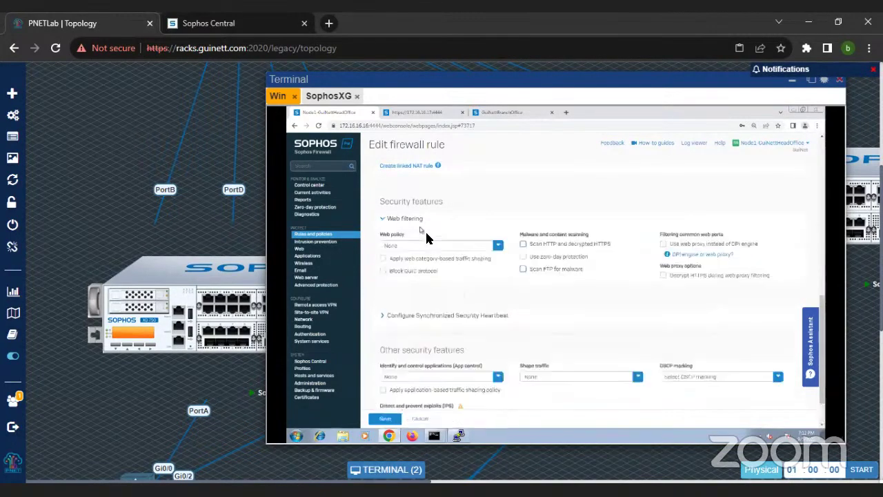
{"action": "left_click", "coordinate": [497, 246]}
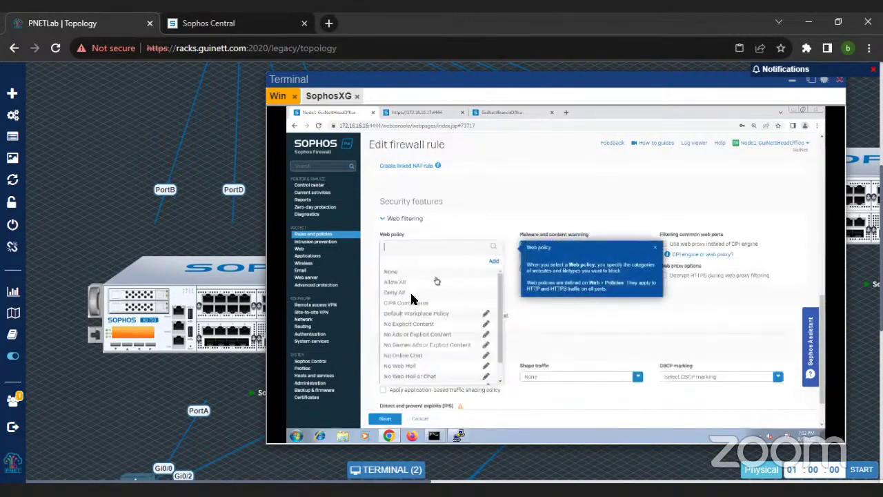
{"action": "left_click", "coordinate": [413, 346]}
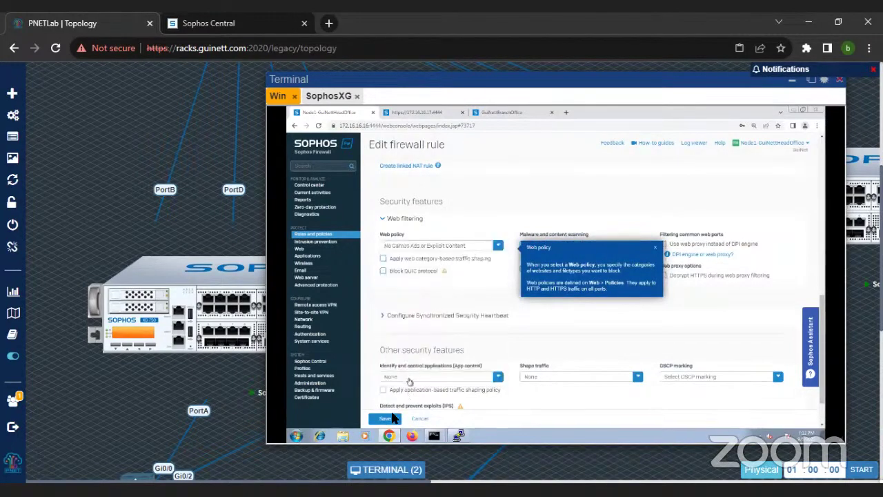
{"action": "left_click", "coordinate": [390, 420]}
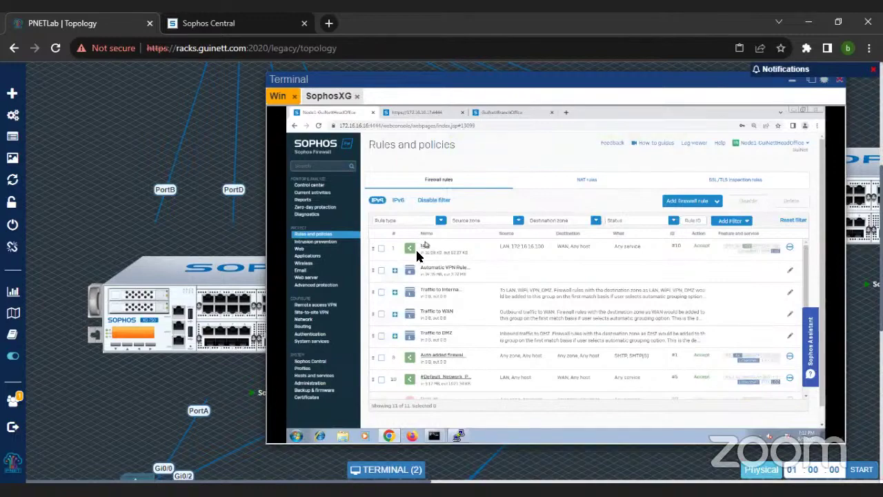
Step: Check the first rule's App control policy, leave it at None, and view Intrusion prevention DoS statistics
{"action": "left_click", "coordinate": [425, 249]}
{"action": "scroll", "coordinate": [448, 305], "scroll_direction": "down", "scroll_amount": 10}
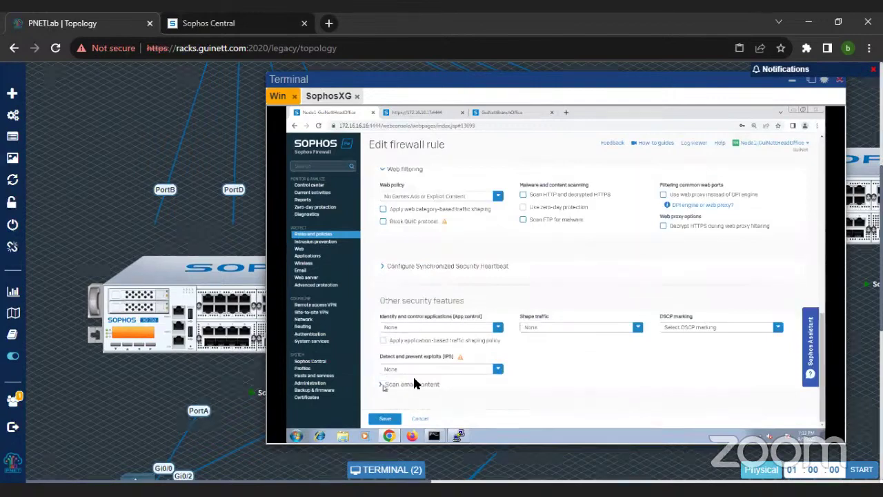
{"action": "left_click", "coordinate": [431, 330]}
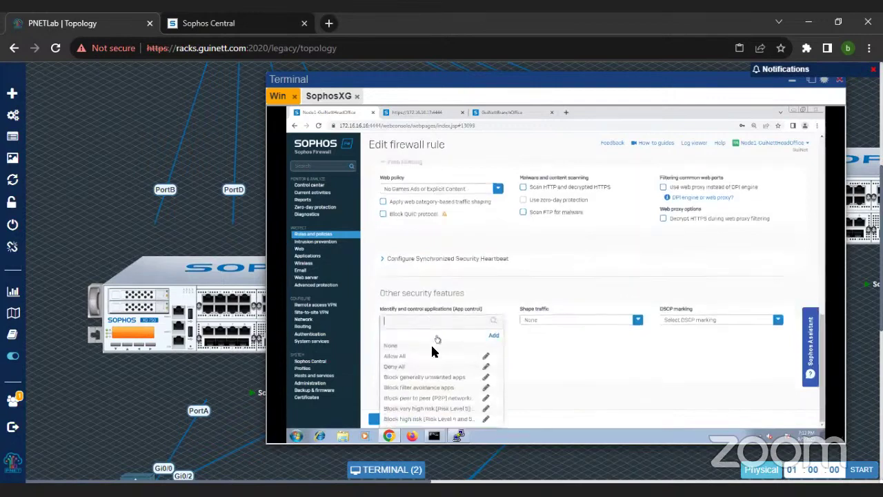
{"action": "left_click", "coordinate": [548, 362]}
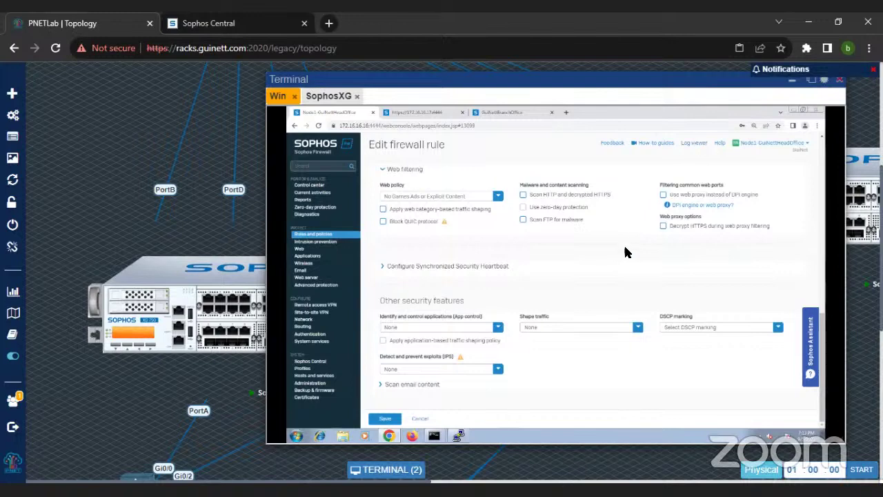
{"action": "left_click", "coordinate": [317, 243]}
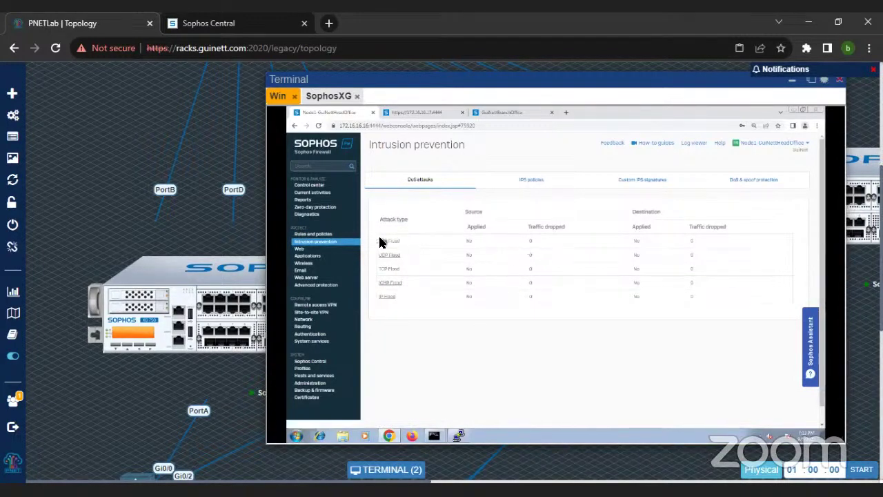
Step: In DoS settings, clear the SYN flood source flag and flag TCP flood by source (rate 12000)
{"action": "left_click_drag", "start_coordinate": [377, 274], "coordinate": [542, 270]}
{"action": "left_click", "coordinate": [389, 281]}
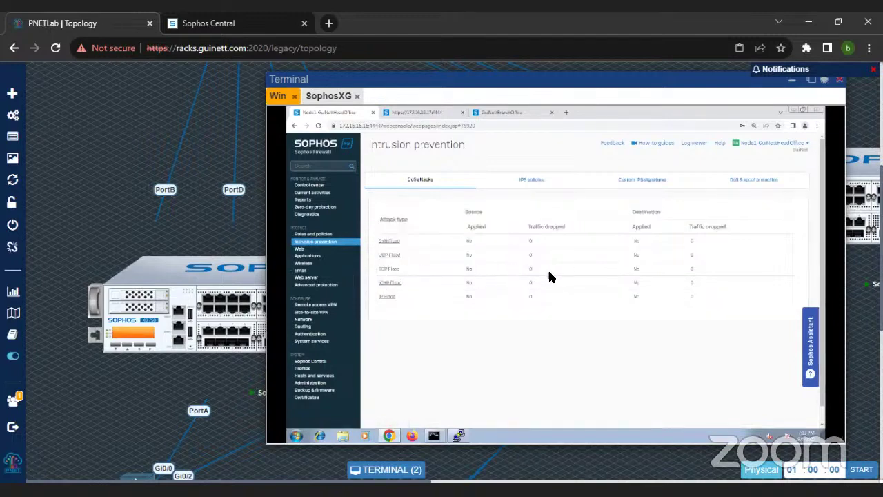
{"action": "left_click", "coordinate": [756, 182]}
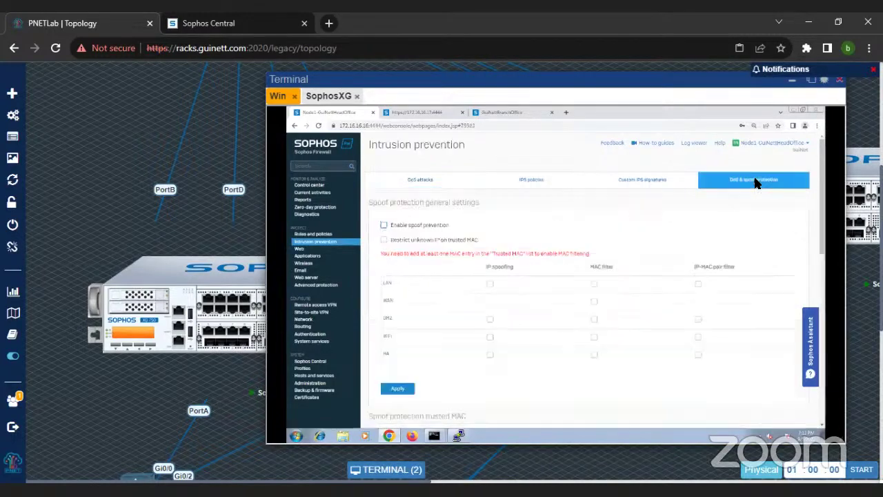
{"action": "scroll", "coordinate": [587, 318], "scroll_direction": "down", "scroll_amount": 10}
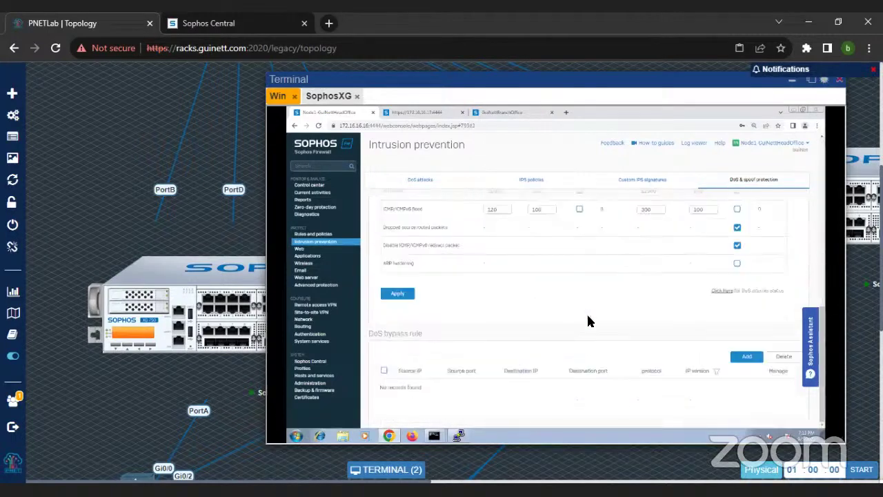
{"action": "scroll", "coordinate": [642, 286], "scroll_direction": "up", "scroll_amount": 5}
{"action": "left_click", "coordinate": [580, 304]}
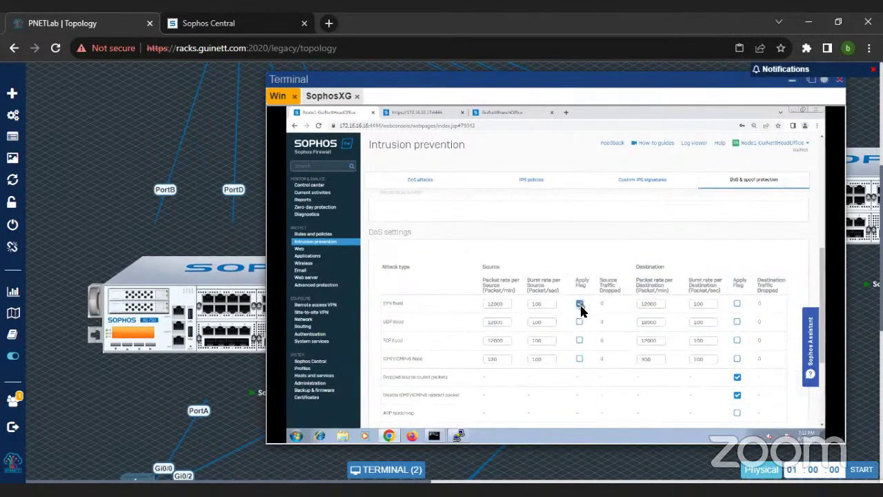
{"action": "left_click", "coordinate": [581, 305]}
{"action": "left_click", "coordinate": [581, 341]}
{"action": "double_click", "coordinate": [484, 345]}
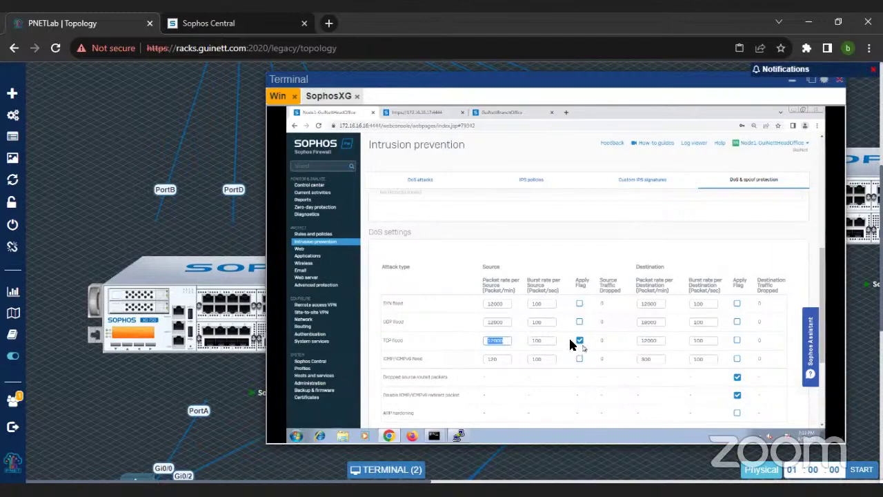
{"action": "left_click", "coordinate": [461, 437]}
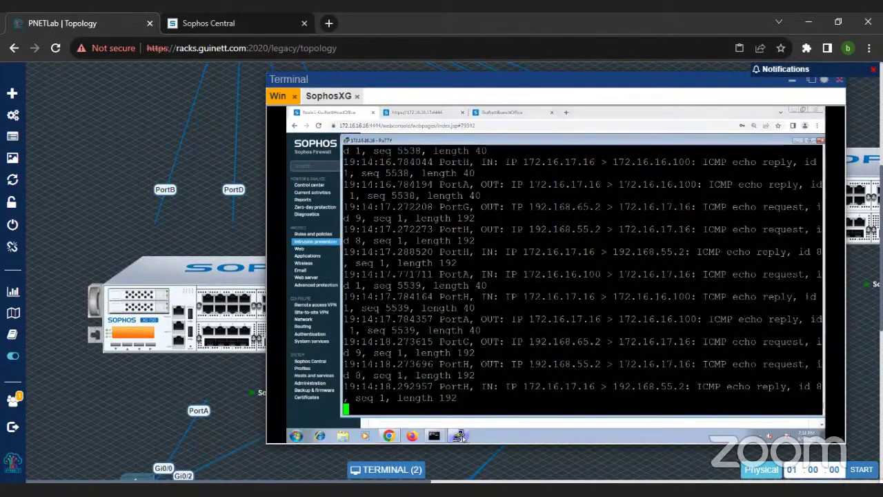
Step: Stop the running tcpdump, exit to the main menu, and enter Device Console (option 4)
{"action": "key", "text": "ctrl+c"}
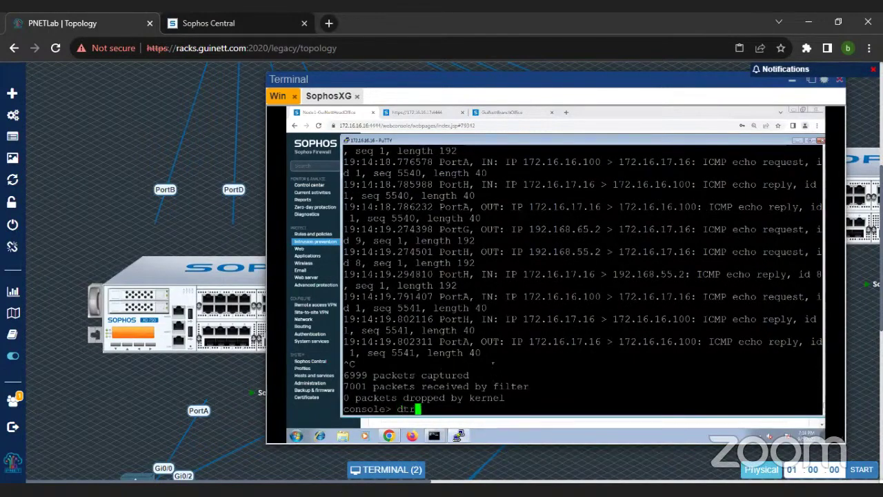
{"action": "type", "text": "exit"}
{"action": "key", "text": "Return"}
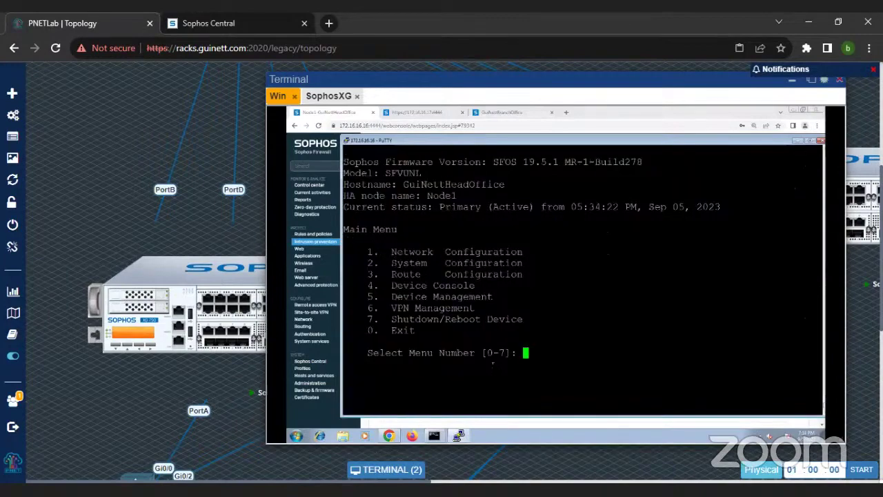
{"action": "type", "text": "4"}
{"action": "key", "text": "Return"}
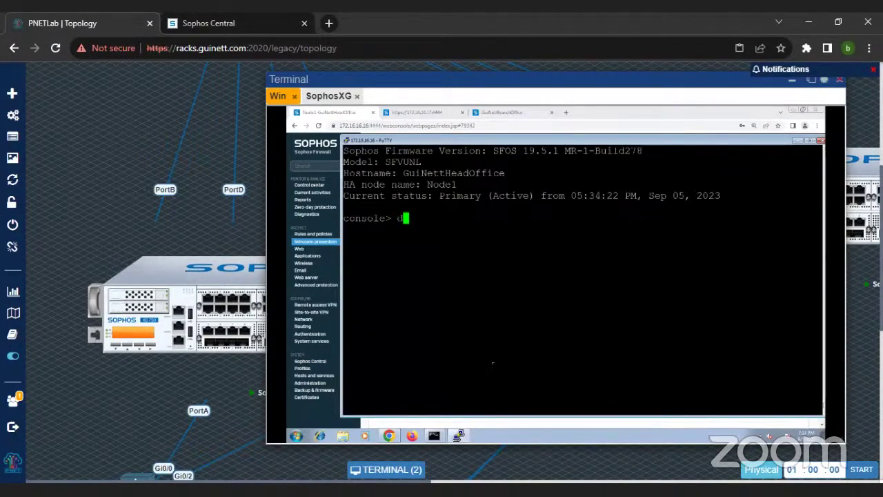
Step: Run drop-packet-capture 'host 172.16.16.100 and point out its empty output
{"action": "type", "text": "dr"}
{"action": "key", "text": "Tab"}
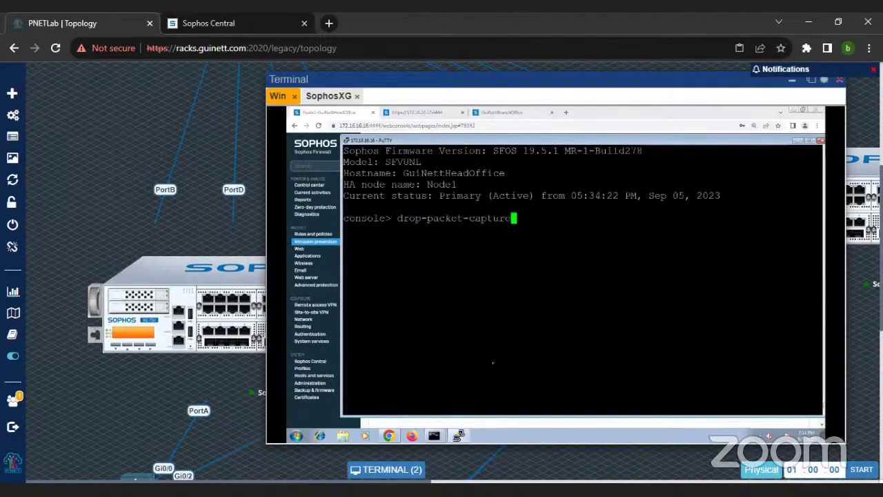
{"action": "type", "text": "'host "}
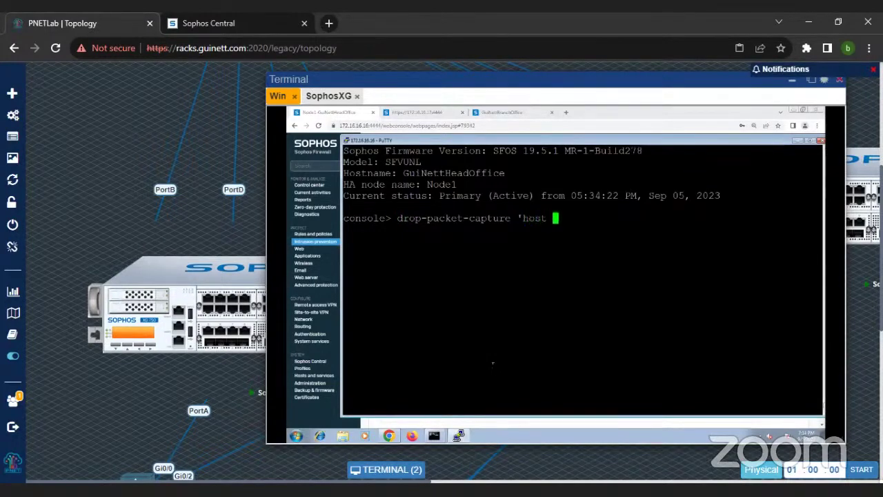
{"action": "type", "text": "172.16.16.100"}
{"action": "key", "text": "Return"}
{"action": "left_click_drag", "start_coordinate": [362, 218], "coordinate": [625, 401]}
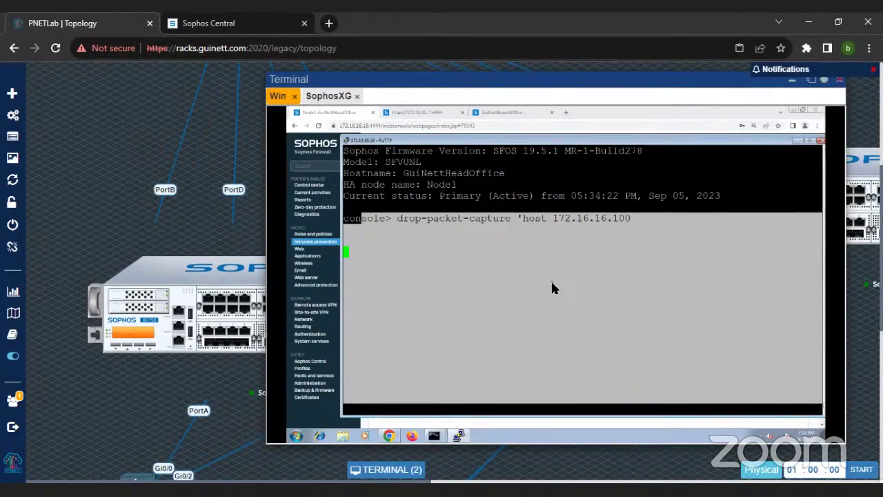
{"action": "left_click", "coordinate": [510, 284]}
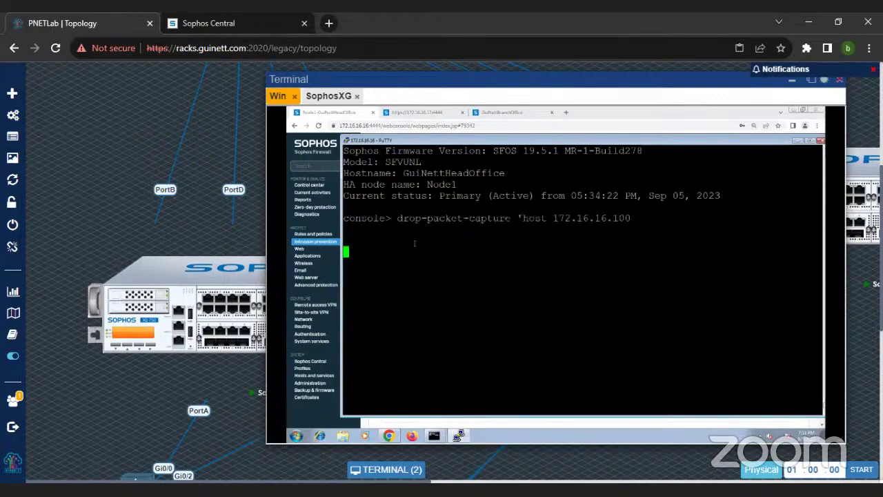
{"action": "left_click_drag", "start_coordinate": [347, 218], "coordinate": [648, 320]}
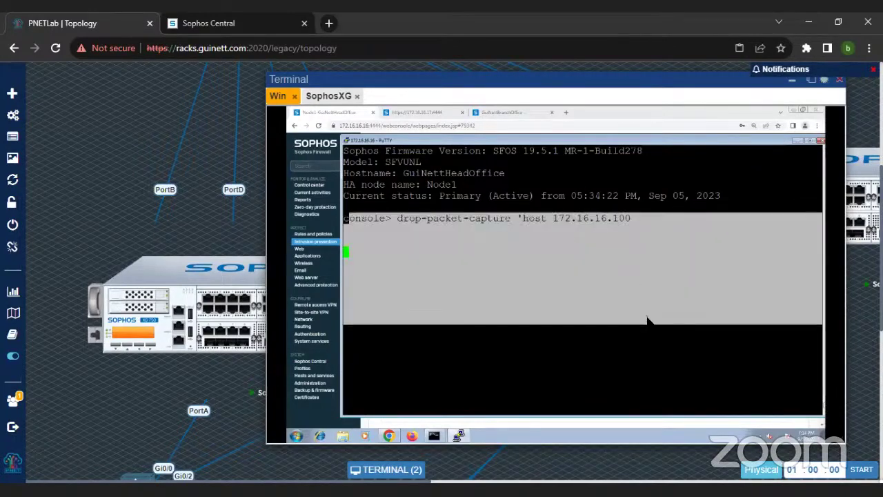
{"action": "left_click", "coordinate": [648, 320]}
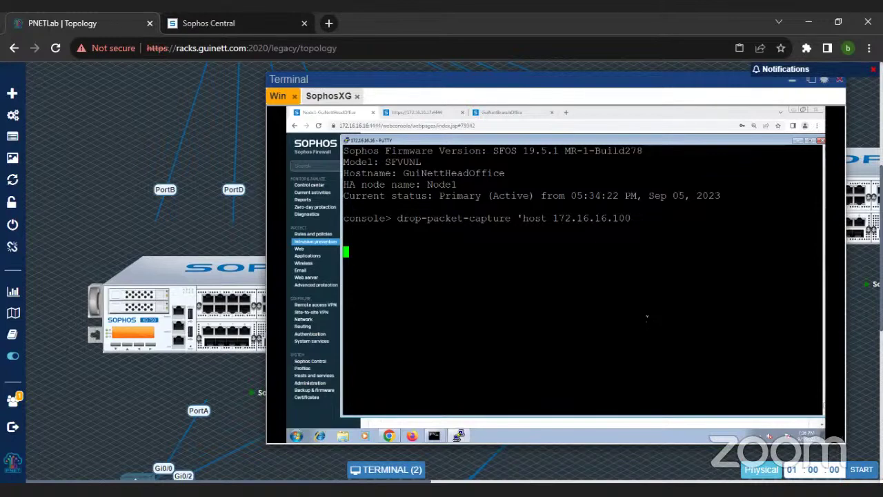
Step: Stop the drop-packet capture and run tcpdump 'host 8.8.8.8 and proto ICMP', highlighting echo packets
{"action": "key", "text": "ctrl+c"}
{"action": "type", "text": "t"}
{"action": "key", "text": "ctrl+c"}
{"action": "key", "text": "ctrl+c"}
{"action": "type", "text": "tcpdump 'host 1"}
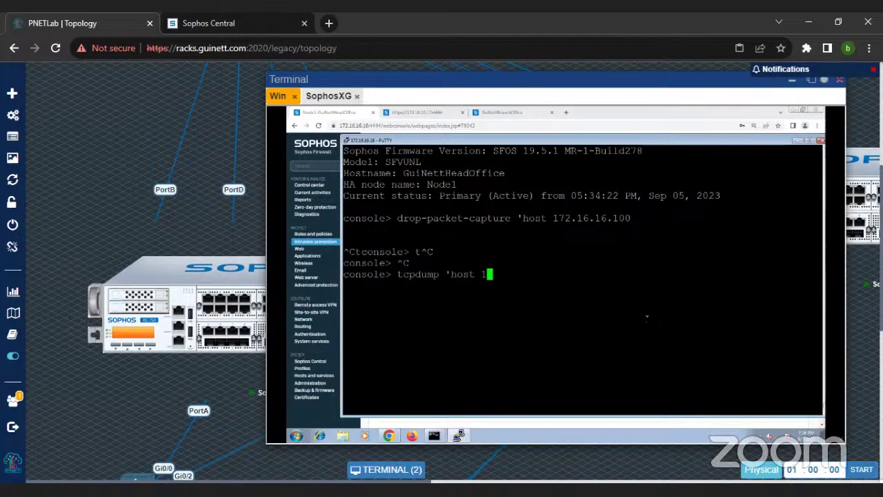
{"action": "type", "text": "72.16.16.6"}
{"action": "key", "text": "BackSpace"}
{"action": "key", "text": "BackSpace"}
{"action": "type", "text": "16 and port"}
{"action": "key", "text": "BackSpace"}
{"action": "key", "text": "BackSpace"}
{"action": "key", "text": "BackSpace"}
{"action": "key", "text": "BackSpace"}
{"action": "key", "text": "BackSpace"}
{"action": "key", "text": "BackSpace"}
{"action": "key", "text": "BackSpace"}
{"action": "key", "text": "BackSpace"}
{"action": "key", "text": "BackSpace"}
{"action": "key", "text": "BackSpace"}
{"action": "key", "text": "BackSpace"}
{"action": "key", "text": "BackSpace"}
{"action": "key", "text": "BackSpace"}
{"action": "key", "text": "BackSpace"}
{"action": "key", "text": "BackSpace"}
{"action": "key", "text": "BackSpace"}
{"action": "key", "text": "BackSpace"}
{"action": "key", "text": "BackSpace"}
{"action": "key", "text": "BackSpace"}
{"action": "key", "text": "BackSpace"}
{"action": "key", "text": "BackSpace"}
{"action": "type", "text": "8.8.8.8 and proto "}
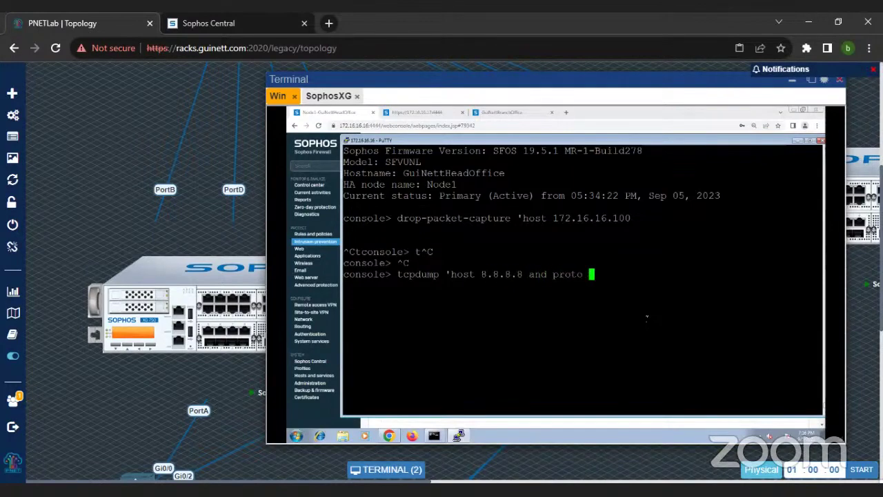
{"action": "type", "text": "ICMP"}
{"action": "key", "text": "Return"}
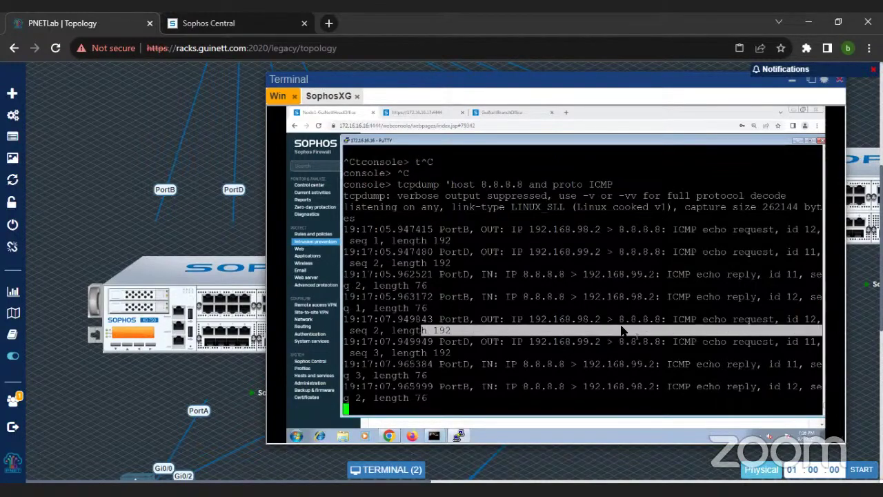
{"action": "left_click_drag", "start_coordinate": [422, 330], "coordinate": [636, 342]}
{"action": "left_click_drag", "start_coordinate": [523, 324], "coordinate": [488, 289]}
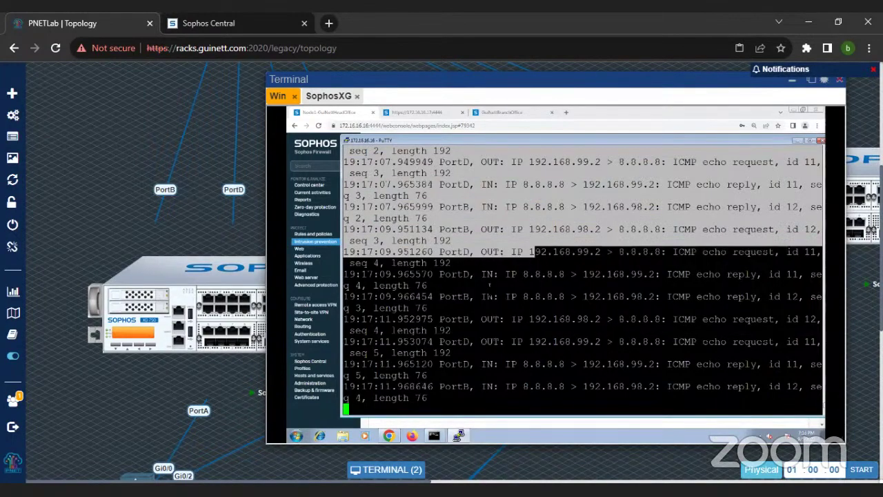
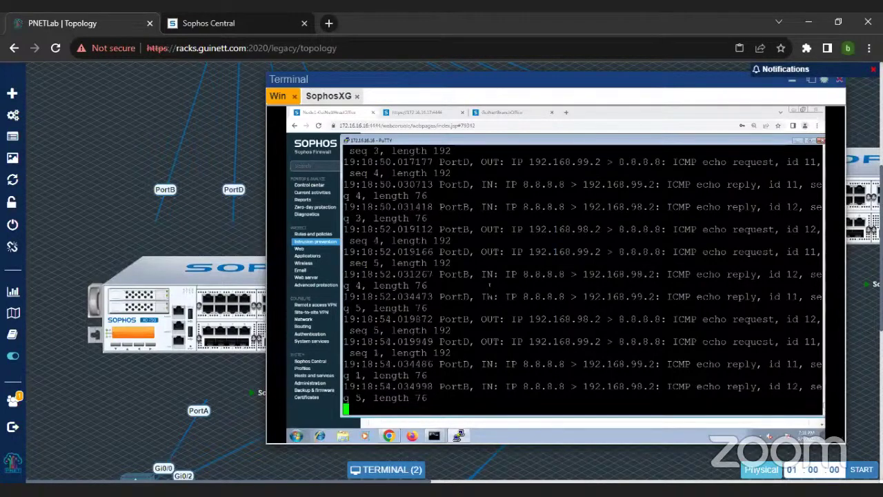
Step: Move the PuTTY terminal lower and bring the Intrusion prevention DoS & spoof protection page forward
{"action": "left_click_drag", "start_coordinate": [492, 140], "coordinate": [490, 172]}
{"action": "scroll", "coordinate": [438, 144], "scroll_direction": "up", "scroll_amount": 1}
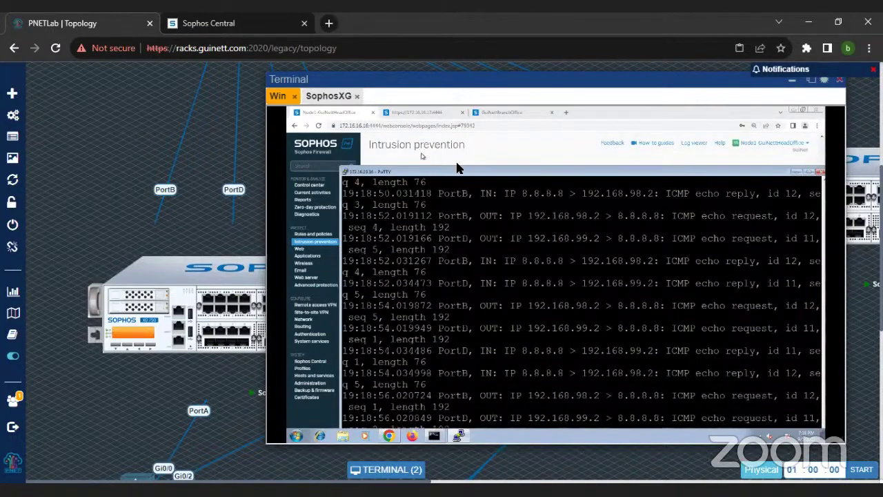
{"action": "left_click", "coordinate": [418, 143]}
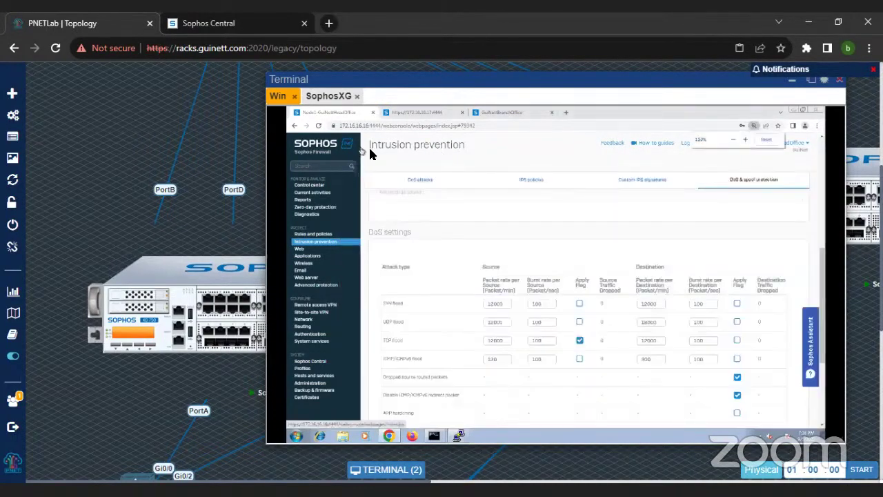
{"action": "key", "text": "ctrl+plus"}
{"action": "key", "text": "ctrl+plus"}
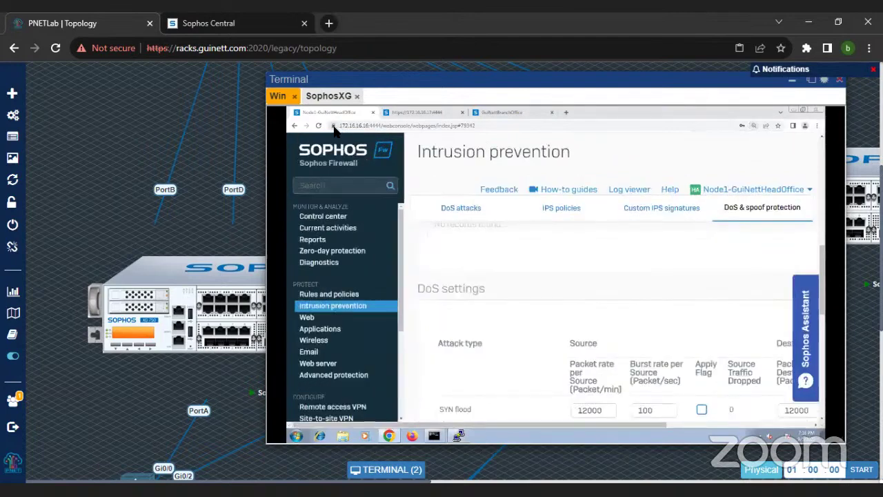
{"action": "left_click", "coordinate": [334, 127]}
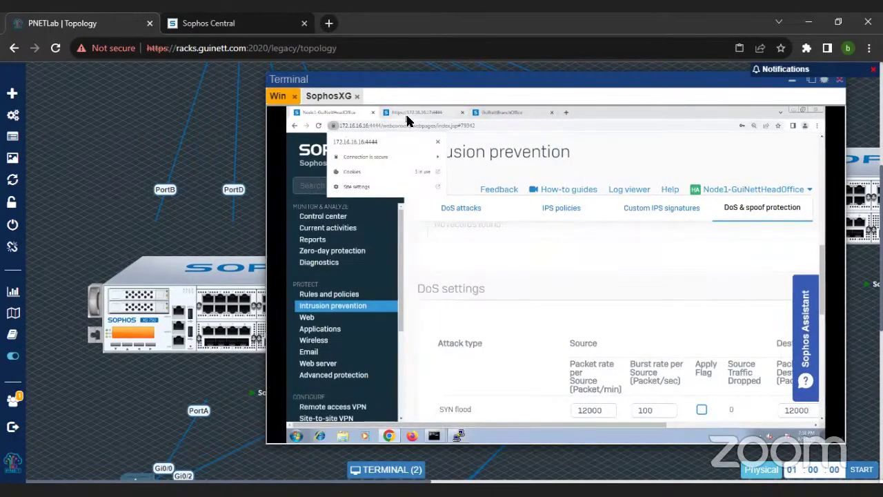
{"action": "left_click", "coordinate": [407, 114]}
{"action": "left_click", "coordinate": [346, 114]}
{"action": "key", "text": "ctrl+minus"}
{"action": "key", "text": "ctrl+minus"}
{"action": "key", "text": "ctrl+minus"}
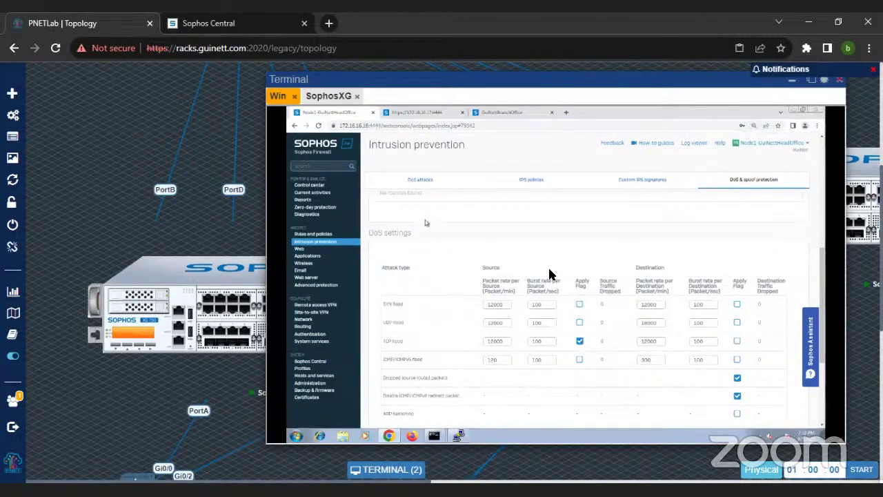
{"action": "scroll", "coordinate": [366, 309], "scroll_direction": "down", "scroll_amount": 1}
{"action": "scroll", "coordinate": [366, 308], "scroll_direction": "down", "scroll_amount": 2}
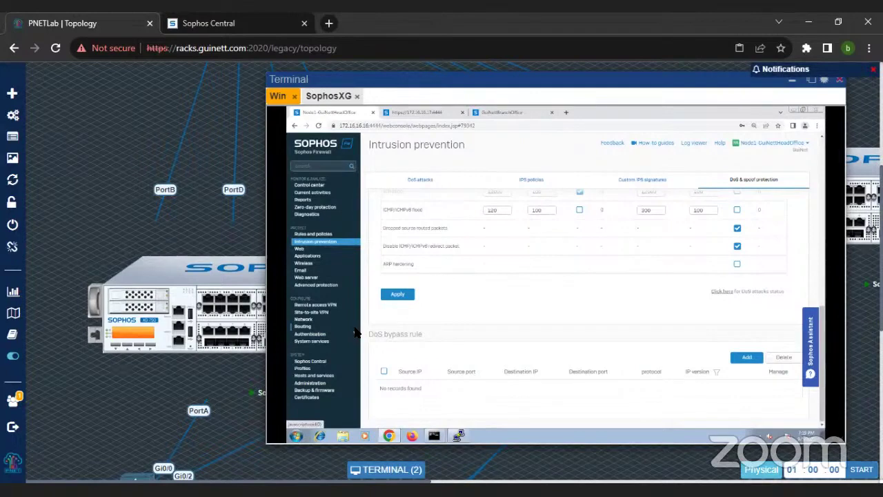
{"action": "scroll", "coordinate": [328, 292], "scroll_direction": "down", "scroll_amount": 5}
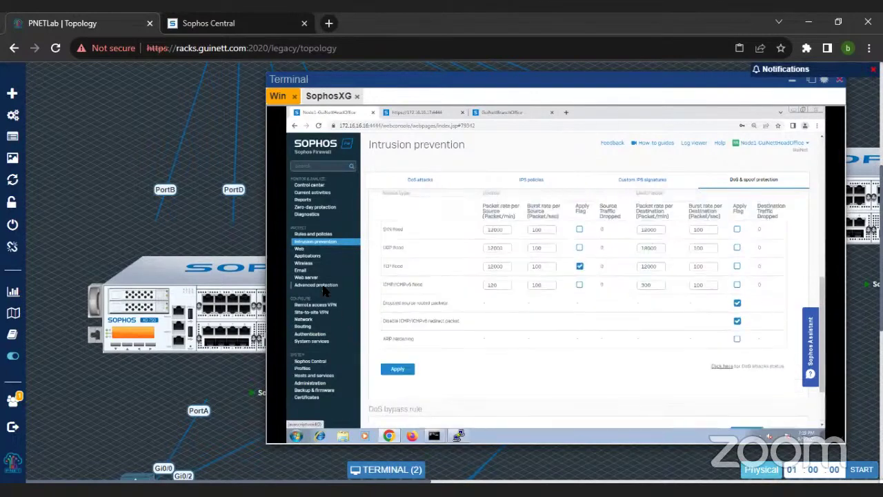
Step: Reposition the tcpdump terminal, then show the Sophos Central Firewall Management list
{"action": "left_click", "coordinate": [458, 435]}
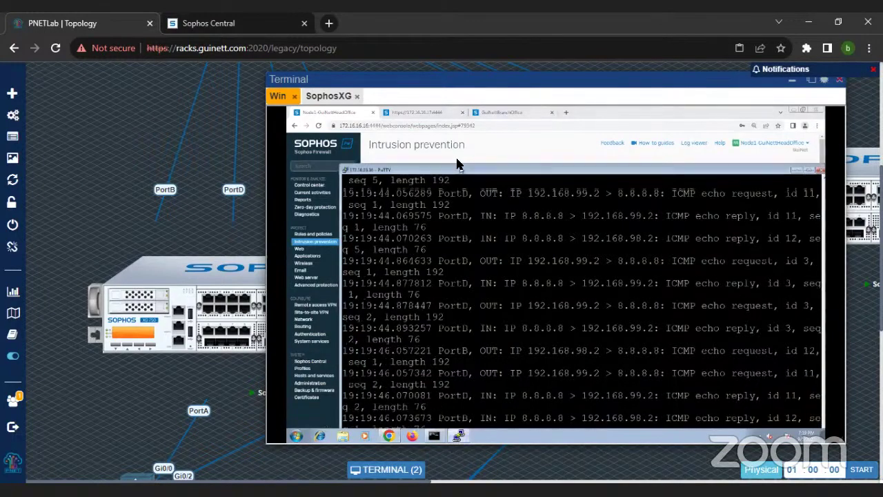
{"action": "left_click_drag", "start_coordinate": [461, 169], "coordinate": [425, 142]}
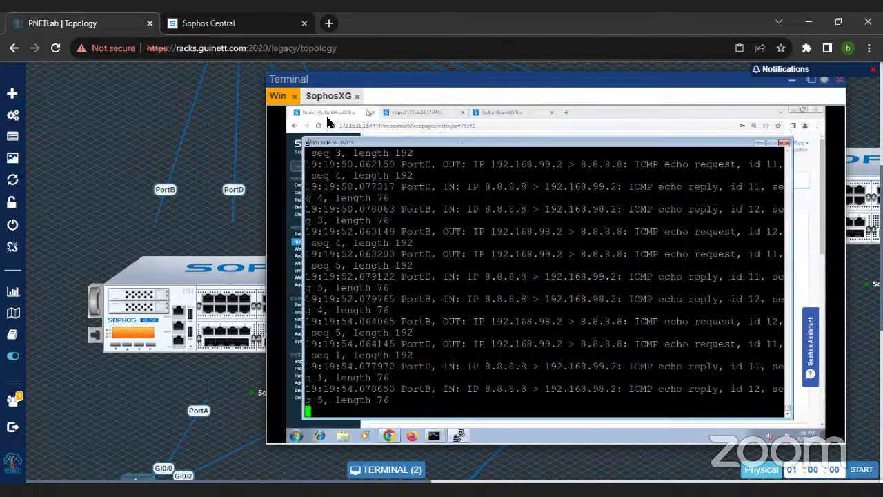
{"action": "left_click", "coordinate": [194, 17]}
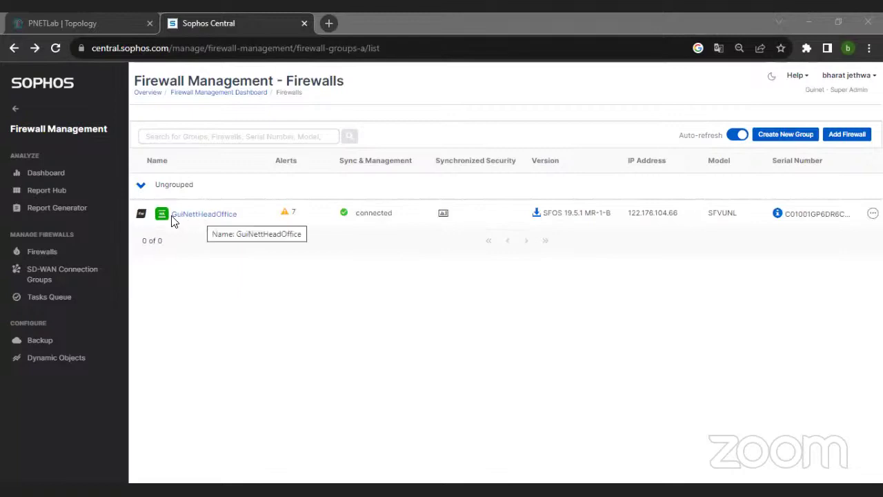
Step: Launch the GuiNettHeadOffice firewall console from Firewall Management, then go back to the PNETLab topology
{"action": "mouse_move", "coordinate": [167, 220]}
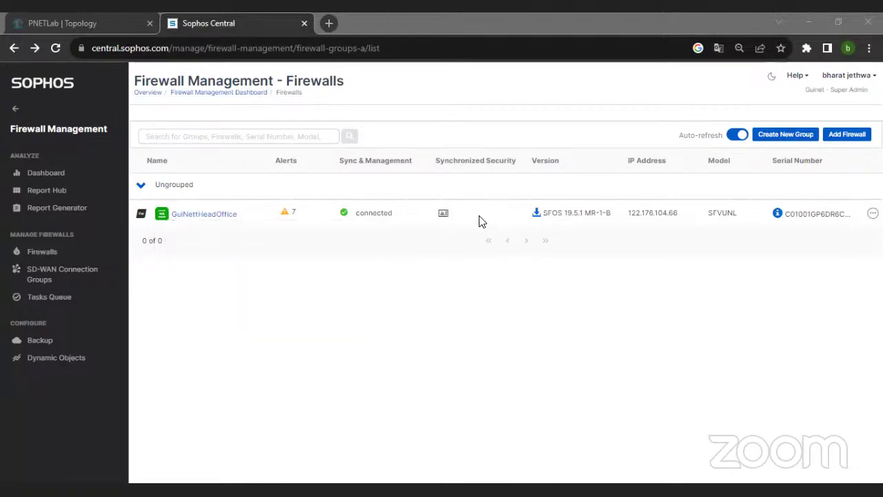
{"action": "left_click", "coordinate": [207, 219]}
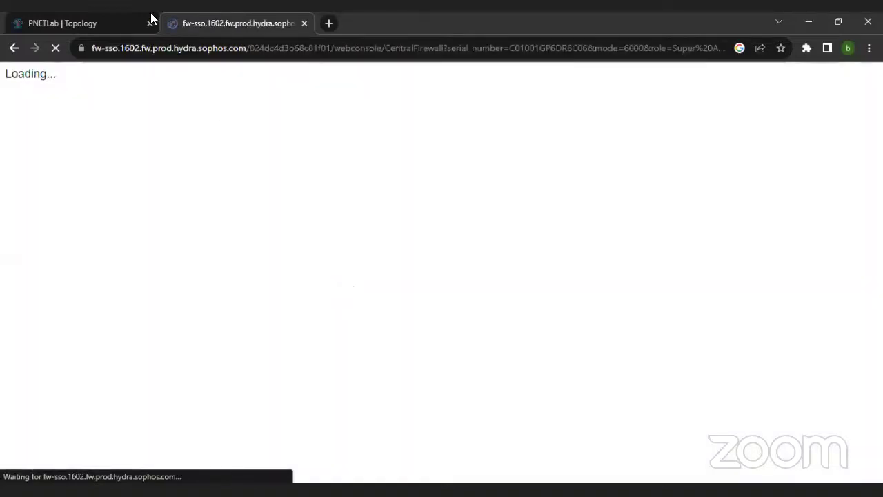
{"action": "left_click", "coordinate": [75, 23]}
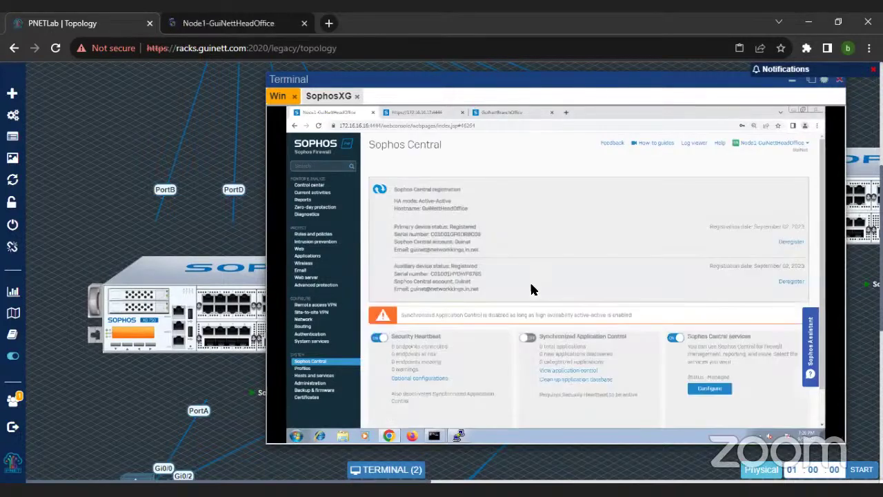
Step: Review Sophos Central status, highlighting the Synchronized Application Control warning about Active-Active HA
{"action": "scroll", "coordinate": [446, 248], "scroll_direction": "up", "scroll_amount": 1}
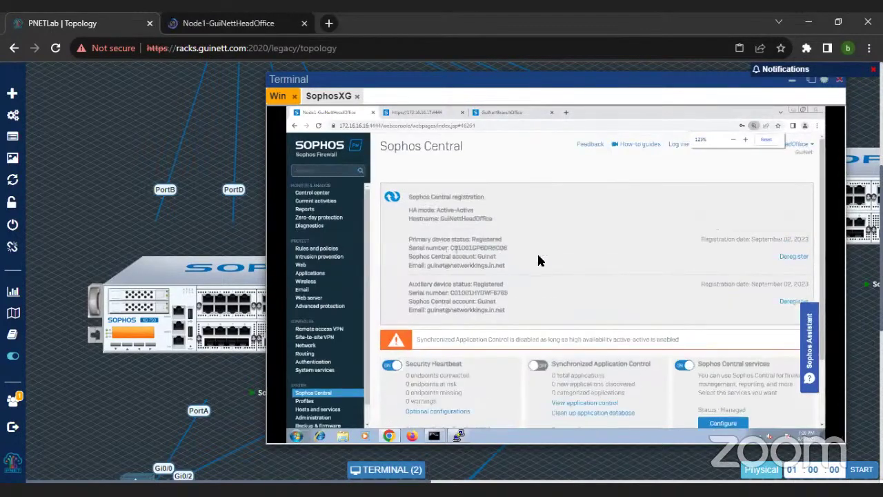
{"action": "scroll", "coordinate": [555, 292], "scroll_direction": "down", "scroll_amount": 1}
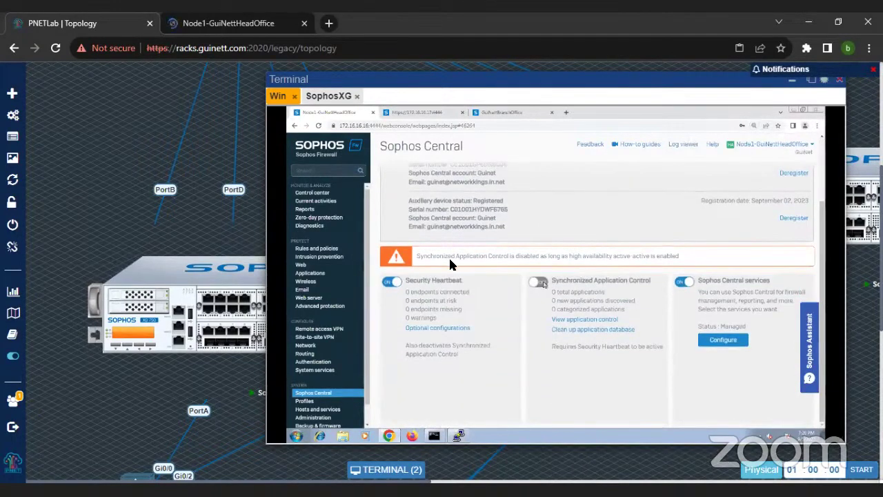
{"action": "left_click_drag", "start_coordinate": [418, 260], "coordinate": [702, 259]}
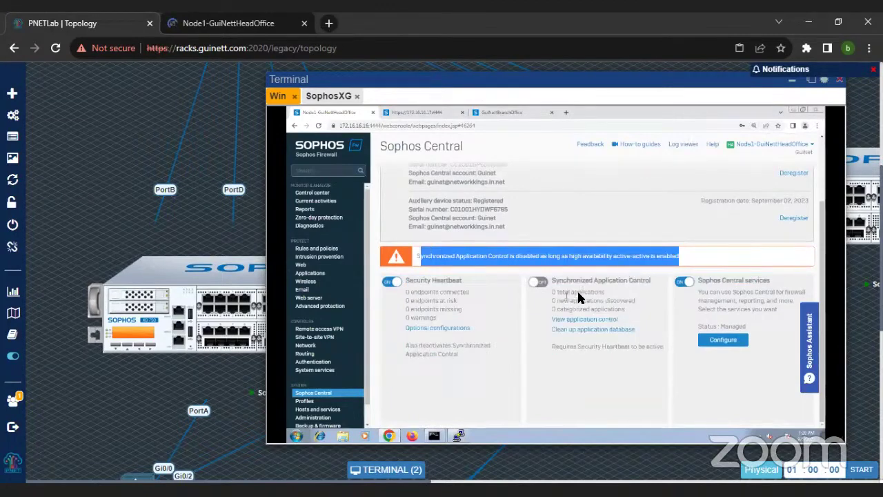
{"action": "left_click_drag", "start_coordinate": [553, 281], "coordinate": [655, 288]}
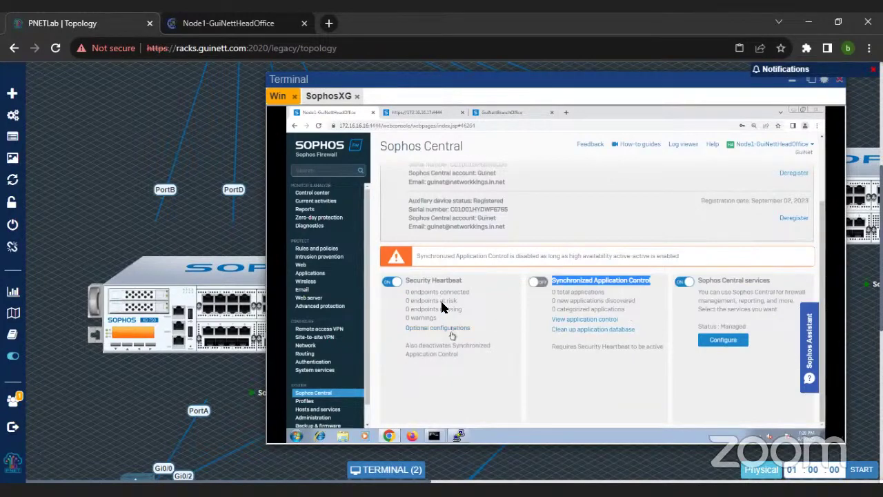
{"action": "scroll", "coordinate": [443, 307], "scroll_direction": "up", "scroll_amount": 3}
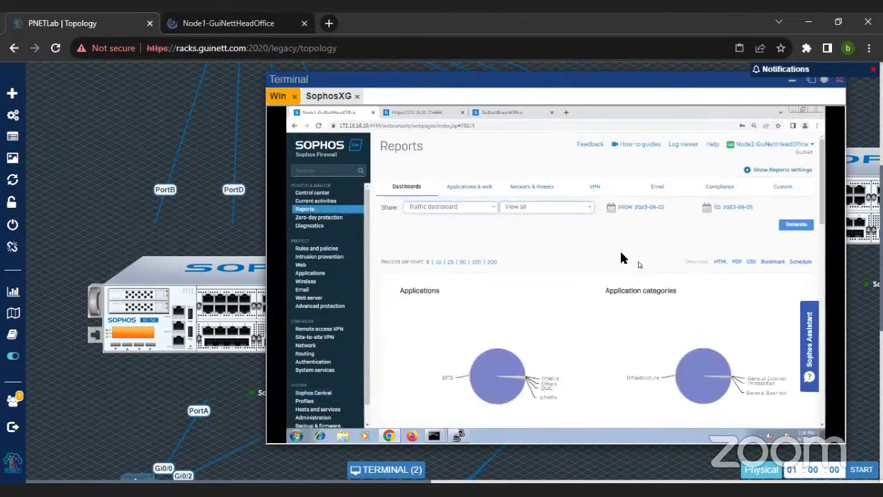
Step: Display the Executive report and browse its application, high-risk application and web category charts
{"action": "left_click", "coordinate": [440, 207]}
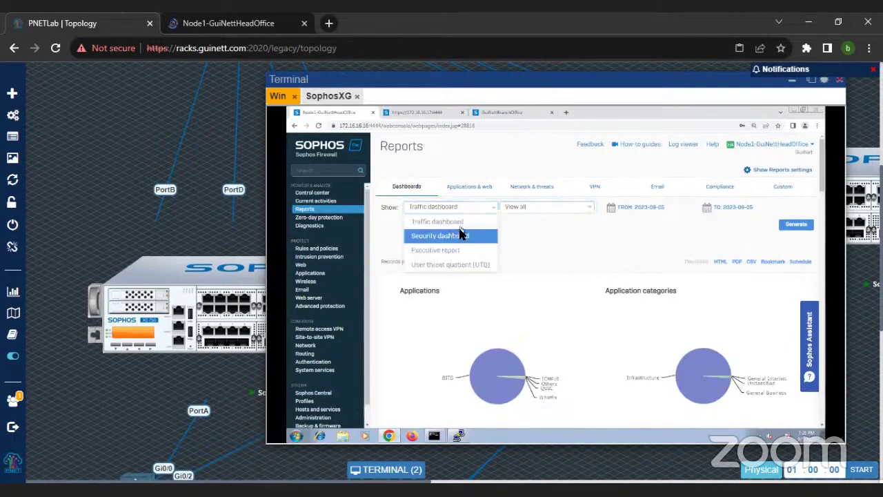
{"action": "left_click", "coordinate": [457, 251]}
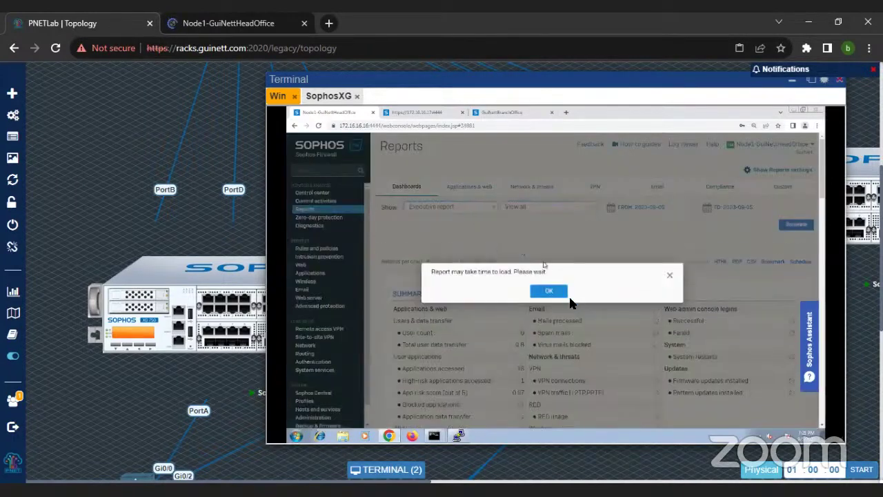
{"action": "left_click", "coordinate": [552, 292]}
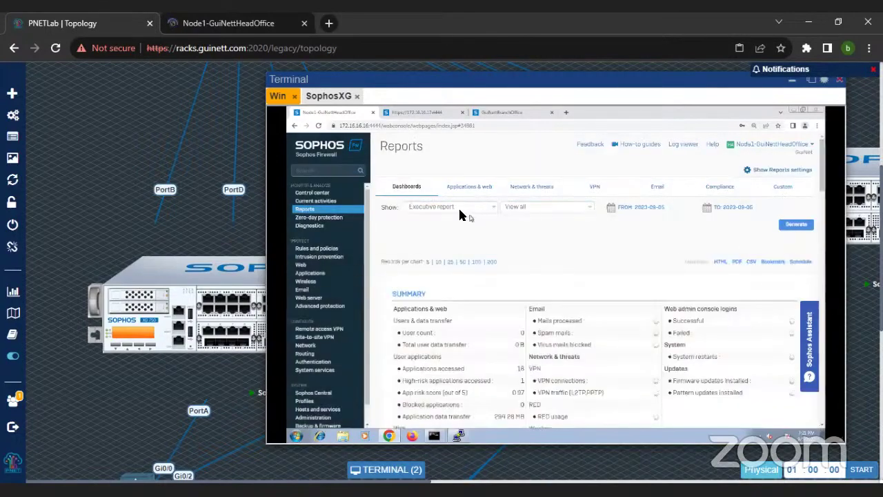
{"action": "left_click", "coordinate": [460, 213]}
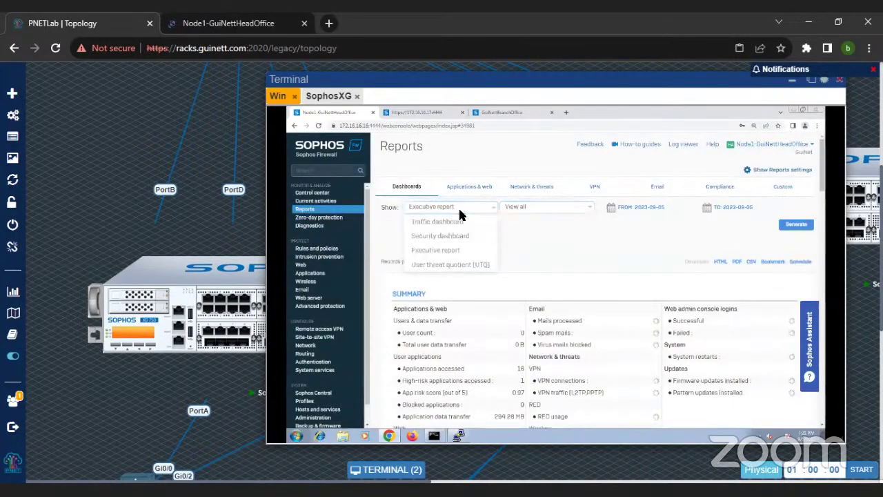
{"action": "left_click", "coordinate": [561, 242]}
{"action": "scroll", "coordinate": [621, 241], "scroll_direction": "down", "scroll_amount": 3}
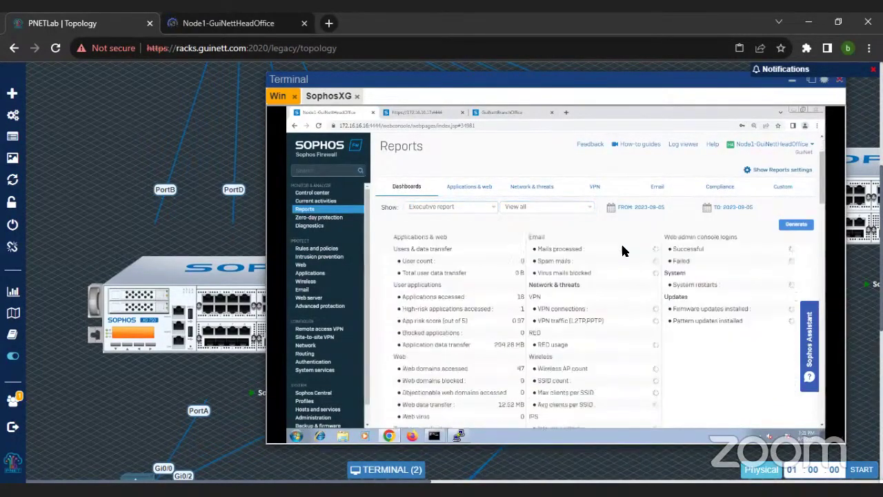
{"action": "scroll", "coordinate": [610, 320], "scroll_direction": "down", "scroll_amount": 8}
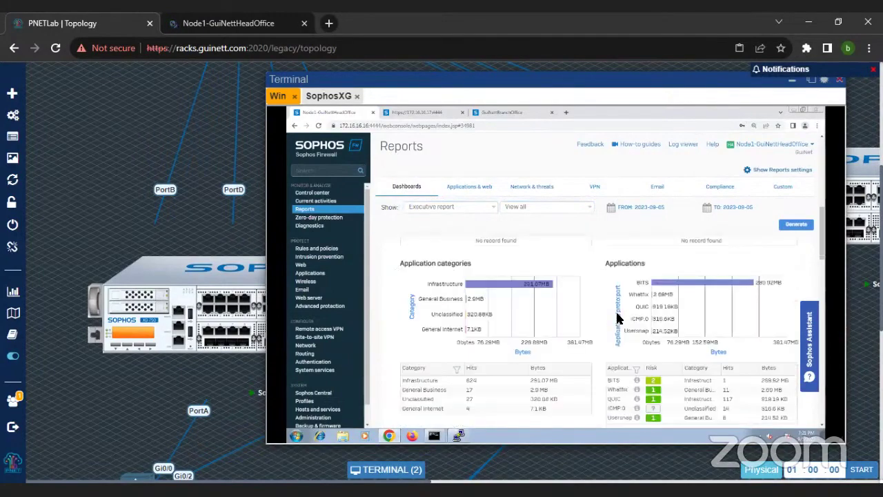
{"action": "scroll", "coordinate": [595, 359], "scroll_direction": "down", "scroll_amount": 5}
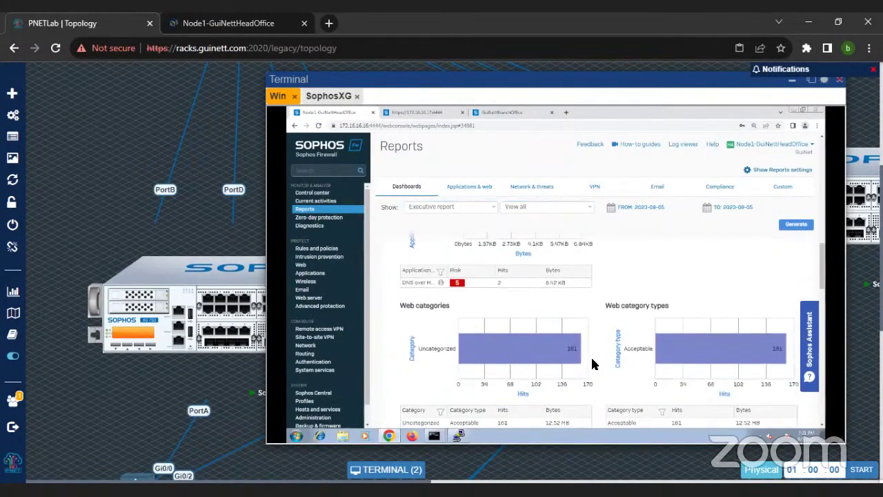
{"action": "scroll", "coordinate": [493, 296], "scroll_direction": "up", "scroll_amount": 4}
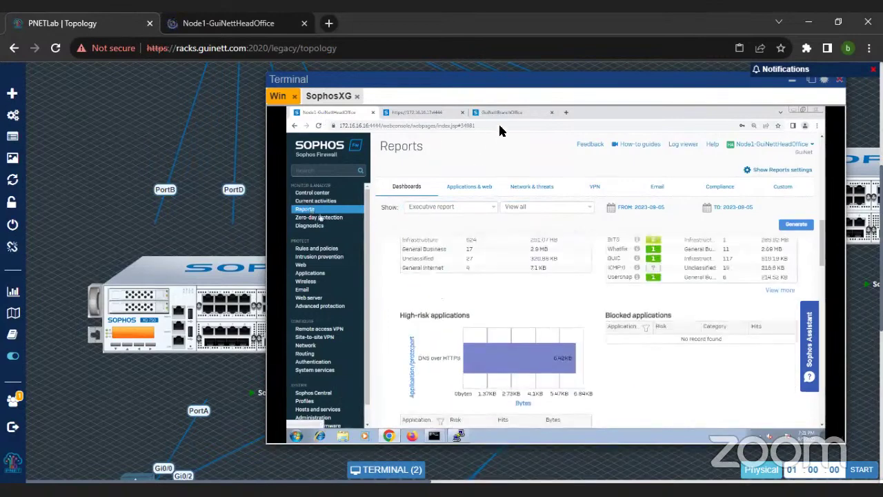
Step: Replace the packet capture BPF filter with 'host sophos.com'
{"action": "left_click", "coordinate": [320, 226]}
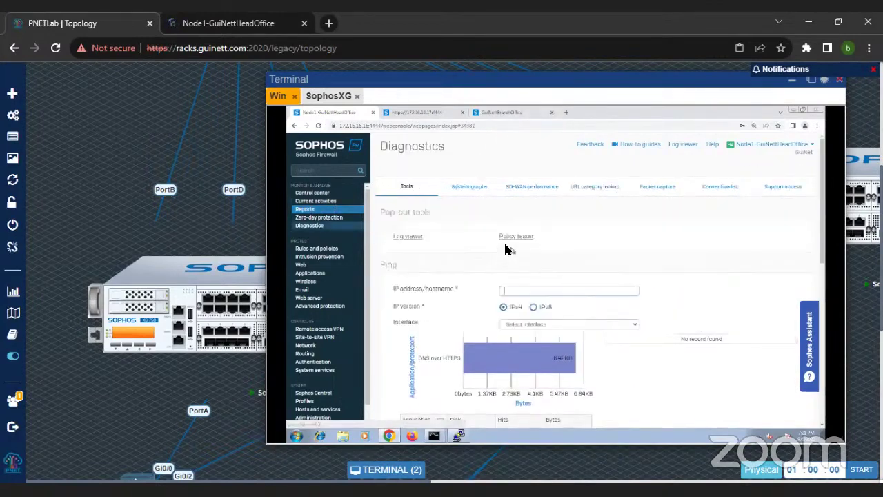
{"action": "left_click", "coordinate": [659, 189]}
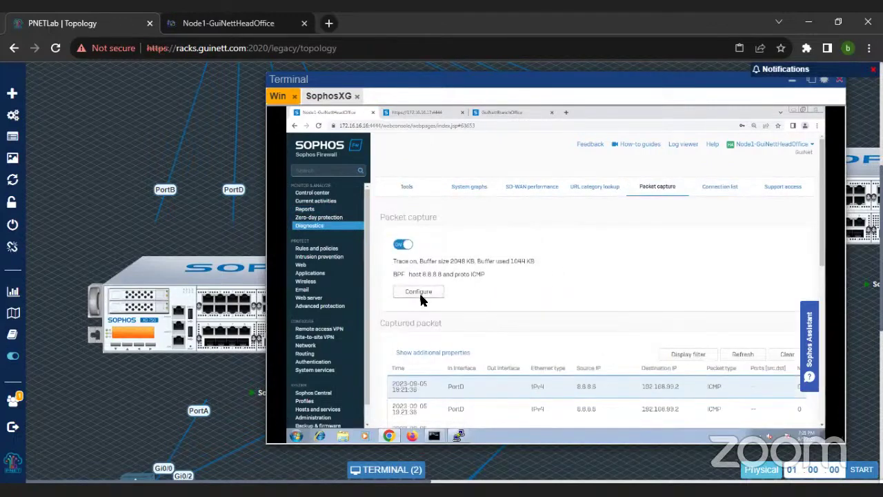
{"action": "left_click", "coordinate": [419, 291]}
{"action": "left_click_drag", "start_coordinate": [615, 304], "coordinate": [494, 306]}
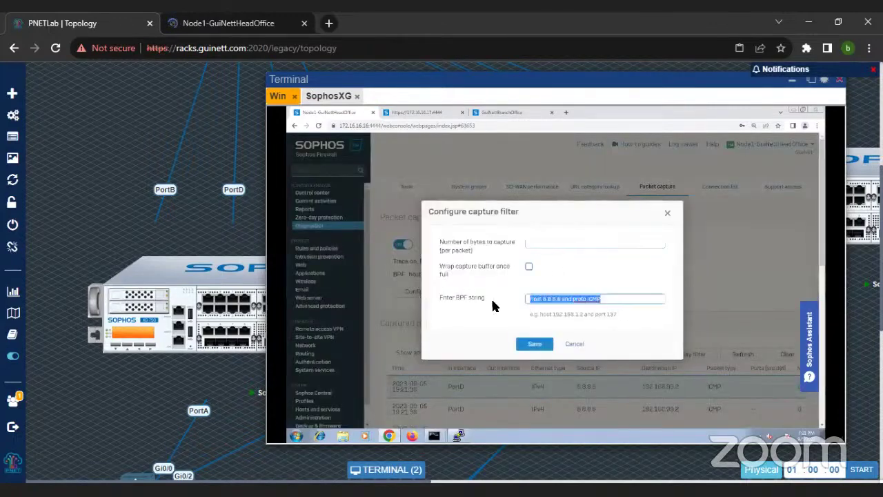
{"action": "type", "text": "host soph"}
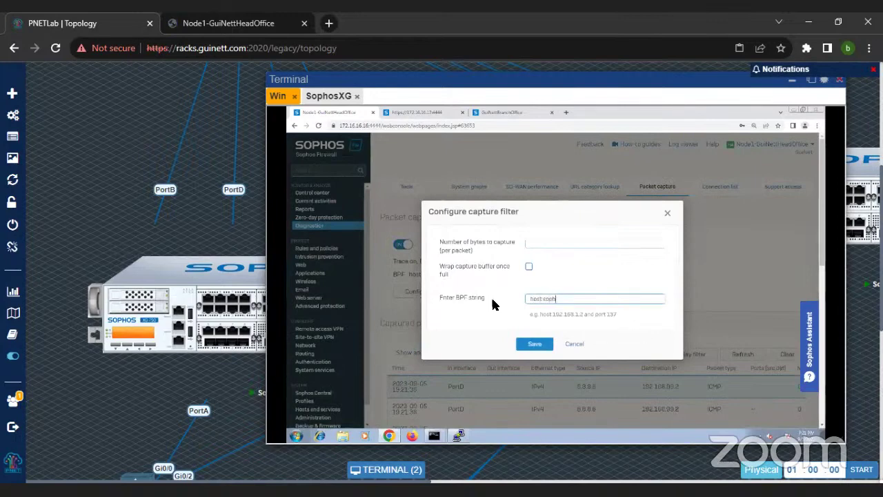
{"action": "type", "text": "os.com"}
{"action": "key", "text": "Return"}
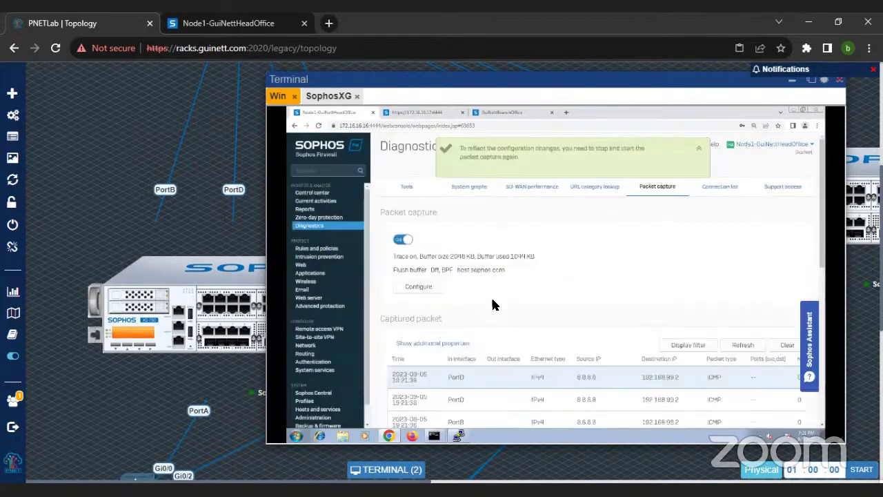
Step: Restart packet capture with the captured-packet list cleared
{"action": "left_click", "coordinate": [403, 242]}
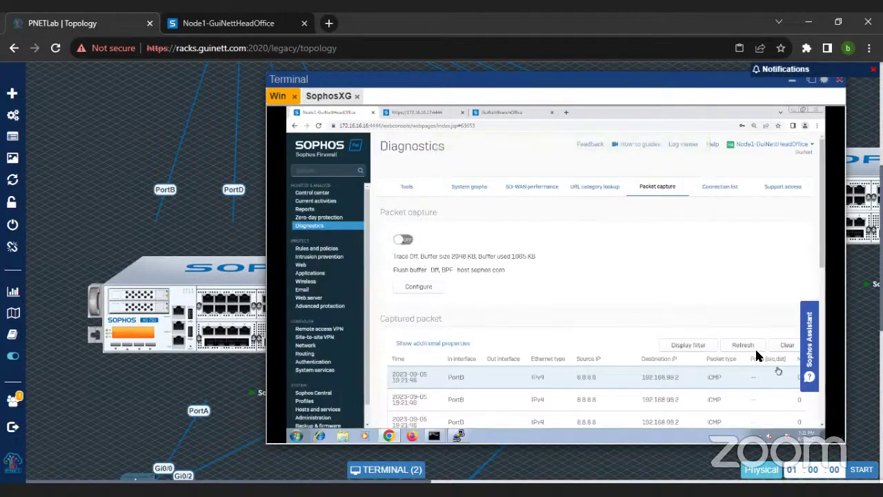
{"action": "left_click", "coordinate": [783, 347]}
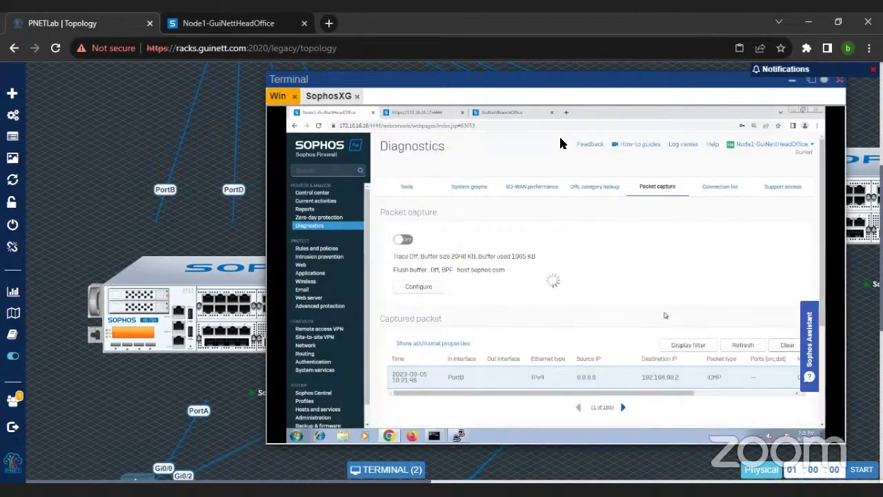
{"action": "left_click", "coordinate": [404, 239]}
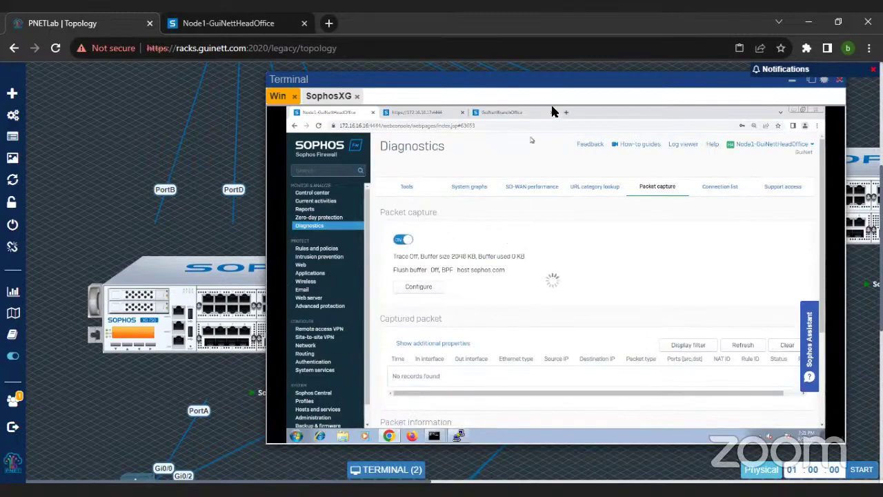
{"action": "left_click", "coordinate": [460, 436]}
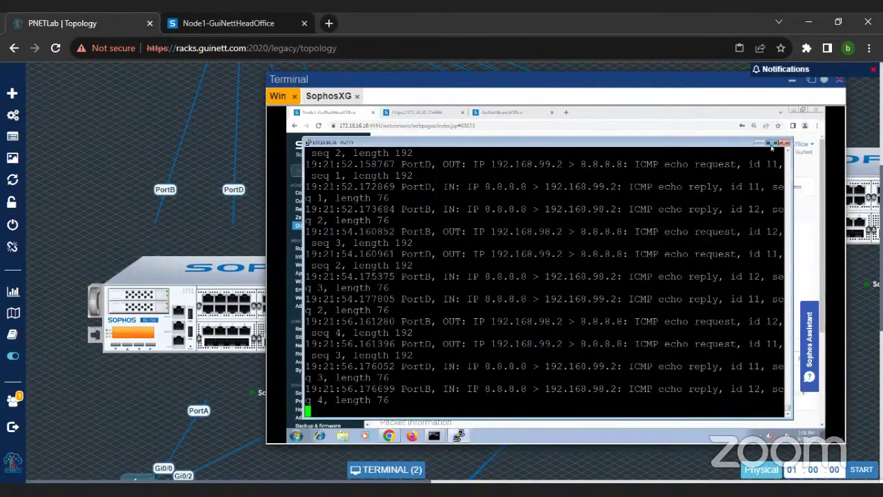
Step: Stop the old capture and run tcpdump 'host sophos.com' in the maximized console
{"action": "left_click", "coordinate": [772, 145]}
{"action": "key", "text": "ctrl+c"}
{"action": "type", "text": "tcpdump 'host sophos.com"}
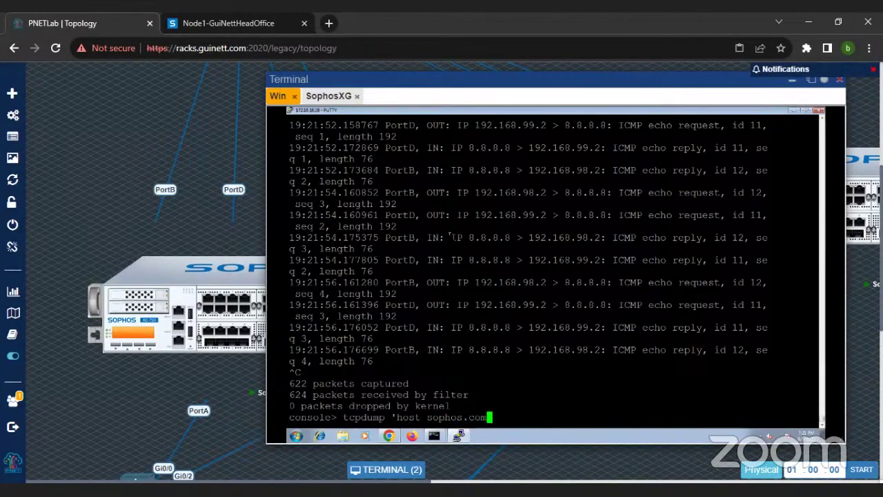
{"action": "key", "text": "Return"}
{"action": "key", "text": "Return"}
{"action": "key", "text": "Return"}
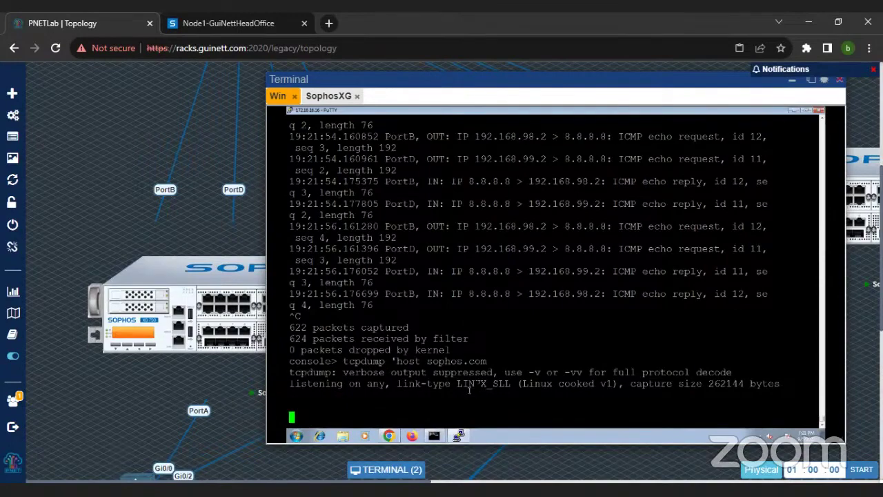
Step: Load sophos.com in a new browser tab to generate traffic
{"action": "left_click", "coordinate": [389, 436]}
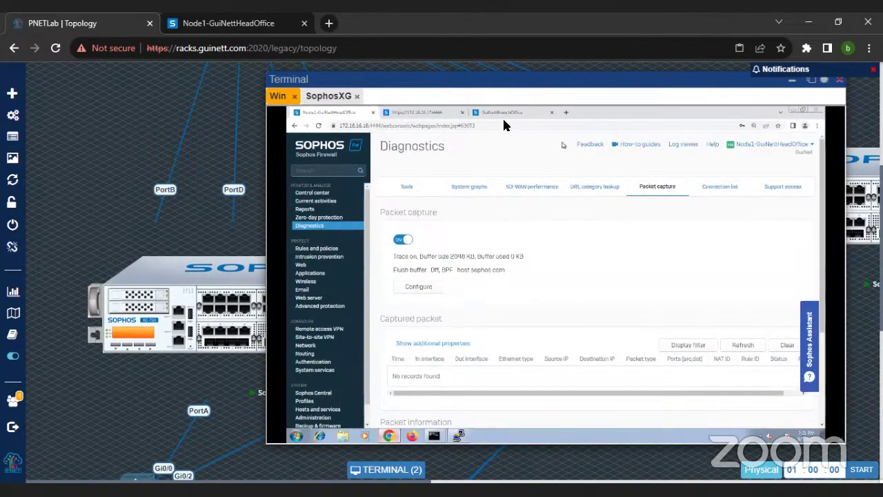
{"action": "left_click", "coordinate": [502, 112]}
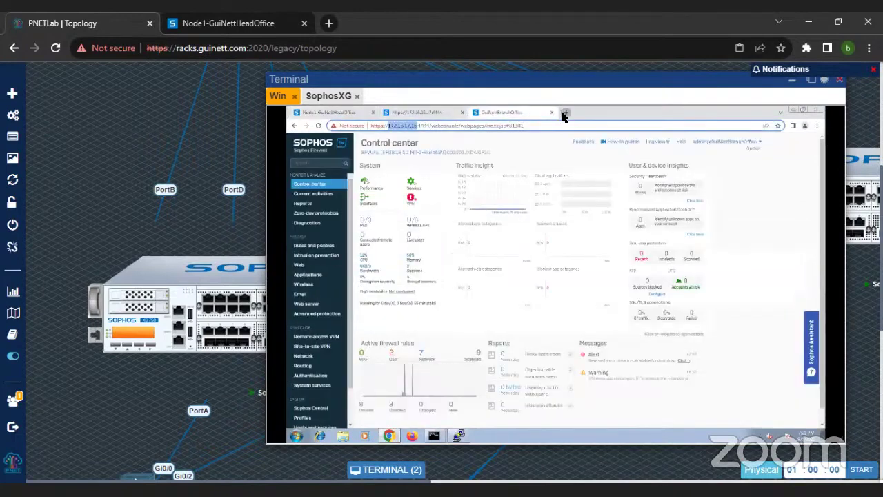
{"action": "left_click", "coordinate": [560, 112]}
{"action": "type", "text": "sophos.com"}
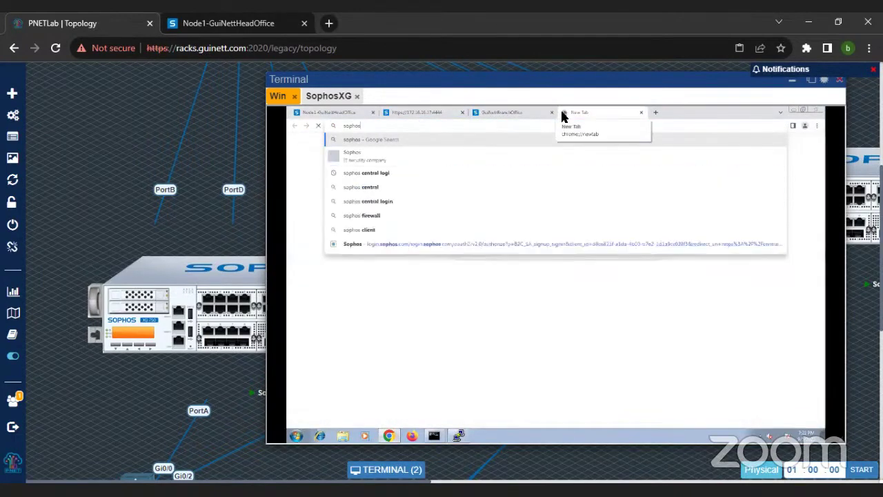
{"action": "key", "text": "Return"}
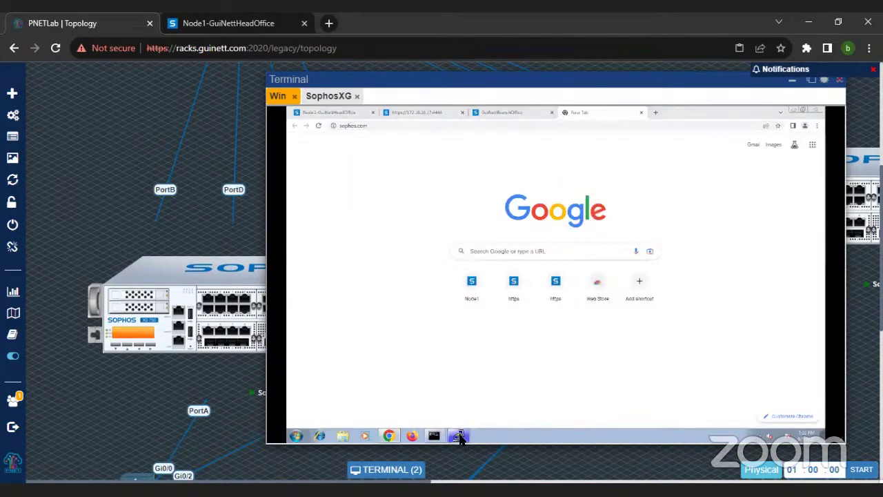
Step: Stop the tcpdump, review its output, and refresh the firewall's captured packet list
{"action": "left_click", "coordinate": [460, 436]}
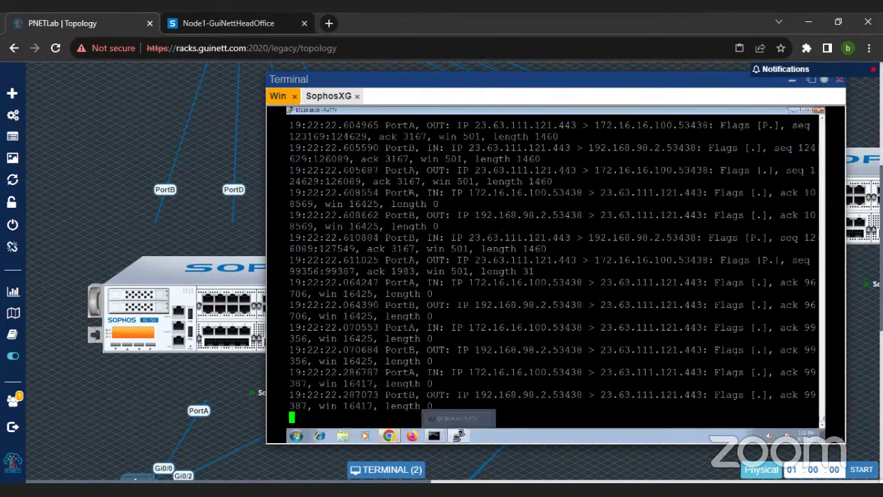
{"action": "key", "text": "ctrl+c"}
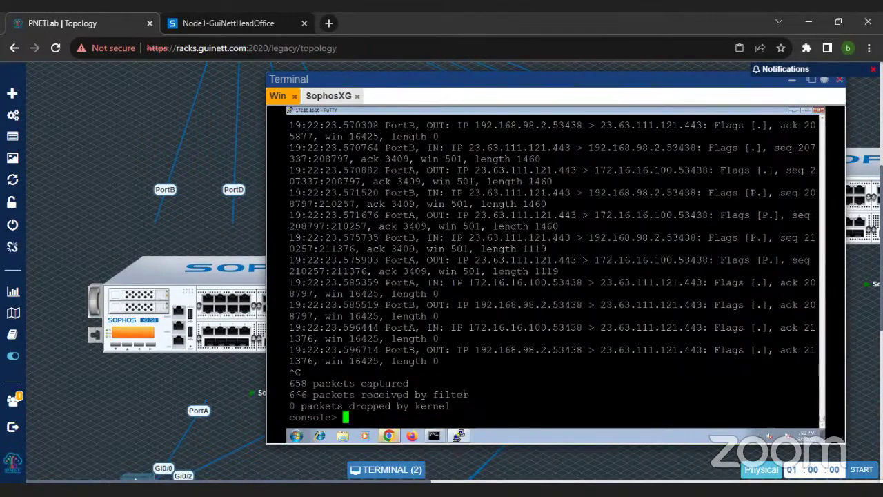
{"action": "left_click_drag", "start_coordinate": [293, 384], "coordinate": [437, 386]}
{"action": "scroll", "coordinate": [448, 359], "scroll_direction": "up", "scroll_amount": 4}
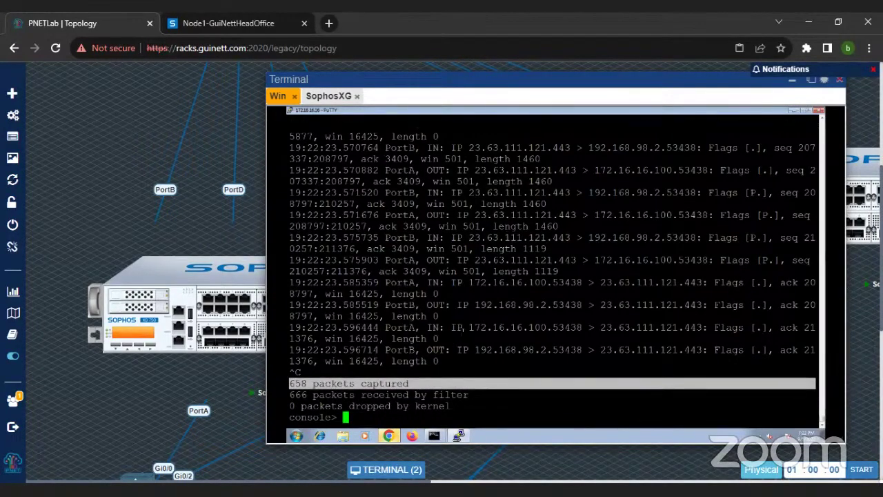
{"action": "scroll", "coordinate": [463, 328], "scroll_direction": "up", "scroll_amount": 10}
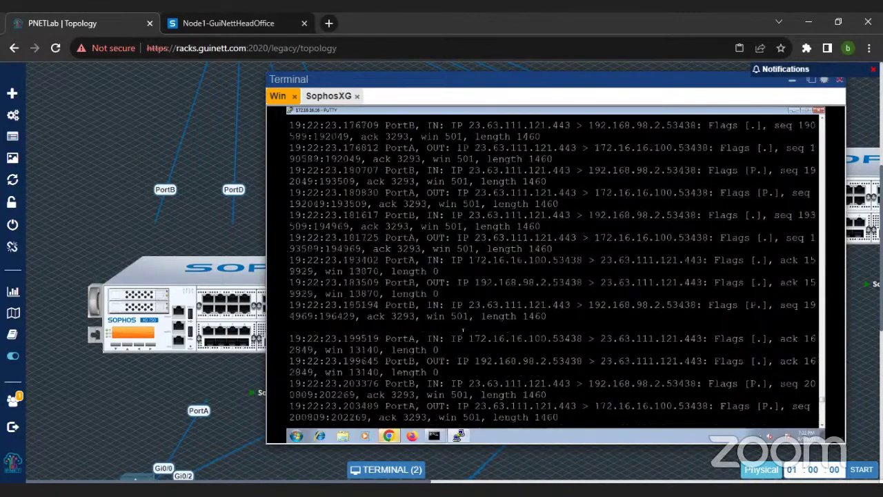
{"action": "scroll", "coordinate": [464, 329], "scroll_direction": "up", "scroll_amount": 10}
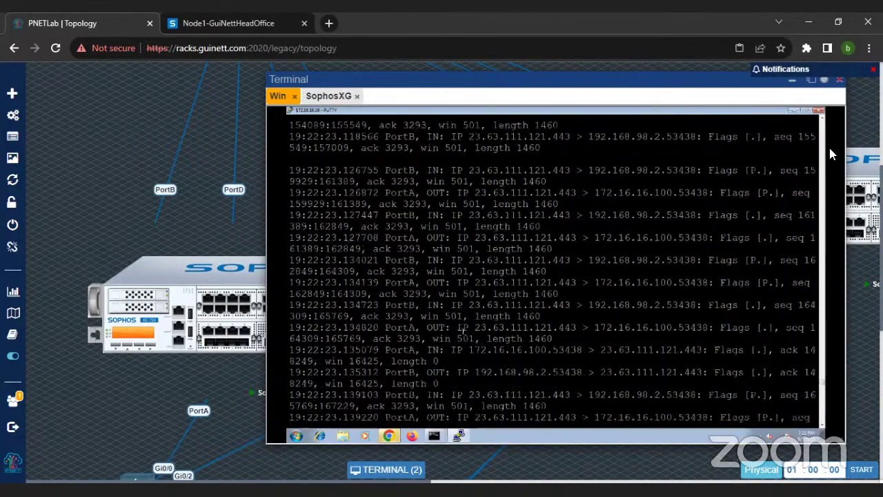
{"action": "scroll", "coordinate": [821, 121], "scroll_direction": "up", "scroll_amount": 10}
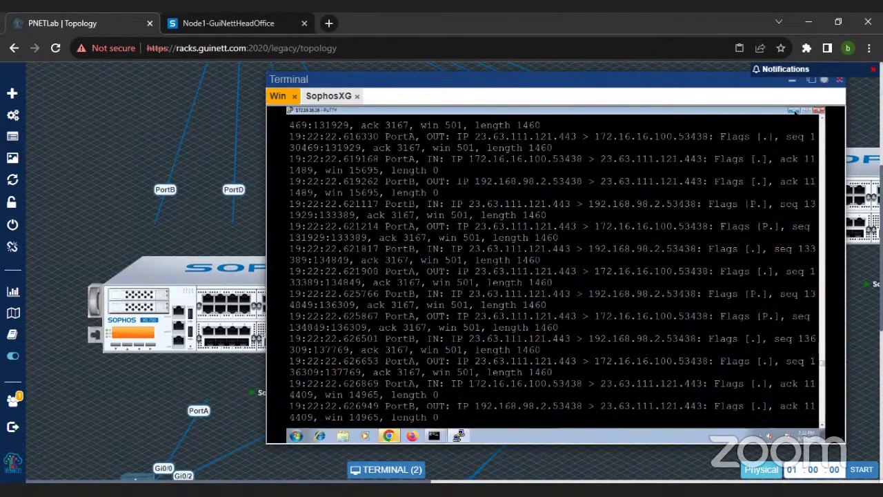
{"action": "left_click", "coordinate": [794, 110]}
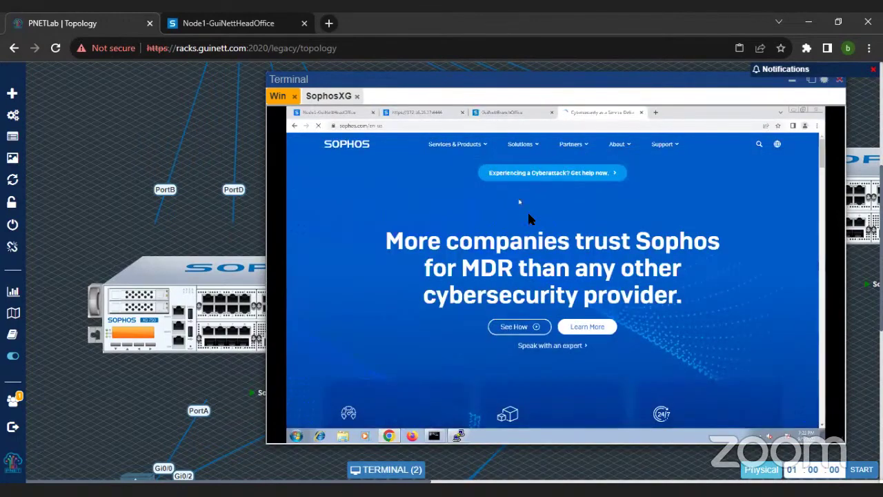
{"action": "left_click", "coordinate": [341, 115]}
{"action": "left_click", "coordinate": [743, 344]}
Step: Scroll the captured packets and pan right to reveal rule ID 10 and NAT ID 2 columns
{"action": "scroll", "coordinate": [486, 292], "scroll_direction": "down", "scroll_amount": 3}
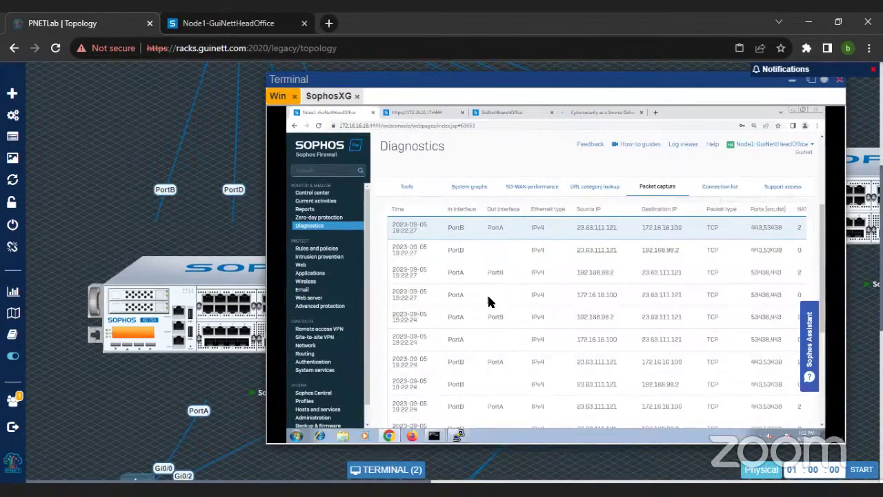
{"action": "scroll", "coordinate": [568, 285], "scroll_direction": "down", "scroll_amount": 1}
{"action": "left_click_drag", "start_coordinate": [558, 409], "coordinate": [512, 408]}
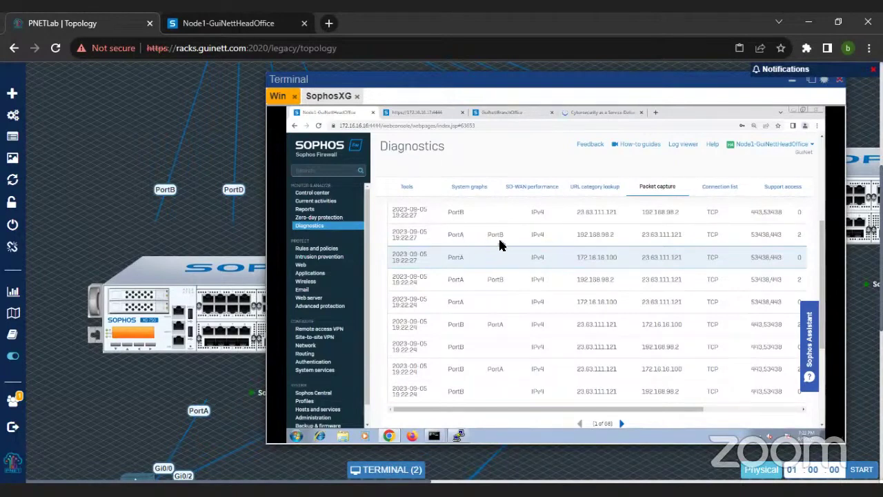
{"action": "left_click_drag", "start_coordinate": [652, 412], "coordinate": [713, 412]}
{"action": "scroll", "coordinate": [623, 267], "scroll_direction": "up", "scroll_amount": 3}
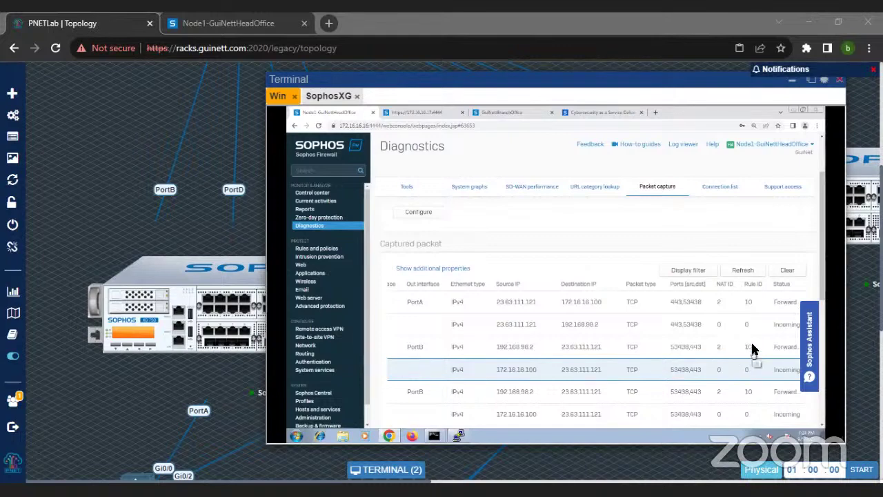
Step: Delete the test rule from the Firewall rules list
{"action": "left_click", "coordinate": [328, 250]}
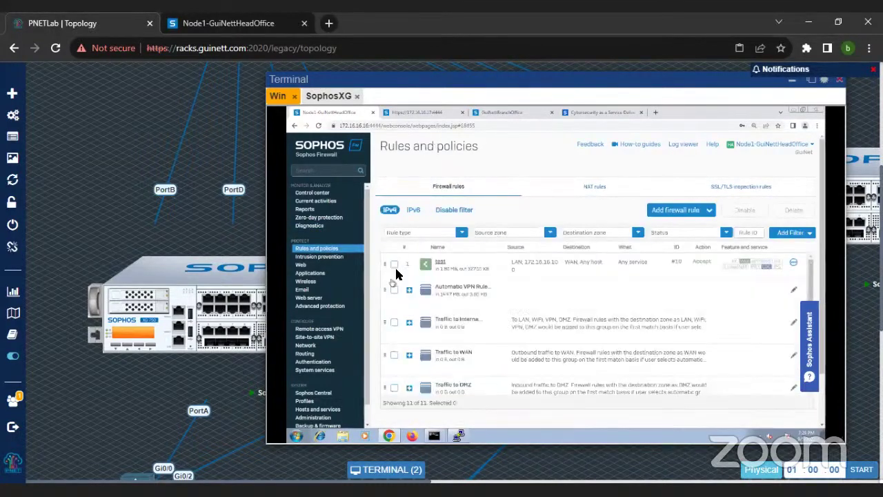
{"action": "scroll", "coordinate": [471, 321], "scroll_direction": "down", "scroll_amount": 2}
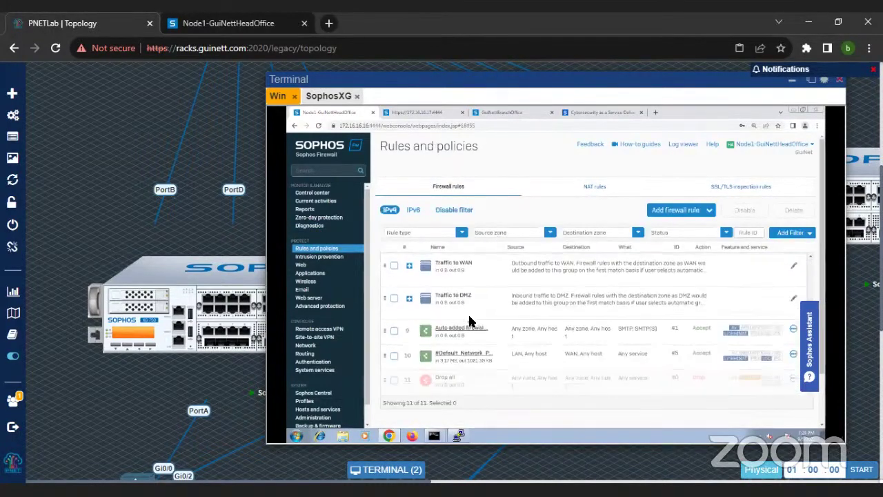
{"action": "scroll", "coordinate": [473, 323], "scroll_direction": "up", "scroll_amount": 2}
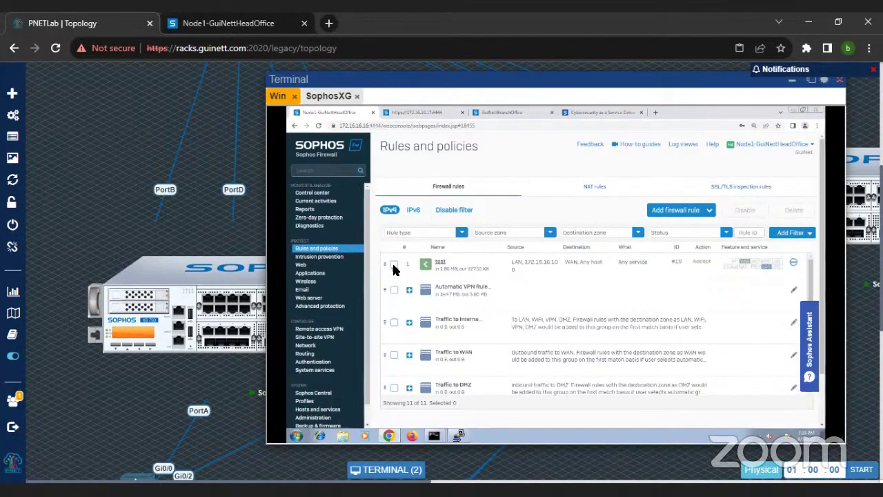
{"action": "left_click", "coordinate": [395, 265]}
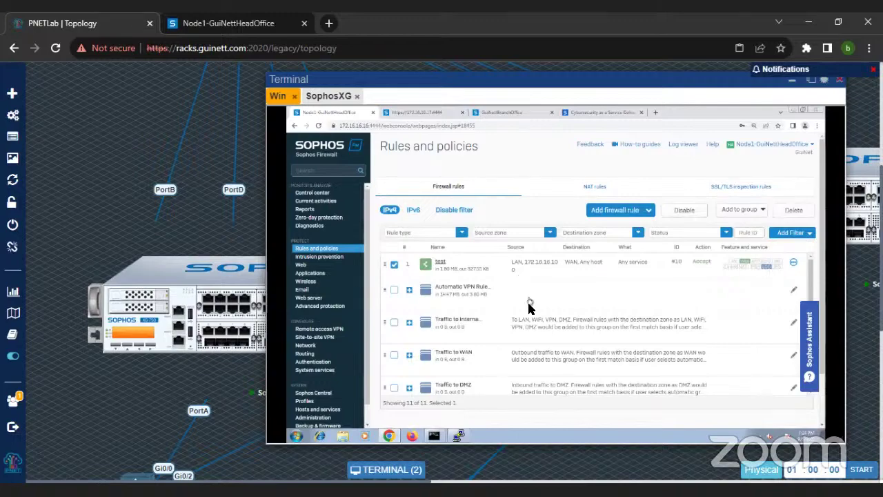
{"action": "scroll", "coordinate": [476, 331], "scroll_direction": "down", "scroll_amount": 3}
{"action": "scroll", "coordinate": [449, 297], "scroll_direction": "up", "scroll_amount": 3}
{"action": "scroll", "coordinate": [442, 345], "scroll_direction": "down", "scroll_amount": 5}
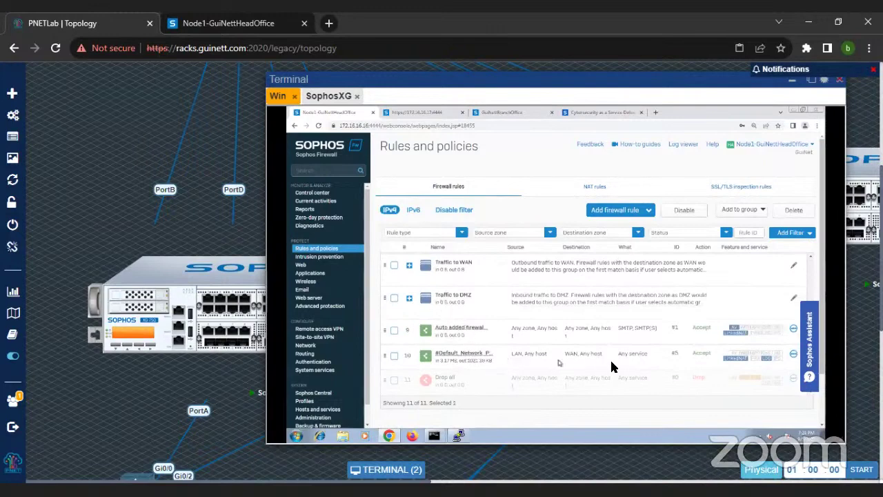
{"action": "scroll", "coordinate": [457, 363], "scroll_direction": "up", "scroll_amount": 5}
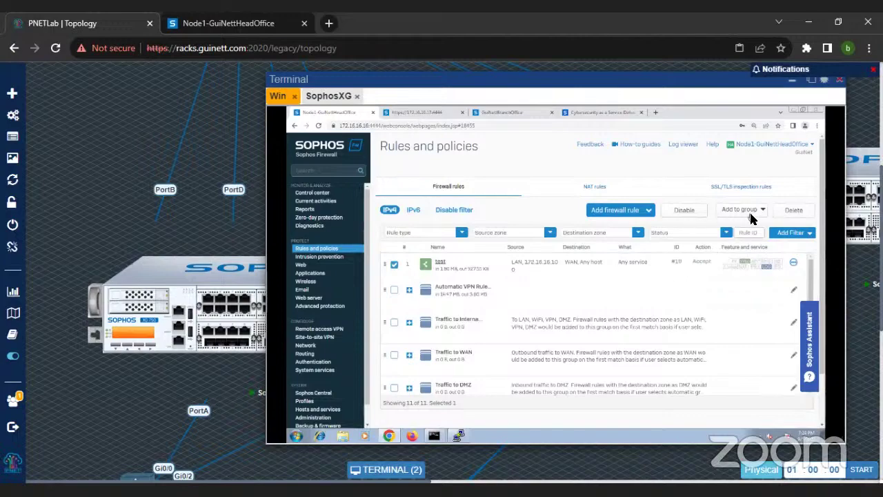
{"action": "left_click", "coordinate": [794, 210]}
{"action": "left_click", "coordinate": [531, 291]}
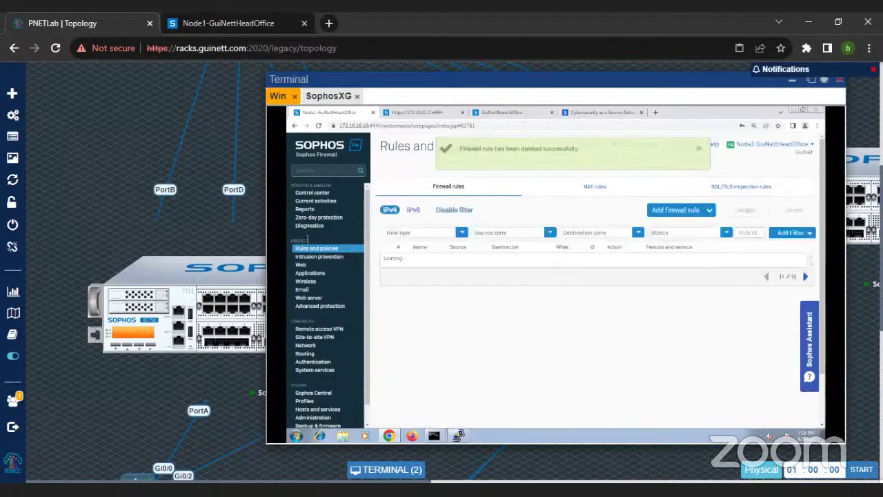
Step: Filter the firewall rules to Source zone LAN and Destination zone WAN
{"action": "left_click", "coordinate": [592, 187]}
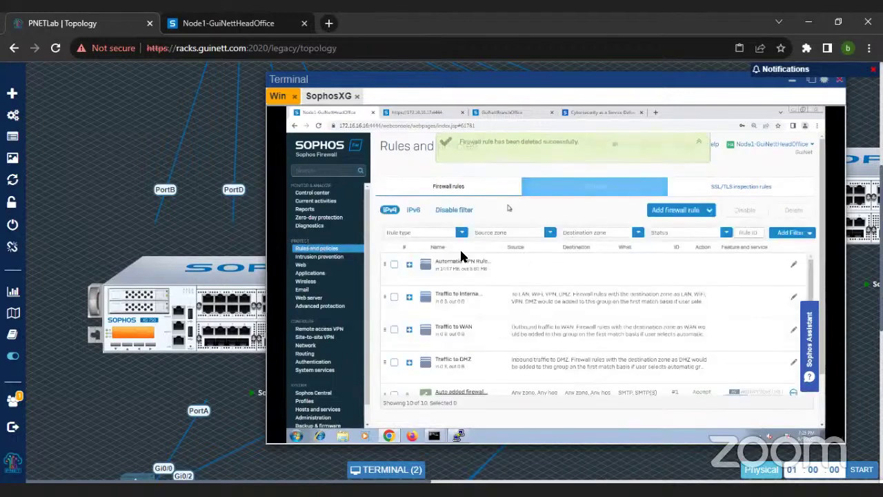
{"action": "scroll", "coordinate": [493, 324], "scroll_direction": "down", "scroll_amount": 2}
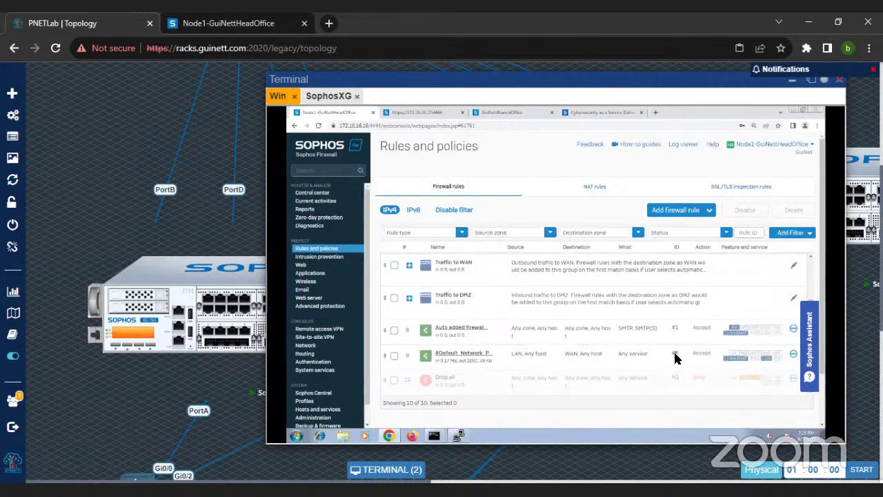
{"action": "left_click", "coordinate": [504, 234]}
{"action": "left_click", "coordinate": [493, 256]}
{"action": "left_click", "coordinate": [528, 336]}
{"action": "left_click", "coordinate": [583, 232]}
{"action": "left_click", "coordinate": [580, 269]}
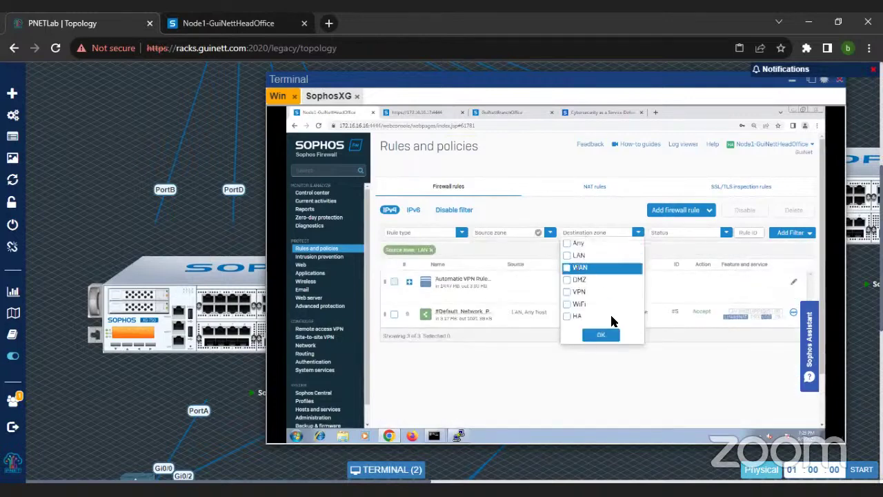
{"action": "left_click", "coordinate": [605, 337]}
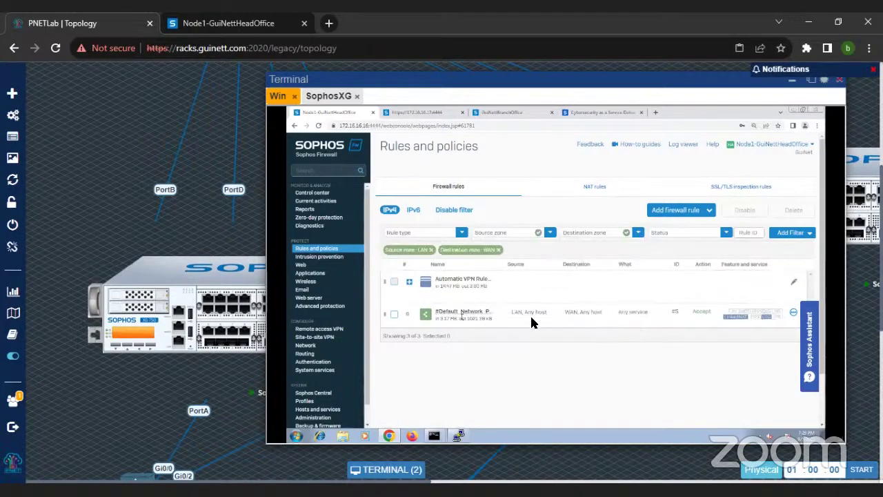
Step: Turn packet capture on and clear the previously captured packets
{"action": "left_click", "coordinate": [311, 227]}
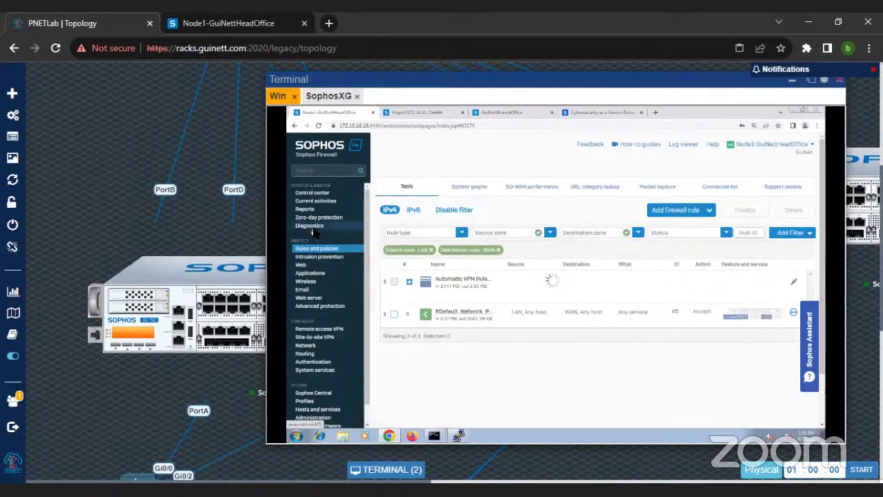
{"action": "left_click", "coordinate": [647, 189]}
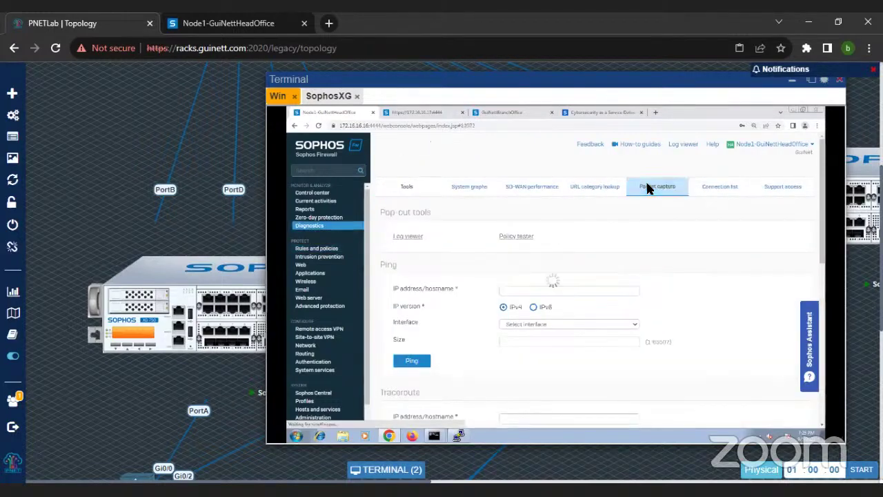
{"action": "left_click", "coordinate": [403, 245]}
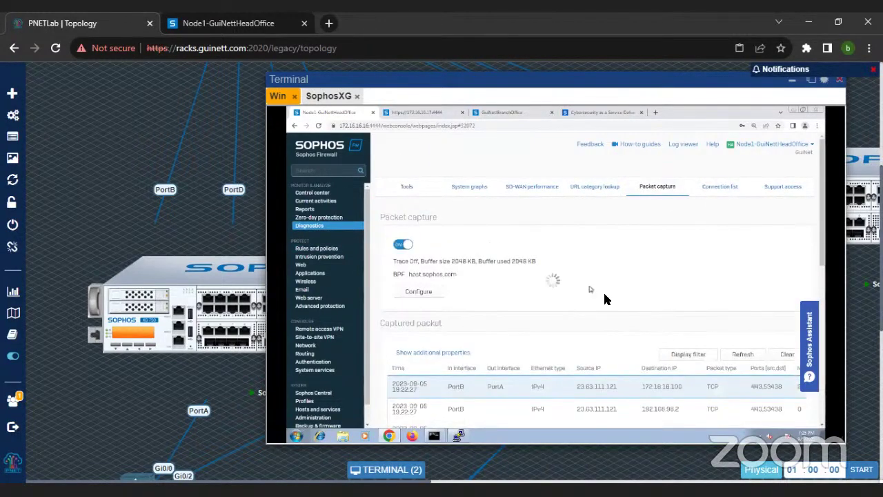
{"action": "left_click", "coordinate": [786, 356]}
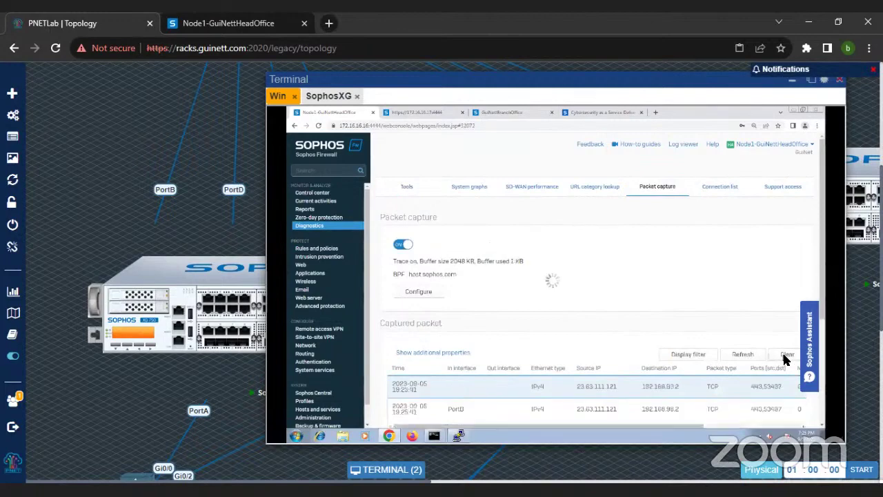
Step: Reload sophos.com and refresh the capture list, showing rule ID 5, NAT ID 2 entries at 100% zoom
{"action": "left_click", "coordinate": [584, 112]}
{"action": "left_click", "coordinate": [317, 127]}
{"action": "left_click", "coordinate": [323, 113]}
{"action": "left_click", "coordinate": [743, 354]}
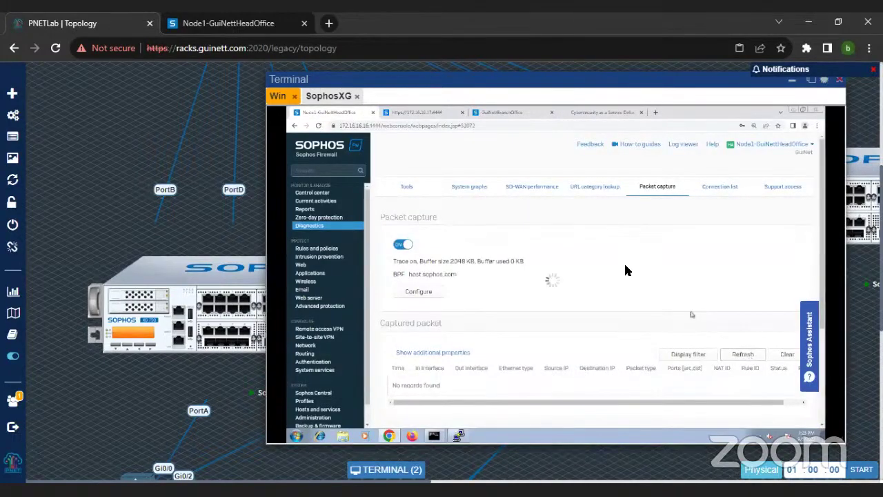
{"action": "scroll", "coordinate": [625, 276], "scroll_direction": "down", "scroll_amount": 3}
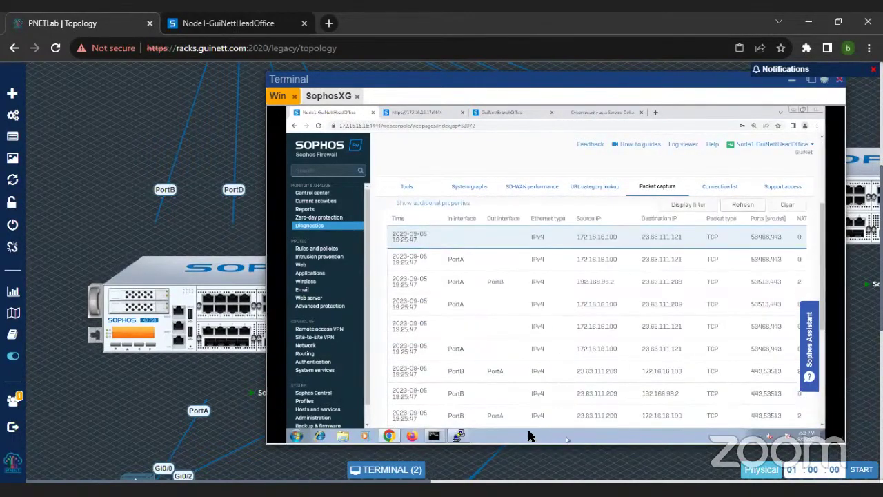
{"action": "key", "text": "ctrl+plus"}
{"action": "key", "text": "ctrl+minus"}
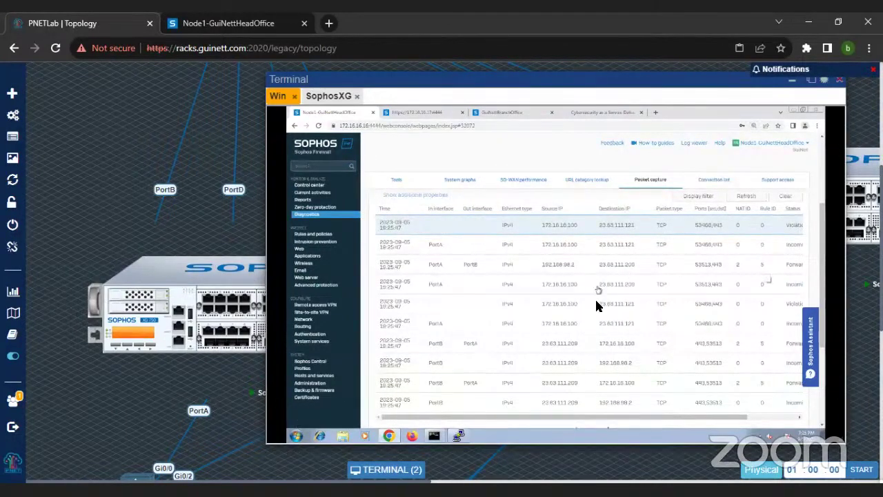
{"action": "left_click_drag", "start_coordinate": [624, 418], "coordinate": [713, 420]}
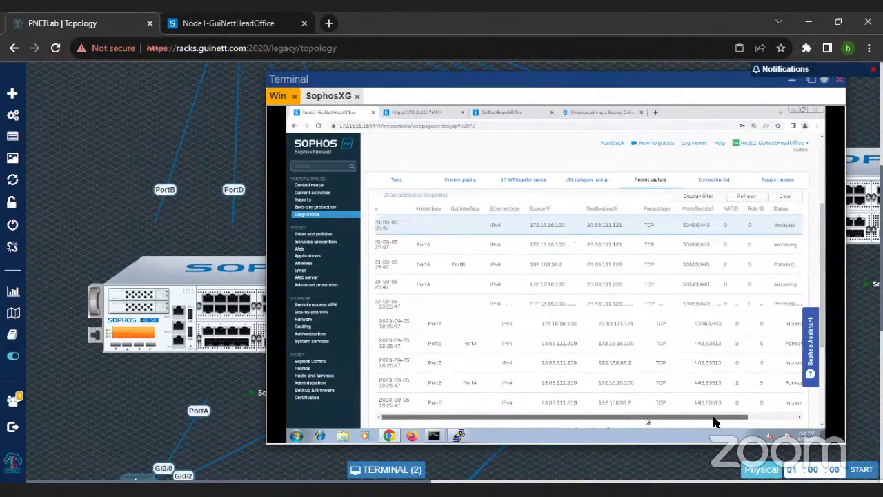
{"action": "left_click_drag", "start_coordinate": [651, 419], "coordinate": [603, 419]}
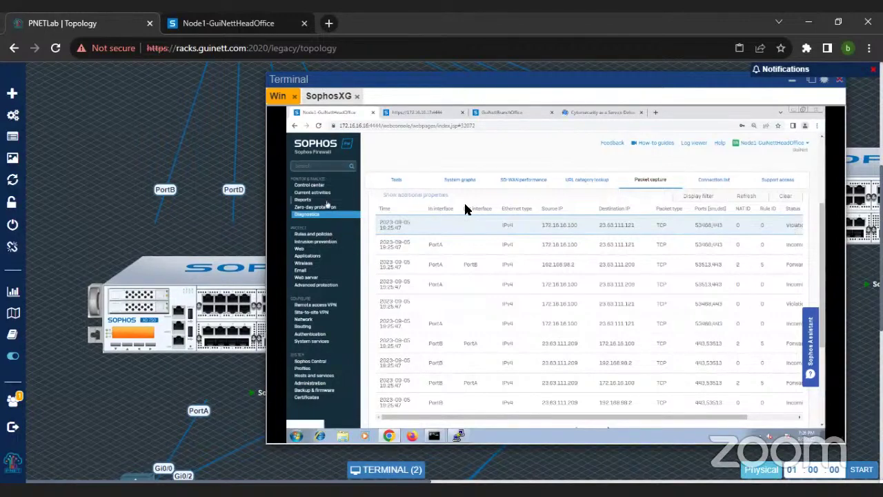
Step: Go to the NAT rules list under Rules and policies
{"action": "left_click", "coordinate": [312, 235]}
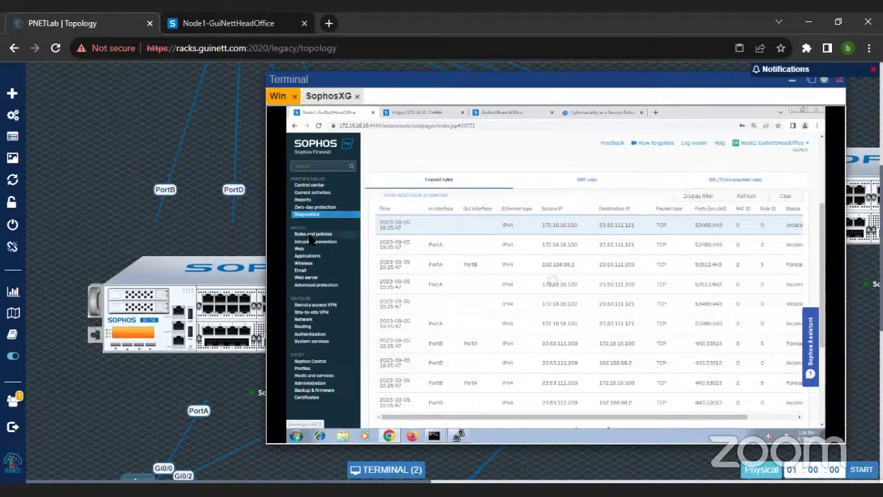
{"action": "left_click", "coordinate": [590, 183]}
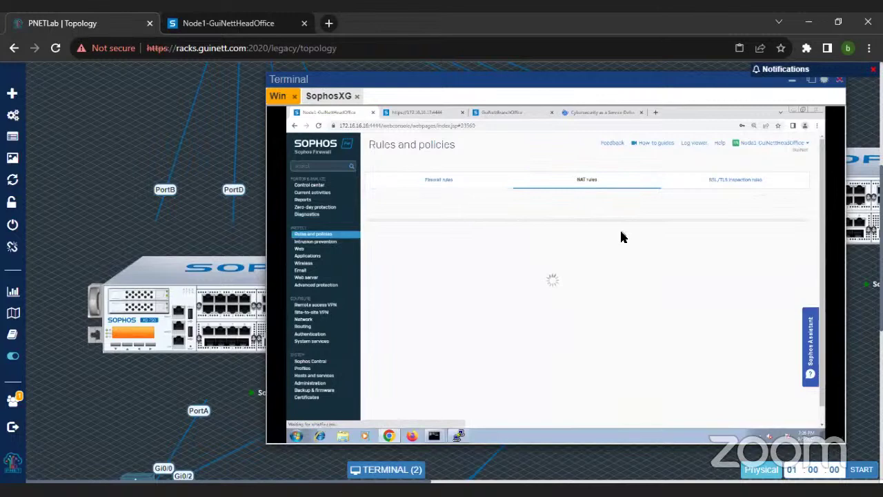
{"action": "scroll", "coordinate": [612, 308], "scroll_direction": "down", "scroll_amount": 1}
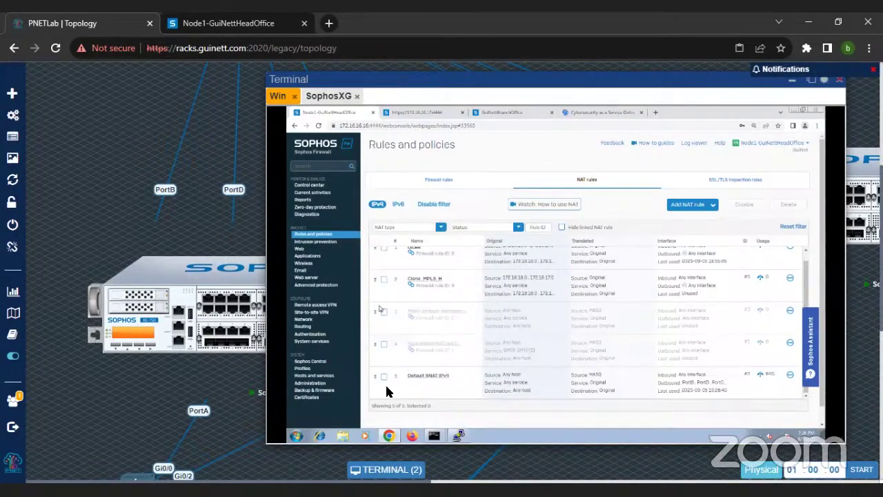
{"action": "scroll", "coordinate": [396, 302], "scroll_direction": "down", "scroll_amount": 2}
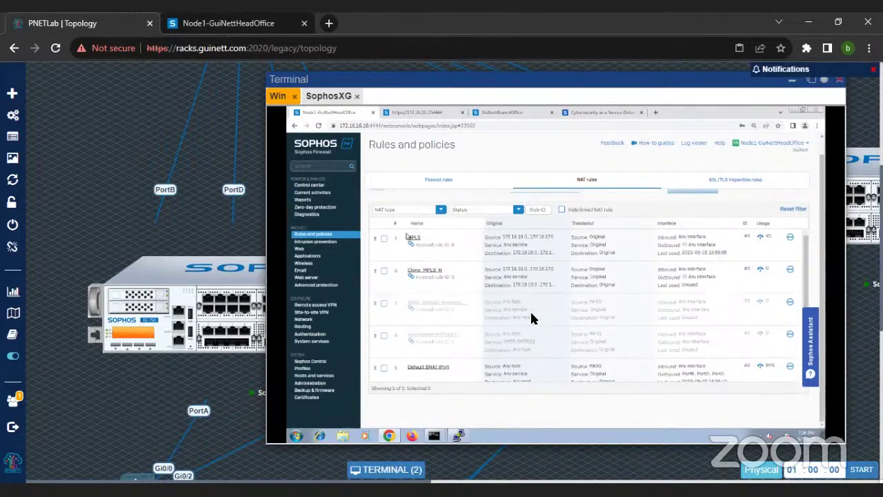
{"action": "scroll", "coordinate": [756, 369], "scroll_direction": "up", "scroll_amount": 1}
{"action": "scroll", "coordinate": [750, 382], "scroll_direction": "down", "scroll_amount": 1}
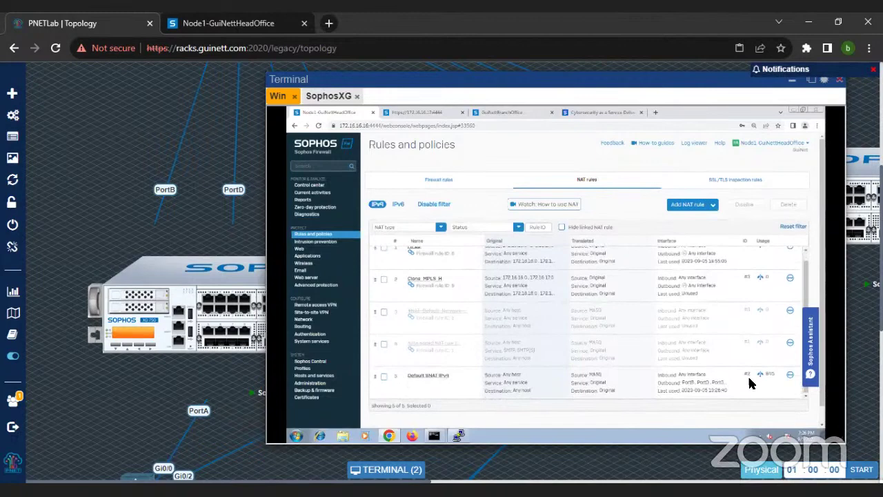
Step: Open the Default SNAT IPv4 rule and review its MASQ translation out PortB, PortD, PortG and PortH
{"action": "left_click", "coordinate": [432, 375]}
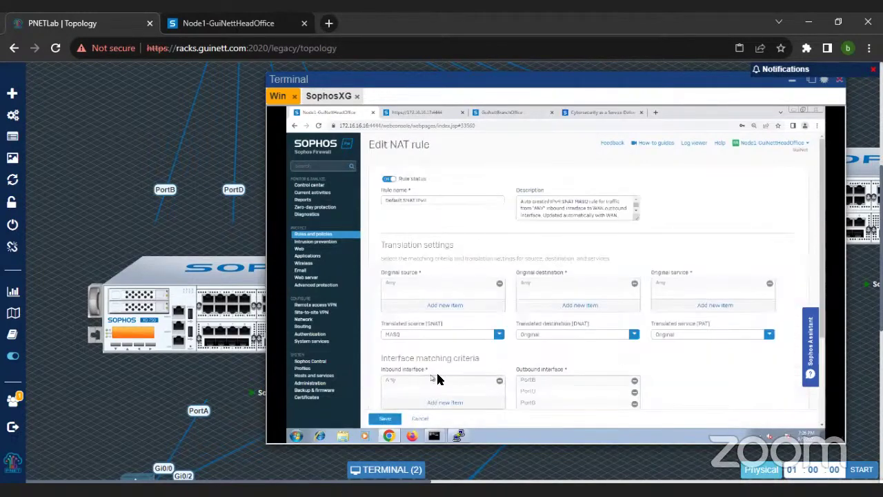
{"action": "scroll", "coordinate": [735, 358], "scroll_direction": "down", "scroll_amount": 2}
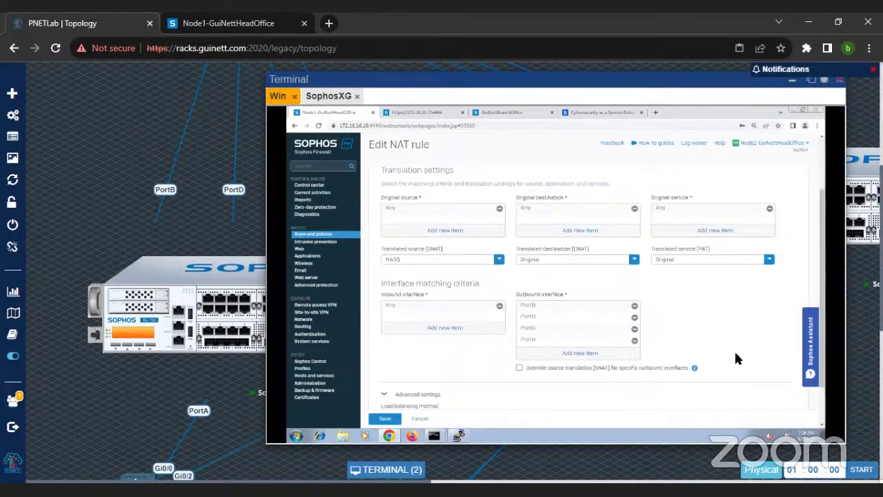
{"action": "scroll", "coordinate": [711, 348], "scroll_direction": "down", "scroll_amount": 1}
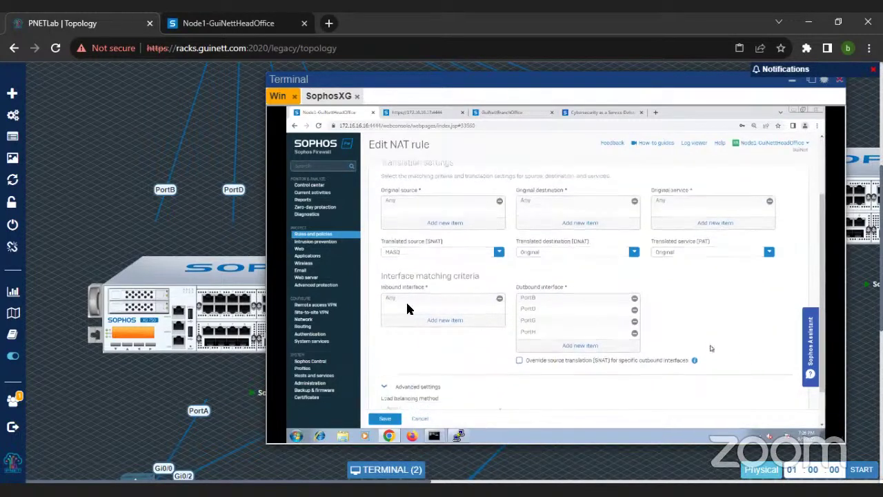
{"action": "scroll", "coordinate": [451, 400], "scroll_direction": "up", "scroll_amount": 2}
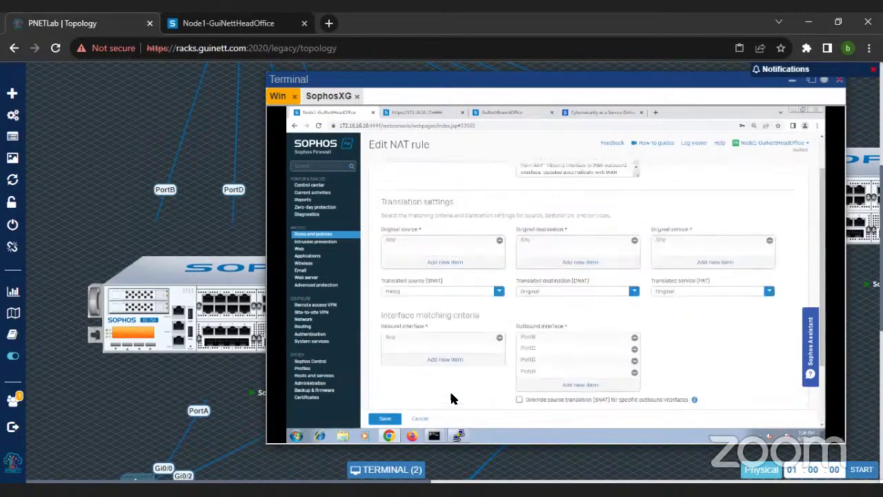
{"action": "scroll", "coordinate": [452, 400], "scroll_direction": "up", "scroll_amount": 2}
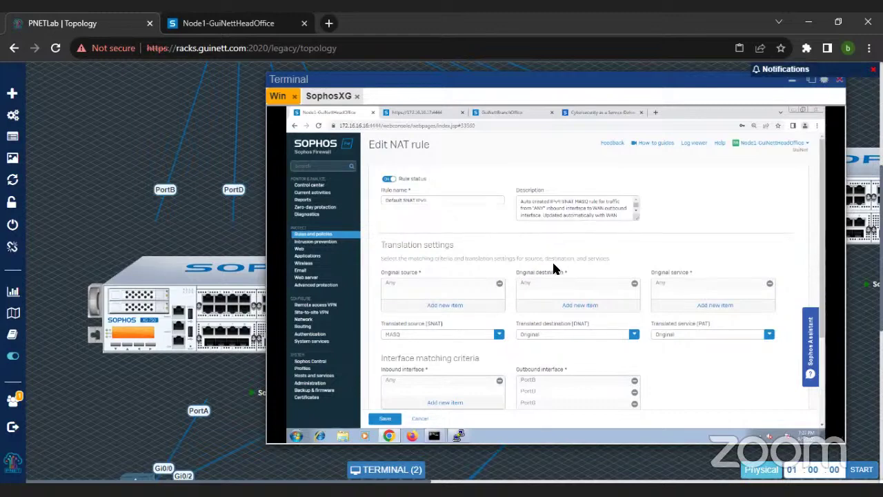
Step: Leave the NAT rule and return to Rules and policies
{"action": "left_click", "coordinate": [345, 236]}
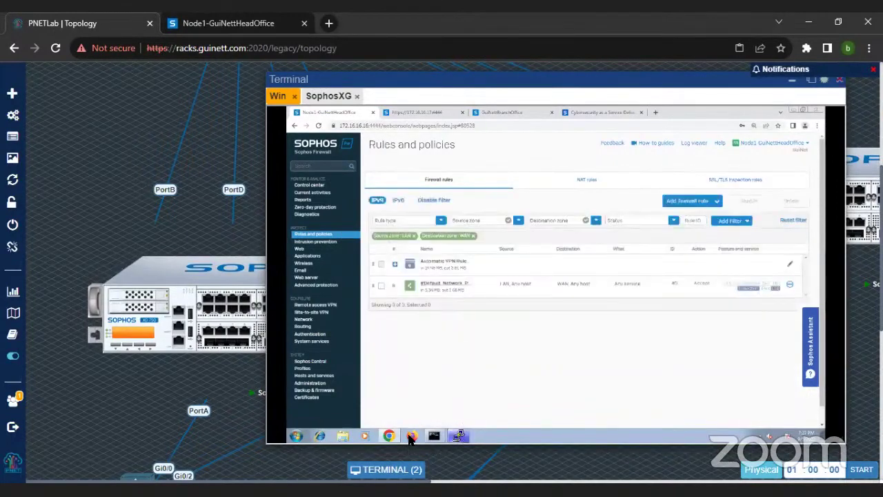
{"action": "left_click", "coordinate": [296, 438]}
{"action": "left_click", "coordinate": [511, 358]}
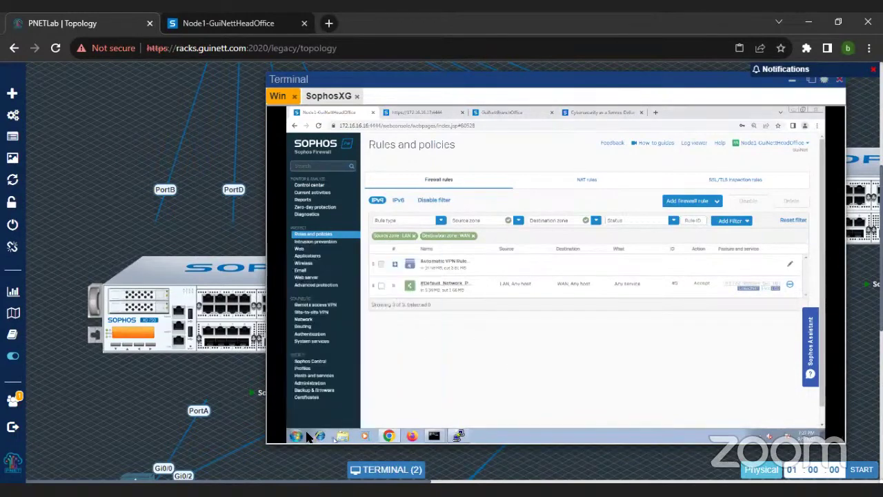
{"action": "left_click", "coordinate": [656, 113]}
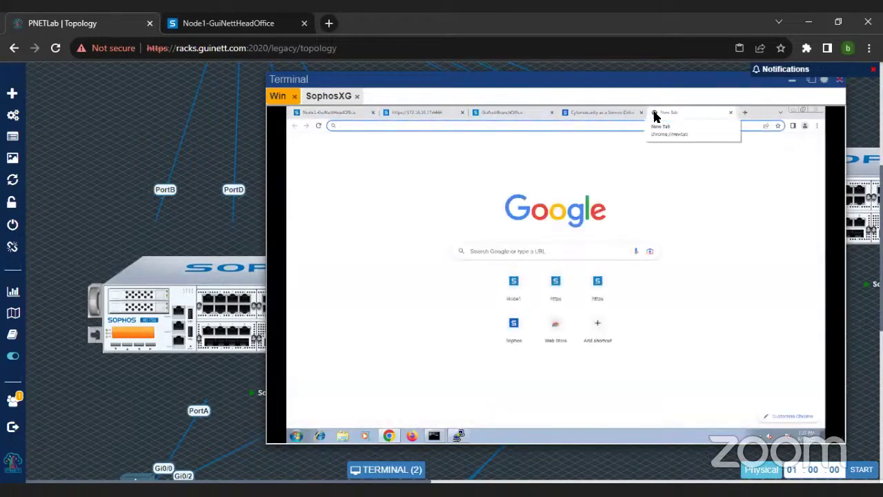
{"action": "type", "text": "https"}
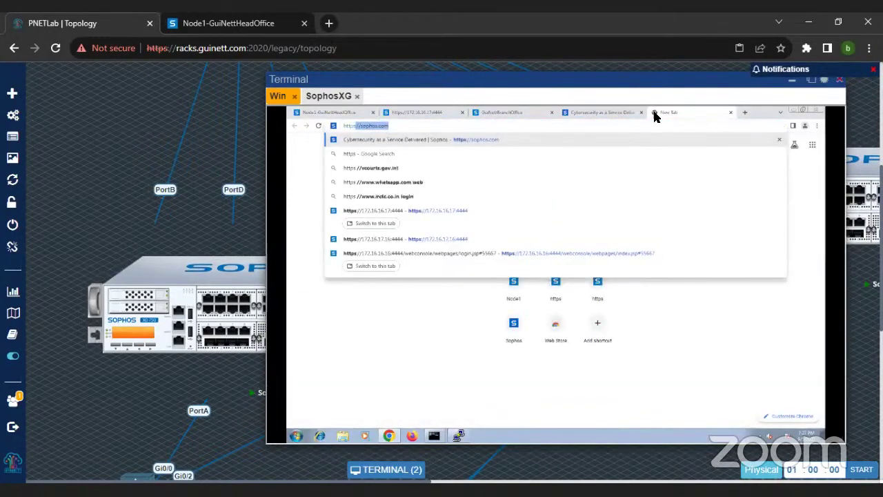
{"action": "key", "text": "BackSpace"}
{"action": "key", "text": "BackSpace"}
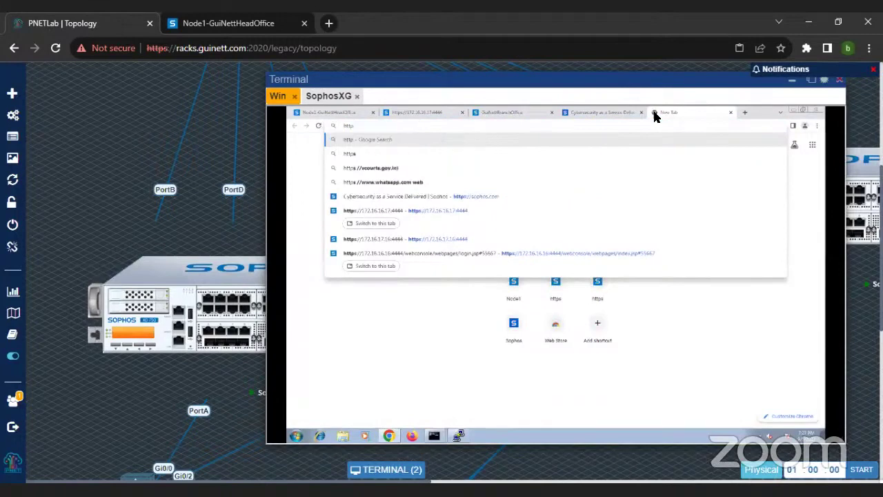
{"action": "type", "text": "://1"}
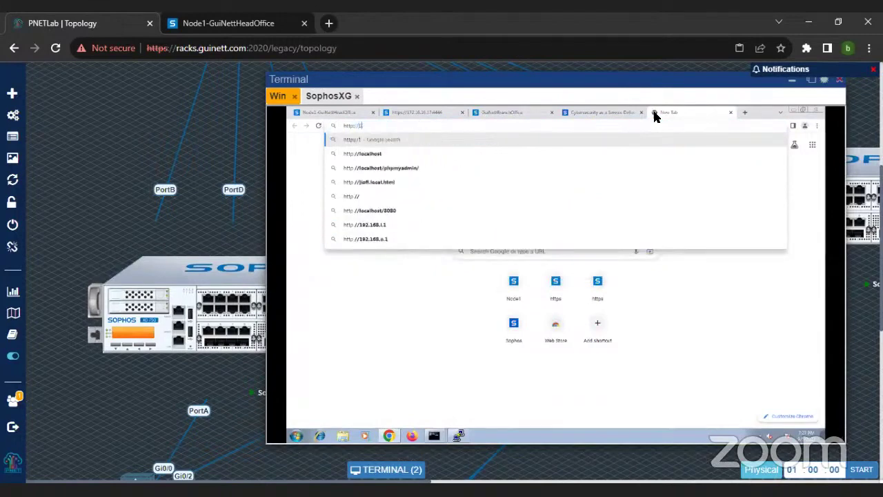
{"action": "type", "text": "72.16.16"}
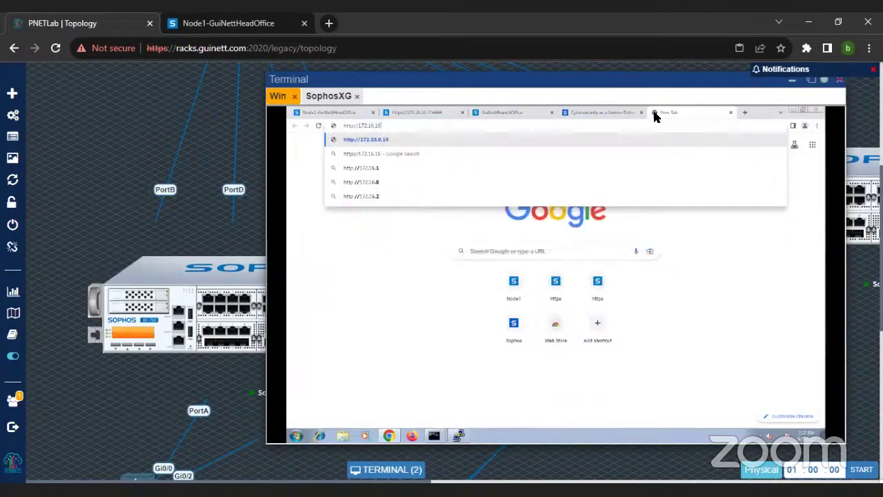
{"action": "type", "text": ".100"}
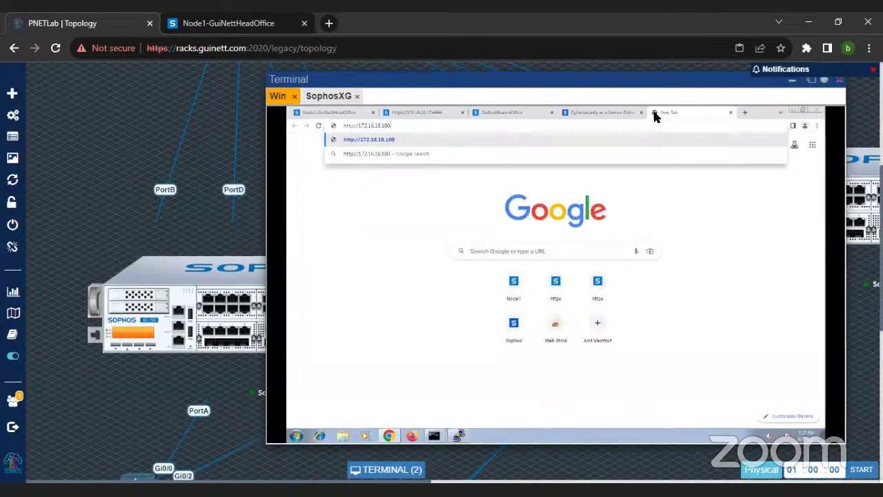
{"action": "key", "text": "Return"}
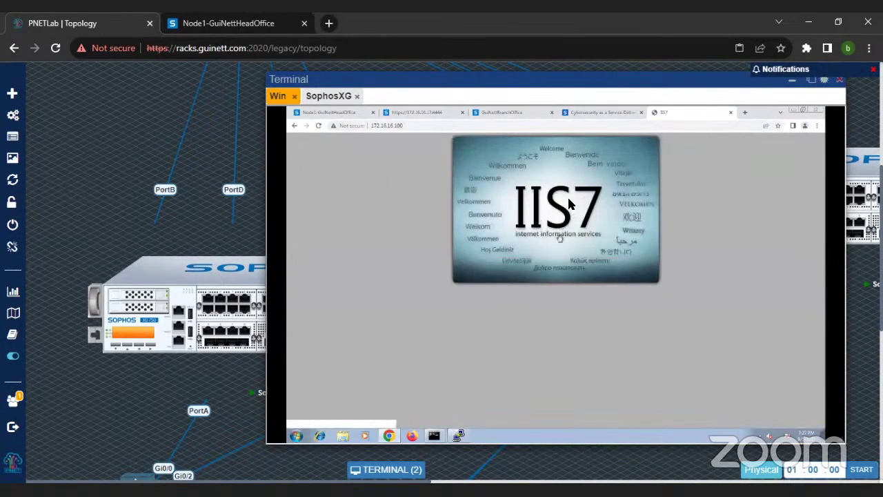
{"action": "left_click", "coordinate": [419, 127]}
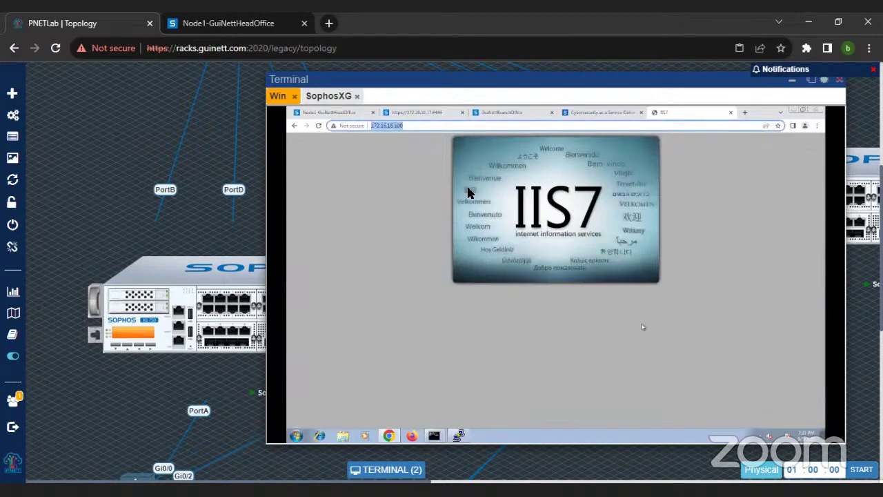
{"action": "left_click", "coordinate": [347, 113]}
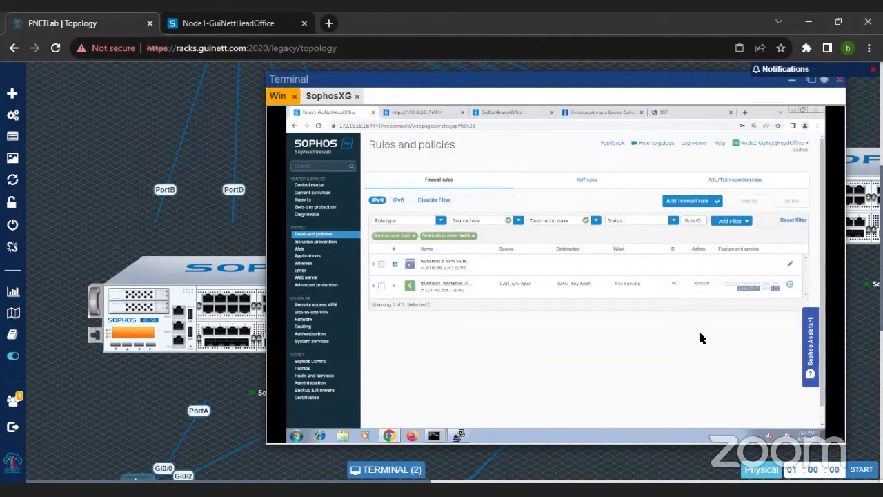
Step: Start the Server access assistant (DNAT) from the add firewall rule options
{"action": "left_click", "coordinate": [691, 201]}
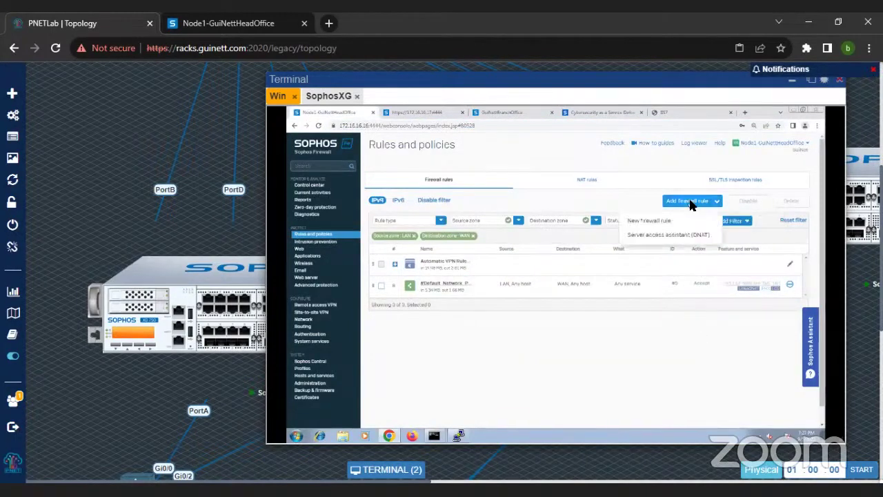
{"action": "left_click", "coordinate": [676, 236]}
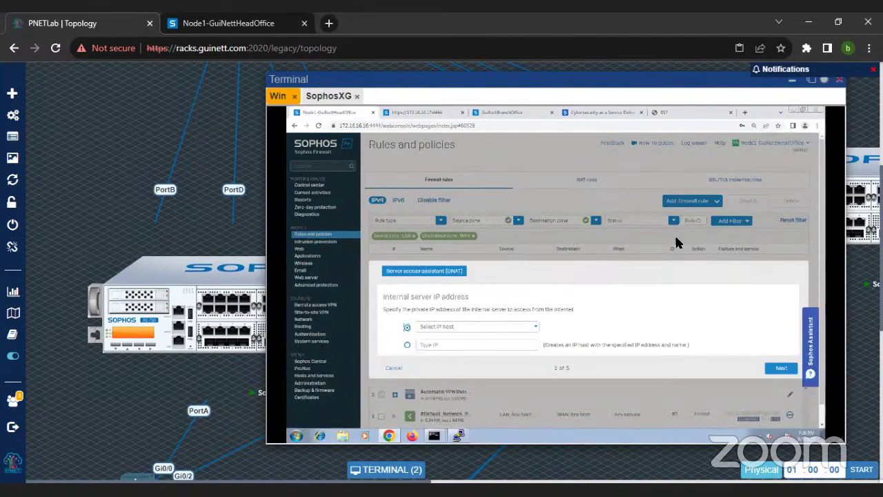
{"action": "scroll", "coordinate": [677, 241], "scroll_direction": "down", "scroll_amount": 2}
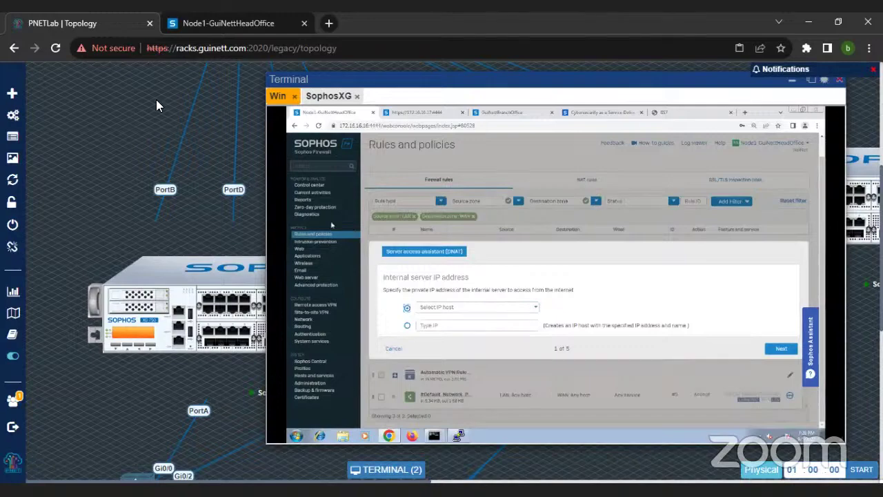
{"action": "key", "text": "ctrl+plus"}
{"action": "key", "text": "ctrl+plus"}
{"action": "left_click_drag", "start_coordinate": [424, 78], "coordinate": [193, 68]}
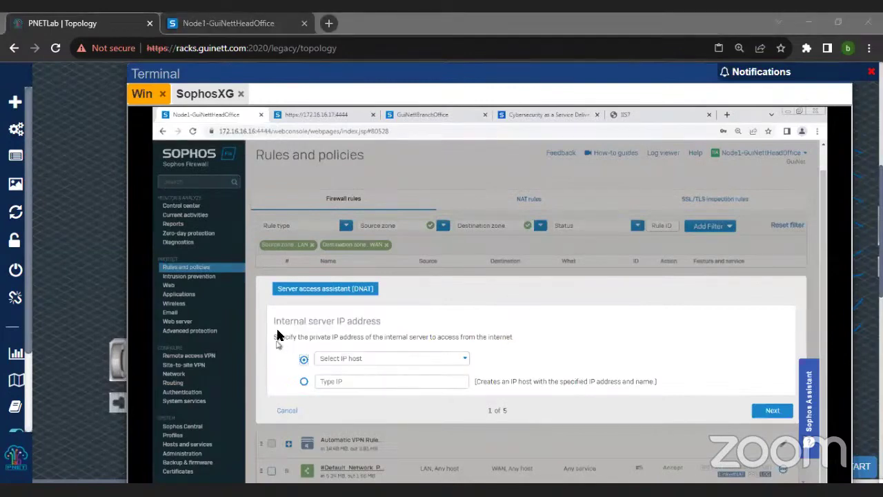
Step: Choose IP host 172.16.16.100 as the internal server
{"action": "left_click_drag", "start_coordinate": [283, 322], "coordinate": [385, 323]}
{"action": "left_click", "coordinate": [332, 326]}
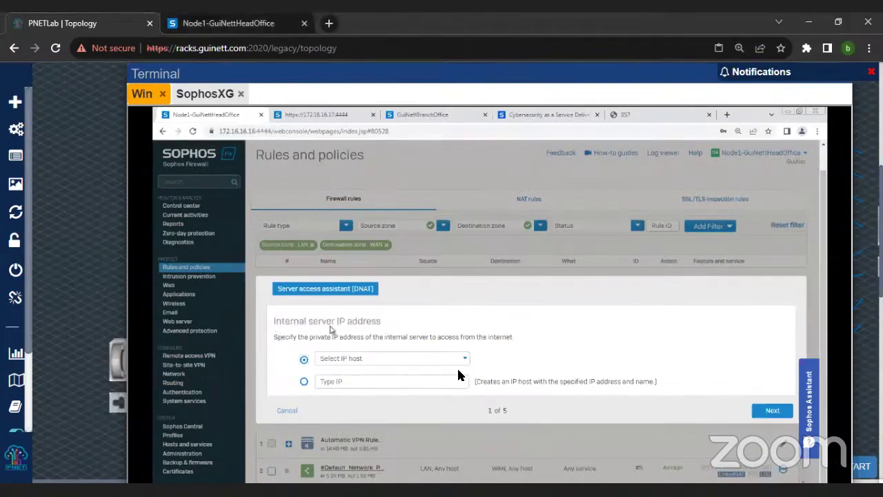
{"action": "left_click", "coordinate": [461, 357]}
{"action": "left_click", "coordinate": [389, 389]}
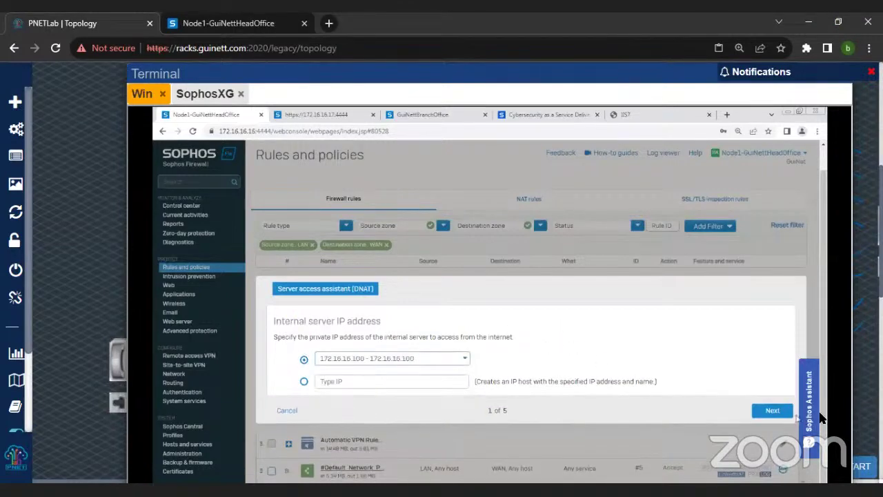
{"action": "left_click", "coordinate": [773, 410]}
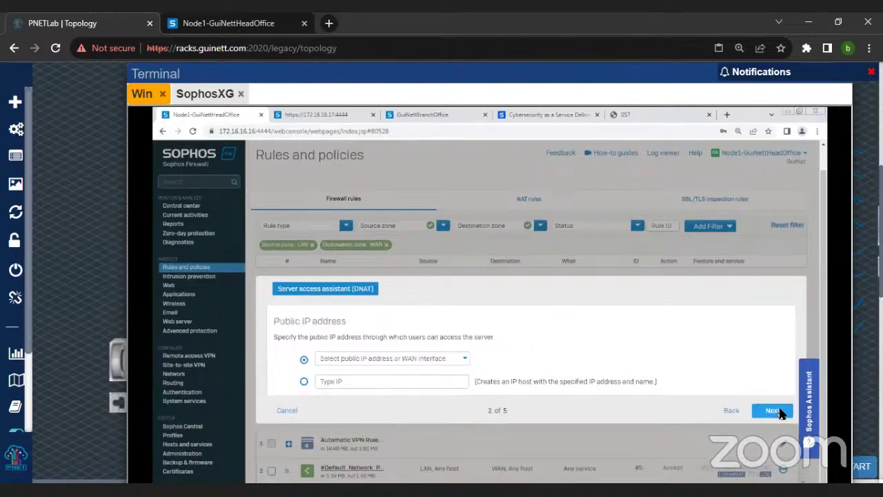
Step: Choose #PortB - 192.168.98.2 as the public IP address and continue to services
{"action": "left_click_drag", "start_coordinate": [275, 322], "coordinate": [349, 322]}
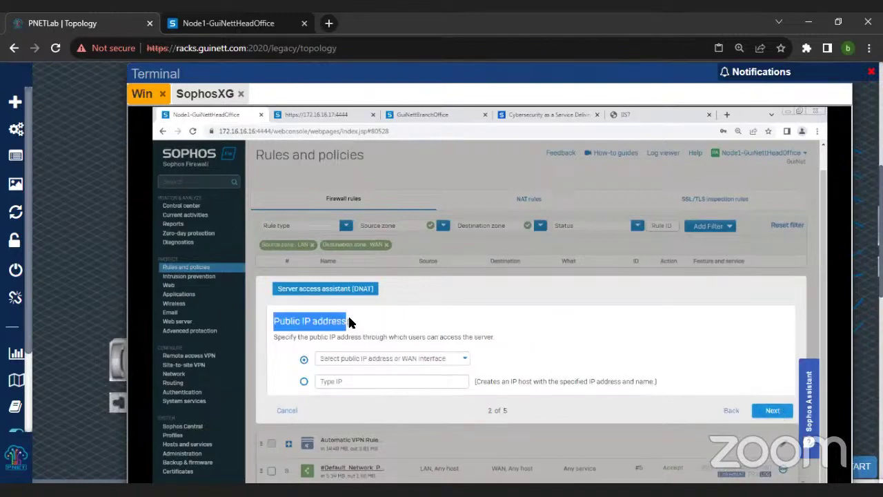
{"action": "left_click", "coordinate": [368, 357]}
{"action": "left_click", "coordinate": [368, 359]}
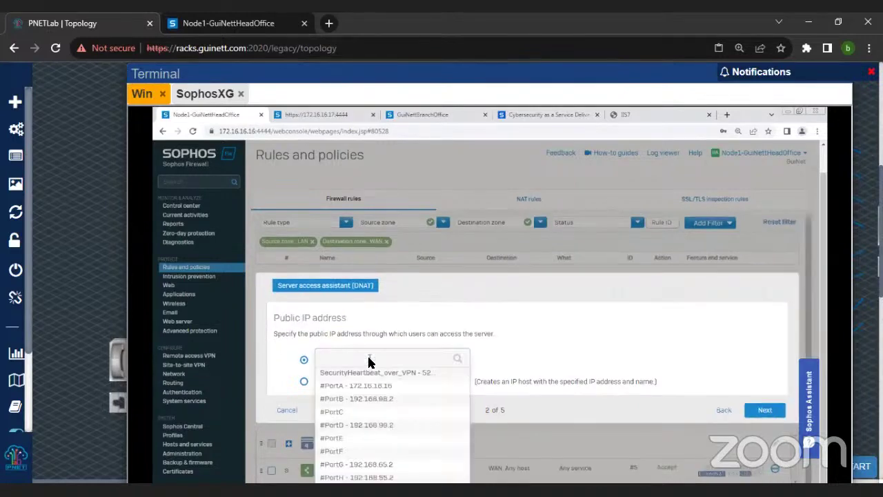
{"action": "left_click", "coordinate": [383, 404]}
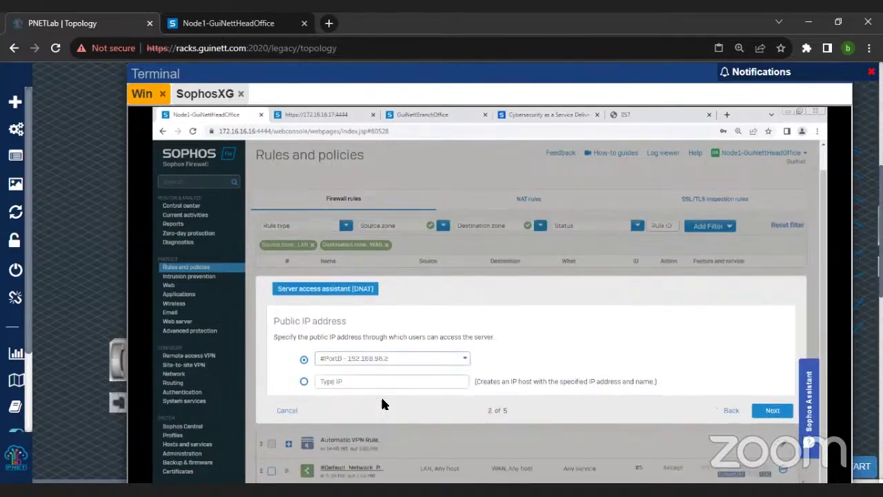
{"action": "left_click", "coordinate": [774, 412]}
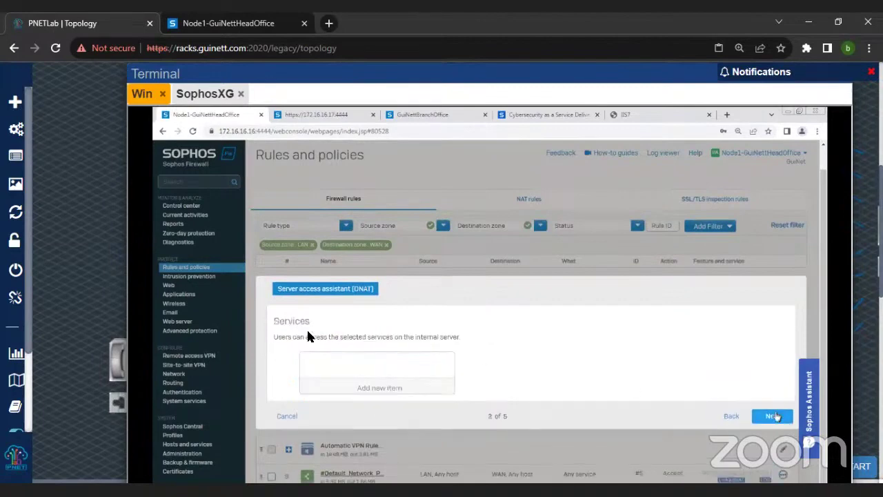
Step: Select HTTP as the only allowed service and apply it
{"action": "left_click", "coordinate": [363, 383]}
{"action": "scroll", "coordinate": [365, 412], "scroll_direction": "down", "scroll_amount": 5}
{"action": "left_click", "coordinate": [310, 434]}
{"action": "scroll", "coordinate": [519, 337], "scroll_direction": "down", "scroll_amount": 2}
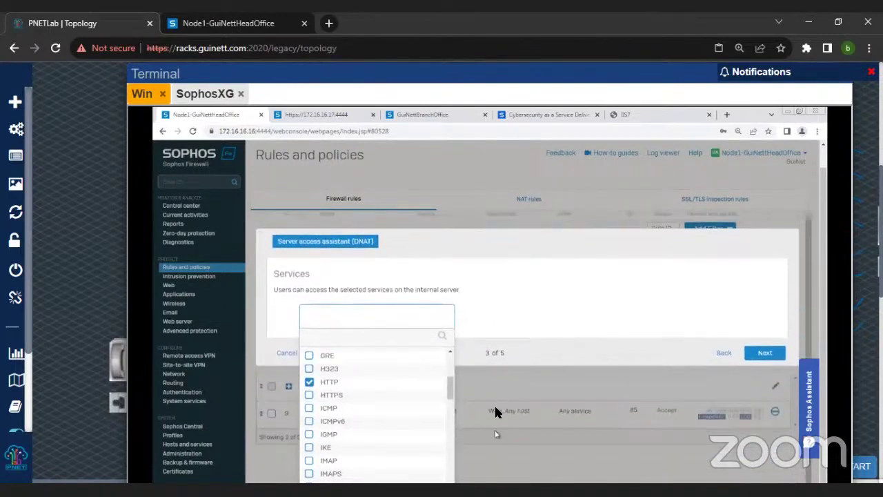
{"action": "key", "text": "ctrl+minus"}
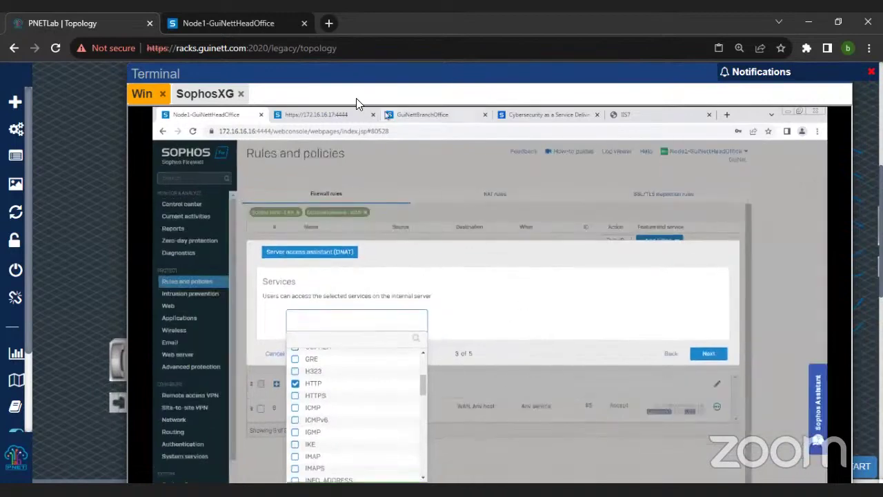
{"action": "left_click_drag", "start_coordinate": [345, 73], "coordinate": [344, 67]}
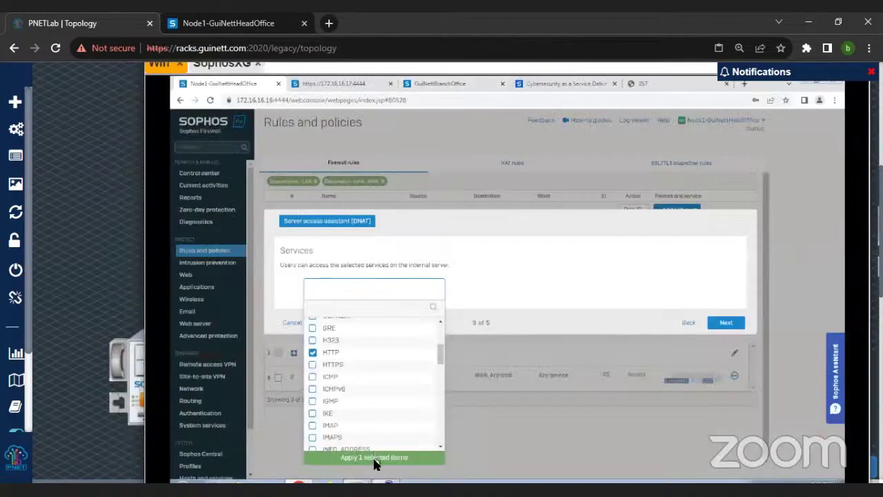
{"action": "left_click", "coordinate": [375, 461]}
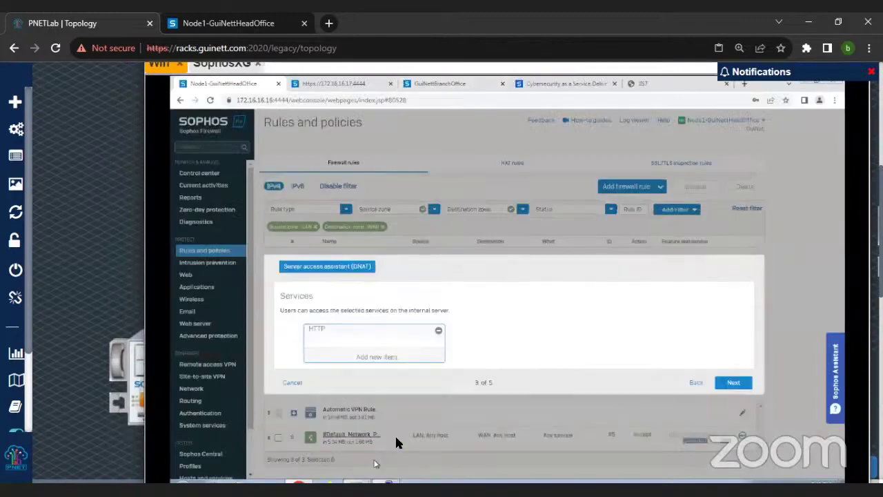
Step: Leave external source networks as Any and continue to the review summary
{"action": "left_click", "coordinate": [734, 385]}
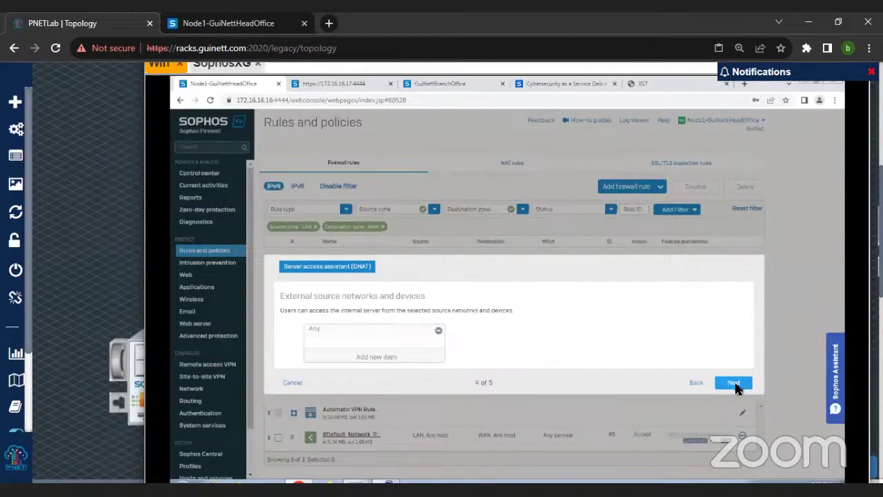
{"action": "left_click_drag", "start_coordinate": [278, 300], "coordinate": [433, 304]}
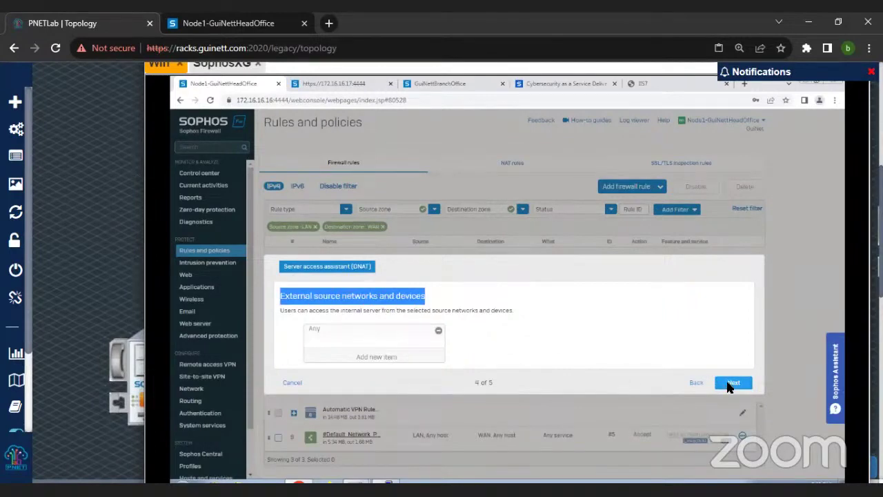
{"action": "left_click", "coordinate": [732, 384]}
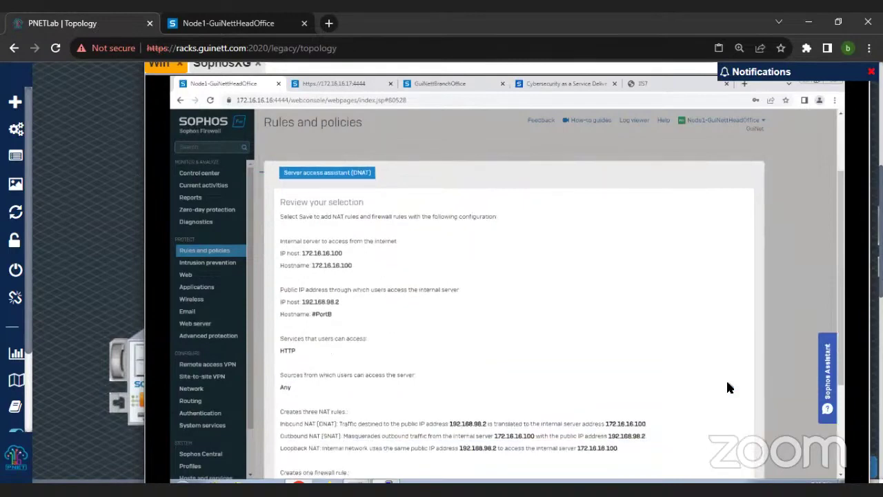
Step: Review the DNAT summary and save and finish the setup
{"action": "scroll", "coordinate": [727, 383], "scroll_direction": "down", "scroll_amount": 1}
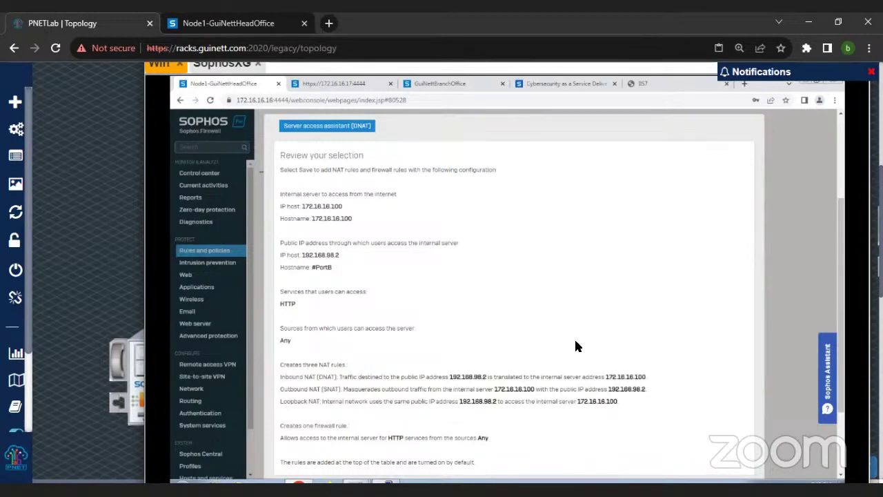
{"action": "scroll", "coordinate": [575, 347], "scroll_direction": "down", "scroll_amount": 3}
{"action": "left_click", "coordinate": [720, 391]}
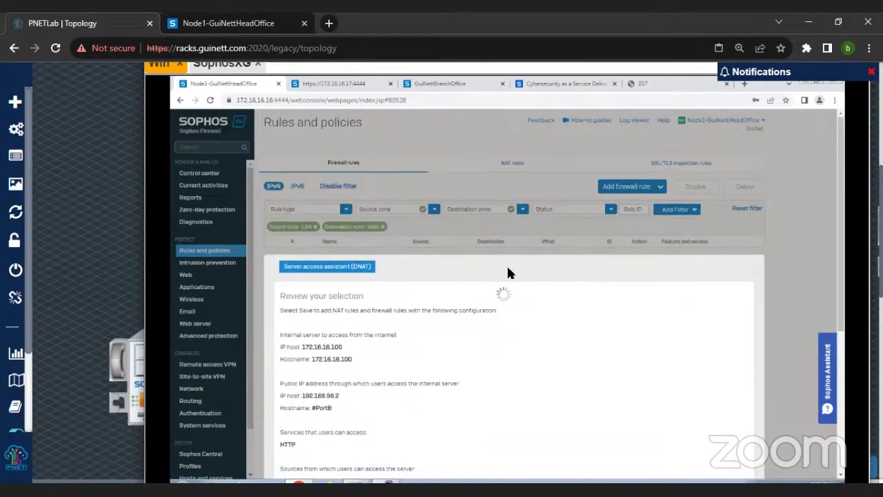
Step: Check the IIS7 tab, then review the summary: three NAT rules and one HTTP firewall rule
{"action": "left_click", "coordinate": [657, 82]}
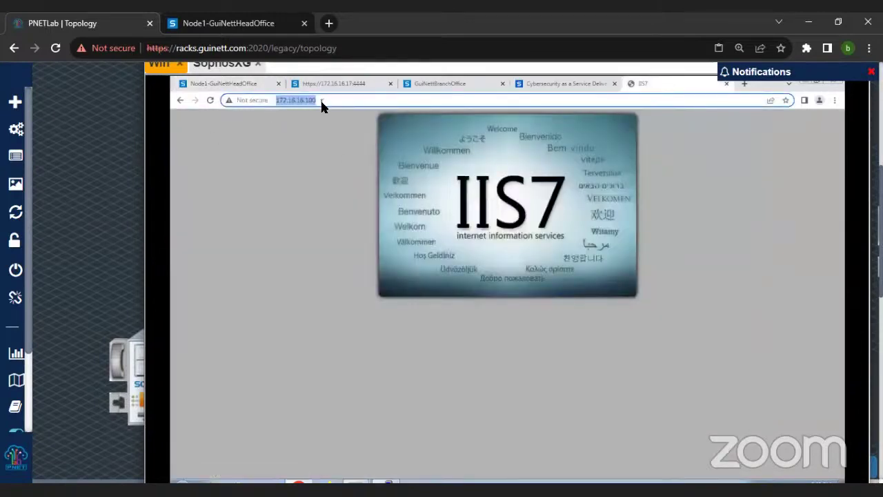
{"action": "left_click", "coordinate": [222, 84]}
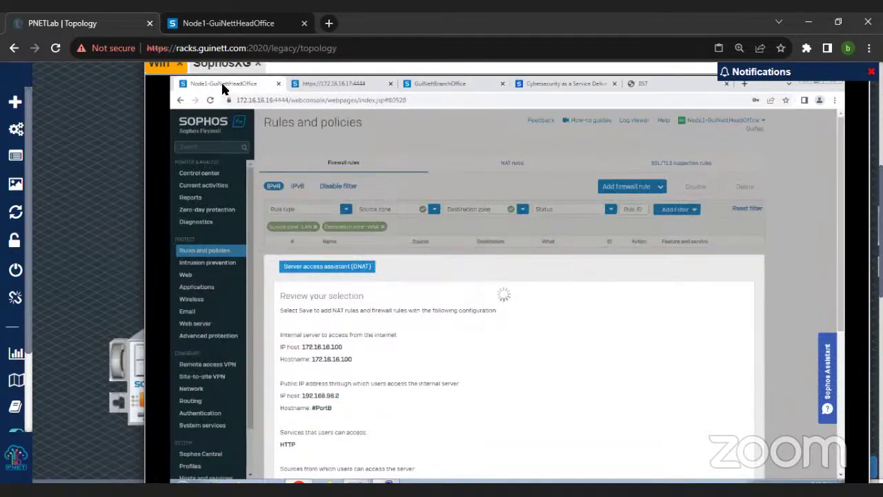
{"action": "scroll", "coordinate": [525, 308], "scroll_direction": "down", "scroll_amount": 3}
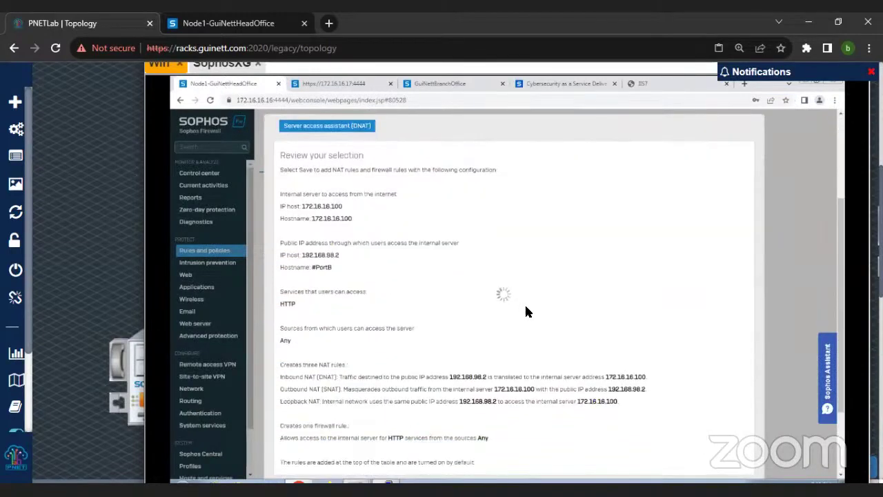
{"action": "scroll", "coordinate": [590, 340], "scroll_direction": "down", "scroll_amount": 3}
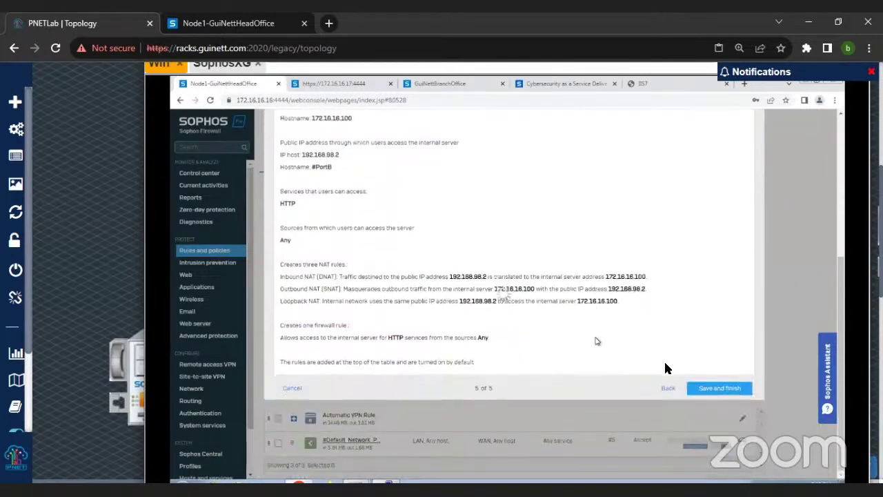
{"action": "key", "text": "ctrl+minus"}
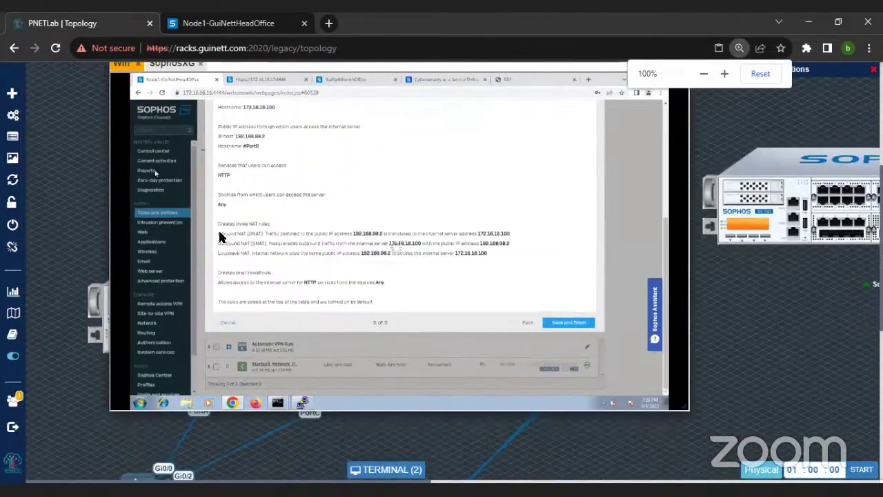
{"action": "left_click", "coordinate": [381, 469]}
{"action": "left_click", "coordinate": [381, 469]}
{"action": "left_click_drag", "start_coordinate": [404, 235], "coordinate": [400, 108]}
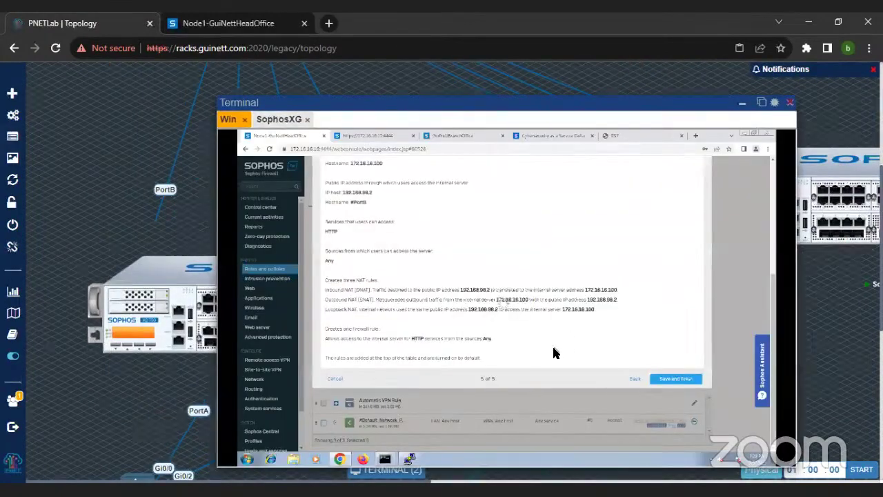
{"action": "scroll", "coordinate": [549, 351], "scroll_direction": "up", "scroll_amount": 3}
{"action": "scroll", "coordinate": [545, 351], "scroll_direction": "down", "scroll_amount": 1}
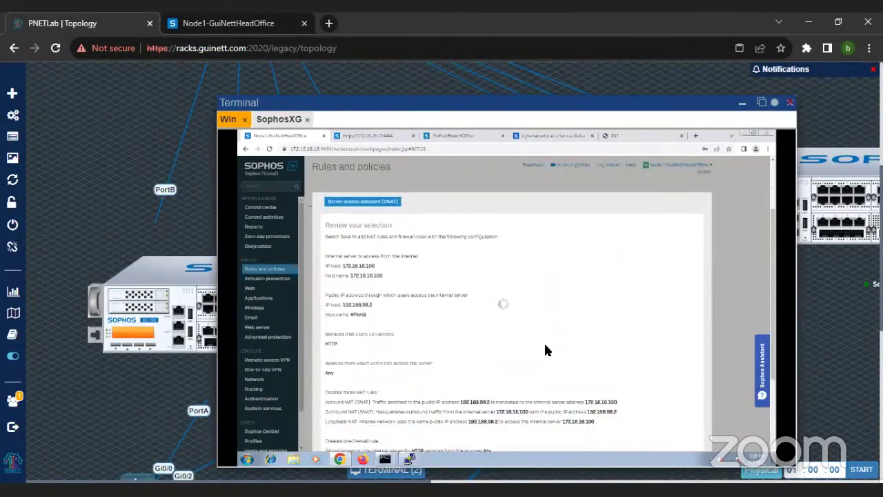
Step: Wait for the assistant to finish saving and return to the LAN-to-WAN filtered firewall rules list
{"action": "scroll", "coordinate": [545, 350], "scroll_direction": "down", "scroll_amount": 1}
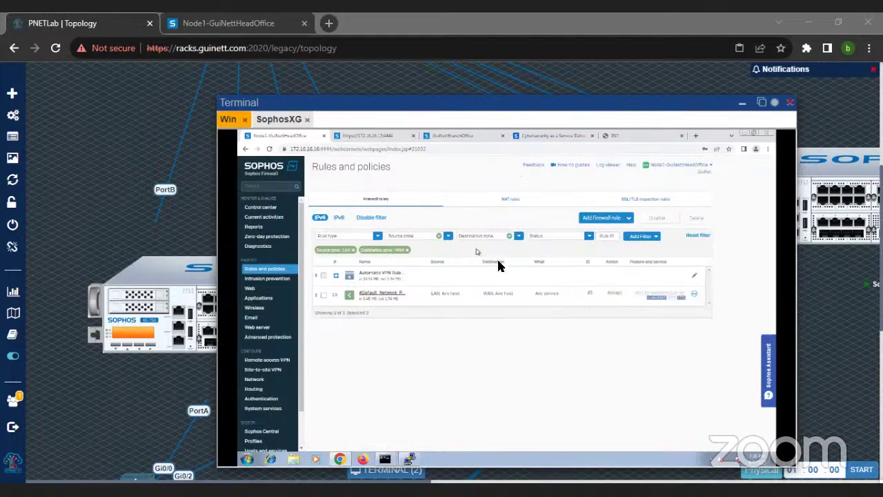
Step: Reset the rule filter and mark the new DNAT, loopback and reflexive NAT rules for 172.16.16.100
{"action": "left_click", "coordinate": [698, 235]}
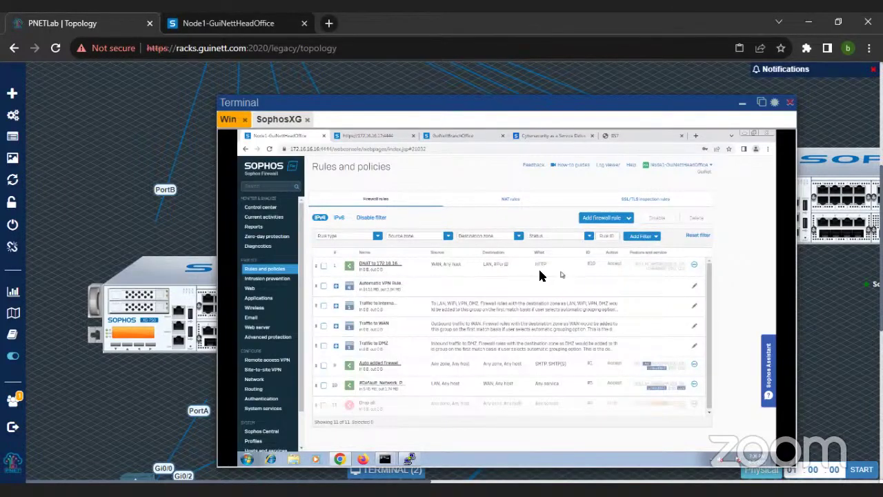
{"action": "left_click", "coordinate": [512, 201]}
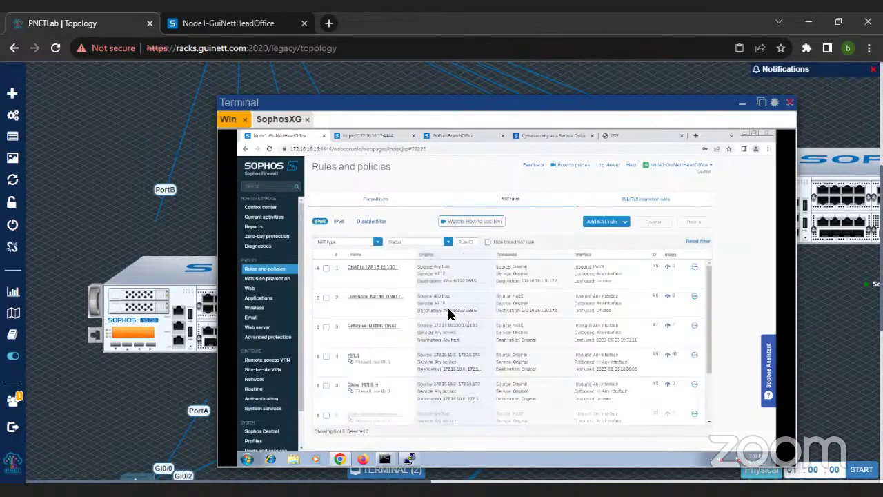
{"action": "left_click", "coordinate": [326, 268]}
{"action": "left_click", "coordinate": [325, 299]}
{"action": "left_click", "coordinate": [326, 327]}
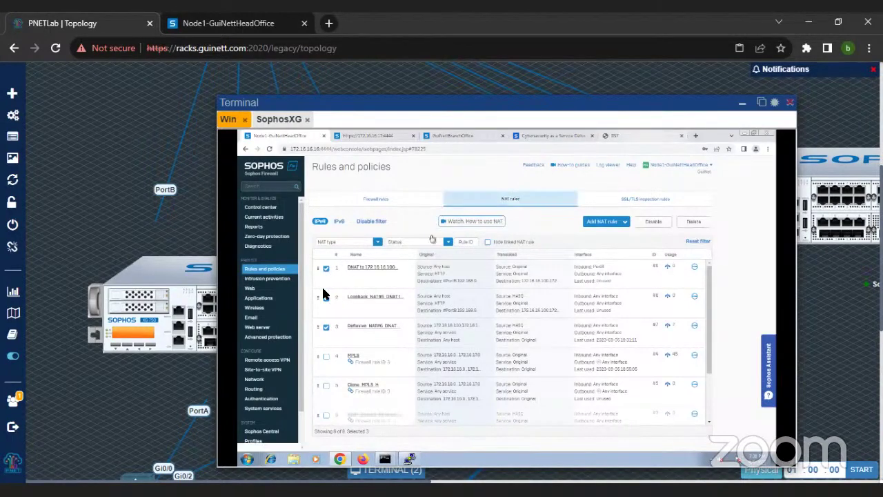
{"action": "left_click", "coordinate": [265, 384]}
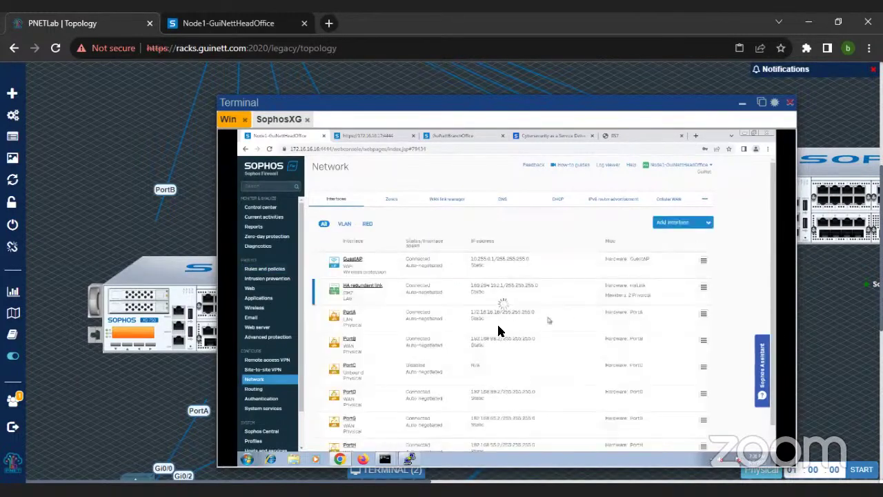
Step: Load 192.168.98.2 in a new browser tab, then return to the Sophos Network interfaces page
{"action": "left_click", "coordinate": [697, 136]}
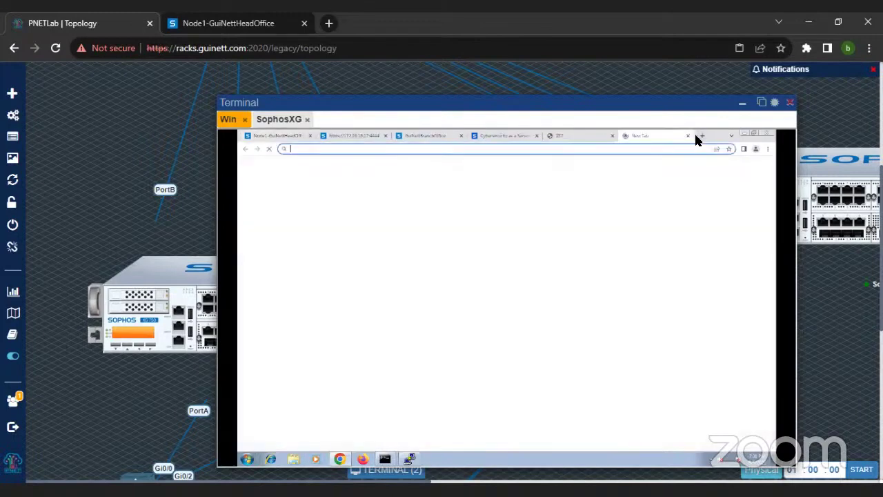
{"action": "type", "text": "192/1"}
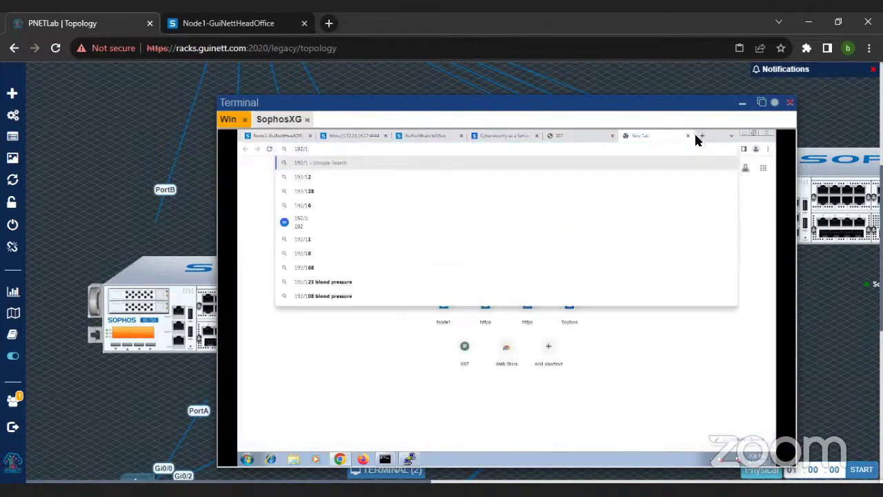
{"action": "key", "text": "BackSpace"}
{"action": "key", "text": "BackSpace"}
{"action": "key", "text": "BackSpace"}
{"action": "key", "text": "BackSpace"}
{"action": "key", "text": "BackSpace"}
{"action": "type", "text": "1"}
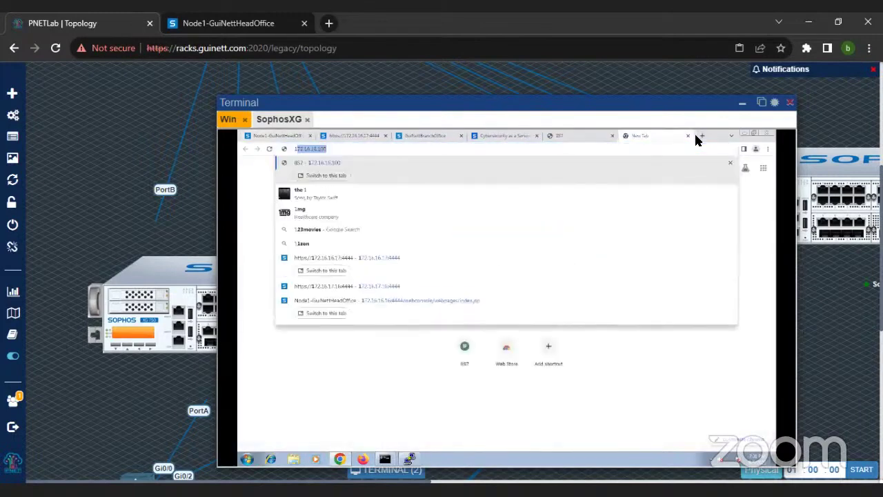
{"action": "type", "text": "92.168."}
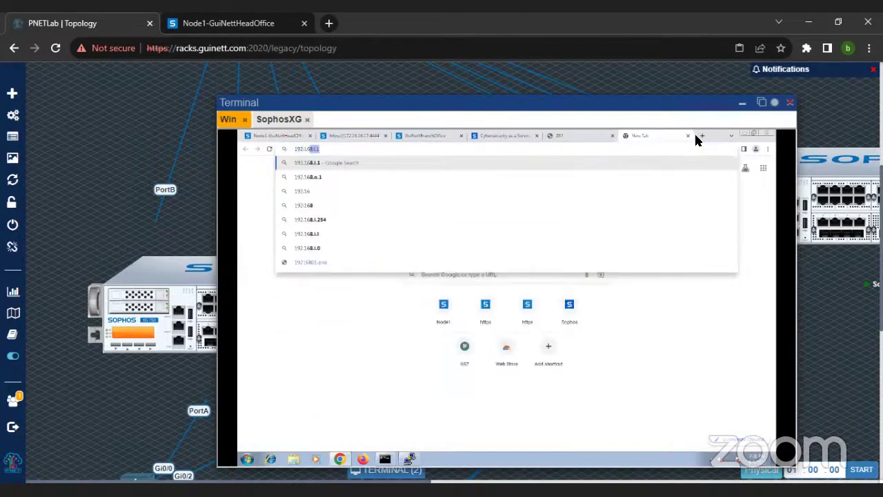
{"action": "type", "text": "98.2"}
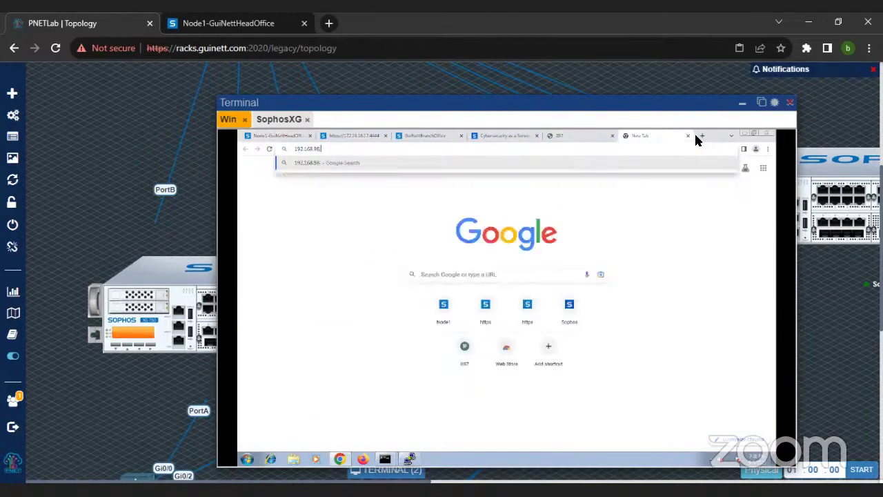
{"action": "key", "text": "Return"}
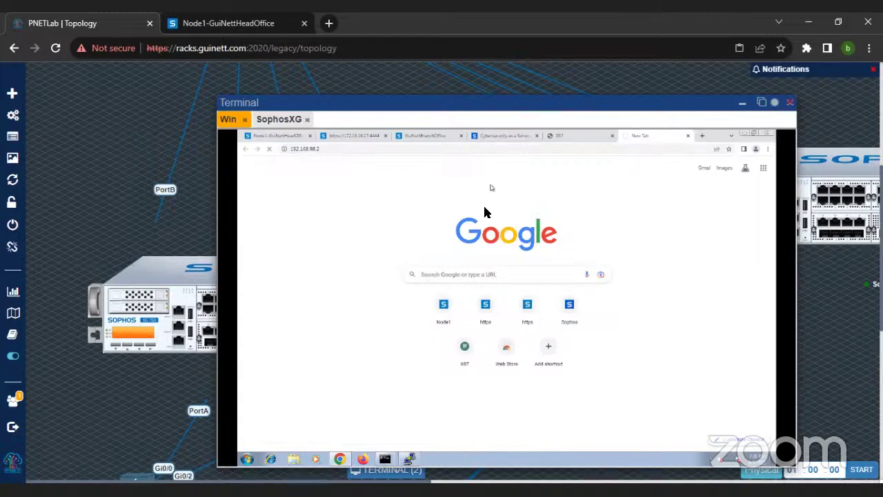
{"action": "left_click", "coordinate": [277, 136]}
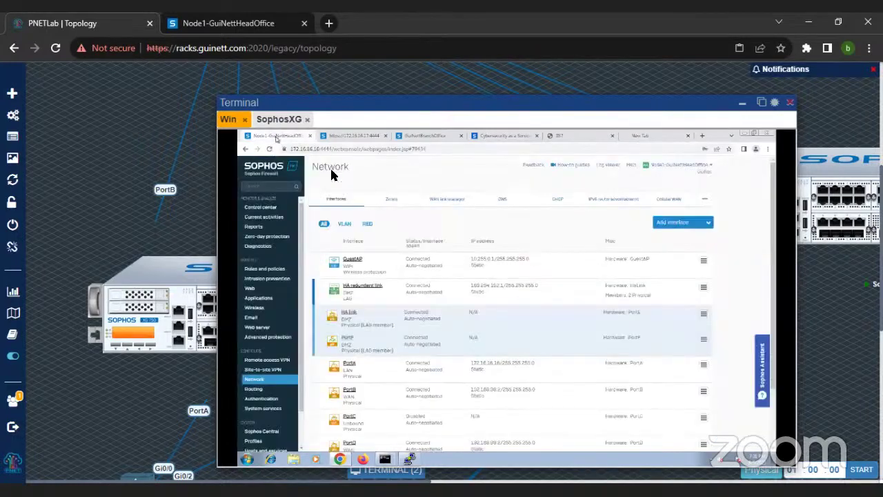
Step: Set the packet capture BPF filter to host 192.168.98.2 and port 80 and save it
{"action": "left_click", "coordinate": [267, 248]}
{"action": "left_click", "coordinate": [560, 200]}
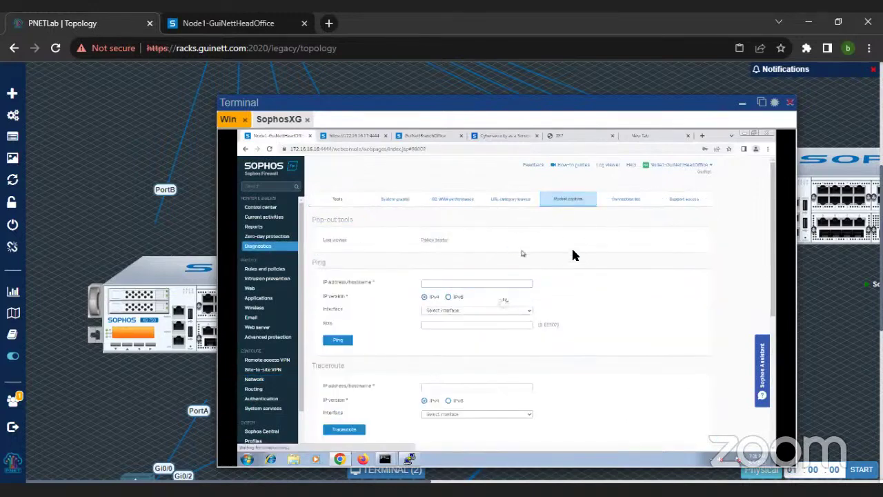
{"action": "left_click", "coordinate": [344, 283]}
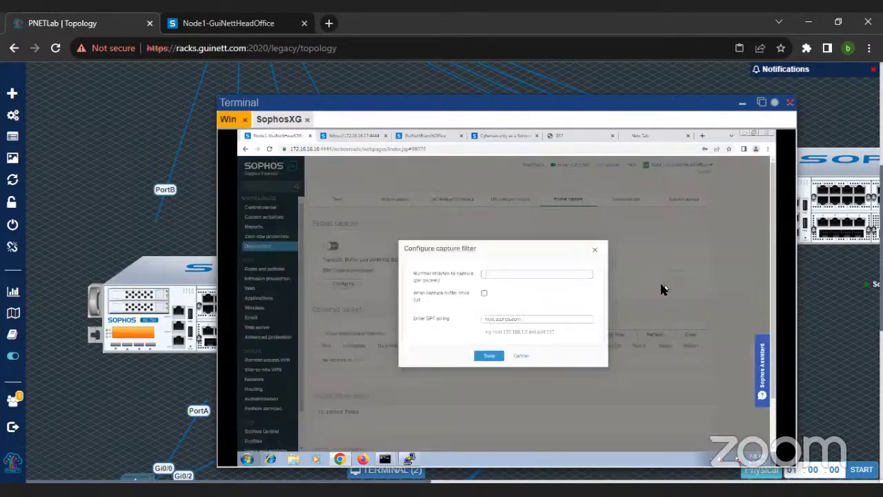
{"action": "left_click", "coordinate": [549, 319]}
{"action": "key", "text": "BackSpace"}
{"action": "key", "text": "BackSpace"}
{"action": "key", "text": "BackSpace"}
{"action": "key", "text": "BackSpace"}
{"action": "key", "text": "BackSpace"}
{"action": "key", "text": "BackSpace"}
{"action": "key", "text": "BackSpace"}
{"action": "key", "text": "BackSpace"}
{"action": "key", "text": "BackSpace"}
{"action": "key", "text": "BackSpace"}
{"action": "key", "text": "BackSpace"}
{"action": "key", "text": "BackSpace"}
{"action": "key", "text": "BackSpace"}
{"action": "key", "text": "BackSpace"}
{"action": "key", "text": "BackSpace"}
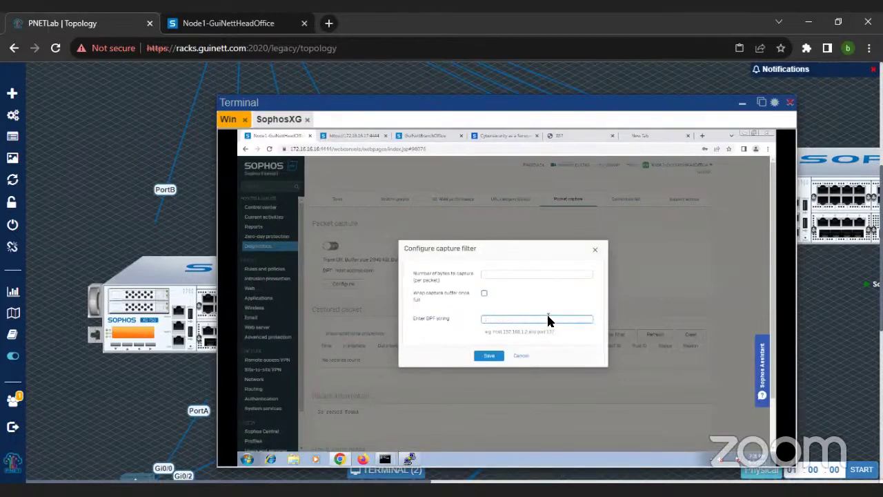
{"action": "type", "text": "host"}
{"action": "type", "text": " 192.168"}
{"action": "type", "text": ".88"}
{"action": "type", "text": ".2 or"}
{"action": "type", "text": "d port 80"}
{"action": "key", "text": "Return"}
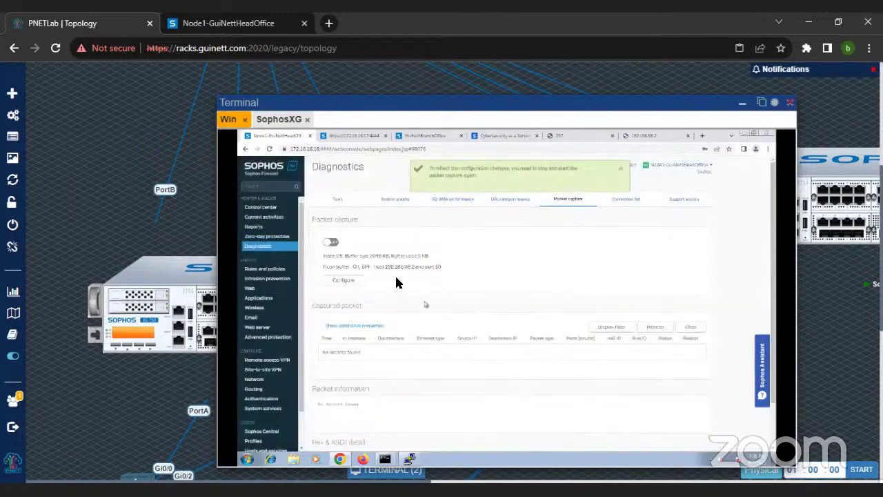
{"action": "left_click_drag", "start_coordinate": [373, 267], "coordinate": [463, 274]}
Step: Turn on the packet capture
{"action": "key", "text": "ctrl+plus"}
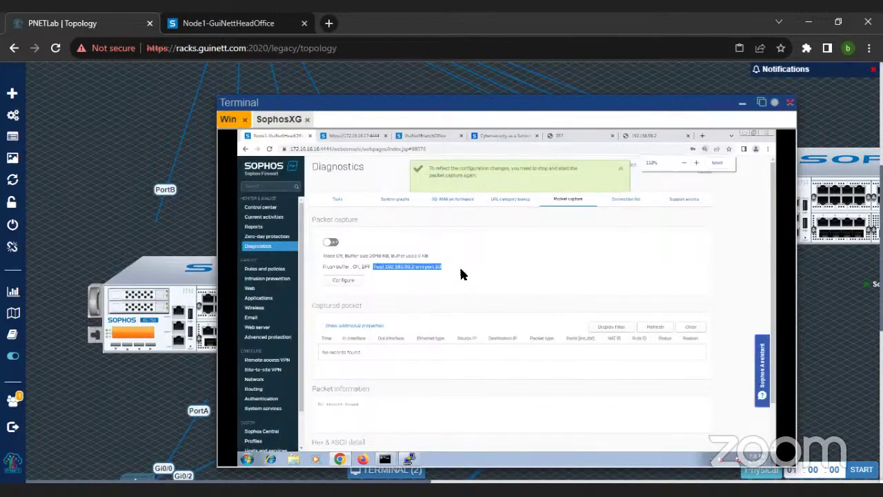
{"action": "scroll", "coordinate": [465, 305], "scroll_direction": "down", "scroll_amount": 2}
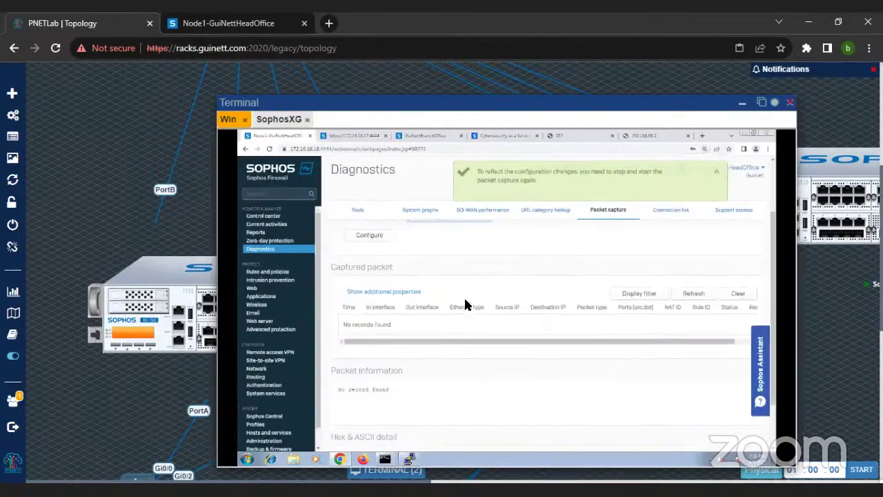
{"action": "scroll", "coordinate": [465, 305], "scroll_direction": "up", "scroll_amount": 1}
{"action": "left_click", "coordinate": [378, 284]}
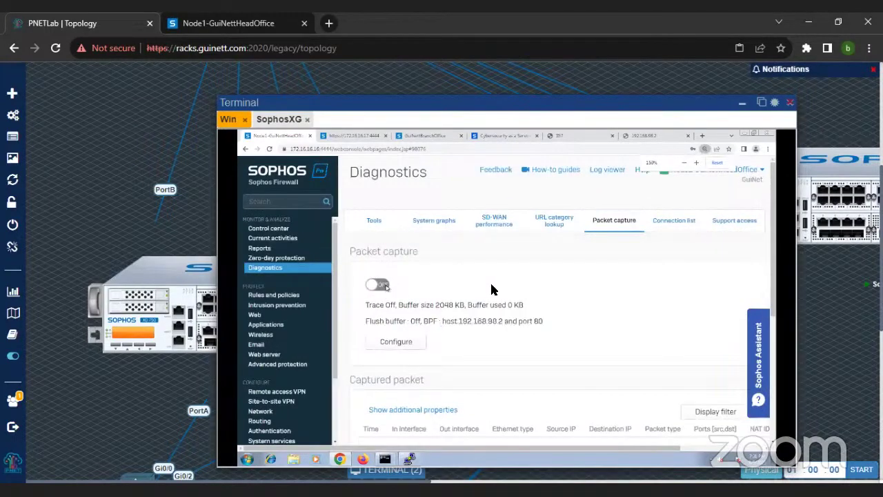
{"action": "scroll", "coordinate": [614, 307], "scroll_direction": "down", "scroll_amount": 3}
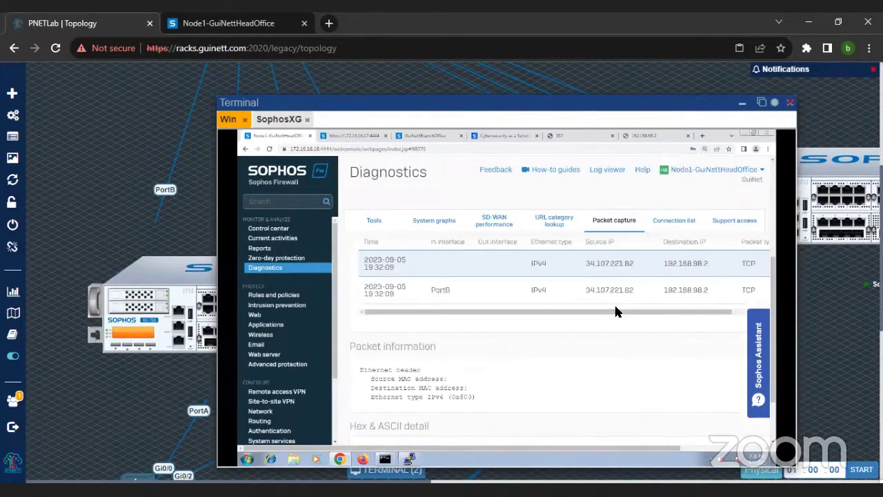
{"action": "key", "text": "ctrl+minus"}
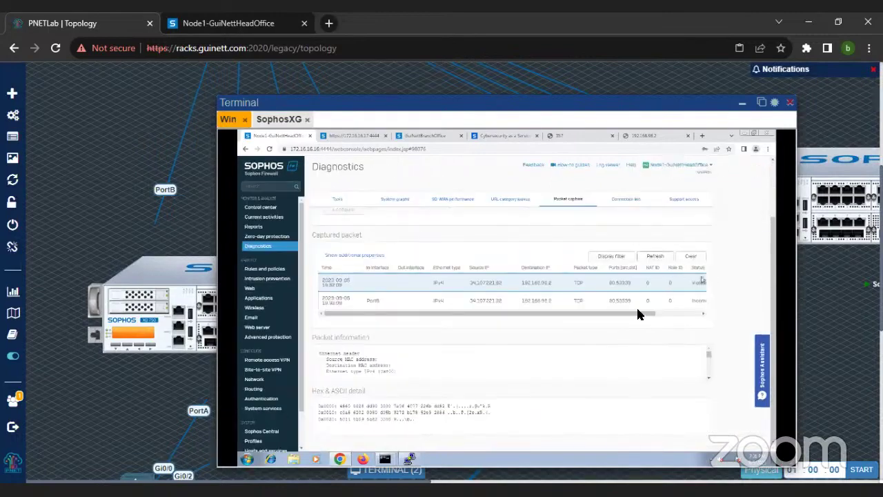
{"action": "left_click_drag", "start_coordinate": [630, 319], "coordinate": [679, 319]}
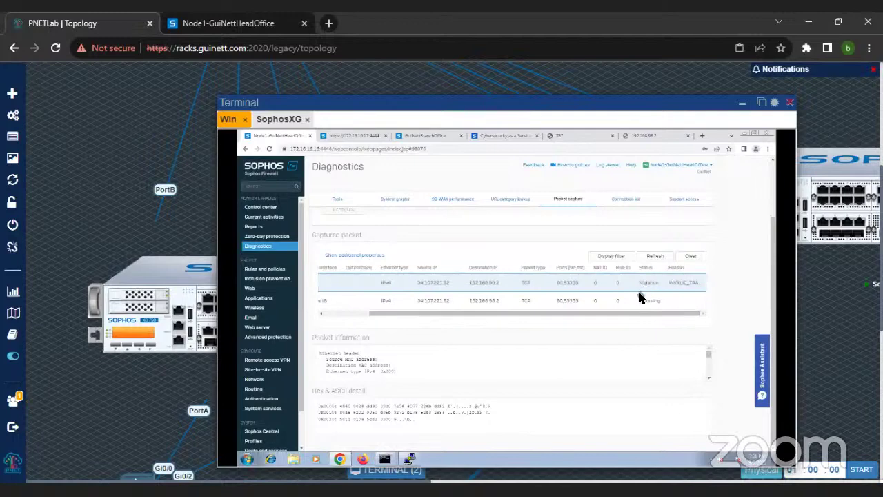
Step: Retest 192.168.98.2 in the browser and refresh the captured packets list to review it
{"action": "left_click", "coordinate": [656, 135]}
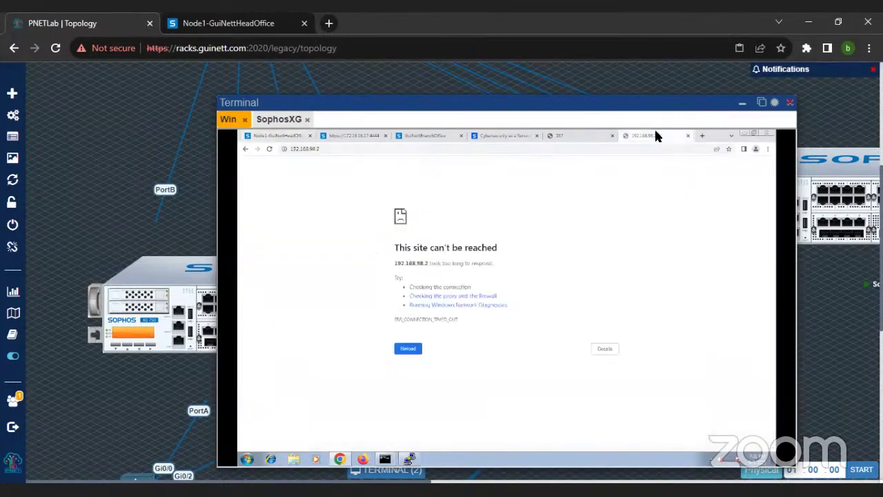
{"action": "left_click", "coordinate": [274, 136]}
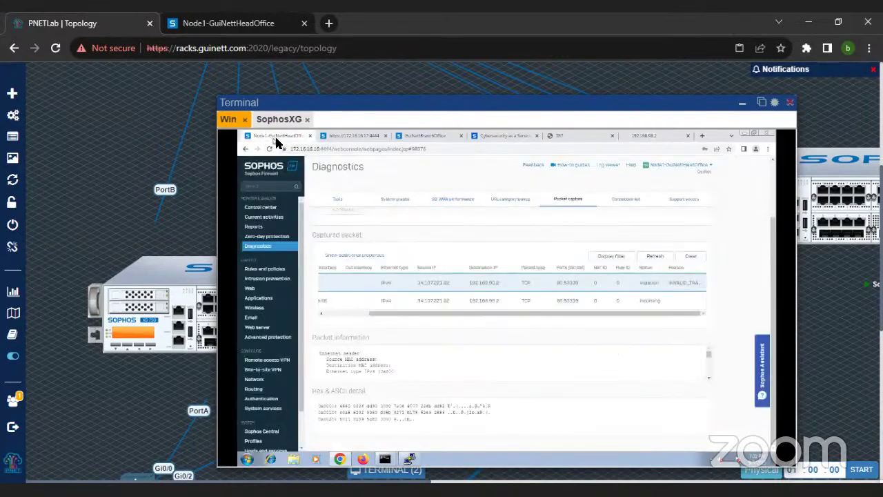
{"action": "left_click", "coordinate": [661, 257]}
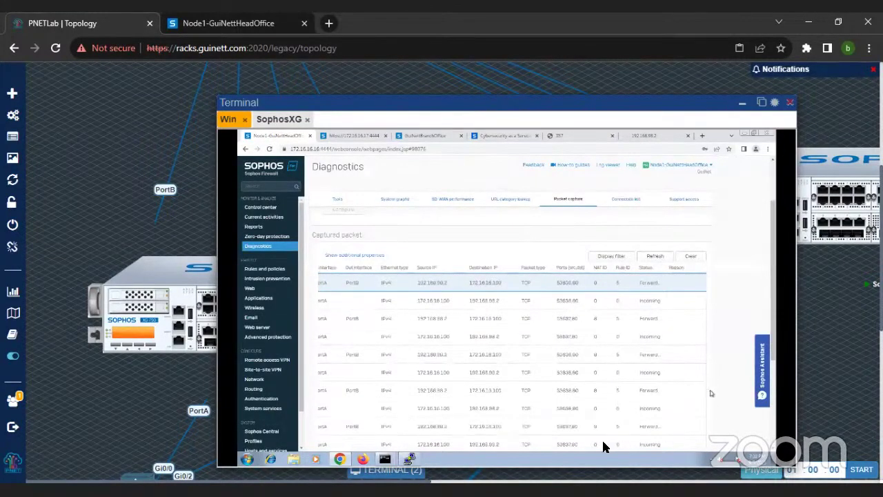
{"action": "scroll", "coordinate": [500, 373], "scroll_direction": "down", "scroll_amount": 2}
{"action": "left_click_drag", "start_coordinate": [513, 385], "coordinate": [437, 380]}
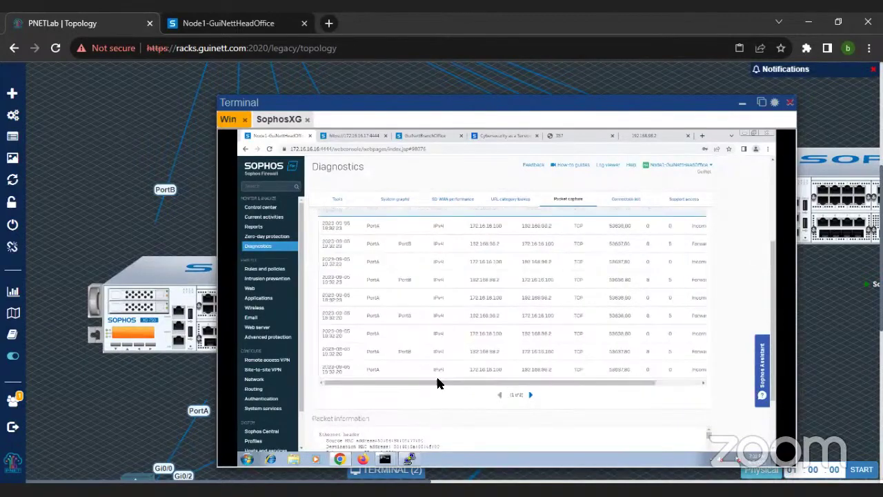
{"action": "scroll", "coordinate": [492, 334], "scroll_direction": "up", "scroll_amount": 1}
{"action": "scroll", "coordinate": [493, 334], "scroll_direction": "up", "scroll_amount": 3}
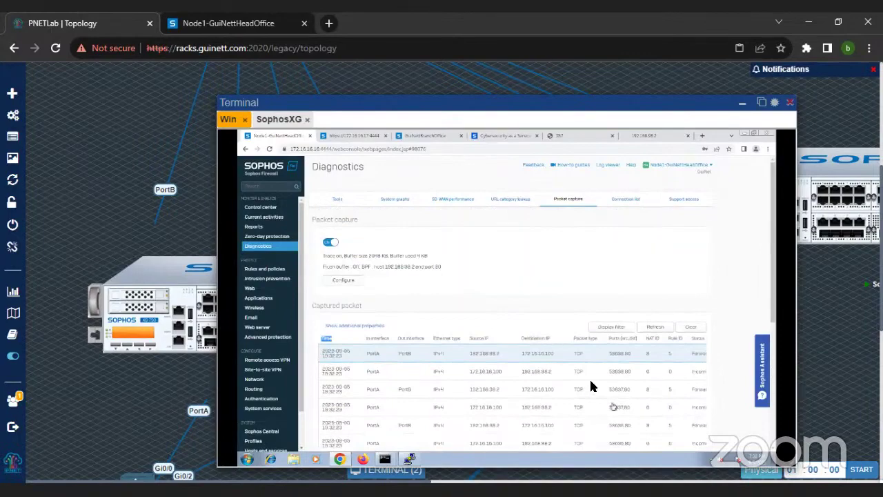
{"action": "scroll", "coordinate": [592, 384], "scroll_direction": "down", "scroll_amount": 3}
{"action": "scroll", "coordinate": [580, 353], "scroll_direction": "up", "scroll_amount": 3}
Step: Clear the capture, retest 192.168.98.2, and reload to see traffic forwarded to 172.16.16.100
{"action": "left_click", "coordinate": [692, 329]}
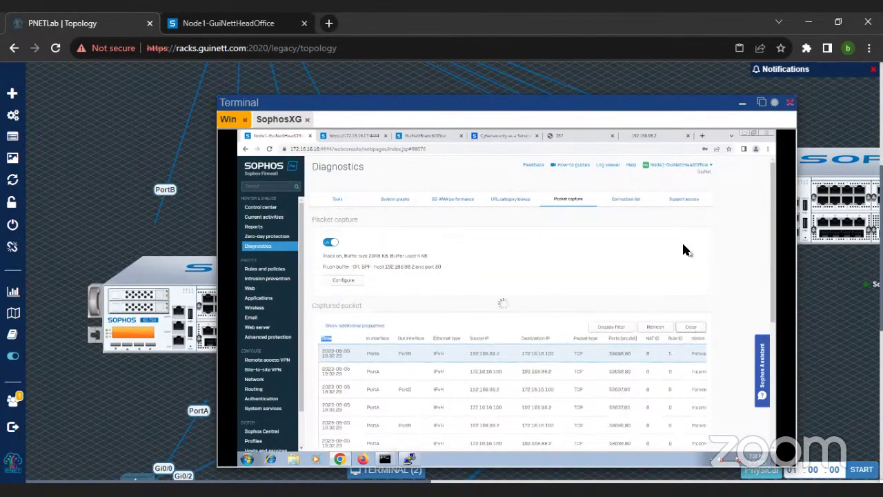
{"action": "left_click", "coordinate": [649, 136]}
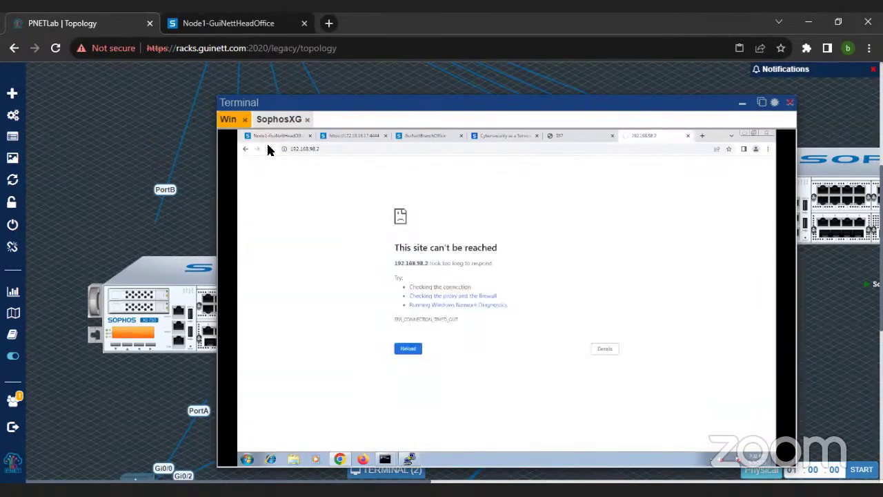
{"action": "left_click", "coordinate": [274, 136]}
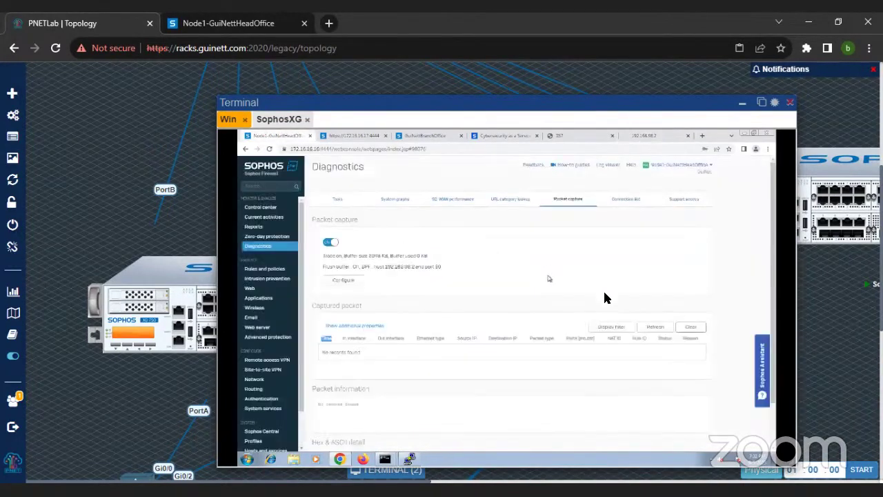
{"action": "left_click", "coordinate": [659, 329]}
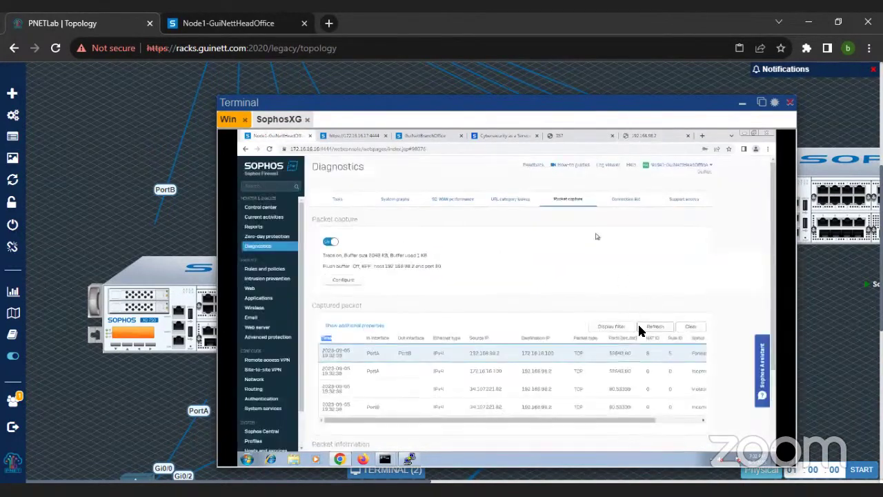
{"action": "scroll", "coordinate": [645, 345], "scroll_direction": "down", "scroll_amount": 1}
{"action": "left_click_drag", "start_coordinate": [632, 347], "coordinate": [696, 350]}
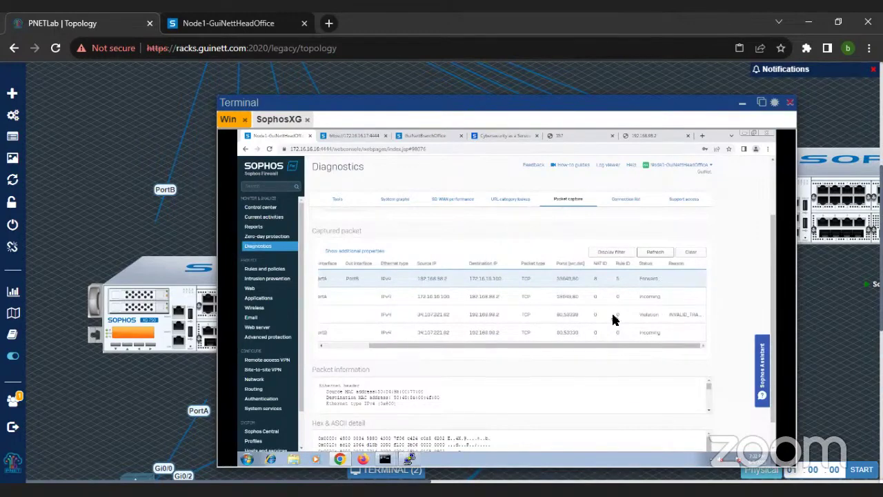
{"action": "left_click_drag", "start_coordinate": [586, 349], "coordinate": [442, 349]}
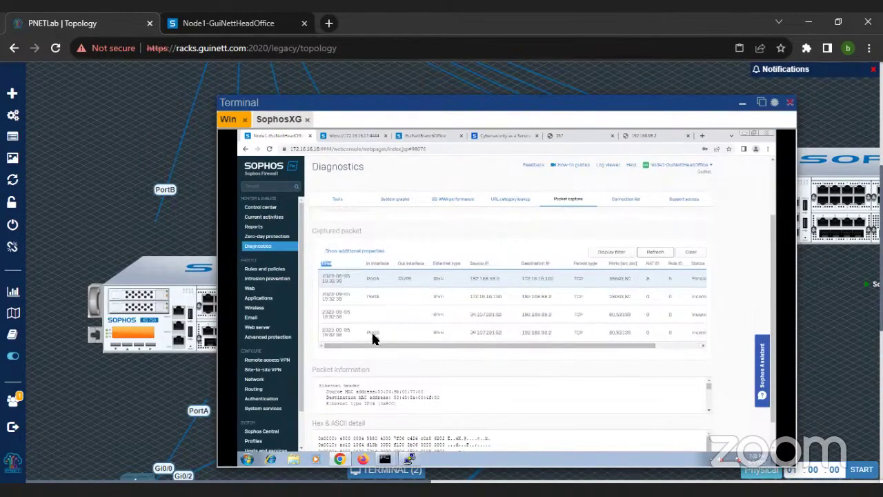
{"action": "left_click", "coordinate": [276, 269]}
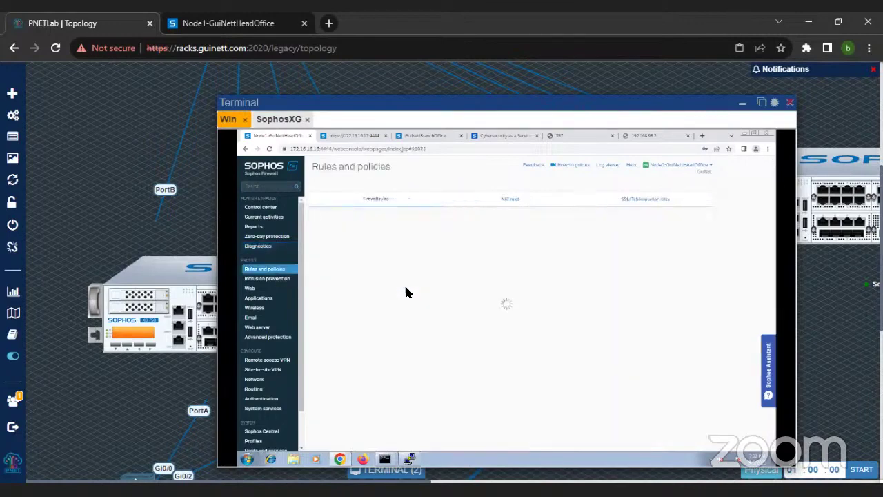
Step: Add a new firewall rule named LAN_LAN with logging enabled, placed at the top
{"action": "left_click", "coordinate": [602, 220]}
{"action": "left_click", "coordinate": [580, 236]}
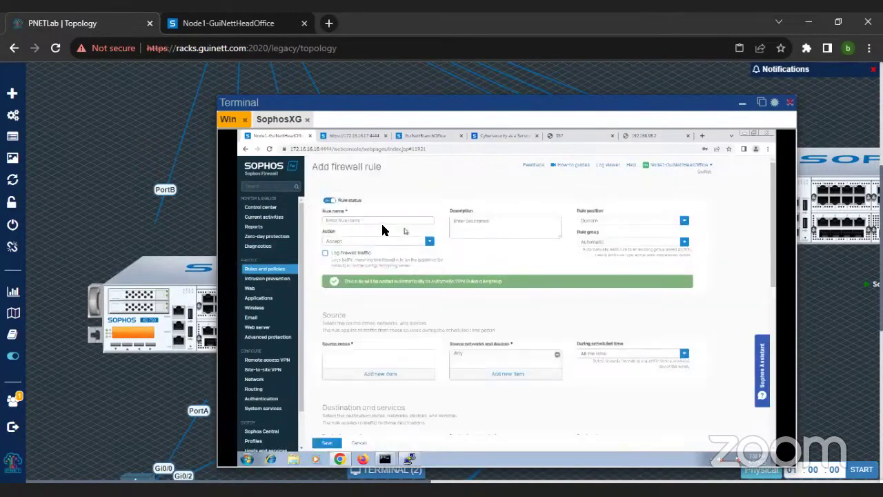
{"action": "left_click", "coordinate": [370, 220]}
{"action": "type", "text": "LAN_LAN"}
{"action": "left_click", "coordinate": [344, 254]}
{"action": "left_click", "coordinate": [588, 222]}
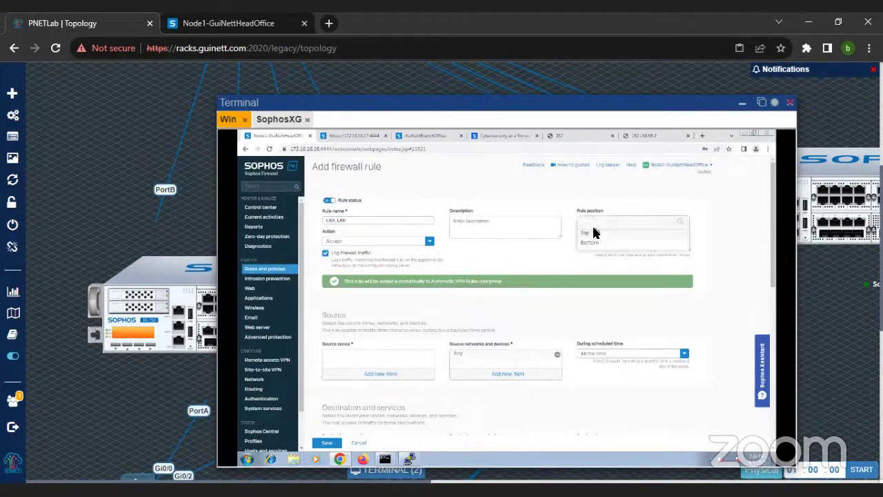
{"action": "left_click", "coordinate": [584, 238]}
Step: Set both the source and destination zones of LAN_LAN to LAN
{"action": "left_click", "coordinate": [384, 379]}
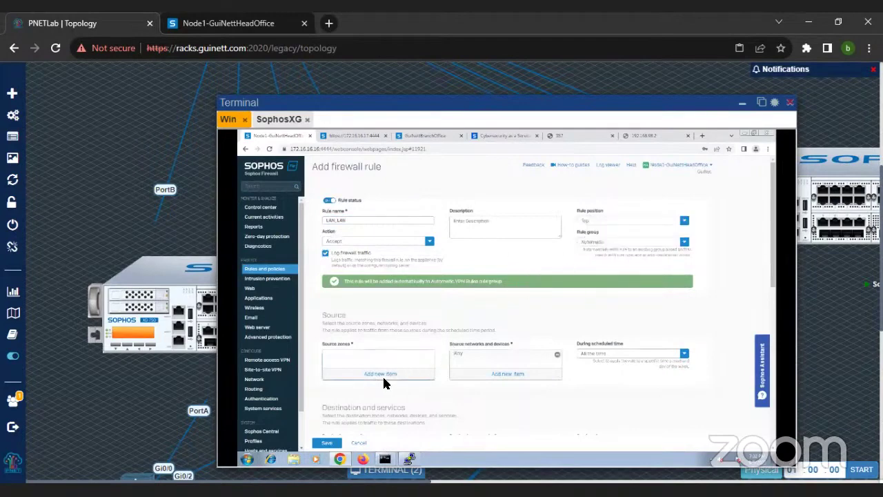
{"action": "left_click", "coordinate": [341, 390]}
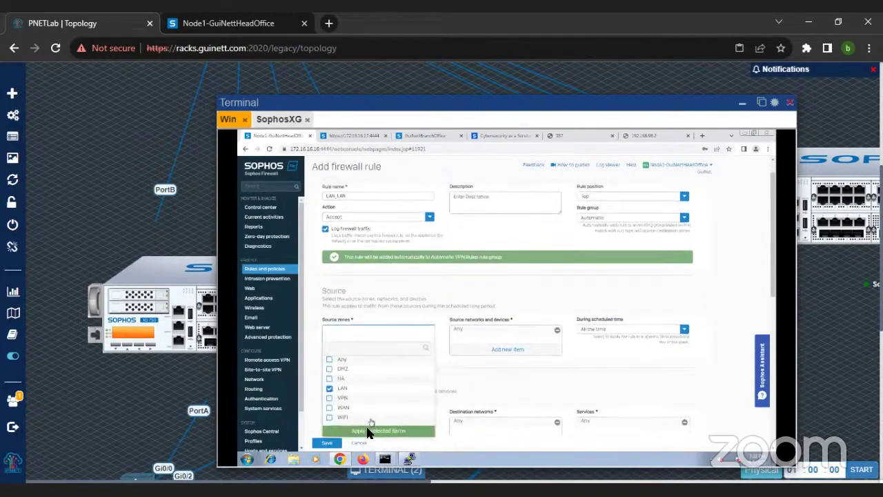
{"action": "left_click", "coordinate": [371, 432]}
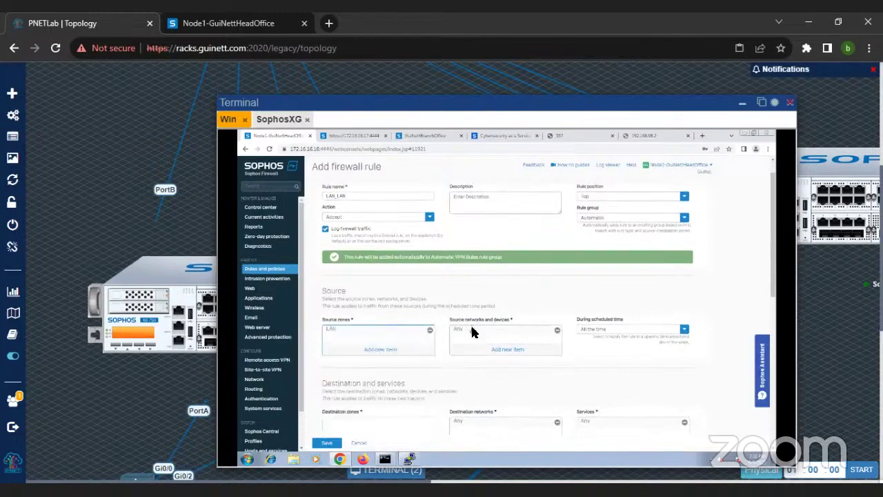
{"action": "scroll", "coordinate": [473, 333], "scroll_direction": "down", "scroll_amount": 1}
{"action": "scroll", "coordinate": [472, 333], "scroll_direction": "down", "scroll_amount": 1}
{"action": "left_click", "coordinate": [384, 410]}
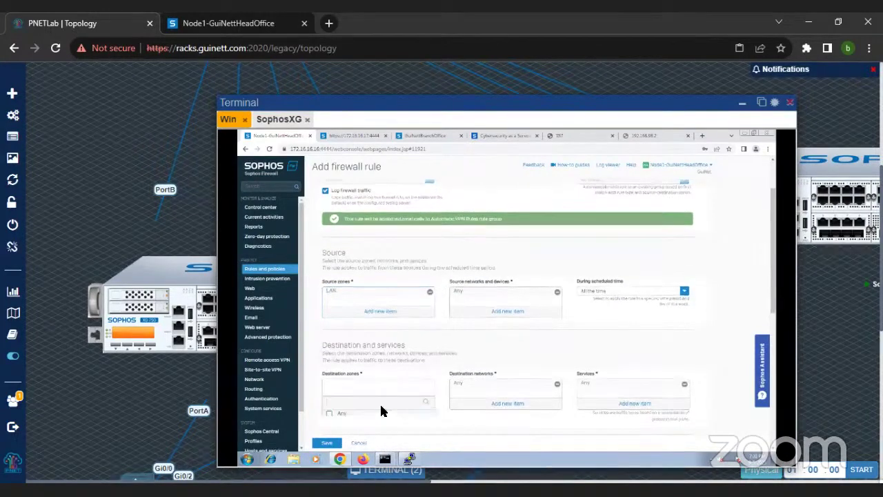
{"action": "left_click", "coordinate": [347, 392]}
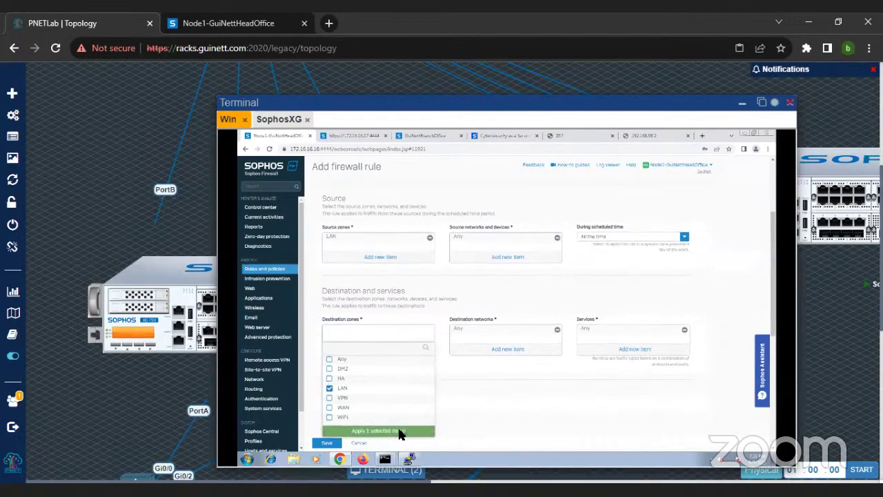
{"action": "left_click", "coordinate": [402, 433]}
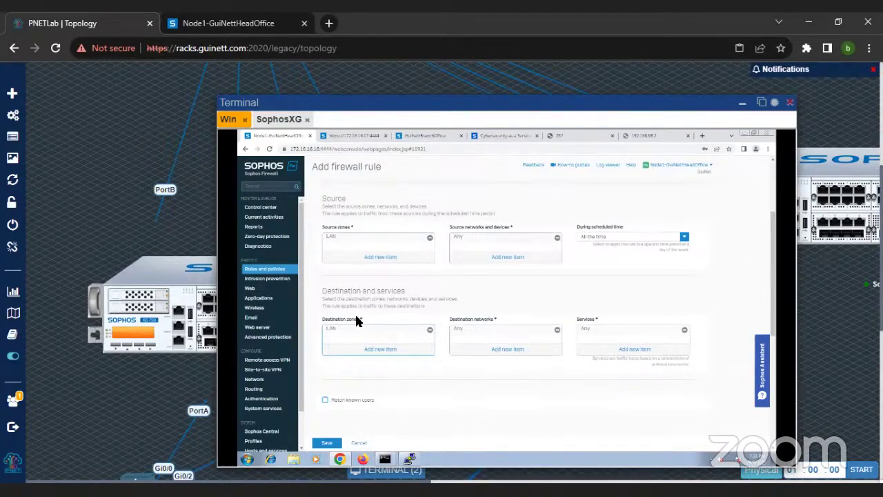
Step: Replace Any with #PortB as the rule's destination network
{"action": "left_click", "coordinate": [490, 352]}
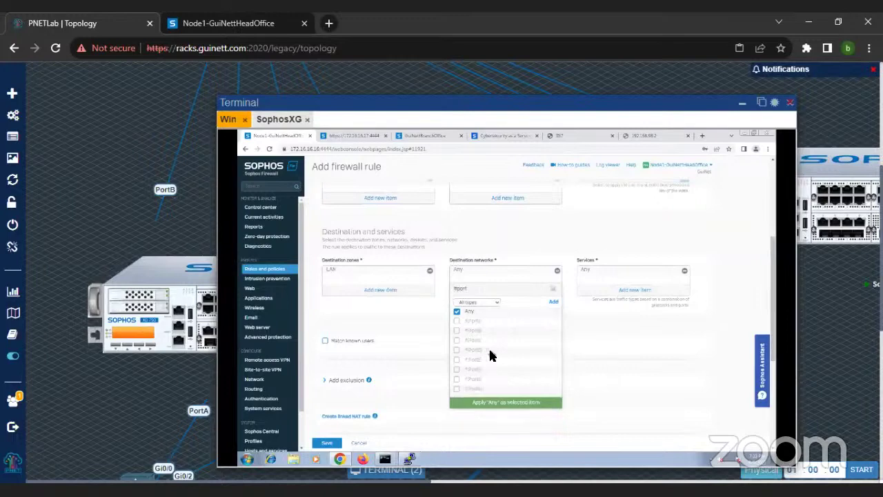
{"action": "left_click", "coordinate": [457, 314]}
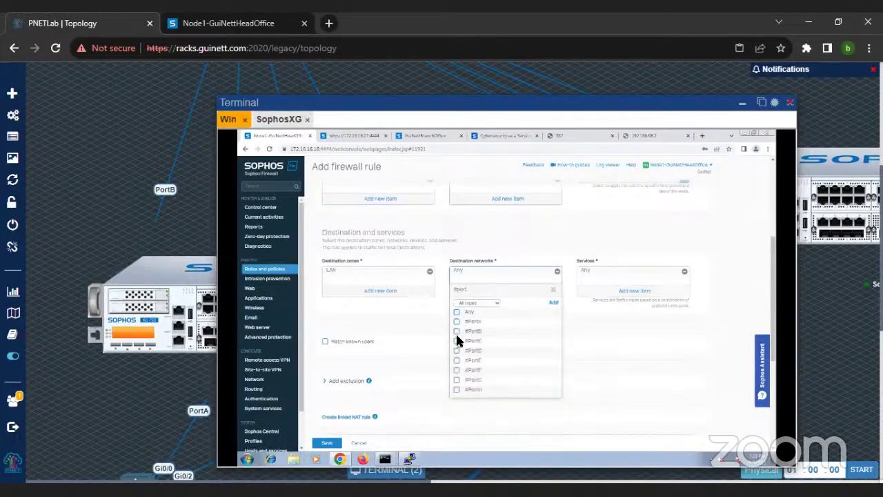
{"action": "left_click", "coordinate": [458, 332]}
{"action": "left_click", "coordinate": [498, 404]}
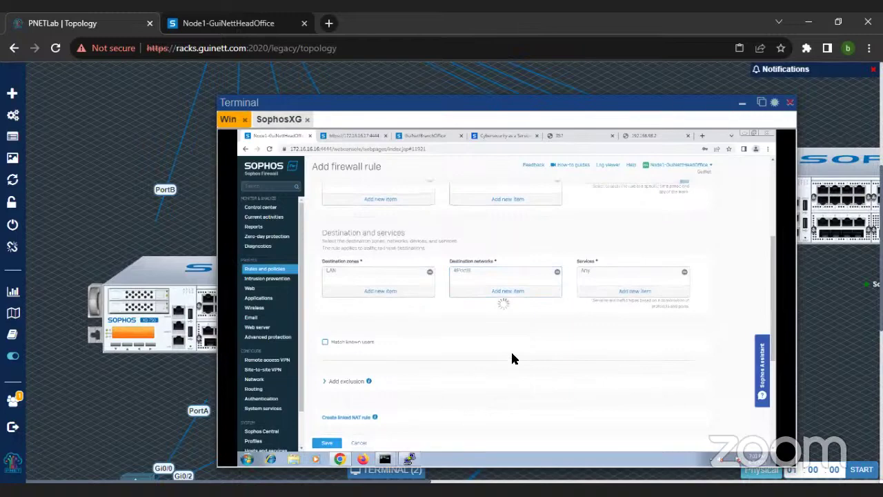
{"action": "scroll", "coordinate": [521, 344], "scroll_direction": "up", "scroll_amount": 3}
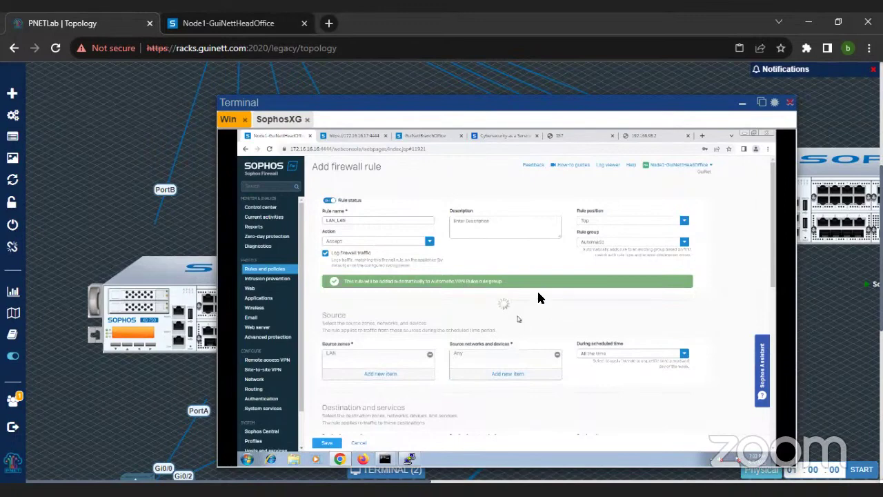
Step: Reload 192.168.98.2 to retest, then view the NAT rules list and the firewall's PuTTY session
{"action": "left_click", "coordinate": [653, 137]}
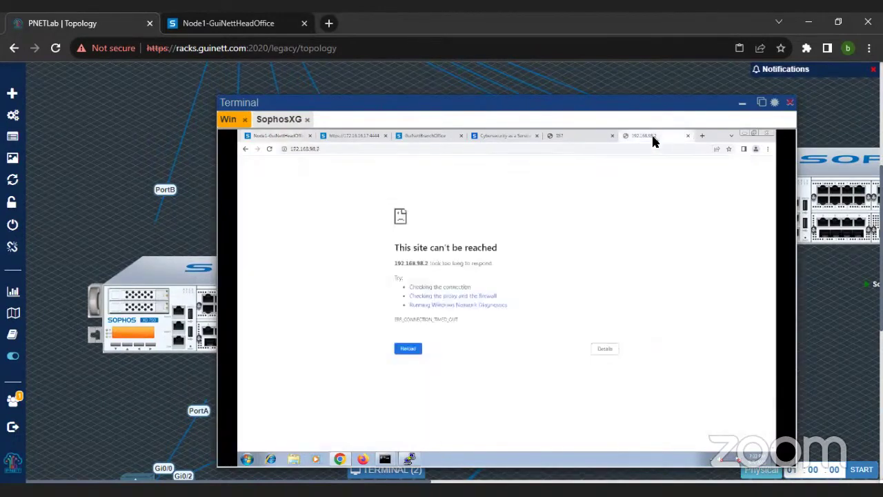
{"action": "left_click", "coordinate": [270, 148]}
{"action": "left_click", "coordinate": [279, 137]}
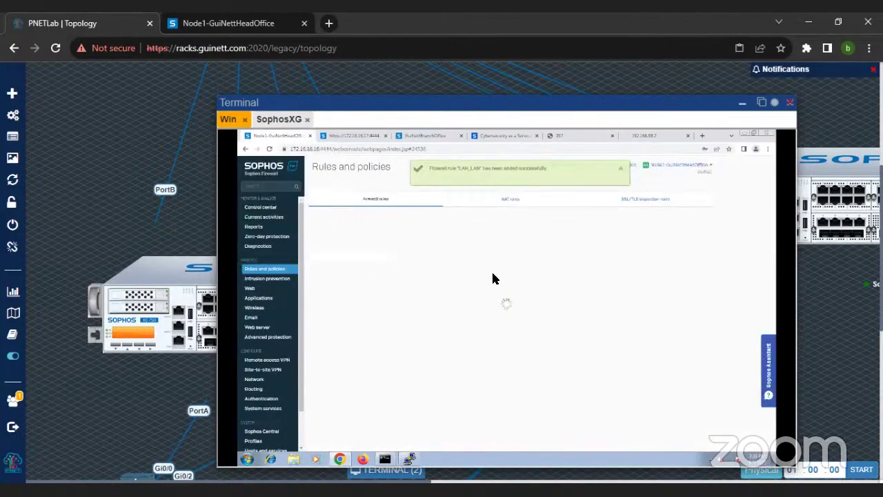
{"action": "left_click_drag", "start_coordinate": [476, 98], "coordinate": [523, 103]}
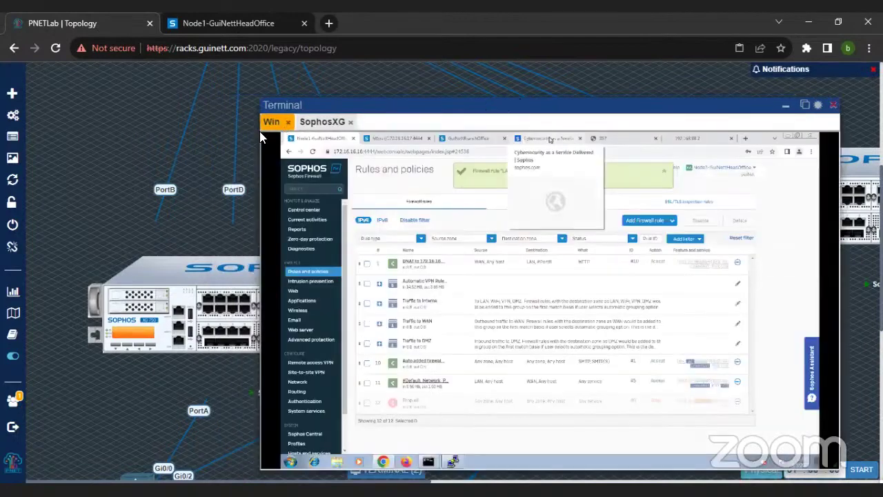
{"action": "scroll", "coordinate": [53, 193], "scroll_direction": "up", "scroll_amount": 5}
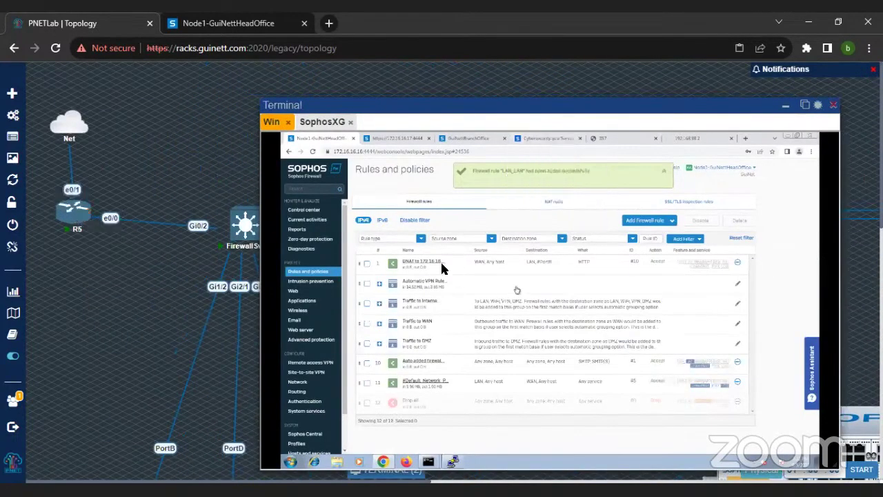
{"action": "left_click", "coordinate": [559, 204]}
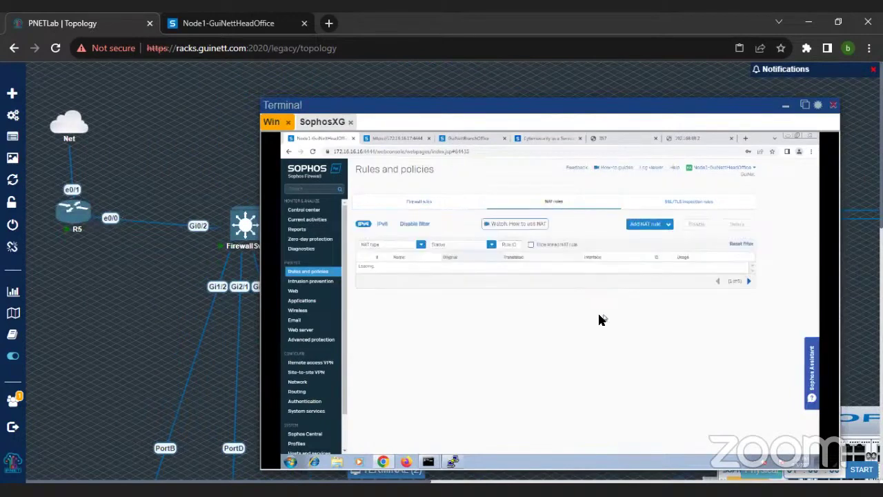
{"action": "mouse_move", "coordinate": [453, 461]}
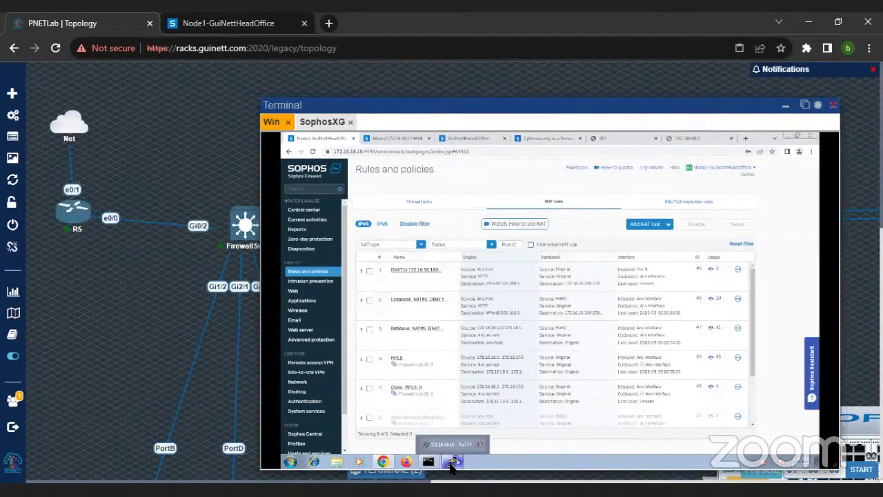
{"action": "left_click", "coordinate": [473, 450]}
Step: Stop tcpdump and run drop-packet-capture filtered on 'host 192.168.98.2'
{"action": "key", "text": "ctrl+c"}
{"action": "key", "text": "ctrl+c"}
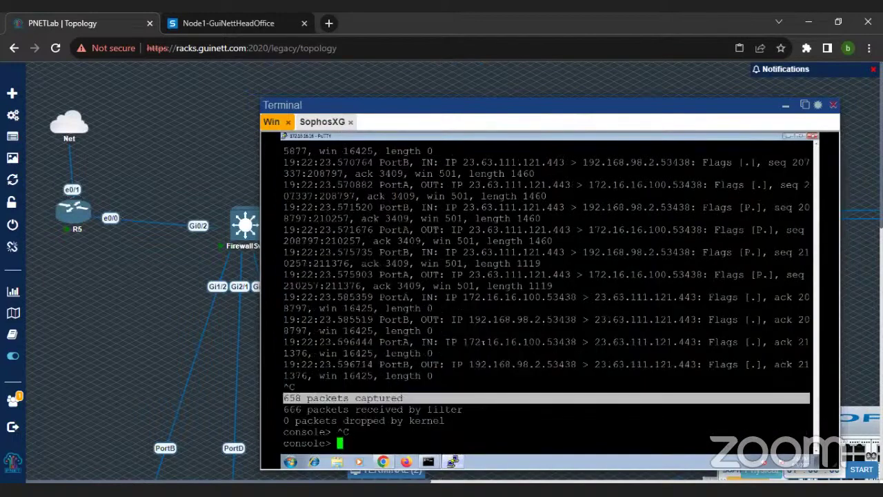
{"action": "type", "text": "tcpdump 'host"}
{"action": "key", "text": "BackSpace"}
{"action": "key", "text": "BackSpace"}
{"action": "key", "text": "BackSpace"}
{"action": "key", "text": "BackSpace"}
{"action": "key", "text": "BackSpace"}
{"action": "key", "text": "BackSpace"}
{"action": "key", "text": "BackSpace"}
{"action": "key", "text": "BackSpace"}
{"action": "key", "text": "BackSpace"}
{"action": "key", "text": "BackSpace"}
{"action": "key", "text": "BackSpace"}
{"action": "key", "text": "BackSpace"}
{"action": "key", "text": "BackSpace"}
{"action": "key", "text": "BackSpace"}
{"action": "type", "text": "drop-packet-capture 'host "}
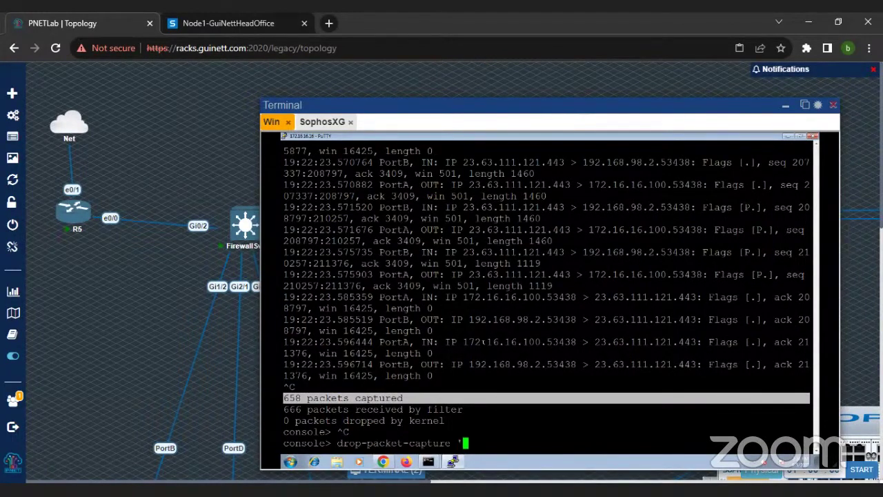
{"action": "type", "text": "192.168.98.2"}
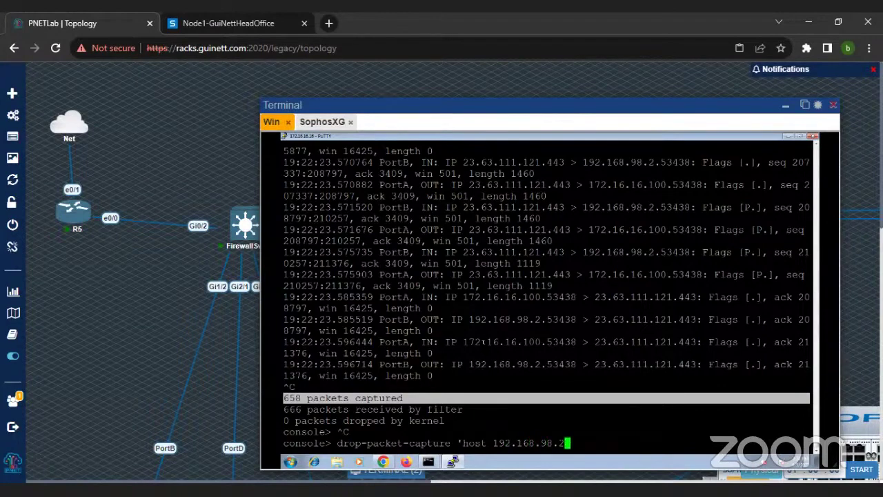
{"action": "key", "text": "Return"}
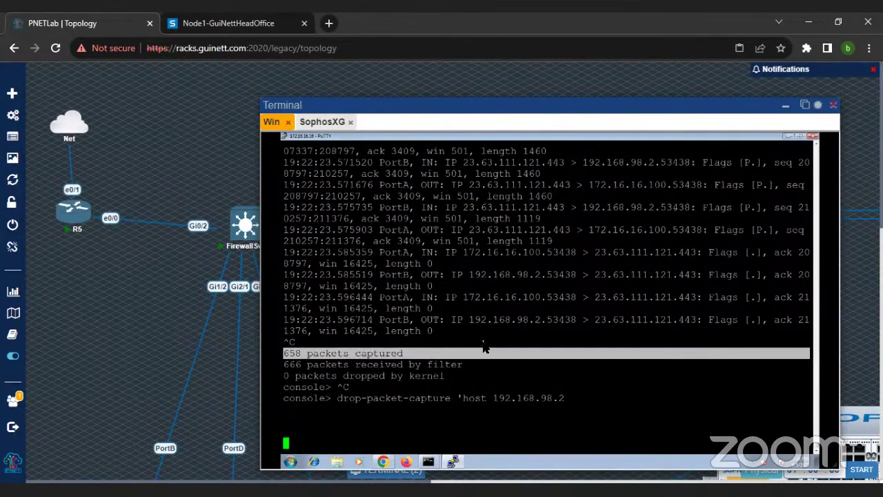
Step: Reload the 192.168.98.2 test page in Chrome to generate traffic
{"action": "left_click", "coordinate": [392, 464]}
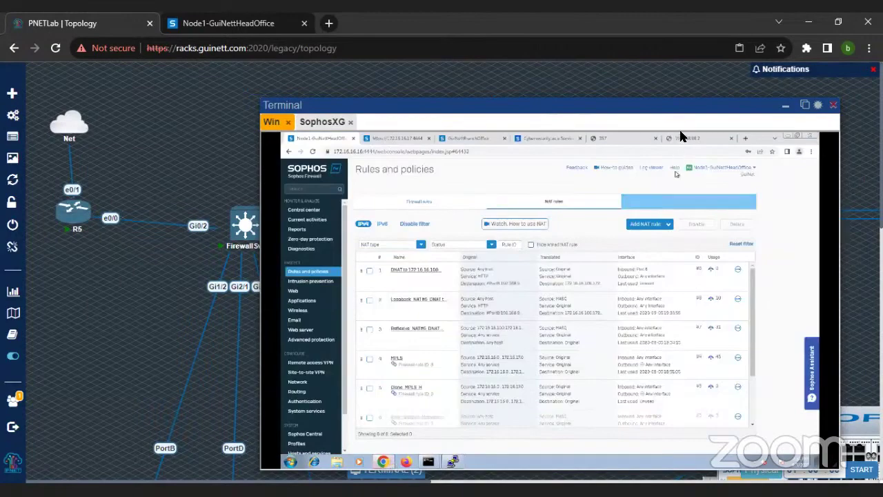
{"action": "left_click", "coordinate": [678, 139]}
{"action": "left_click", "coordinate": [313, 152]}
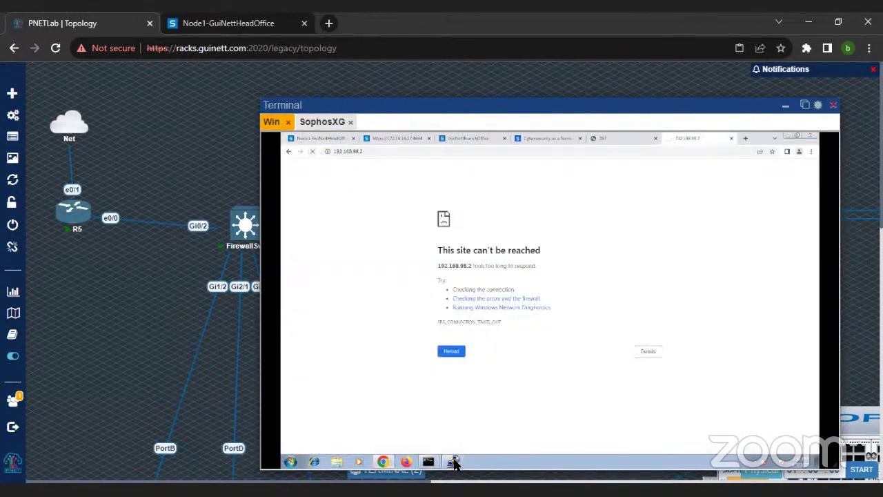
Step: Check the empty drop-capture output, then open the R5 router console
{"action": "left_click", "coordinate": [454, 462]}
{"action": "left_click_drag", "start_coordinate": [310, 399], "coordinate": [591, 453]}
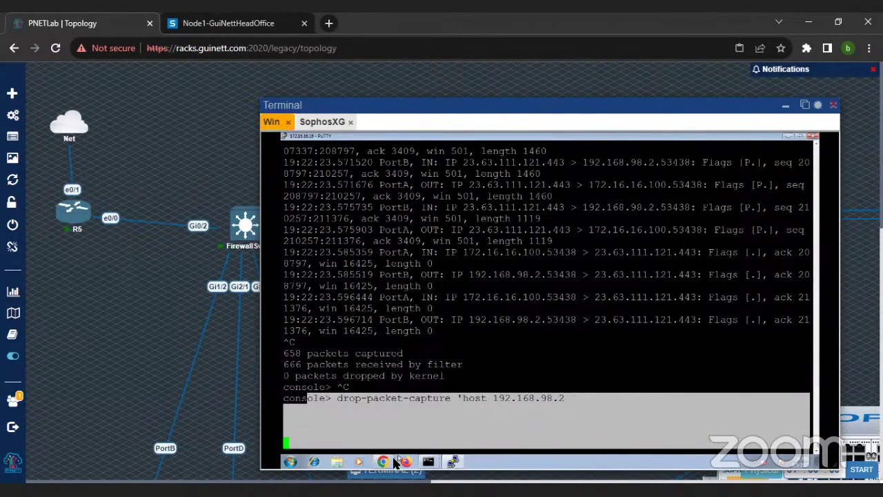
{"action": "mouse_move", "coordinate": [388, 462]}
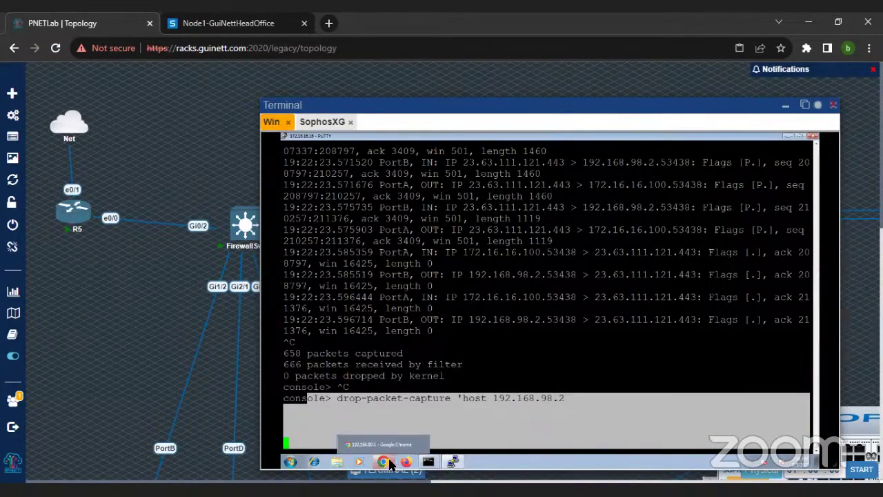
{"action": "left_click", "coordinate": [74, 221]}
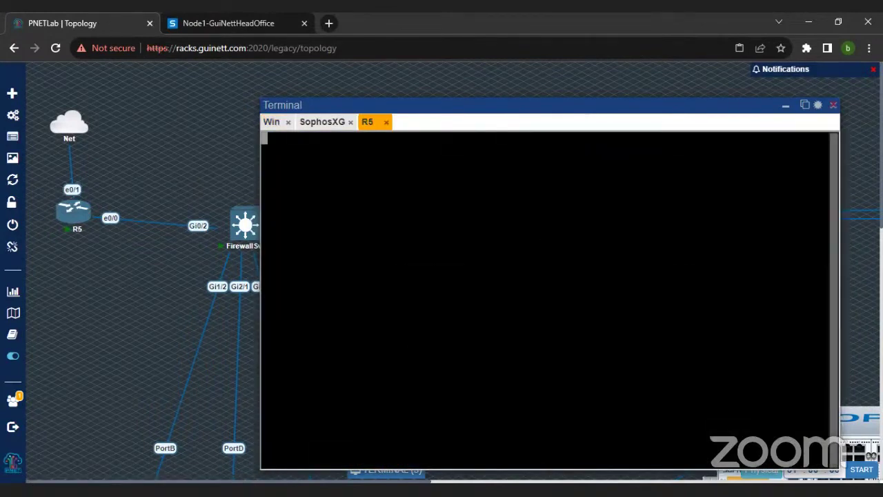
Step: Enter privileged mode on R5 with en and display its running configuration
{"action": "key", "text": "Return"}
{"action": "key", "text": "Return"}
{"action": "key", "text": "Return"}
{"action": "key", "text": "Return"}
{"action": "key", "text": "Return"}
{"action": "type", "text": "en"}
{"action": "key", "text": "Return"}
{"action": "type", "text": "show run"}
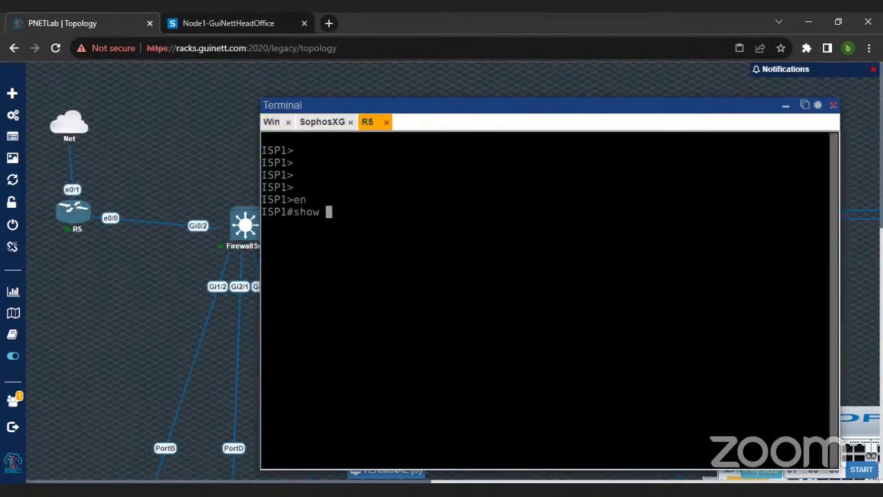
{"action": "key", "text": "Return"}
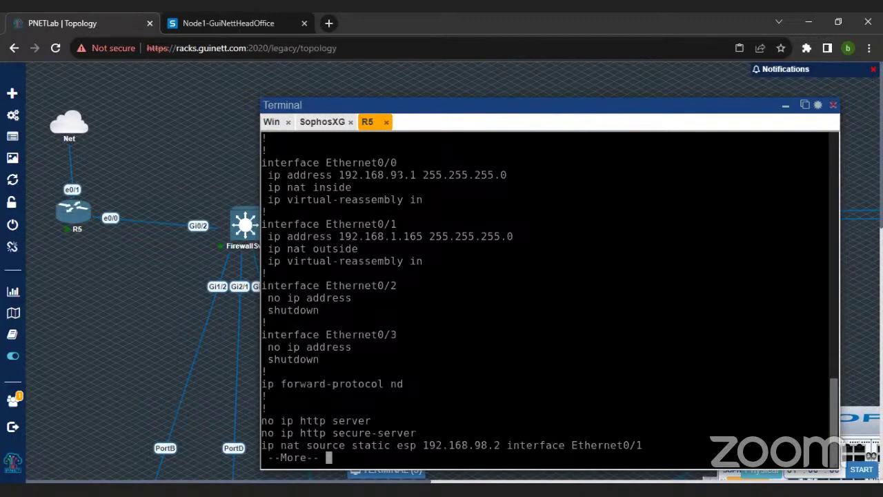
Step: Review R5's interface addresses, existing NAT and default route, then enter config t
{"action": "left_click_drag", "start_coordinate": [320, 163], "coordinate": [421, 188]}
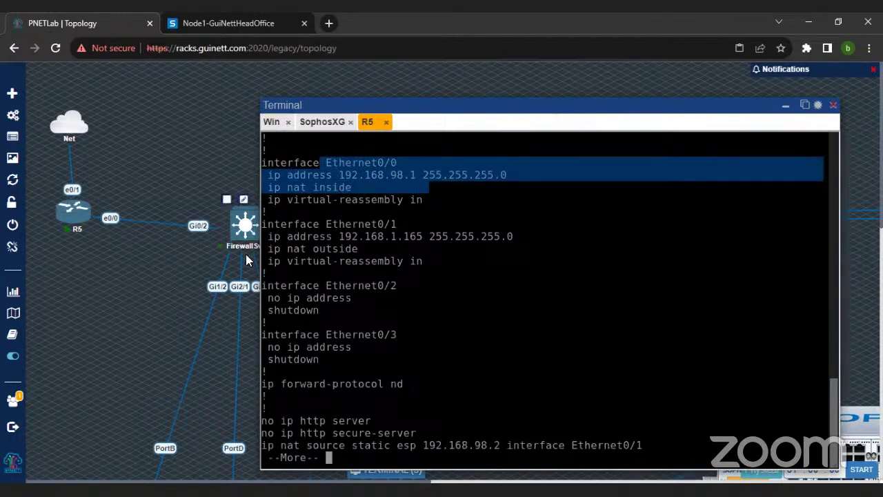
{"action": "left_click_drag", "start_coordinate": [312, 236], "coordinate": [412, 236]}
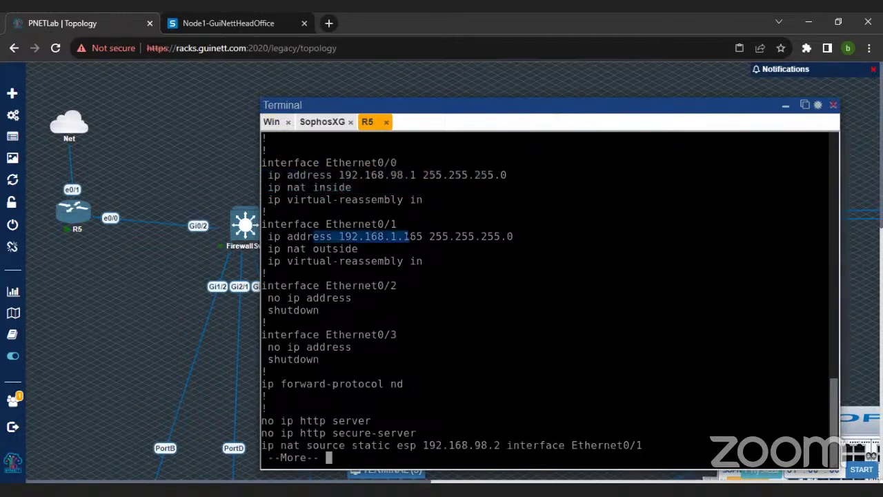
{"action": "key", "text": "space"}
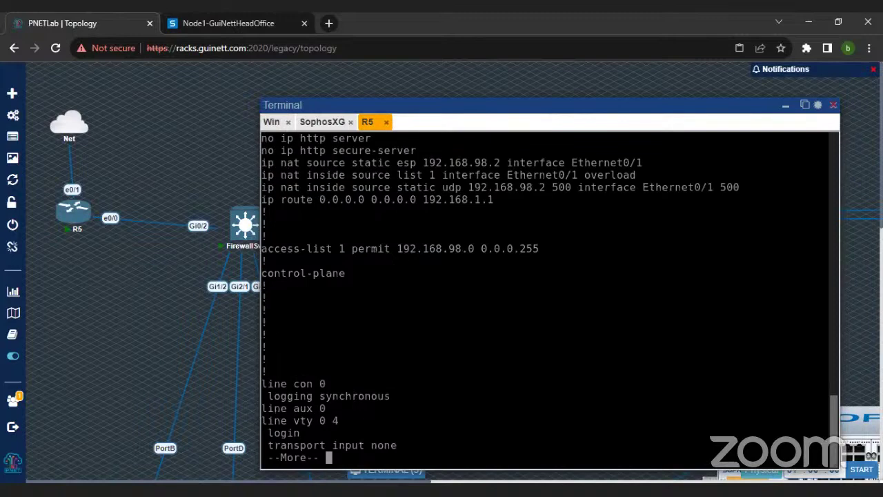
{"action": "scroll", "coordinate": [550, 302], "scroll_direction": "up", "scroll_amount": 1}
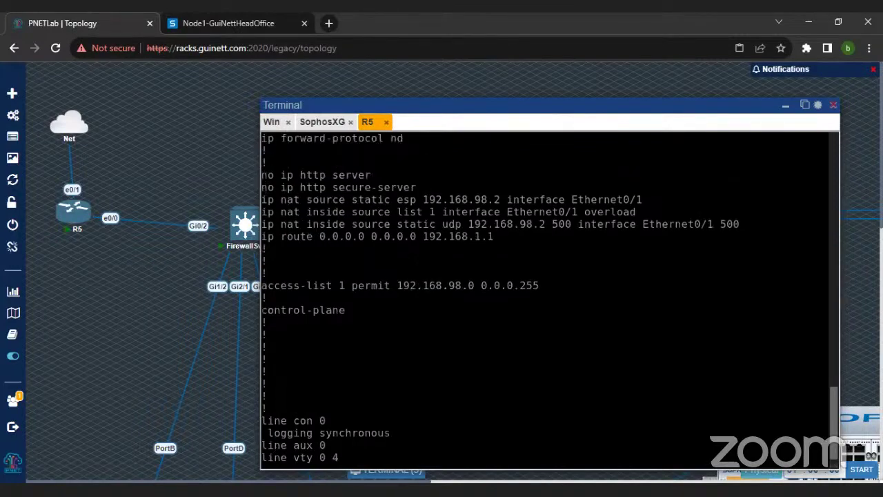
{"action": "left_click_drag", "start_coordinate": [281, 200], "coordinate": [647, 238]}
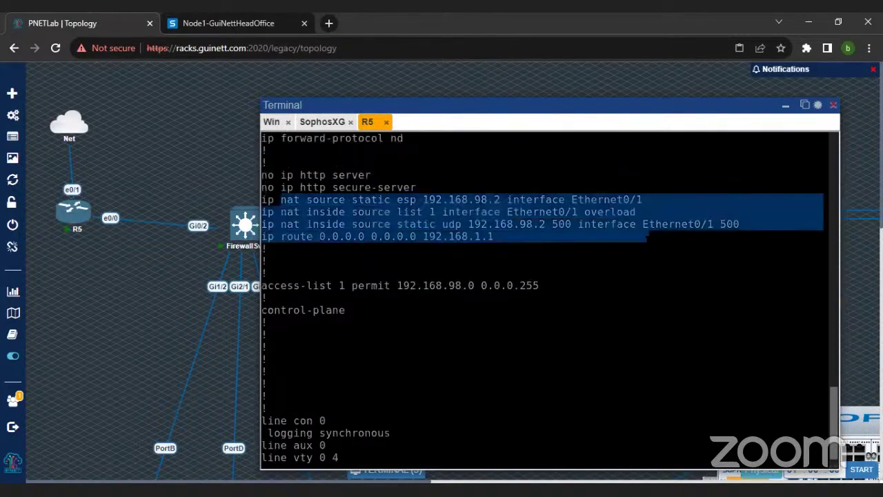
{"action": "scroll", "coordinate": [550, 302], "scroll_direction": "down", "scroll_amount": 1}
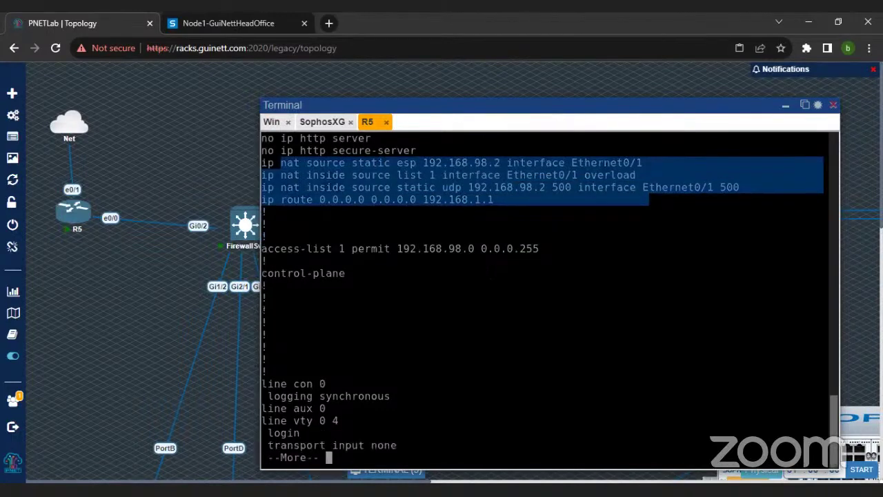
{"action": "key", "text": "q"}
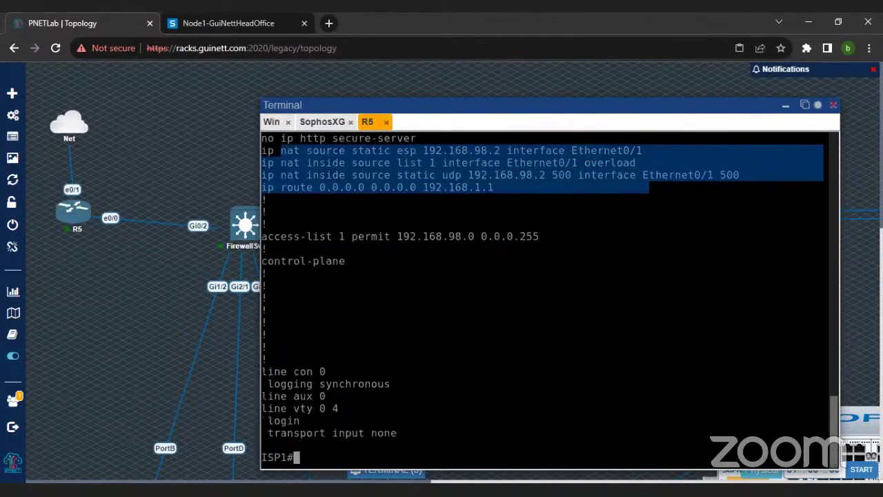
{"action": "type", "text": "config t"}
{"action": "key", "text": "Return"}
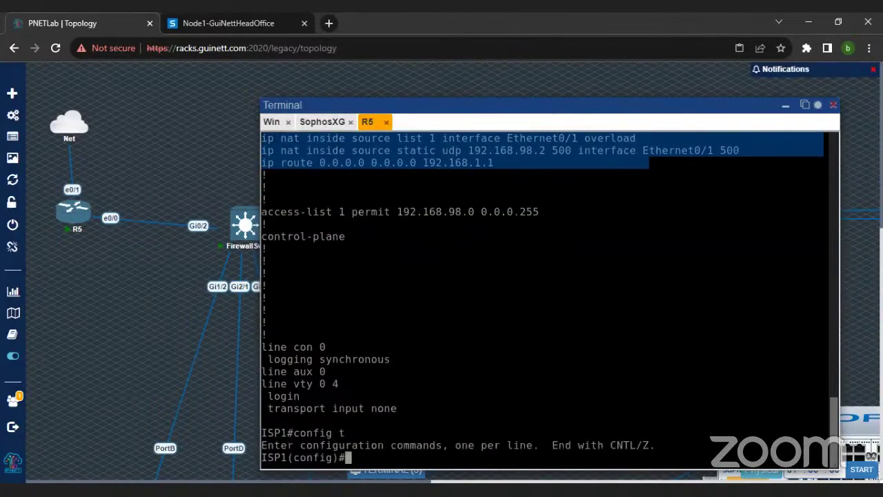
Step: Start the 'ip nat inside source' command on R5 while rechecking the existing config
{"action": "left_click", "coordinate": [497, 276]}
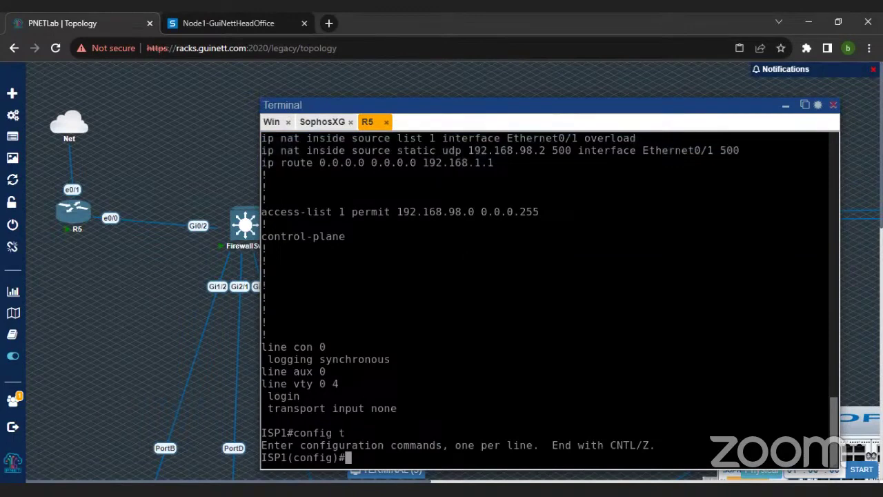
{"action": "type", "text": "ip nat in"}
{"action": "key", "text": "Tab"}
{"action": "type", "text": "sou"}
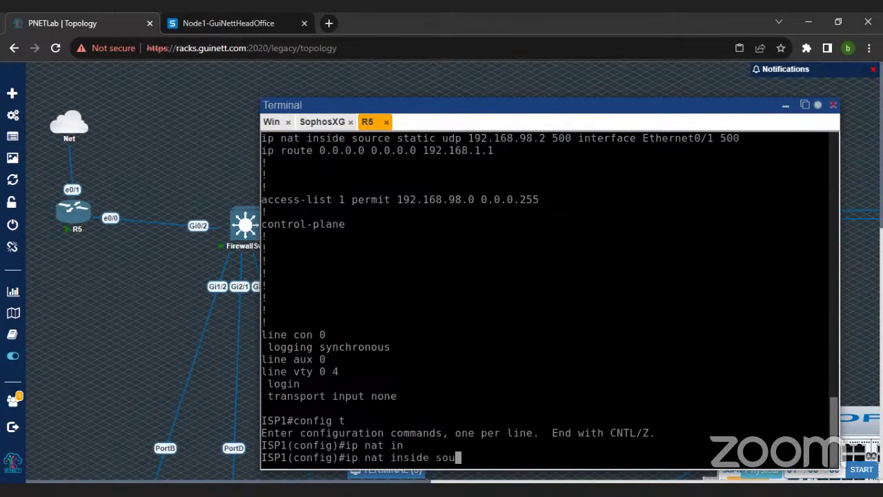
{"action": "key", "text": "Tab"}
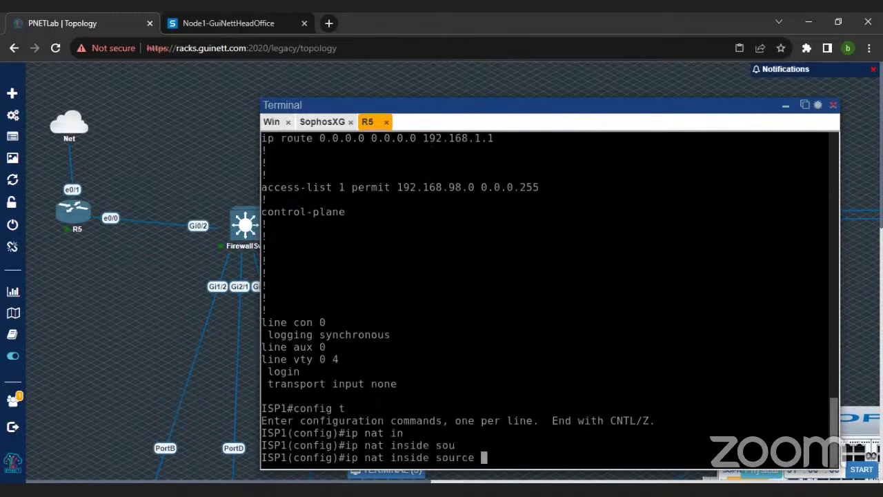
{"action": "scroll", "coordinate": [550, 301], "scroll_direction": "up", "scroll_amount": 1}
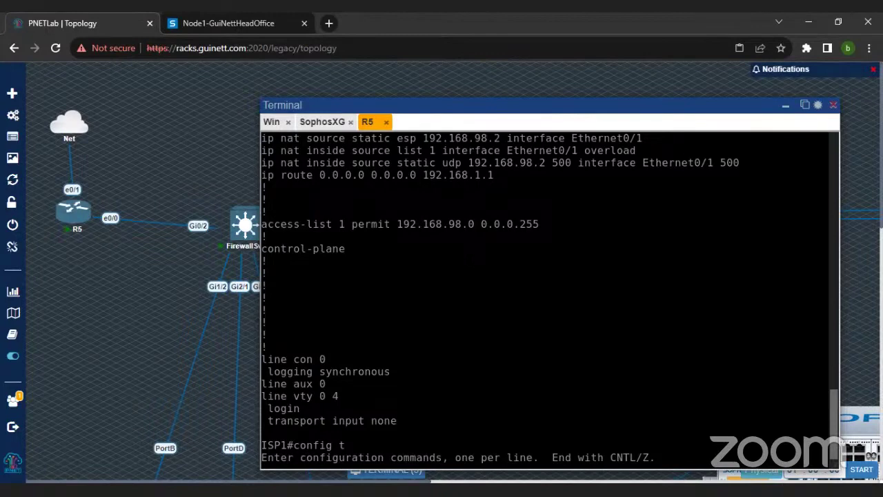
{"action": "scroll", "coordinate": [80, 150], "scroll_direction": "down", "scroll_amount": 1}
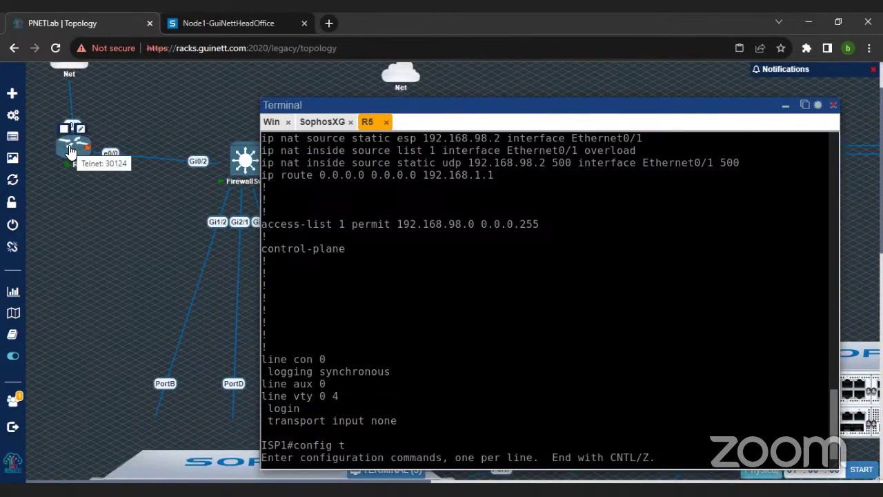
{"action": "scroll", "coordinate": [186, 259], "scroll_direction": "down", "scroll_amount": 4}
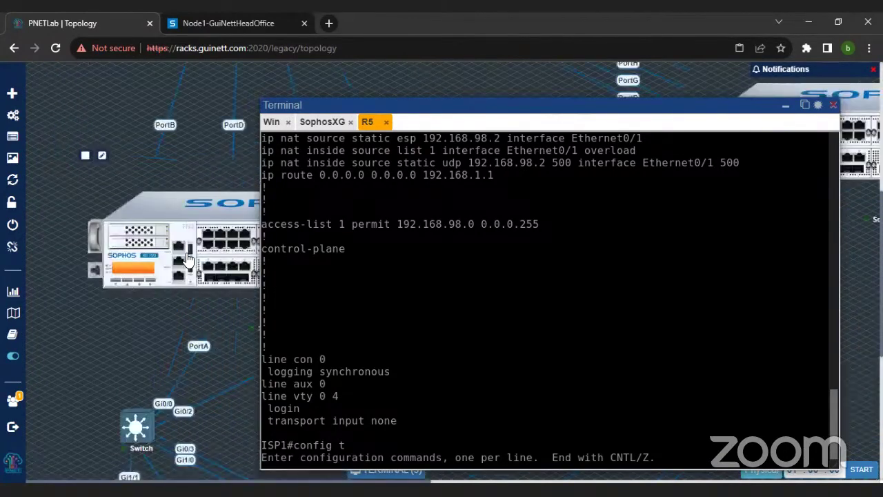
{"action": "scroll", "coordinate": [186, 259], "scroll_direction": "up", "scroll_amount": 4}
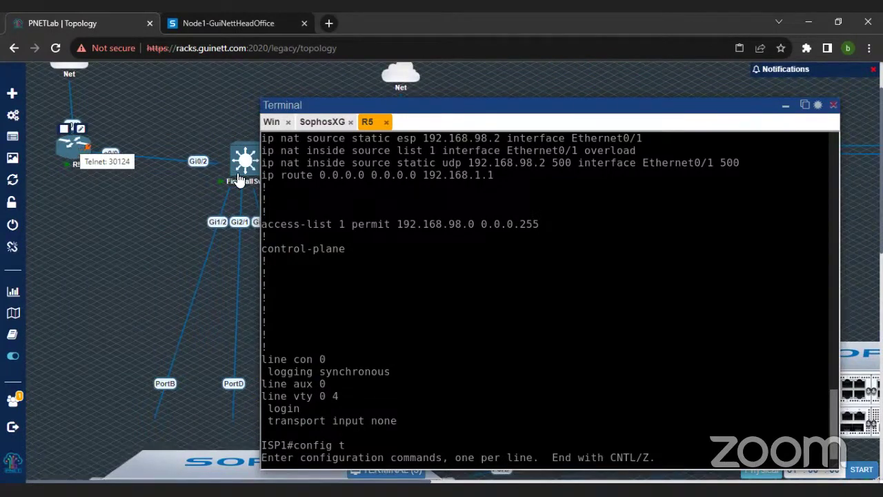
Step: Build 'ip nat inside source static tcp' using Tab completion and ? help
{"action": "type", "text": "ip nat in"}
{"action": "key", "text": "Tab"}
{"action": "type", "text": "sou"}
{"action": "key", "text": "Tab"}
{"action": "scroll", "coordinate": [546, 297], "scroll_direction": "up", "scroll_amount": 3}
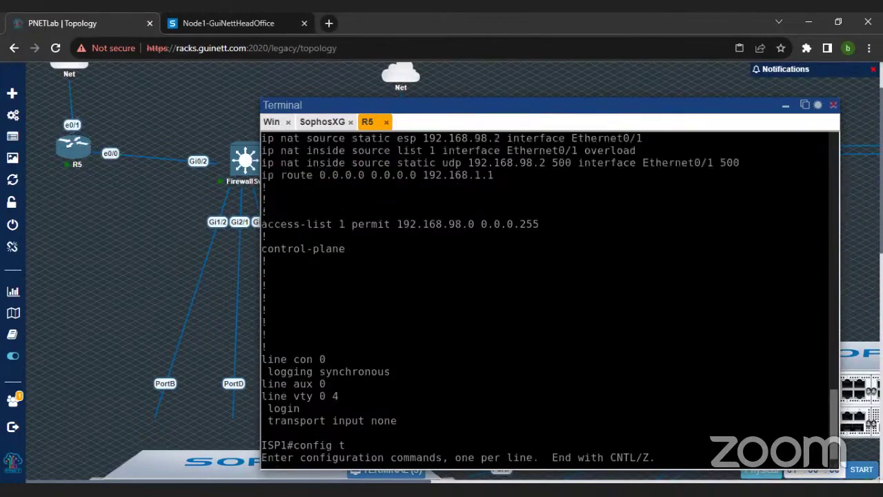
{"action": "scroll", "coordinate": [545, 297], "scroll_direction": "down", "scroll_amount": 2}
{"action": "scroll", "coordinate": [545, 297], "scroll_direction": "down", "scroll_amount": 2}
{"action": "type", "text": "st"}
{"action": "key", "text": "Tab"}
{"action": "type", "text": "?"}
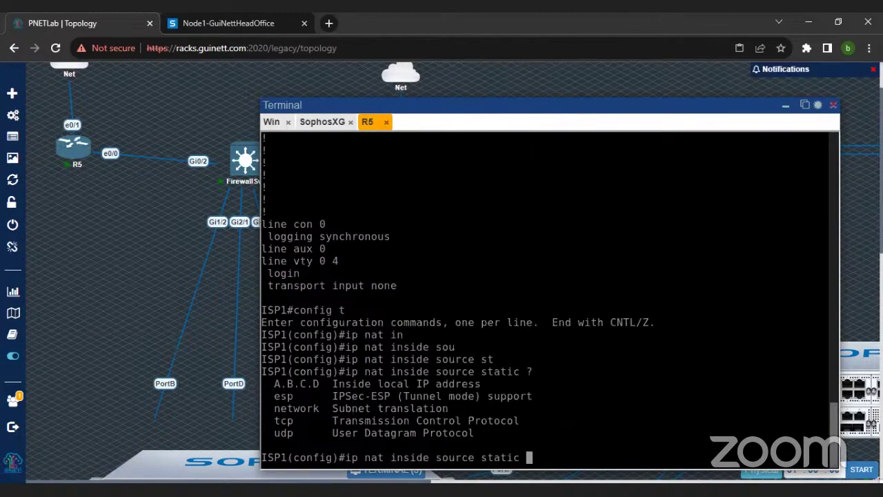
{"action": "type", "text": "t"}
{"action": "key", "text": "Tab"}
Step: Map 192.168.98.2 port 80 to interface ethernet 0/1 port 80 and apply the rule
{"action": "type", "text": "192.1"}
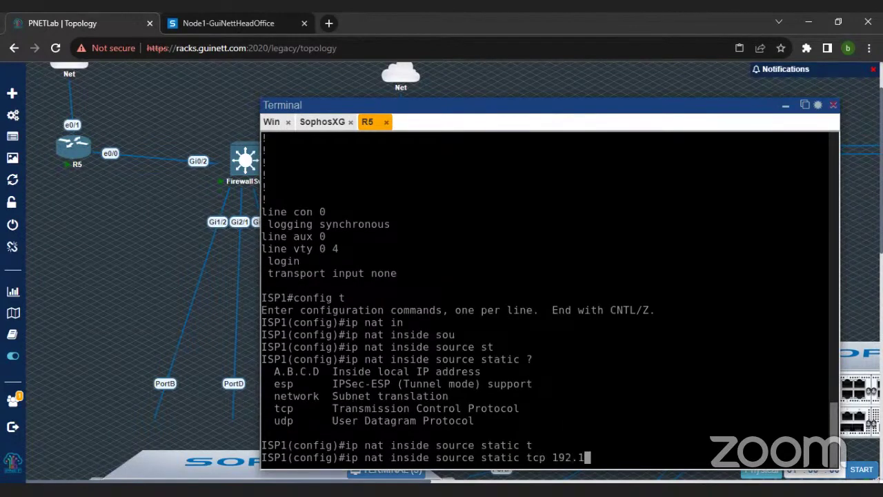
{"action": "type", "text": "68.98.2 80"}
{"action": "key", "text": "BackSpace"}
{"action": "key", "text": "BackSpace"}
{"action": "key", "text": "BackSpace"}
{"action": "type", "text": "?80 ?"}
{"action": "key", "text": "BackSpace"}
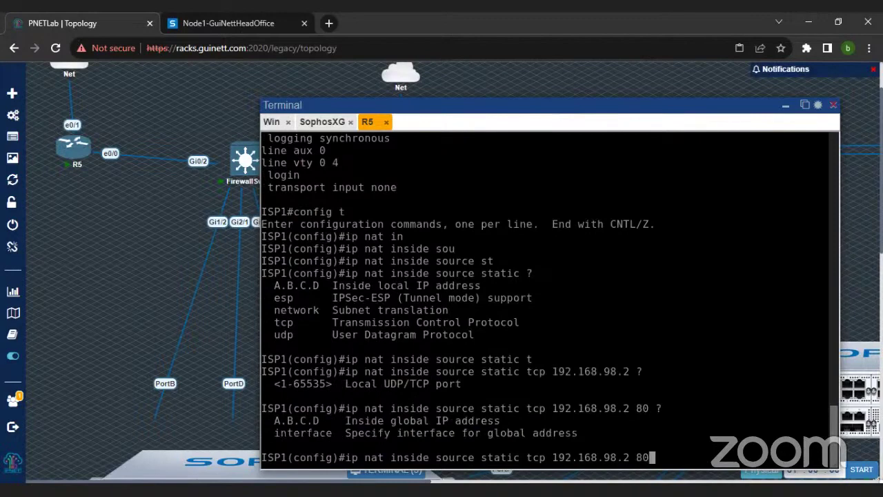
{"action": "type", "text": "in"}
{"action": "key", "text": "Tab"}
{"action": "type", "text": "et"}
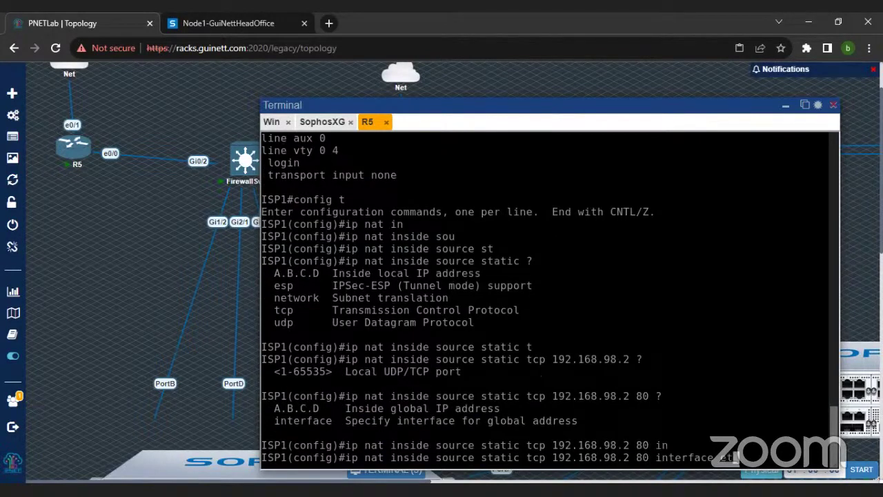
{"action": "type", "text": "hernet 0/1 80"}
{"action": "key", "text": "Return"}
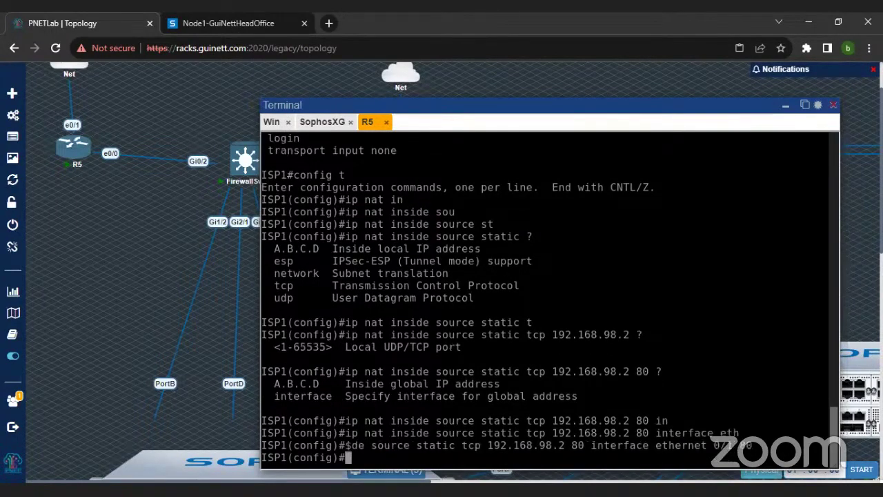
{"action": "left_click", "coordinate": [315, 123]}
Step: Replace the old capture with tcpdump on 'host 192.168.98.2' and review the first packets
{"action": "left_click", "coordinate": [276, 122]}
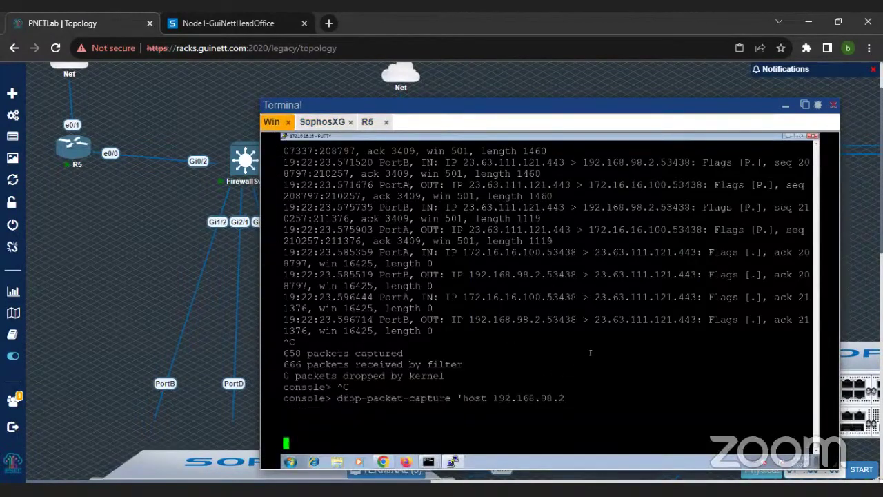
{"action": "key", "text": "ctrl+c"}
{"action": "key", "text": "ctrl+c"}
{"action": "key", "text": "ctrl+c"}
{"action": "type", "text": "tcpdump "}
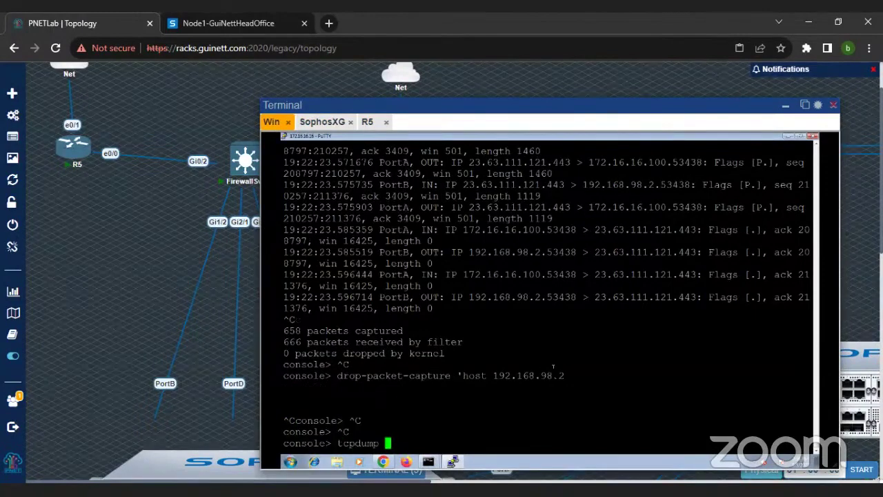
{"action": "type", "text": "'host 192.168."}
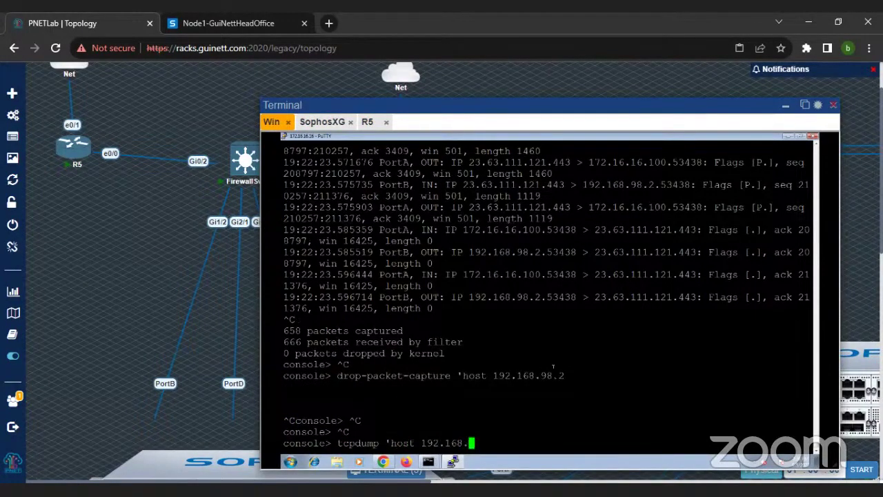
{"action": "type", "text": "98.2"}
{"action": "key", "text": "Return"}
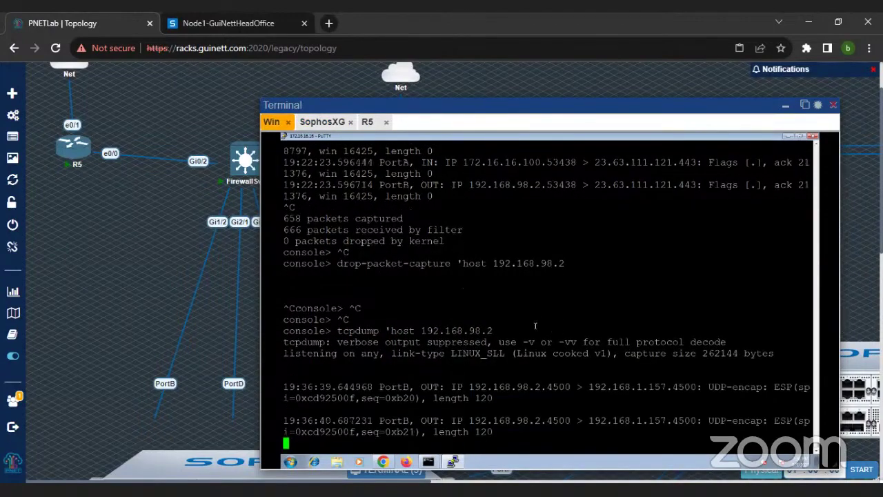
{"action": "left_click_drag", "start_coordinate": [361, 321], "coordinate": [550, 421]}
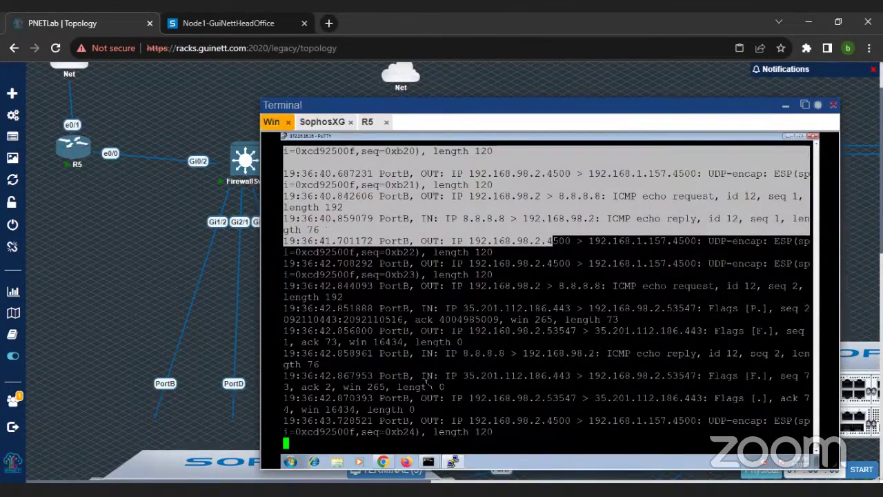
{"action": "key", "text": "ctrl+c"}
Step: Run tcpdump 'host 192.168.98.2 and port 80' and return to the client's browser
{"action": "type", "text": "tcpdump 'host 192.168.98.2 and "}
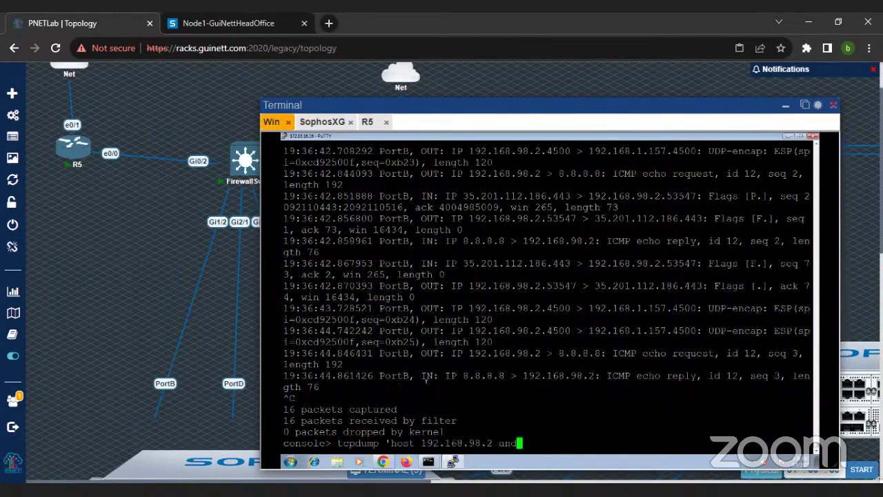
{"action": "type", "text": "port 80"}
{"action": "key", "text": "Return"}
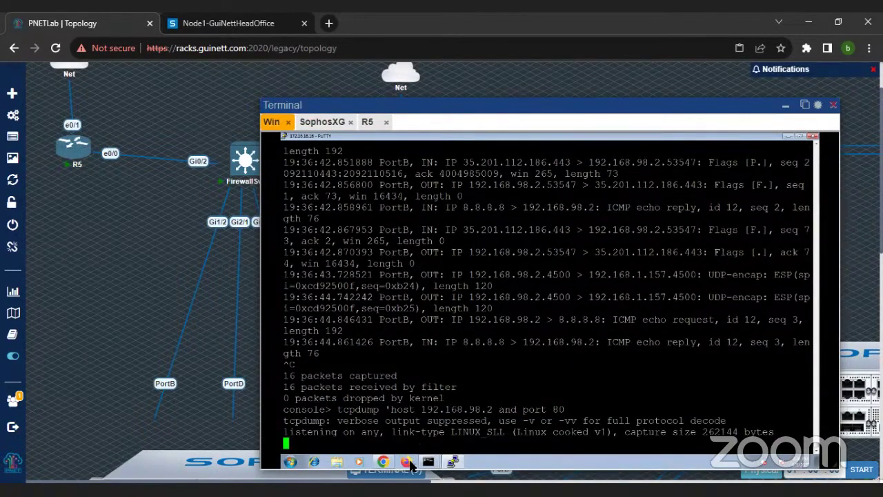
{"action": "left_click", "coordinate": [384, 462]}
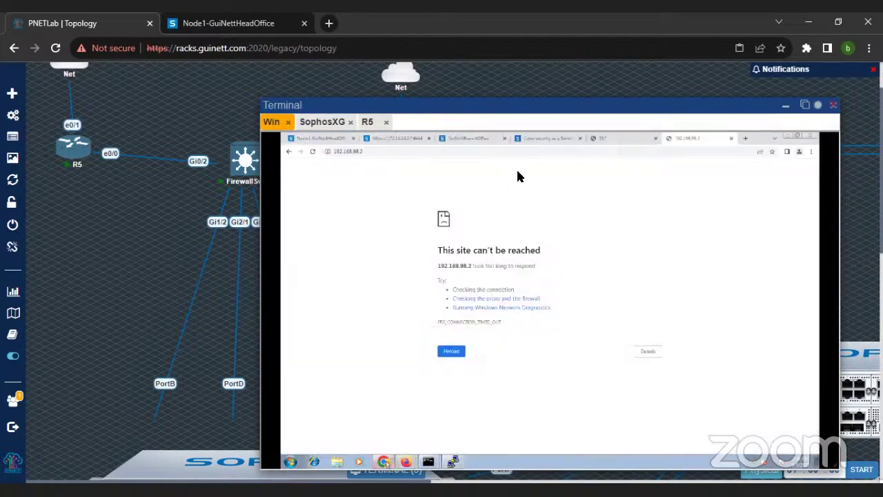
Step: Retry the 192.168.98.2 page, then go to the Sophos Diagnostics packet capture view
{"action": "left_click", "coordinate": [313, 153]}
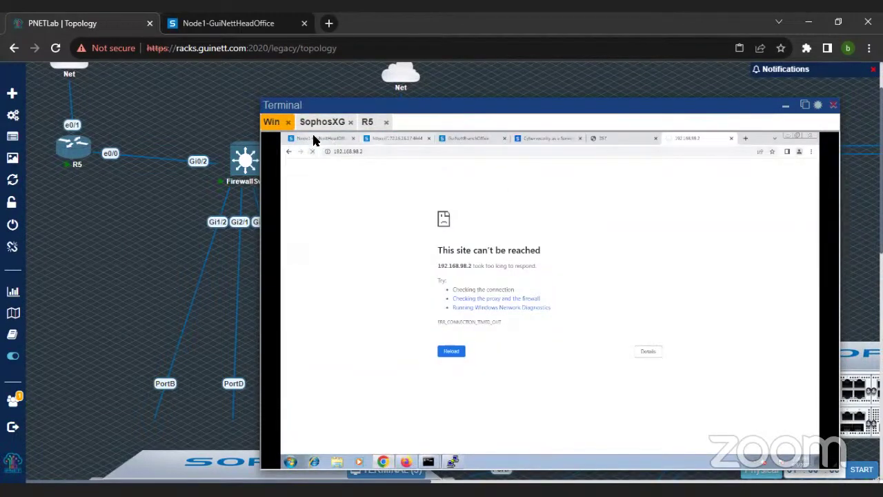
{"action": "left_click", "coordinate": [314, 139]}
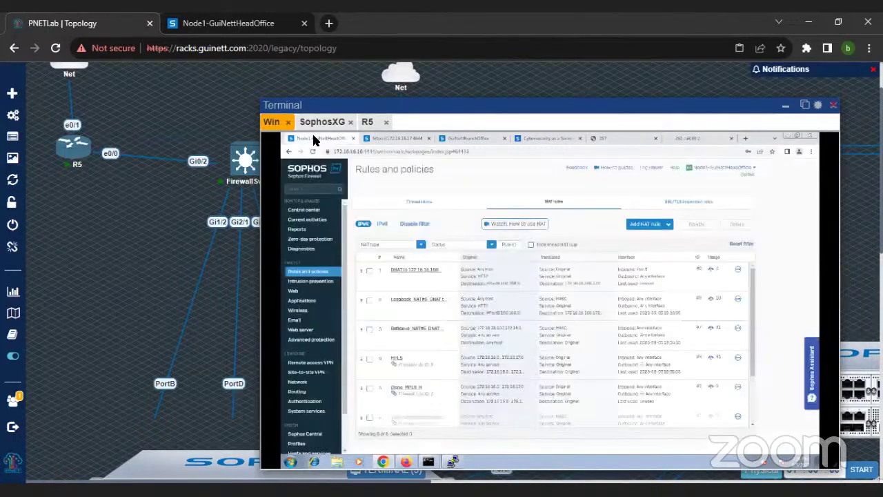
{"action": "left_click", "coordinate": [315, 249]}
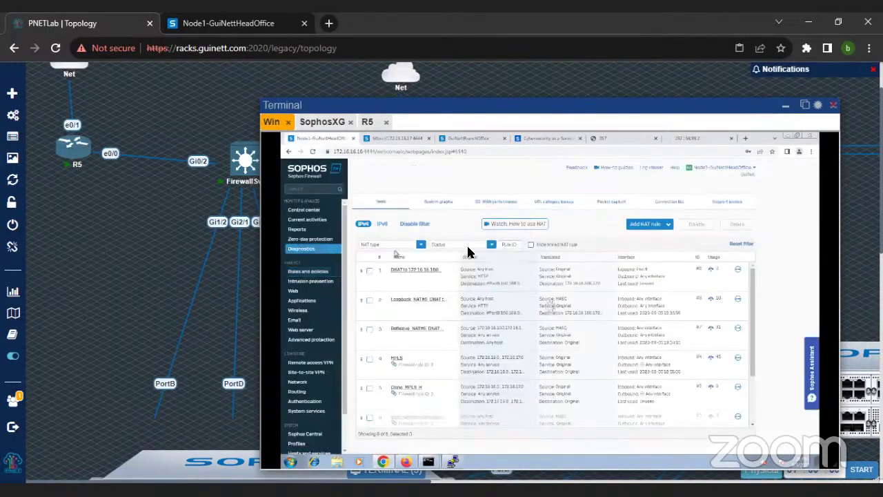
{"action": "left_click", "coordinate": [608, 203]}
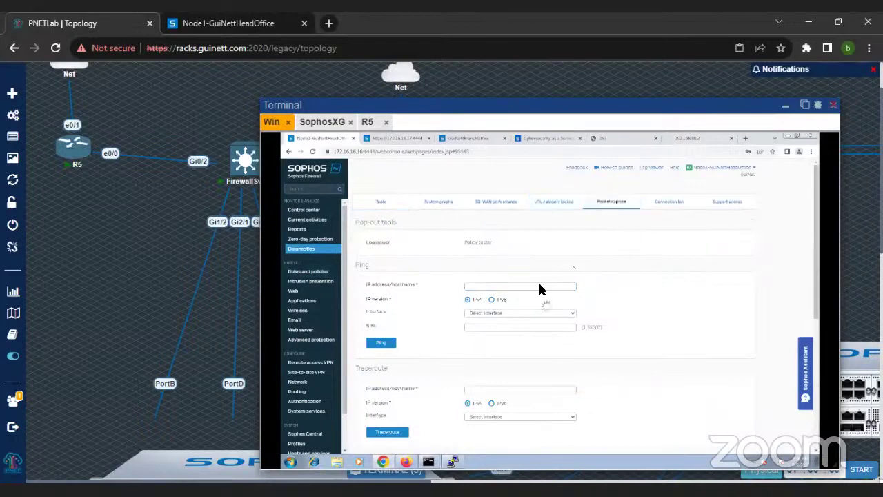
{"action": "scroll", "coordinate": [532, 290], "scroll_direction": "down", "scroll_amount": 3}
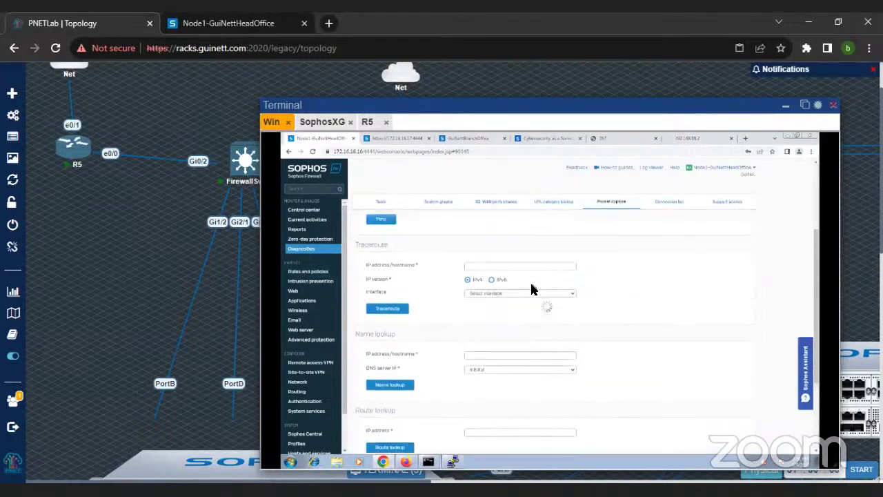
{"action": "scroll", "coordinate": [541, 293], "scroll_direction": "down", "scroll_amount": 1}
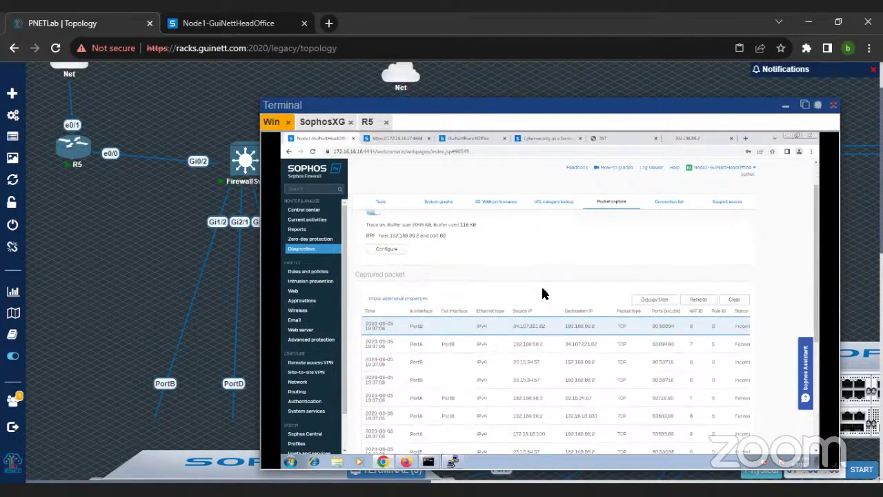
{"action": "scroll", "coordinate": [412, 275], "scroll_direction": "up", "scroll_amount": 1}
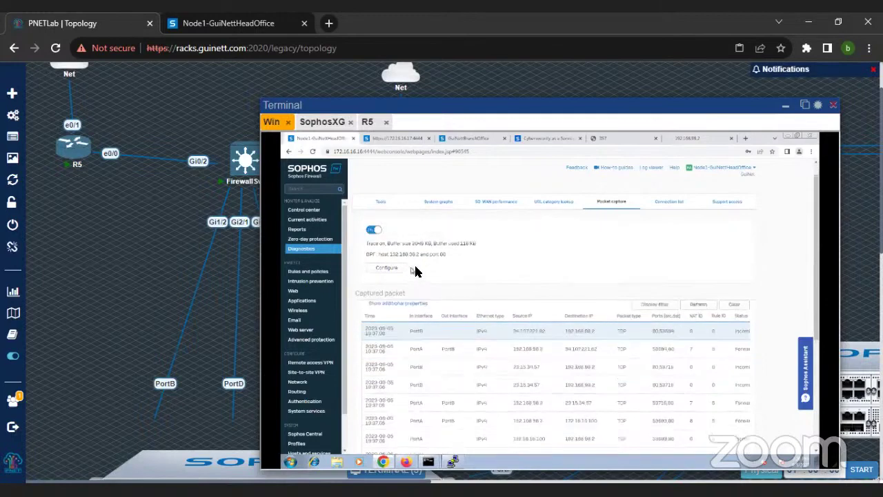
Step: Change the packet capture BPF filter to 'host 192.168.99.2' and save it
{"action": "left_click", "coordinate": [392, 286]}
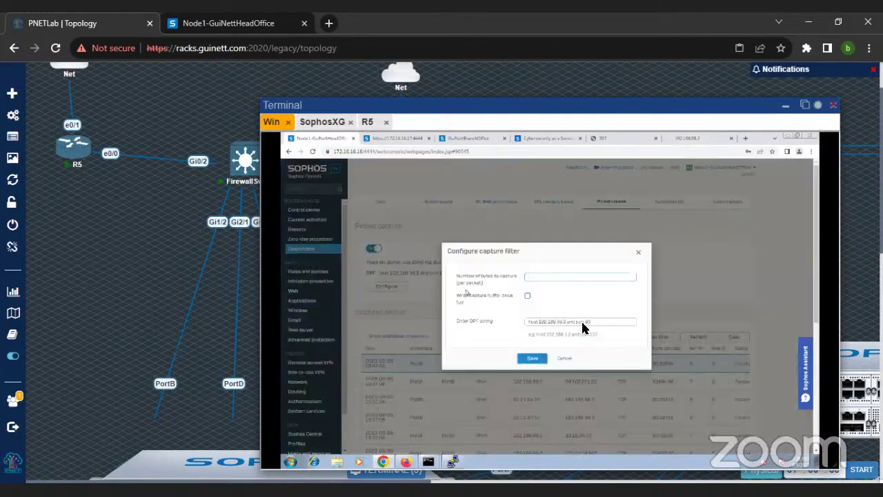
{"action": "left_click", "coordinate": [599, 324]}
{"action": "key", "text": "BackSpace"}
{"action": "key", "text": "BackSpace"}
{"action": "key", "text": "BackSpace"}
{"action": "key", "text": "BackSpace"}
{"action": "key", "text": "BackSpace"}
{"action": "key", "text": "BackSpace"}
{"action": "key", "text": "BackSpace"}
{"action": "key", "text": "BackSpace"}
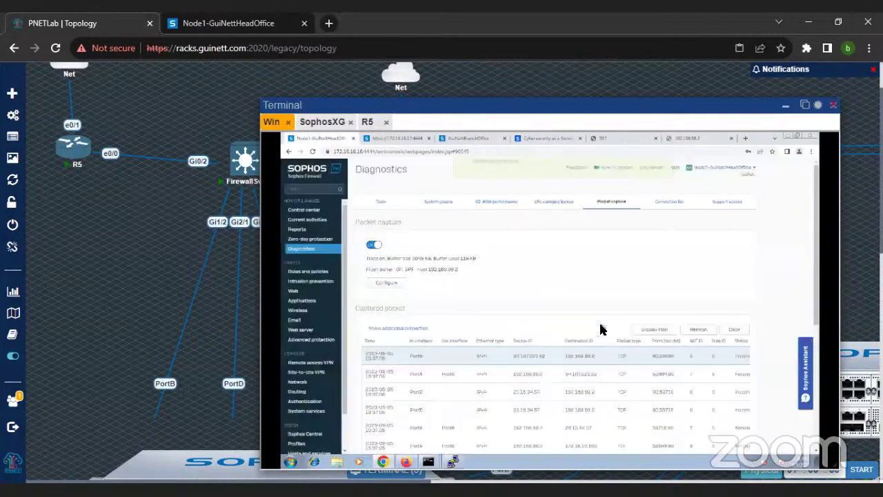
{"action": "key", "text": "Return"}
Step: Restart the packet capture, review the refreshed packets, then check Network interfaces
{"action": "left_click", "coordinate": [373, 245]}
{"action": "left_click", "coordinate": [698, 330]}
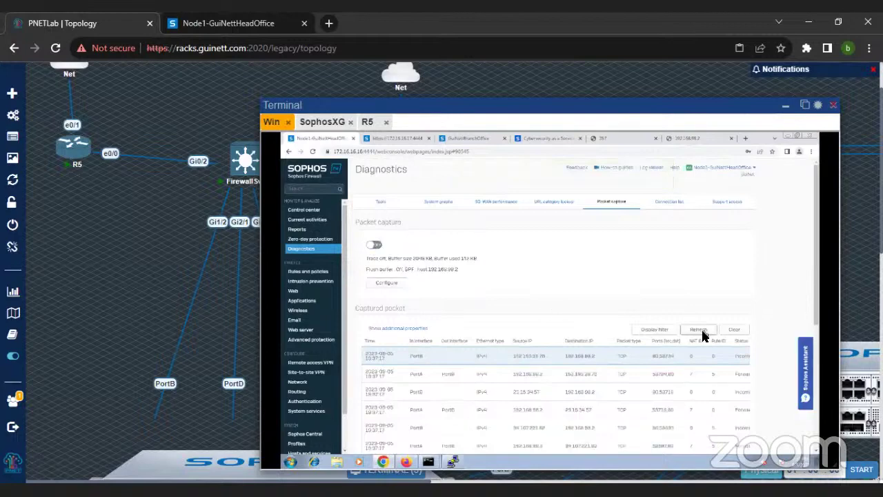
{"action": "left_click", "coordinate": [373, 245]}
{"action": "left_click", "coordinate": [698, 330]}
{"action": "scroll", "coordinate": [698, 334], "scroll_direction": "down", "scroll_amount": 2}
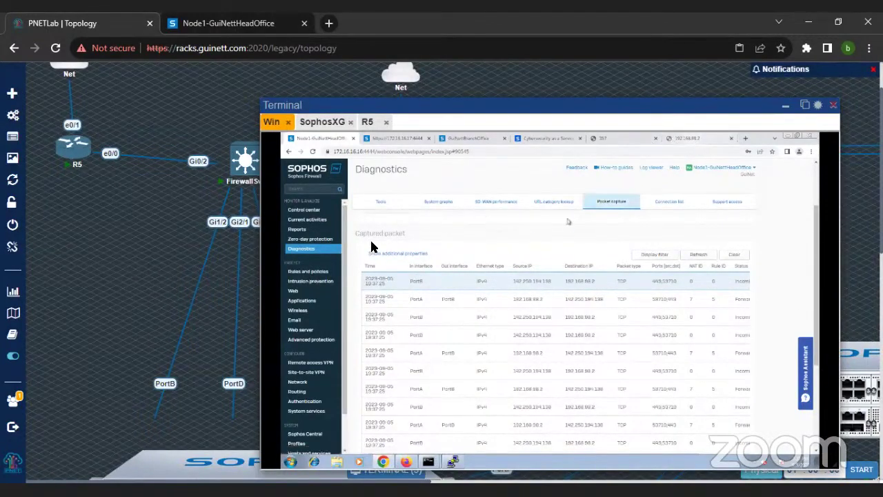
{"action": "left_click", "coordinate": [298, 382]}
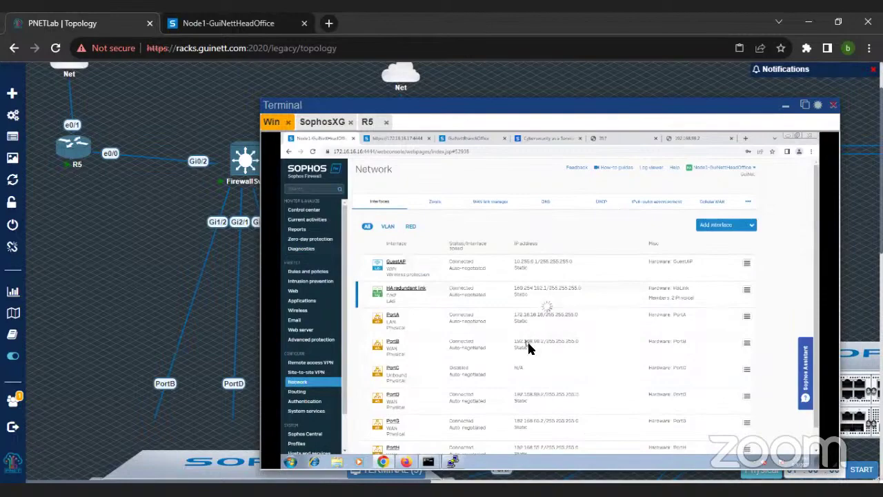
{"action": "left_click", "coordinate": [324, 123]}
Step: On the R5 console, leave configuration mode with exit
{"action": "left_click", "coordinate": [367, 122]}
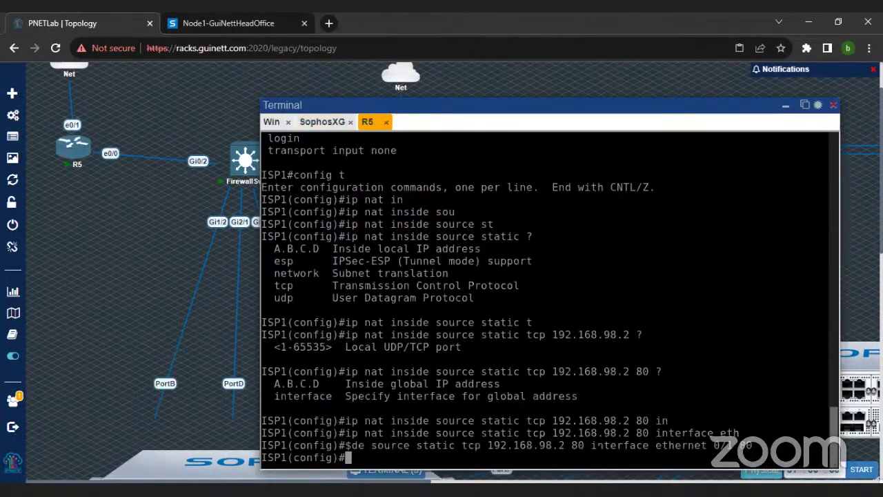
{"action": "left_click_drag", "start_coordinate": [500, 446], "coordinate": [584, 445]}
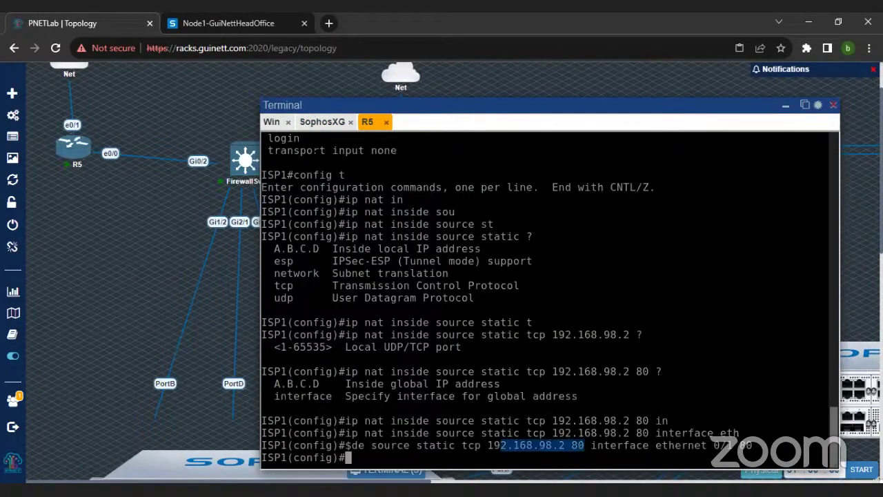
{"action": "type", "text": "exit"}
{"action": "key", "text": "Return"}
Step: Enter and run 'show ip nat translations' using Tab completion
{"action": "type", "text": "show ip nat tt"}
{"action": "key", "text": "Tab"}
{"action": "key", "text": "BackSpace"}
{"action": "type", "text": "r"}
{"action": "key", "text": "Tab"}
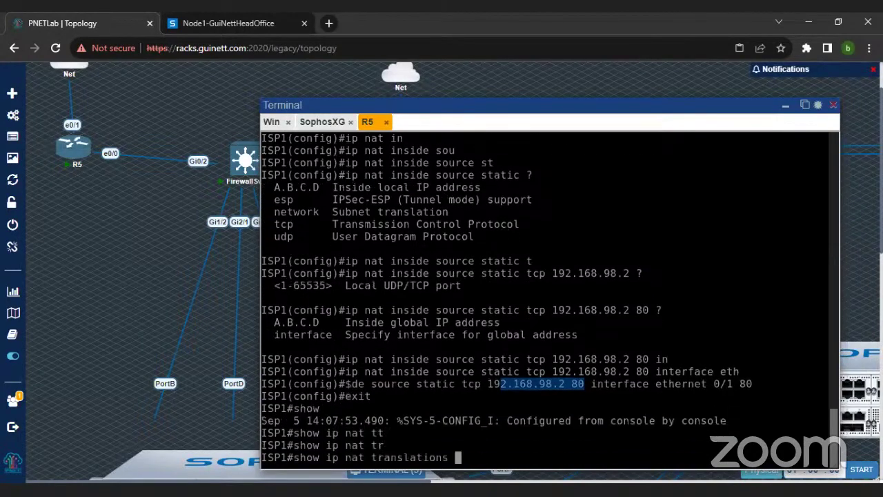
{"action": "type", "text": "*"}
{"action": "key", "text": "Return"}
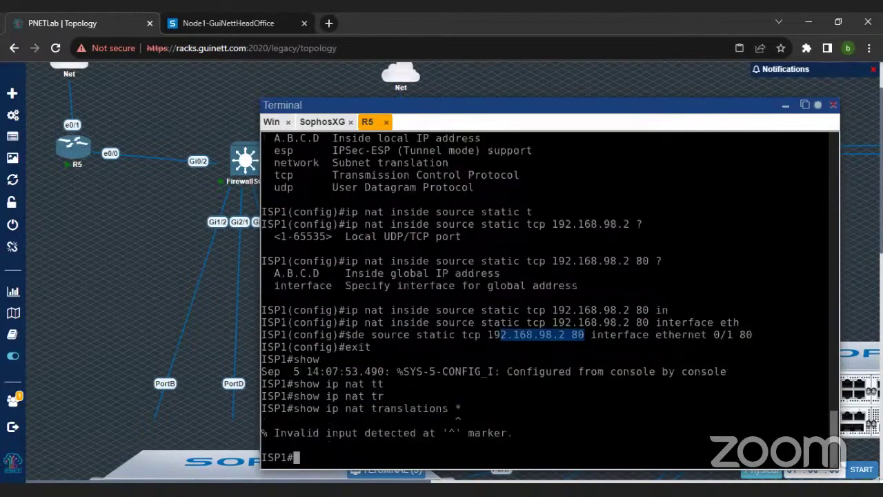
Step: Rerun 'show ip nat translations' and page through entries mapping 192.168.1.165 TCP 80 to 192.168.98.2
{"action": "key", "text": "Up"}
{"action": "key", "text": "BackSpace"}
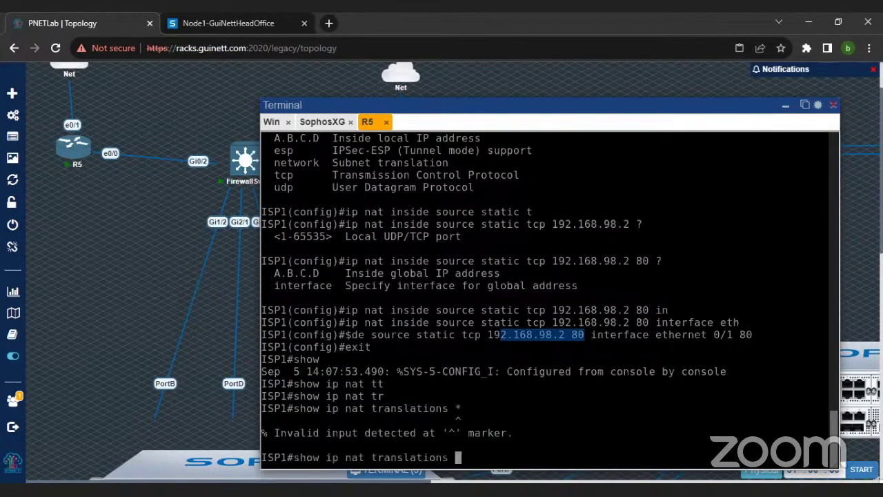
{"action": "key", "text": "Return"}
{"action": "key", "text": "Up"}
{"action": "key", "text": "Return"}
{"action": "key", "text": "Up"}
{"action": "key", "text": "Return"}
{"action": "key", "text": "Up"}
{"action": "key", "text": "Return"}
{"action": "key", "text": "Up"}
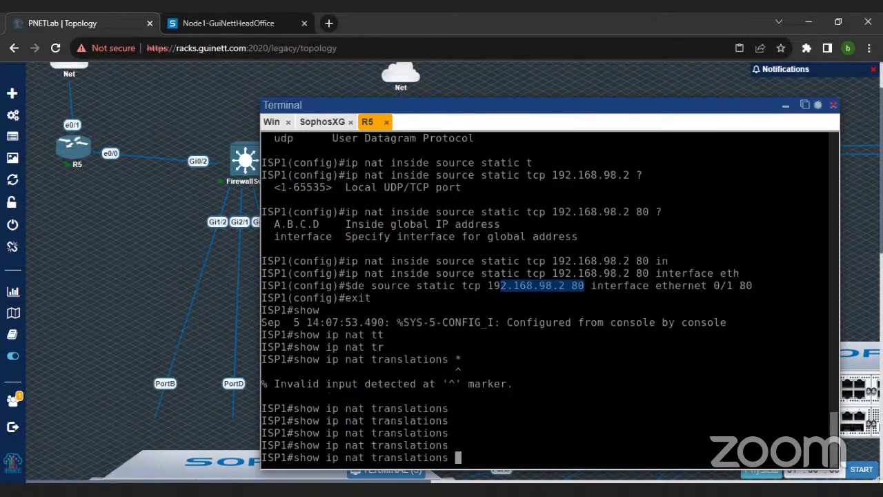
{"action": "key", "text": "Return"}
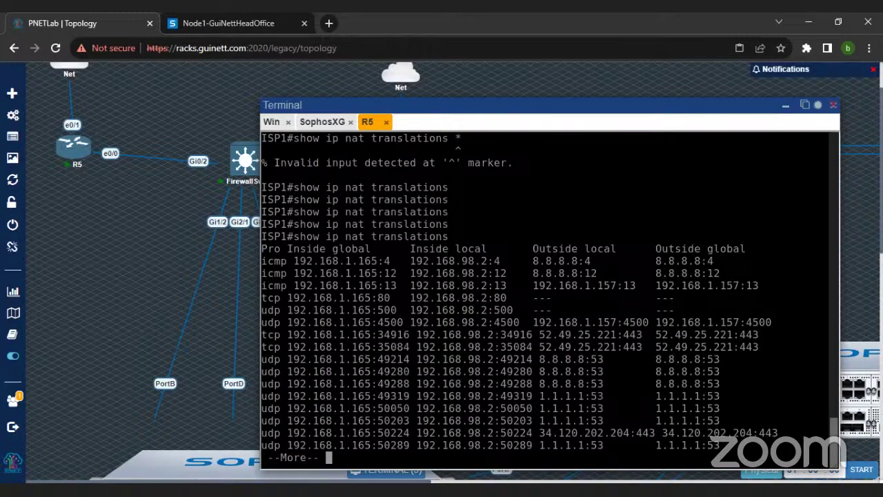
{"action": "key", "text": "space"}
{"action": "key", "text": "space"}
{"action": "key", "text": "space"}
{"action": "key", "text": "space"}
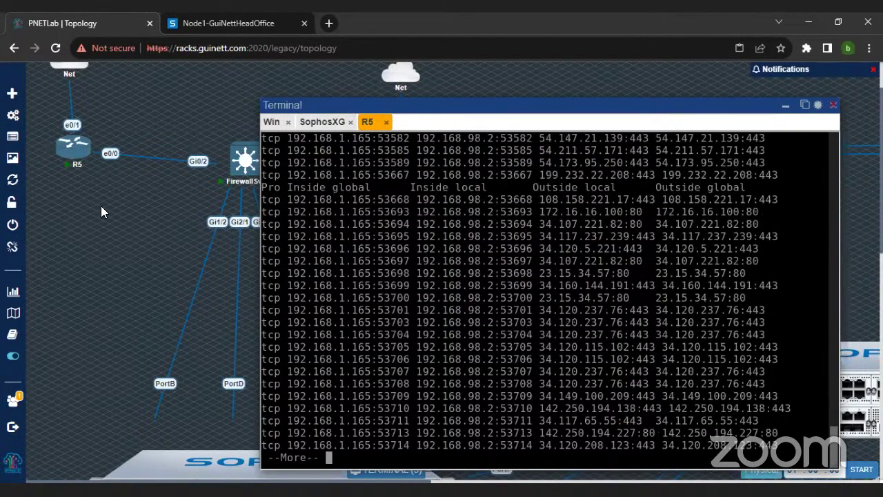
Step: Zoom the PNETLab browser out to 50% and open the Win client's console
{"action": "key", "text": "ctrl+minus"}
{"action": "key", "text": "ctrl+minus"}
{"action": "key", "text": "ctrl+minus"}
{"action": "key", "text": "ctrl+minus"}
{"action": "key", "text": "ctrl+minus"}
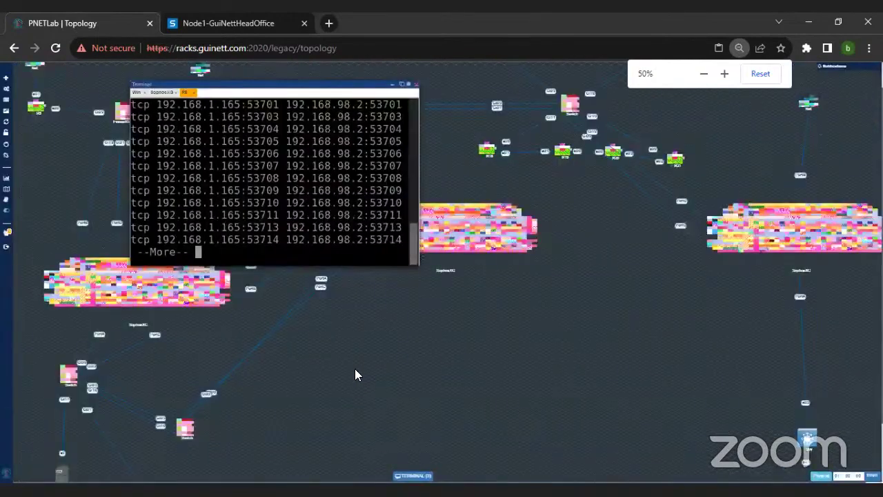
{"action": "scroll", "coordinate": [622, 325], "scroll_direction": "down", "scroll_amount": 2}
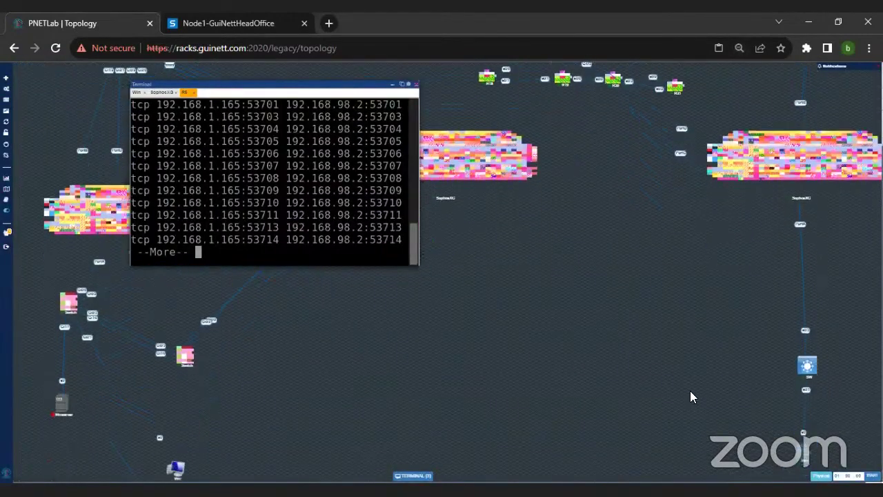
{"action": "left_click", "coordinate": [805, 455]}
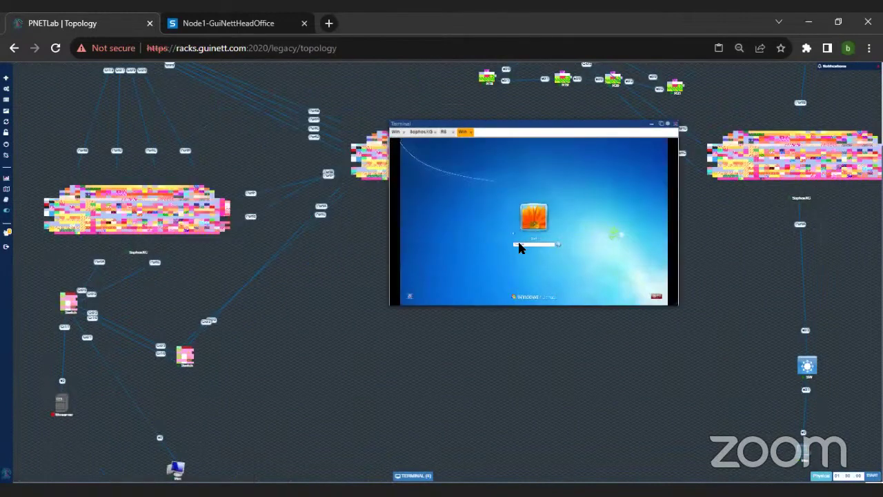
Step: Sign in to the Windows 7 client desktop and launch Chrome
{"action": "key", "text": "Return"}
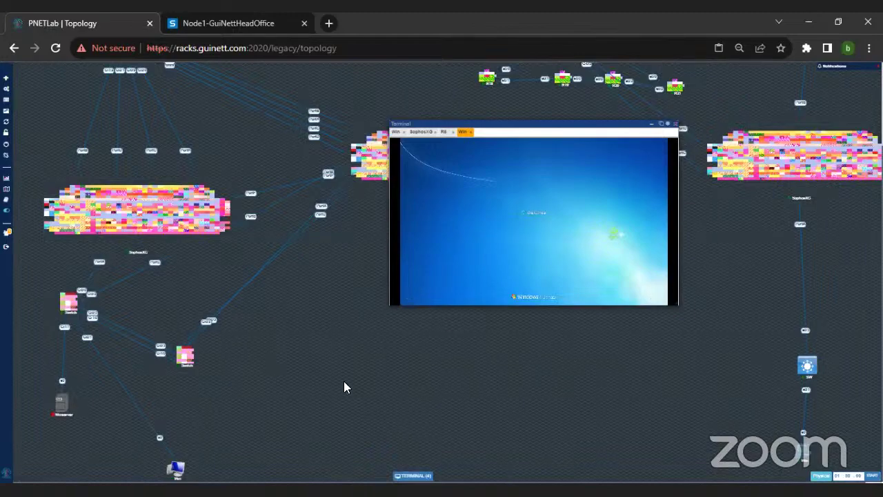
{"action": "key", "text": "ctrl+plus"}
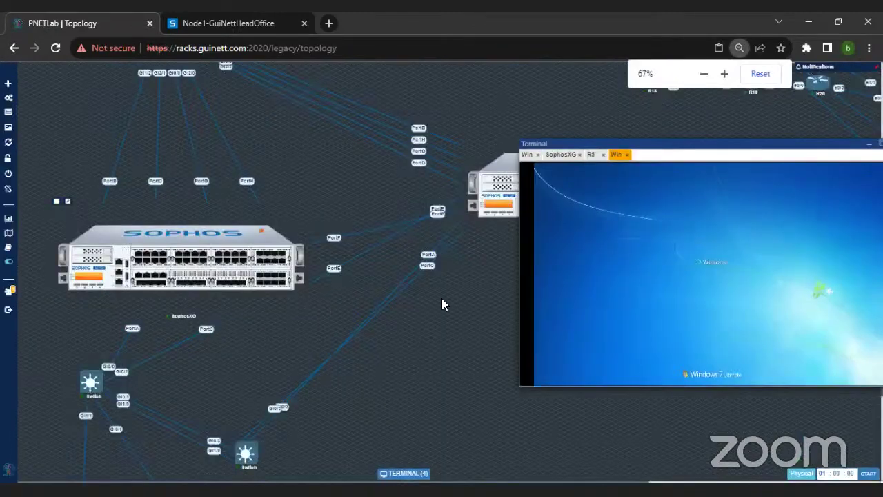
{"action": "scroll", "coordinate": [434, 352], "scroll_direction": "down", "scroll_amount": 2}
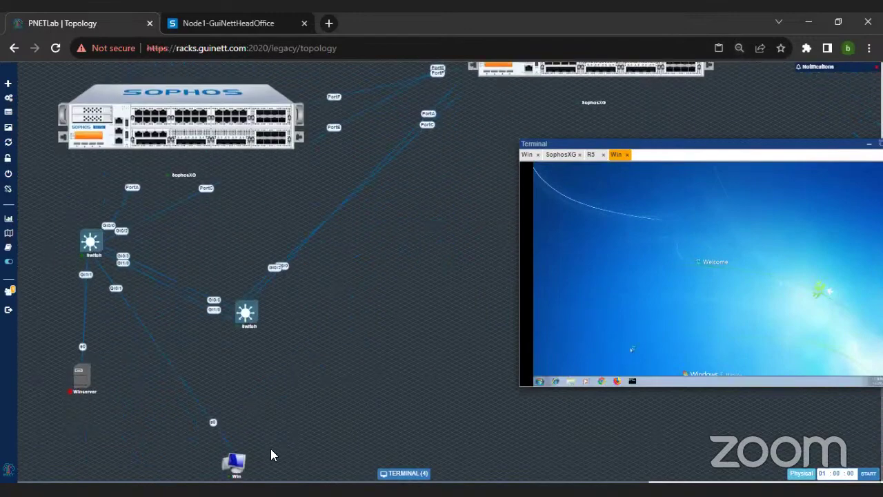
{"action": "left_click", "coordinate": [236, 466]}
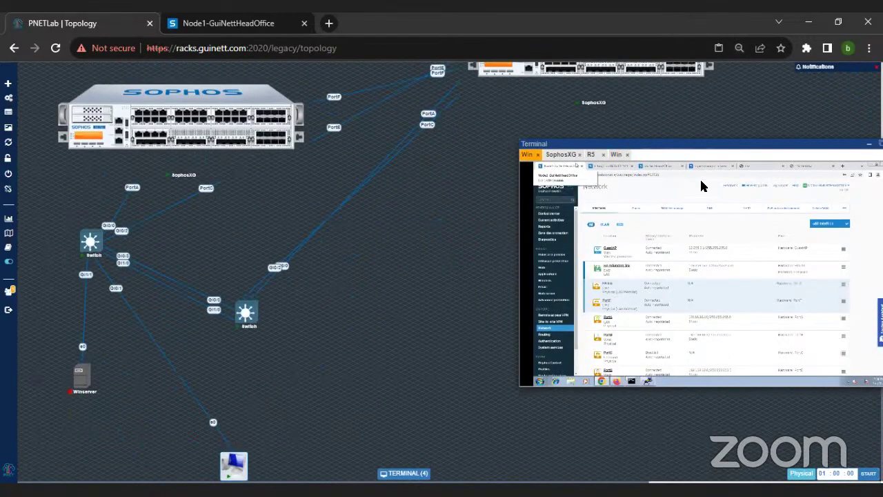
{"action": "left_click", "coordinate": [616, 156]}
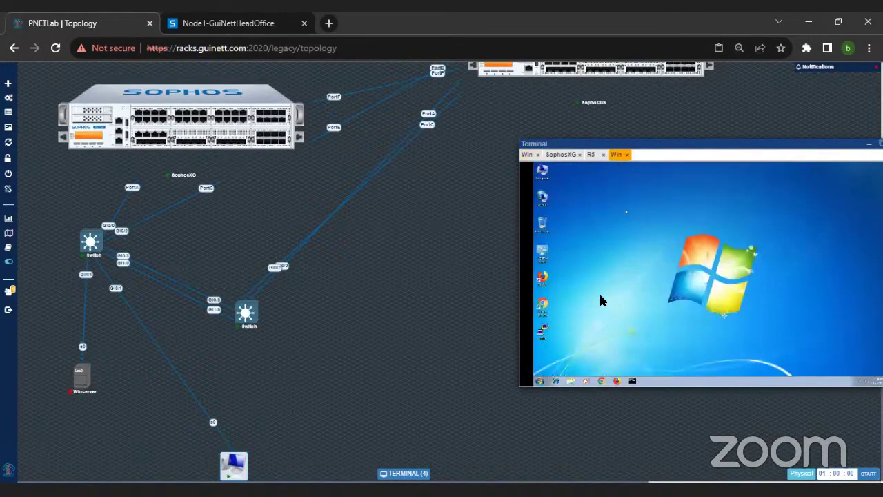
{"action": "left_click", "coordinate": [603, 381]}
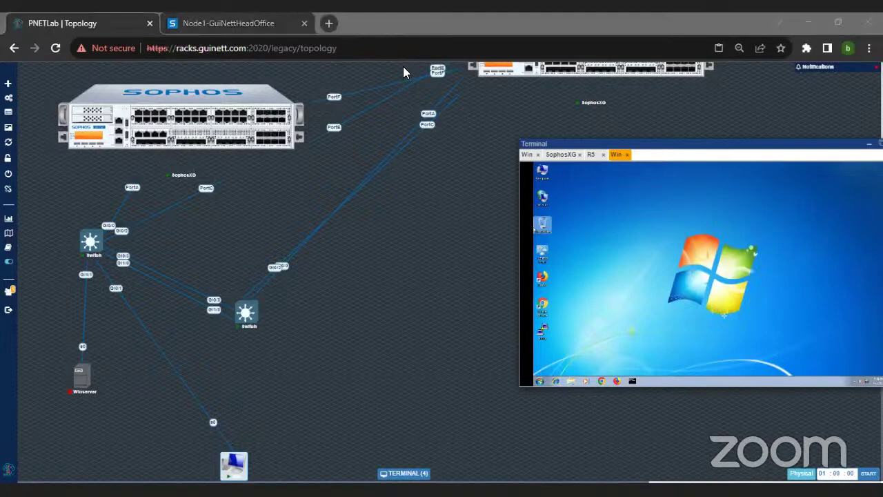
Step: Bring Chrome forward, reposition the console, and close the SophosXG console
{"action": "left_click", "coordinate": [603, 381]}
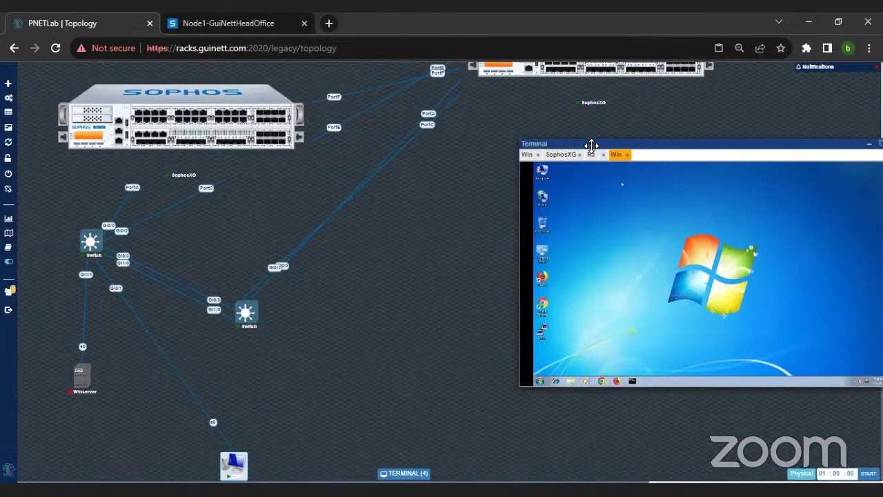
{"action": "left_click_drag", "start_coordinate": [581, 144], "coordinate": [579, 140]}
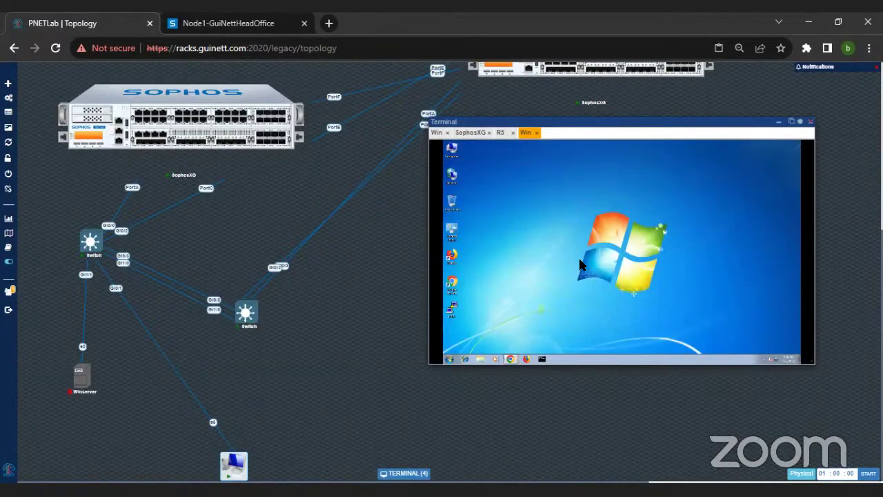
{"action": "left_click", "coordinate": [476, 135]}
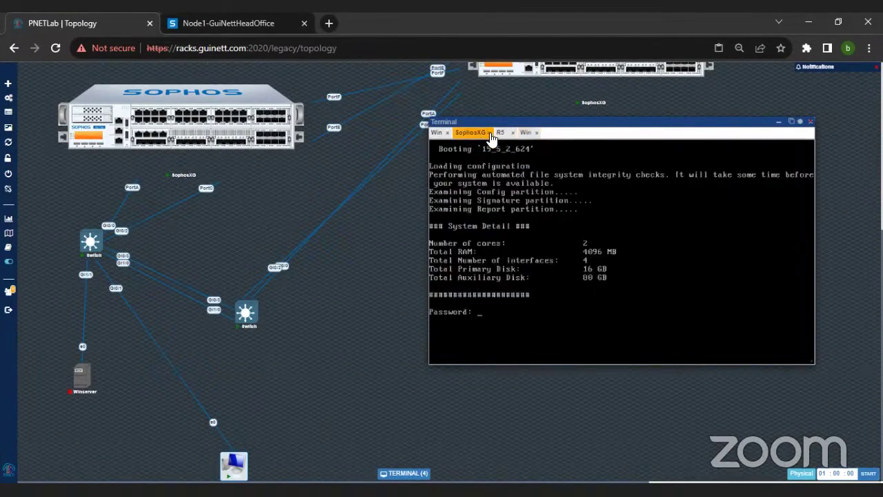
{"action": "left_click", "coordinate": [490, 134]}
{"action": "left_click", "coordinate": [485, 133]}
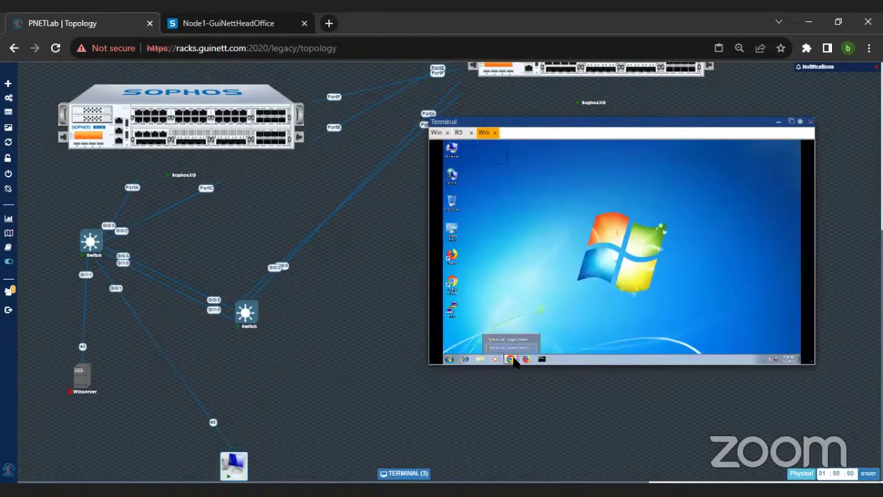
Step: Browse to 192.168.50.1 in the Windows client's Chrome
{"action": "left_click", "coordinate": [512, 347]}
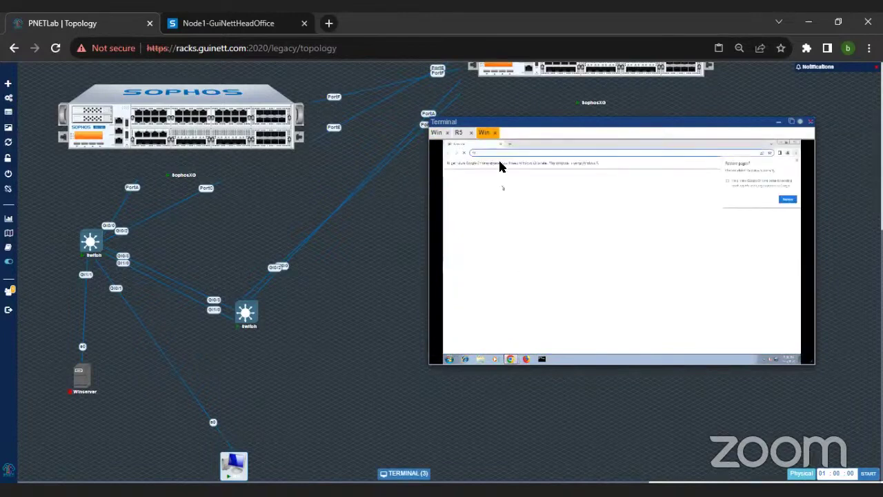
{"action": "left_click", "coordinate": [565, 156]}
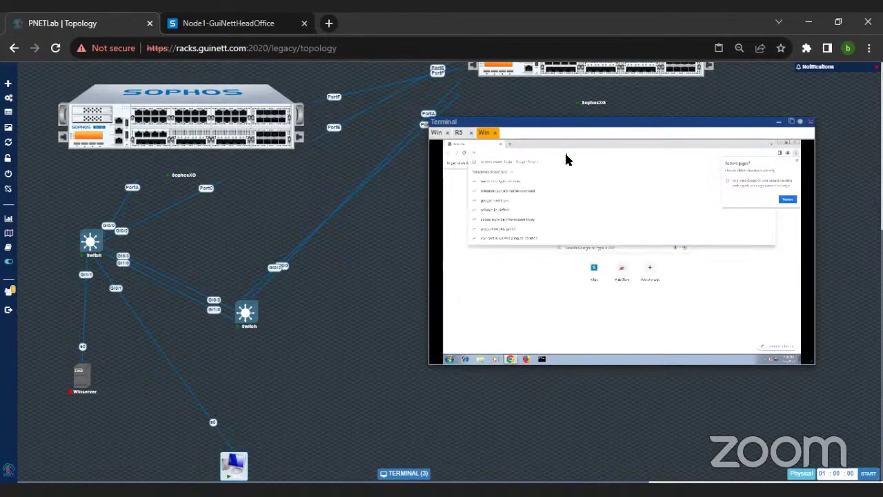
{"action": "type", "text": "192.168.50.1"}
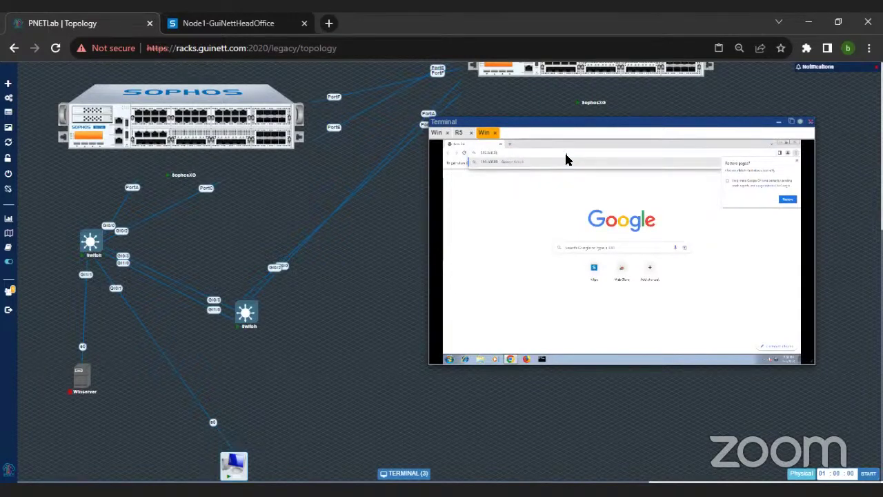
{"action": "key", "text": "Return"}
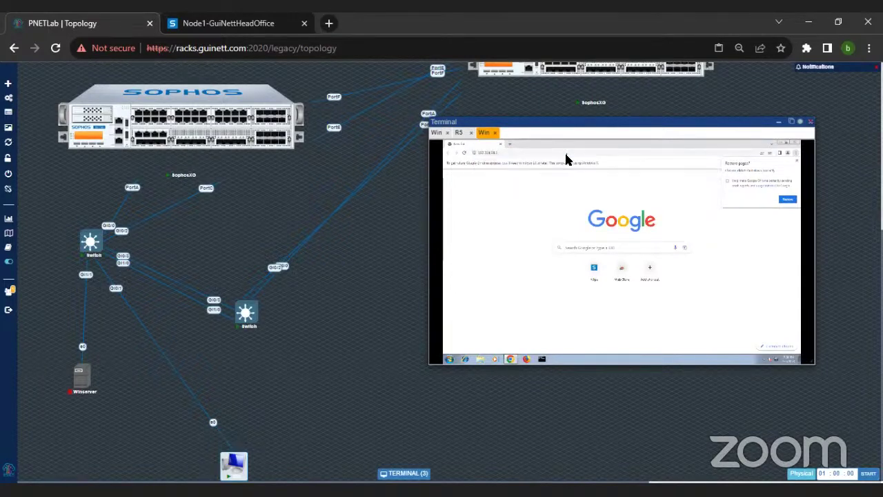
{"action": "left_click", "coordinate": [564, 152]}
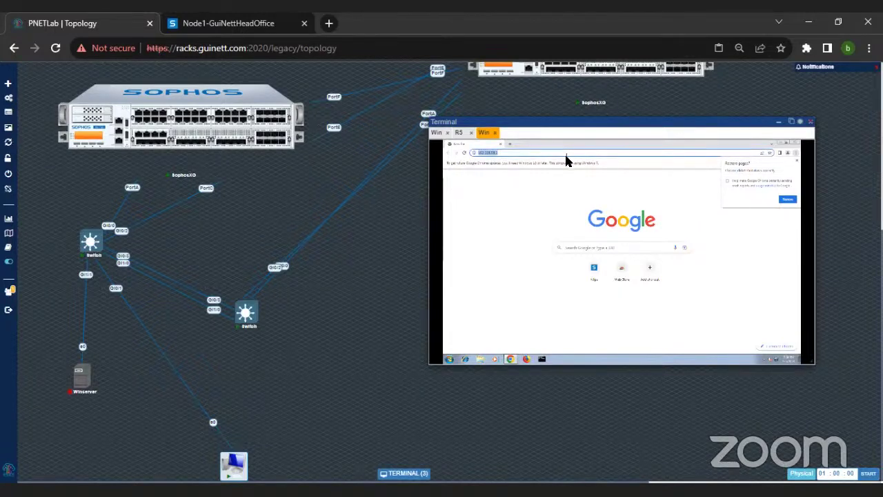
Step: Open a command prompt on the client and ping 8.8.8.8
{"action": "left_click", "coordinate": [542, 360]}
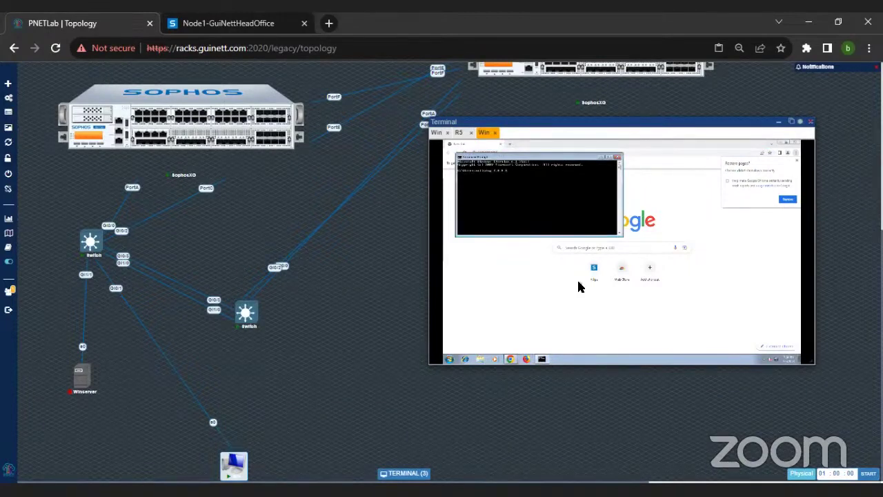
{"action": "key", "text": "Return"}
{"action": "left_click_drag", "start_coordinate": [532, 122], "coordinate": [357, 242]}
{"action": "scroll", "coordinate": [511, 146], "scroll_direction": "up", "scroll_amount": 4}
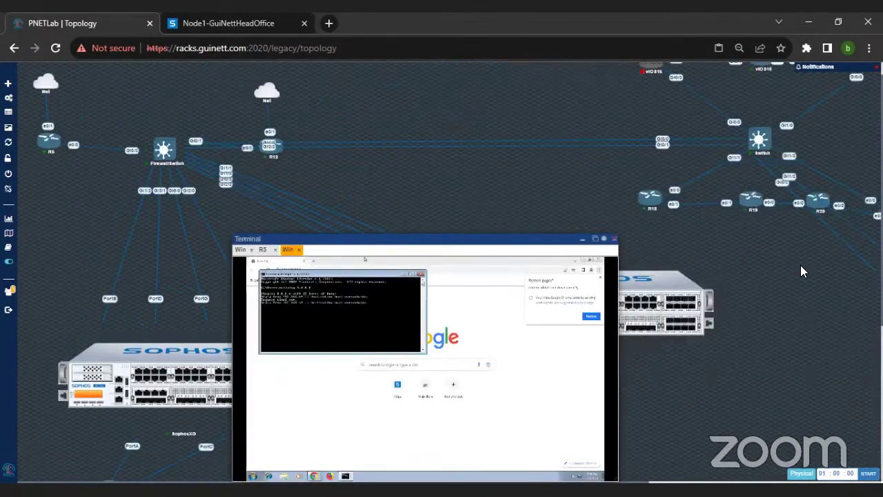
{"action": "scroll", "coordinate": [799, 270], "scroll_direction": "down", "scroll_amount": 3}
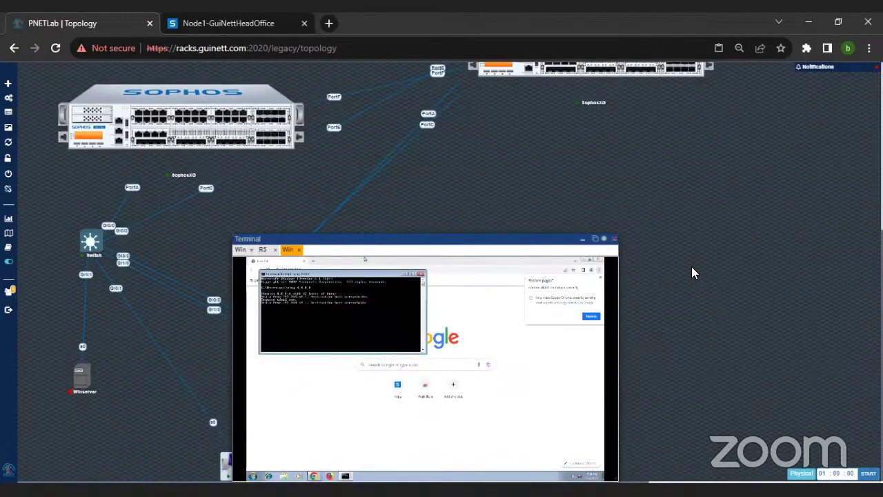
{"action": "scroll", "coordinate": [692, 266], "scroll_direction": "down", "scroll_amount": 3}
{"action": "scroll", "coordinate": [692, 267], "scroll_direction": "up", "scroll_amount": 3}
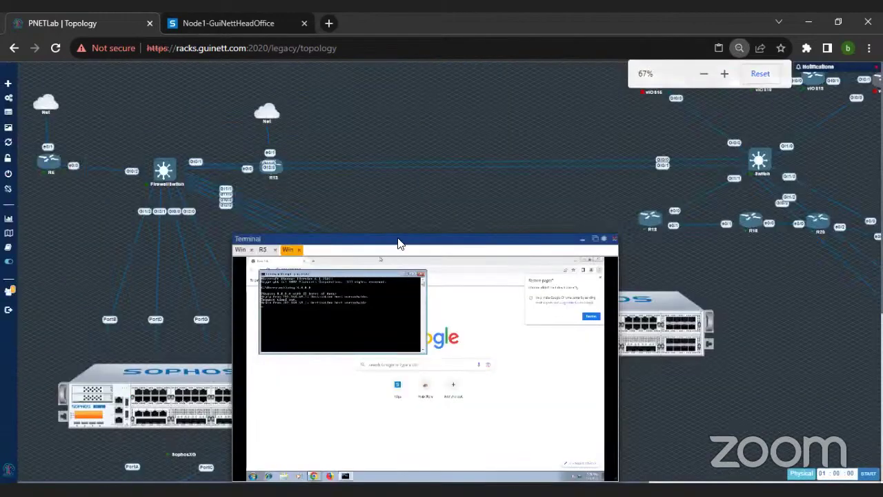
{"action": "left_click_drag", "start_coordinate": [398, 239], "coordinate": [520, 123]}
{"action": "scroll", "coordinate": [311, 163], "scroll_direction": "up", "scroll_amount": 5}
{"action": "scroll", "coordinate": [700, 172], "scroll_direction": "up", "scroll_amount": 2}
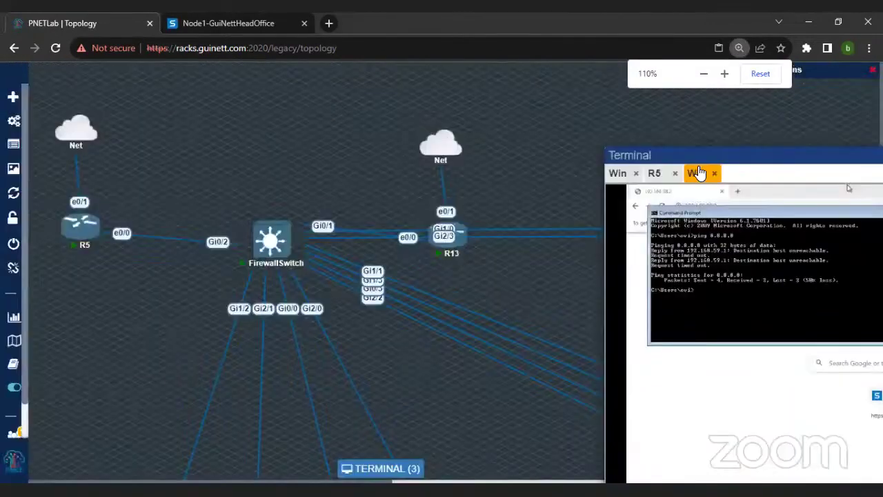
{"action": "left_click_drag", "start_coordinate": [670, 146], "coordinate": [389, 87]}
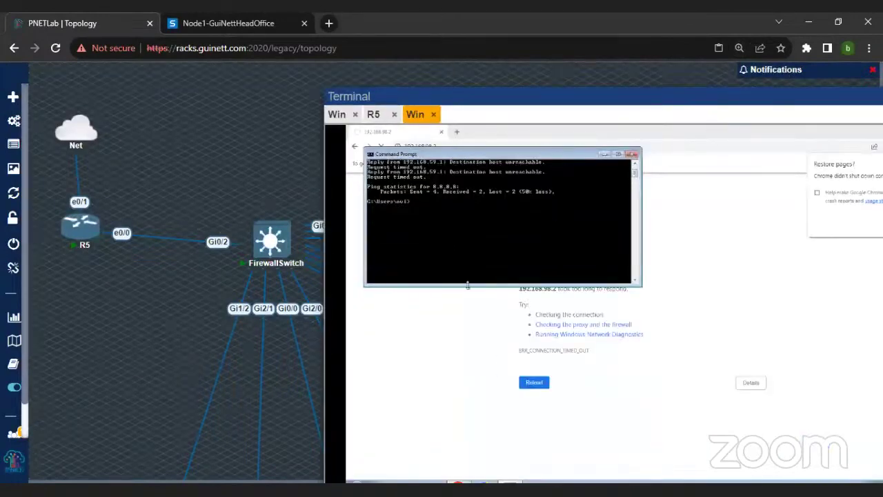
Step: Run ipconfig, ping the gateway 172.16.17.16 until stopped, and return to Chrome
{"action": "type", "text": "ipconfig"}
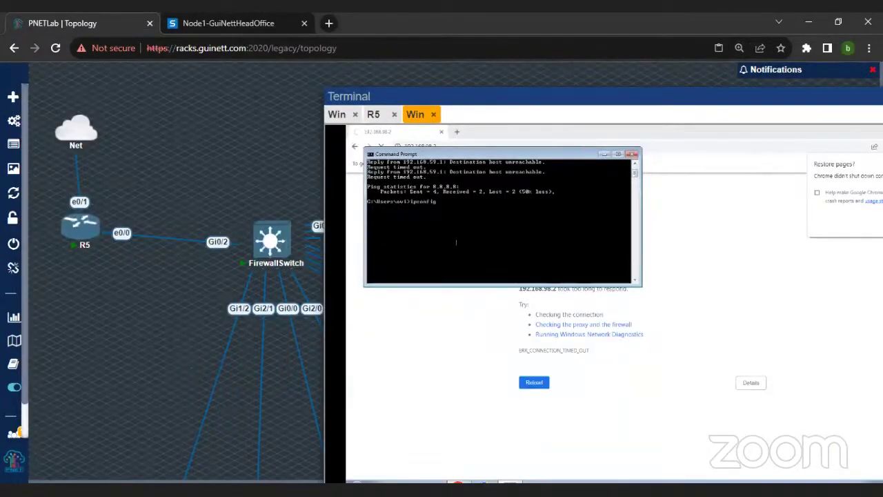
{"action": "key", "text": "Return"}
{"action": "type", "text": "ping 172."}
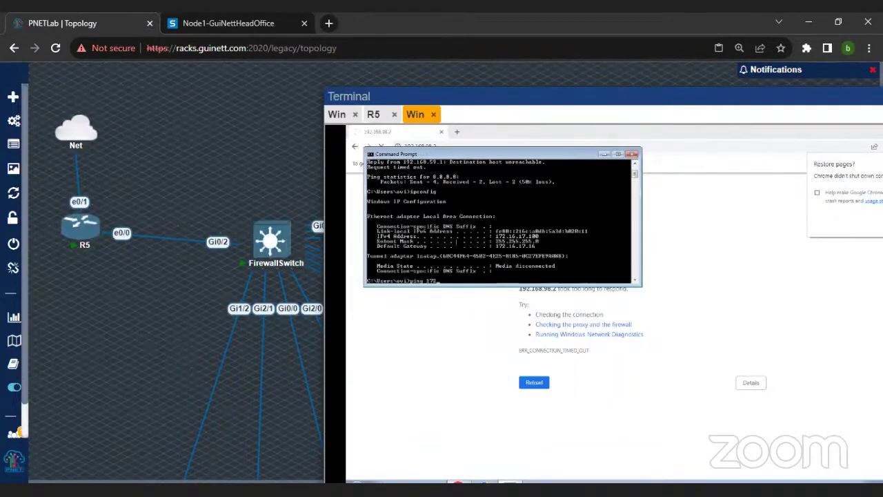
{"action": "type", "text": "16.17.16"}
{"action": "key", "text": "Return"}
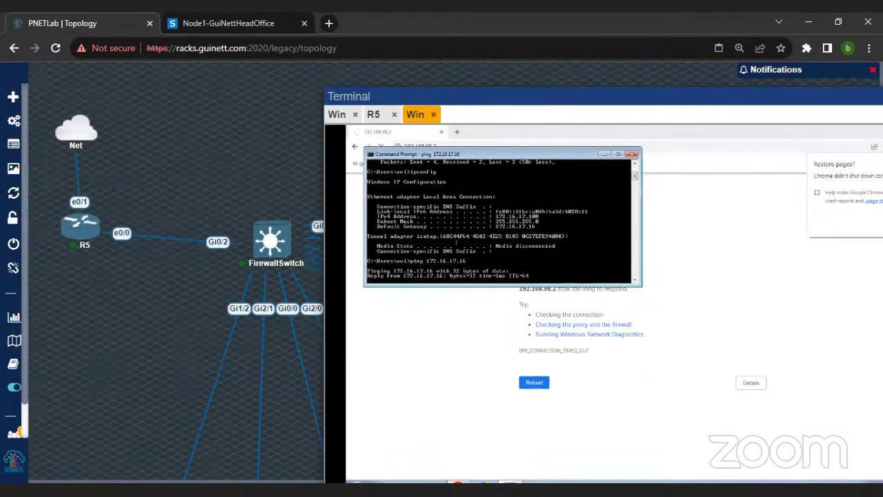
{"action": "key", "text": "ctrl+c"}
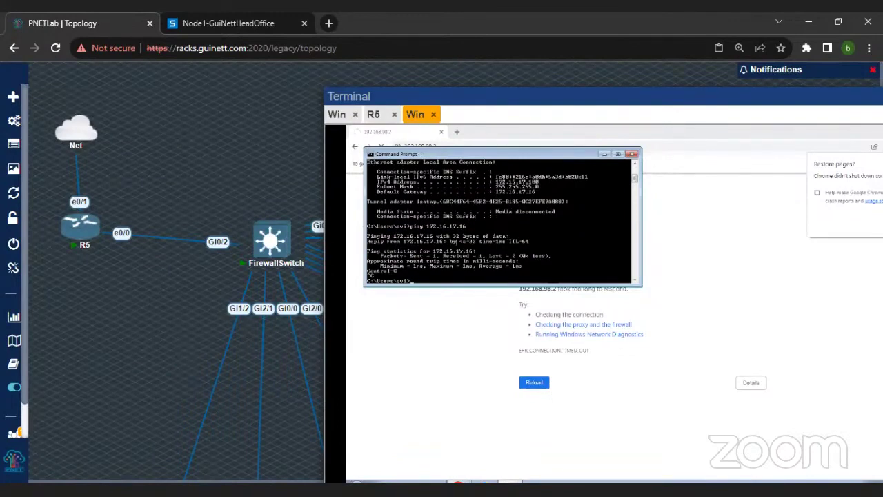
{"action": "left_click", "coordinate": [441, 302]}
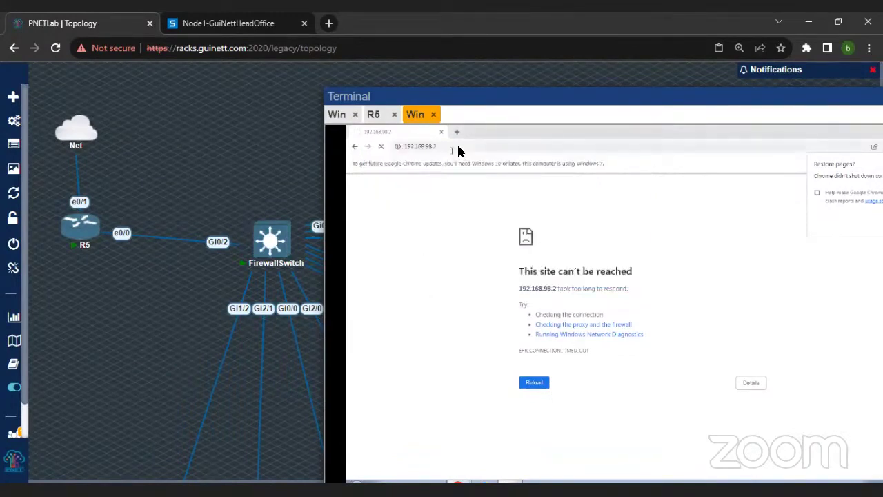
Step: Retry loading 192.168.98.2, then ping 8.8.8.8 from the command prompt
{"action": "left_click", "coordinate": [460, 147]}
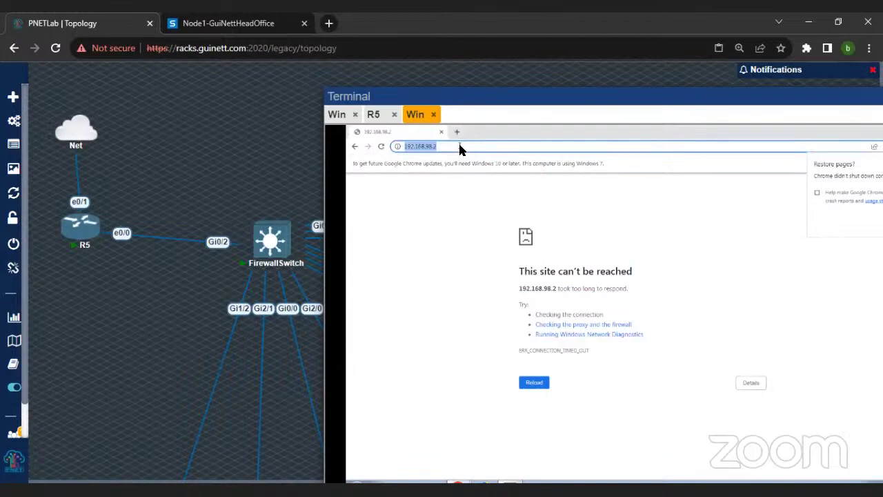
{"action": "key", "text": "Return"}
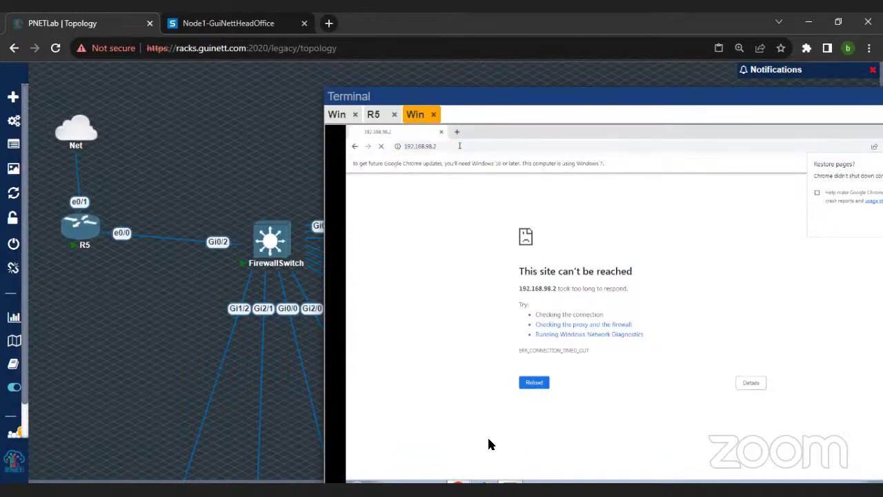
{"action": "left_click_drag", "start_coordinate": [476, 97], "coordinate": [461, 64]}
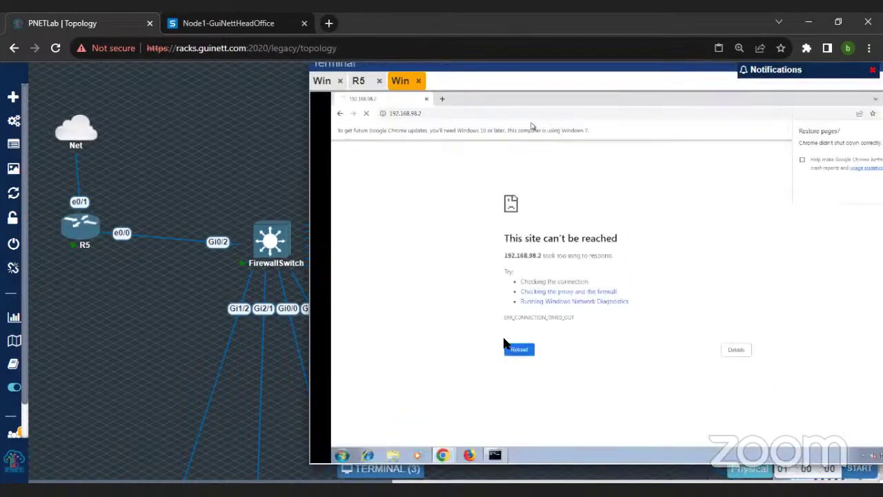
{"action": "left_click", "coordinate": [494, 455]}
{"action": "type", "text": "ping 8.8.8.8"}
{"action": "key", "text": "Return"}
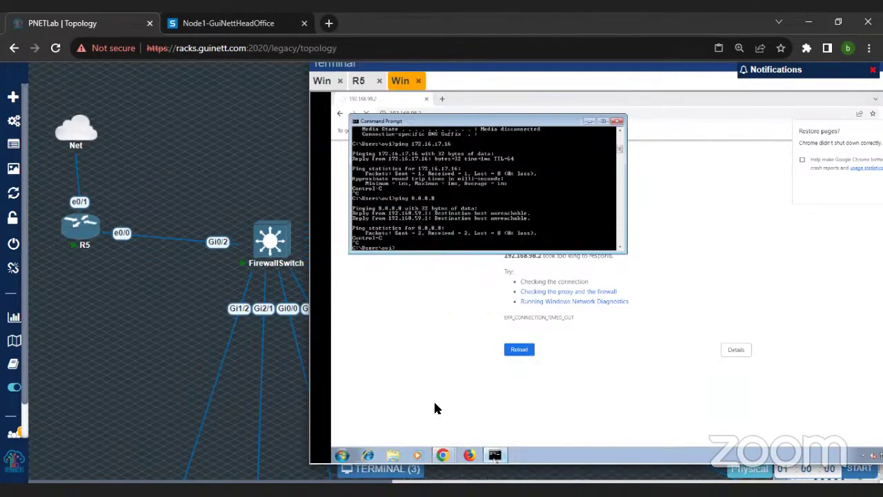
{"action": "left_click", "coordinate": [482, 108]}
{"action": "left_click", "coordinate": [447, 101]}
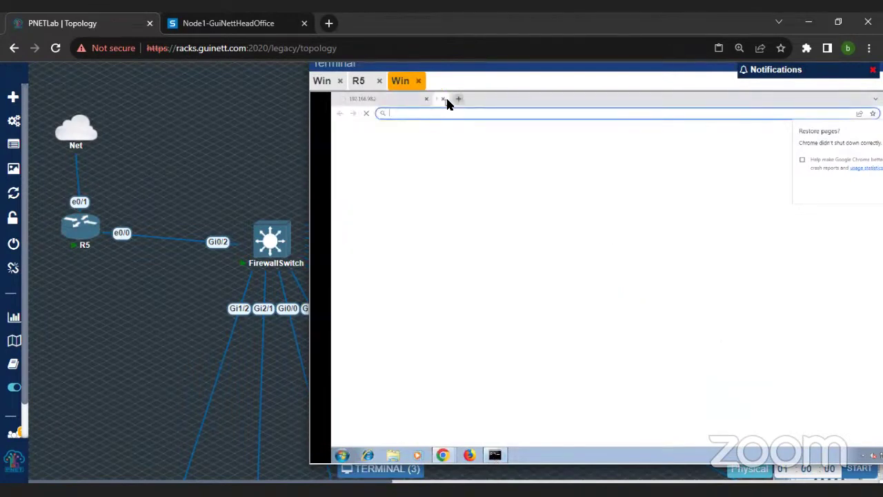
{"action": "type", "text": "https"}
{"action": "key", "text": "Return"}
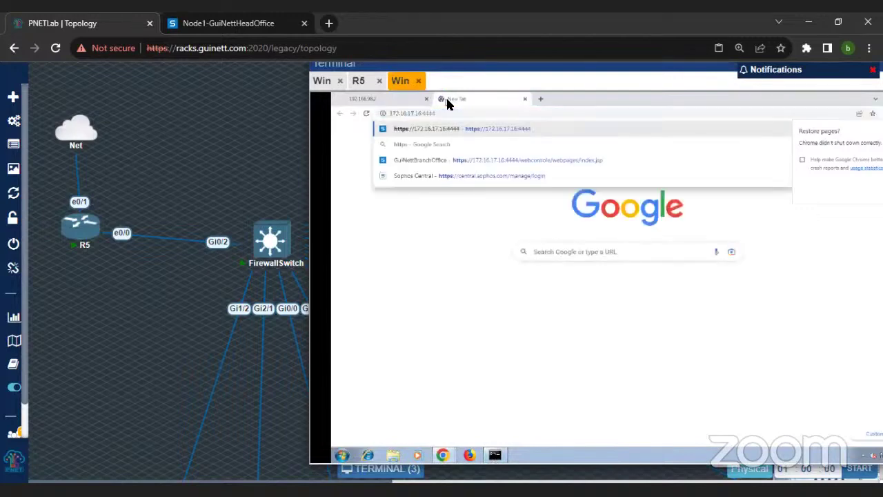
{"action": "left_click", "coordinate": [495, 455]}
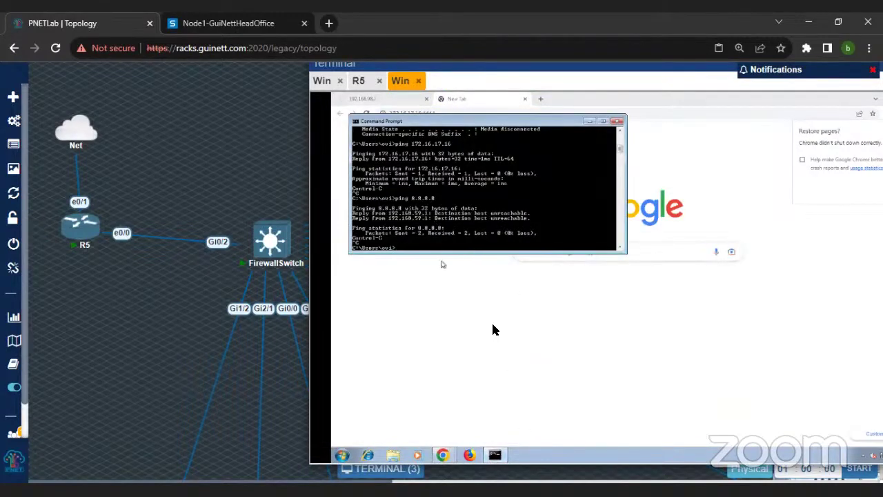
{"action": "left_click", "coordinate": [518, 273]}
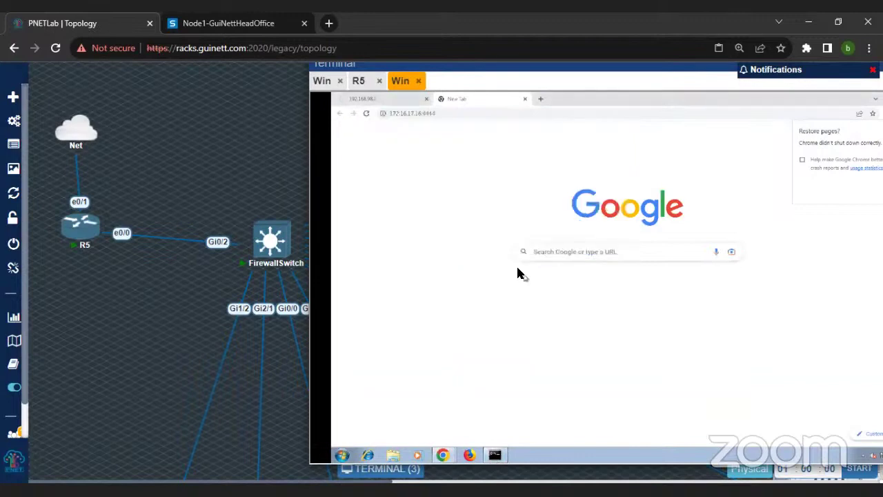
{"action": "left_click", "coordinate": [457, 114]}
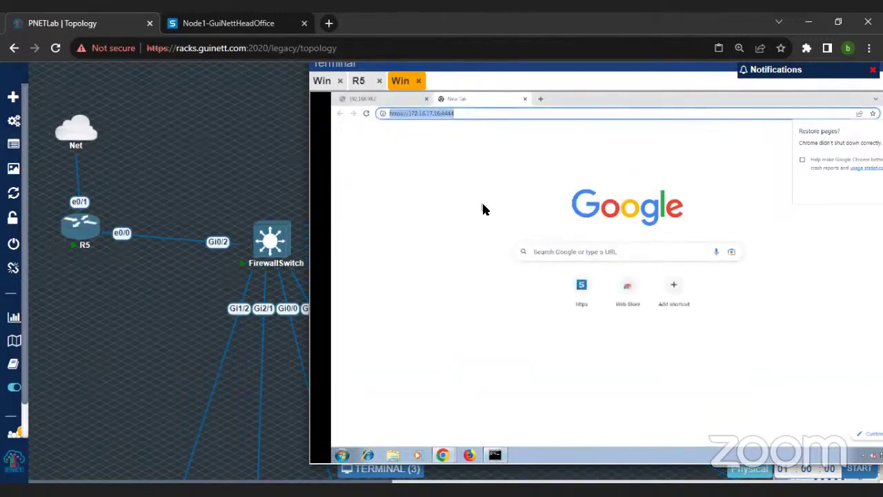
{"action": "key", "text": "Return"}
Step: Proceed past the certificate warning on the firewall tab via Advanced
{"action": "left_click", "coordinate": [377, 98]}
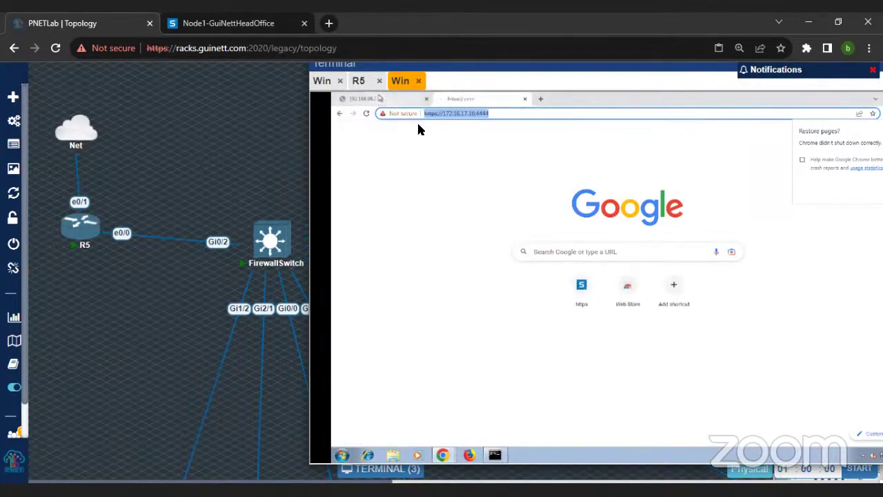
{"action": "left_click", "coordinate": [456, 97]}
{"action": "left_click", "coordinate": [528, 332]}
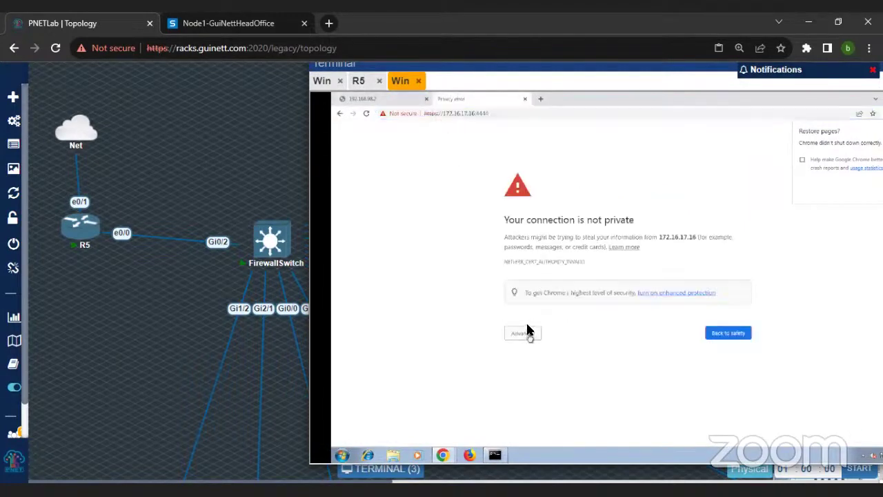
{"action": "left_click", "coordinate": [541, 398]}
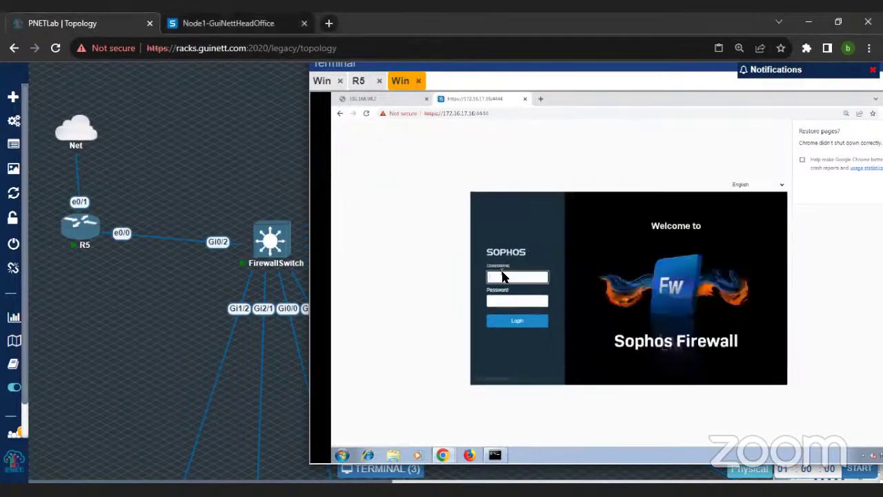
Step: Log in to the firewall console as admin with the account password
{"action": "left_click", "coordinate": [504, 276]}
{"action": "type", "text": "admin"}
{"action": "key", "text": "Tab"}
{"action": "type", "text": "*********"}
{"action": "key", "text": "Return"}
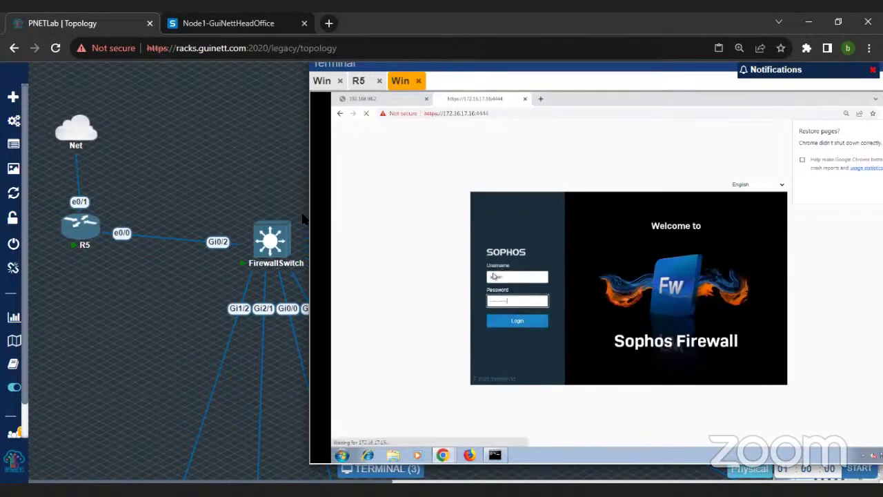
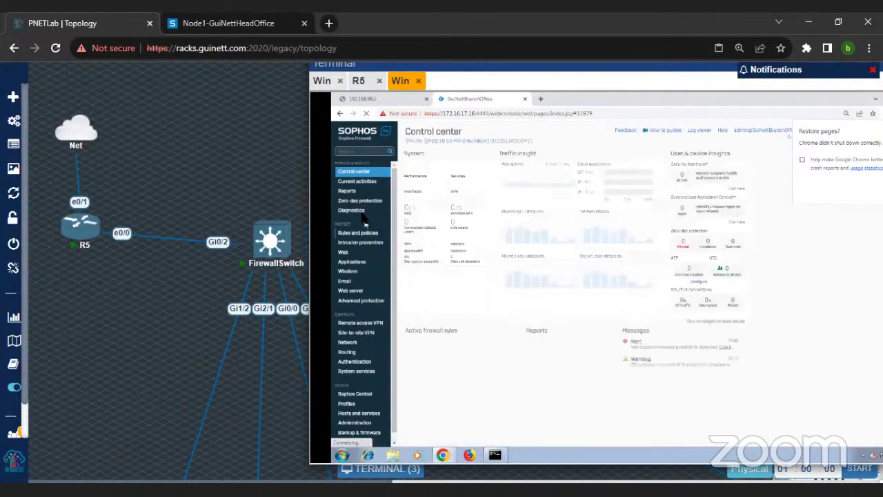
Step: Set the packet capture filter to 'host 8.8.8.8 and proto ICMP' and save it
{"action": "left_click", "coordinate": [353, 211]}
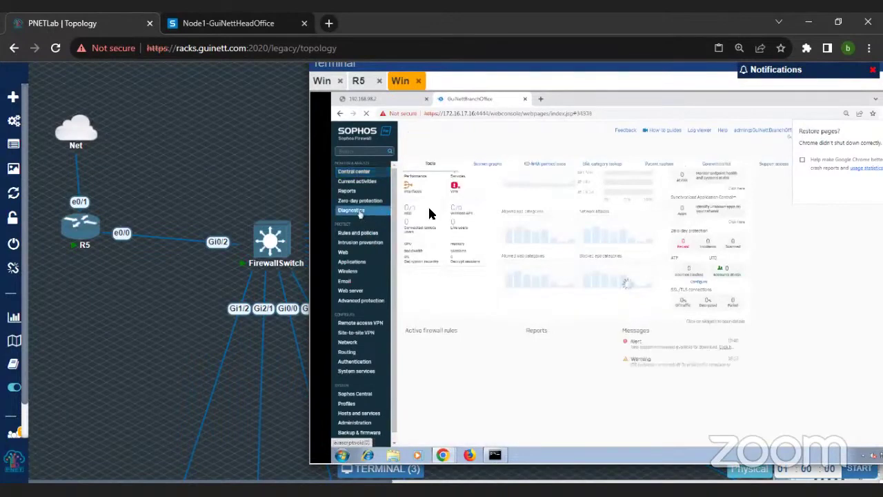
{"action": "left_click", "coordinate": [659, 164]}
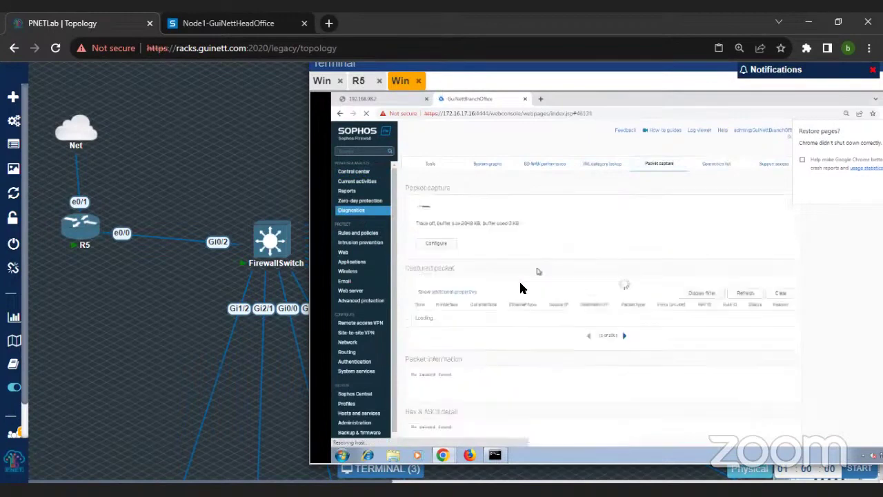
{"action": "left_click", "coordinate": [435, 243]}
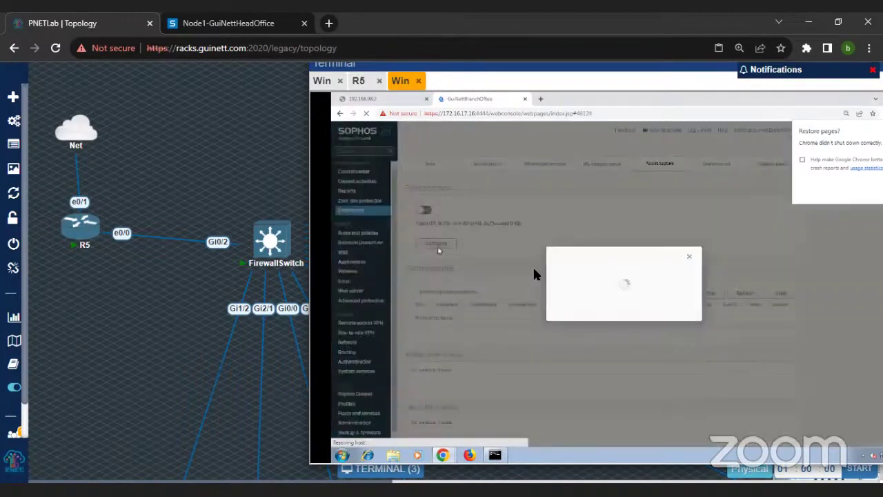
{"action": "left_click", "coordinate": [614, 299]}
{"action": "type", "text": "host 8.8.8.8"}
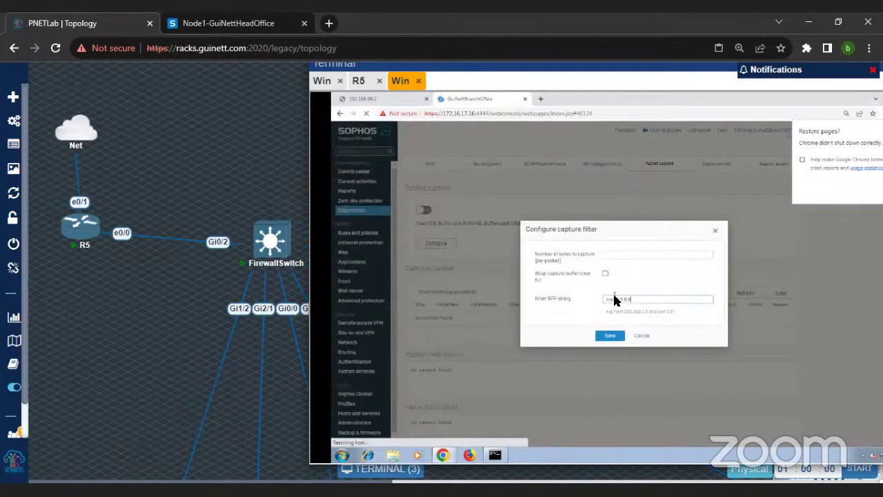
{"action": "type", "text": " and proto ICMP"}
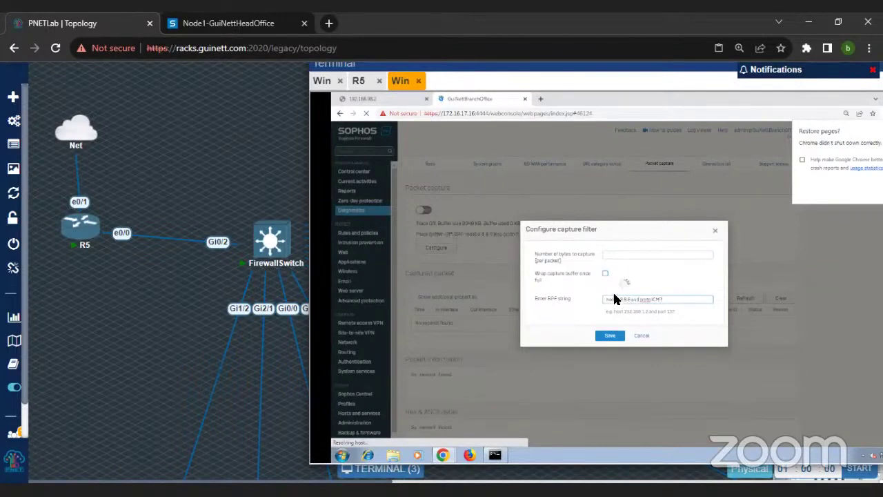
{"action": "key", "text": "Return"}
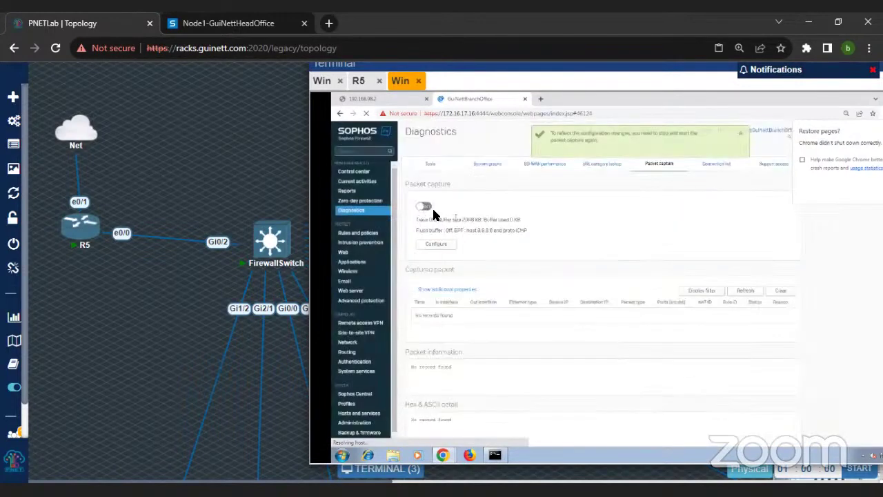
Step: Start the capture and refresh to see the client's ICMP pings to 8.8.8.8
{"action": "left_click", "coordinate": [425, 206]}
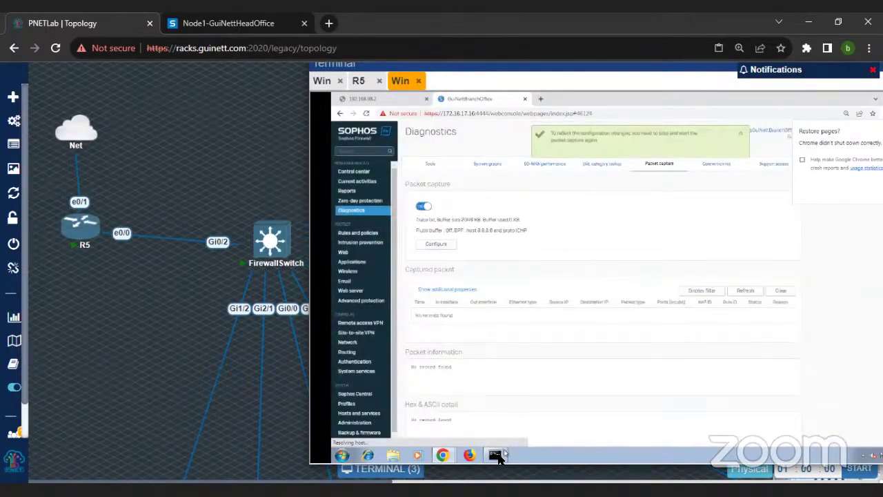
{"action": "left_click", "coordinate": [495, 455]}
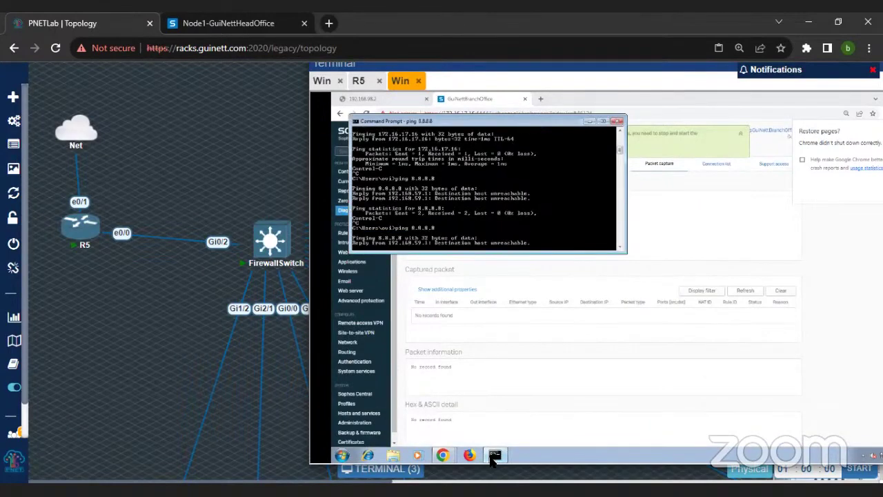
{"action": "left_click", "coordinate": [744, 290]}
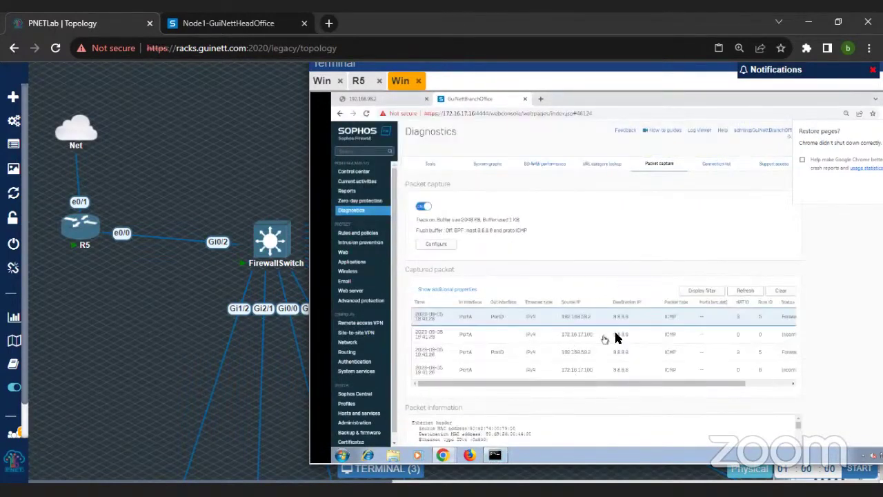
{"action": "left_click", "coordinate": [350, 343]}
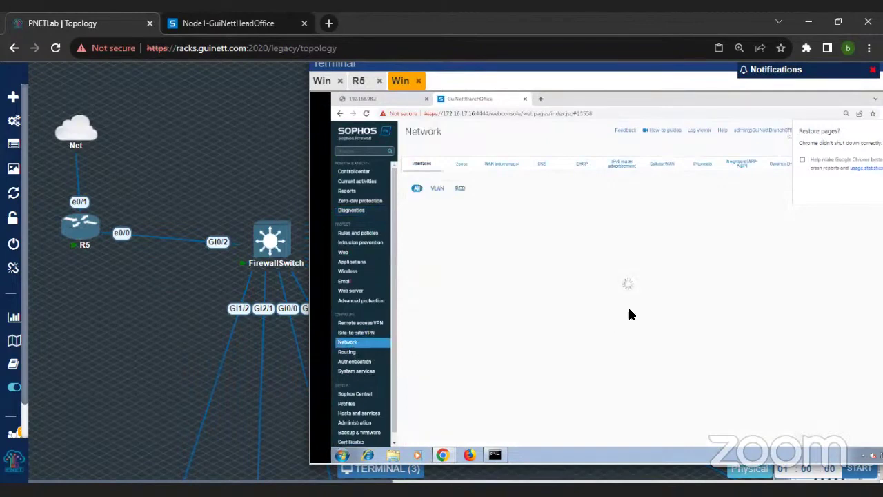
Step: Change the DHCP_PortB_GW failover rule's IP address from 192.168.1.1 to 8.8.8.8
{"action": "left_click", "coordinate": [500, 165]}
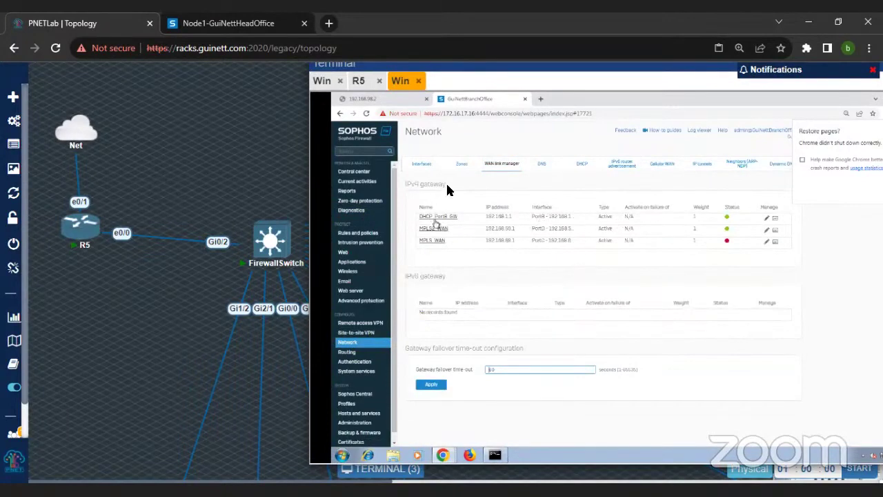
{"action": "left_click", "coordinate": [442, 217]}
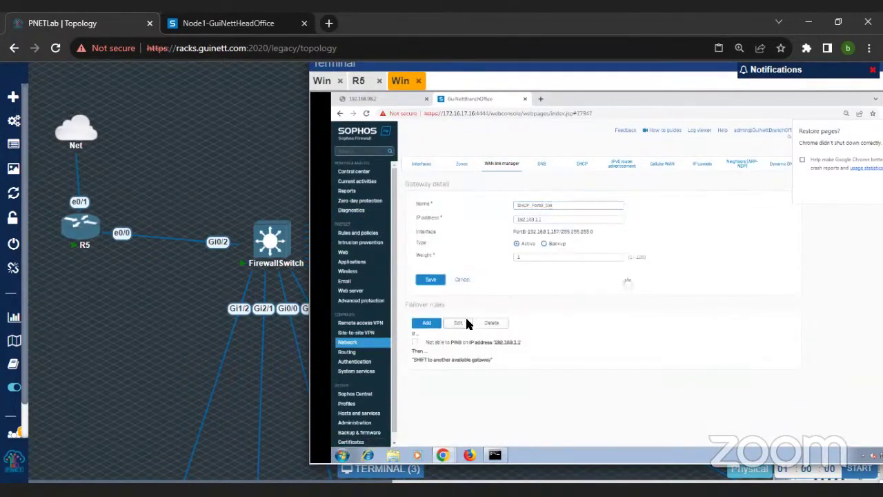
{"action": "left_click", "coordinate": [463, 322]}
{"action": "left_click", "coordinate": [711, 337]}
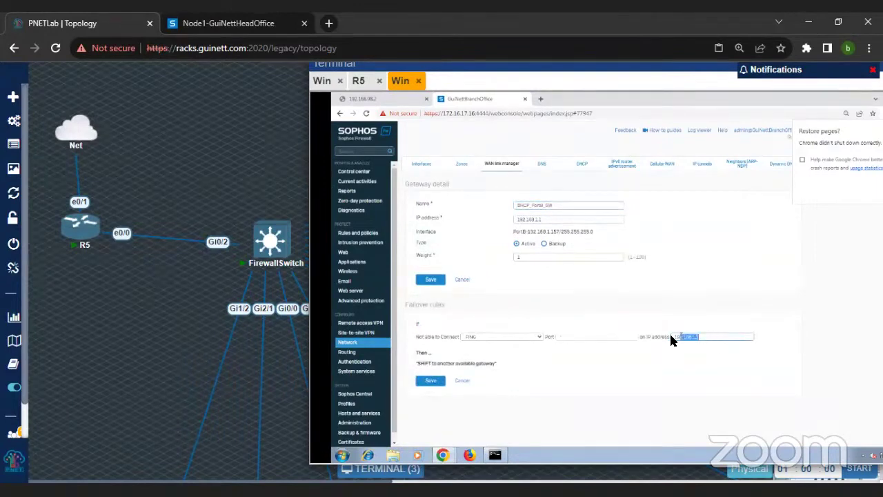
{"action": "type", "text": "8.8.8.8"}
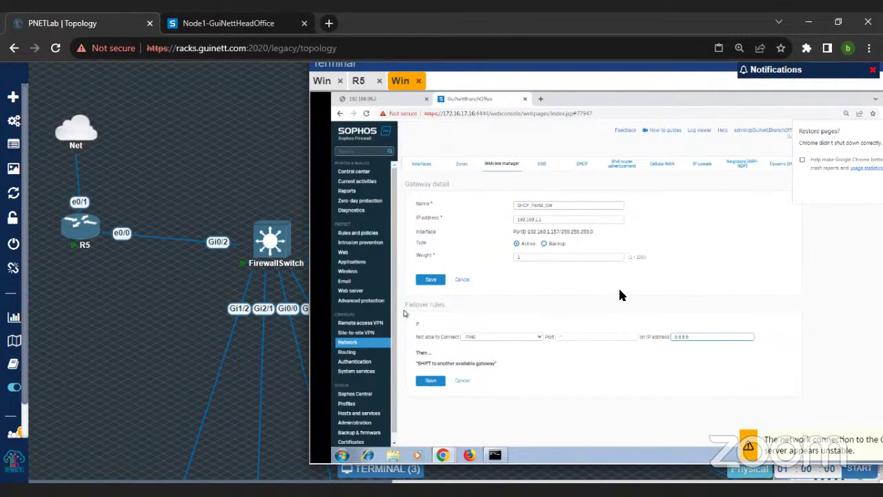
{"action": "left_click", "coordinate": [57, 48]}
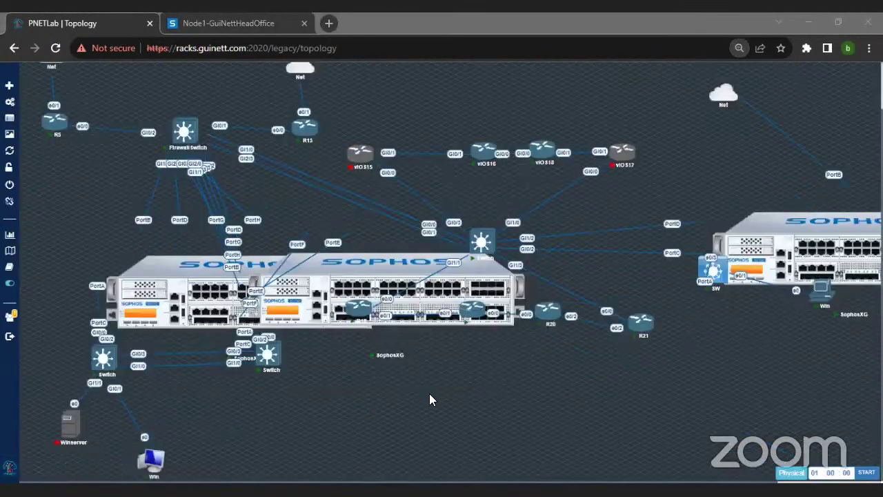
Step: Open the SophosXG node's console and reconnect the terminal to show the Win client again
{"action": "key", "text": "ctrl+minus"}
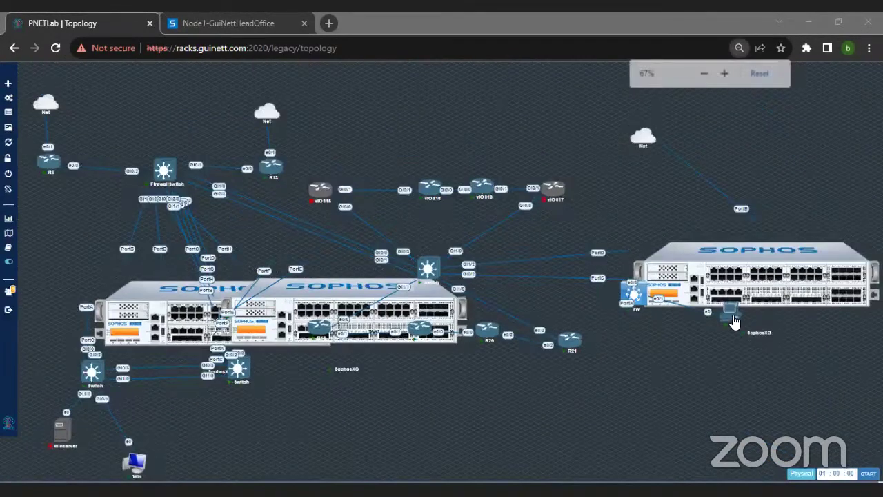
{"action": "left_click", "coordinate": [446, 327]}
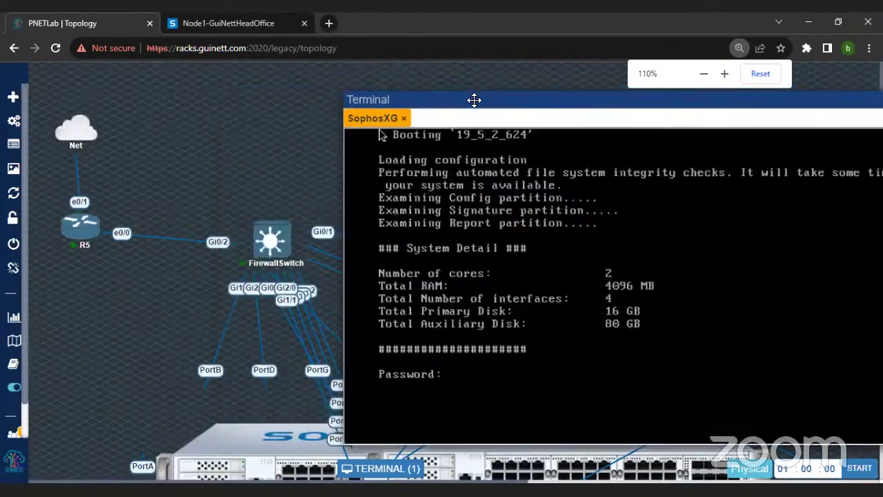
{"action": "key", "text": "ctrl+minus"}
{"action": "key", "text": "ctrl+minus"}
{"action": "key", "text": "ctrl+minus"}
{"action": "key", "text": "ctrl+minus"}
{"action": "key", "text": "ctrl+minus"}
{"action": "key", "text": "ctrl+minus"}
{"action": "key", "text": "ctrl+minus"}
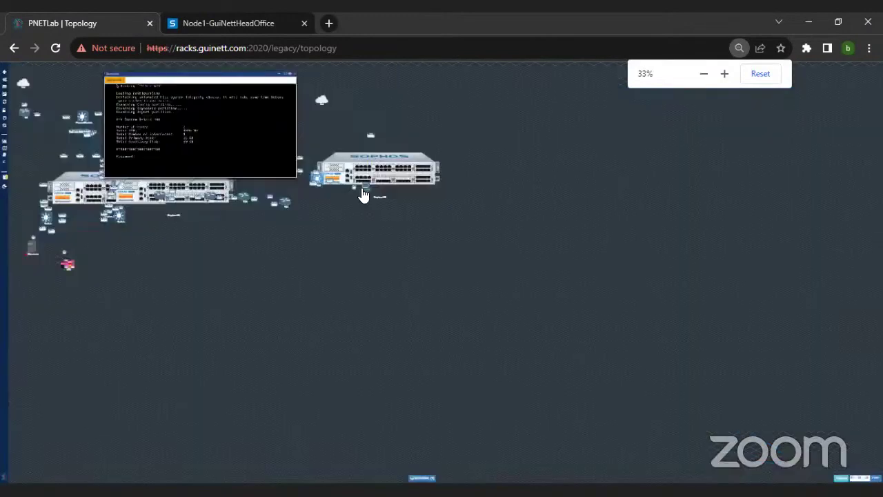
{"action": "left_click_drag", "start_coordinate": [368, 197], "coordinate": [408, 158]}
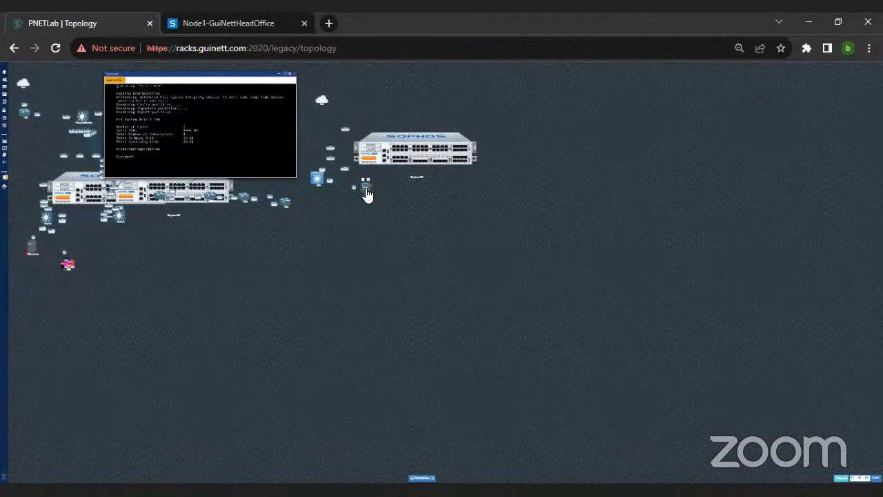
{"action": "left_click", "coordinate": [368, 196]}
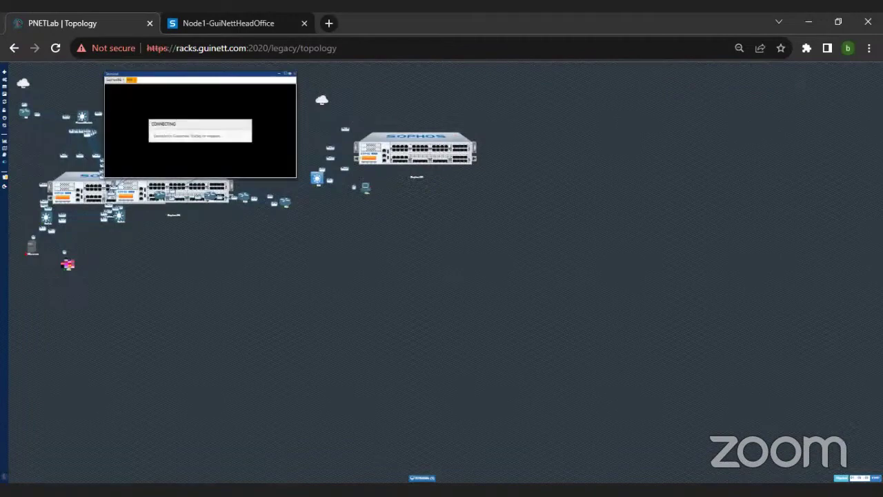
{"action": "left_click", "coordinate": [422, 478]}
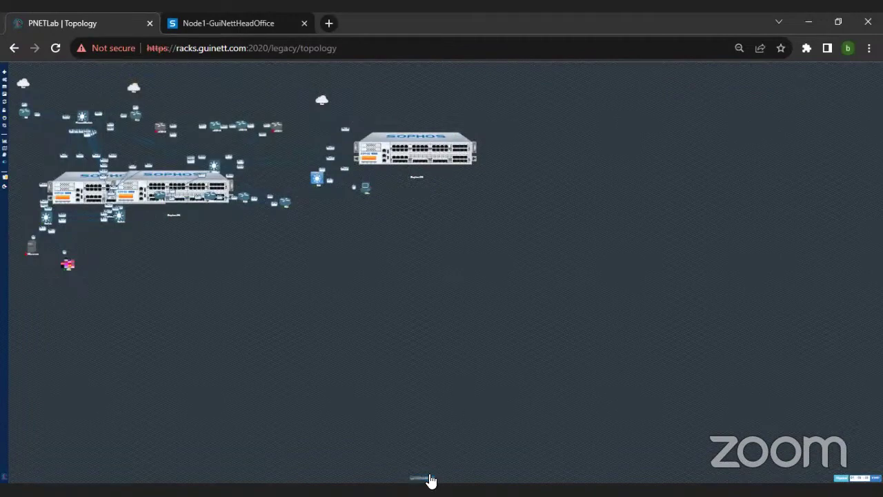
{"action": "left_click", "coordinate": [428, 479]}
{"action": "key", "text": "ctrl+plus"}
{"action": "key", "text": "ctrl+plus"}
{"action": "key", "text": "ctrl+plus"}
{"action": "key", "text": "ctrl+plus"}
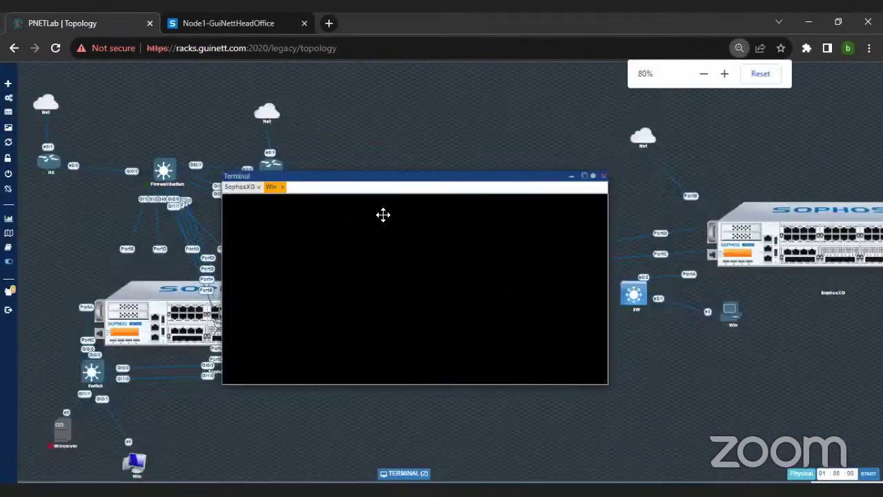
{"action": "key", "text": "ctrl+plus"}
{"action": "key", "text": "ctrl+plus"}
{"action": "key", "text": "ctrl+plus"}
{"action": "key", "text": "ctrl+plus"}
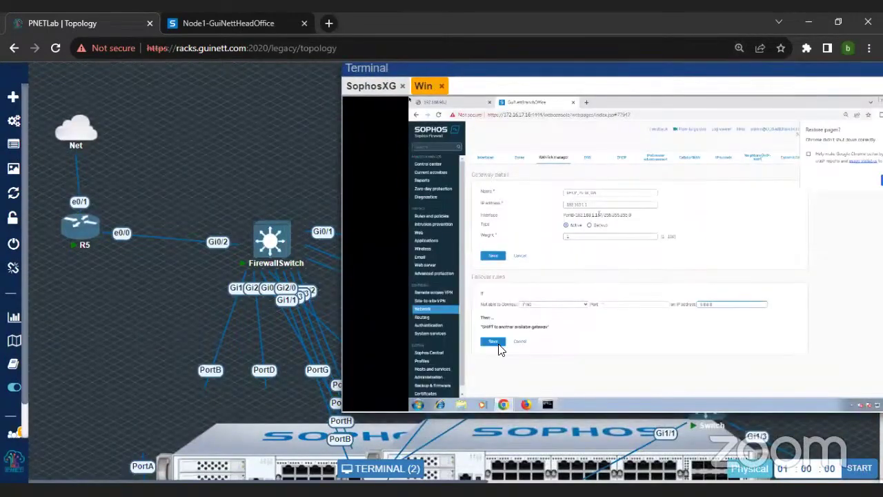
Step: Save the 8.8.8.8 failover rule and the updated DHCP_PortB_GW gateway, confirming both
{"action": "left_click", "coordinate": [494, 342]}
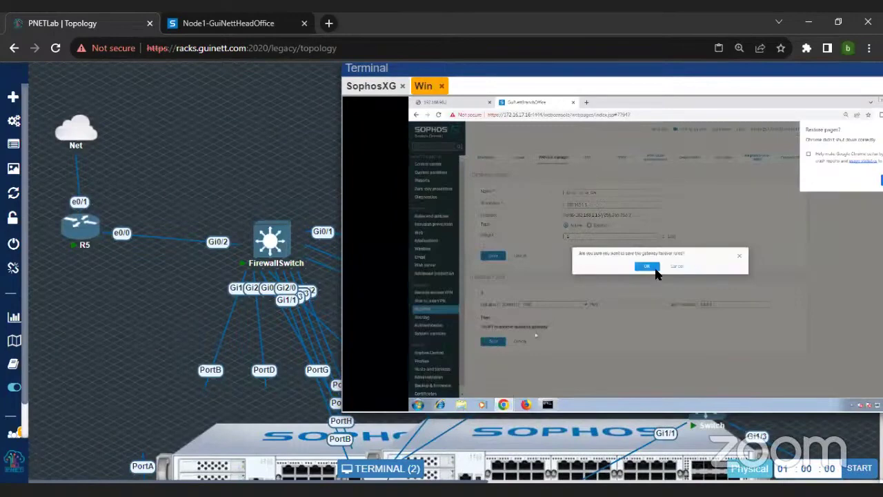
{"action": "left_click", "coordinate": [652, 268]}
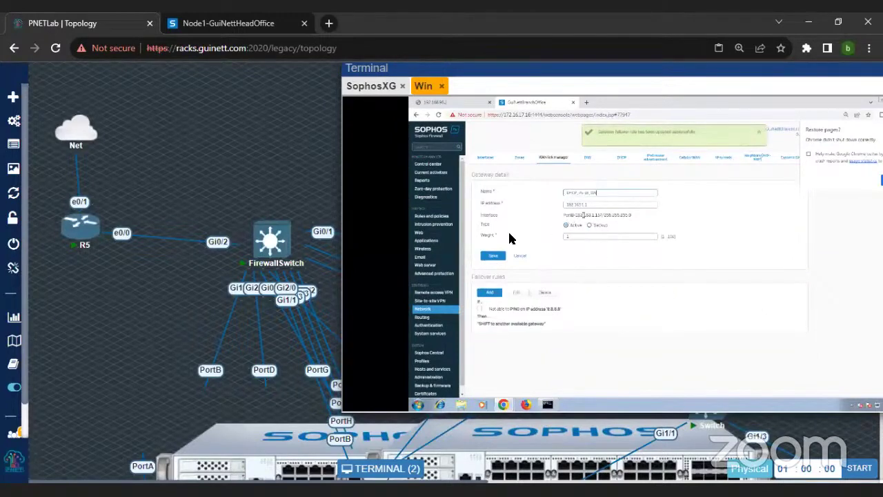
{"action": "left_click", "coordinate": [493, 255]}
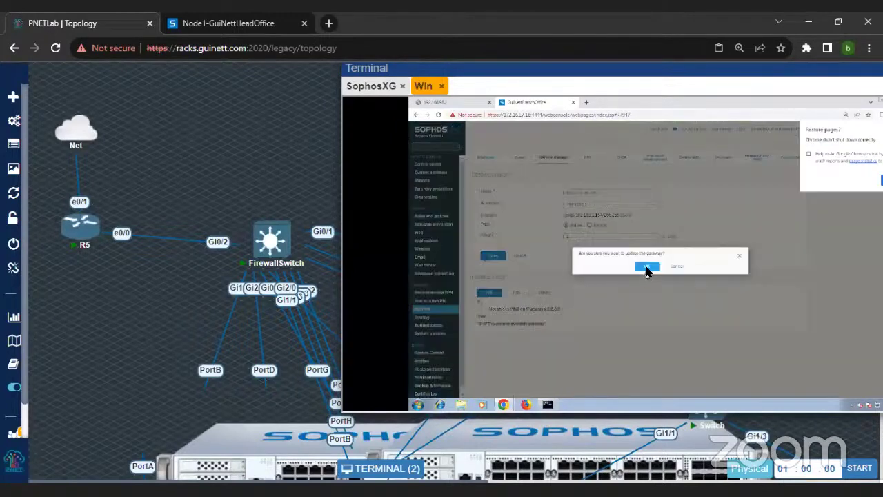
{"action": "left_click", "coordinate": [648, 268]}
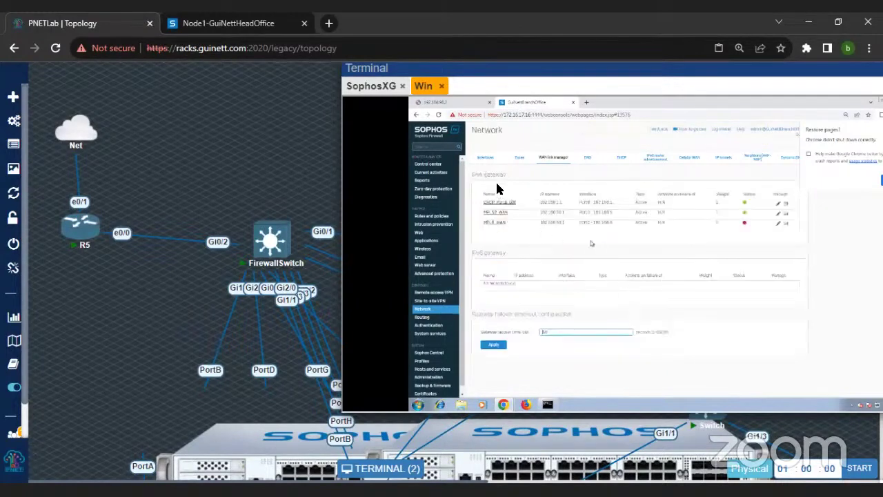
Step: Ping 8.8.8.8 from the PortB interface in Diagnostics and dismiss the 4/4 reply result
{"action": "left_click", "coordinate": [437, 198]}
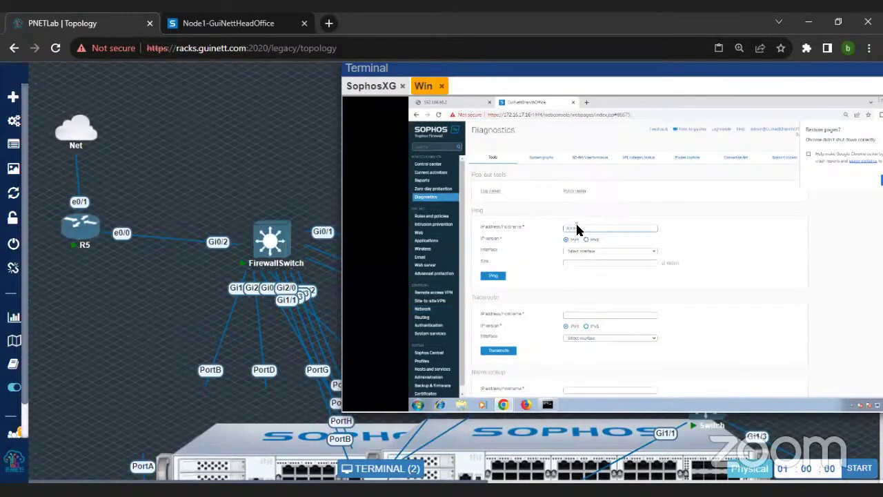
{"action": "left_click", "coordinate": [577, 227]}
{"action": "type", "text": "8.8.8.8"}
{"action": "left_click", "coordinate": [582, 253]}
{"action": "left_click", "coordinate": [582, 269]}
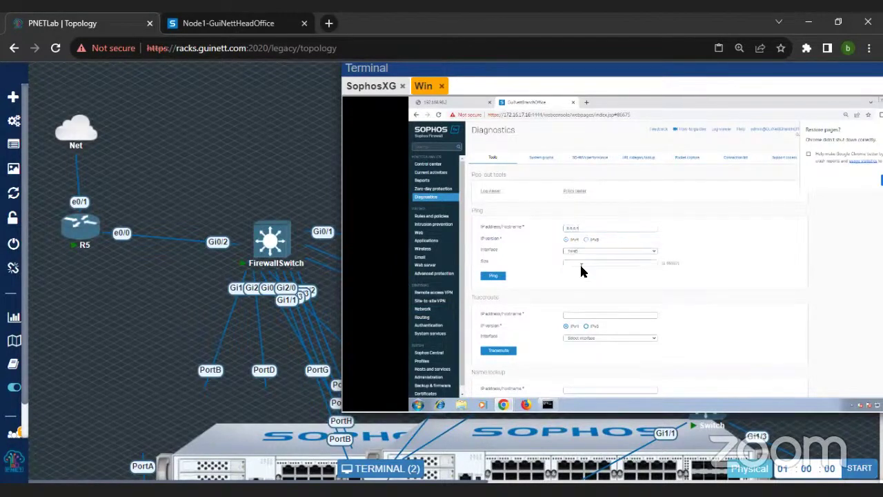
{"action": "left_click", "coordinate": [500, 278]}
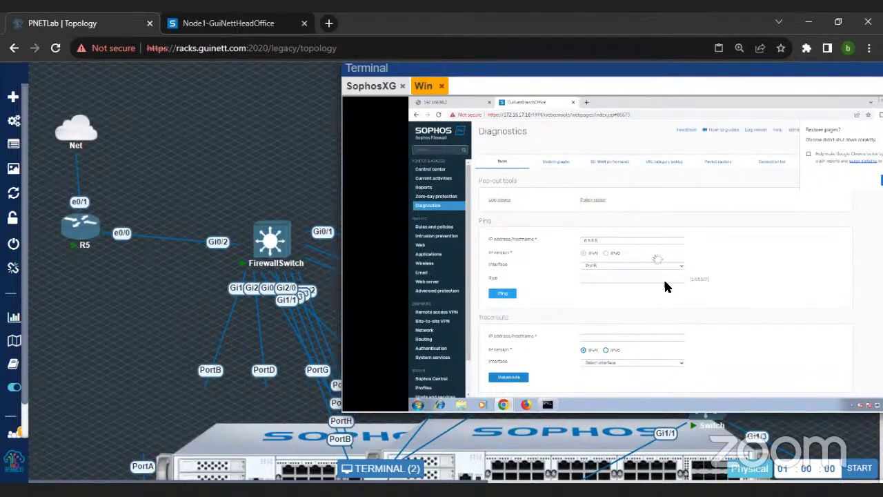
{"action": "key", "text": "ctrl+plus"}
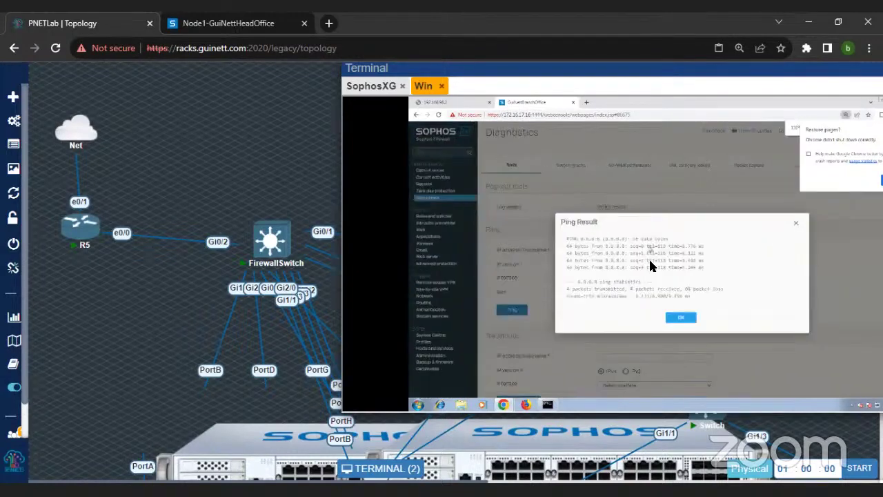
{"action": "left_click", "coordinate": [682, 317]}
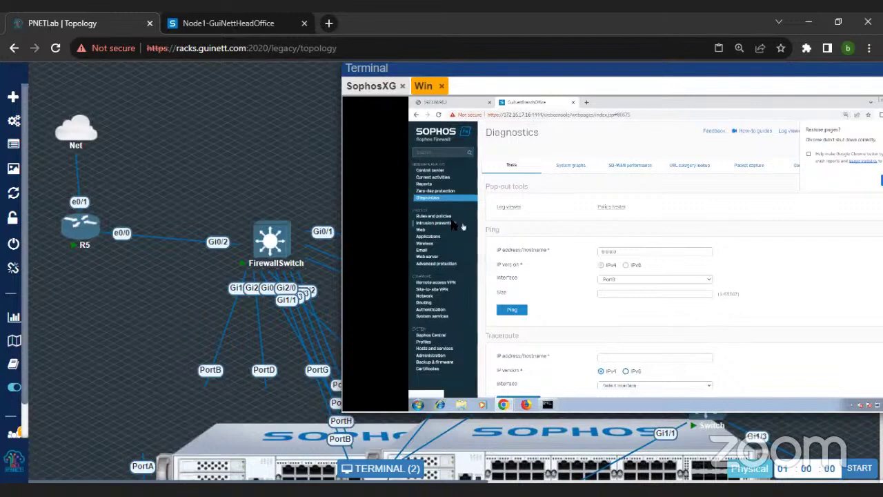
Step: Stop the packet capture trace, clear the captured list, and start it again
{"action": "left_click", "coordinate": [753, 169]}
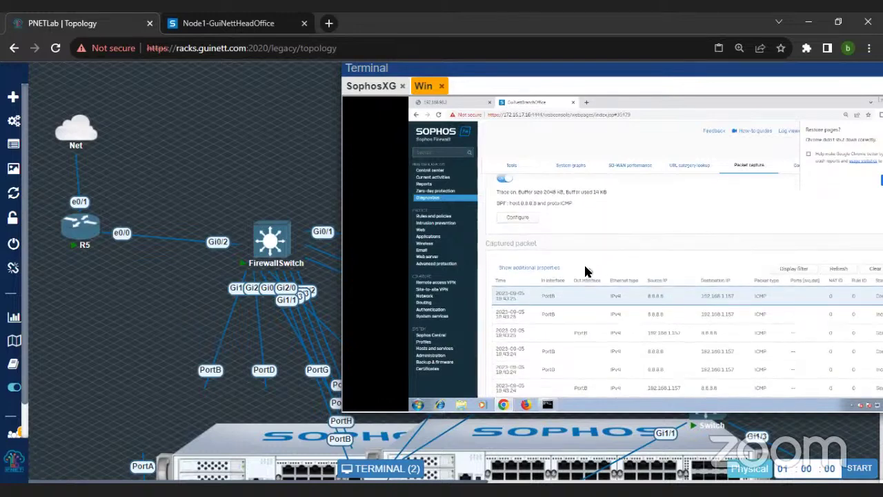
{"action": "left_click", "coordinate": [506, 212]}
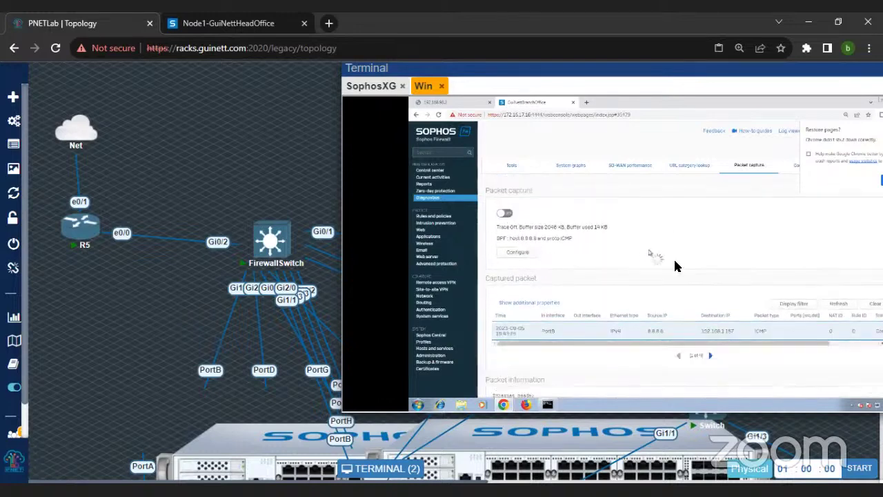
{"action": "left_click", "coordinate": [833, 288]}
{"action": "left_click", "coordinate": [498, 208]}
Step: Rerun the client's ping to 8.8.8.8 and refresh to see the new ICMP packets
{"action": "left_click", "coordinate": [548, 404]}
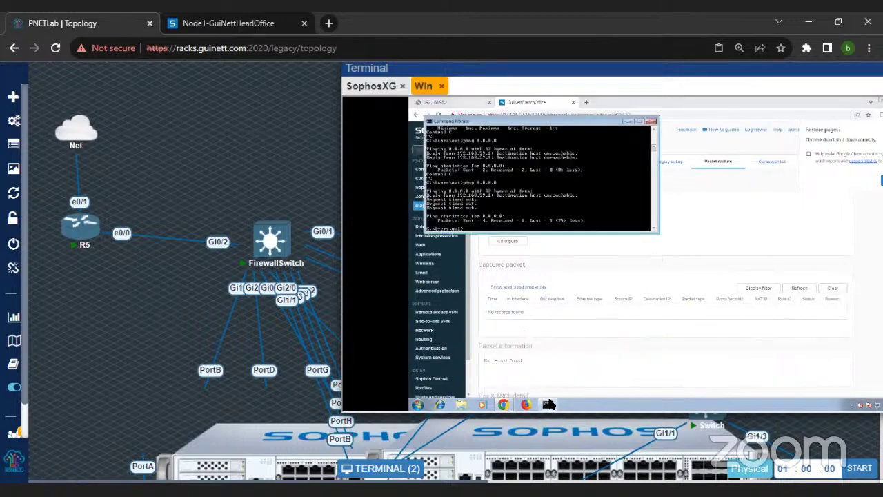
{"action": "key", "text": "Up"}
{"action": "key", "text": "Return"}
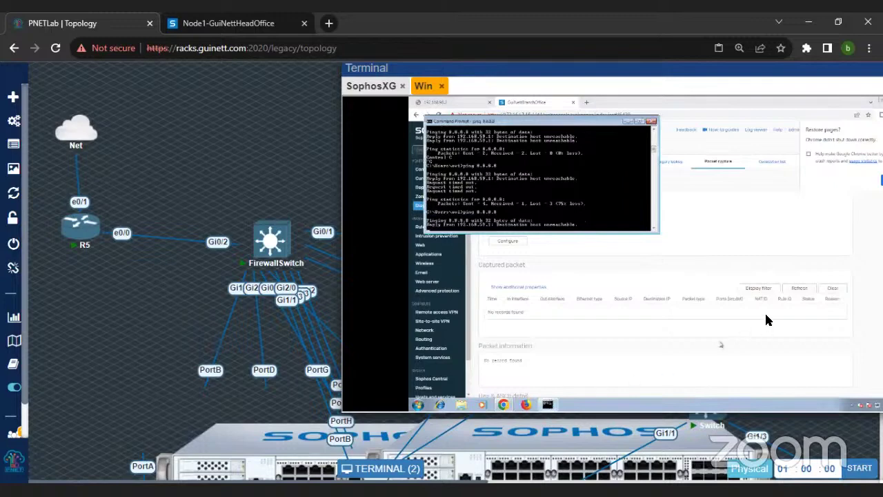
{"action": "left_click", "coordinate": [799, 289]}
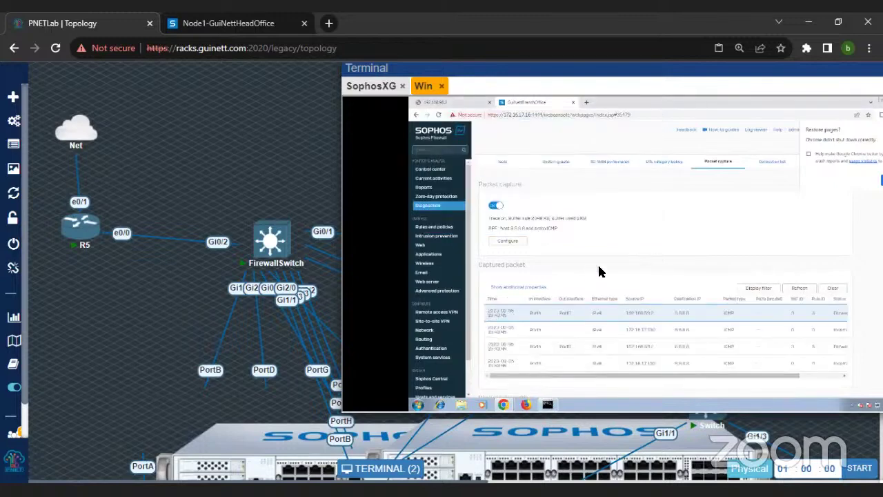
{"action": "scroll", "coordinate": [598, 270], "scroll_direction": "down", "scroll_amount": 1}
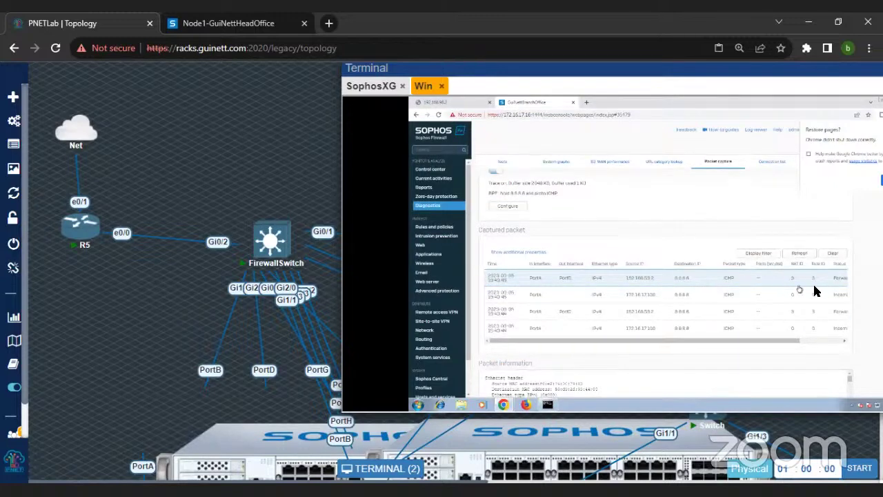
{"action": "left_click", "coordinate": [443, 231]}
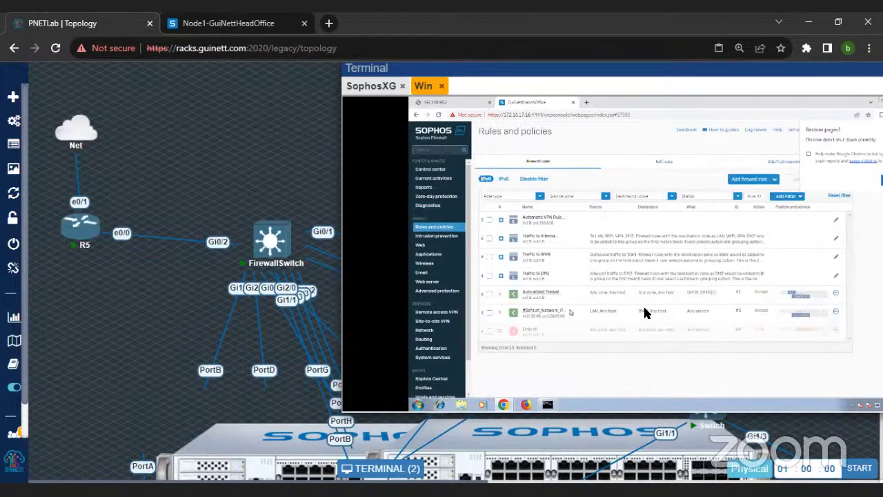
Step: Turn off the third NAT rule, the default-network SNAT rule
{"action": "left_click", "coordinate": [661, 163]}
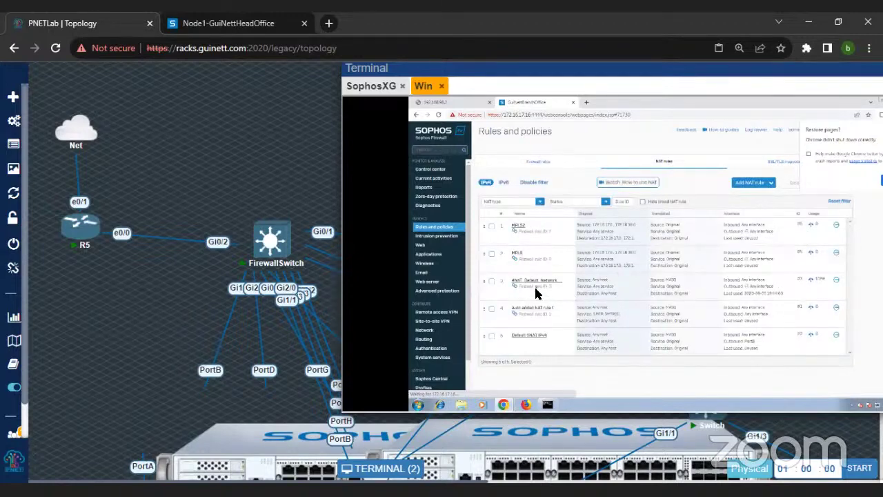
{"action": "left_click", "coordinate": [491, 282]}
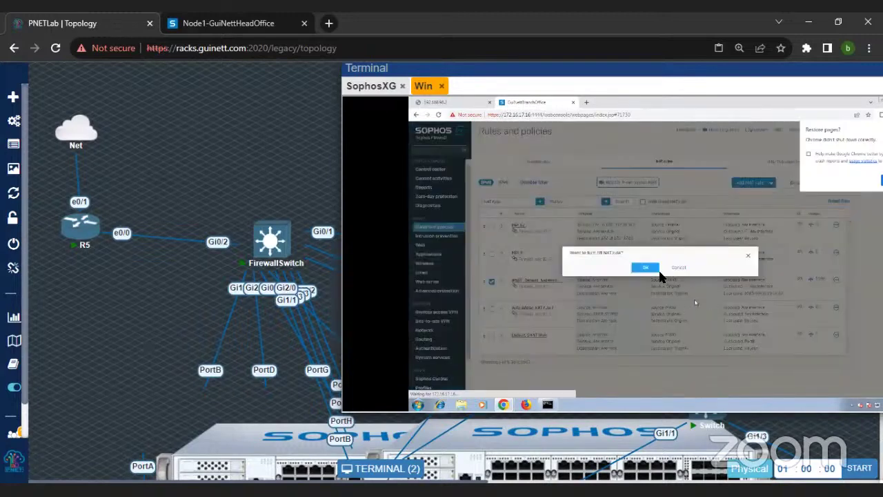
{"action": "left_click", "coordinate": [652, 270]}
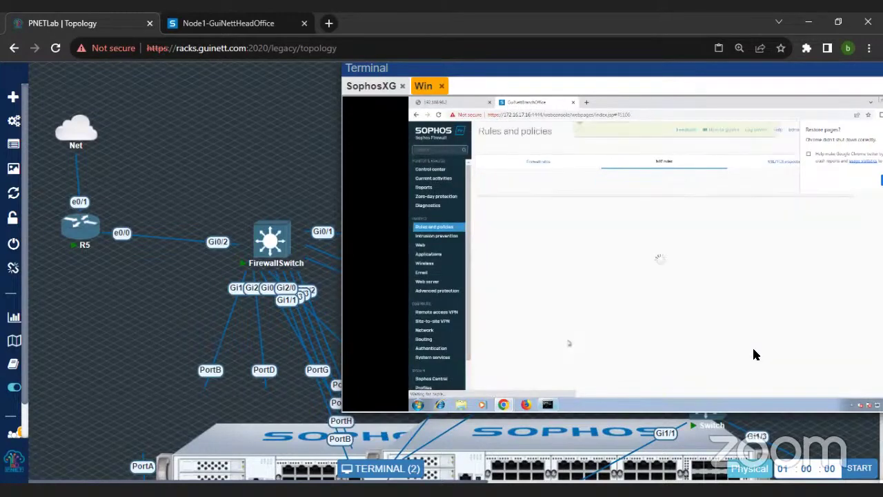
{"action": "left_click", "coordinate": [548, 405]}
Step: Rerun the client's ping to 8.8.8.8 and review the new ICMP packets in the capture
{"action": "key", "text": "Up"}
{"action": "key", "text": "Return"}
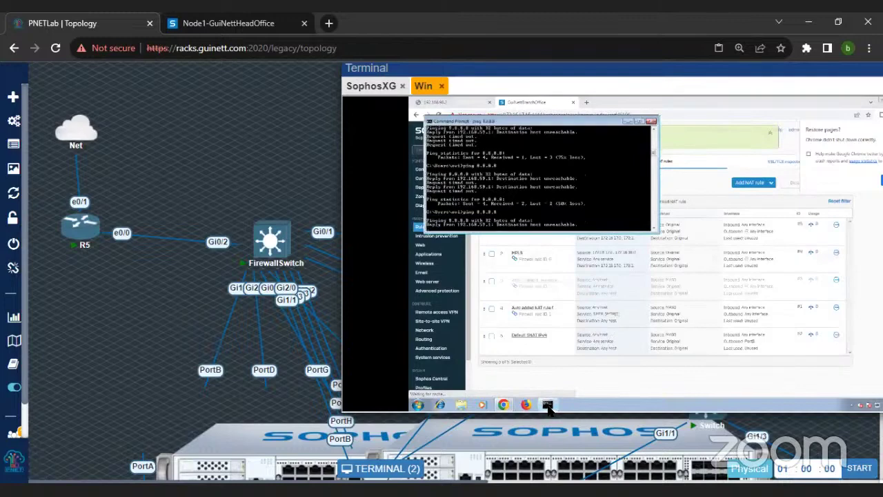
{"action": "left_click", "coordinate": [548, 406]}
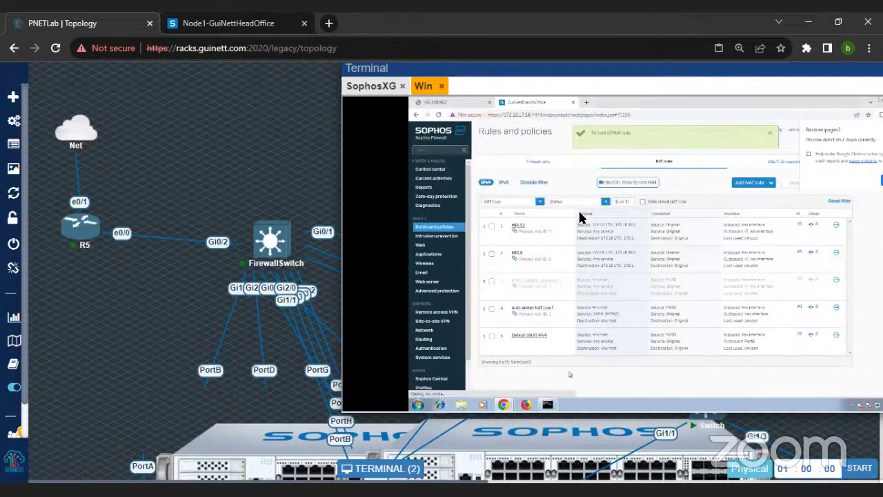
{"action": "left_click", "coordinate": [446, 207]}
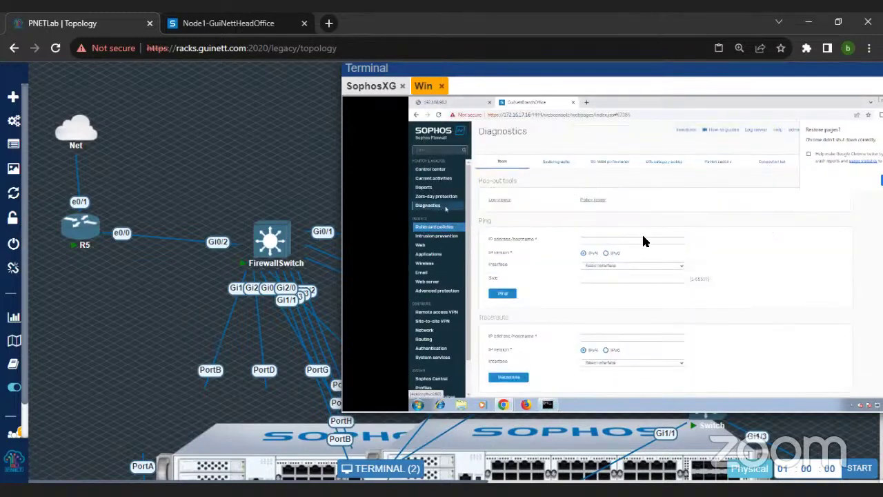
{"action": "left_click", "coordinate": [716, 161]}
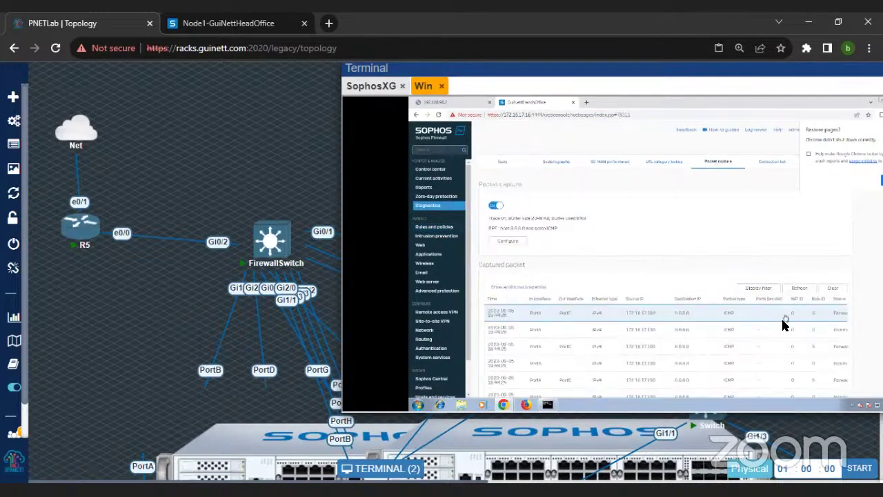
{"action": "scroll", "coordinate": [783, 325], "scroll_direction": "down", "scroll_amount": 3}
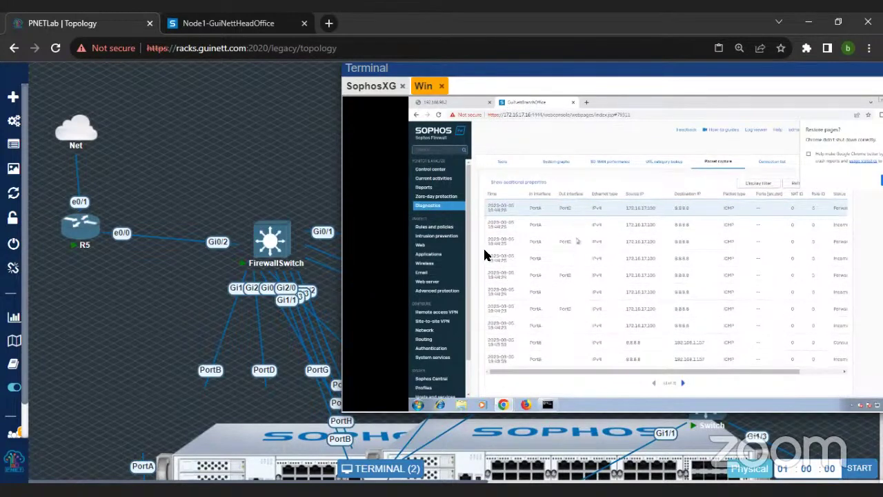
{"action": "left_click", "coordinate": [443, 227]}
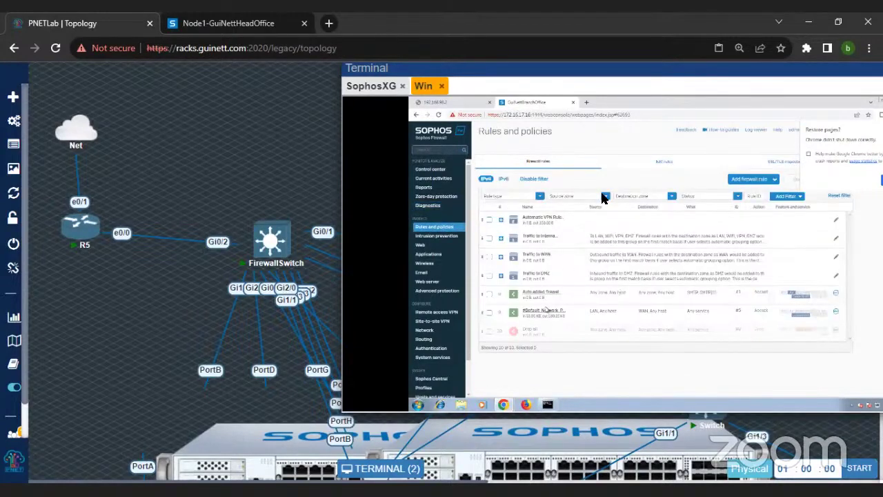
Step: Drag Default SNAT IPv4 to the top of the NAT rules list and confirm the move
{"action": "left_click", "coordinate": [664, 161]}
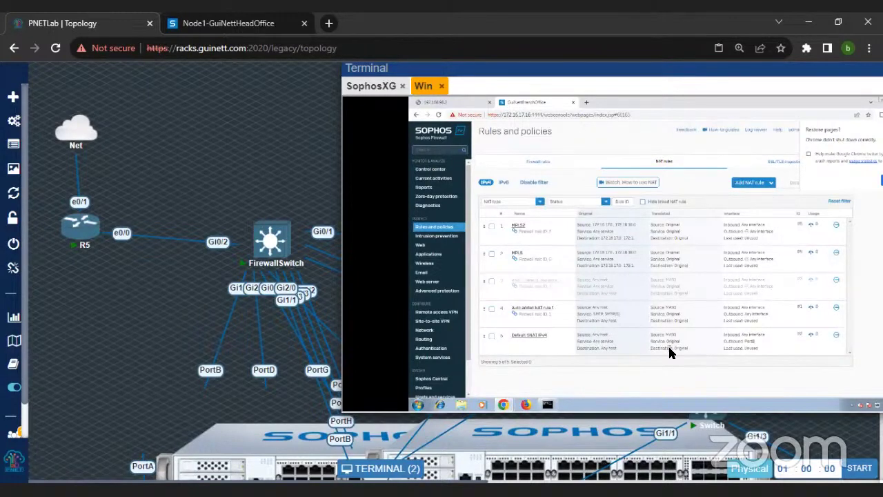
{"action": "left_click", "coordinate": [528, 336]}
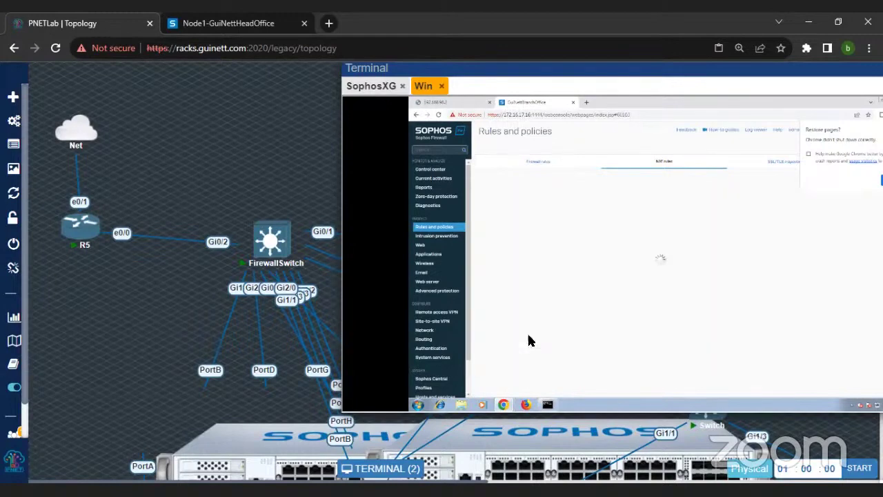
{"action": "left_click", "coordinate": [447, 229]}
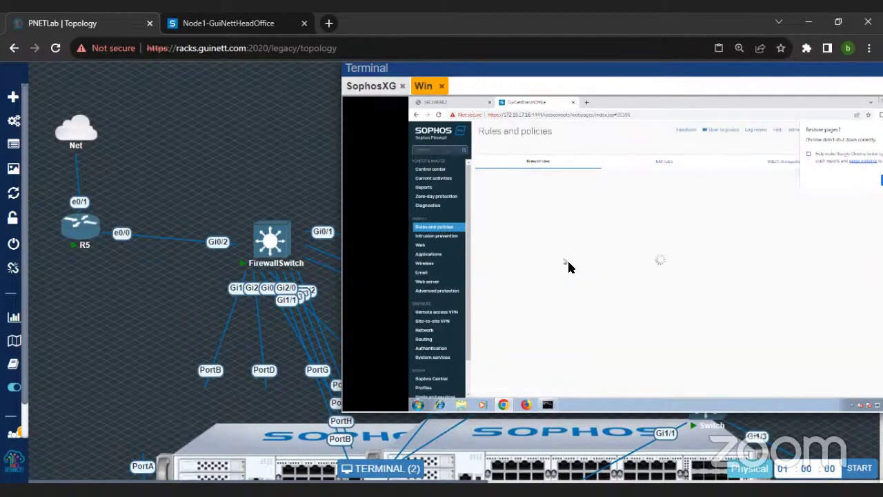
{"action": "left_click", "coordinate": [664, 161]}
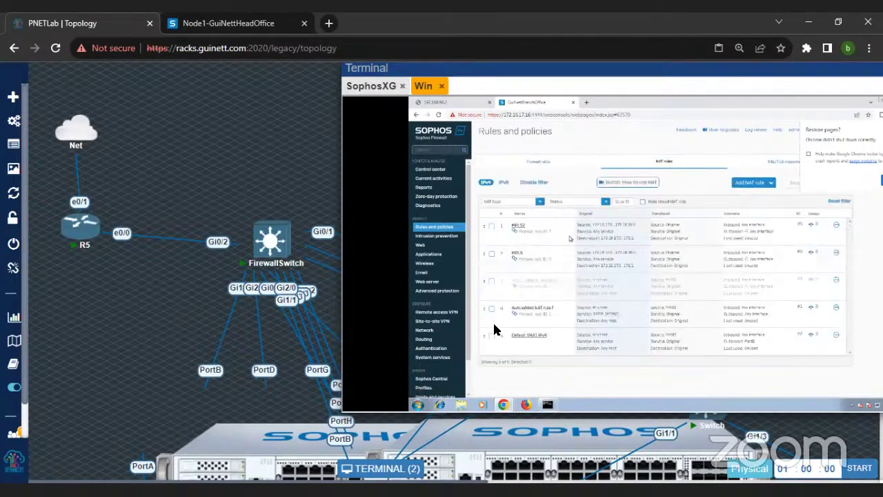
{"action": "left_click_drag", "start_coordinate": [485, 337], "coordinate": [519, 242]}
{"action": "left_click", "coordinate": [645, 269]}
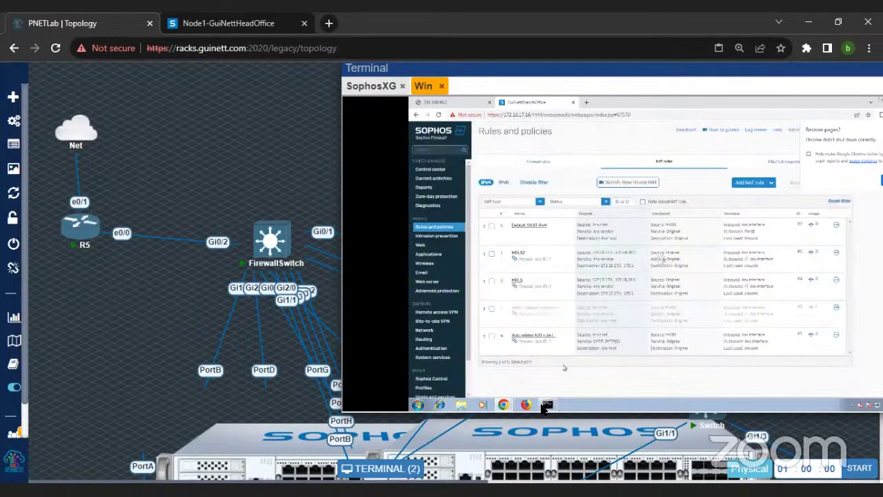
Step: Rerun the client's ping to 8.8.8.8, which now times out
{"action": "left_click", "coordinate": [548, 406]}
{"action": "key", "text": "Up"}
{"action": "key", "text": "Return"}
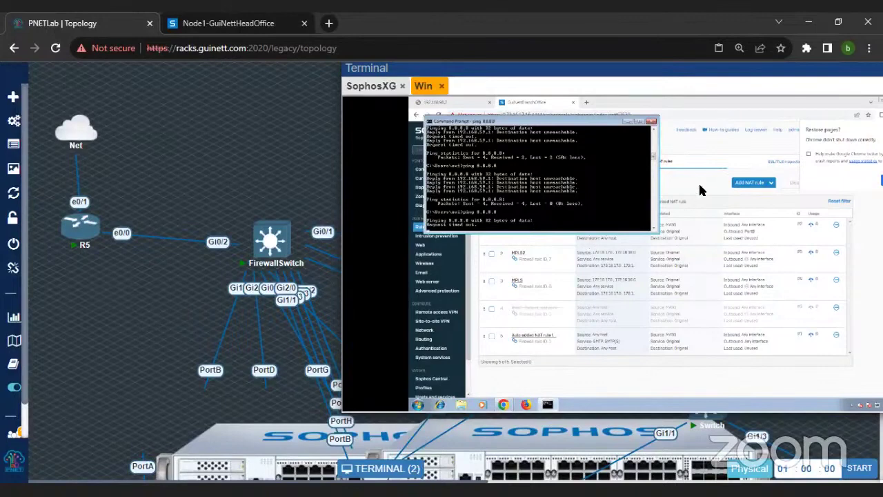
{"action": "left_click", "coordinate": [692, 157]}
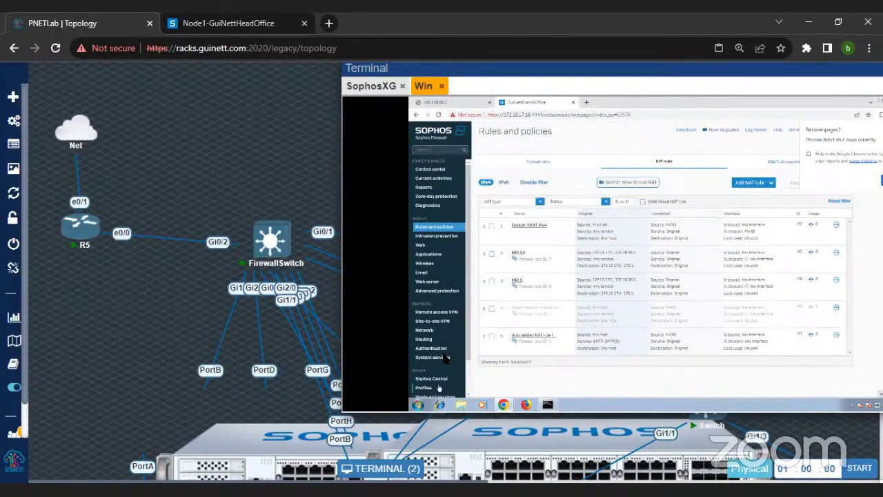
Step: Go to Administration > Device access
{"action": "scroll", "coordinate": [434, 373], "scroll_direction": "down", "scroll_amount": 2}
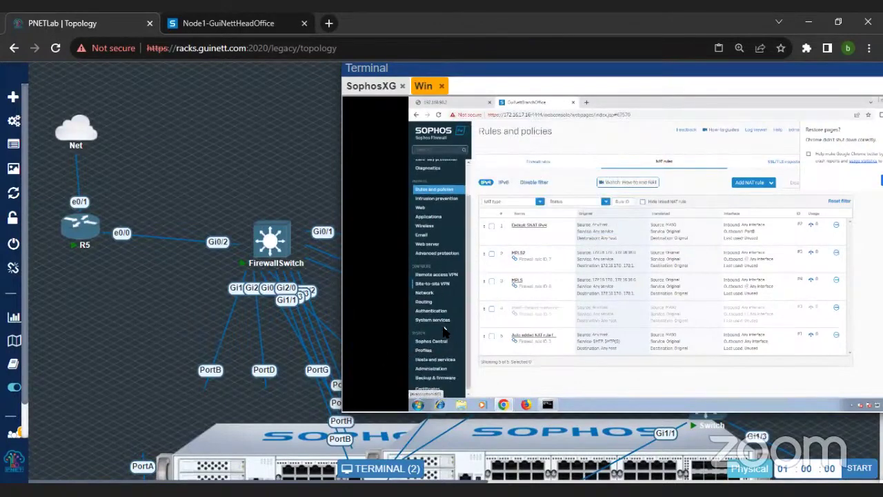
{"action": "left_click", "coordinate": [436, 368]}
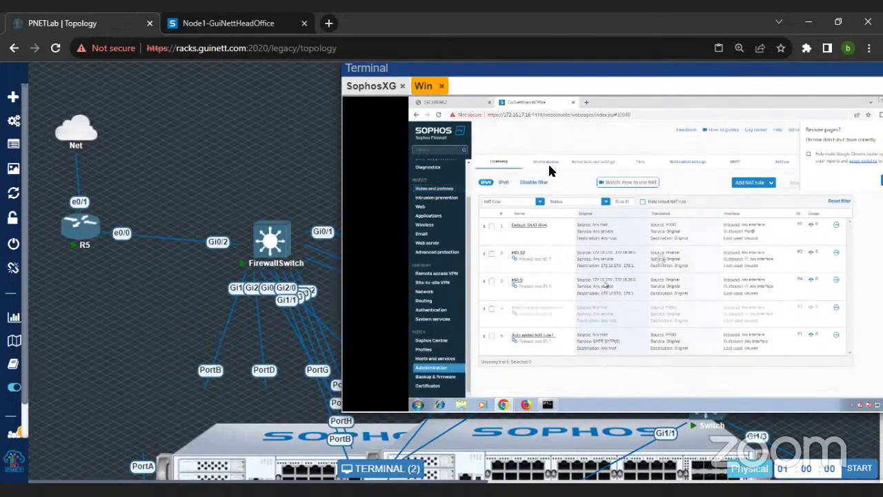
{"action": "left_click", "coordinate": [547, 163]}
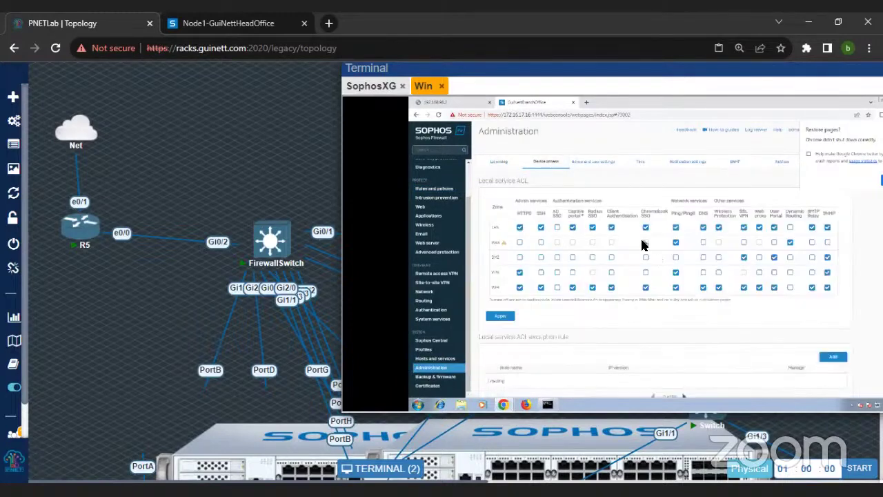
Step: Run tracert -d 8.8.8.8 on the client, showing hops 172.16.17.16 and 192.168.59.1
{"action": "left_click_drag", "start_coordinate": [706, 71], "coordinate": [662, 80]}
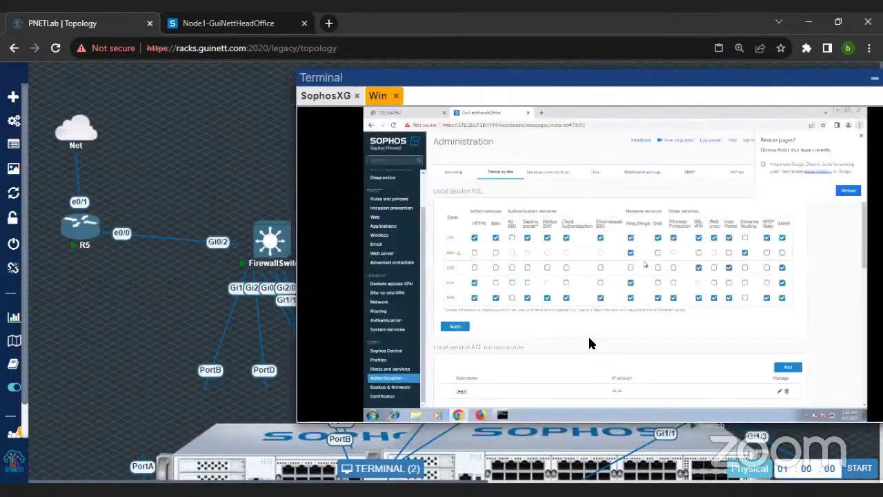
{"action": "left_click", "coordinate": [505, 415]}
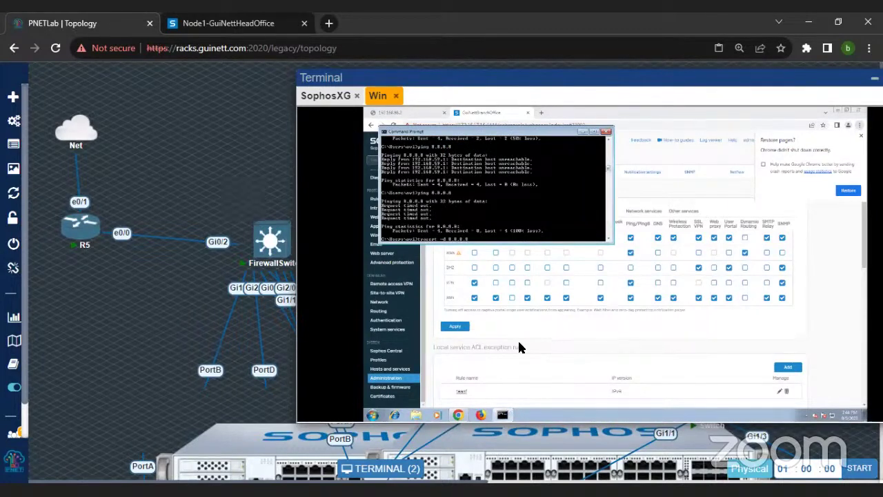
{"action": "key", "text": "Return"}
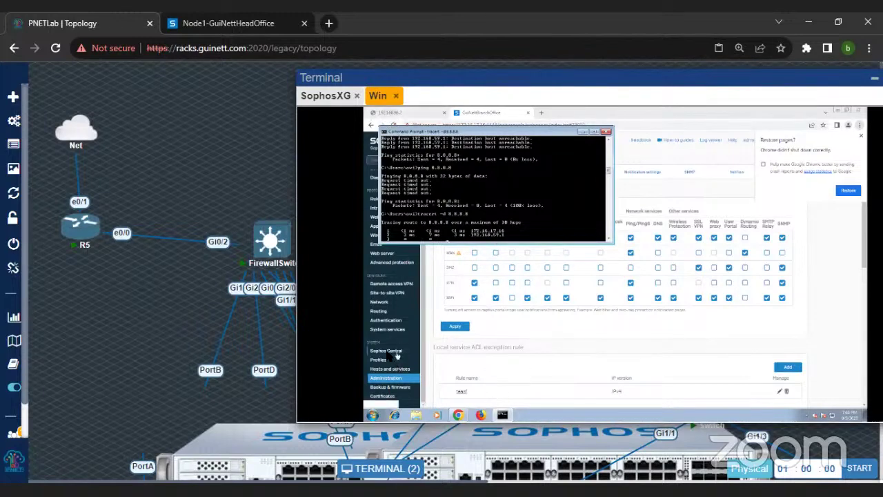
{"action": "left_click", "coordinate": [690, 149]}
{"action": "double_click", "coordinate": [477, 126]}
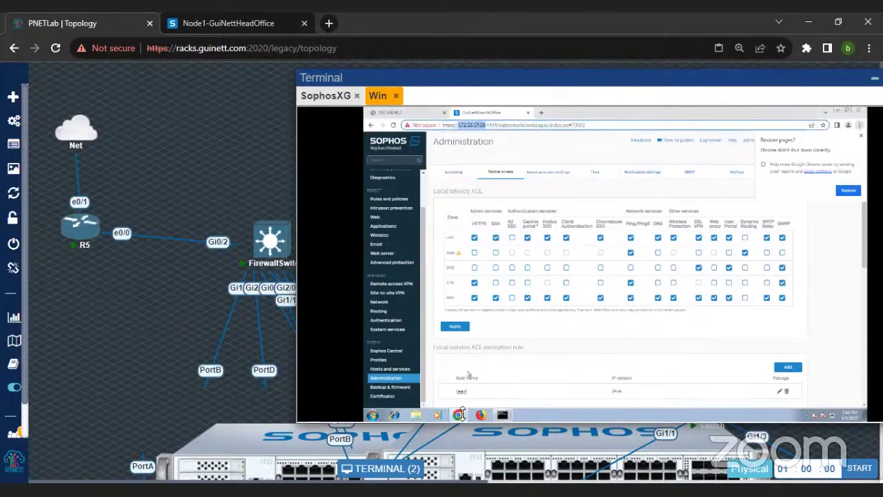
Step: Launch PuTTY and SSH to the firewall at 172.16.17.16, logging in as admin
{"action": "left_click", "coordinate": [373, 414]}
{"action": "type", "text": "c"}
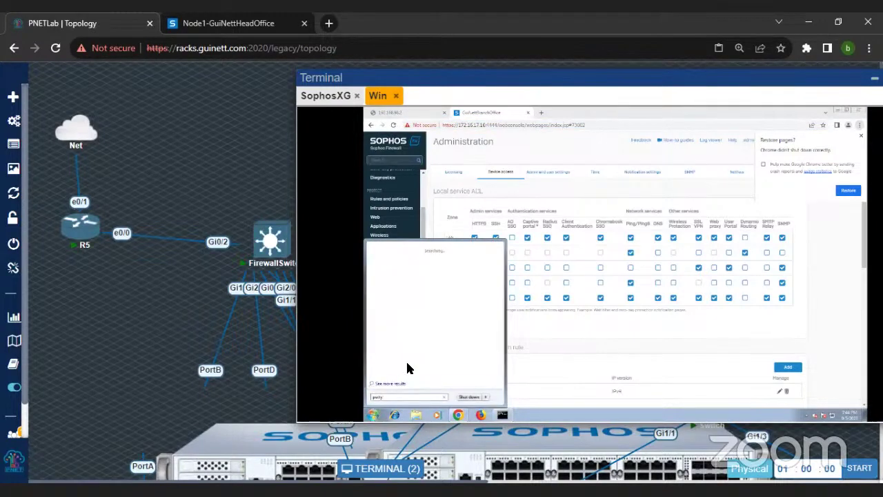
{"action": "left_click", "coordinate": [386, 261]}
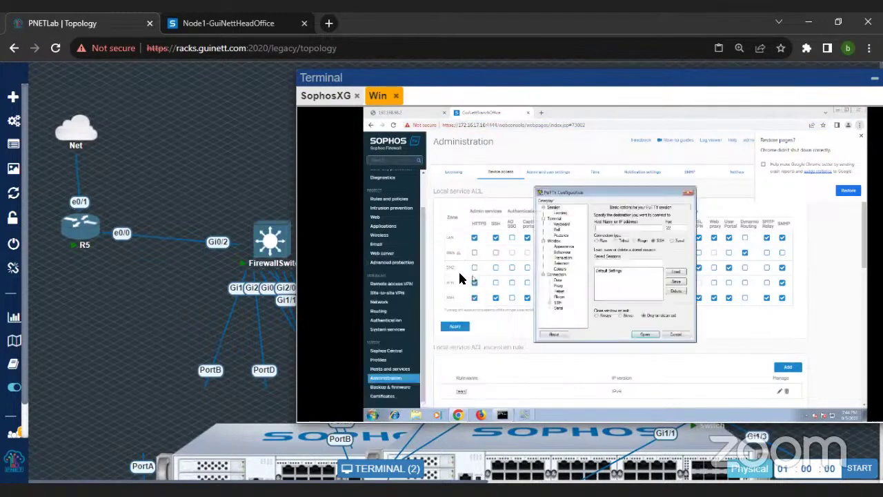
{"action": "type", "text": "172.16.17.18"}
{"action": "left_click", "coordinate": [645, 334]}
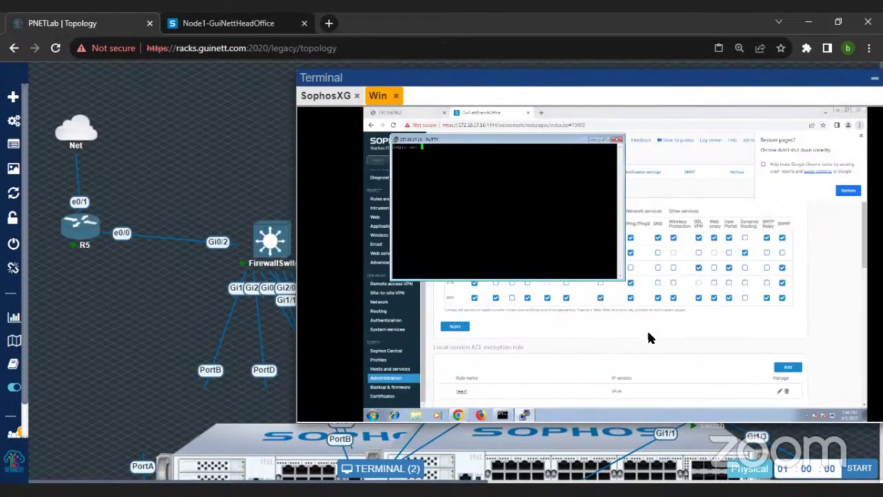
{"action": "type", "text": "admin"}
{"action": "key", "text": "Return"}
{"action": "key", "text": "Return"}
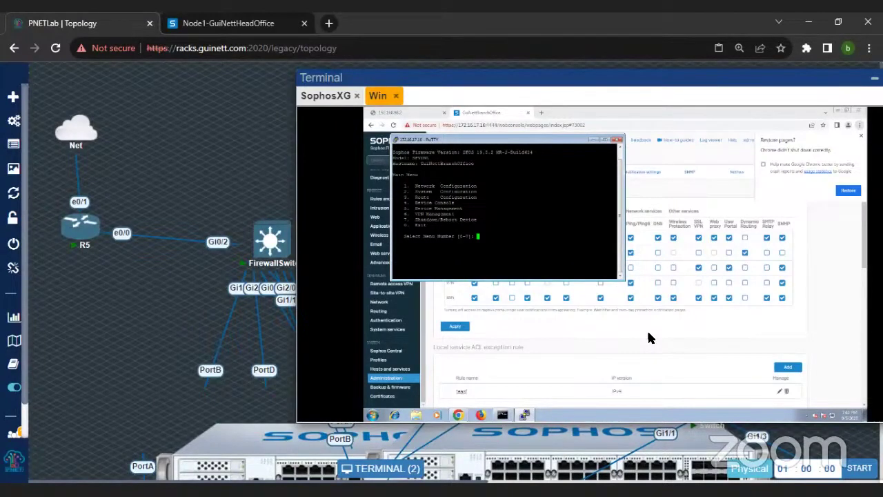
Step: In the device console (option 4), show the route precedence, then set it to vpn sdwan_policyroute static
{"action": "type", "text": "4"}
{"action": "key", "text": "Return"}
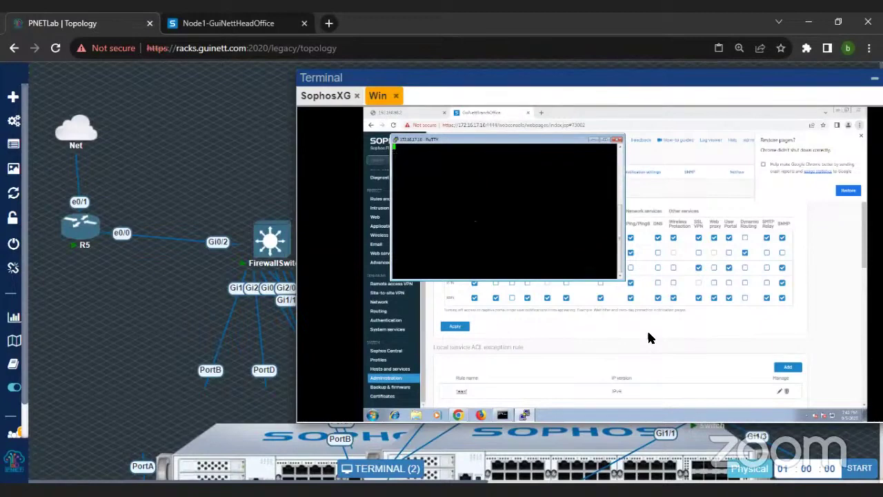
{"action": "type", "text": "sys"}
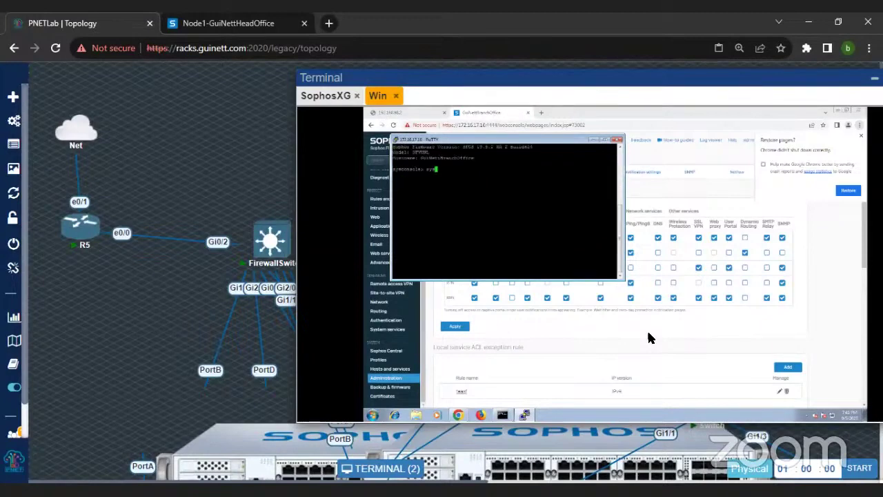
{"action": "type", "text": "tem r"}
{"action": "type", "text": "oute_precedence "}
{"action": "type", "text": "sh"}
{"action": "key", "text": "Return"}
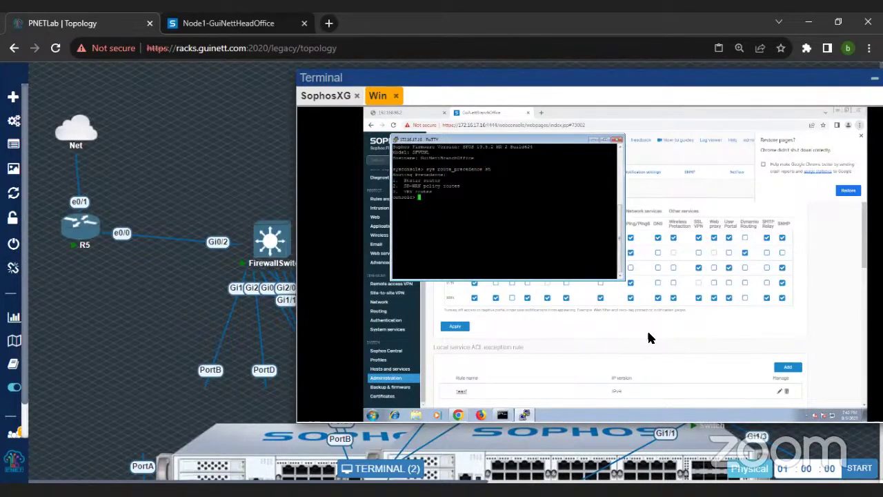
{"action": "type", "text": "sys route_precedence set vpn sdwan_policyroute static"}
{"action": "key", "text": "Return"}
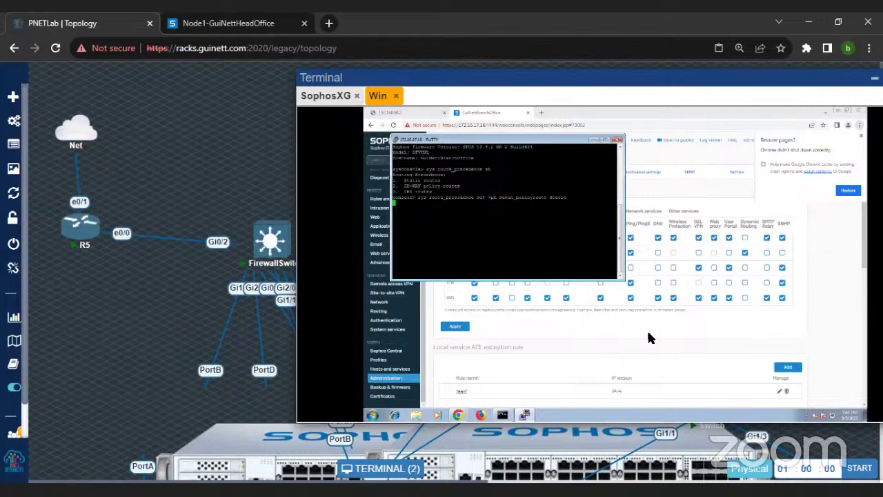
Step: Rerun the traceroute to 8.8.8.8 in the command prompt and return to the firewall's Routing section
{"action": "left_click", "coordinate": [502, 414]}
{"action": "key", "text": "Up"}
{"action": "key", "text": "Return"}
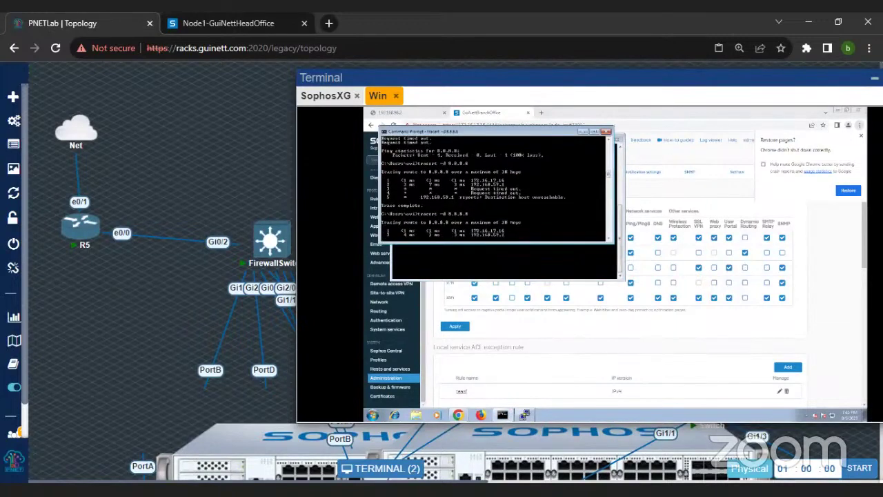
{"action": "key", "text": "Up"}
{"action": "key", "text": "Up"}
{"action": "key", "text": "Down"}
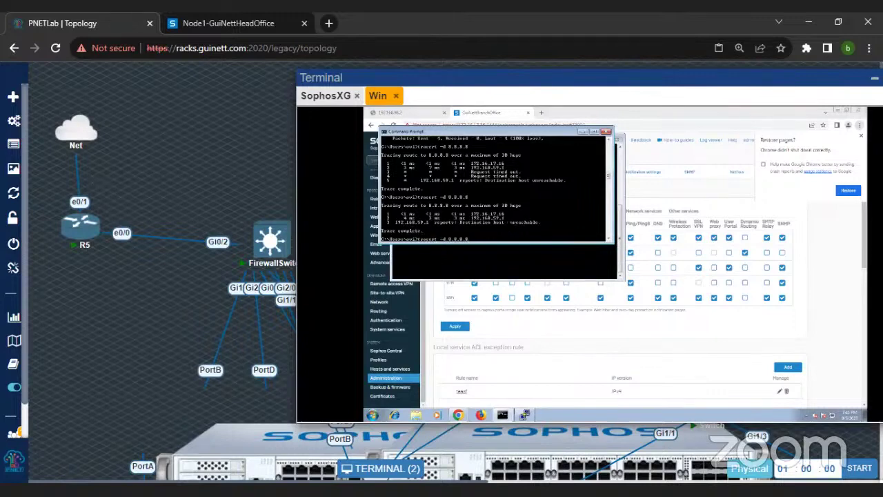
{"action": "left_click", "coordinate": [503, 415]}
{"action": "left_click", "coordinate": [379, 312]}
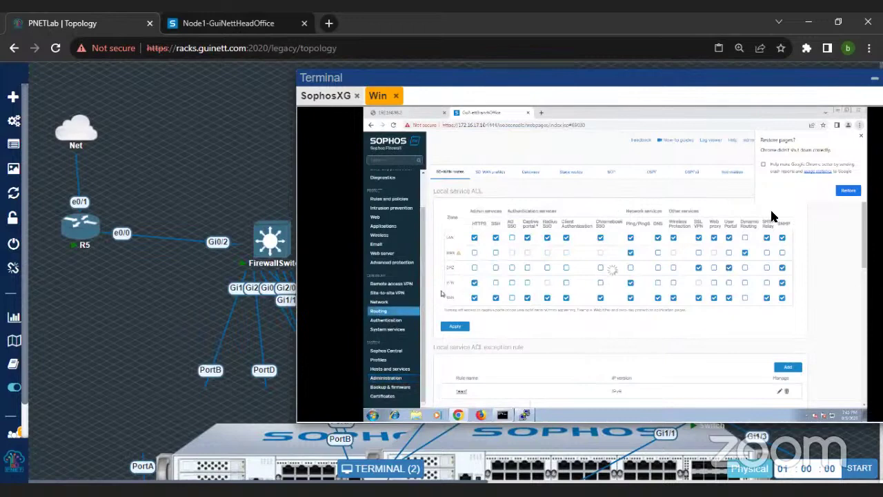
Step: Dismiss Chrome's 'Restore pages?' prompt, check the traceroute output, and move the PuTTY console to the front
{"action": "left_click", "coordinate": [861, 136]}
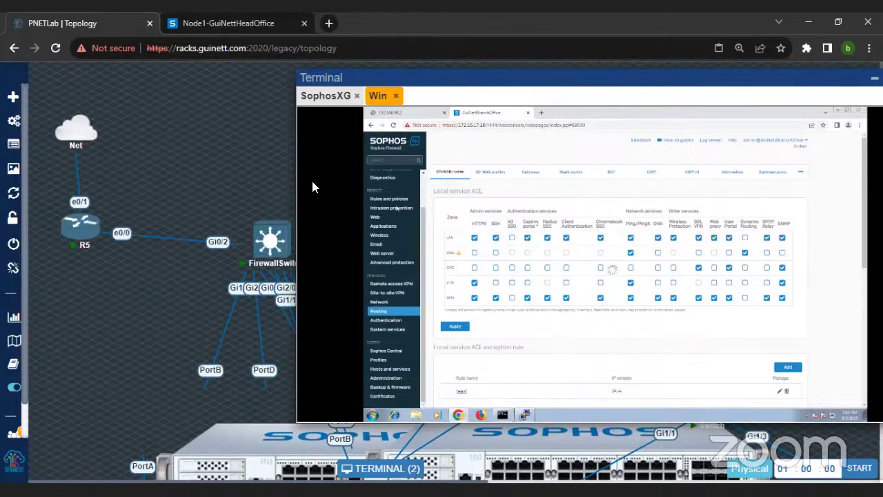
{"action": "left_click", "coordinate": [503, 416]}
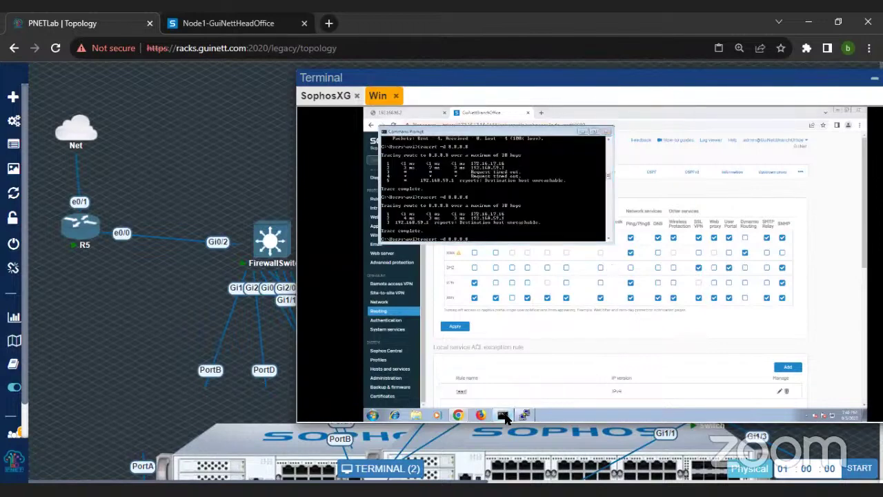
{"action": "left_click", "coordinate": [503, 415]}
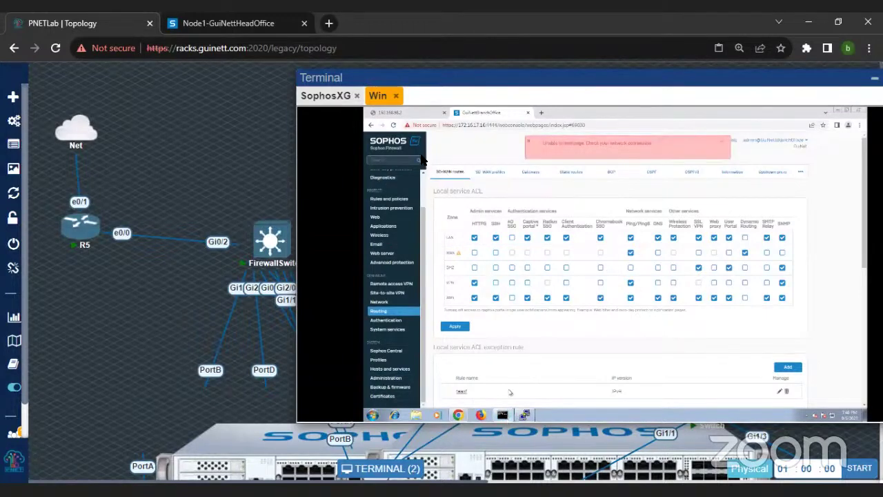
{"action": "left_click", "coordinate": [525, 415]}
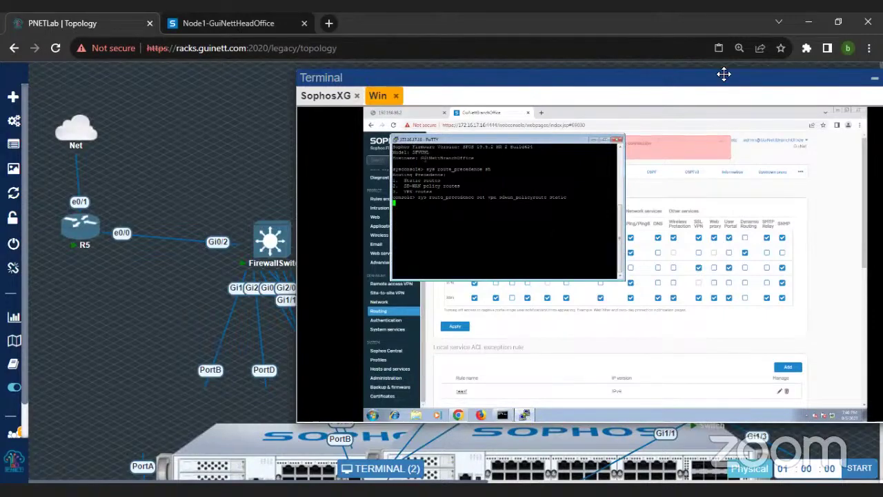
{"action": "scroll", "coordinate": [170, 318], "scroll_direction": "down", "scroll_amount": 3}
{"action": "left_click_drag", "start_coordinate": [499, 76], "coordinate": [617, 92]}
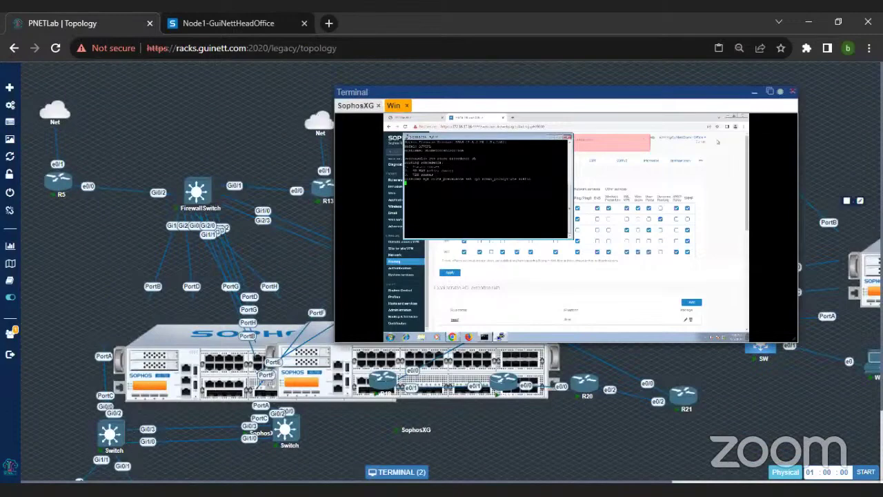
Step: Log in to the SophosXG console with its password and enter the device console (option 4)
{"action": "left_click", "coordinate": [355, 105]}
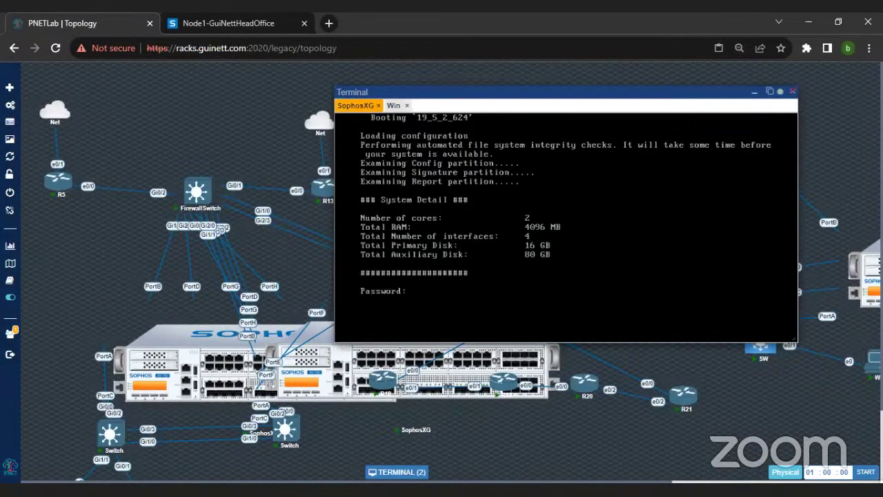
{"action": "key", "text": "Return"}
{"action": "type", "text": "4"}
{"action": "key", "text": "Return"}
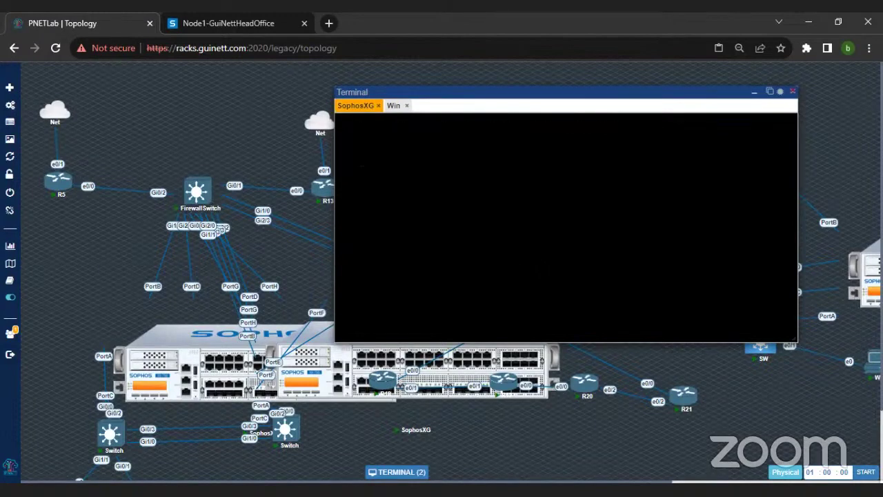
Step: Enter 'sys route_precedence set static sdwan_policyroute vpn' using Tab completion
{"action": "type", "text": "sys ro"}
{"action": "key", "text": "Tab"}
{"action": "type", "text": "set "}
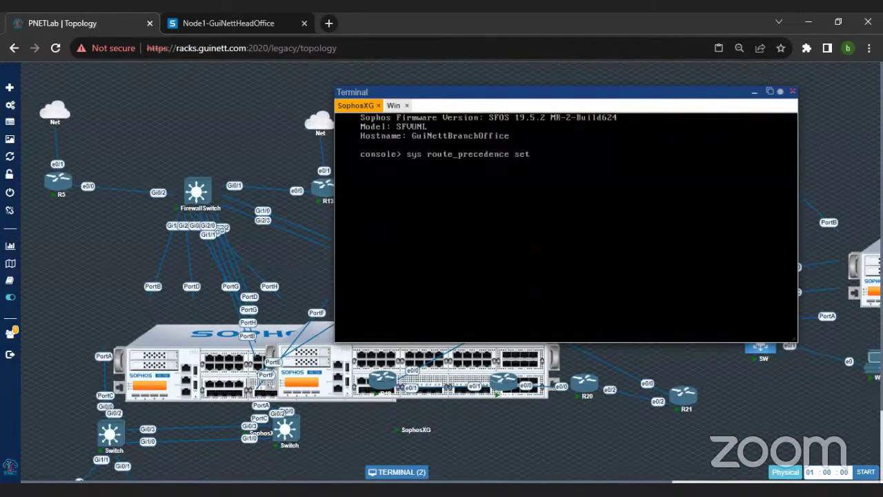
{"action": "type", "text": "st"}
{"action": "key", "text": "Tab"}
{"action": "type", "text": "sd"}
{"action": "key", "text": "Tab"}
{"action": "type", "text": "vpn"}
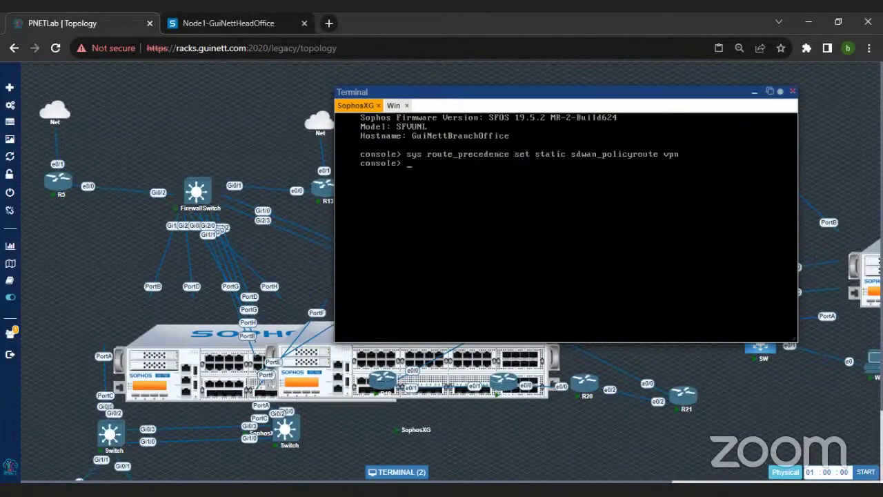
Step: Reposition the terminal window and return to the Win client's desktop
{"action": "left_click", "coordinate": [406, 472]}
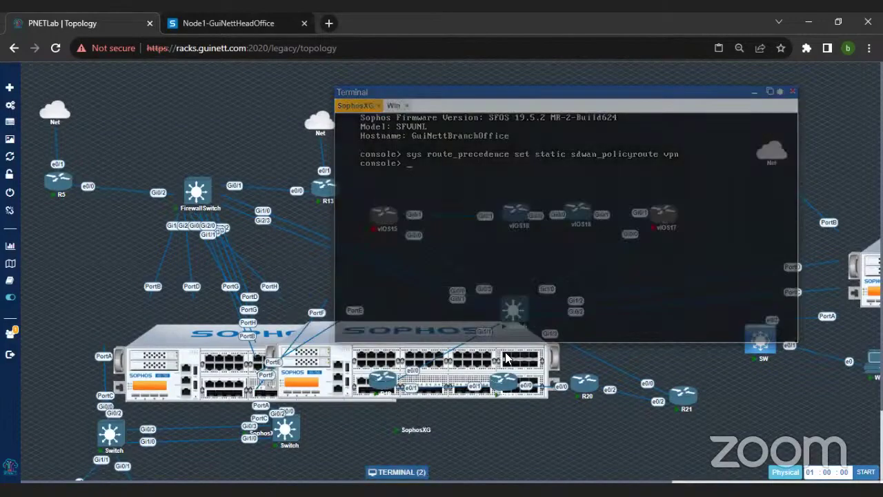
{"action": "left_click", "coordinate": [404, 472]}
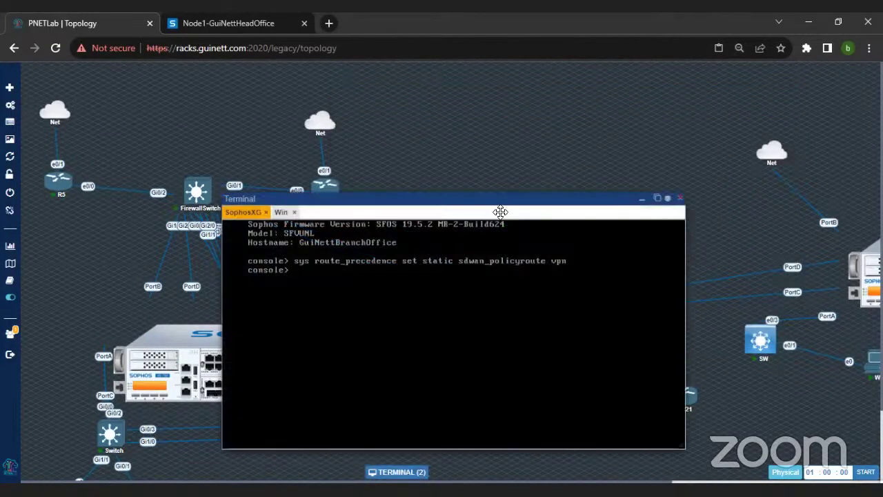
{"action": "left_click_drag", "start_coordinate": [454, 201], "coordinate": [575, 140]}
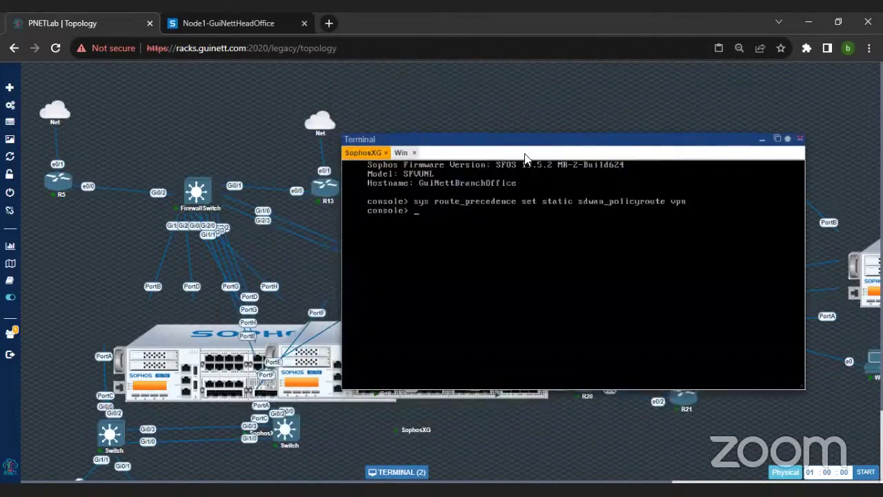
{"action": "left_click", "coordinate": [401, 152]}
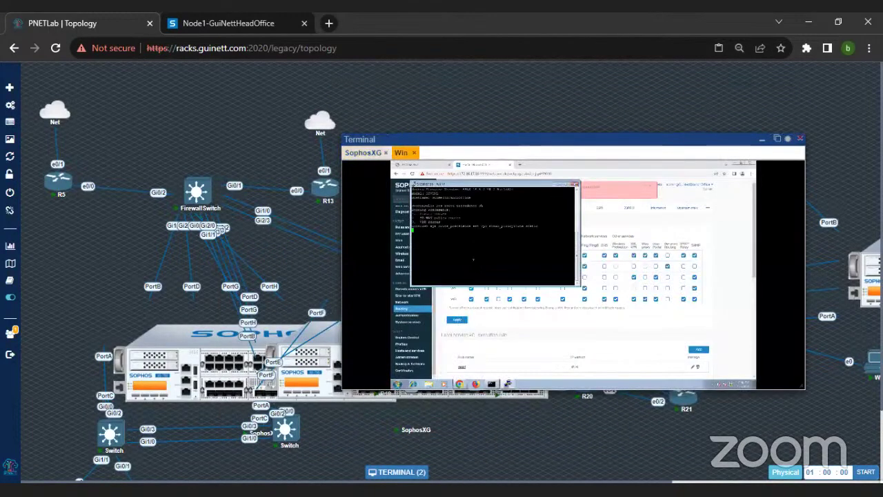
Step: Rerun 'tracert -d 8.8.8.8', still ending unreachable at 192.168.59.1, and reposition the terminal window
{"action": "left_click", "coordinate": [492, 384]}
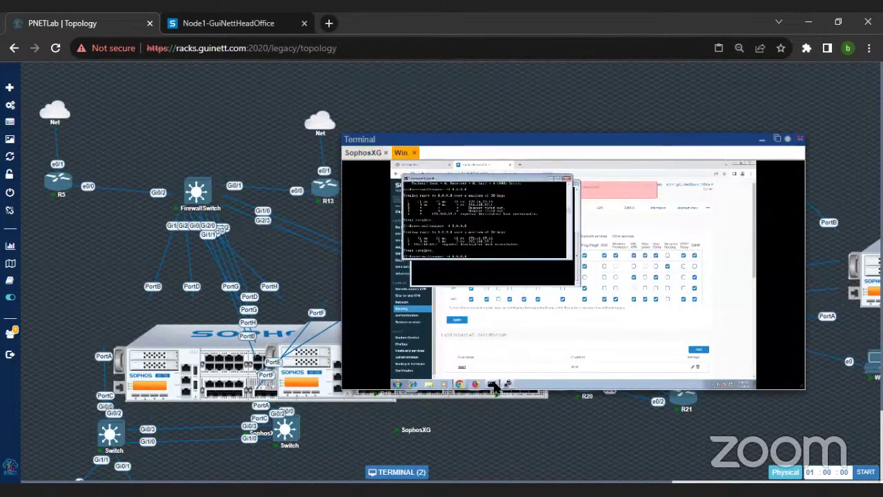
{"action": "key", "text": "Return"}
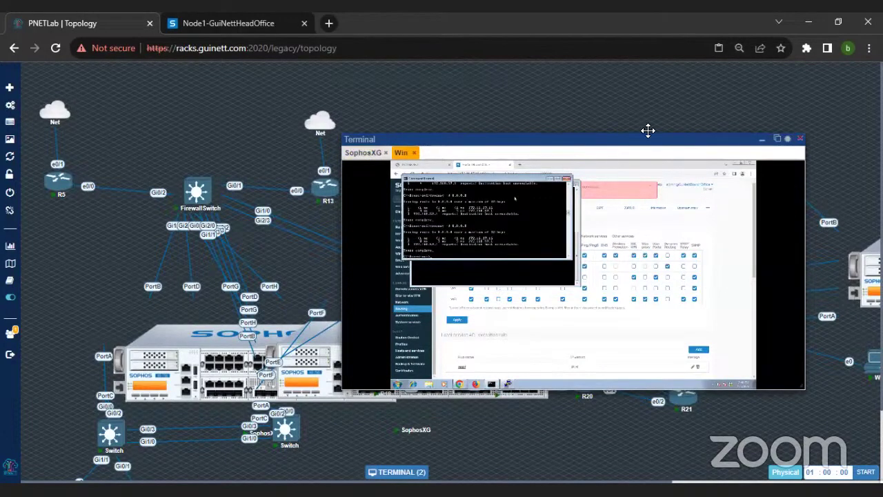
{"action": "left_click", "coordinate": [762, 140]}
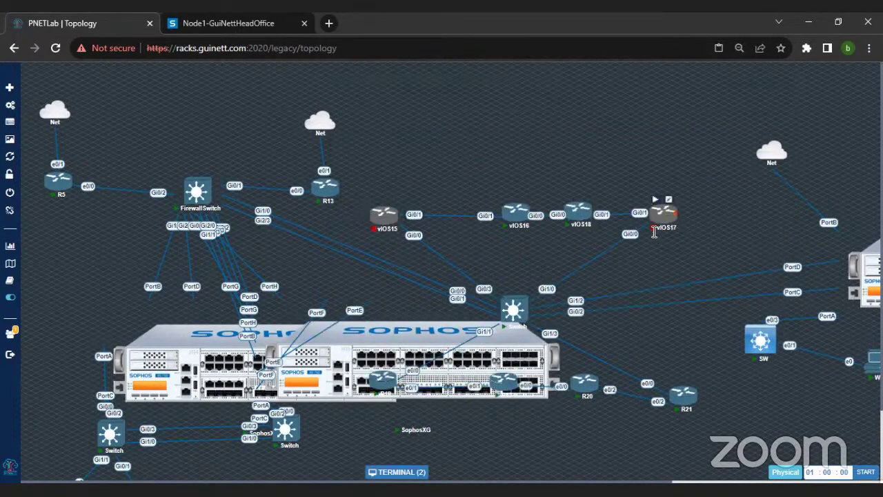
{"action": "left_click", "coordinate": [420, 472]}
{"action": "left_click_drag", "start_coordinate": [490, 195], "coordinate": [597, 91]}
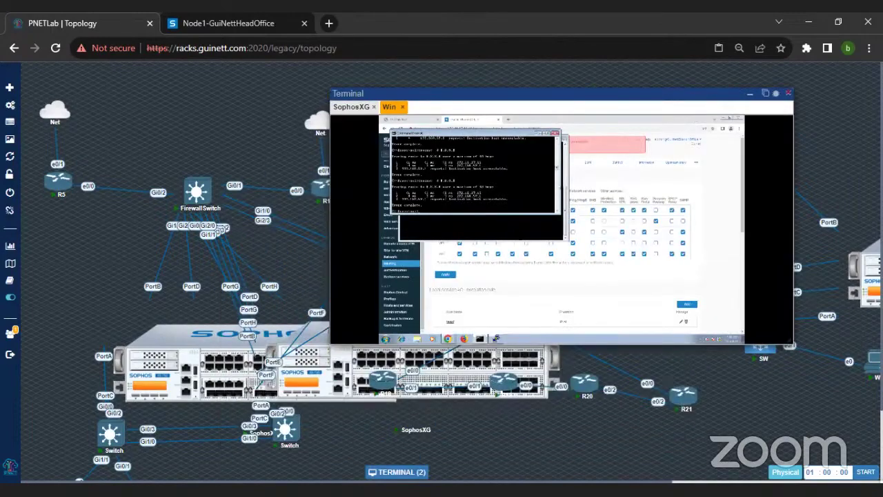
{"action": "scroll", "coordinate": [312, 268], "scroll_direction": "up", "scroll_amount": 6}
{"action": "left_click_drag", "start_coordinate": [824, 125], "coordinate": [392, 75]}
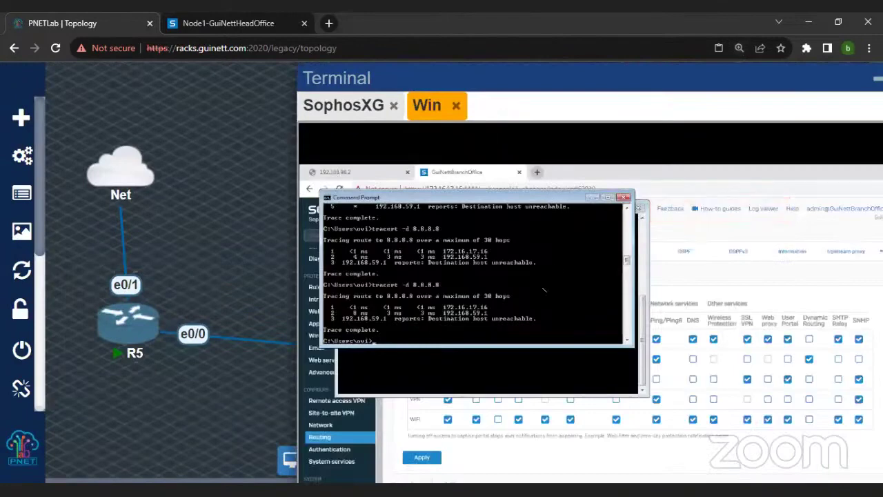
Step: Review the SD-WAN profiles and gateways pages, then return to the SD-WAN routes list
{"action": "left_click", "coordinate": [724, 278]}
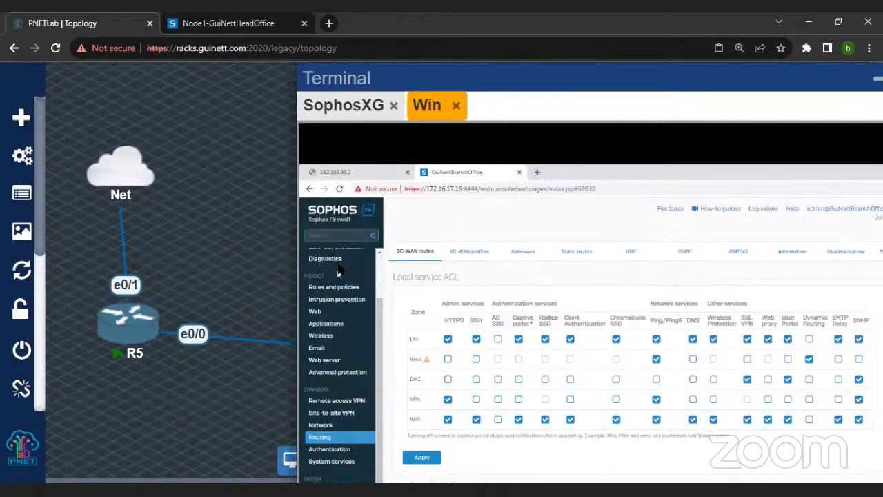
{"action": "left_click", "coordinate": [468, 252]}
{"action": "left_click", "coordinate": [423, 255]}
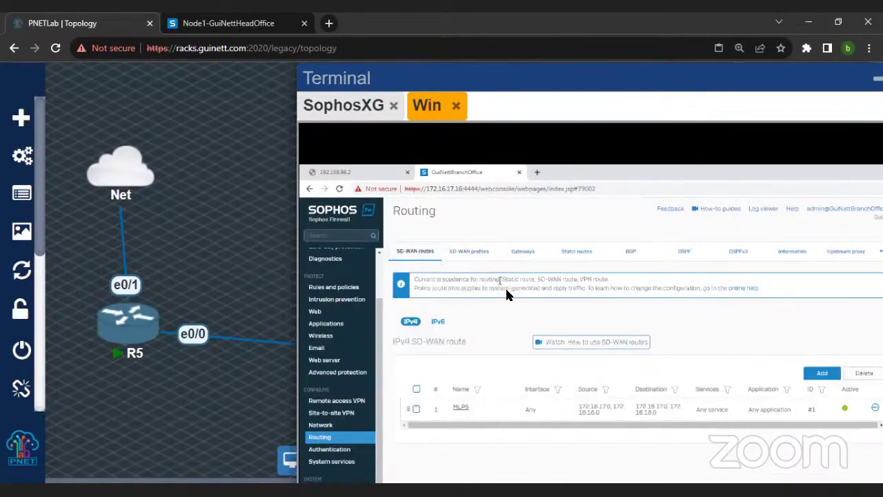
{"action": "left_click", "coordinate": [525, 256]}
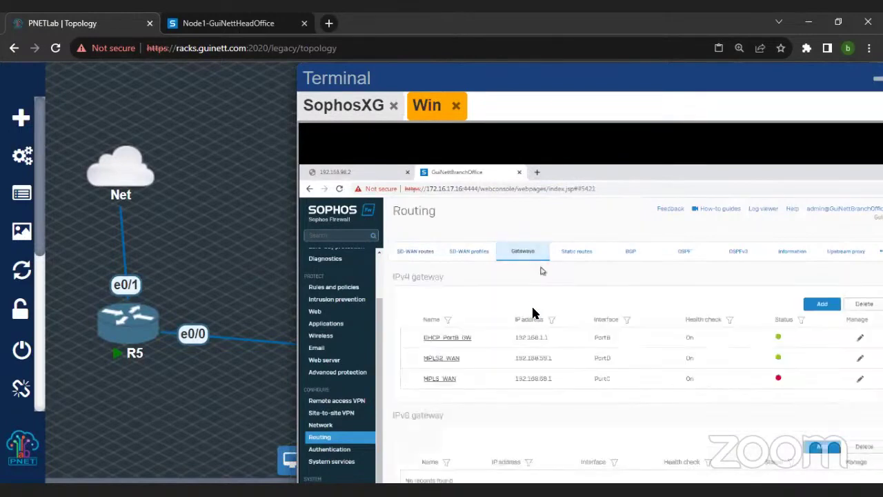
{"action": "left_click", "coordinate": [416, 251]}
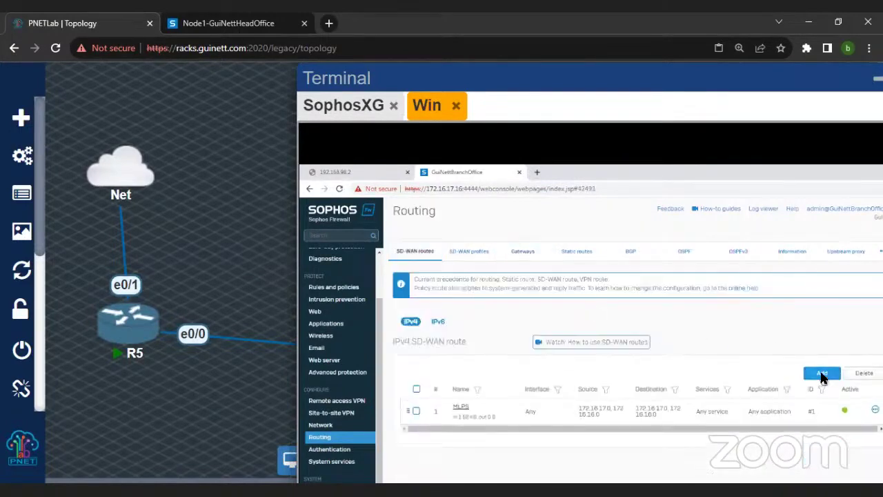
Step: Add a new SD-WAN route named Inter with incoming interface PortA
{"action": "left_click", "coordinate": [822, 375]}
{"action": "type", "text": "I"}
{"action": "key", "text": "BackSpace"}
{"action": "type", "text": "Inte"}
{"action": "scroll", "coordinate": [580, 311], "scroll_direction": "down", "scroll_amount": 2}
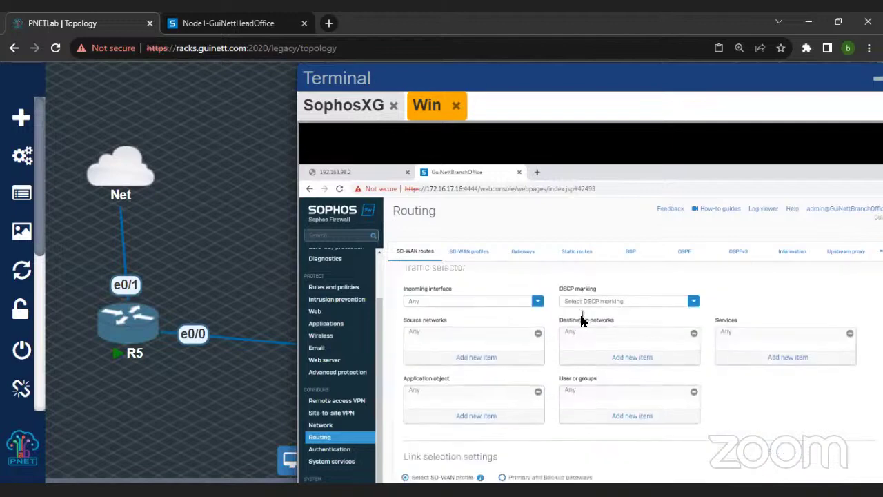
{"action": "left_click", "coordinate": [538, 301]}
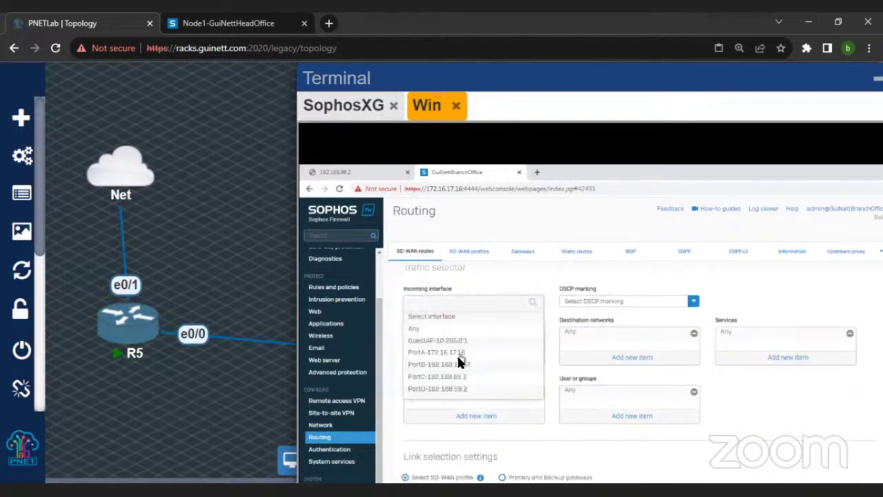
{"action": "left_click", "coordinate": [459, 356]}
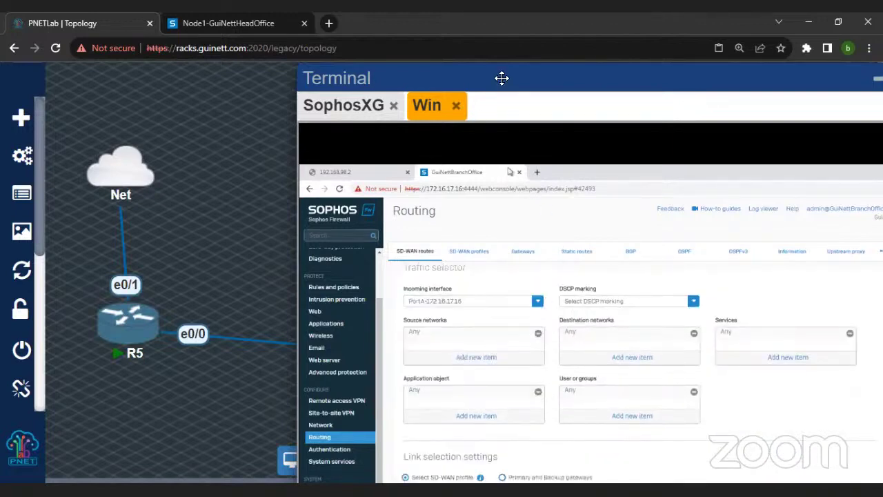
{"action": "left_click_drag", "start_coordinate": [501, 79], "coordinate": [501, 69]}
{"action": "key", "text": "ctrl+minus"}
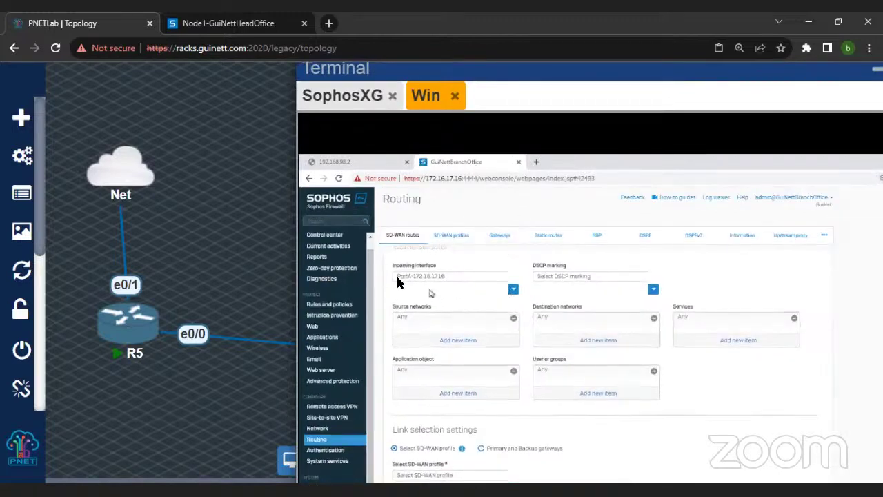
Step: Route via primary and backup gateways with DHCP_PortB_GW as primary, and save the route
{"action": "left_click", "coordinate": [482, 448]}
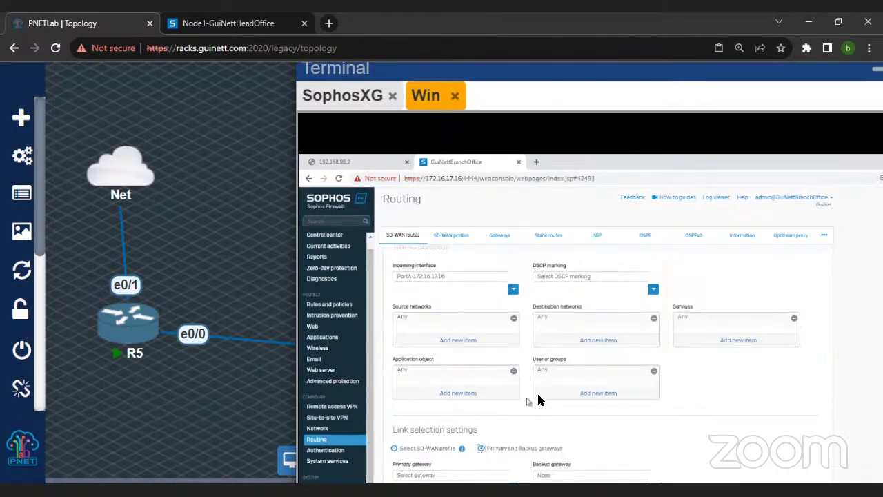
{"action": "left_click", "coordinate": [462, 475]}
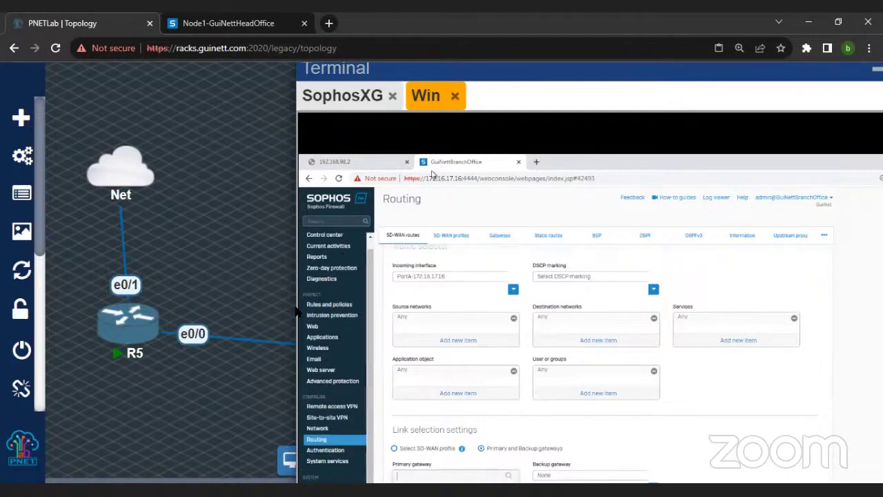
{"action": "key", "text": "ctrl+minus"}
{"action": "left_click", "coordinate": [397, 378]}
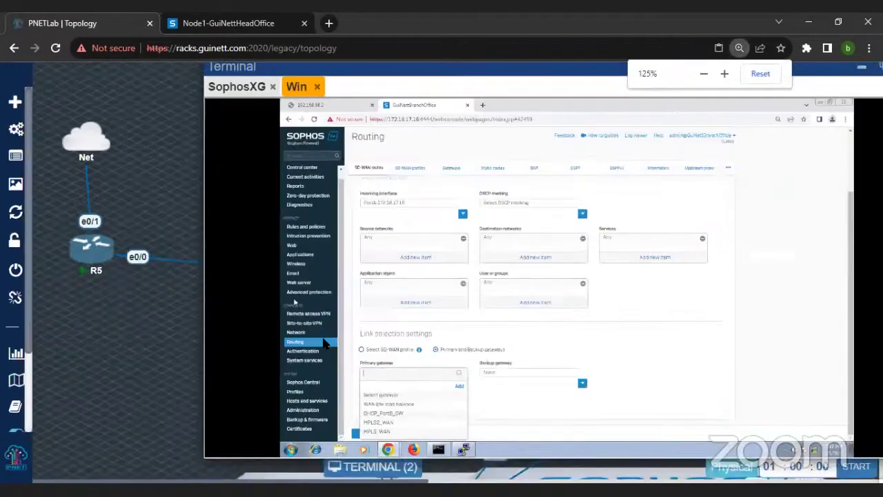
{"action": "left_click", "coordinate": [386, 413]}
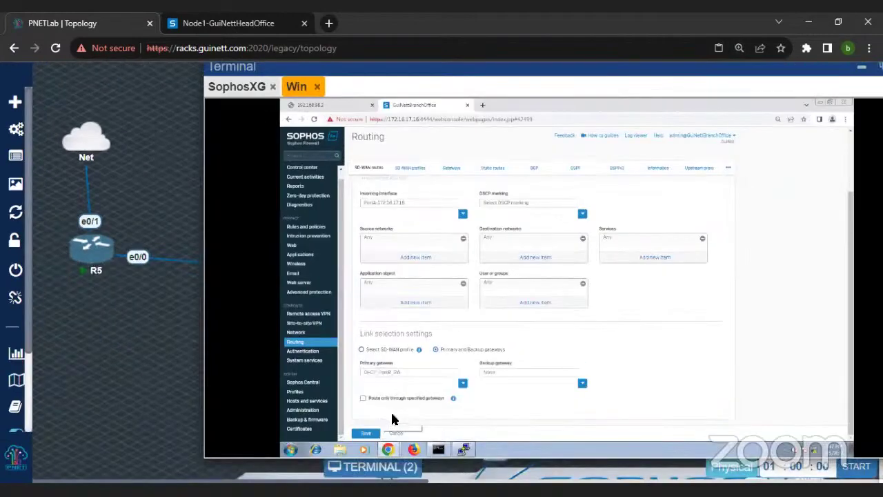
{"action": "left_click", "coordinate": [366, 434]}
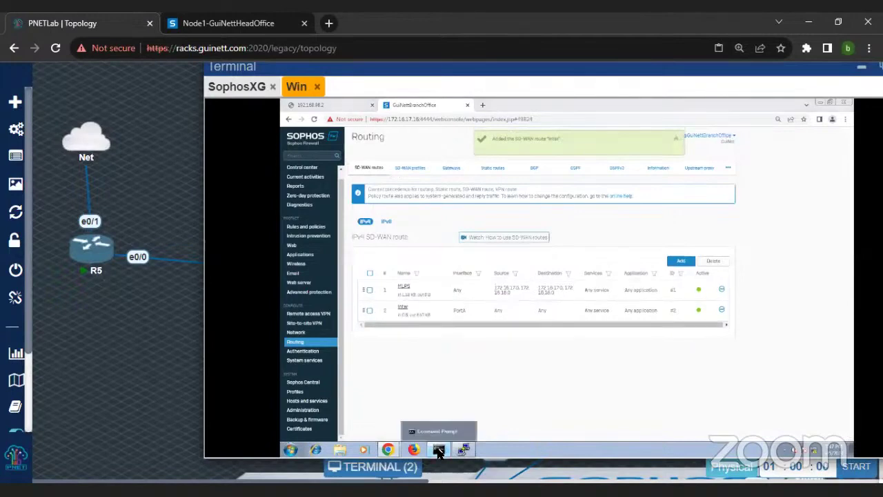
Step: Rerun the trace and ping to 8.8.8.8, now reaching it via 192.168.1.1 with 4 of 4 replies
{"action": "left_click", "coordinate": [438, 450]}
{"action": "key", "text": "Up"}
{"action": "key", "text": "Return"}
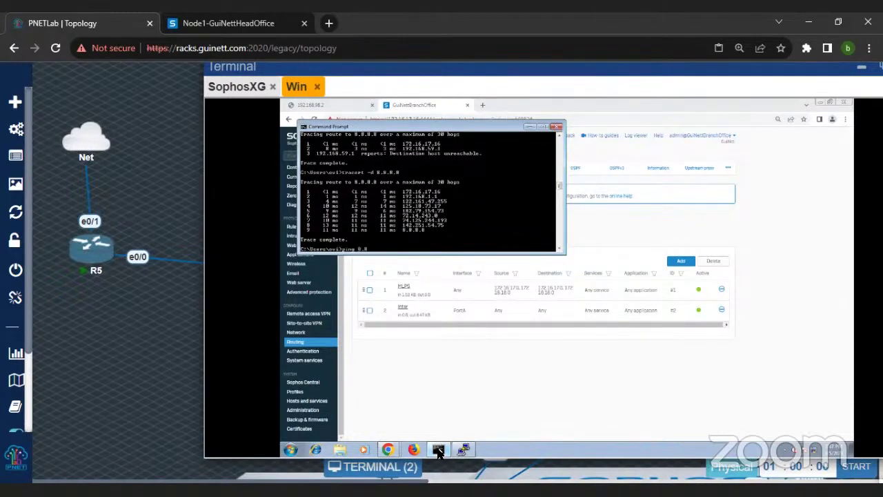
{"action": "key", "text": "Return"}
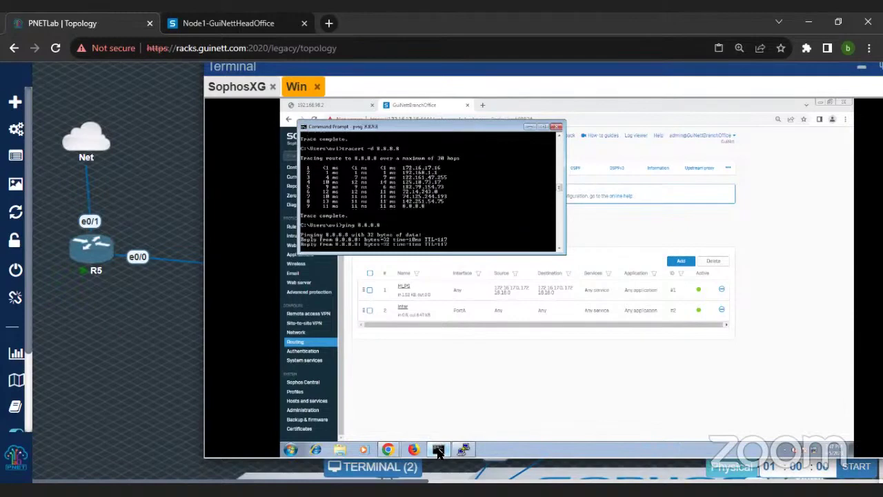
{"action": "left_click", "coordinate": [353, 109]}
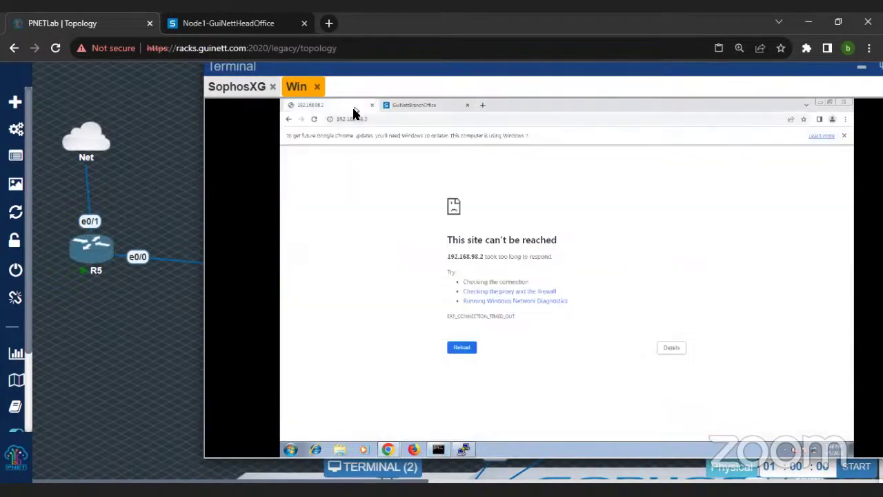
Step: Reload 192.168.98.2 in Chrome, which still can't be reached
{"action": "left_click", "coordinate": [314, 120]}
{"action": "left_click", "coordinate": [377, 127]}
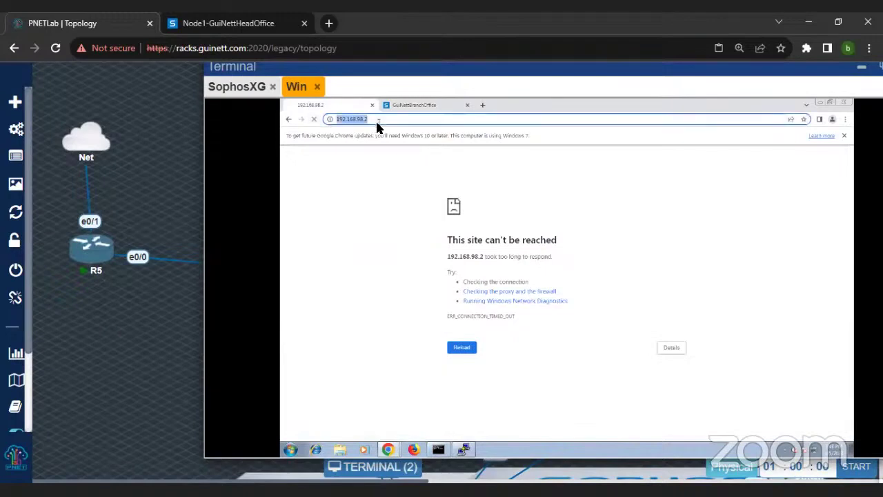
{"action": "key", "text": "Return"}
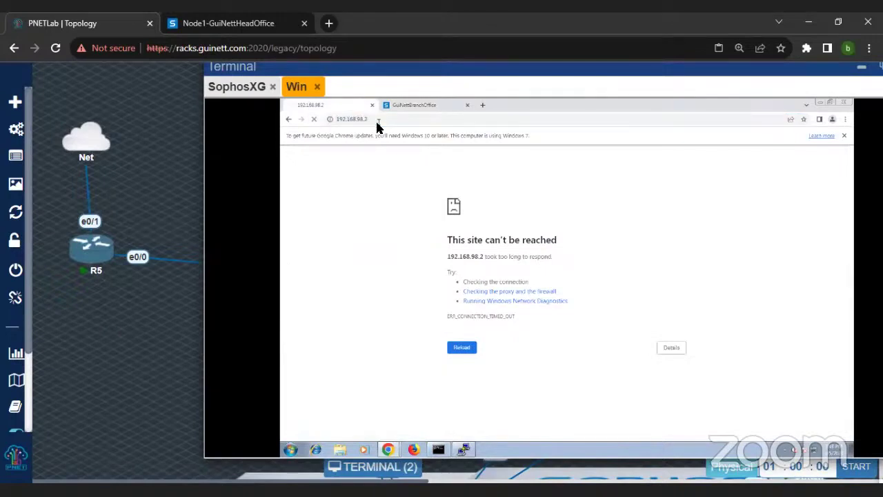
Step: Open Diagnostics > Packet capture on the Sophos admin page
{"action": "left_click", "coordinate": [407, 104]}
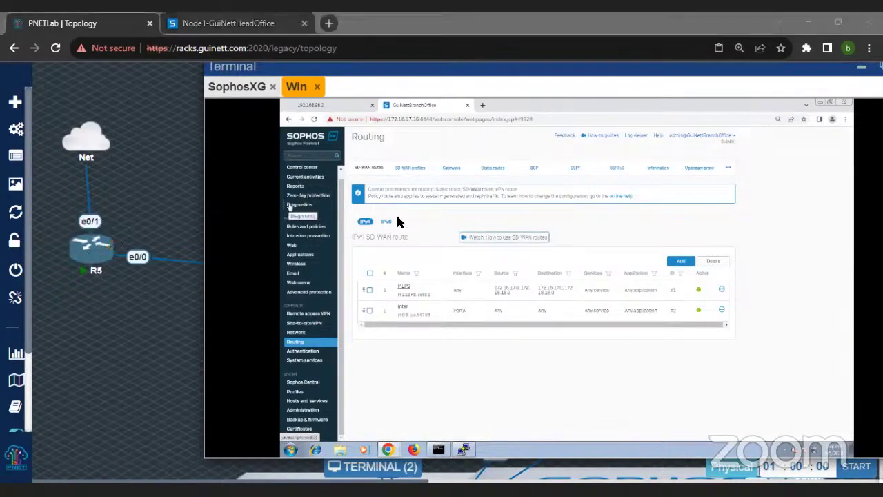
{"action": "left_click", "coordinate": [301, 206]}
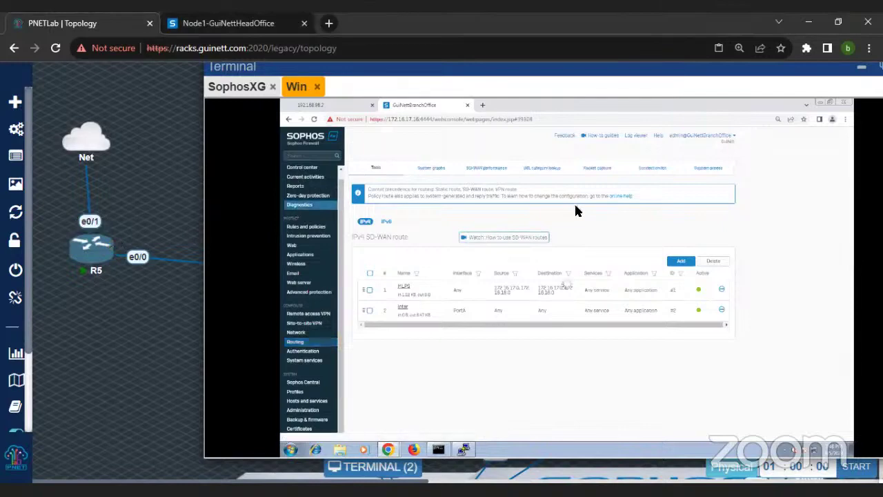
{"action": "left_click", "coordinate": [595, 169]}
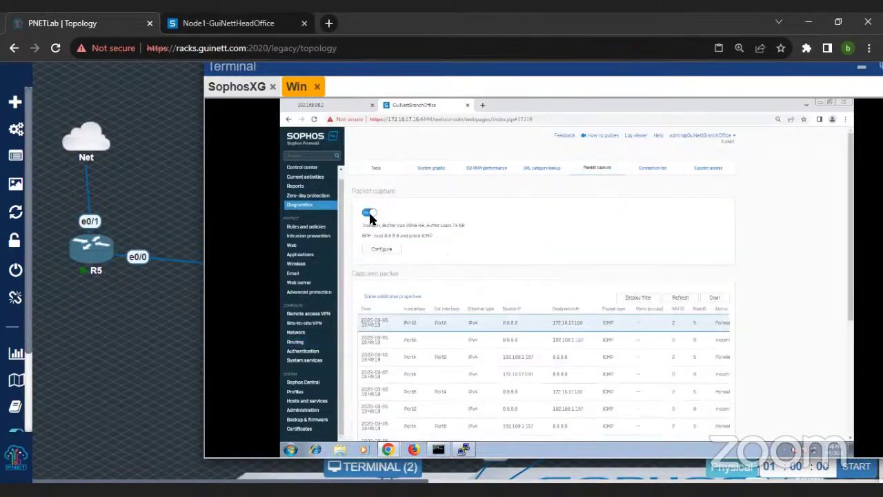
Step: Stop the capture, change the BPF filter to 'host 192.168.98.2 and port 80', and restart capturing
{"action": "left_click", "coordinate": [371, 214]}
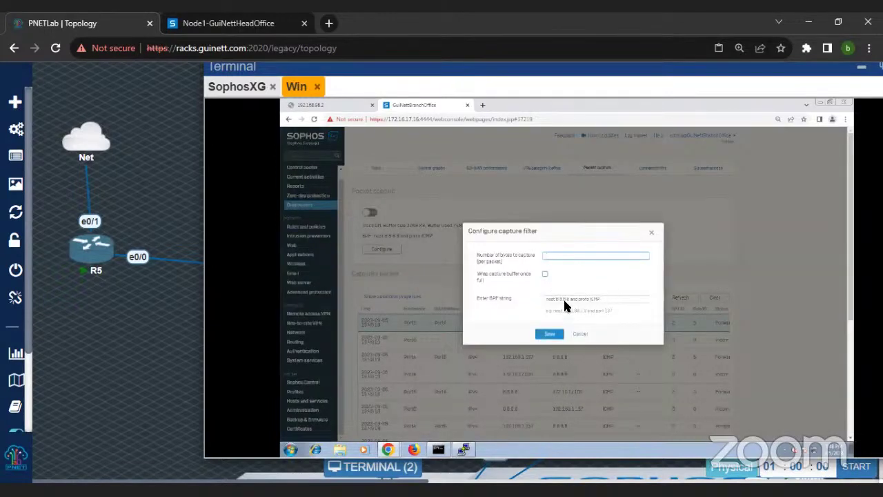
{"action": "double_click", "coordinate": [564, 299]}
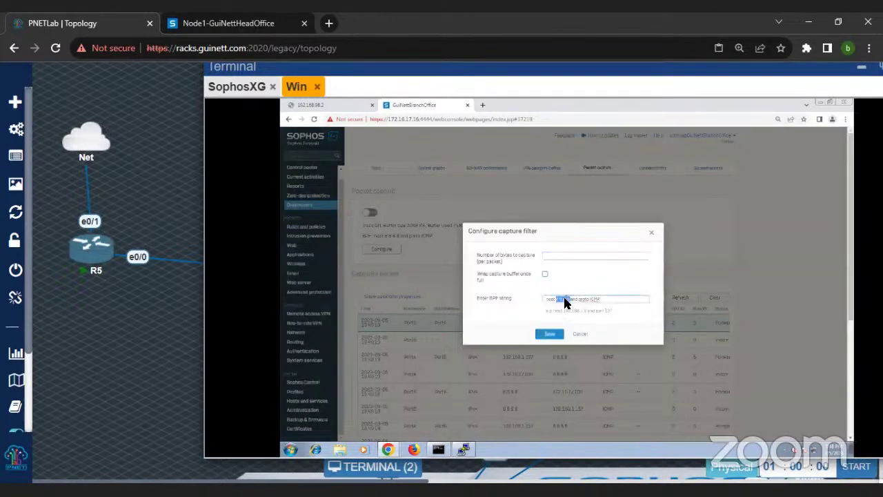
{"action": "type", "text": "192.168.1.1.2"}
{"action": "key", "text": "Return"}
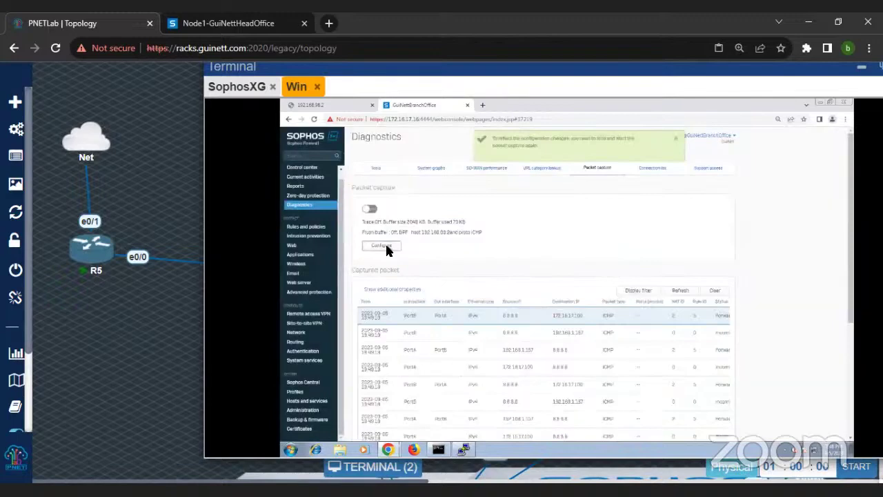
{"action": "left_click", "coordinate": [382, 247]}
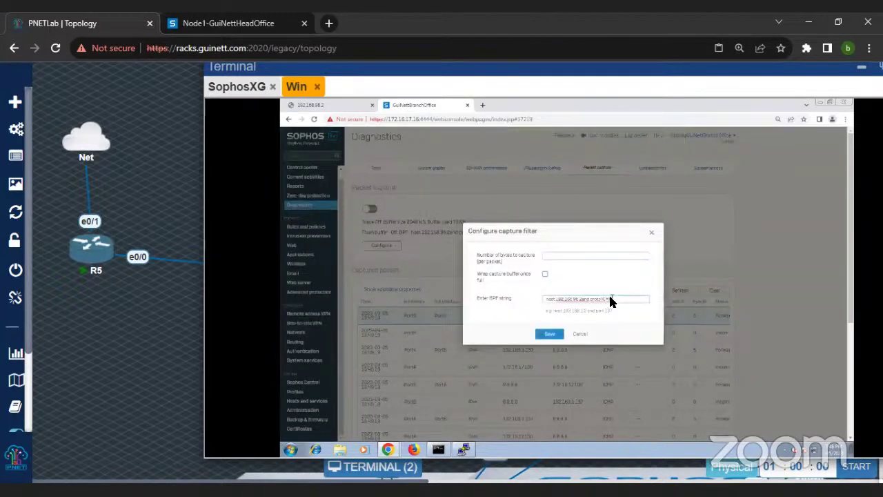
{"action": "key", "text": "BackSpace"}
{"action": "key", "text": "BackSpace"}
{"action": "key", "text": "BackSpace"}
{"action": "key", "text": "BackSpace"}
{"action": "key", "text": "BackSpace"}
{"action": "key", "text": "BackSpace"}
{"action": "key", "text": "BackSpace"}
{"action": "key", "text": "BackSpace"}
{"action": "key", "text": "BackSpace"}
{"action": "key", "text": "BackSpace"}
{"action": "type", "text": "and"}
{"action": "key", "text": "Return"}
{"action": "left_click", "coordinate": [372, 210]}
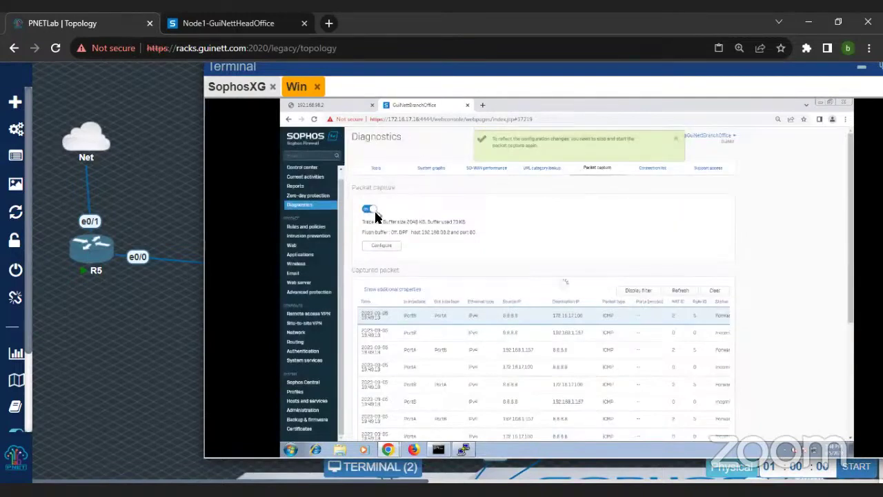
Step: Reload 192.168.98.2 and refresh the capture to see the client's TCP packets, then show the lab topology
{"action": "left_click", "coordinate": [330, 105]}
{"action": "left_click", "coordinate": [314, 119]}
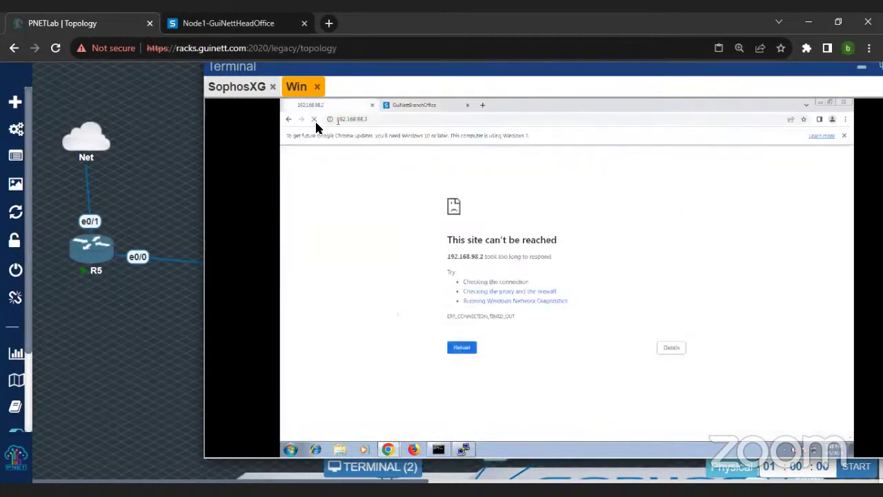
{"action": "left_click", "coordinate": [413, 102]}
{"action": "left_click", "coordinate": [678, 293]}
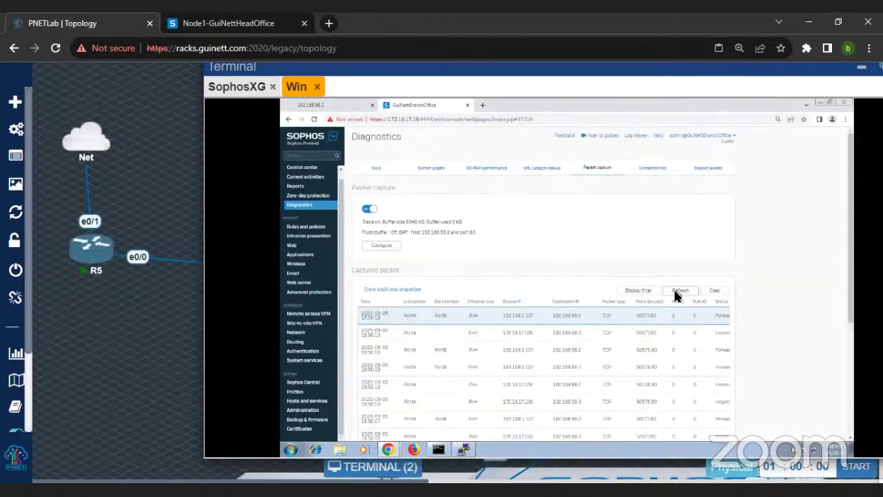
{"action": "scroll", "coordinate": [675, 294], "scroll_direction": "down", "scroll_amount": 3}
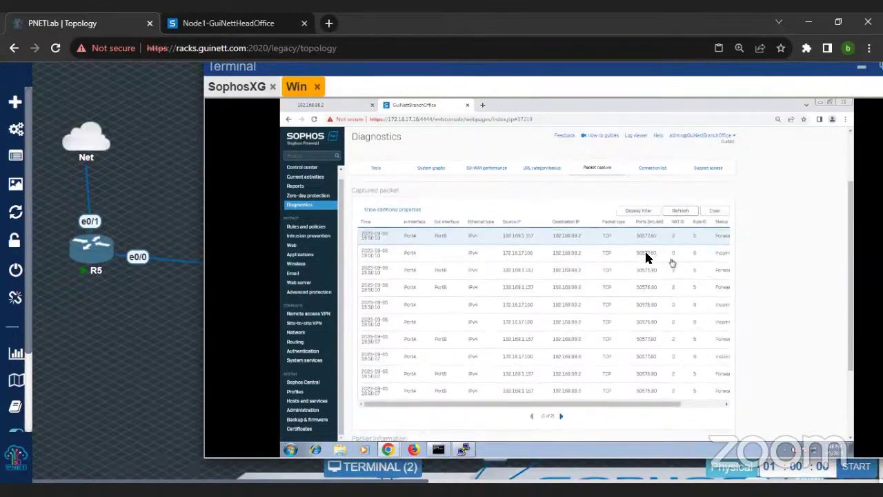
{"action": "left_click", "coordinate": [329, 105]}
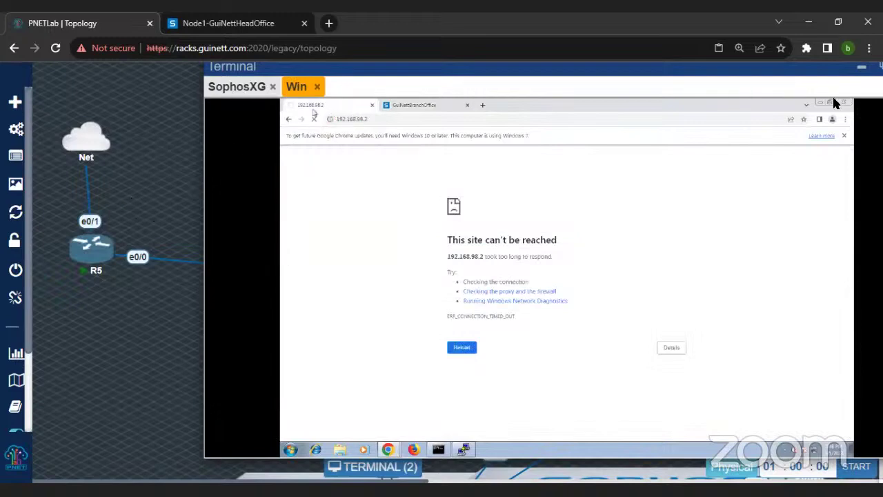
{"action": "left_click", "coordinate": [862, 68]}
{"action": "scroll", "coordinate": [283, 125], "scroll_direction": "down", "scroll_amount": 5}
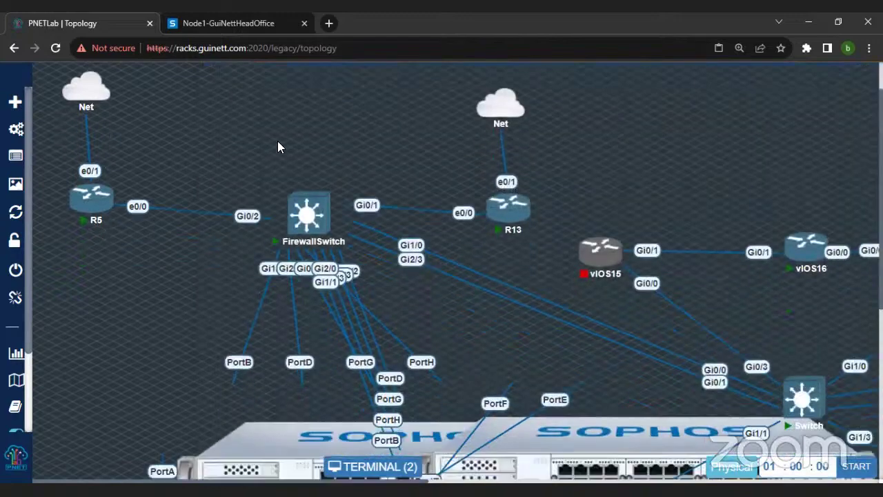
{"action": "scroll", "coordinate": [274, 264], "scroll_direction": "down", "scroll_amount": 6}
{"action": "left_click", "coordinate": [254, 447]}
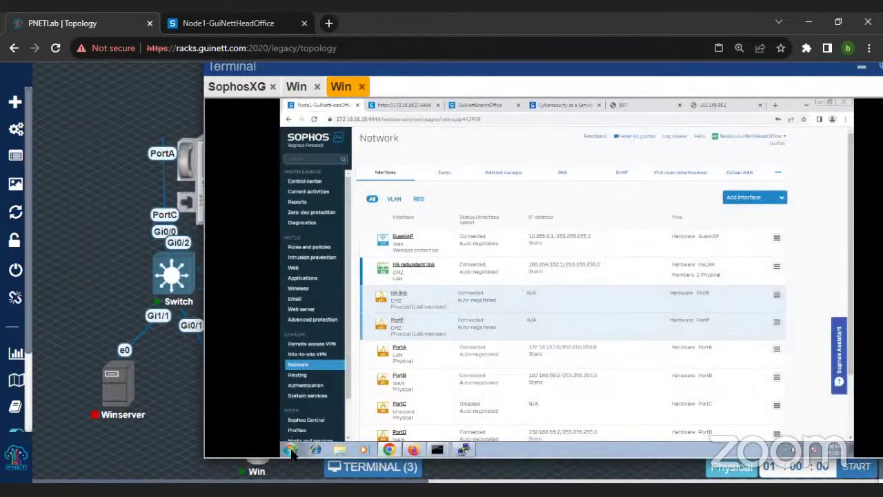
{"action": "left_click", "coordinate": [291, 450]}
{"action": "type", "text": "fire"}
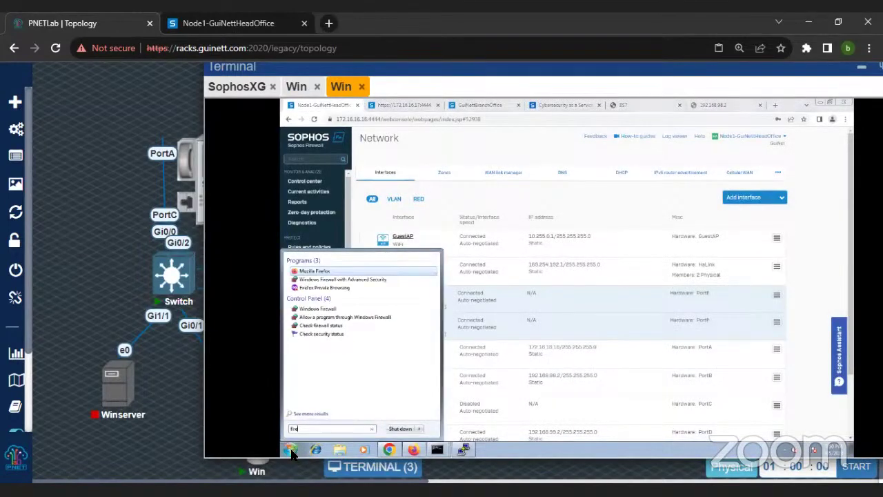
{"action": "key", "text": "Down"}
{"action": "key", "text": "Return"}
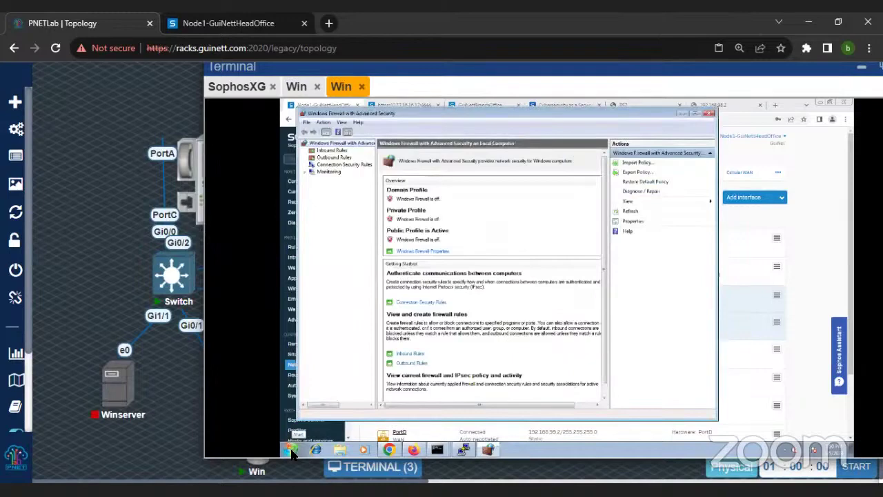
{"action": "left_click", "coordinate": [680, 114]}
{"action": "scroll", "coordinate": [142, 213], "scroll_direction": "down", "scroll_amount": 5}
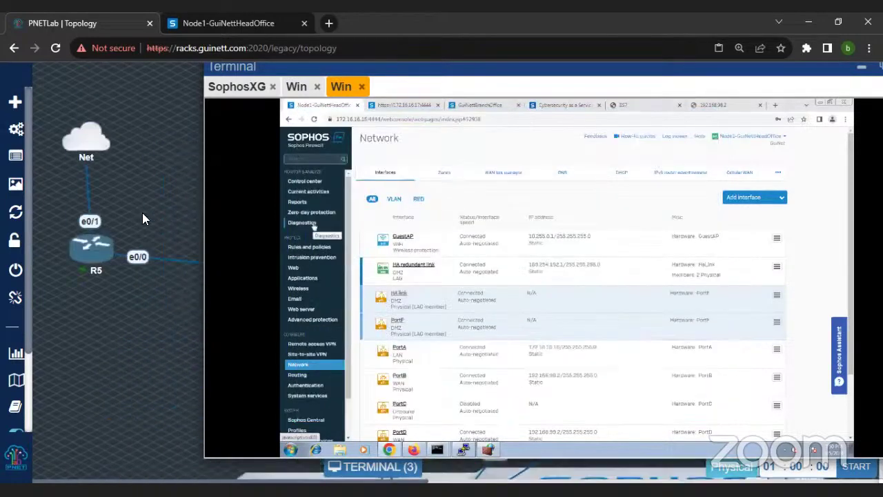
{"action": "left_click", "coordinate": [95, 253]}
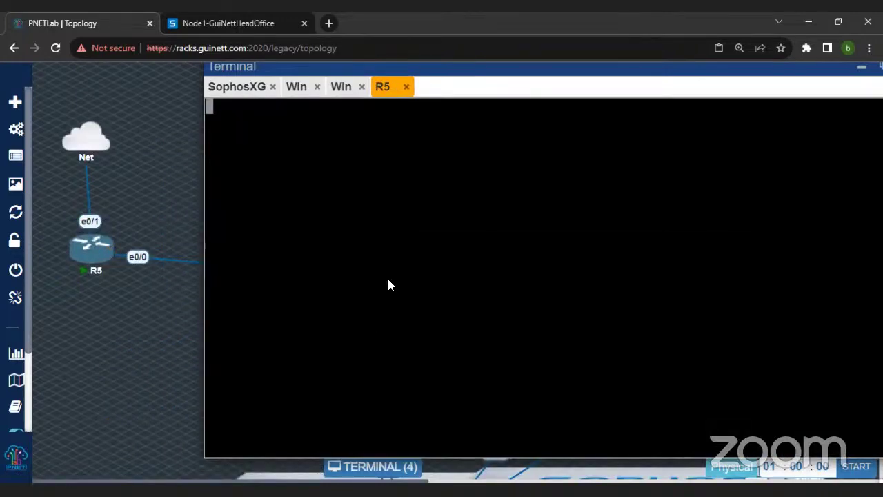
Step: On R5, run 'show ip nat translations' and 'show run' to find static NAT for 192.168.98.2 ports 80 and 500
{"action": "key", "text": "Return"}
{"action": "key", "text": "Return"}
{"action": "key", "text": "Return"}
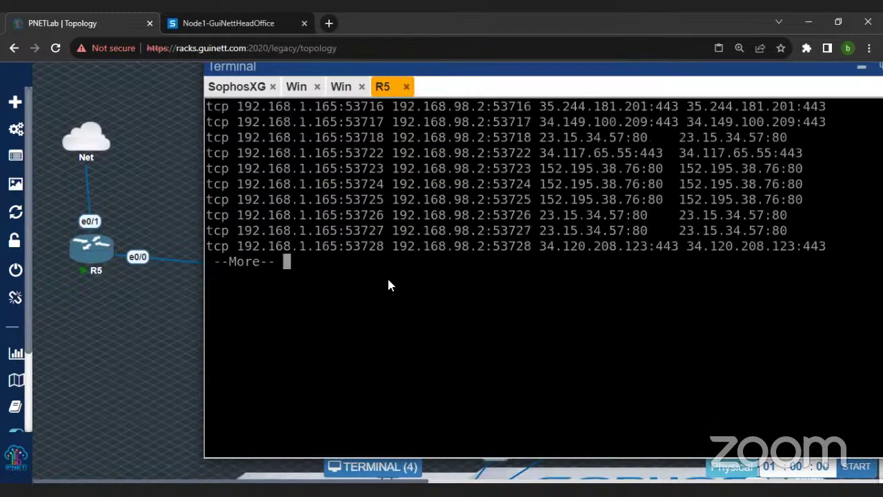
{"action": "type", "text": "qshow ip"}
{"action": "key", "text": "BackSpace"}
{"action": "key", "text": "BackSpace"}
{"action": "key", "text": "BackSpace"}
{"action": "type", "text": "run"}
{"action": "key", "text": "Return"}
{"action": "key", "text": "space"}
{"action": "key", "text": "space"}
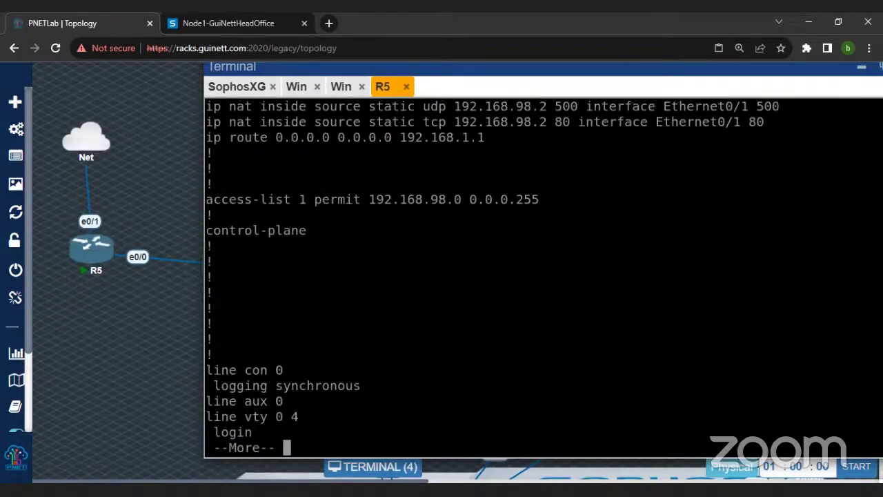
{"action": "scroll", "coordinate": [286, 183], "scroll_direction": "up", "scroll_amount": 2}
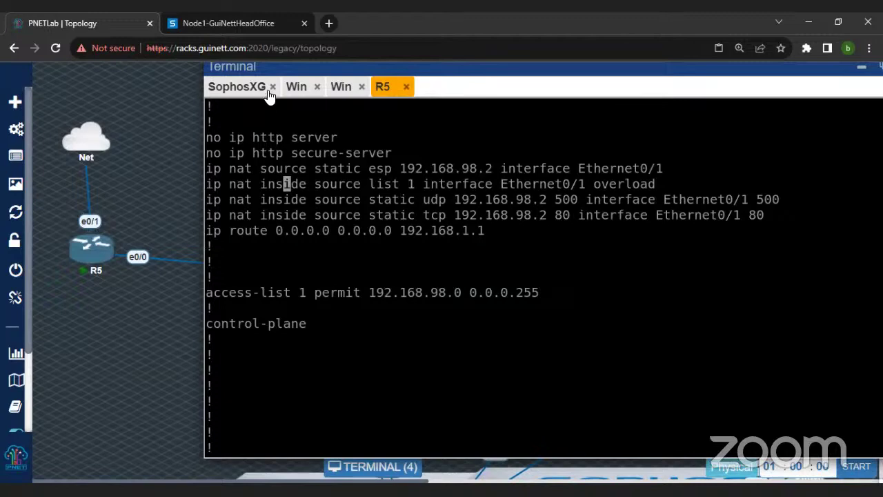
Step: Switch to the PC with the Sophos admin page and open Diagnostics > Packet capture
{"action": "left_click", "coordinate": [296, 88]}
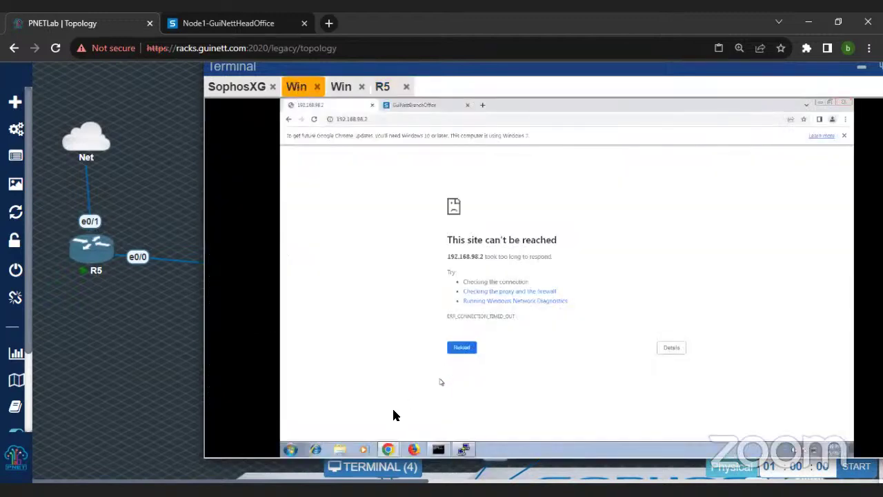
{"action": "left_click", "coordinate": [439, 450]}
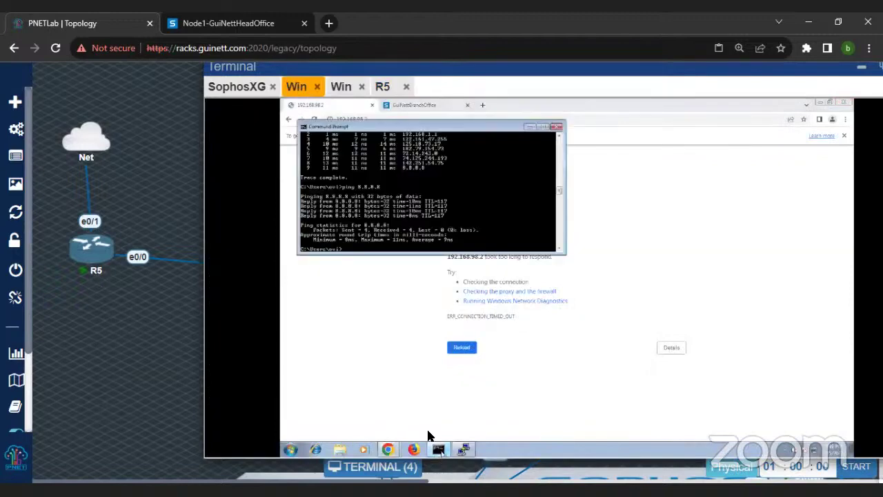
{"action": "left_click", "coordinate": [389, 361]}
{"action": "left_click", "coordinate": [389, 118]}
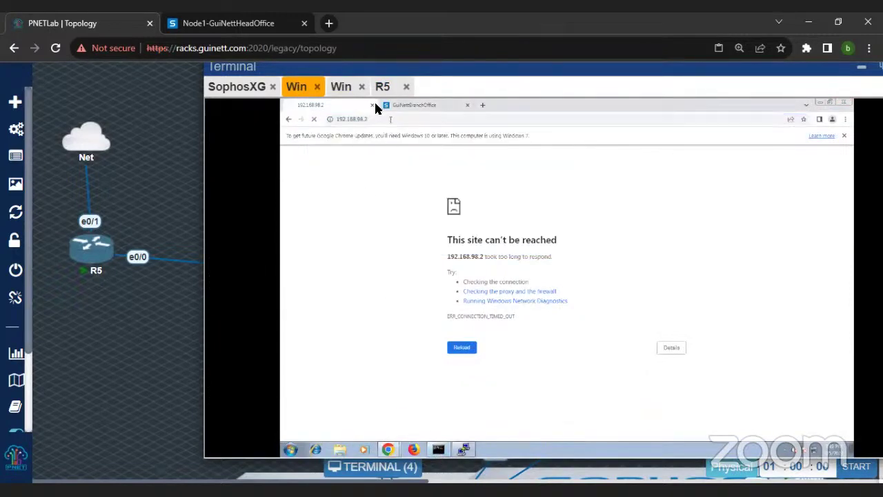
{"action": "left_click", "coordinate": [237, 86]}
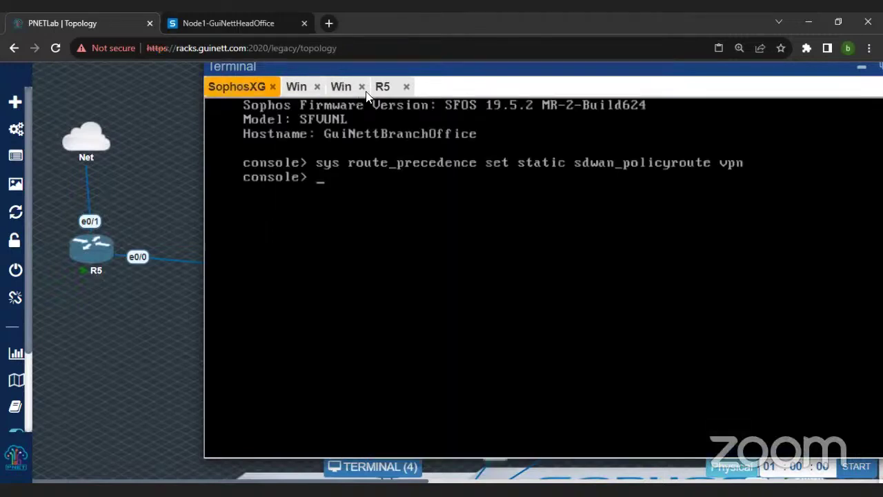
{"action": "left_click", "coordinate": [339, 87]}
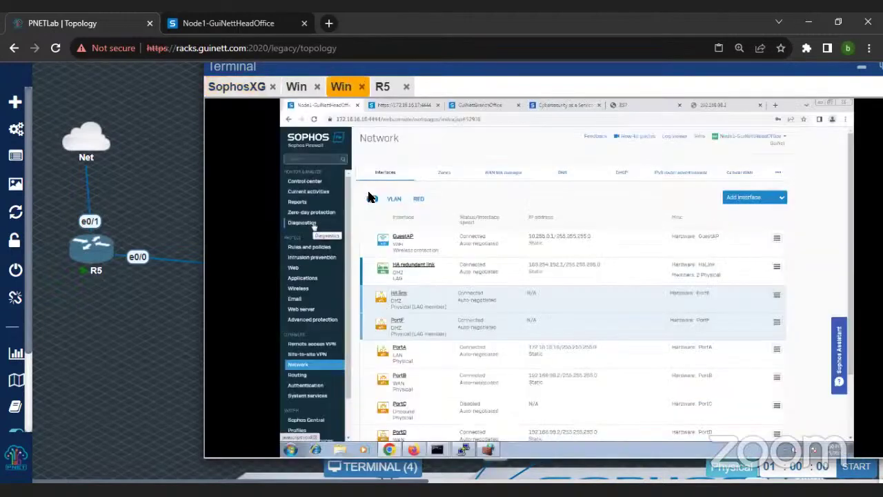
{"action": "left_click", "coordinate": [319, 225]}
{"action": "left_click", "coordinate": [639, 173]}
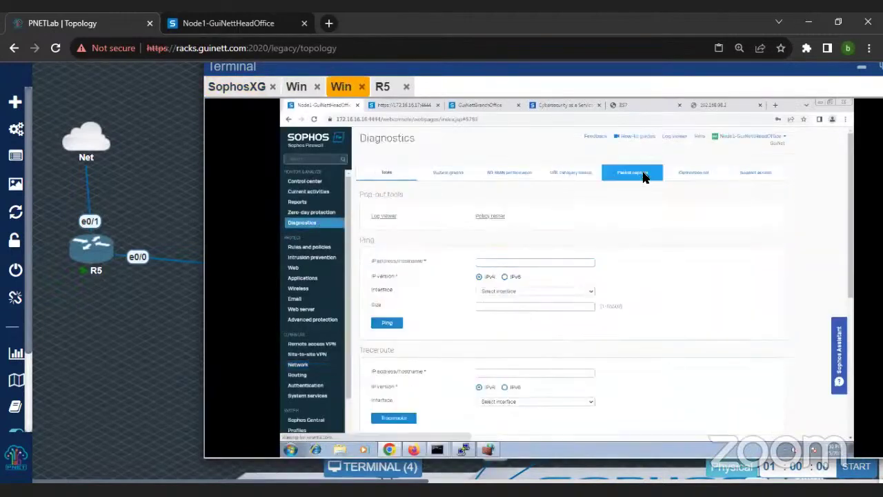
Step: Start and clear the capture, reload 192.168.98.2, then refresh to list the ICMP and TCP 443 packets
{"action": "left_click", "coordinate": [379, 222]}
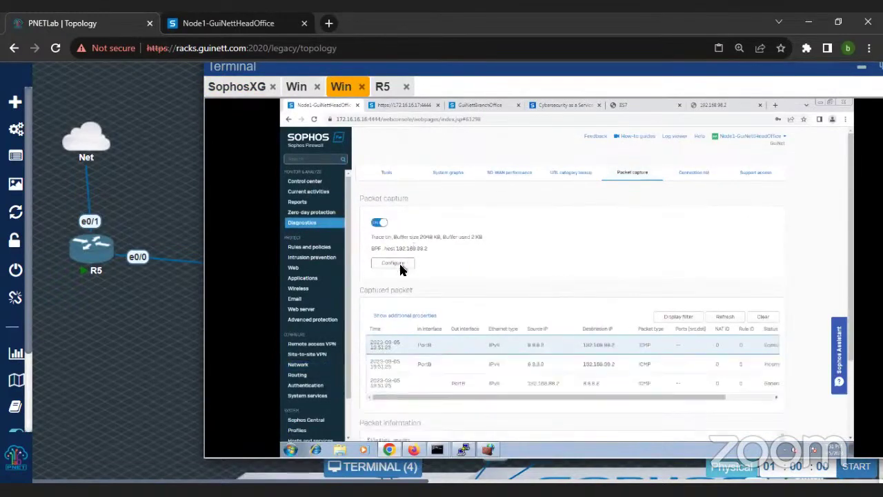
{"action": "left_click", "coordinate": [768, 319]}
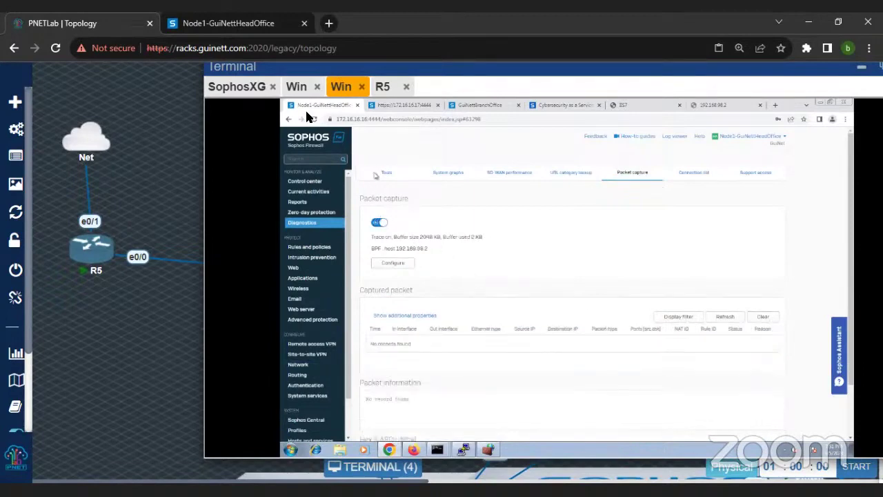
{"action": "left_click", "coordinate": [303, 86]}
{"action": "left_click", "coordinate": [324, 124]}
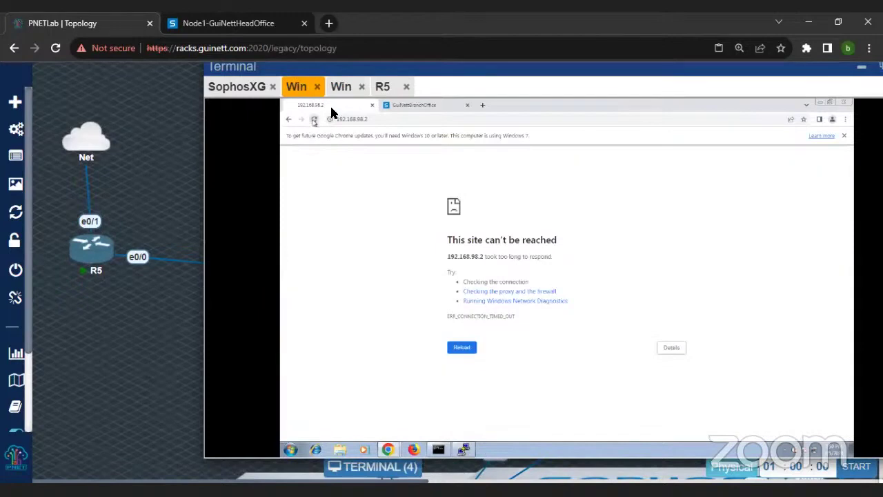
{"action": "left_click", "coordinate": [341, 88]}
{"action": "left_click", "coordinate": [734, 319]}
{"action": "scroll", "coordinate": [684, 301], "scroll_direction": "down", "scroll_amount": 3}
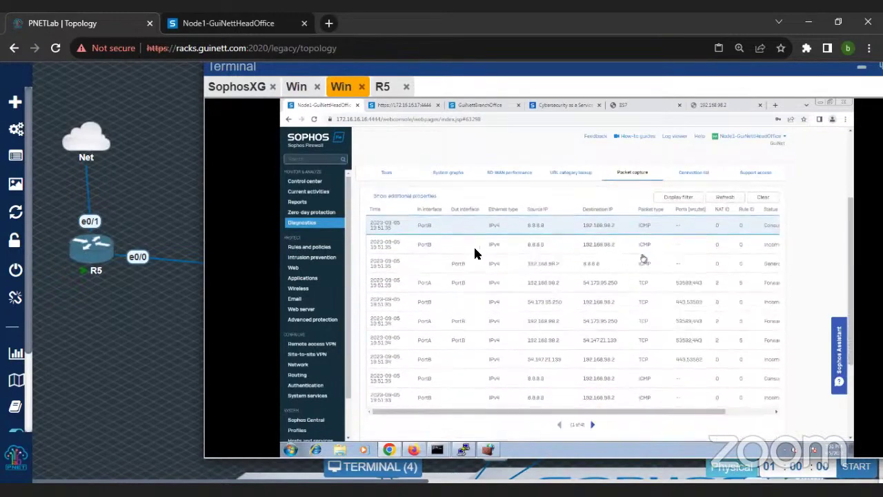
{"action": "scroll", "coordinate": [475, 254], "scroll_direction": "up", "scroll_amount": 1}
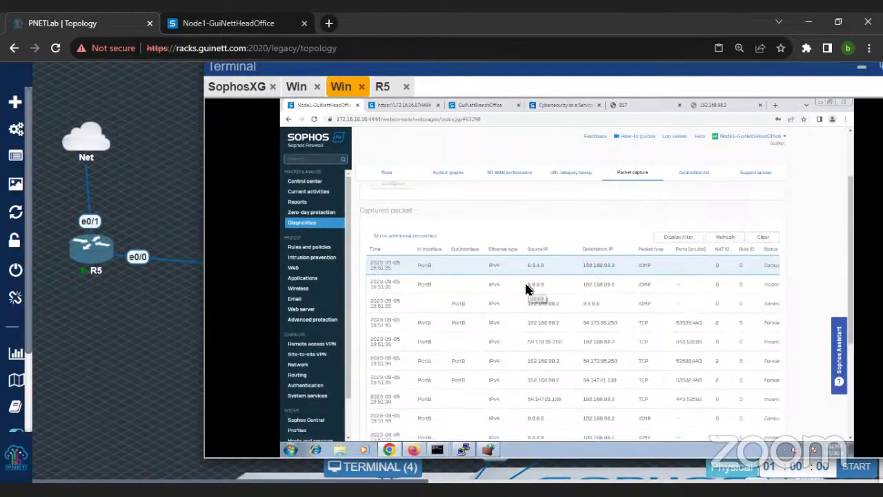
{"action": "scroll", "coordinate": [529, 298], "scroll_direction": "down", "scroll_amount": 1}
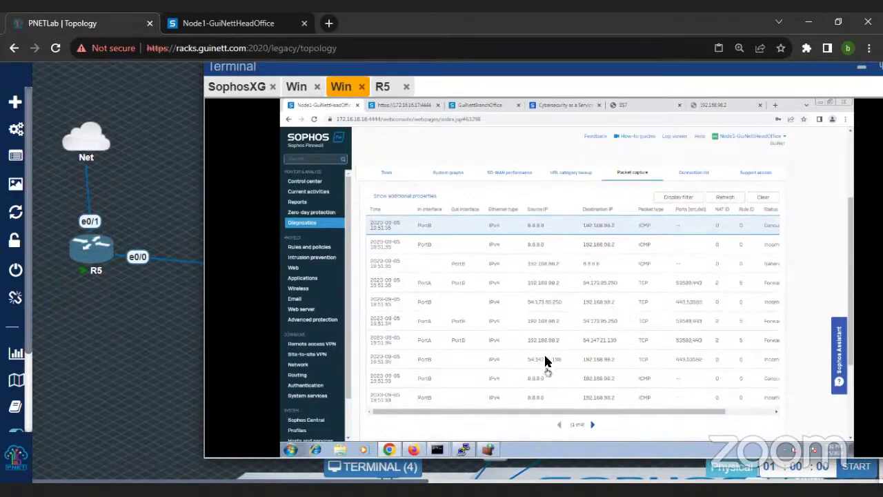
Step: Disable the Loopback and Reflexive NAT rules, then go to the Diagnostics page
{"action": "left_click", "coordinate": [319, 250]}
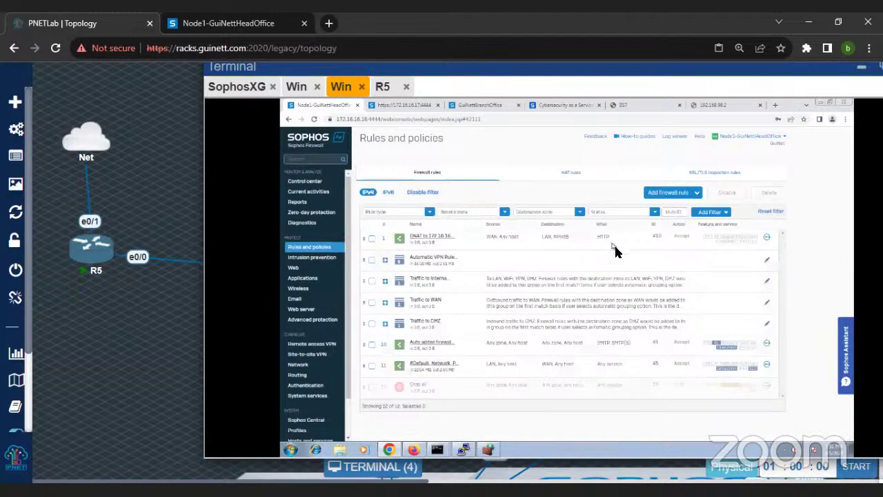
{"action": "left_click", "coordinate": [572, 174]}
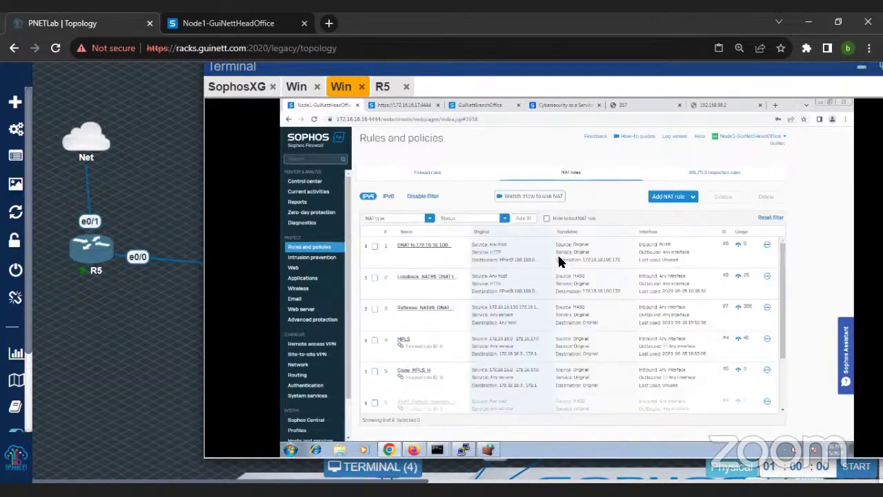
{"action": "left_click", "coordinate": [375, 309]}
{"action": "left_click", "coordinate": [376, 280]}
{"action": "left_click", "coordinate": [731, 196]}
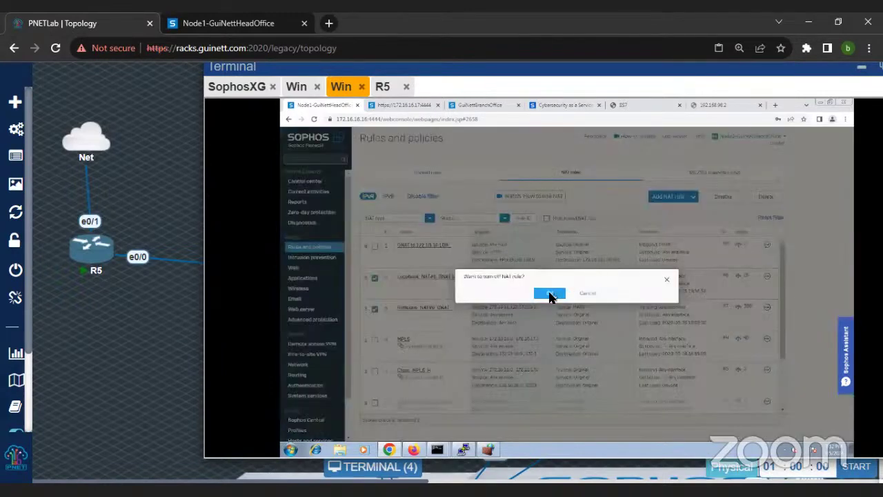
{"action": "left_click", "coordinate": [537, 295]}
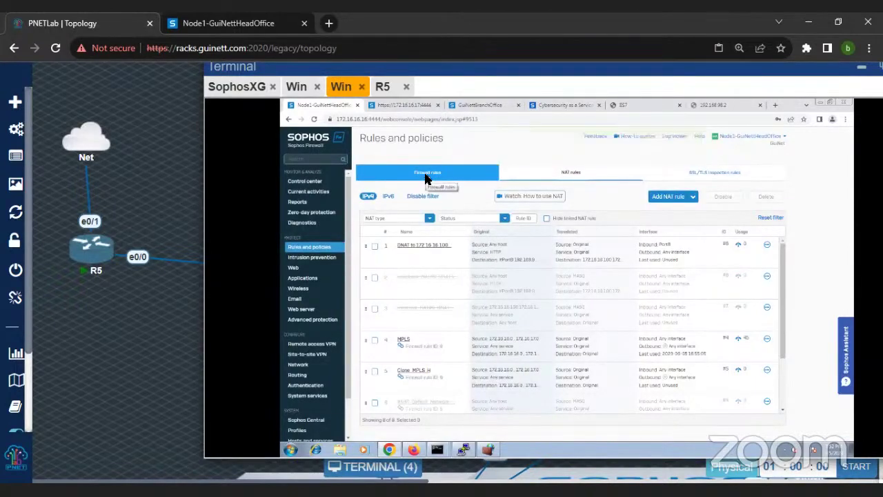
{"action": "left_click", "coordinate": [426, 178]}
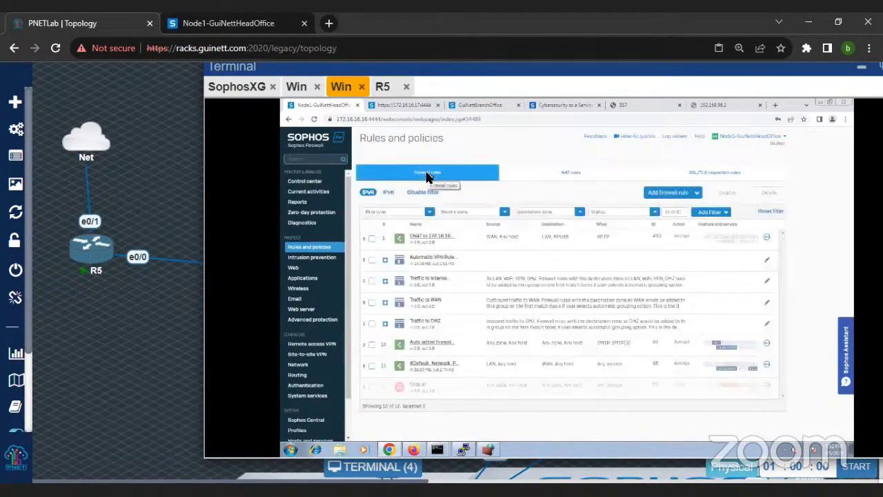
{"action": "left_click", "coordinate": [312, 222]}
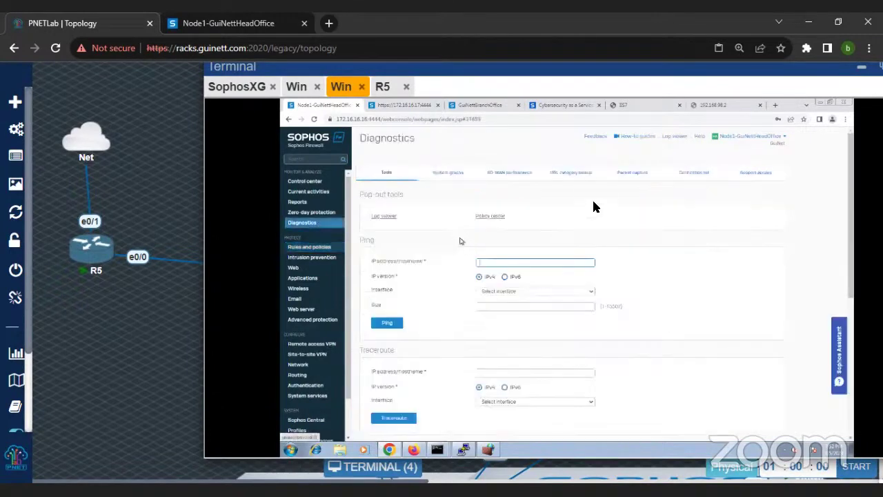
{"action": "left_click", "coordinate": [638, 180]}
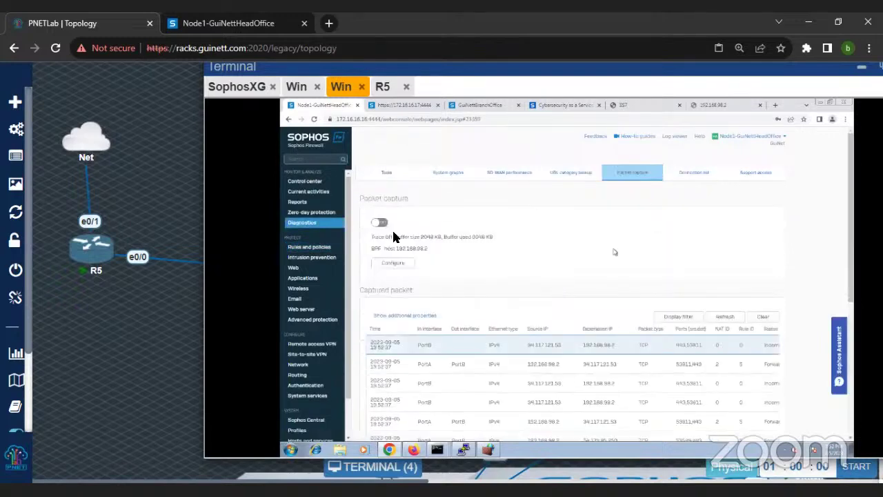
{"action": "left_click", "coordinate": [379, 223]}
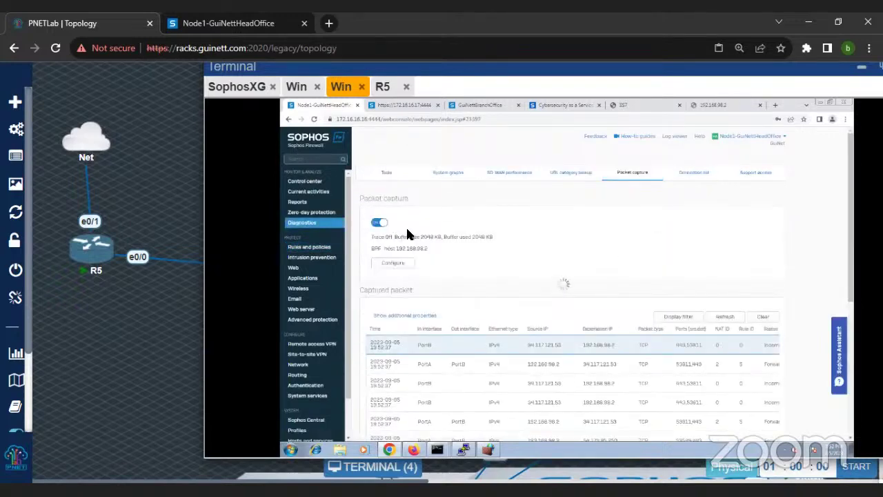
{"action": "left_click", "coordinate": [764, 317]}
{"action": "scroll", "coordinate": [675, 245], "scroll_direction": "down", "scroll_amount": 1}
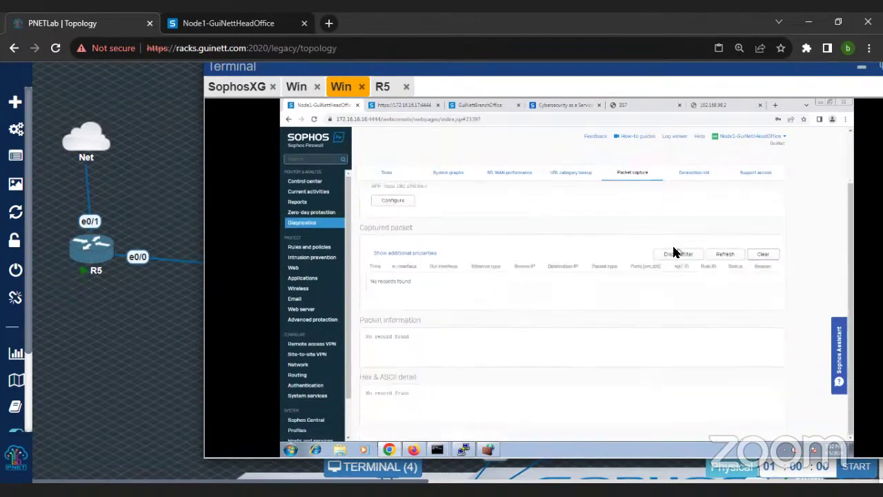
{"action": "left_click", "coordinate": [297, 86]}
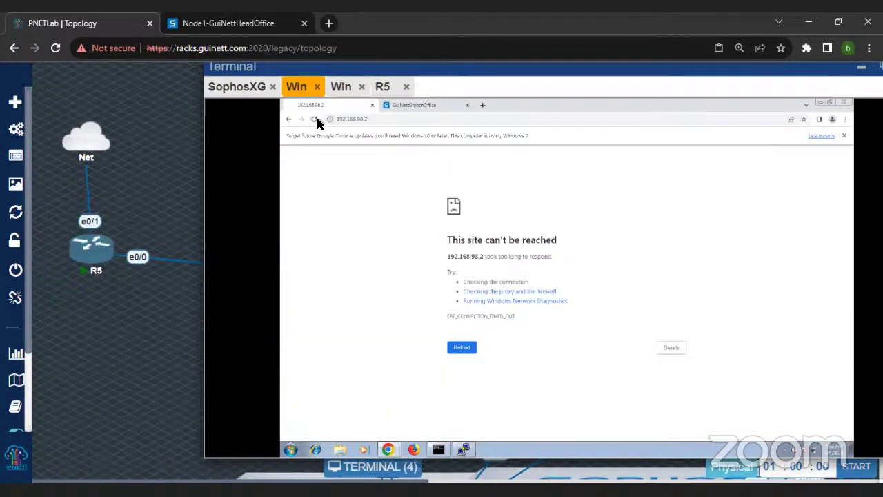
{"action": "left_click", "coordinate": [341, 86]}
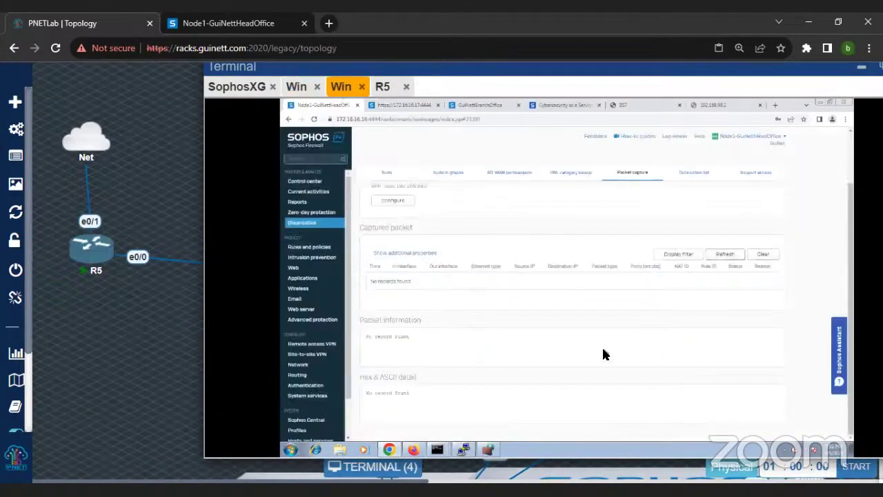
{"action": "left_click", "coordinate": [723, 255]}
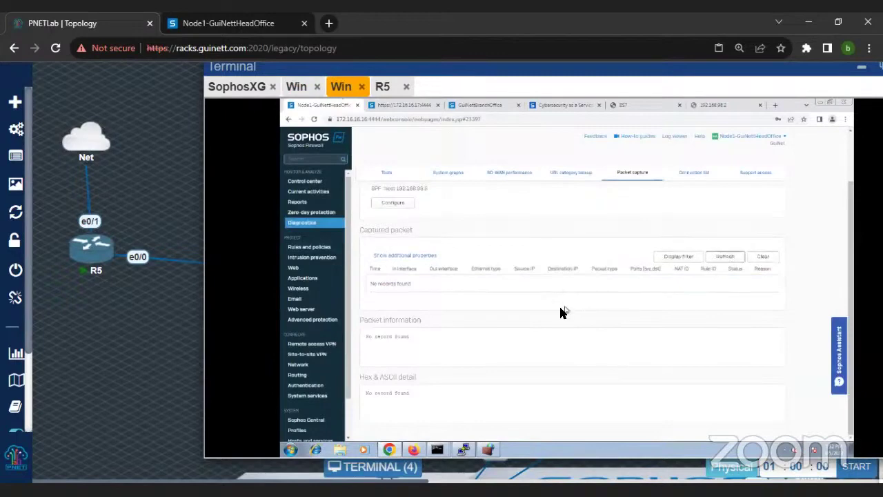
{"action": "scroll", "coordinate": [562, 310], "scroll_direction": "up", "scroll_amount": 2}
{"action": "left_click", "coordinate": [380, 223]}
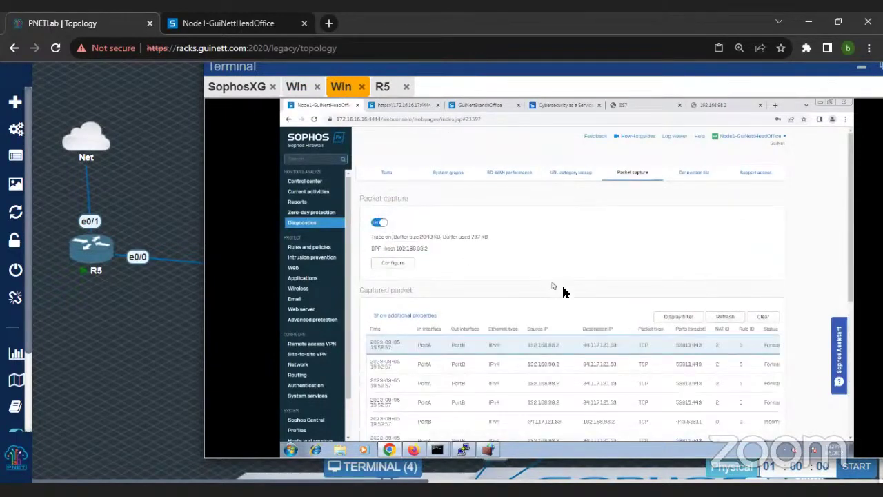
{"action": "scroll", "coordinate": [561, 291], "scroll_direction": "down", "scroll_amount": 2}
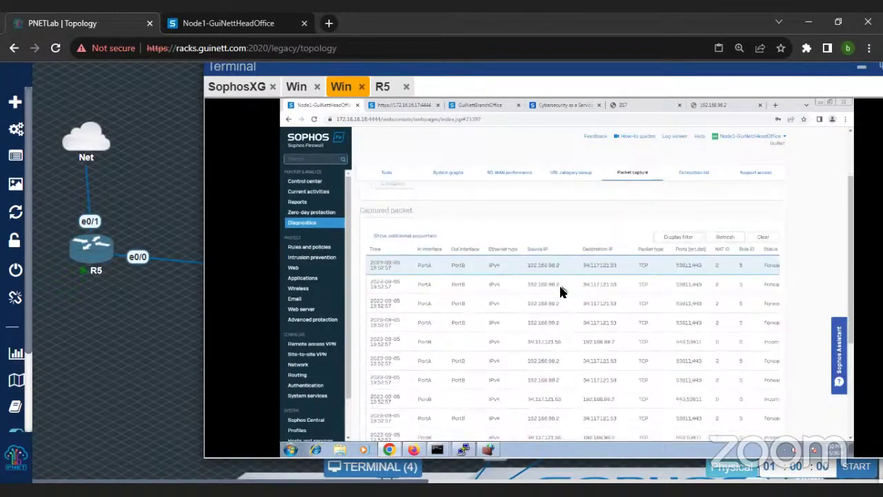
{"action": "scroll", "coordinate": [452, 287], "scroll_direction": "up", "scroll_amount": 2}
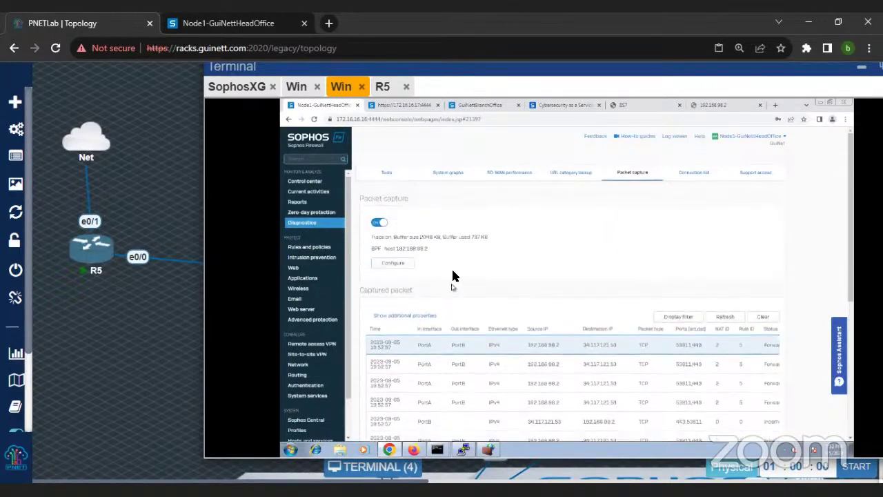
Step: Change the capture filter host to 172.16.18.100, then restart and clear the packet capture
{"action": "left_click", "coordinate": [403, 264]}
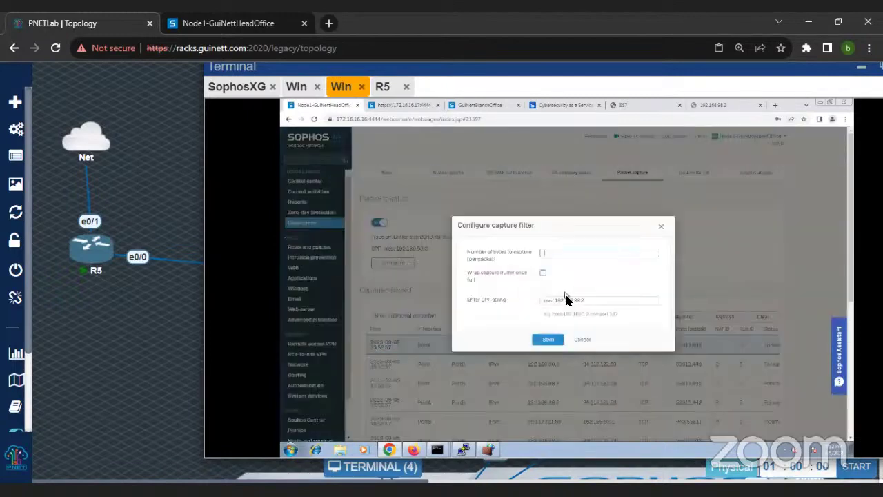
{"action": "left_click", "coordinate": [584, 300]}
{"action": "left_click", "coordinate": [585, 301]}
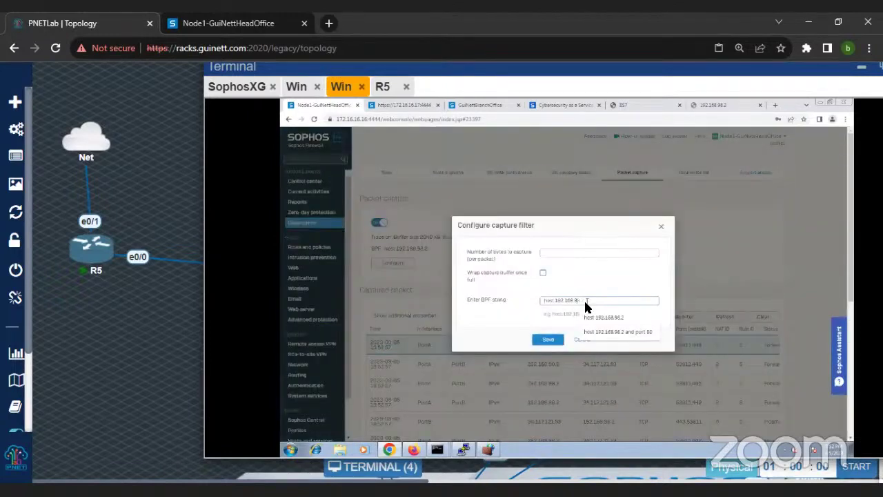
{"action": "key", "text": "BackSpace"}
{"action": "key", "text": "BackSpace"}
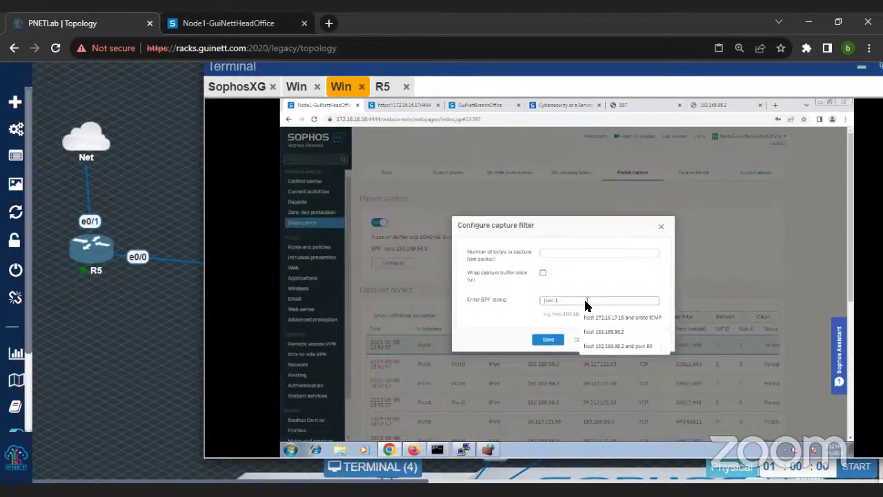
{"action": "key", "text": "BackSpace"}
{"action": "type", "text": "172"}
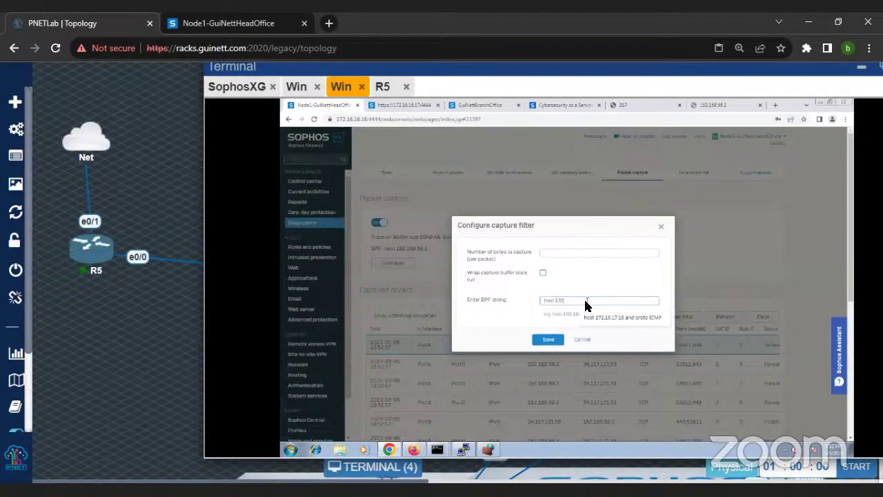
{"action": "type", "text": ".16.116"}
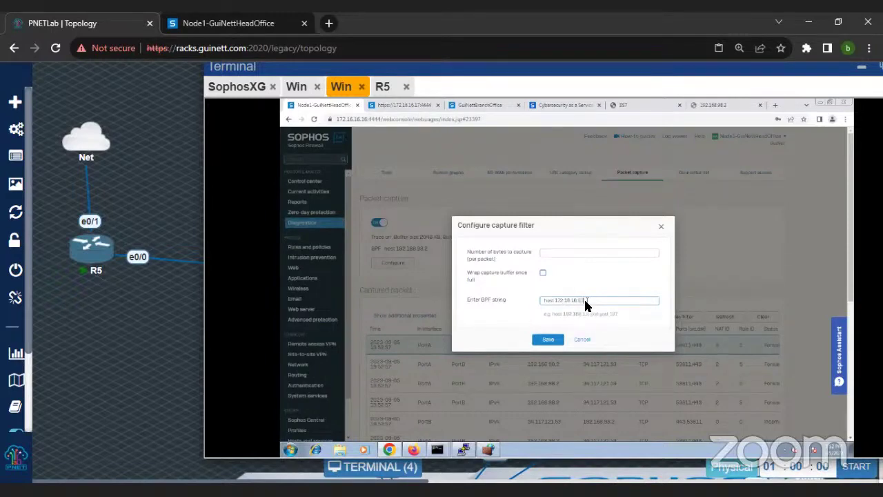
{"action": "key", "text": "Return"}
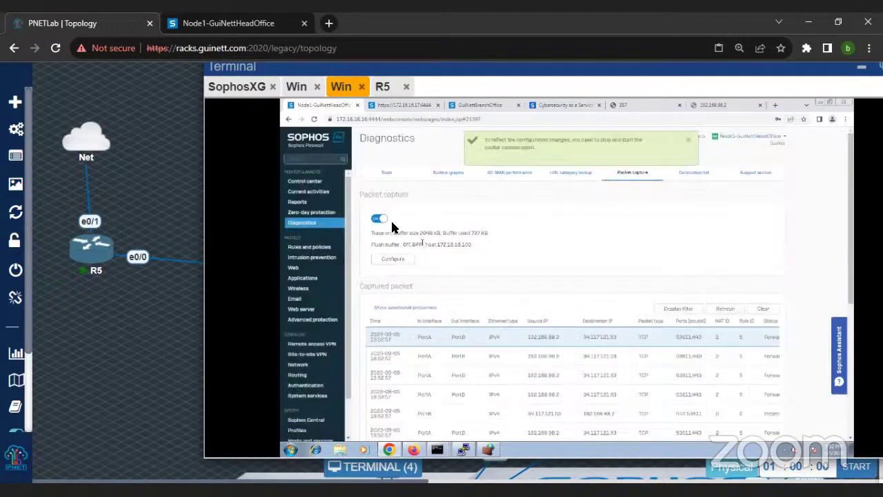
{"action": "left_click", "coordinate": [381, 220]}
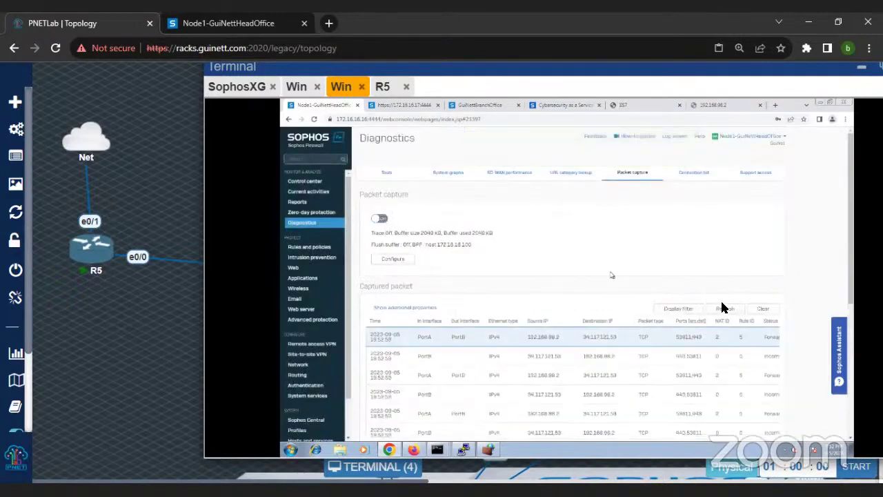
{"action": "left_click", "coordinate": [753, 310]}
{"action": "left_click", "coordinate": [381, 218]}
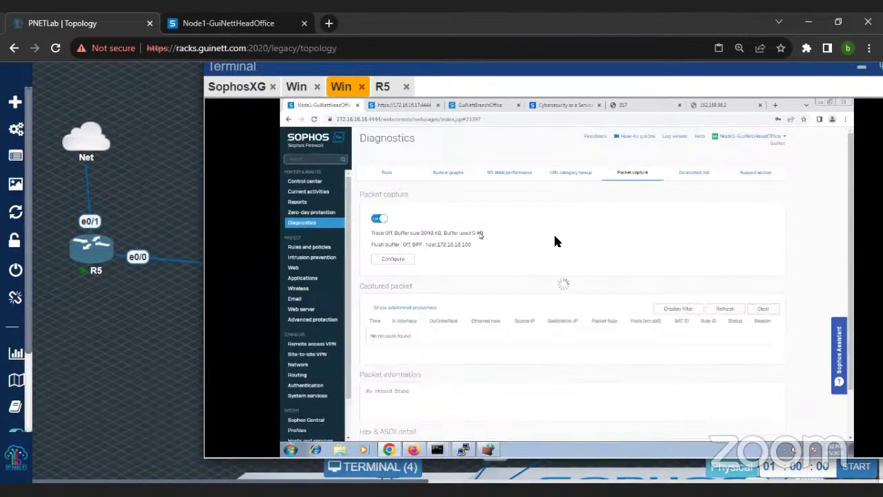
{"action": "scroll", "coordinate": [544, 348], "scroll_direction": "down", "scroll_amount": 2}
{"action": "scroll", "coordinate": [483, 276], "scroll_direction": "up", "scroll_amount": 2}
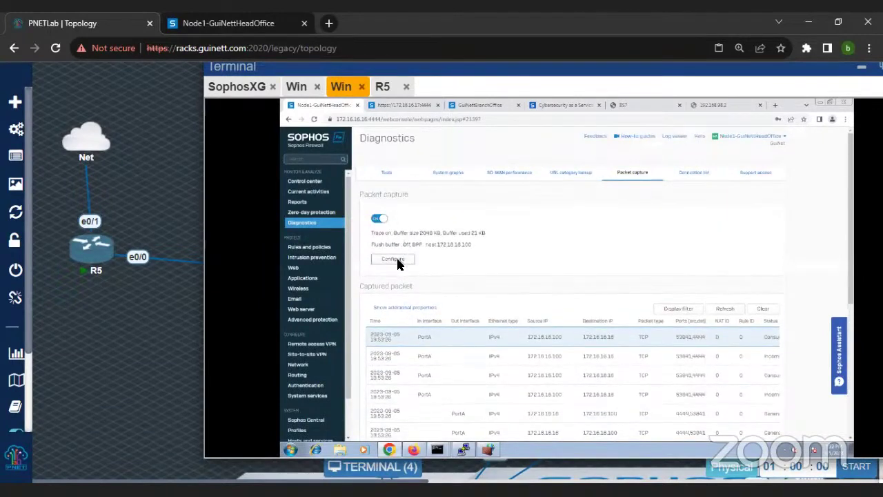
Step: Add port 80 to the BPF filter and restart the capture with an empty list
{"action": "left_click", "coordinate": [394, 261]}
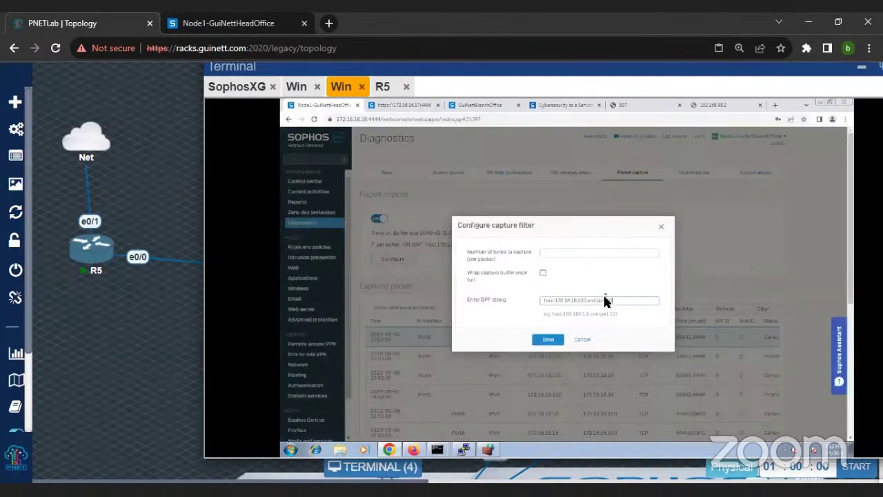
{"action": "key", "text": "Return"}
{"action": "left_click", "coordinate": [380, 219]}
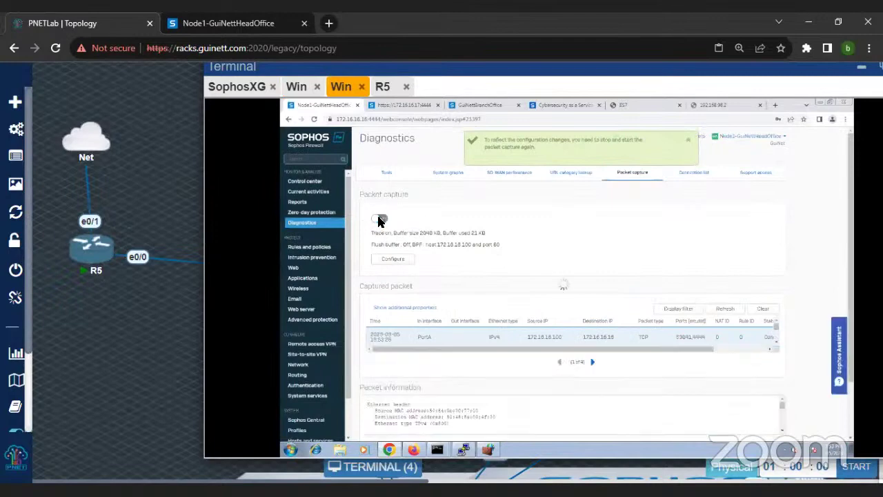
{"action": "left_click", "coordinate": [387, 221]}
{"action": "left_click", "coordinate": [764, 310]}
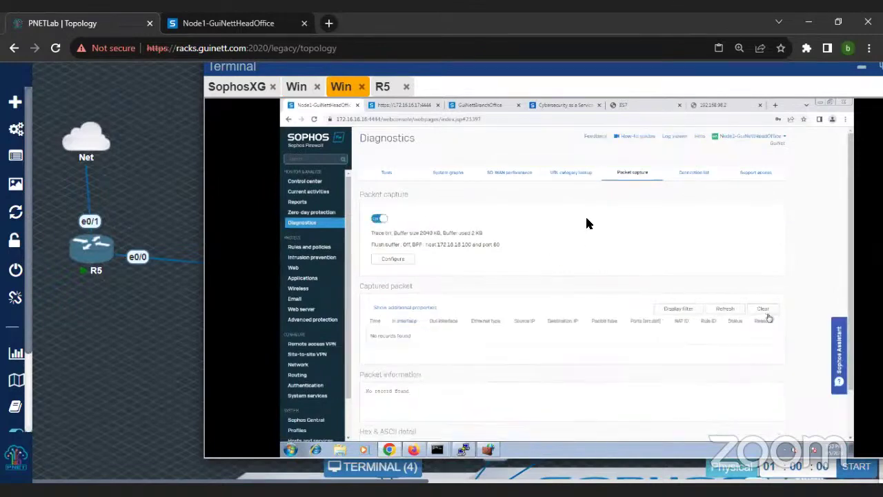
Step: Reload 192.168.98.2 in the client browser and refresh the captured packet list
{"action": "left_click", "coordinate": [297, 86]}
{"action": "key", "text": "Return"}
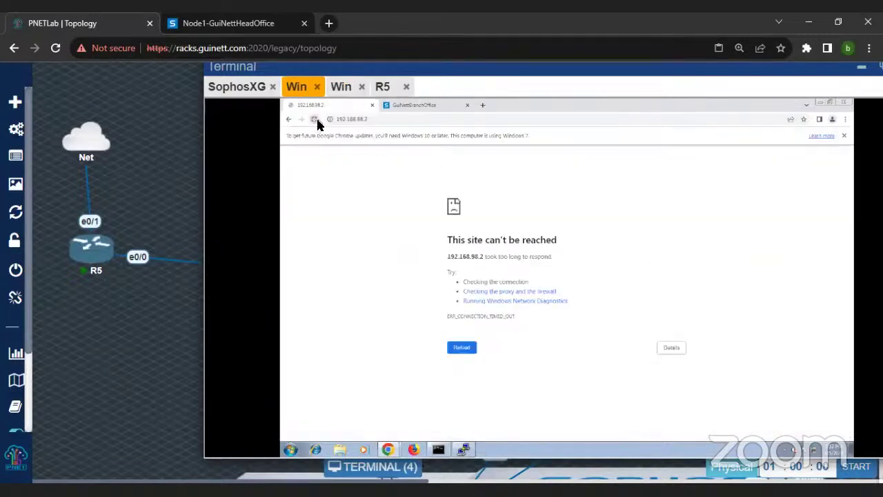
{"action": "left_click", "coordinate": [340, 87]}
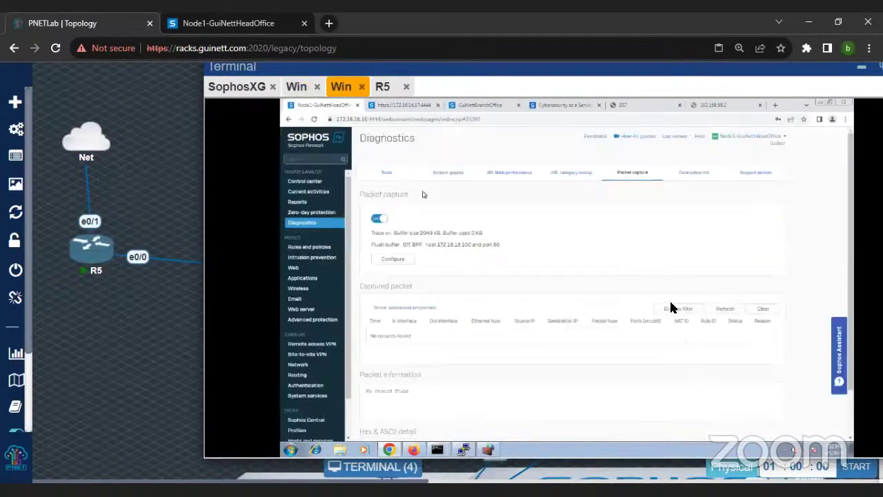
{"action": "left_click", "coordinate": [718, 314]}
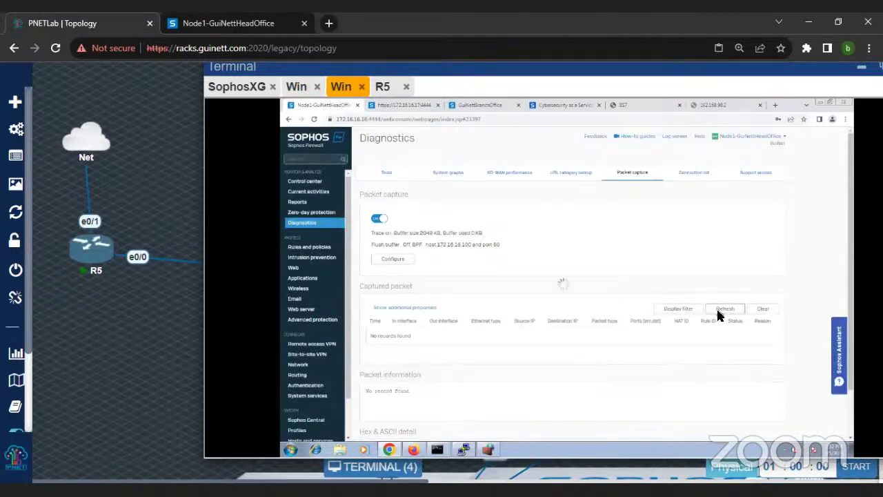
Step: Set Translated source (SNAT) to MASQ in the DNAT rule to 172.16.18.100 and save it
{"action": "left_click", "coordinate": [323, 247]}
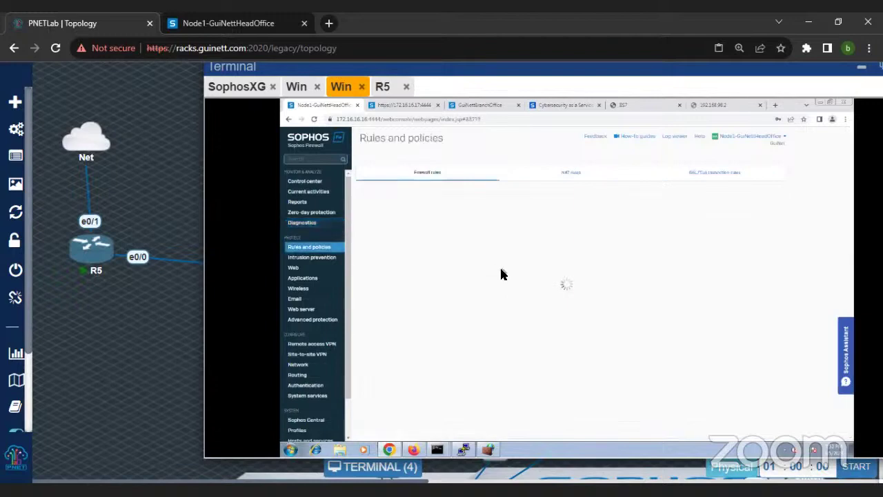
{"action": "left_click", "coordinate": [567, 174]}
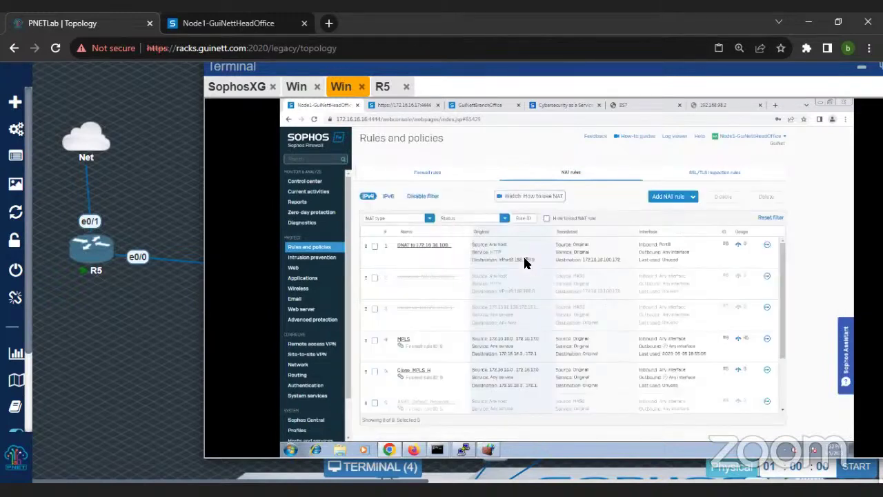
{"action": "left_click", "coordinate": [415, 247]}
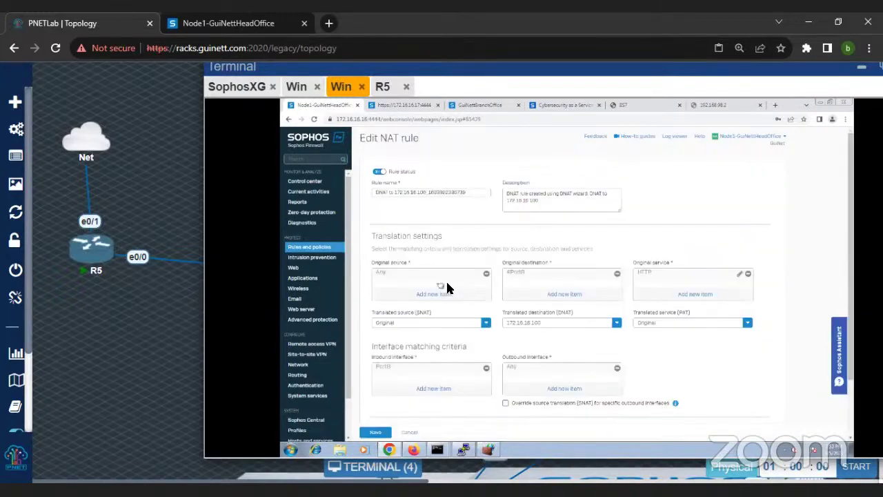
{"action": "scroll", "coordinate": [462, 297], "scroll_direction": "down", "scroll_amount": 1}
{"action": "left_click", "coordinate": [486, 283]}
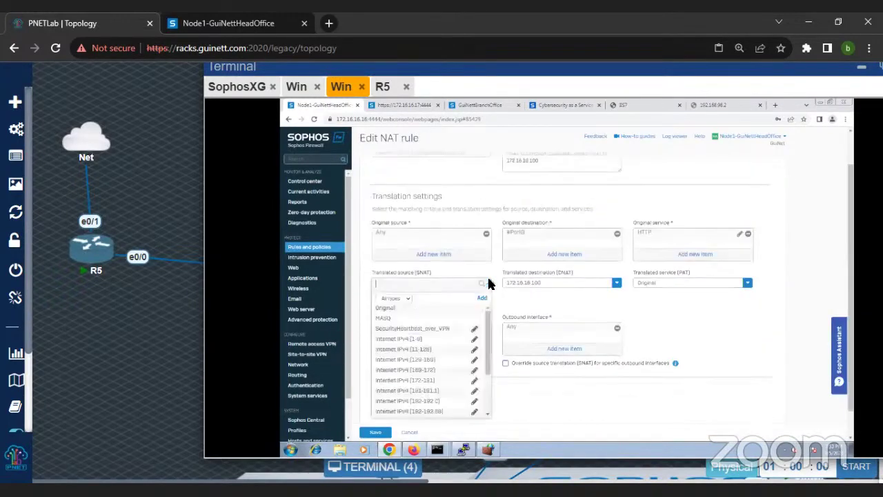
{"action": "left_click", "coordinate": [395, 311]}
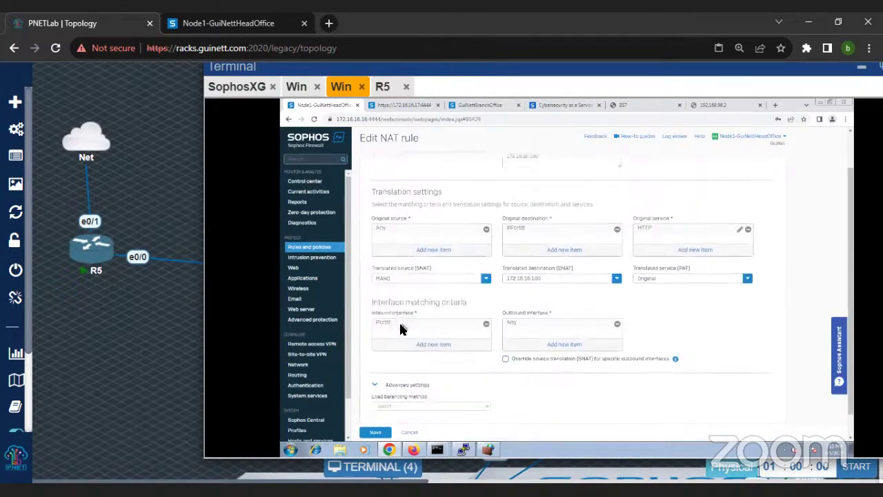
{"action": "left_click", "coordinate": [376, 433]}
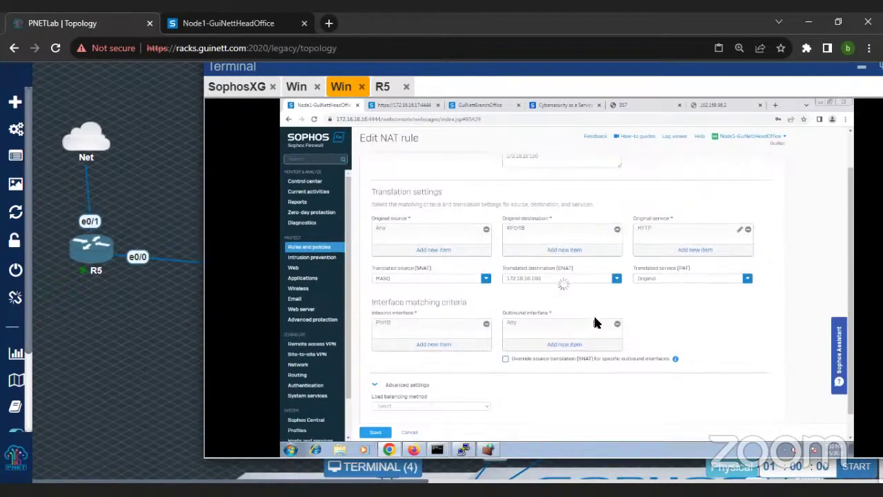
{"action": "left_click", "coordinate": [298, 87]}
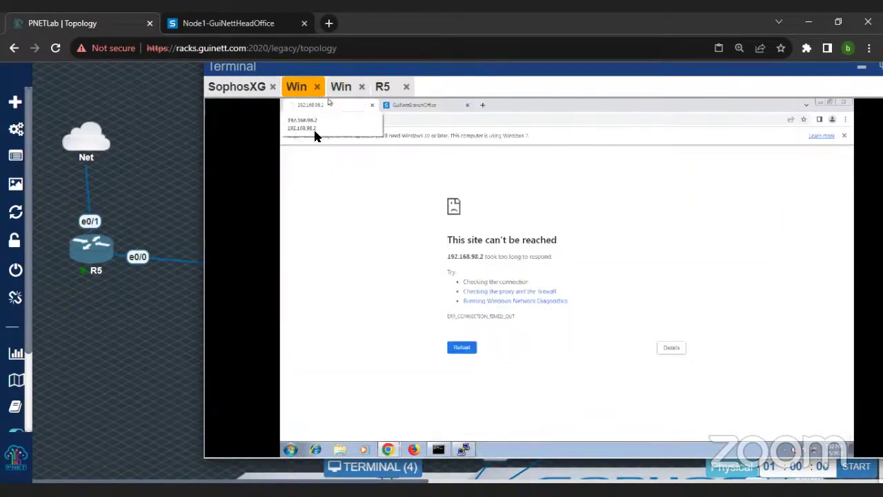
Step: Retest 192.168.98.2 from the client and review the DNAT rule's settings
{"action": "left_click", "coordinate": [414, 120]}
{"action": "key", "text": "Return"}
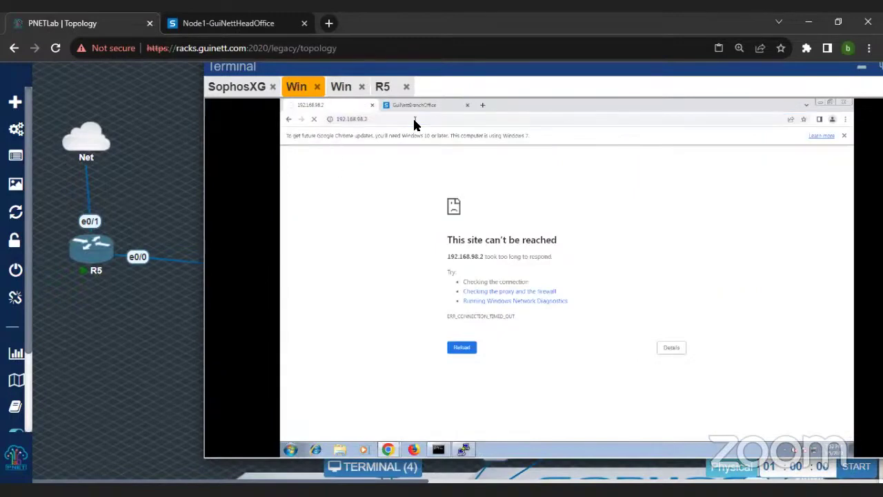
{"action": "left_click", "coordinate": [342, 89]}
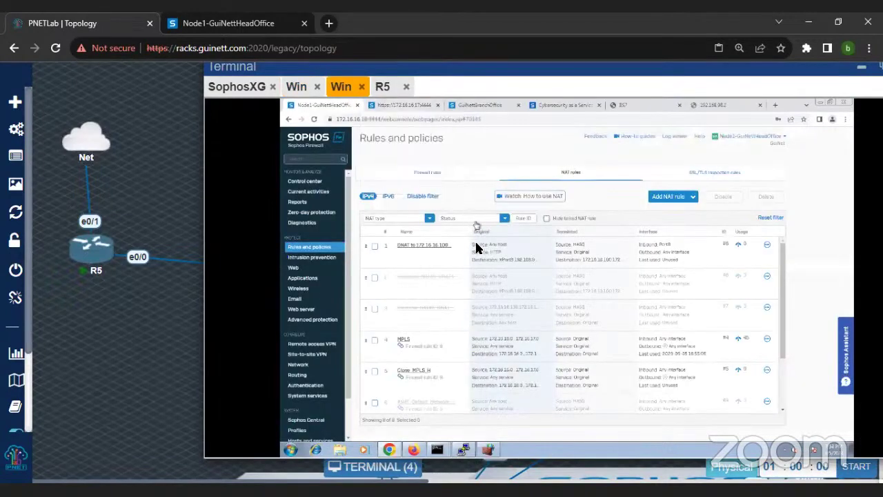
{"action": "left_click", "coordinate": [438, 246]}
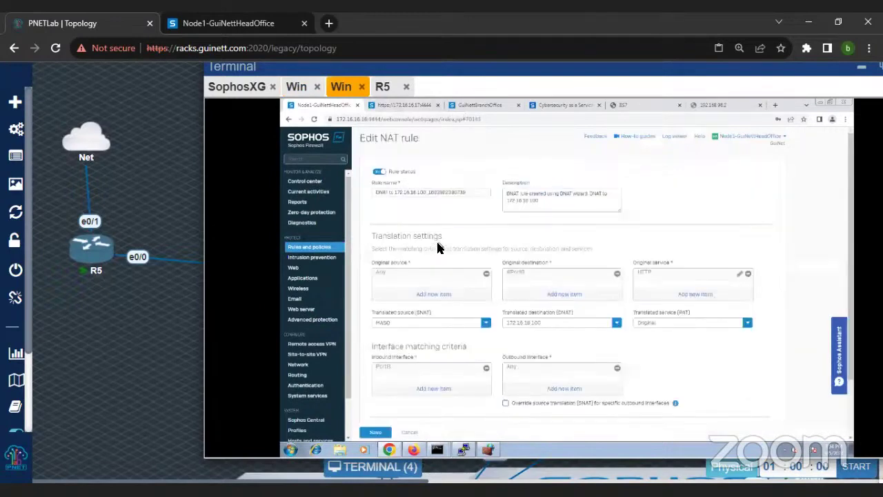
{"action": "scroll", "coordinate": [447, 263], "scroll_direction": "down", "scroll_amount": 1}
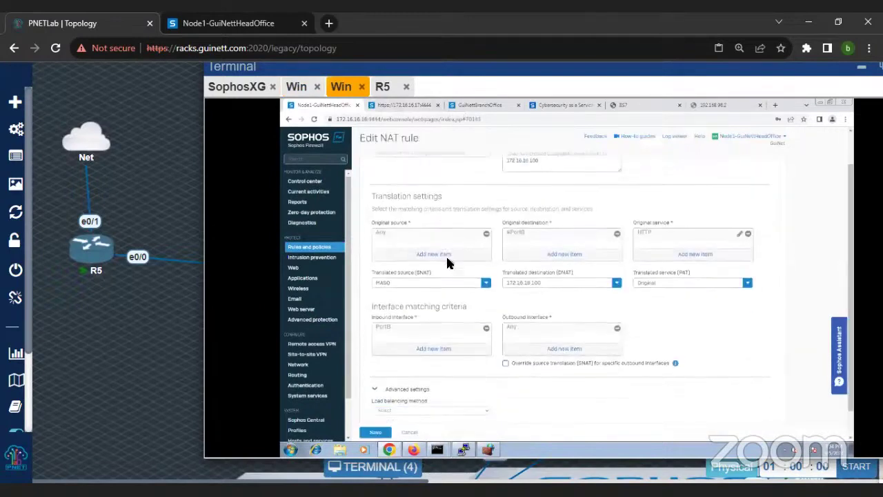
{"action": "mouse_move", "coordinate": [521, 239]}
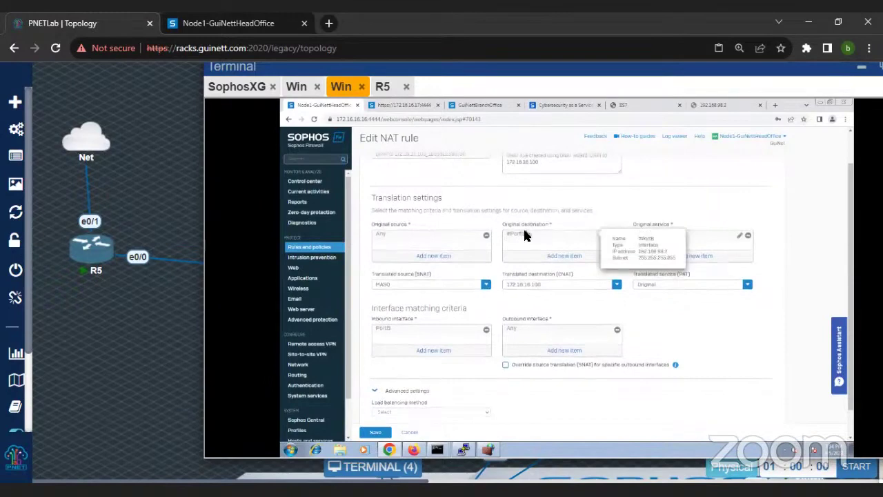
{"action": "scroll", "coordinate": [530, 238], "scroll_direction": "up", "scroll_amount": 3}
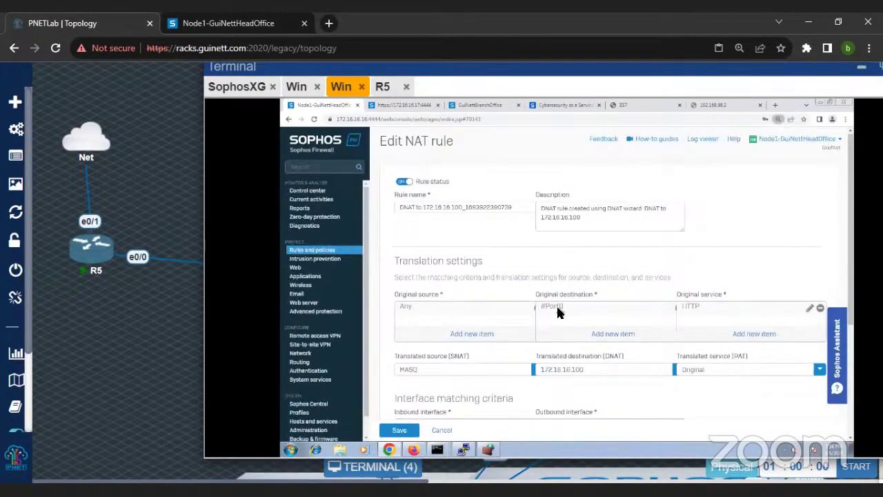
{"action": "mouse_move", "coordinate": [557, 312]}
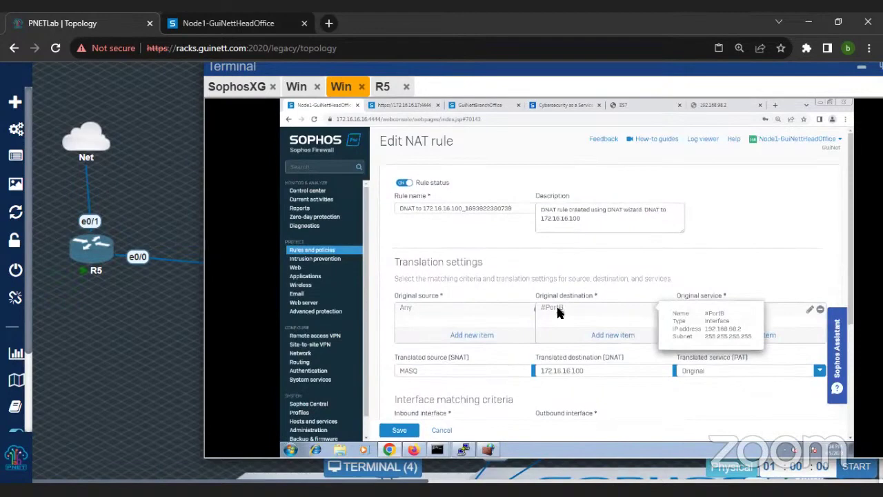
{"action": "scroll", "coordinate": [593, 276], "scroll_direction": "down", "scroll_amount": 2}
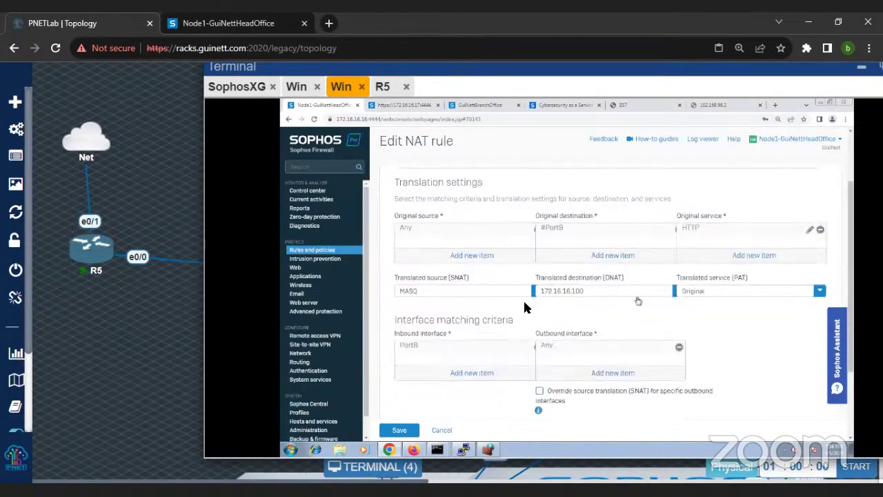
{"action": "scroll", "coordinate": [565, 346], "scroll_direction": "down", "scroll_amount": 2}
{"action": "scroll", "coordinate": [562, 352], "scroll_direction": "up", "scroll_amount": 5}
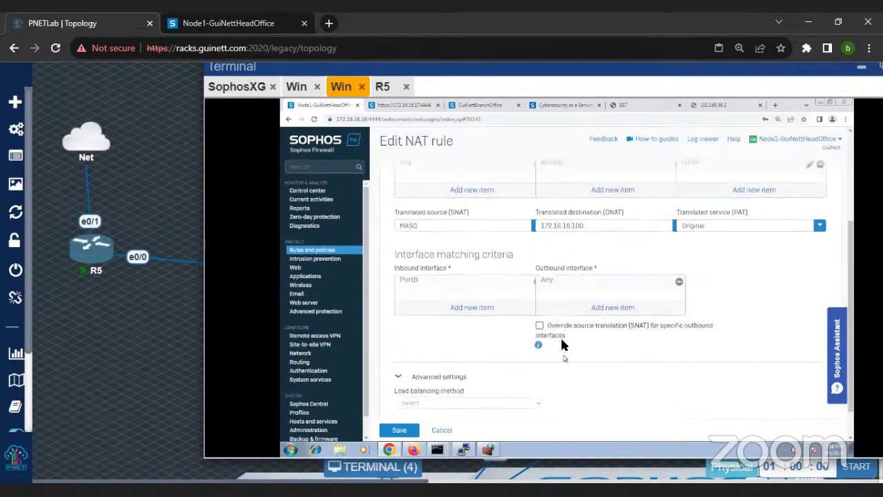
{"action": "left_click", "coordinate": [713, 107]}
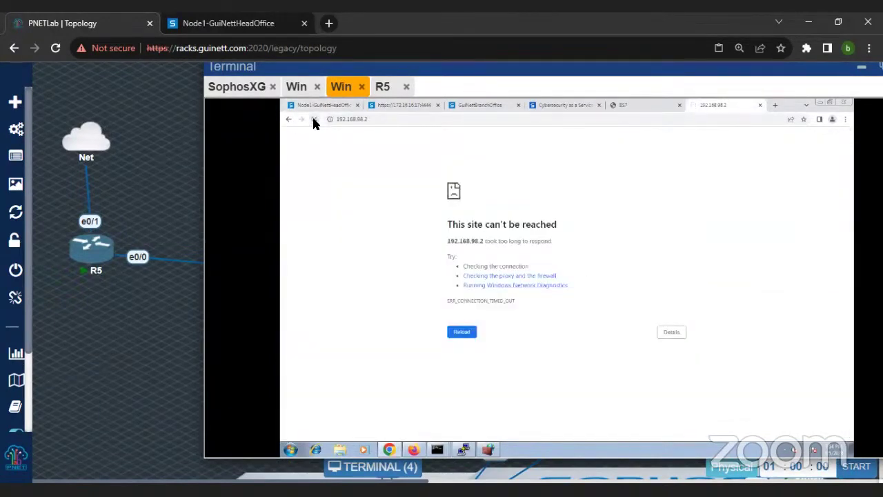
Step: Zoom the NAT rule page out and save the rule with MASQ as translated source
{"action": "left_click", "coordinate": [307, 105]}
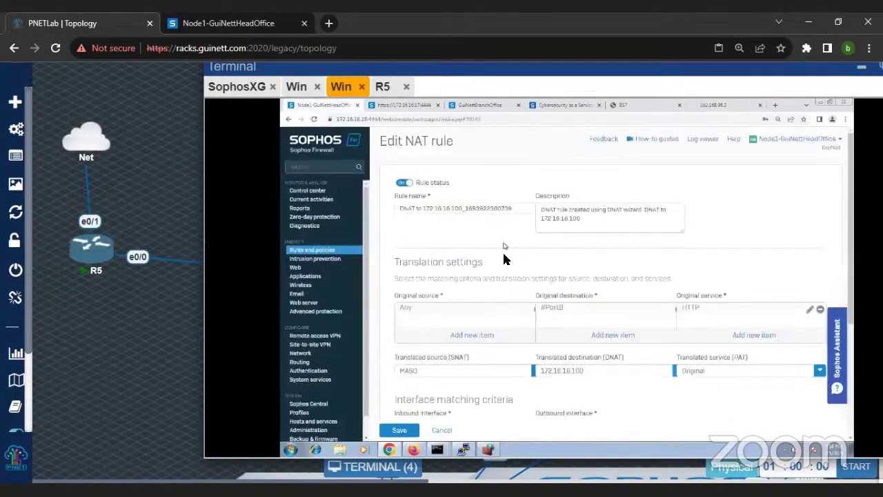
{"action": "key", "text": "ctrl+minus"}
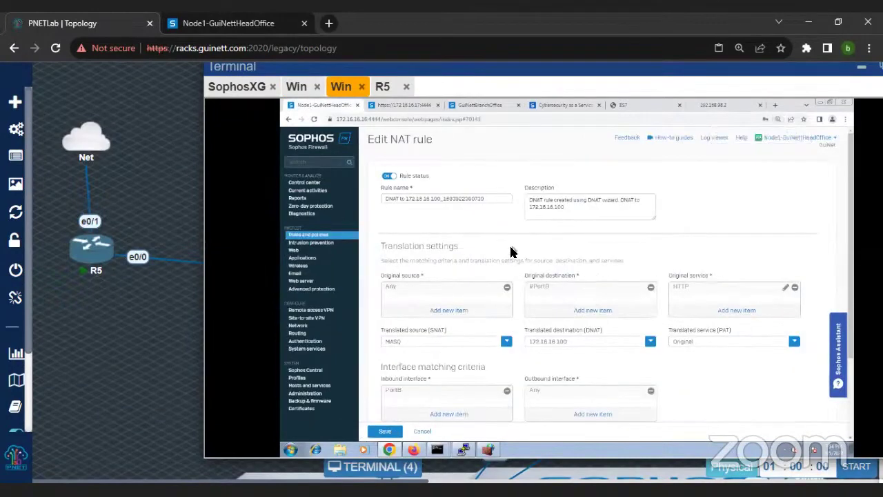
{"action": "key", "text": "ctrl+minus"}
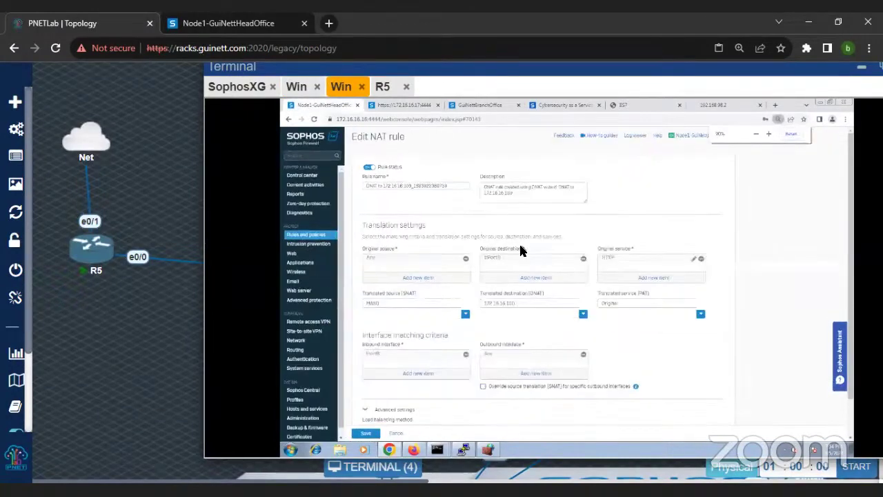
{"action": "scroll", "coordinate": [539, 276], "scroll_direction": "down", "scroll_amount": 1}
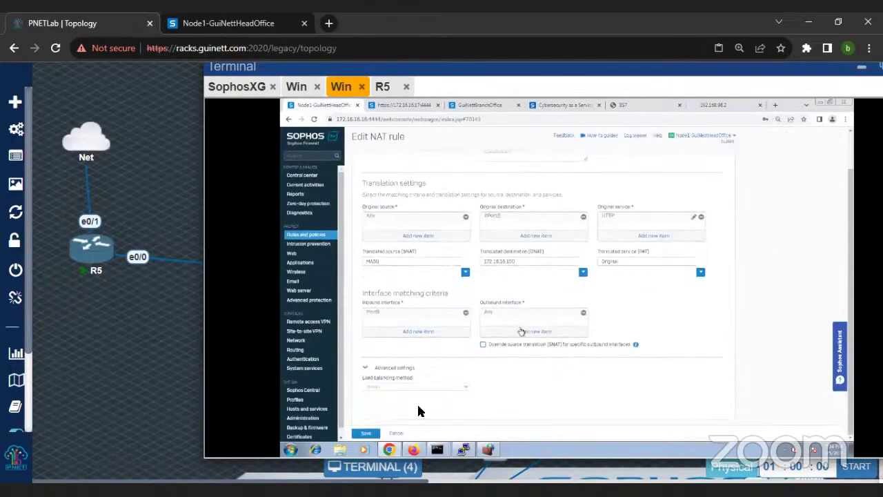
{"action": "left_click", "coordinate": [366, 432]}
{"action": "left_click", "coordinate": [463, 450]}
Step: Stop the old capture and run tcpdump host 172.16.16.100 and port 80
{"action": "key", "text": "ctrl+c"}
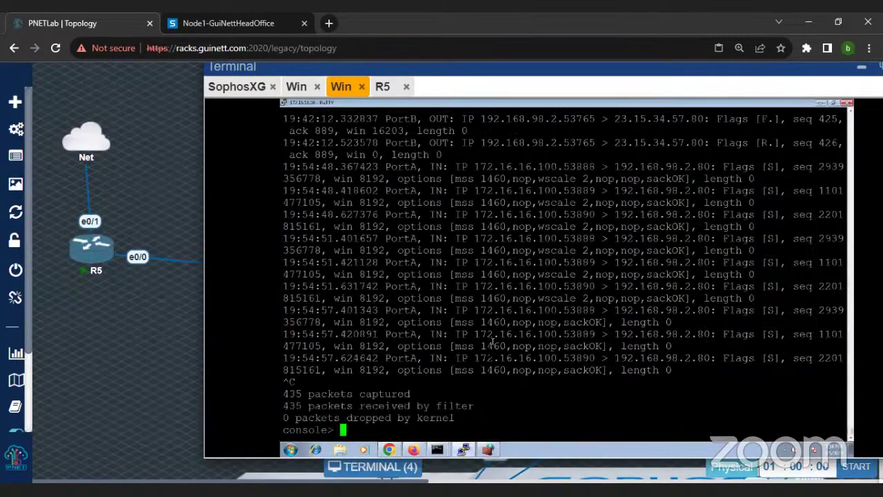
{"action": "type", "text": "tcpdump host "}
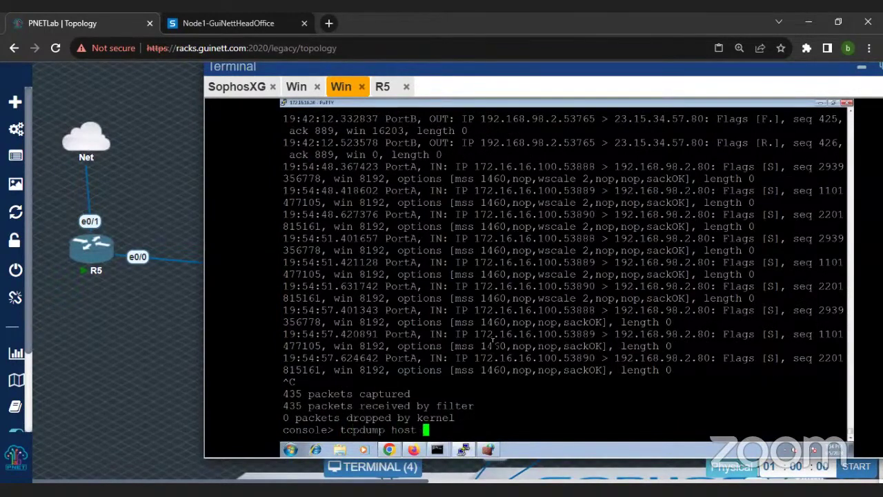
{"action": "type", "text": "172.16.16.16"}
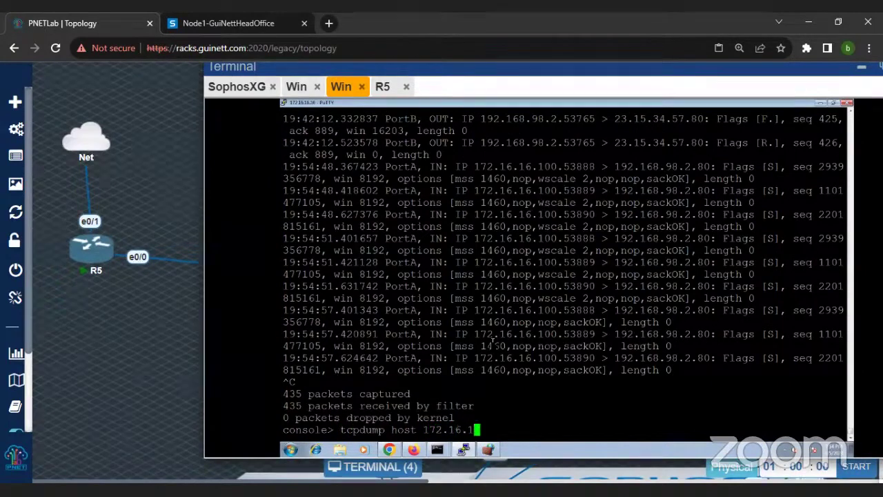
{"action": "key", "text": "BackSpace"}
{"action": "type", "text": "00 and port 80"}
{"action": "key", "text": "Return"}
{"action": "key", "text": "Return"}
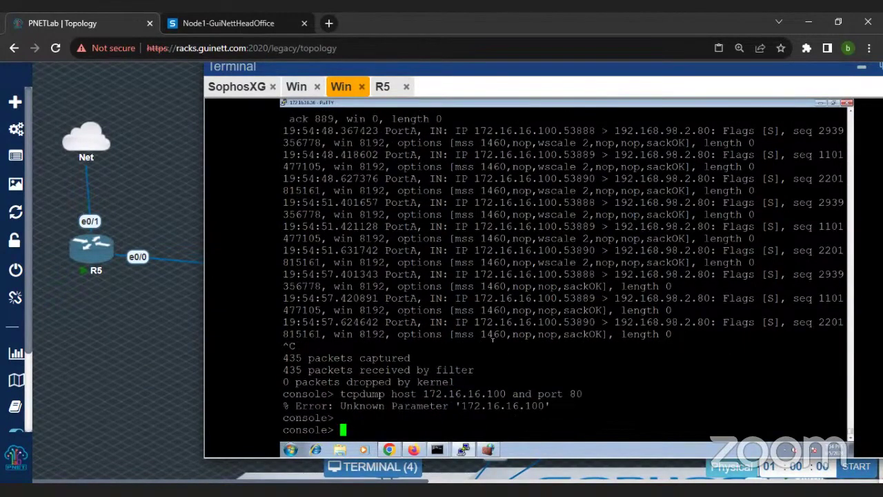
Step: Rerun the recalled tcpdump command with its filter expression quoted
{"action": "key", "text": "Up"}
{"action": "key", "text": "Left"}
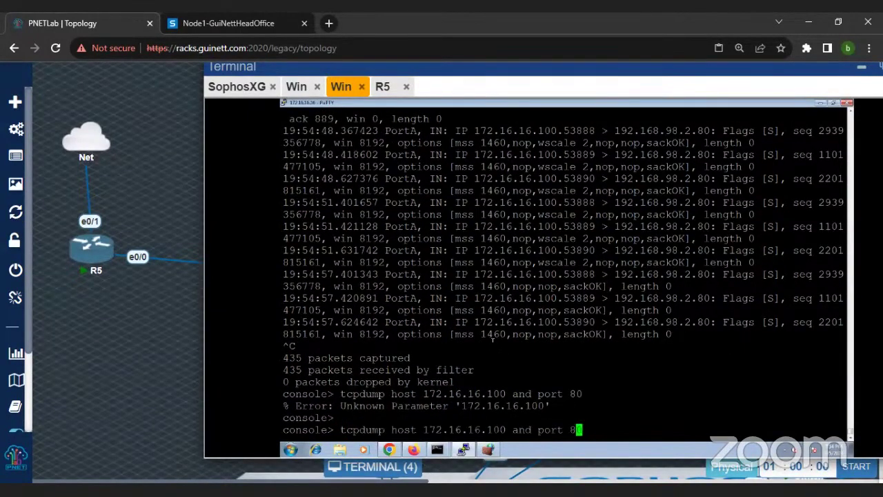
{"action": "key", "text": "Left"}
{"action": "key", "text": "Left"}
{"action": "key", "text": "Left"}
{"action": "key", "text": "Left"}
{"action": "key", "text": "Left"}
{"action": "key", "text": "Left"}
{"action": "key", "text": "Left"}
{"action": "key", "text": "Left"}
{"action": "key", "text": "Left"}
{"action": "key", "text": "Left"}
{"action": "key", "text": "Left"}
{"action": "key", "text": "Left"}
{"action": "key", "text": "Left"}
{"action": "key", "text": "Left"}
{"action": "key", "text": "Left"}
{"action": "key", "text": "Left"}
{"action": "key", "text": "Left"}
{"action": "key", "text": "Left"}
{"action": "key", "text": "Left"}
{"action": "key", "text": "Left"}
{"action": "type", "text": "'"}
{"action": "key", "text": "Return"}
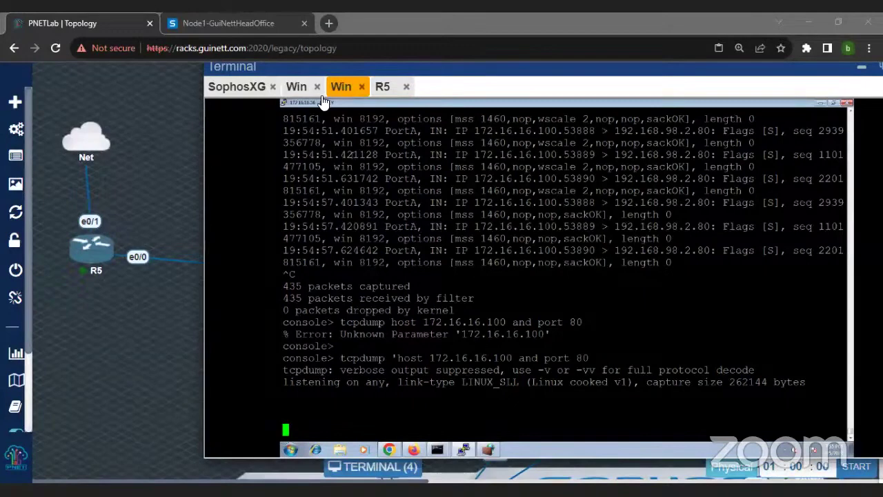
Step: Reload 192.168.98.2 from the client's Chrome and check the SophosXG and tcpdump consoles
{"action": "left_click", "coordinate": [297, 87]}
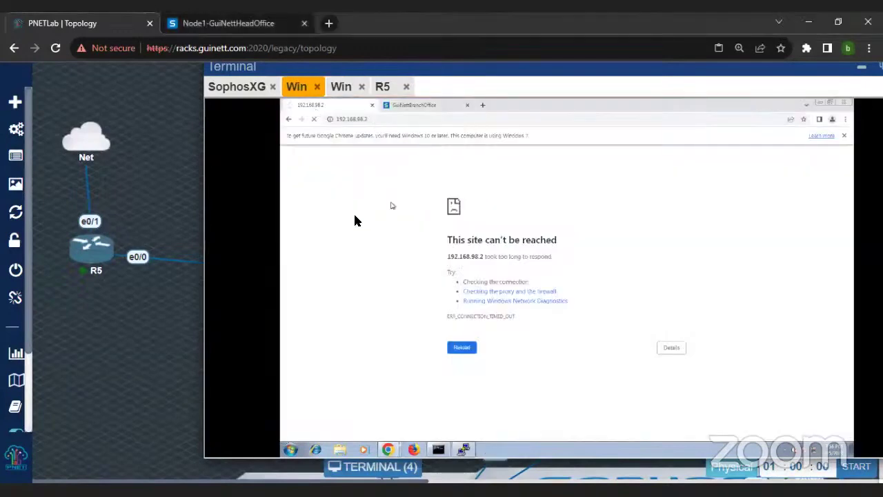
{"action": "left_click", "coordinate": [315, 120]}
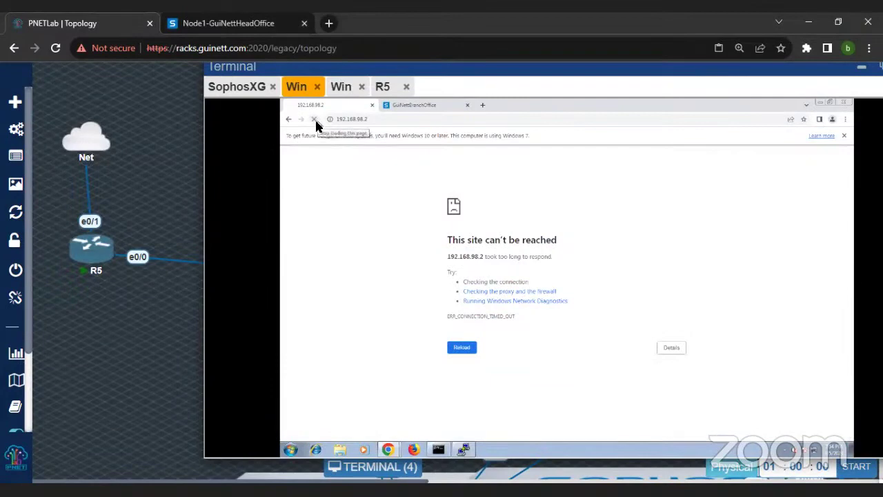
{"action": "left_click", "coordinate": [252, 89]}
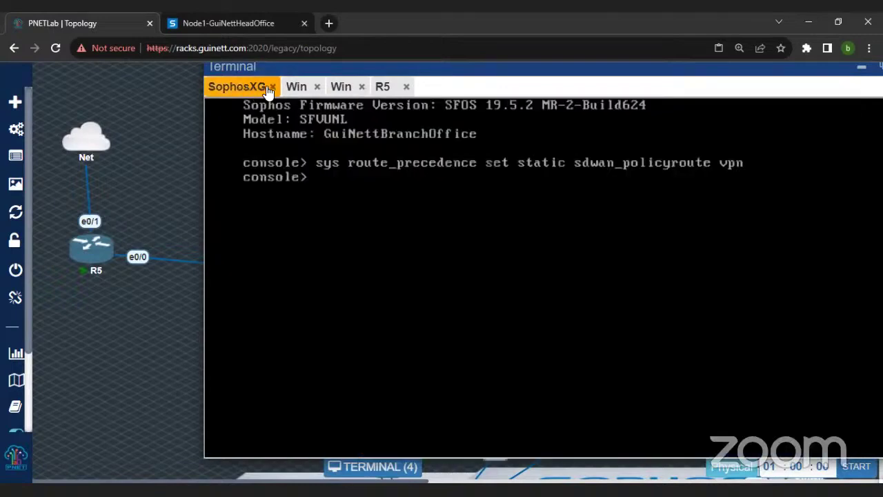
{"action": "left_click", "coordinate": [296, 87]}
{"action": "left_click", "coordinate": [350, 91]}
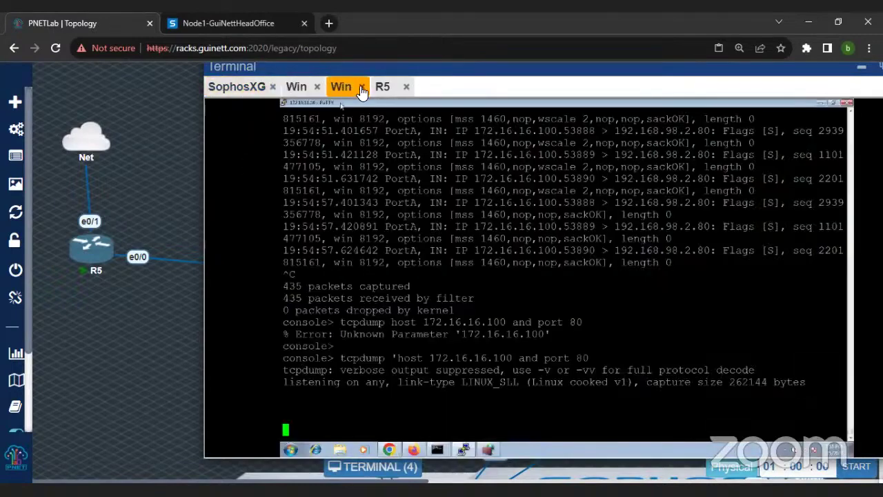
{"action": "left_click", "coordinate": [296, 87]}
Step: Check the R5 router's NAT setup and select the empty tcpdump capture output
{"action": "left_click", "coordinate": [358, 90]}
{"action": "left_click", "coordinate": [384, 88]}
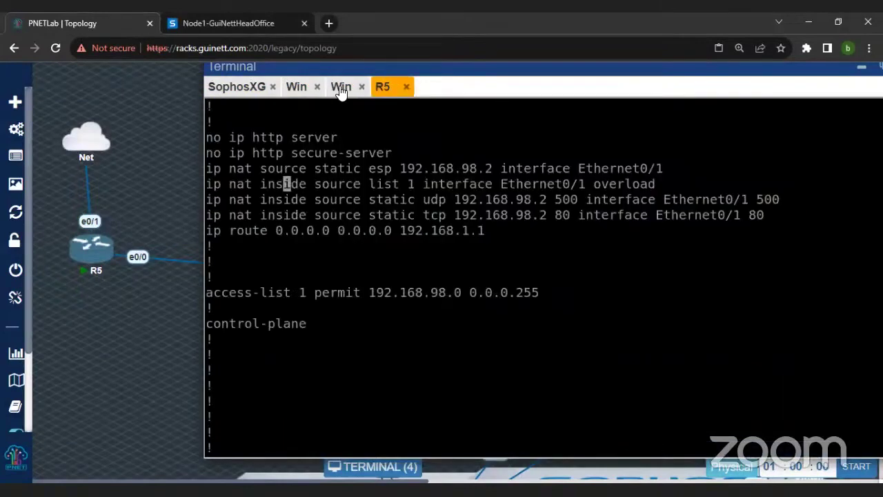
{"action": "left_click", "coordinate": [338, 90]}
{"action": "left_click", "coordinate": [297, 90]}
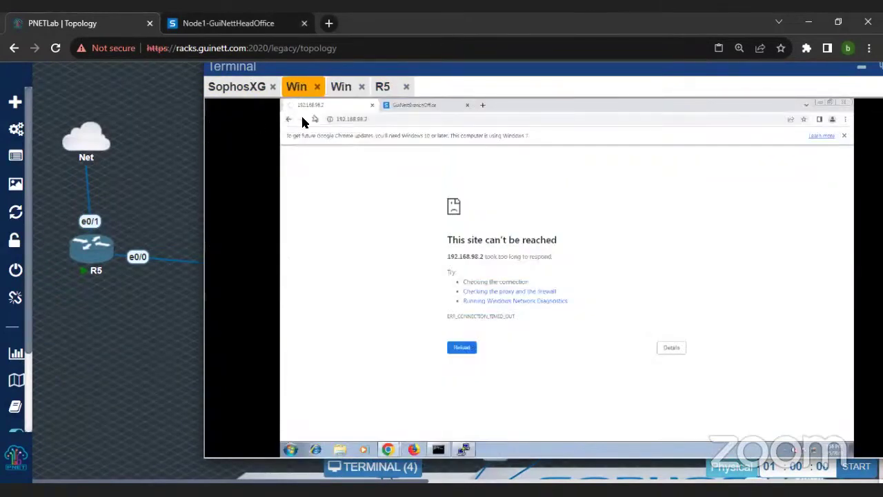
{"action": "left_click", "coordinate": [340, 88]}
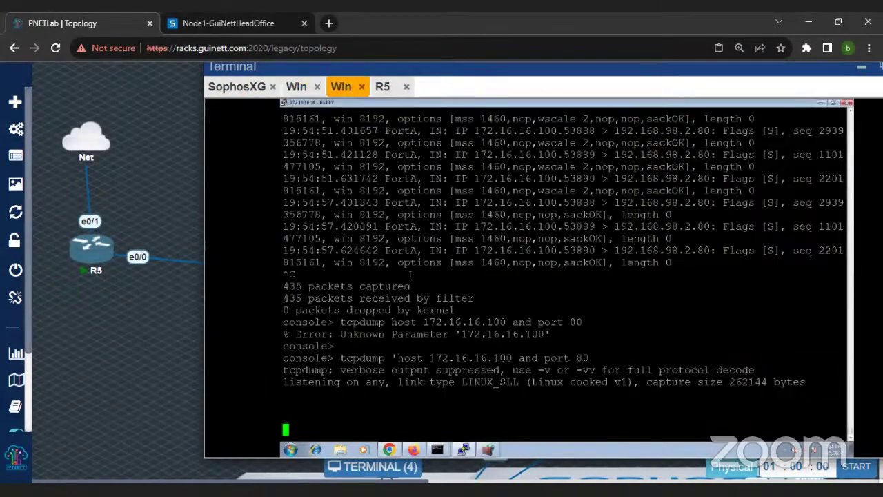
{"action": "left_click_drag", "start_coordinate": [295, 359], "coordinate": [597, 407]}
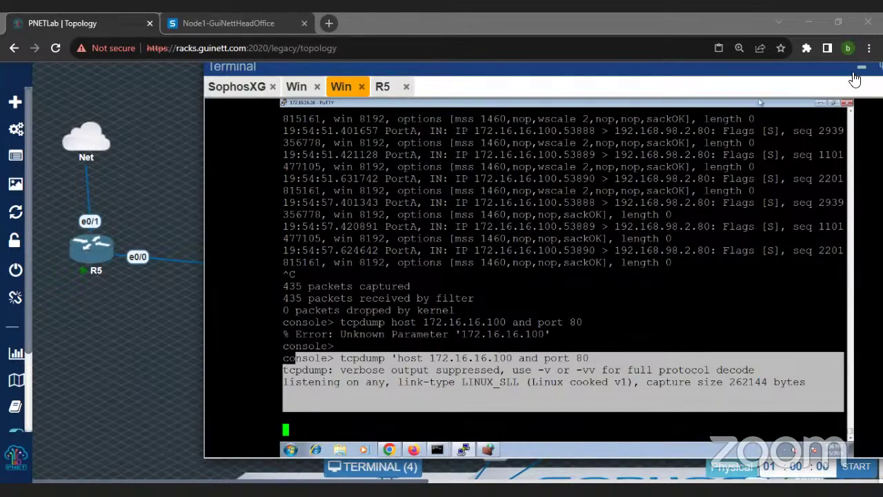
Step: Zoom the PNETLab topology out to 75% and switch to the Node1-GuiNettHeadOffice tab
{"action": "key", "text": "ctrl+minus"}
{"action": "key", "text": "ctrl+minus"}
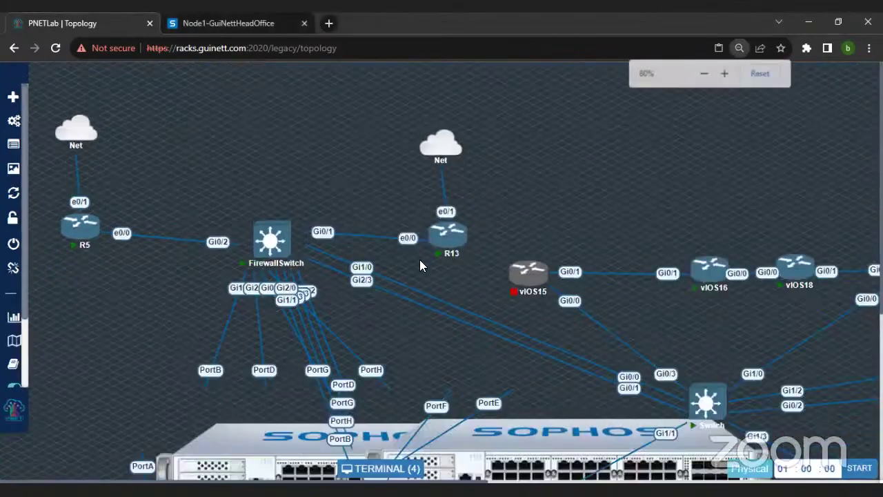
{"action": "key", "text": "ctrl+minus"}
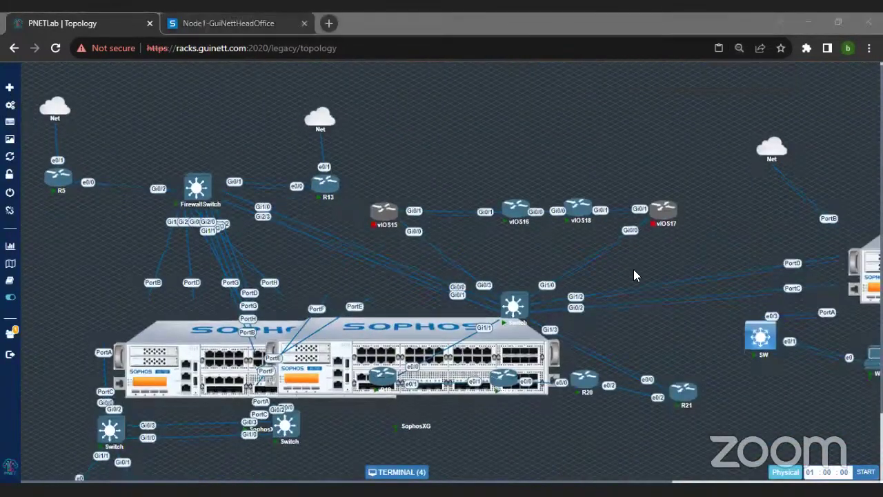
{"action": "scroll", "coordinate": [443, 294], "scroll_direction": "down", "scroll_amount": 1}
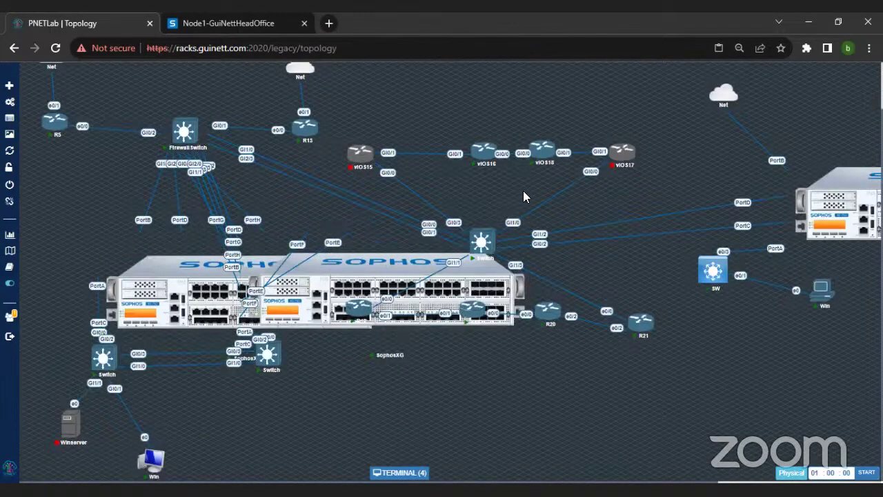
{"action": "left_click", "coordinate": [210, 24]}
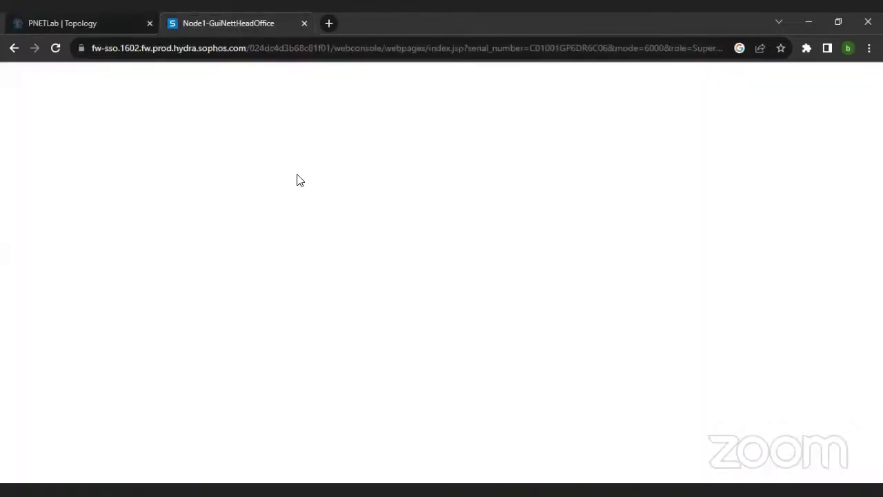